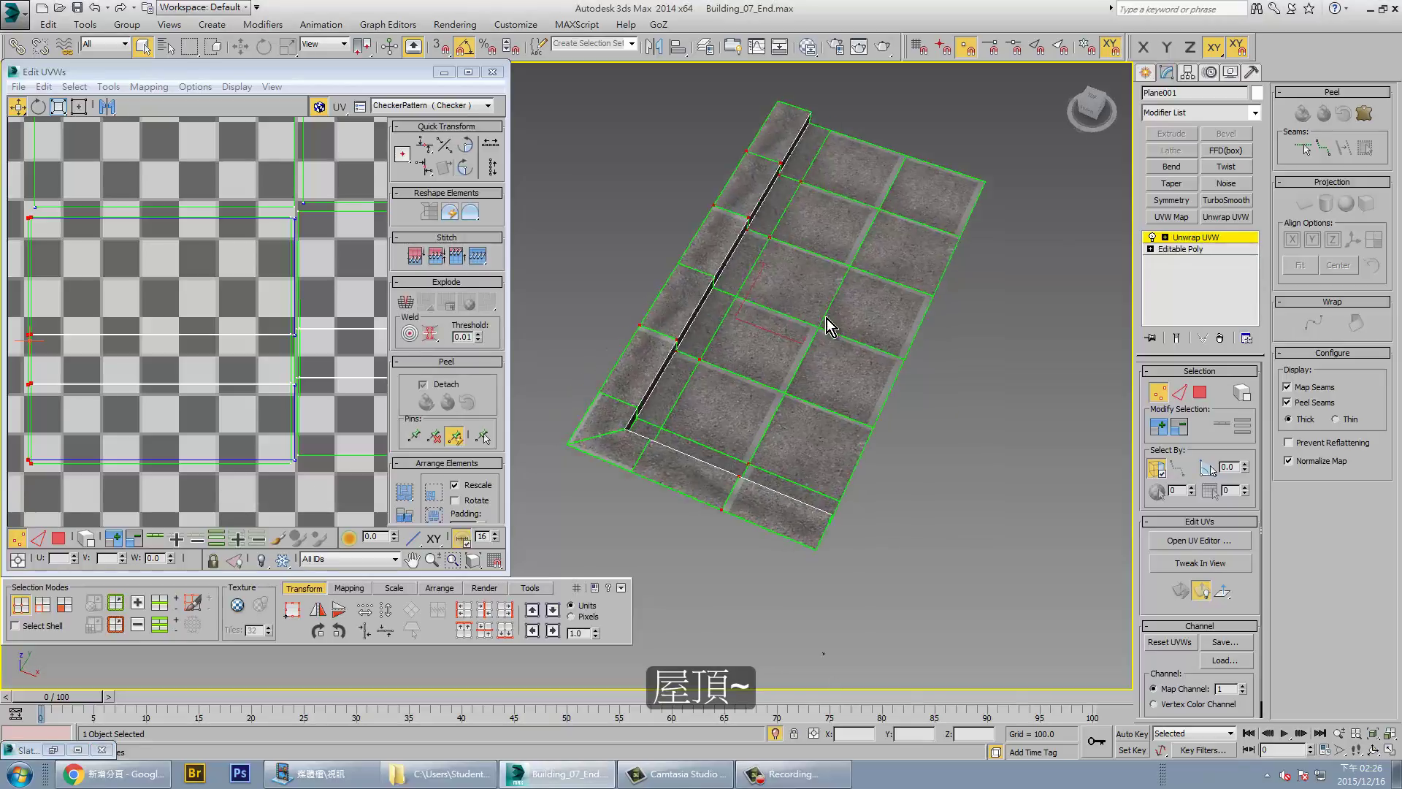
Align the left, top and right edge UV vertices of Plane001's island into straight lines
middle_click_drag(827, 319, 839, 257, "alt")
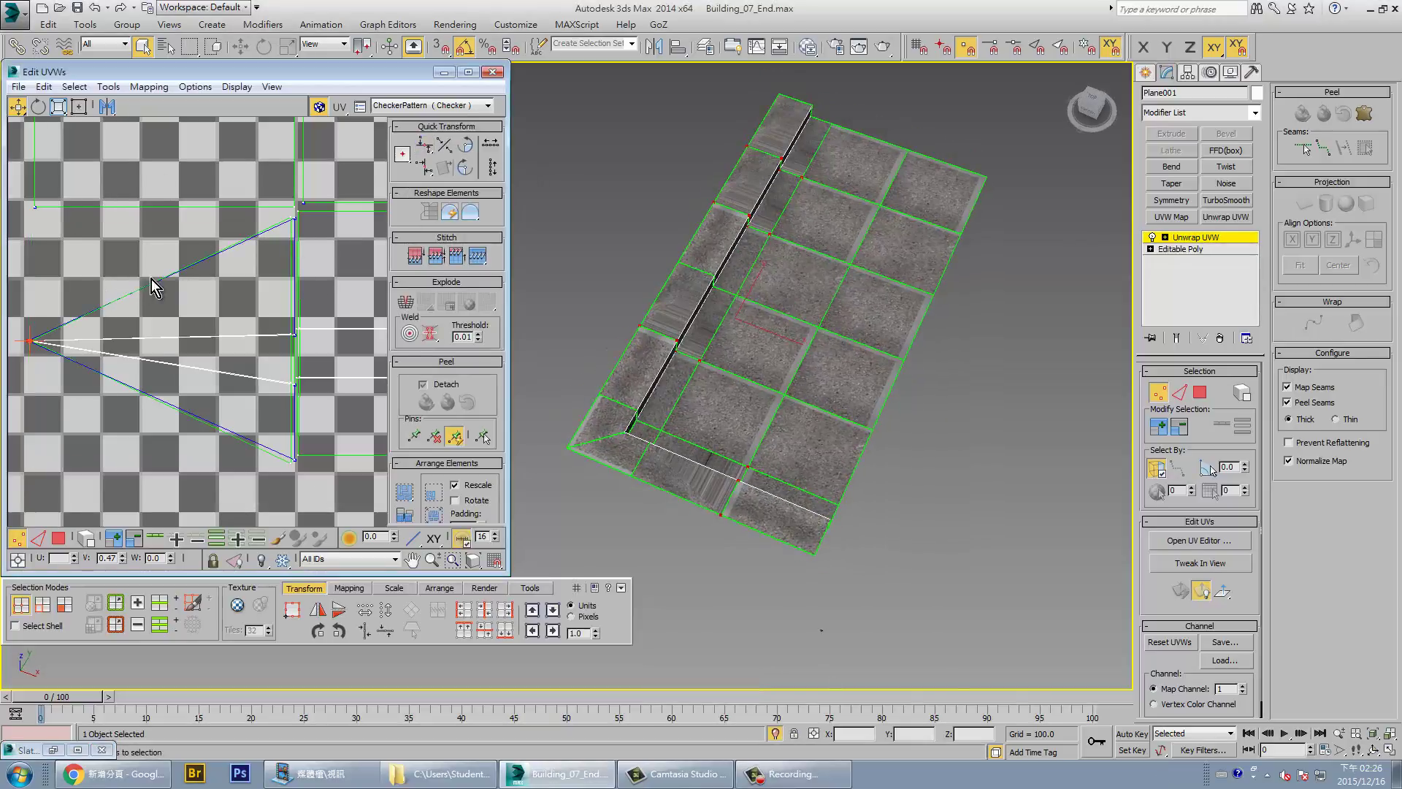
left_click(425, 167)
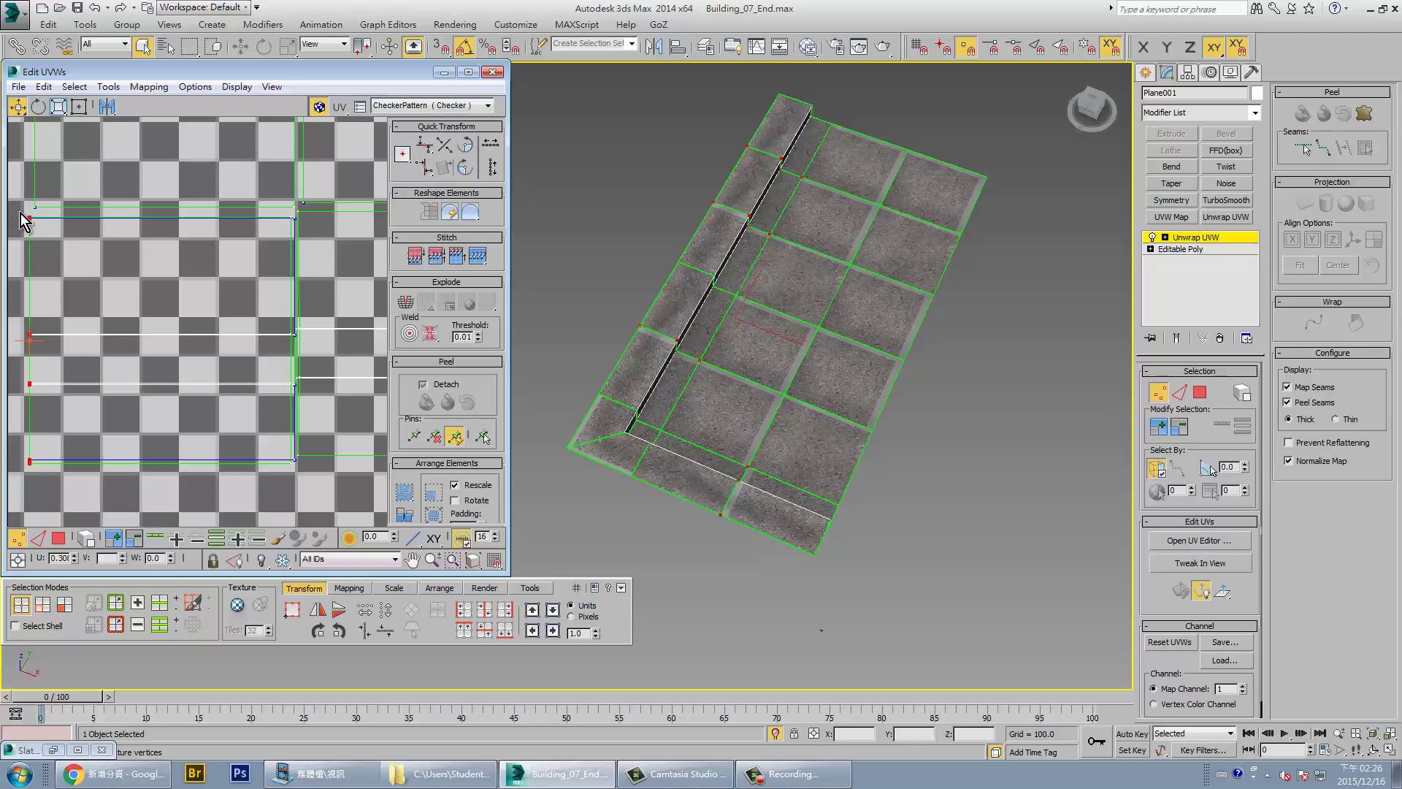
left_click_drag(295, 240, 375, 199)
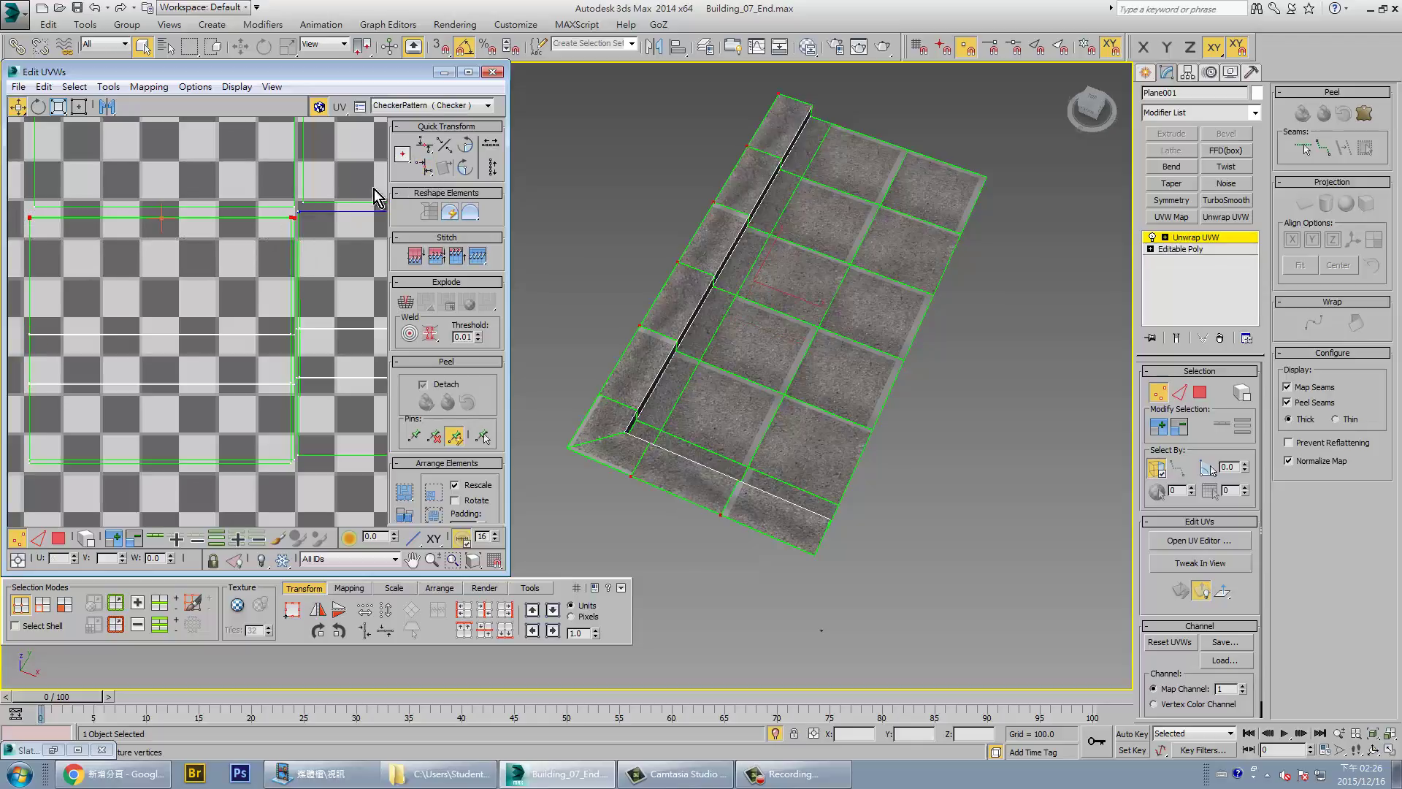
left_click(424, 144)
middle_click_drag(329, 261, 324, 218)
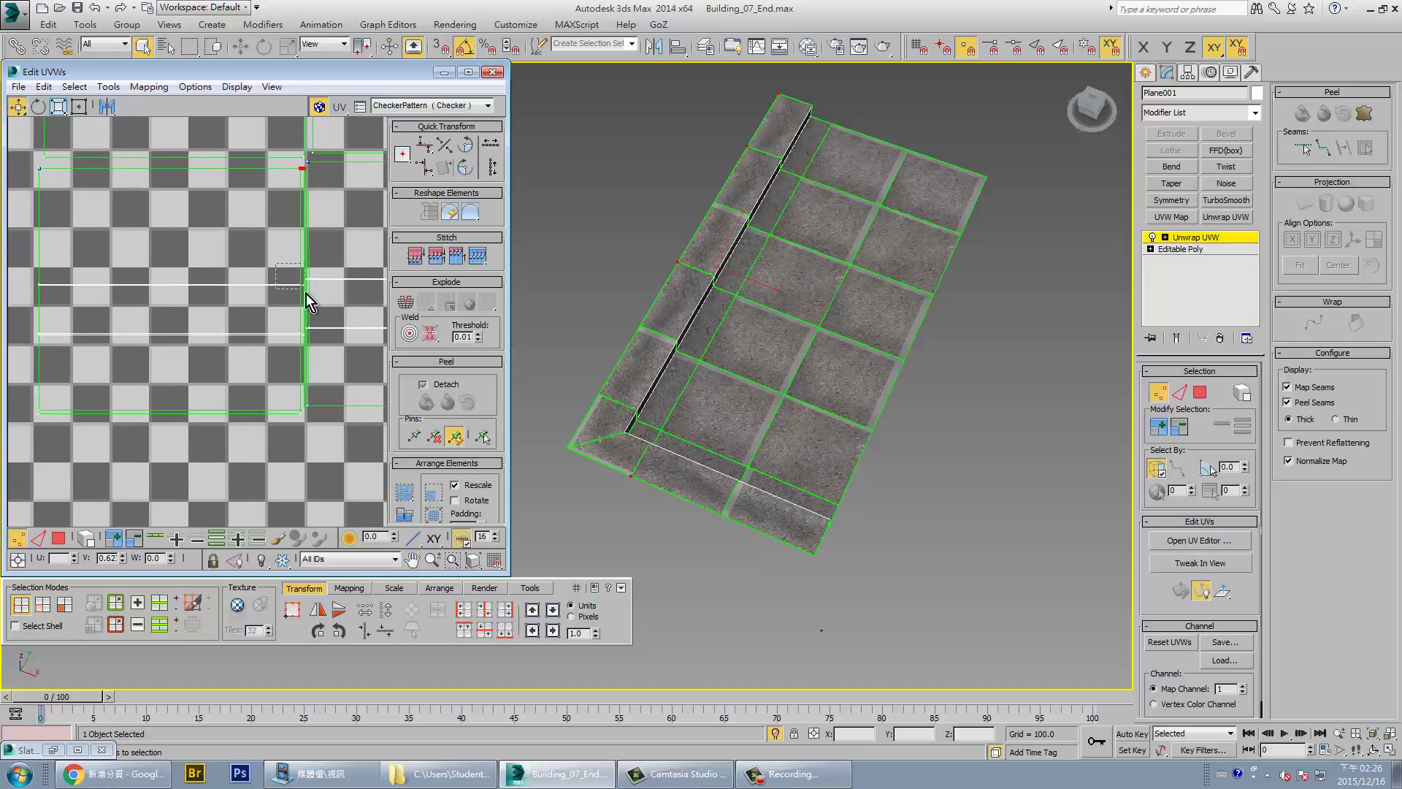
mouse_move(311, 289)
left_mouse_down()
mouse_move(292, 321)
mouse_move(307, 344)
left_mouse_up()
left_click_drag(293, 407, 307, 425, "ctrl")
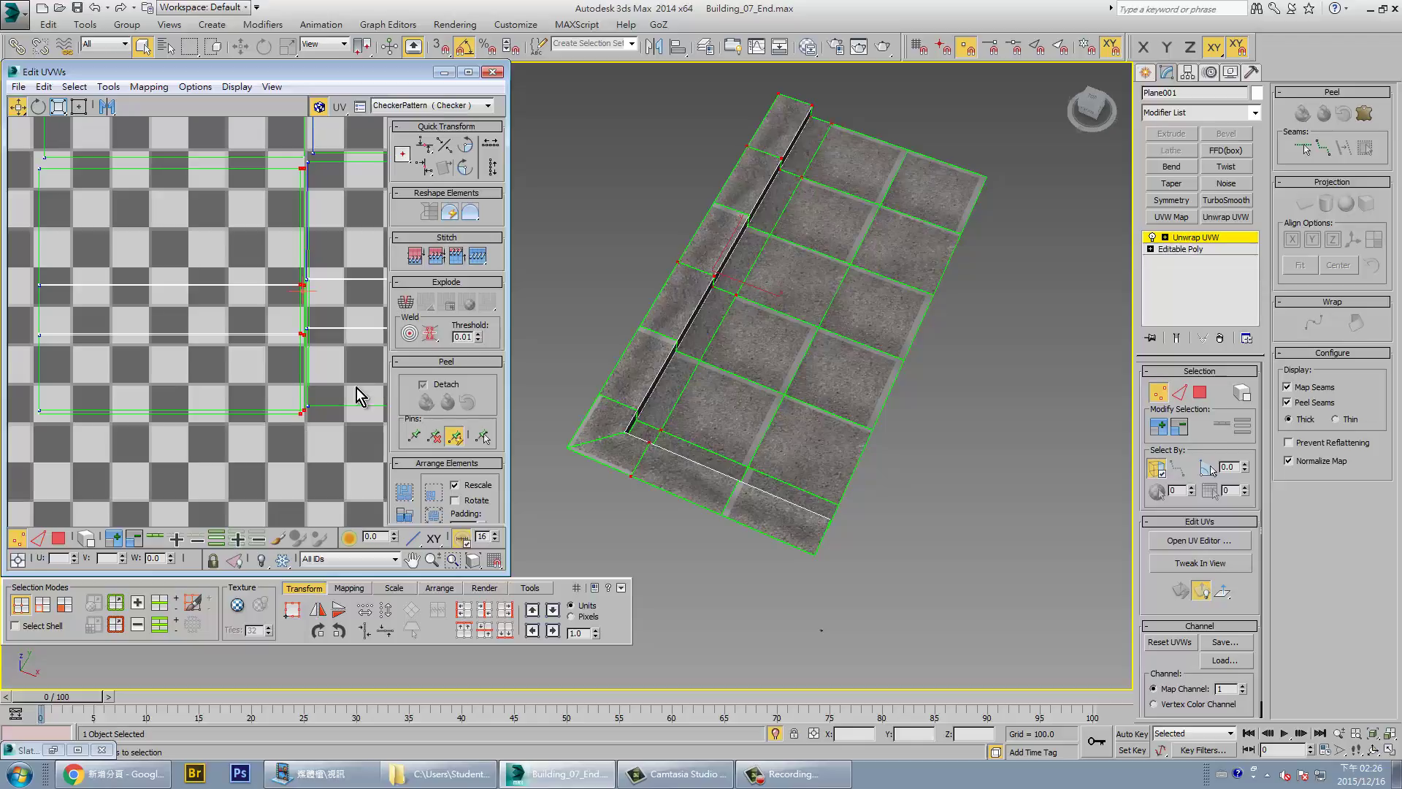
left_click(422, 176)
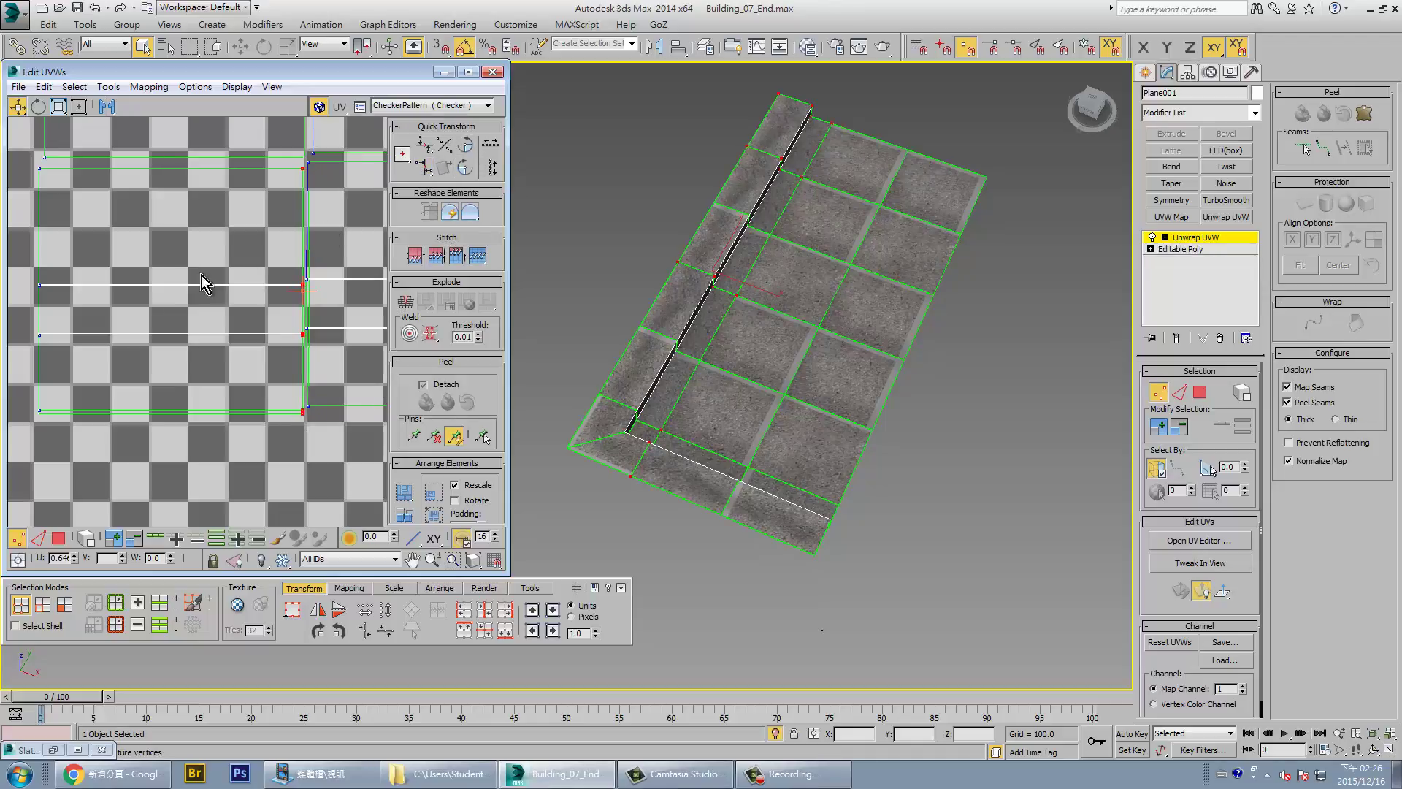
Straighten the upper, lower and bottom horizontal UV edges with Align Horizontally to Pivot
left_click_drag(36, 271, 314, 315)
left_click(429, 147)
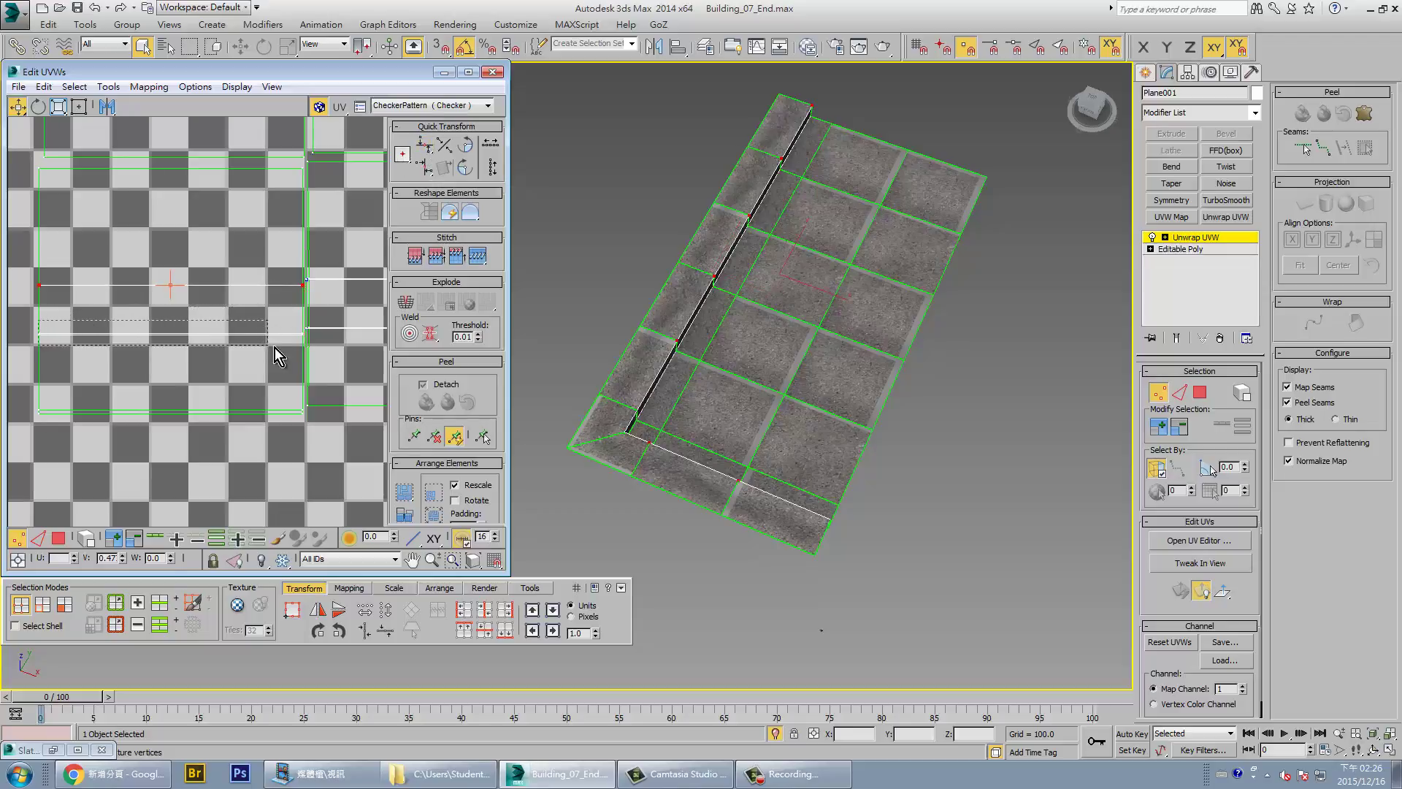
left_click_drag(274, 347, 305, 349)
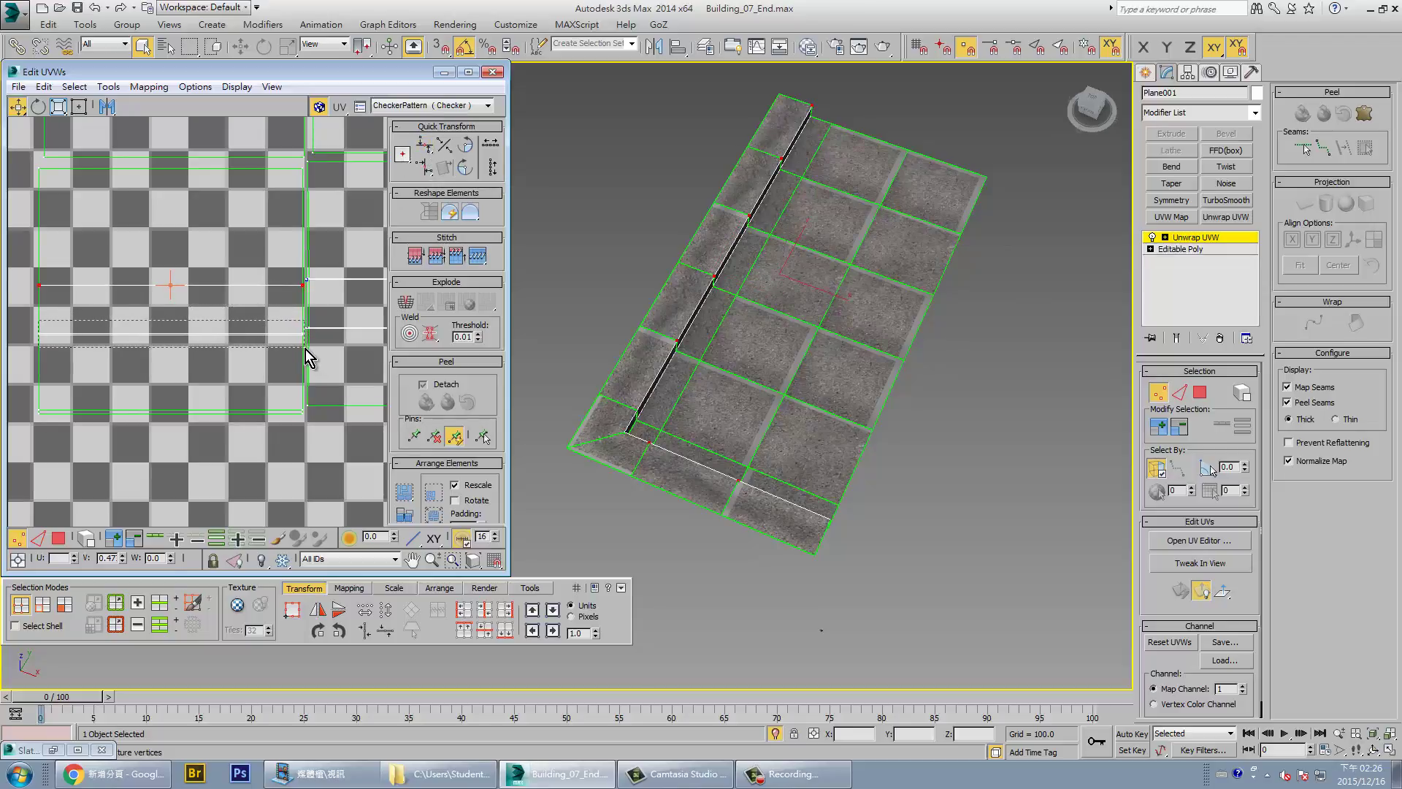
left_click(426, 146)
middle_click_drag(32, 405, 51, 351)
left_click_drag(50, 347, 328, 391)
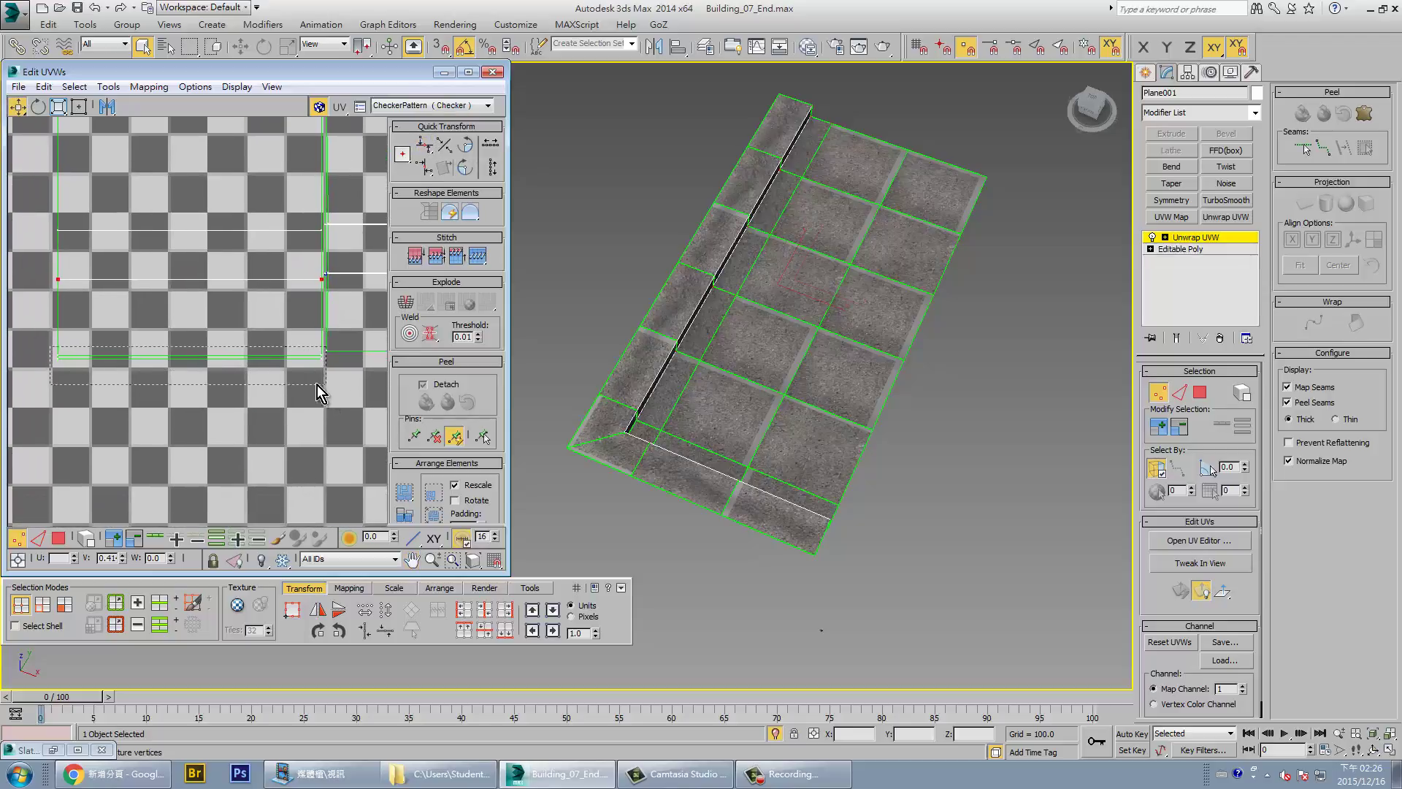
left_click(426, 148)
Align the right-column UV vertices vertically to the pivot
middle_click_drag(327, 351, 282, 380)
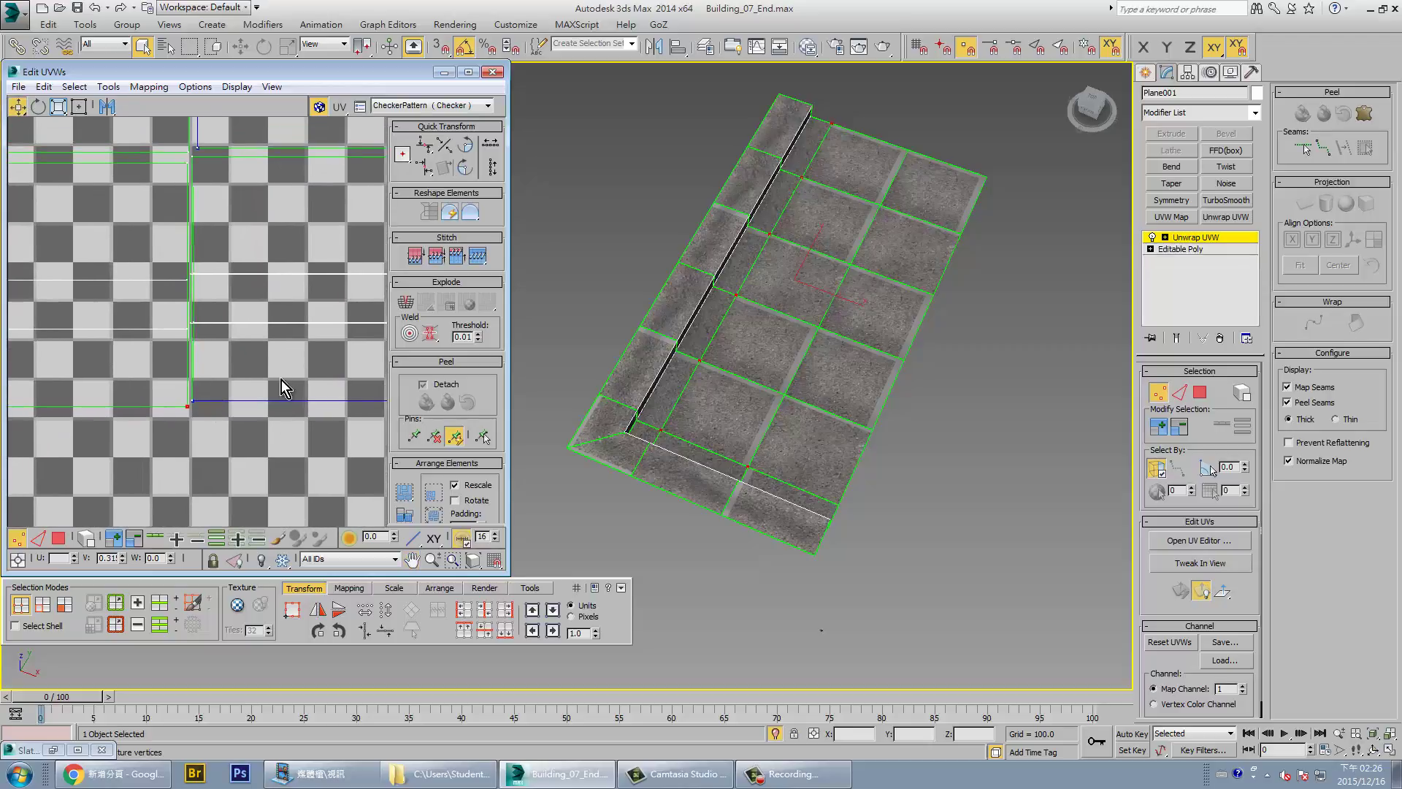
middle_click_drag(309, 260, 287, 260)
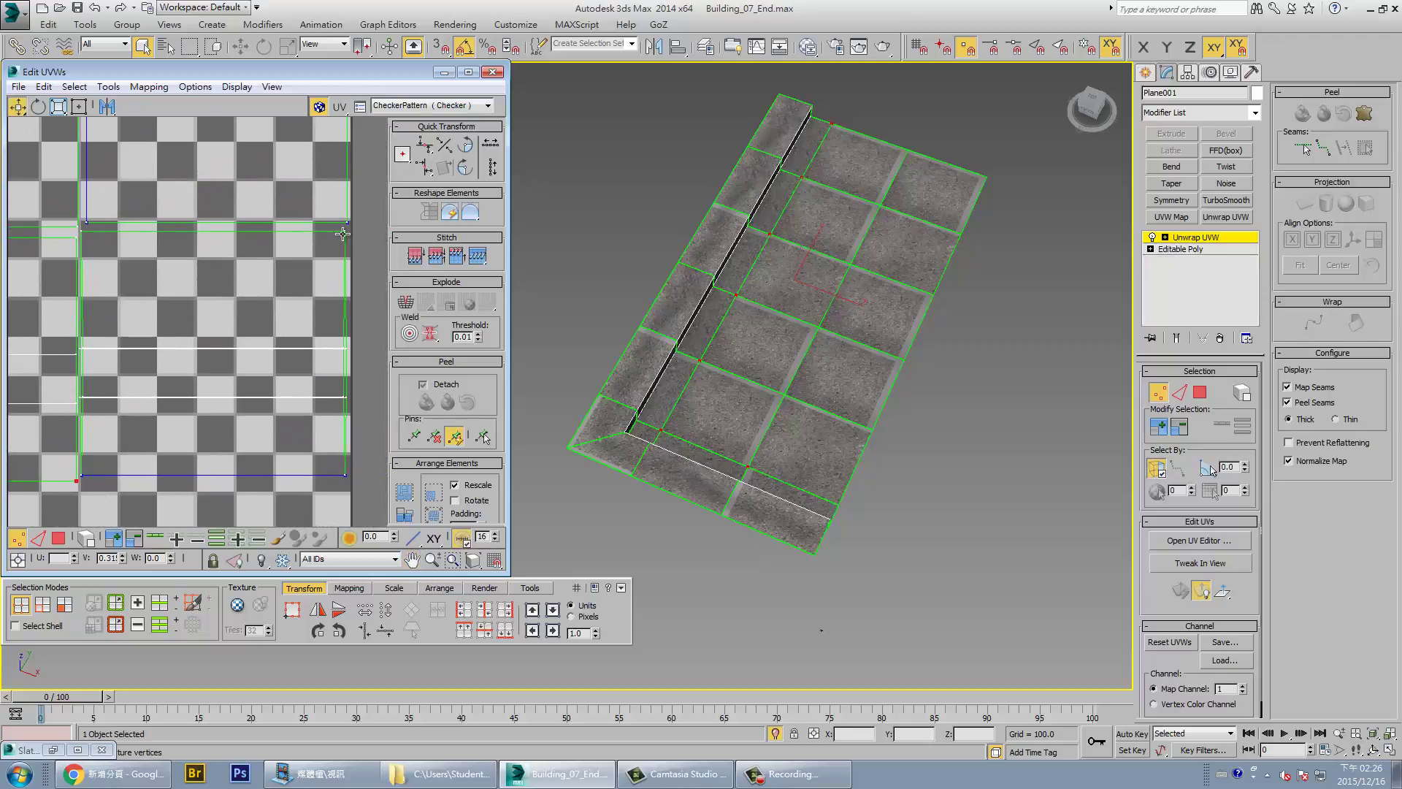
left_click_drag(336, 228, 381, 515)
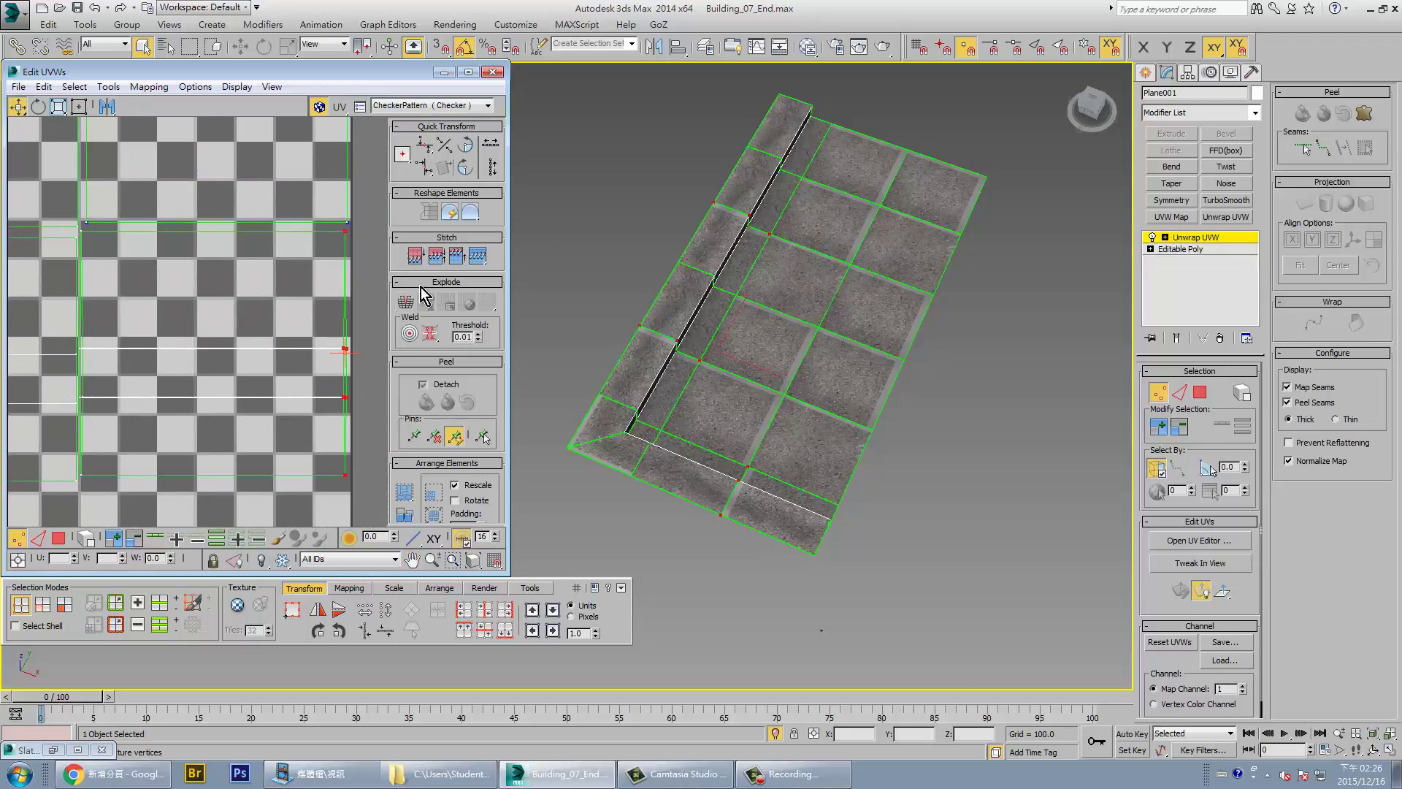
left_click(424, 166)
mouse_move(314, 350)
middle_mouse_down()
mouse_move(364, 421)
mouse_move(307, 350)
middle_mouse_up()
scroll(306, 350, "down", 2)
Align a corner vertex of the smaller UV island with its neighbouring vertices
scroll(216, 310, "down", 2)
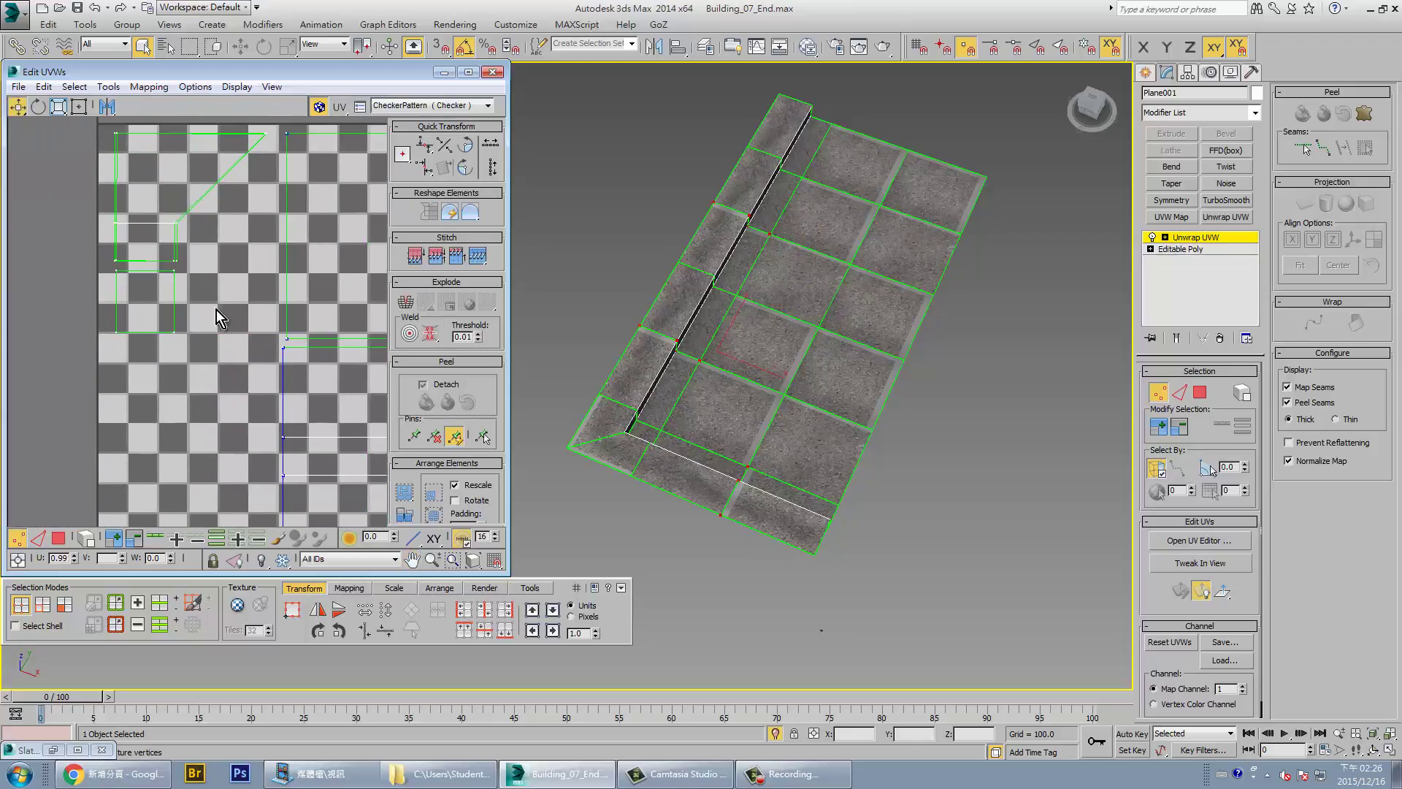
middle_click_drag(216, 310, 217, 263)
left_click_drag(212, 275, 246, 300)
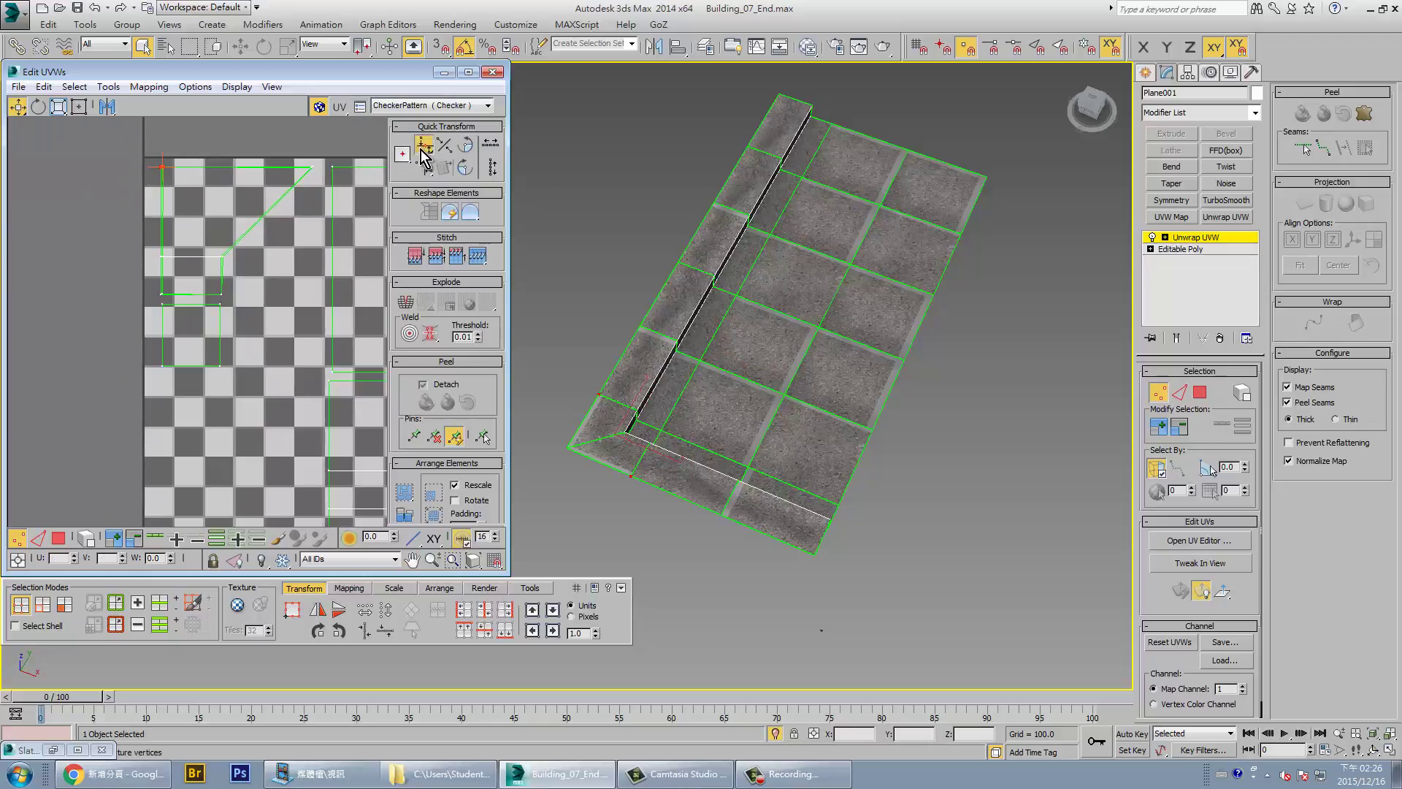
left_click(424, 167)
left_click(161, 257)
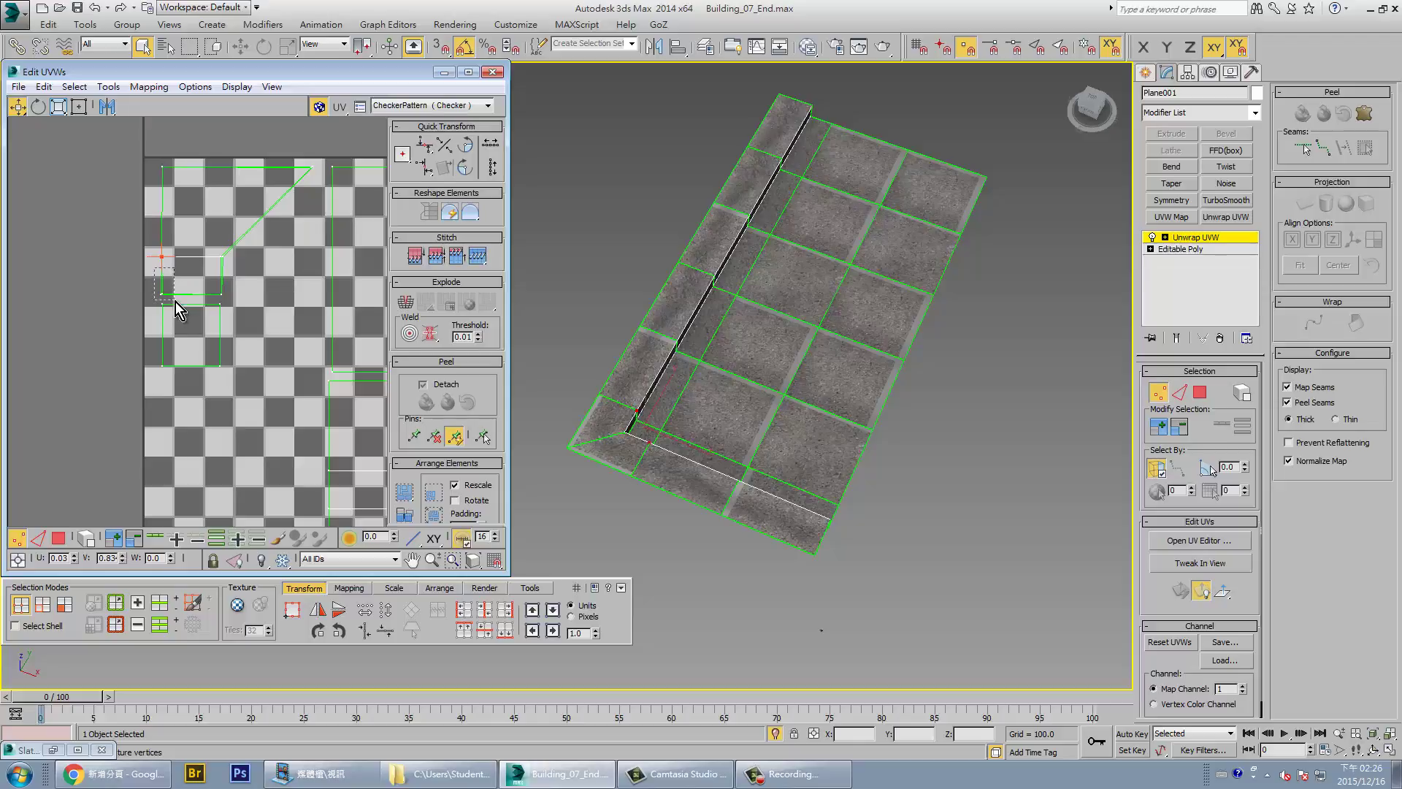
left_click(312, 167)
Weld the two nearly overlapping UV vertices together with Ctrl+W
scroll(183, 212, "up", 3)
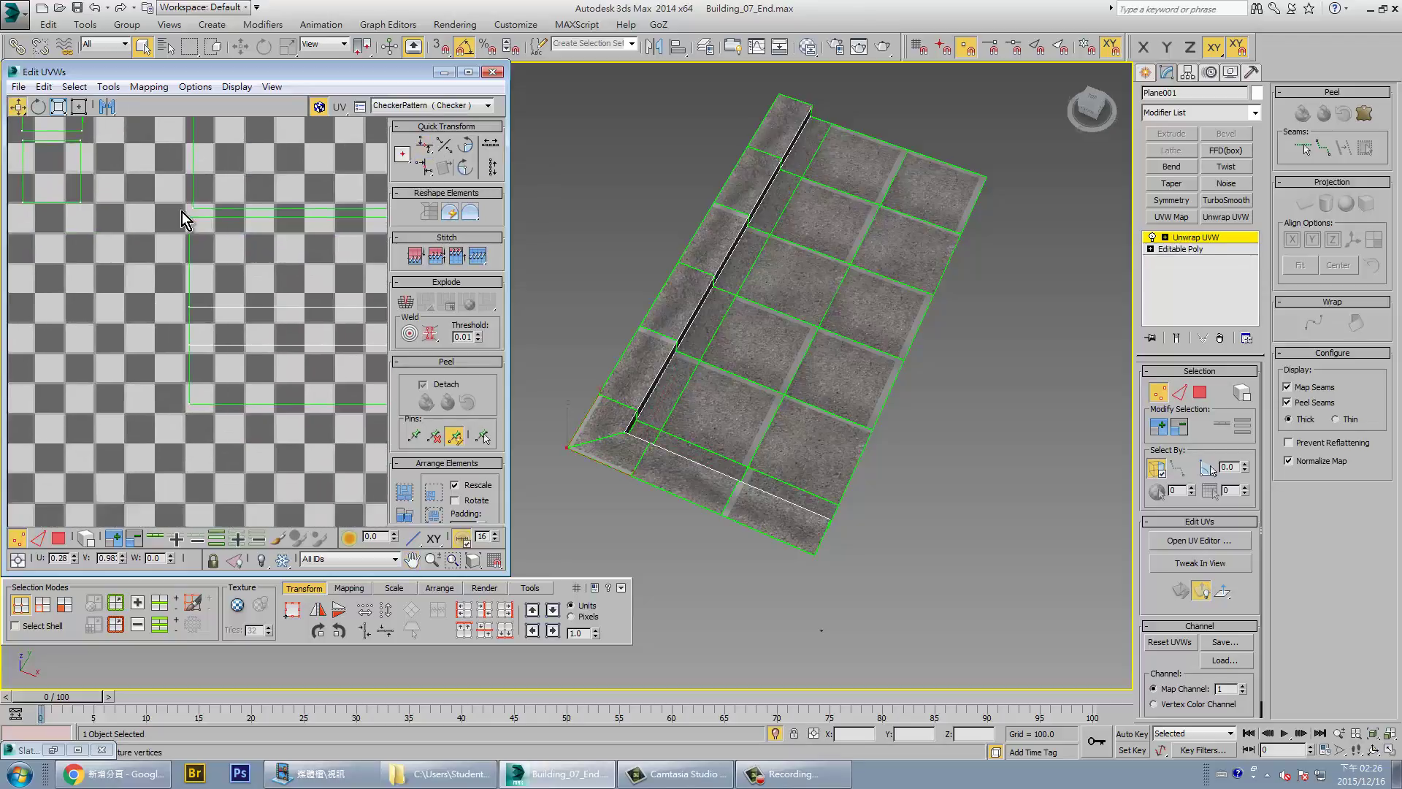
scroll(132, 164, "up", 3)
middle_click_drag(132, 164, 204, 243)
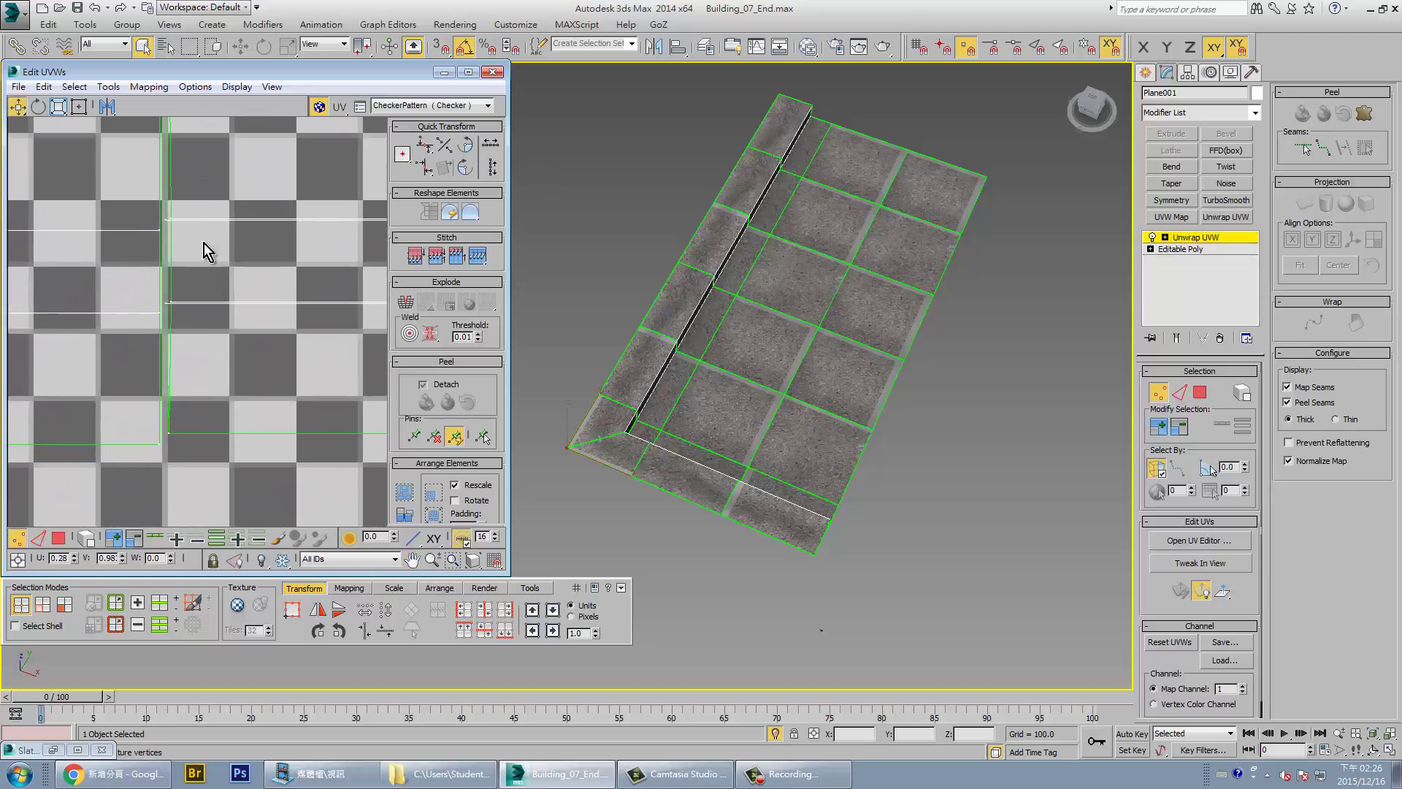
left_click_drag(172, 226, 172, 227)
scroll(197, 235, "up", 2)
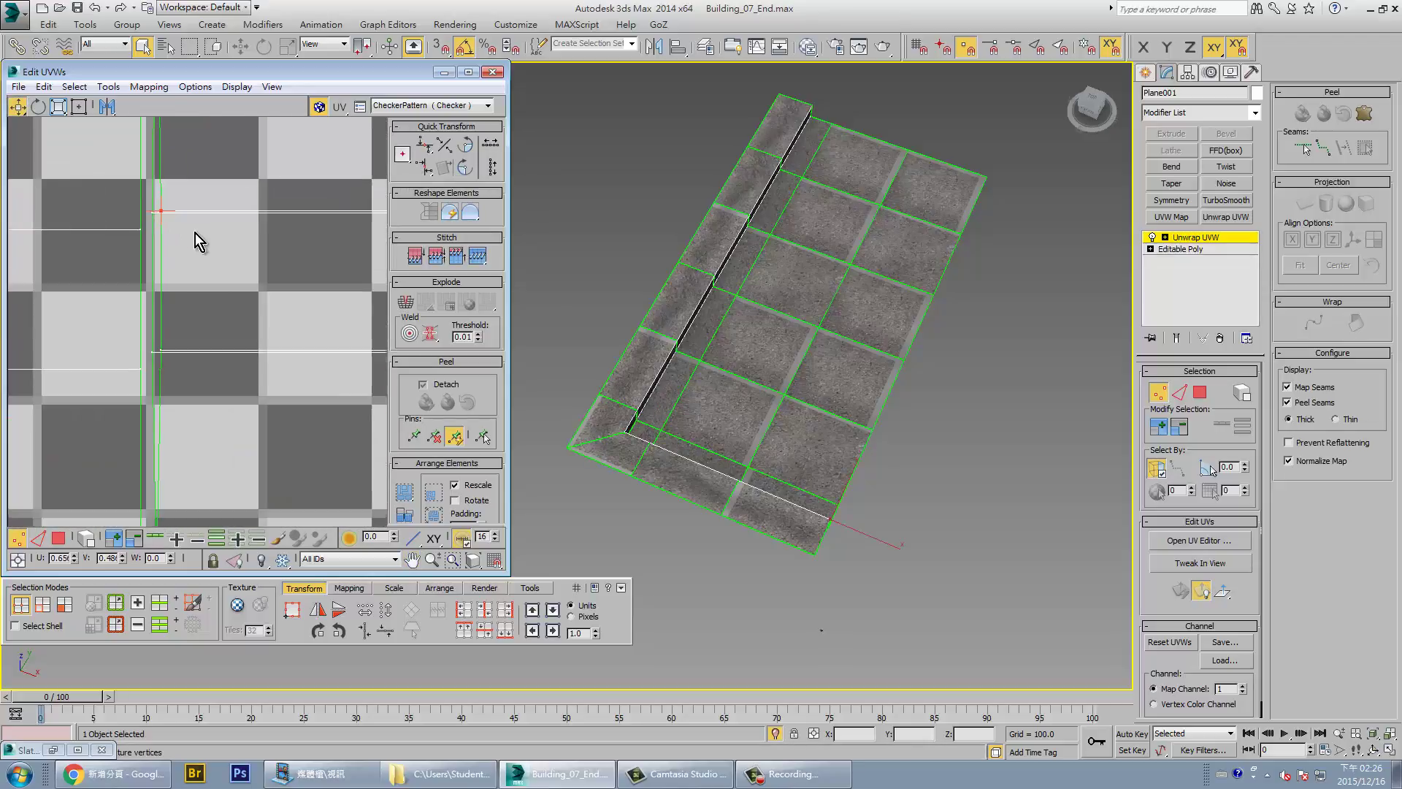
key("ctrl+w")
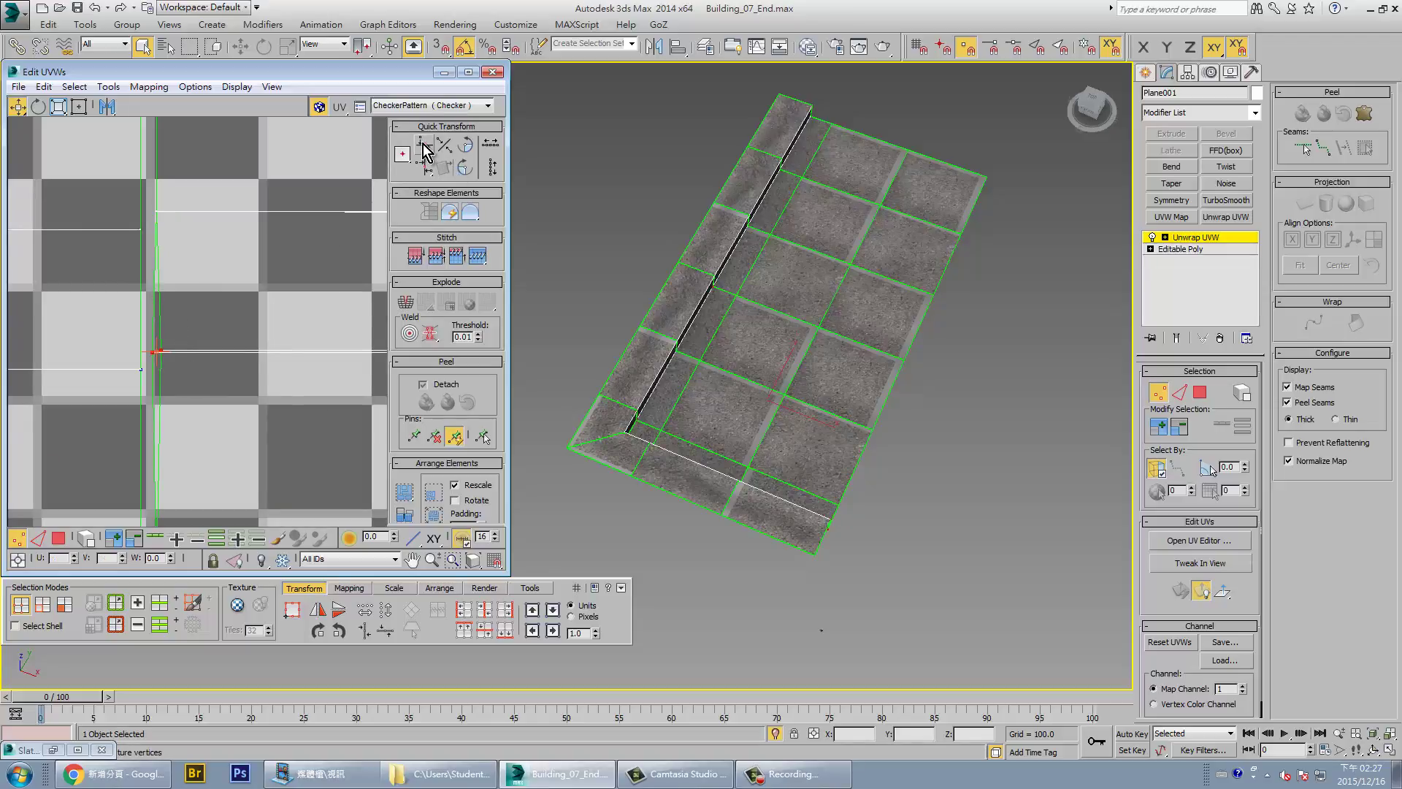
Align the vertices along the texture's right border edge and zoom out over the layout
middle_click_drag(140, 330, 82, 321)
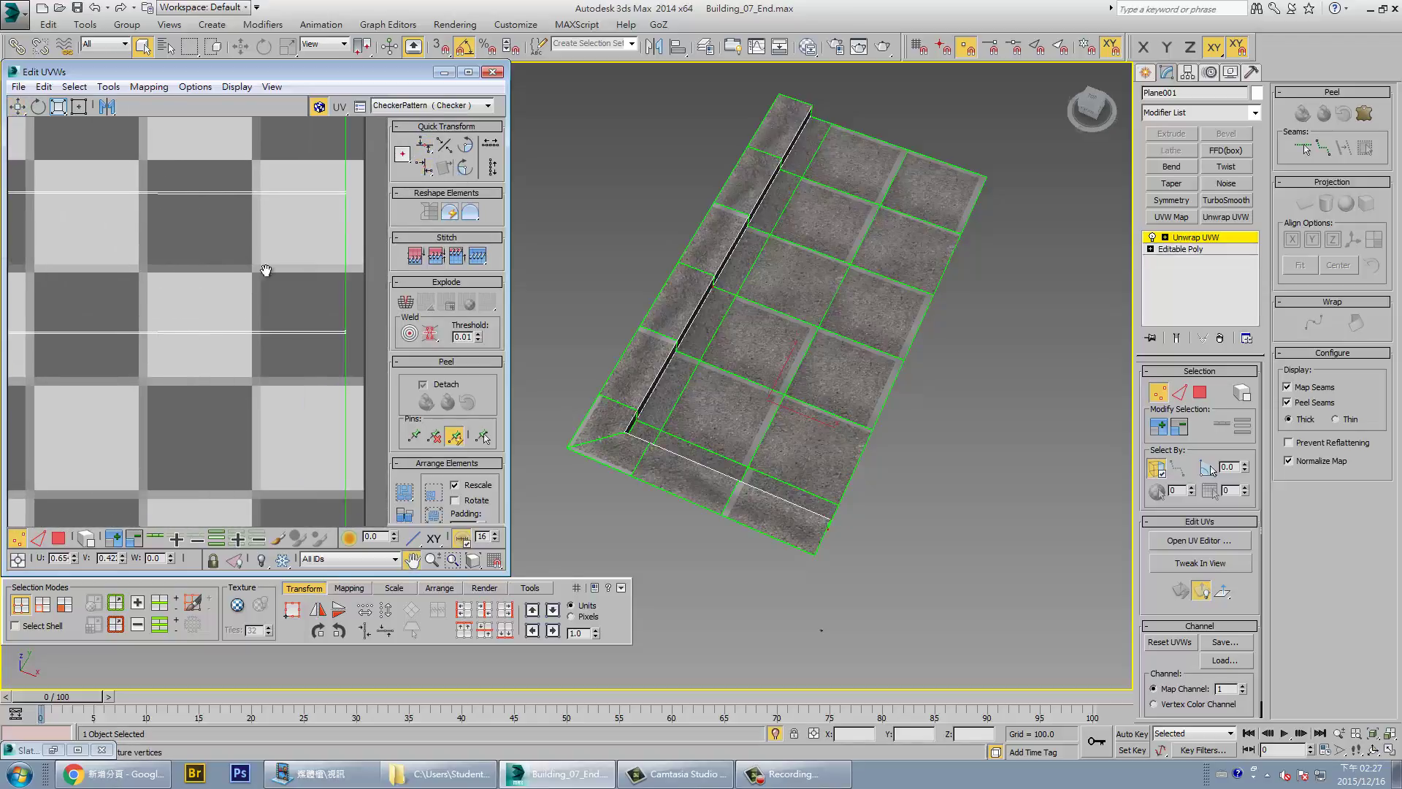
left_click_drag(188, 273, 252, 375)
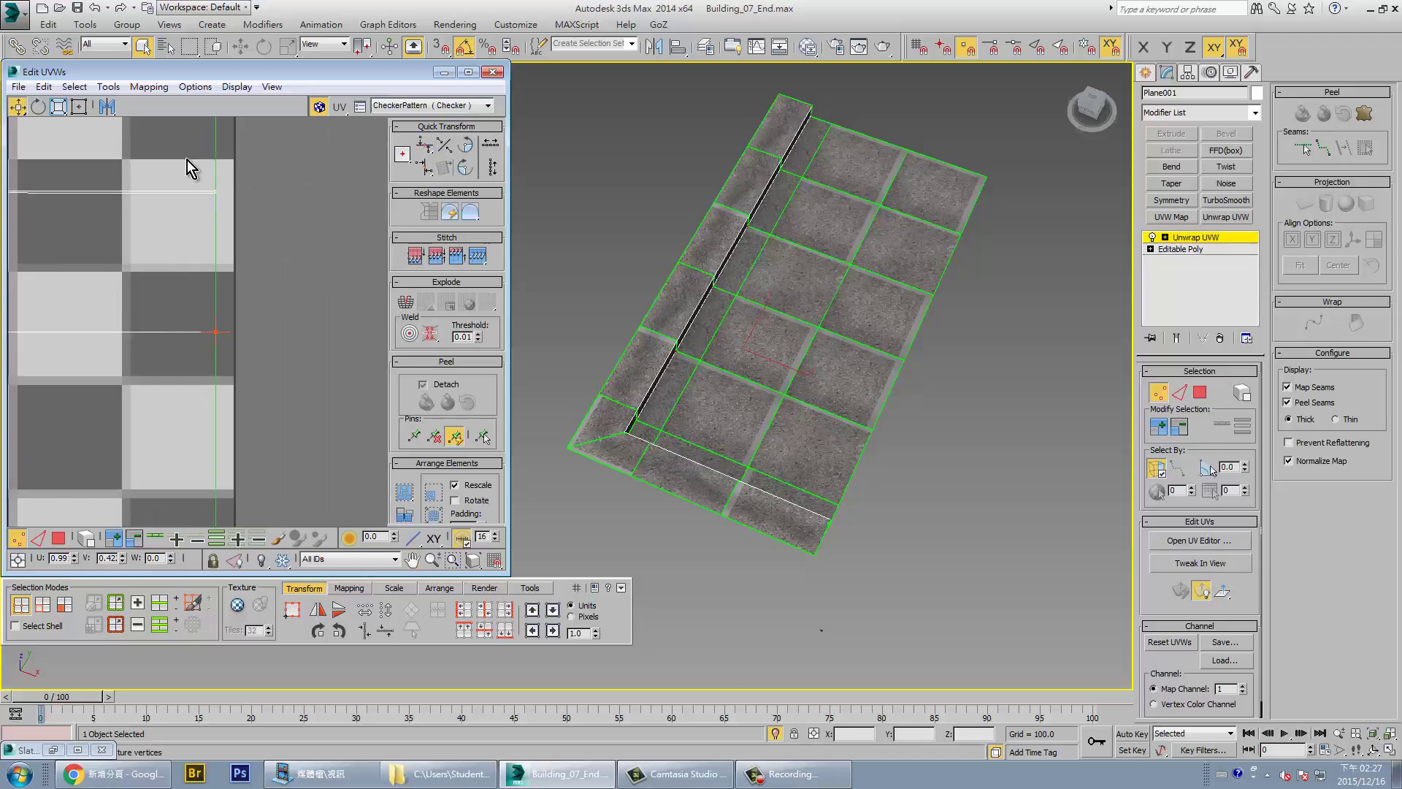
left_click_drag(187, 164, 272, 226)
left_click(431, 149)
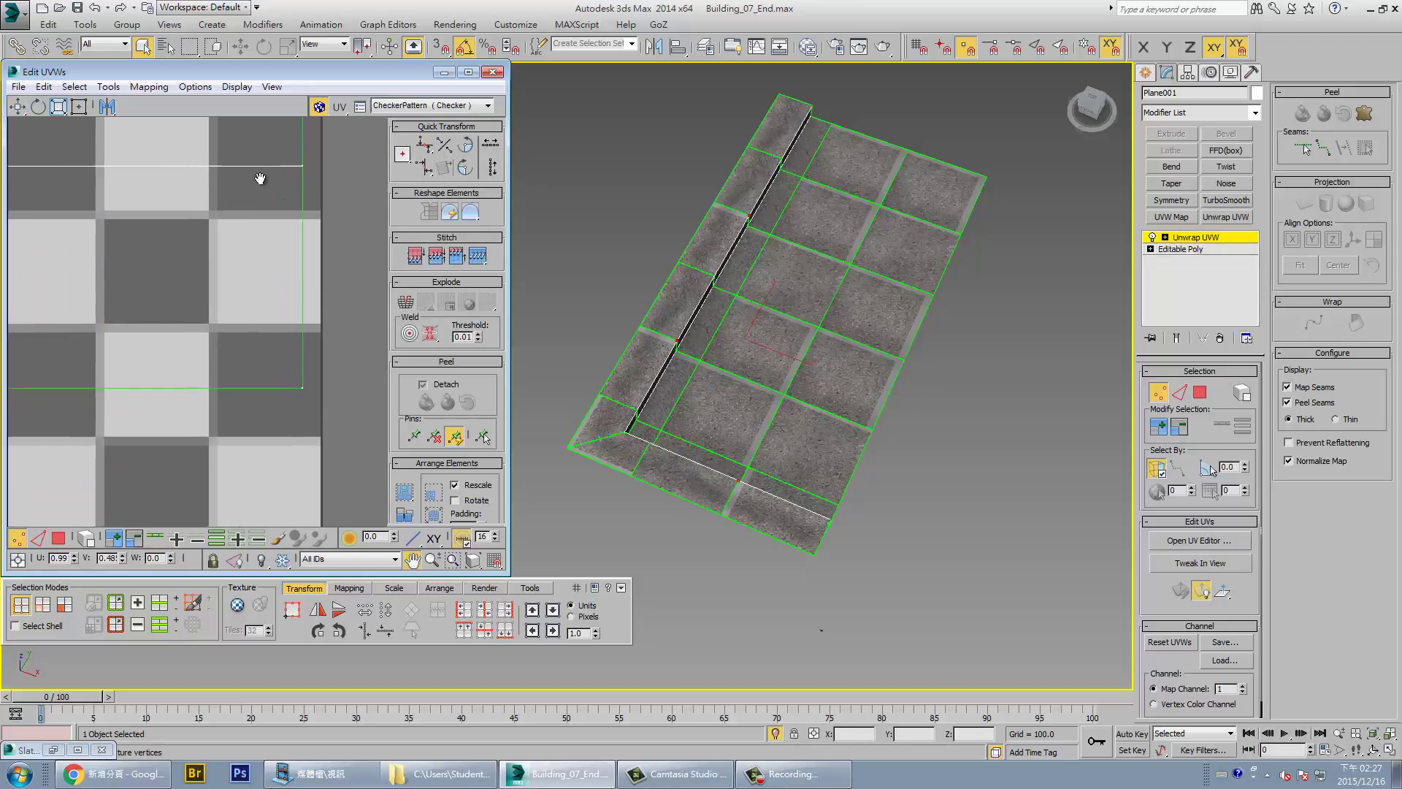
mouse_move(260, 179)
middle_mouse_down()
mouse_move(288, 441)
mouse_move(296, 396)
middle_mouse_up()
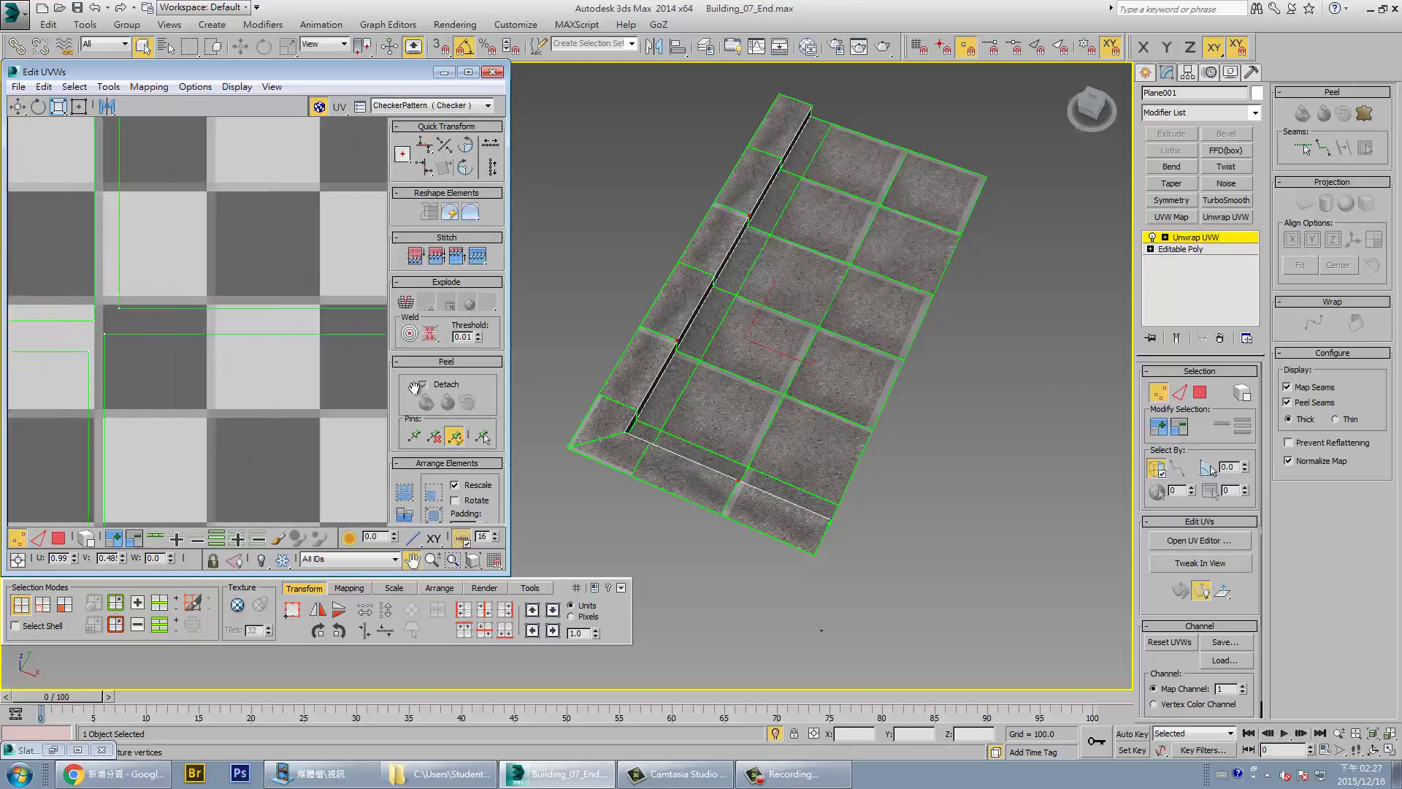
scroll(296, 396, "down", 1)
scroll(307, 393, "down", 2)
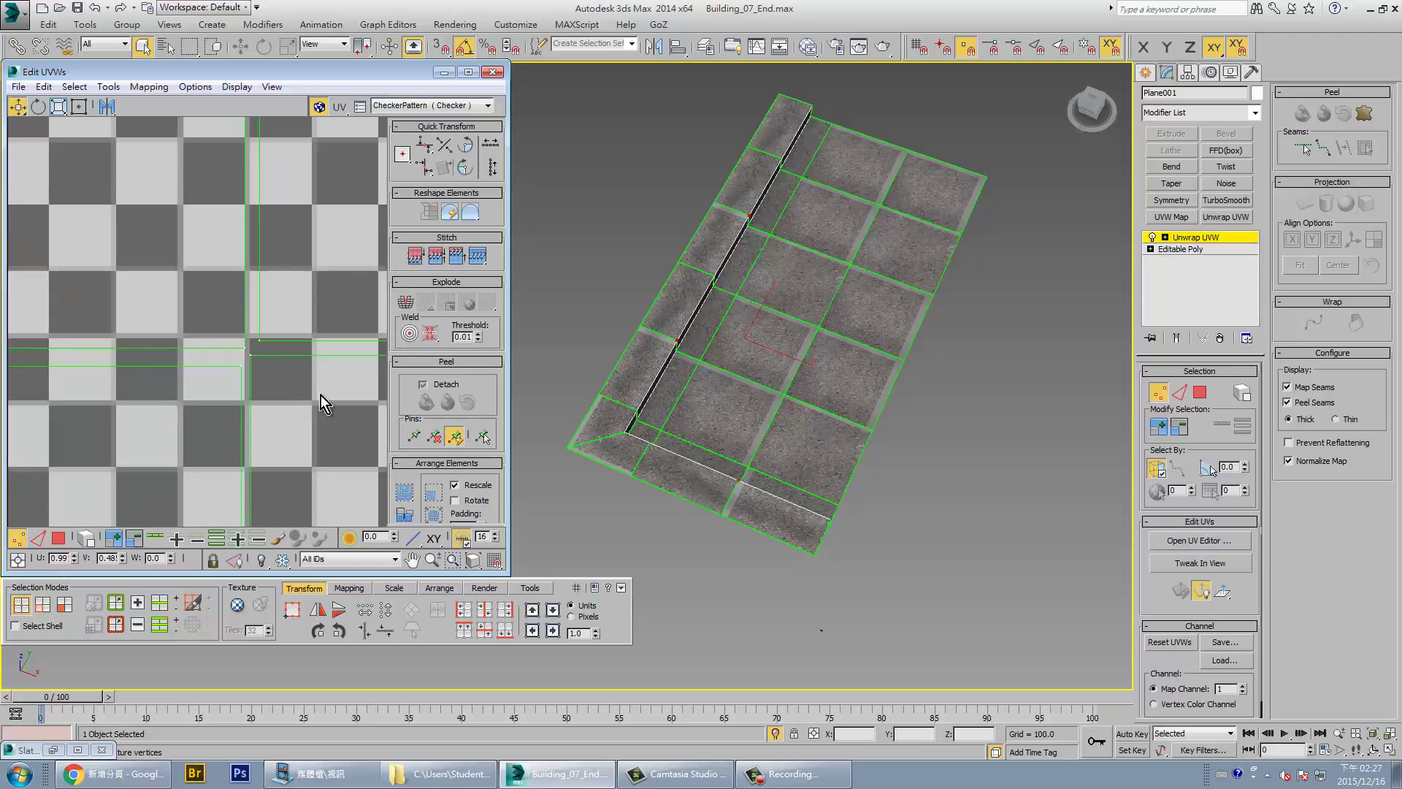
scroll(321, 395, "down", 2)
scroll(305, 339, "down", 1)
scroll(311, 344, "down", 1)
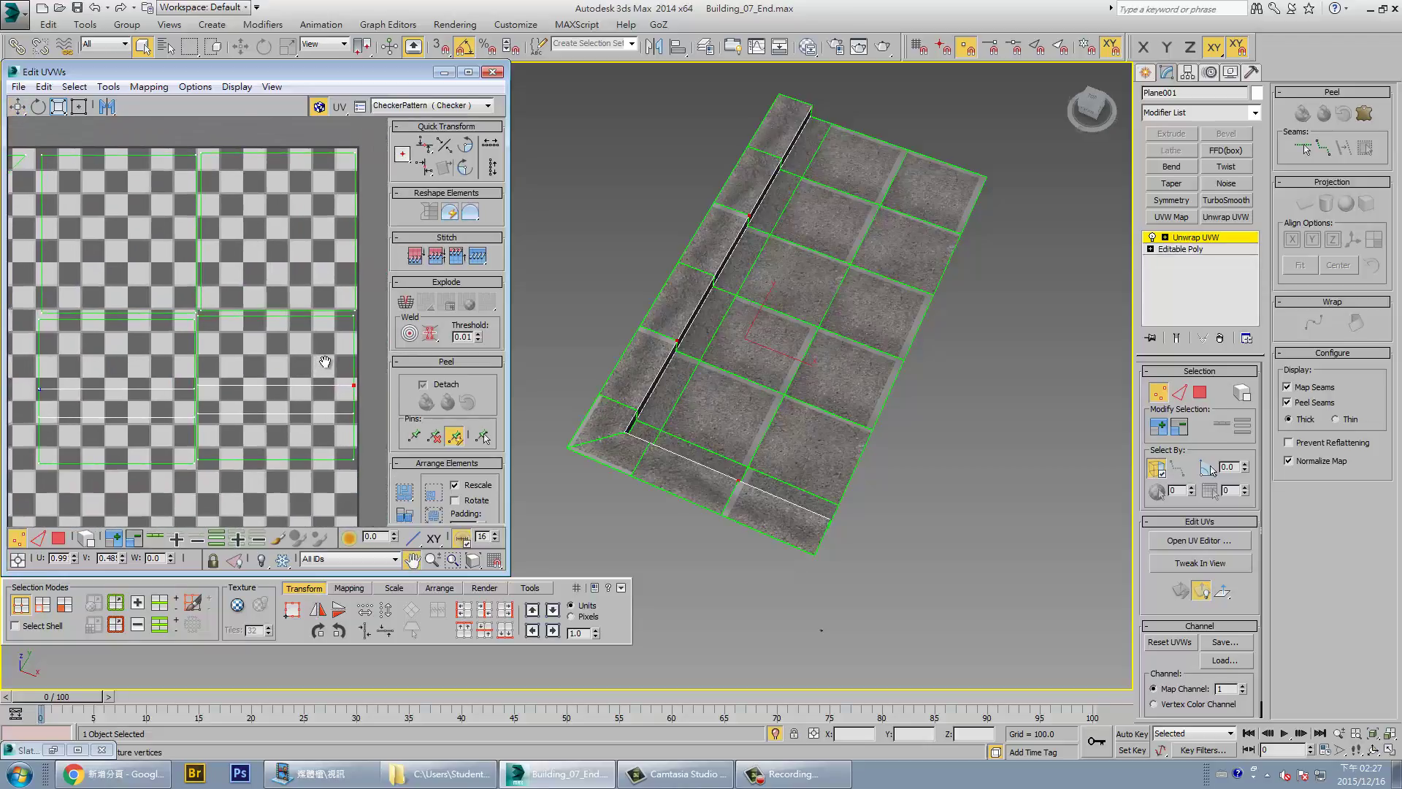
scroll(318, 349, "down", 1)
scroll(317, 349, "down", 1)
left_click(482, 105)
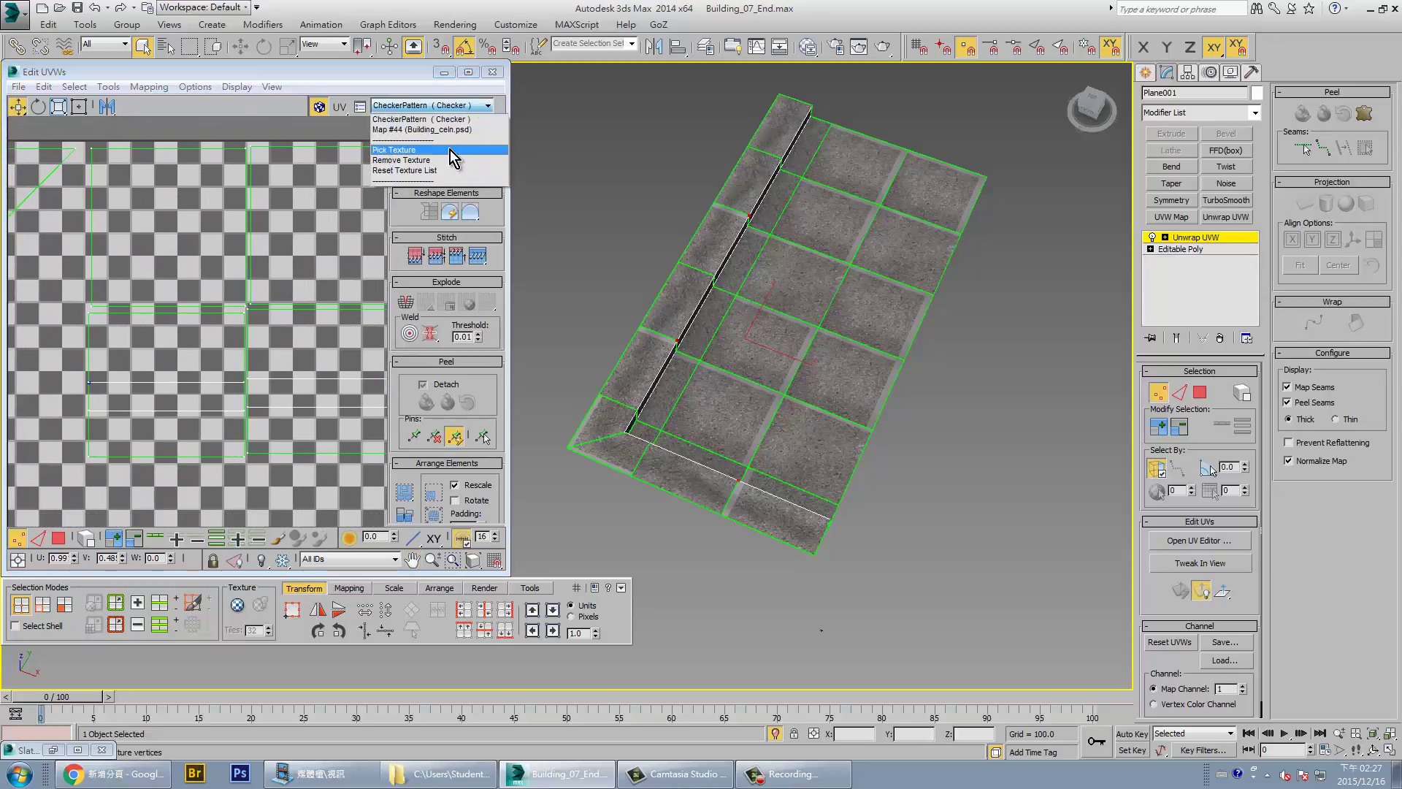
Display Map #44 (Building_celn.psd) behind the UVs and zoom out to see the whole layout
left_click(459, 132)
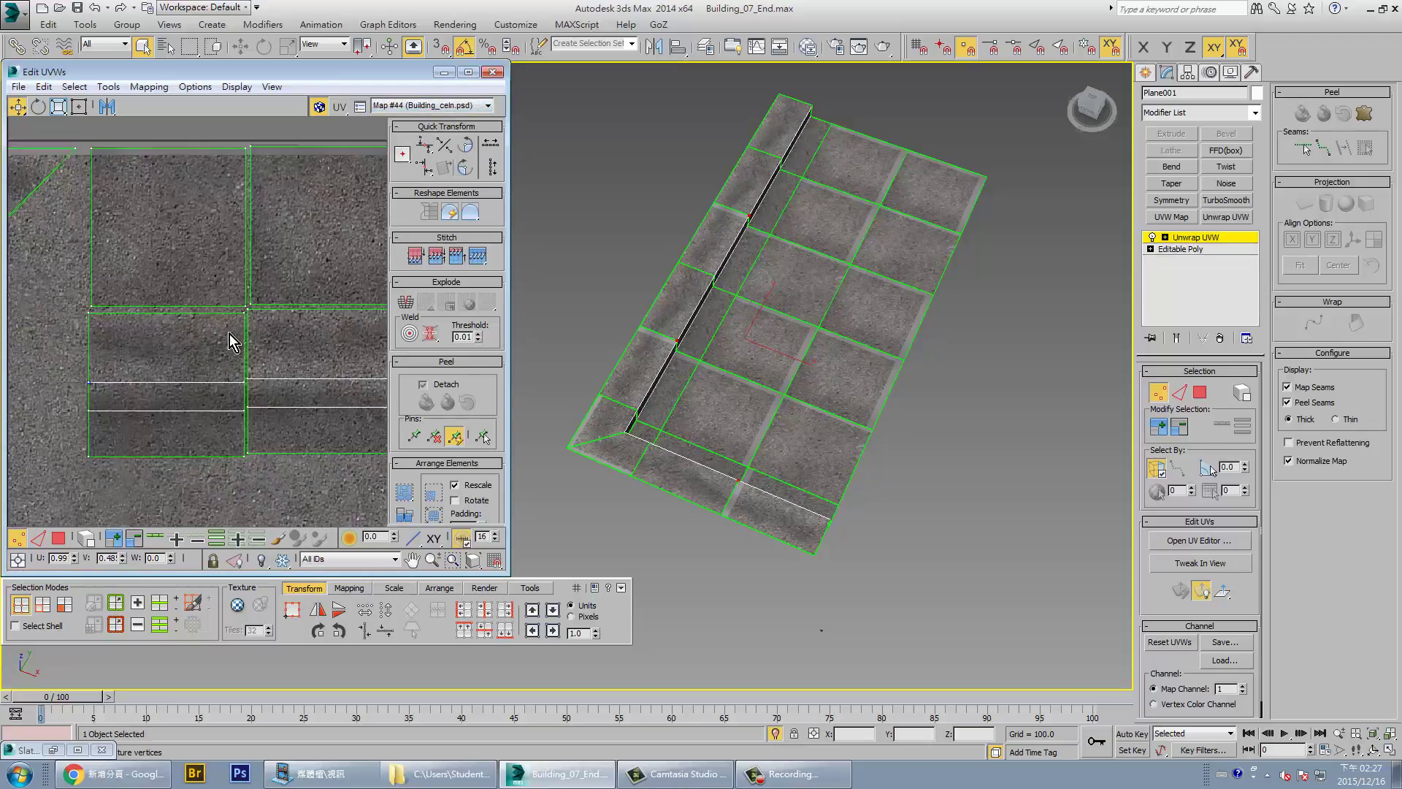
mouse_move(229, 334)
middle_mouse_down()
mouse_move(283, 286)
mouse_move(152, 330)
middle_mouse_up()
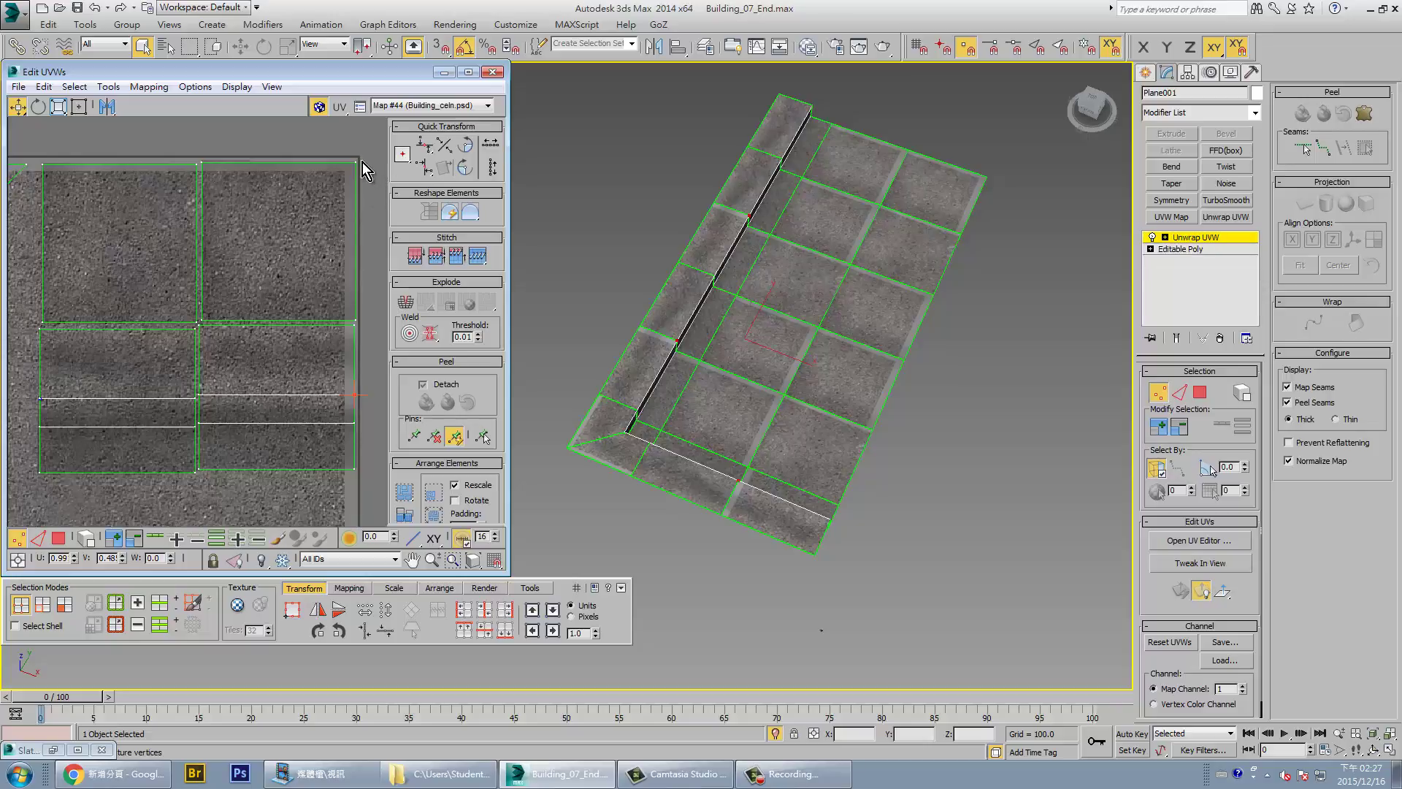
scroll(301, 291, "down", 3)
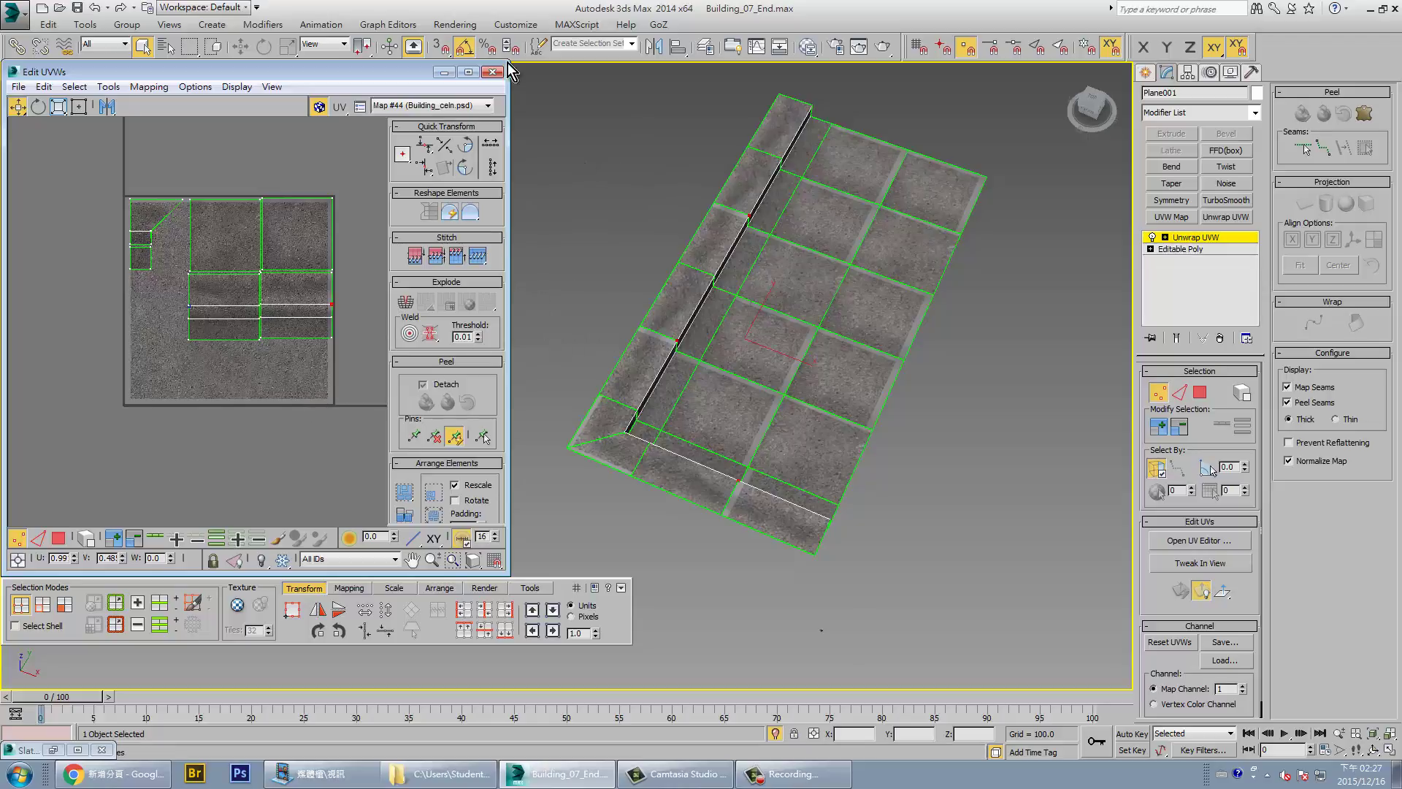
left_click(86, 25)
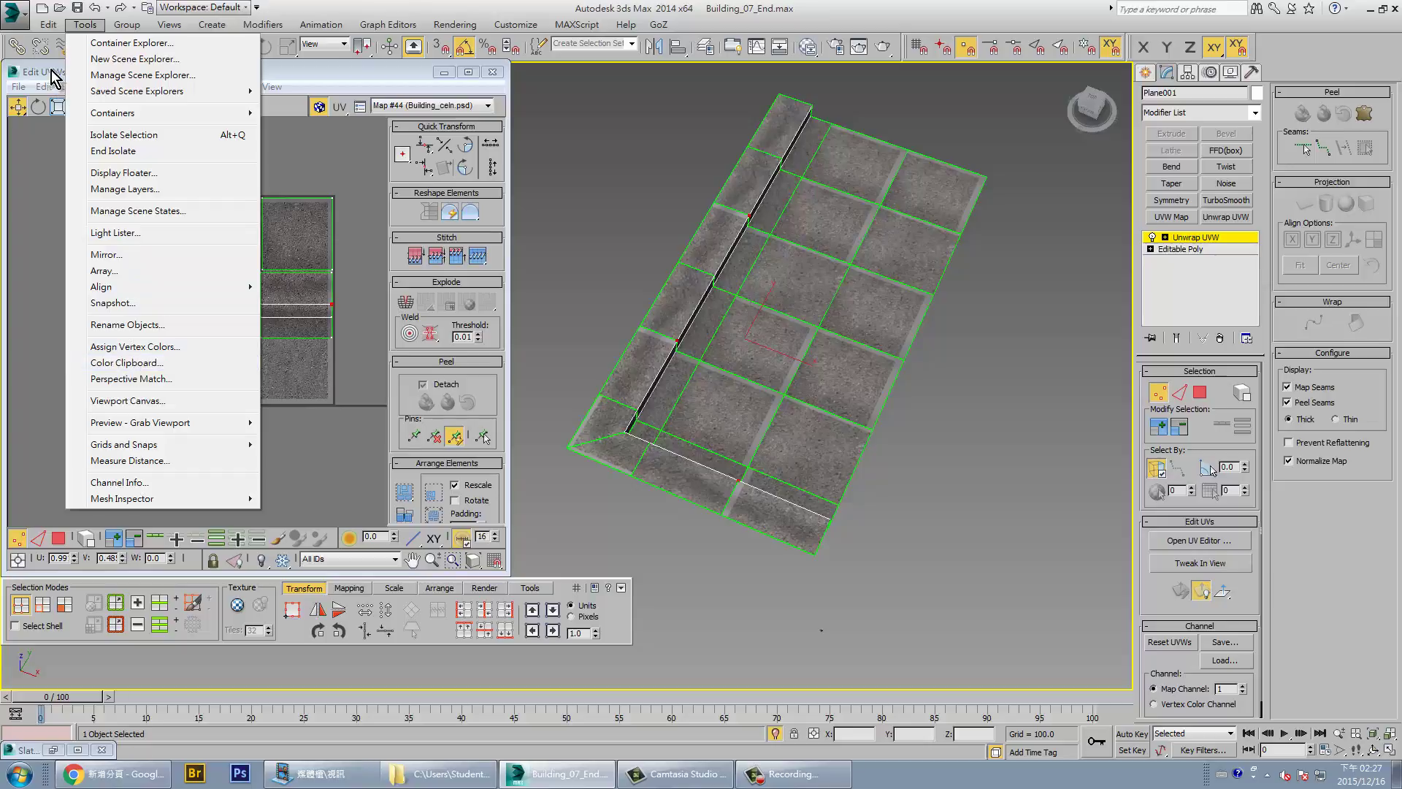
Exit Unwrap UVW sub-object mode and collapse Plane001's whole stack to an Editable Poly
key("Escape")
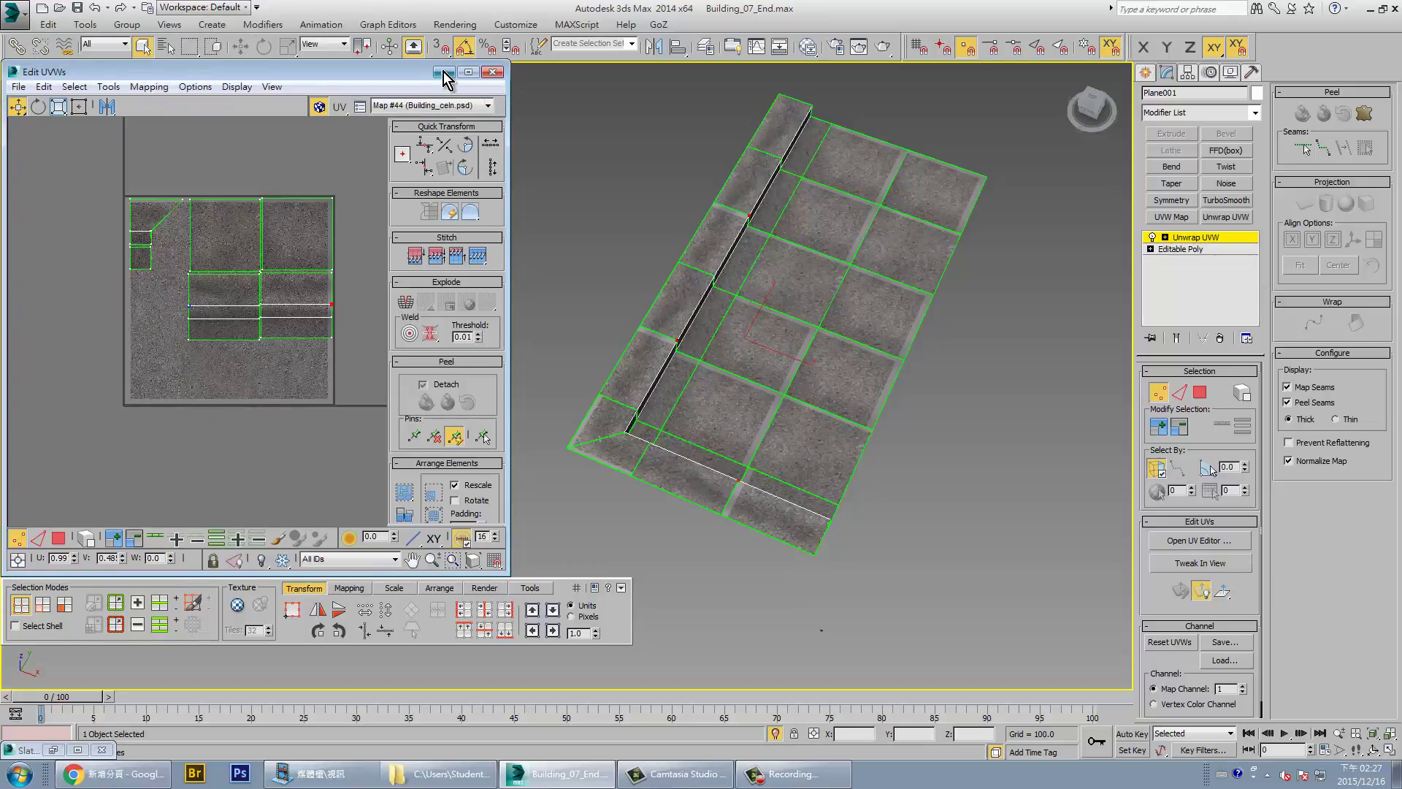
left_click(492, 71)
left_click(1212, 240)
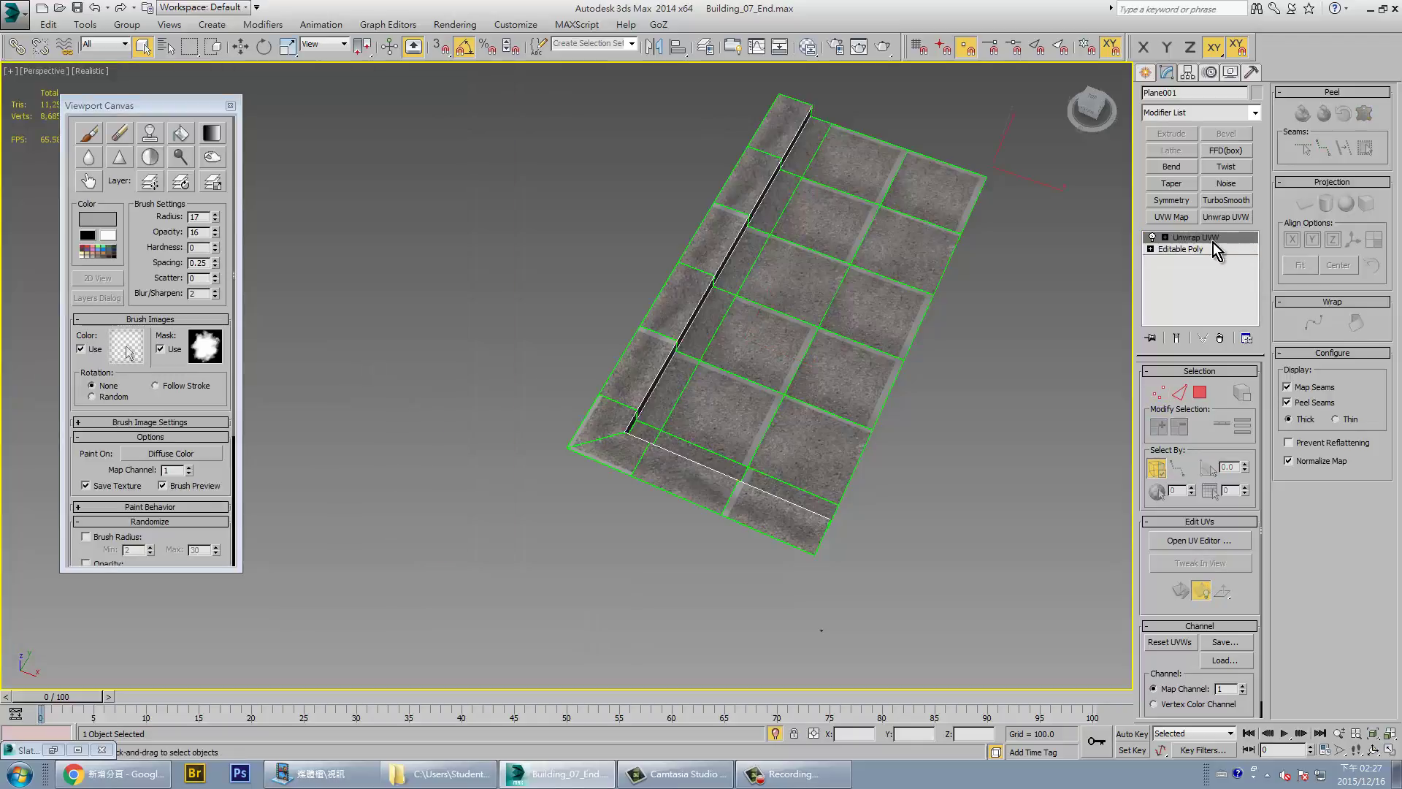
right_click(1221, 248)
left_click(1255, 394)
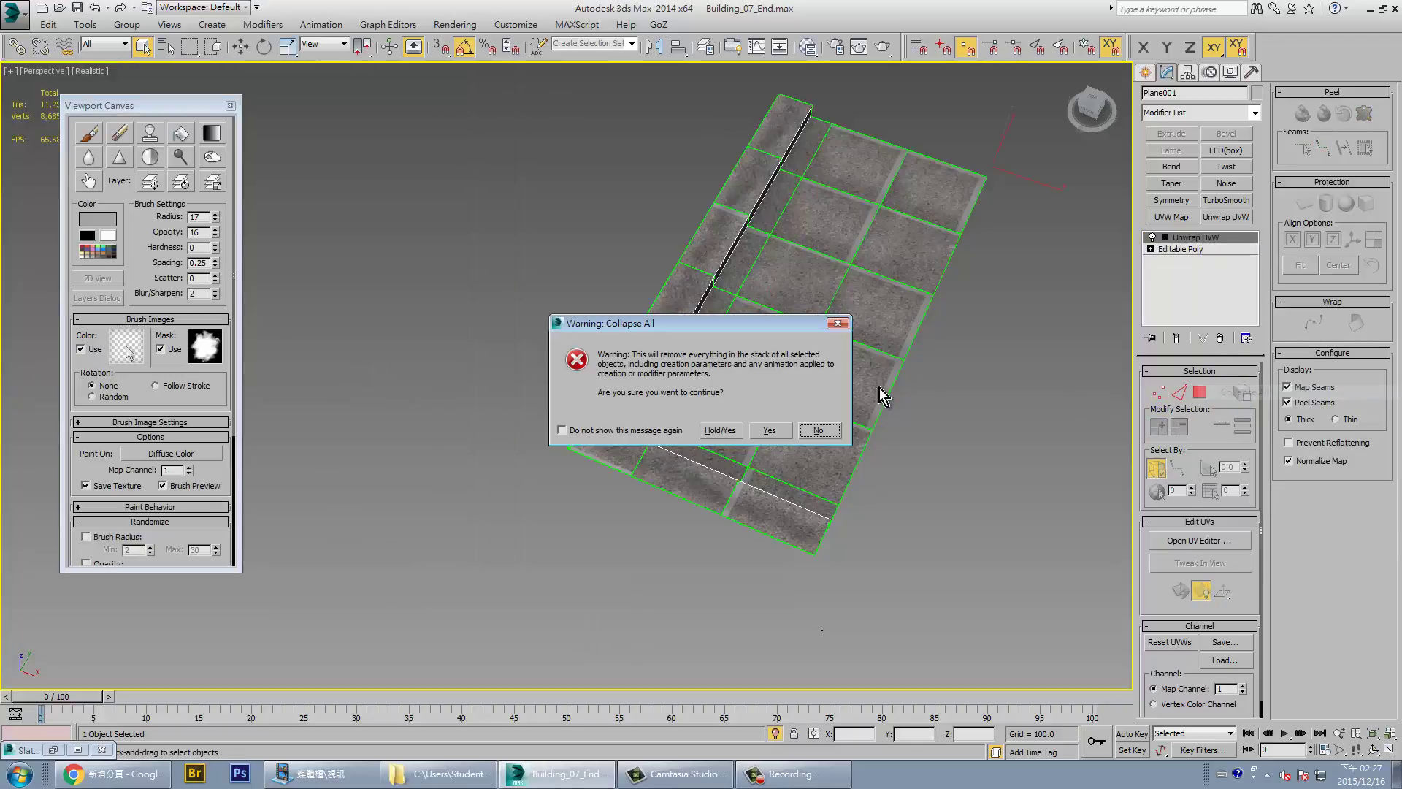
left_click(768, 435)
Start Viewport Canvas painting on the plane with the Layers list closed, and open Slate Material Editor
scroll(908, 335, "up", 2)
scroll(715, 343, "up", 3)
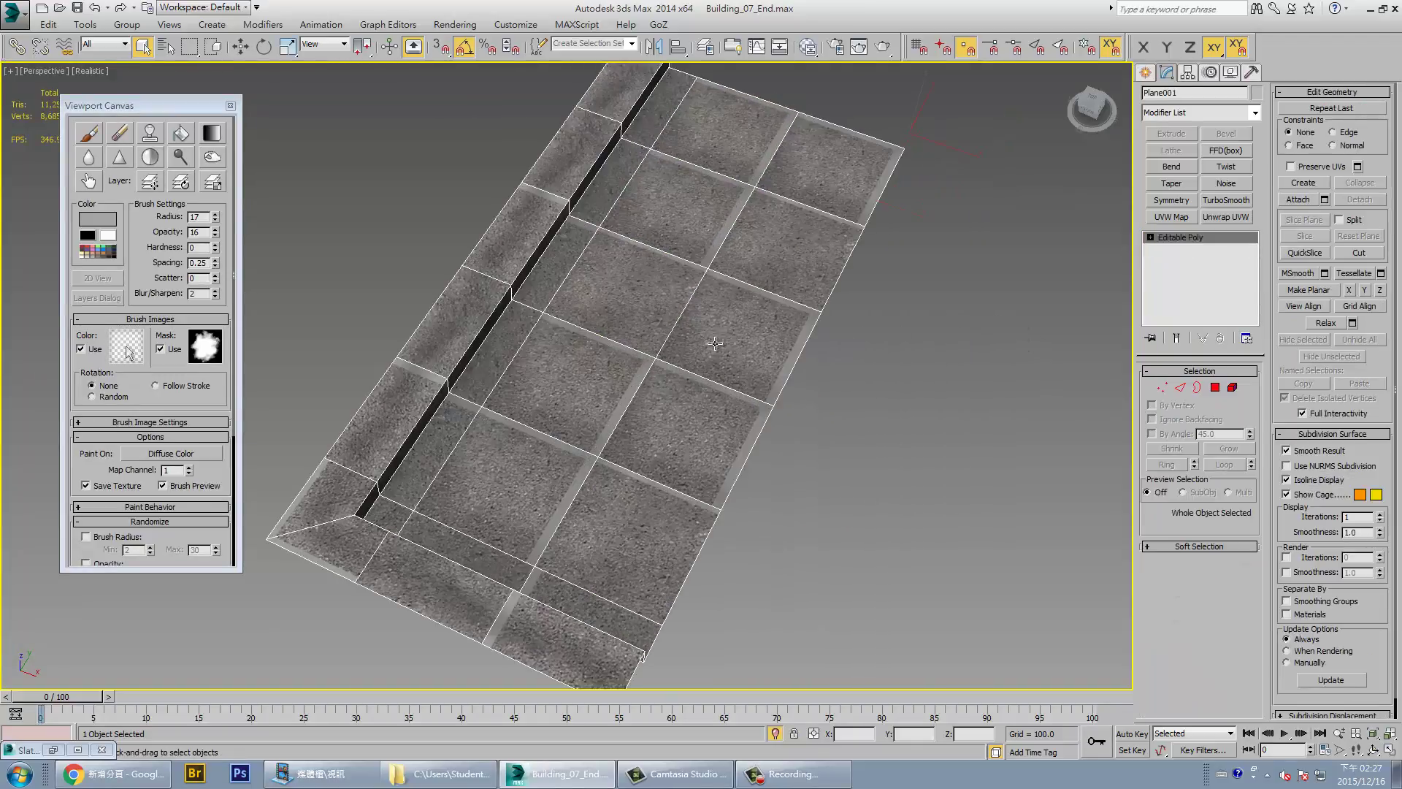
left_click(85, 138)
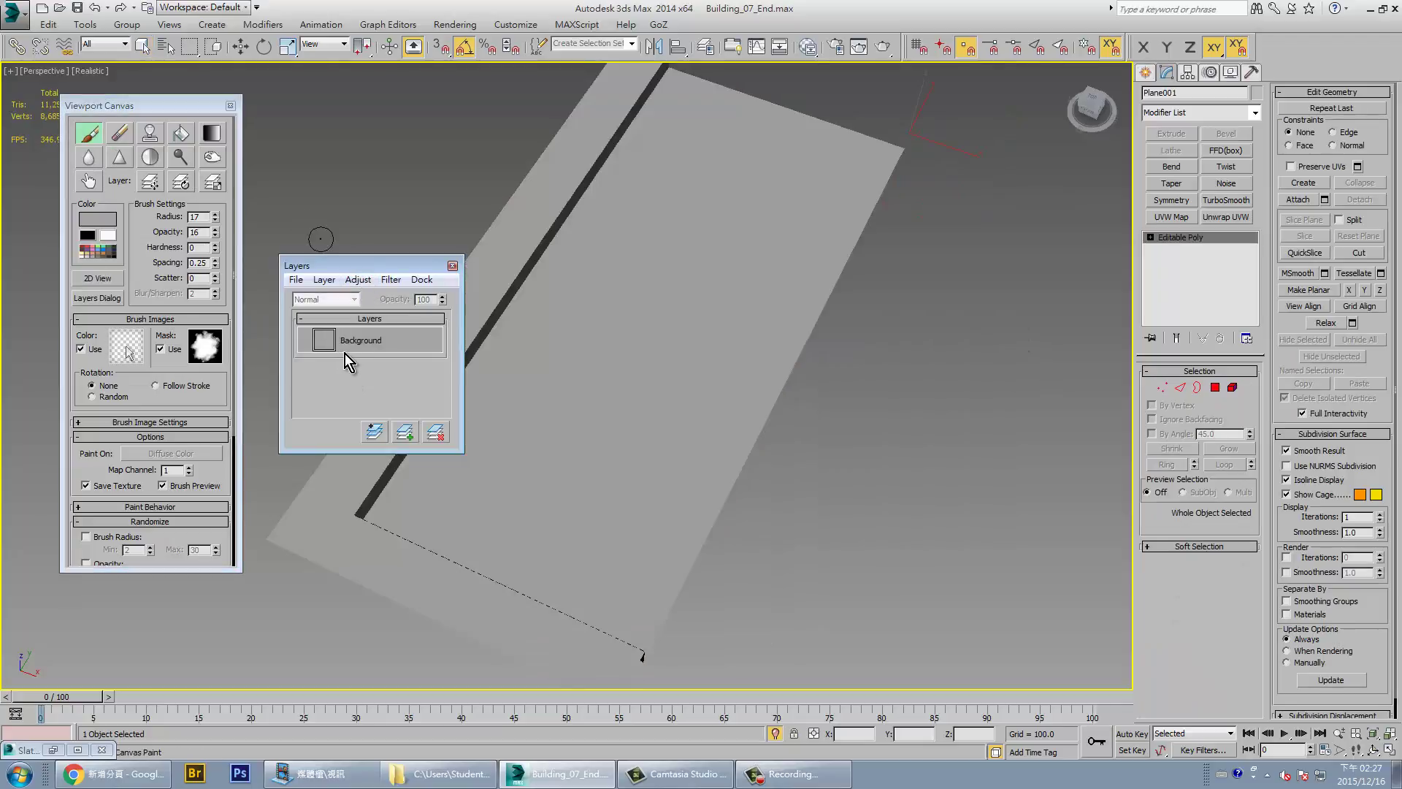
left_click(452, 267)
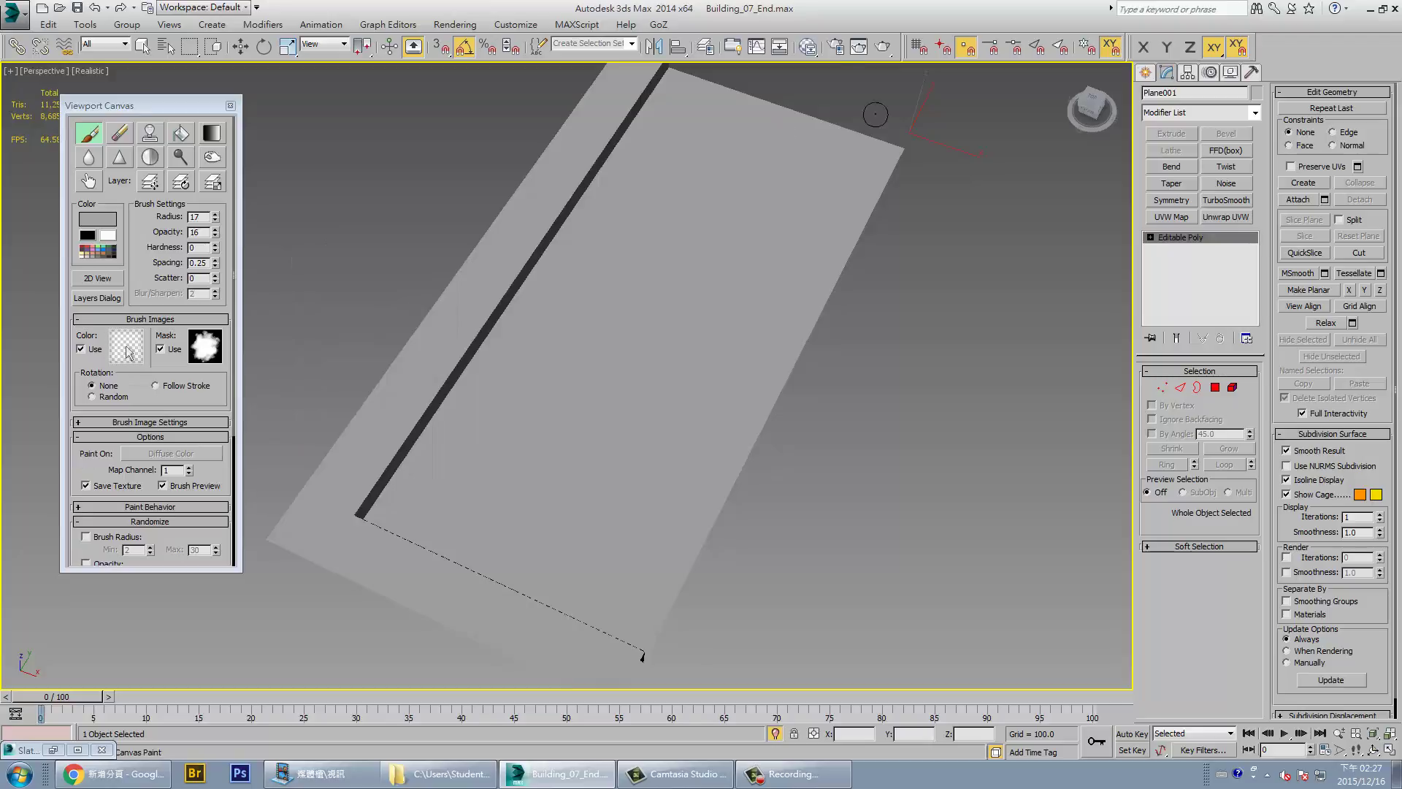
left_click(809, 48)
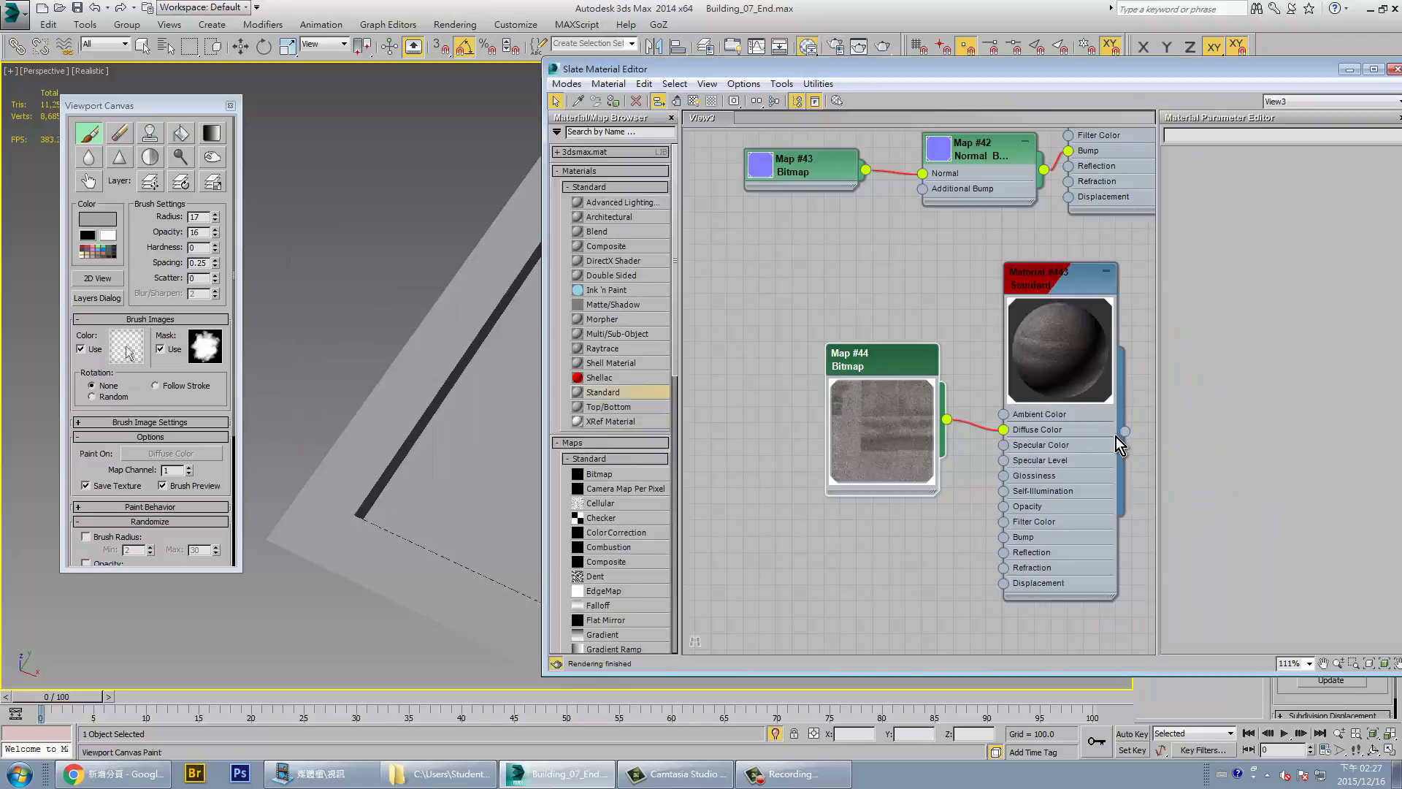
Assign the stone material to Plane001 by wiring it onto the plane, and review Brush Image Settings
left_click_drag(1125, 431, 399, 418)
left_click(88, 139)
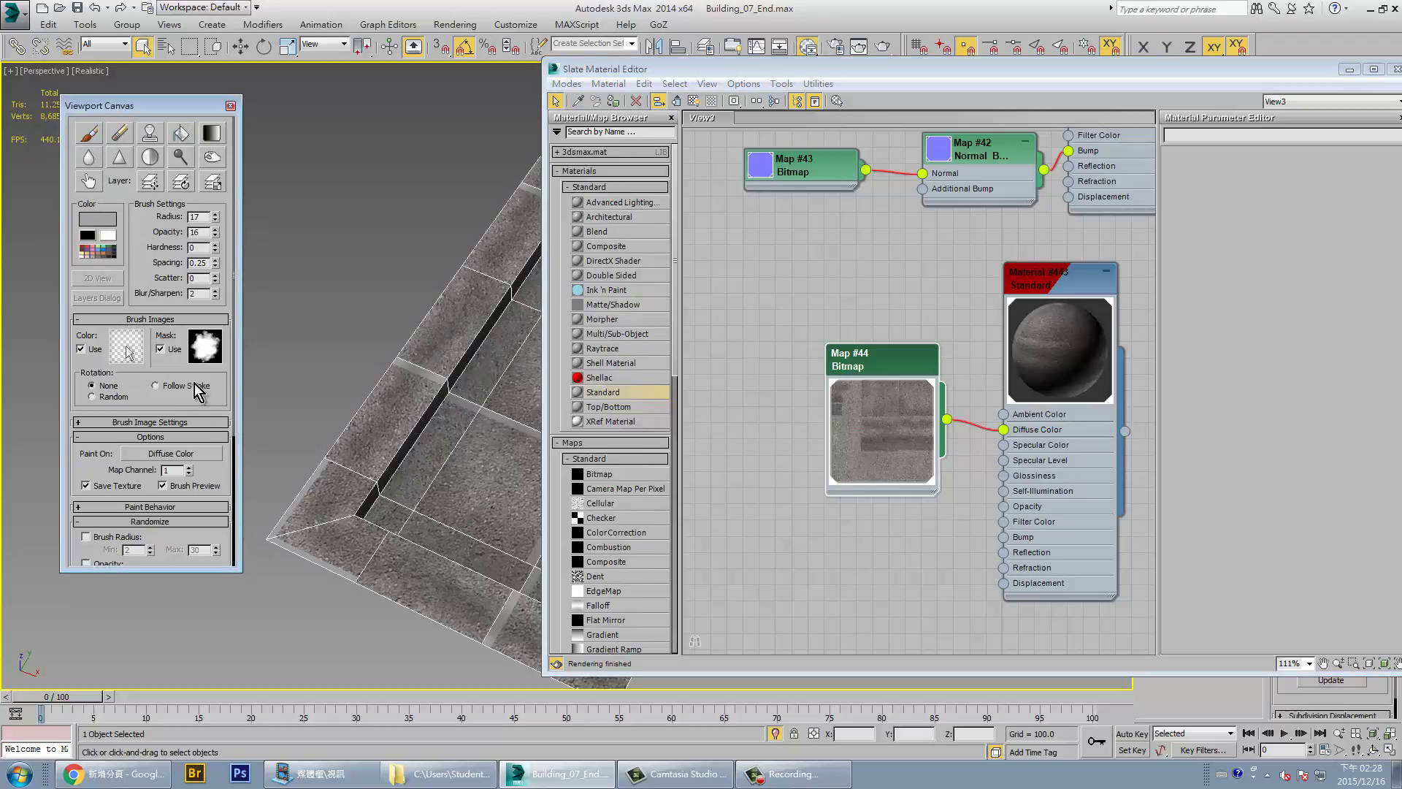
scroll(181, 372, "down", 3)
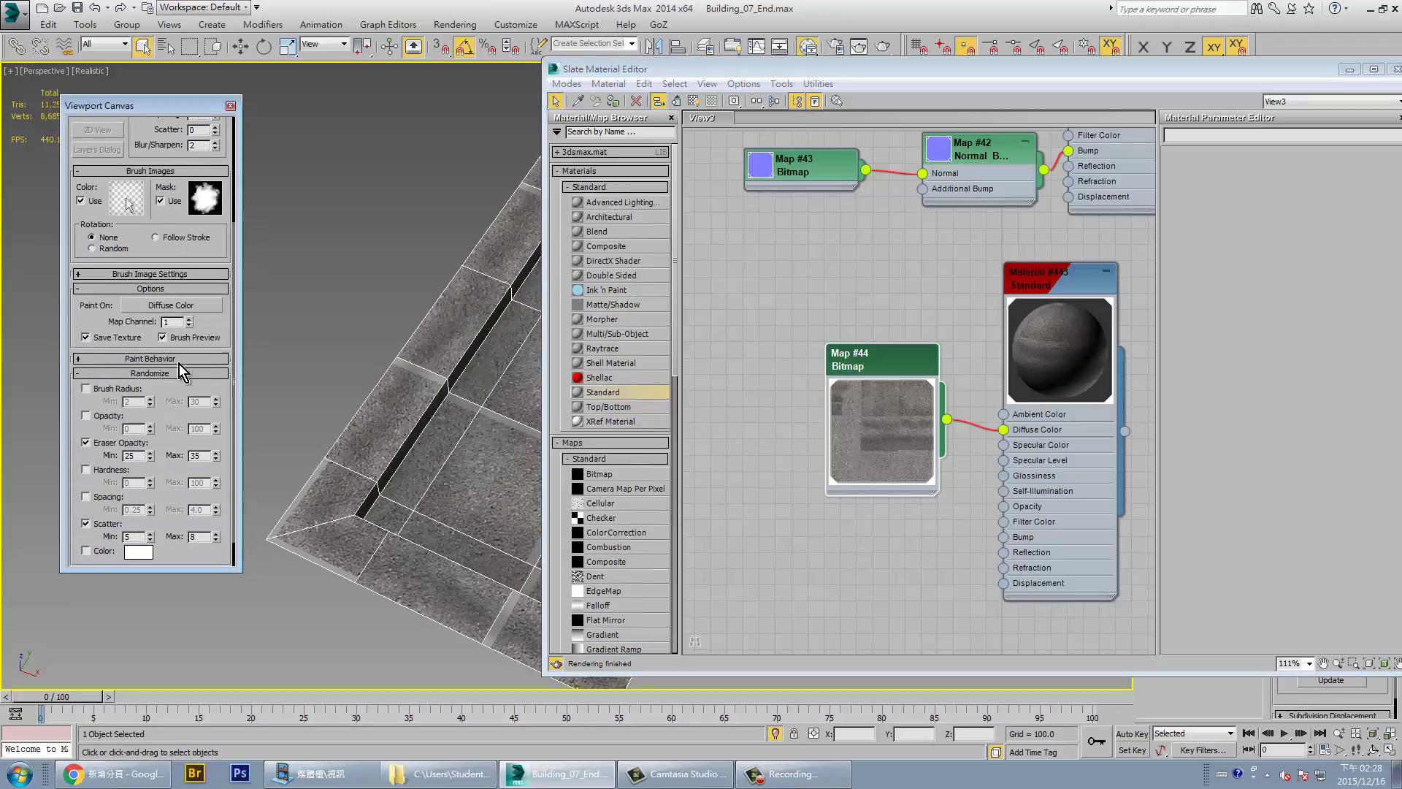
left_click(200, 274)
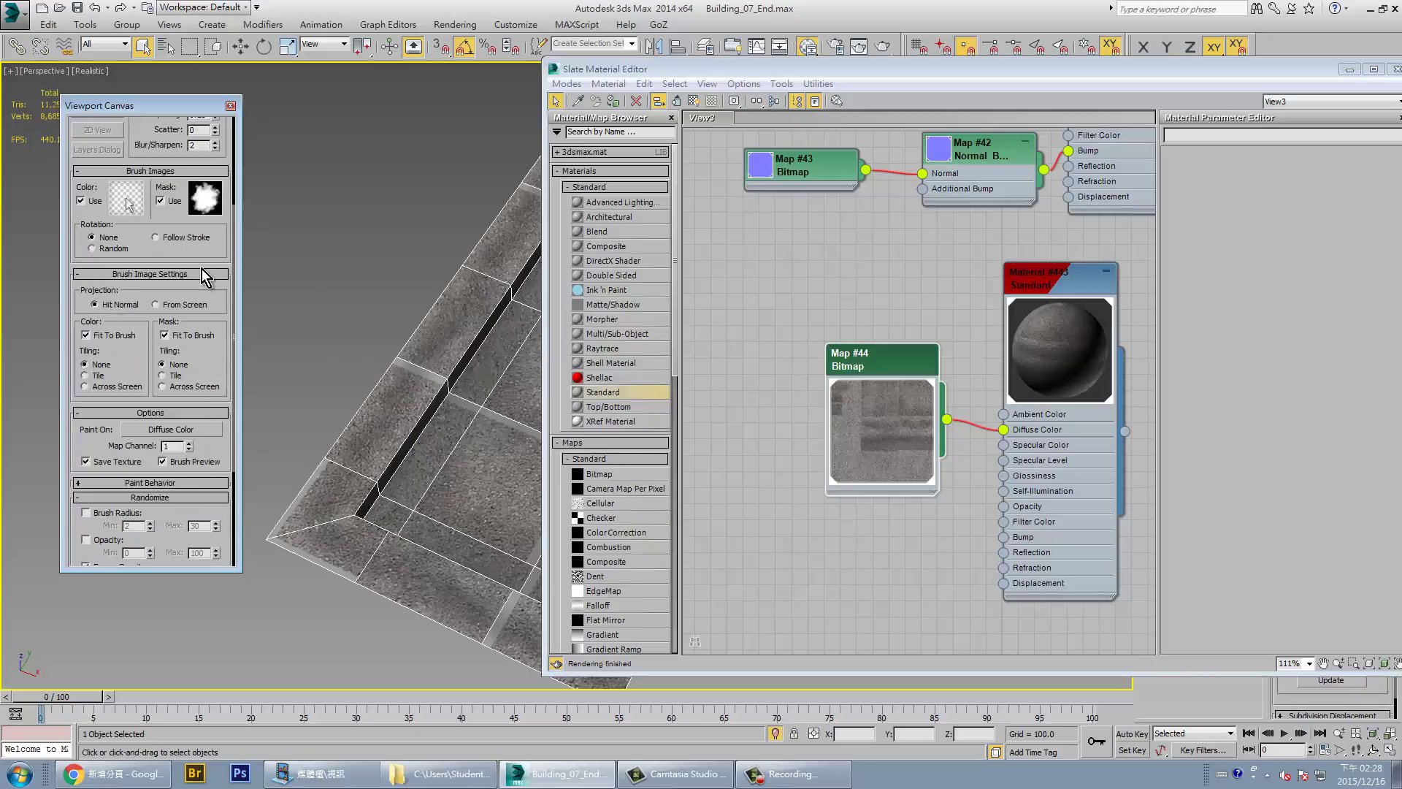
left_click(203, 273)
Keep Paint On Diffuse Color, reactivate painting and close the Slate Material Editor
left_click(207, 306)
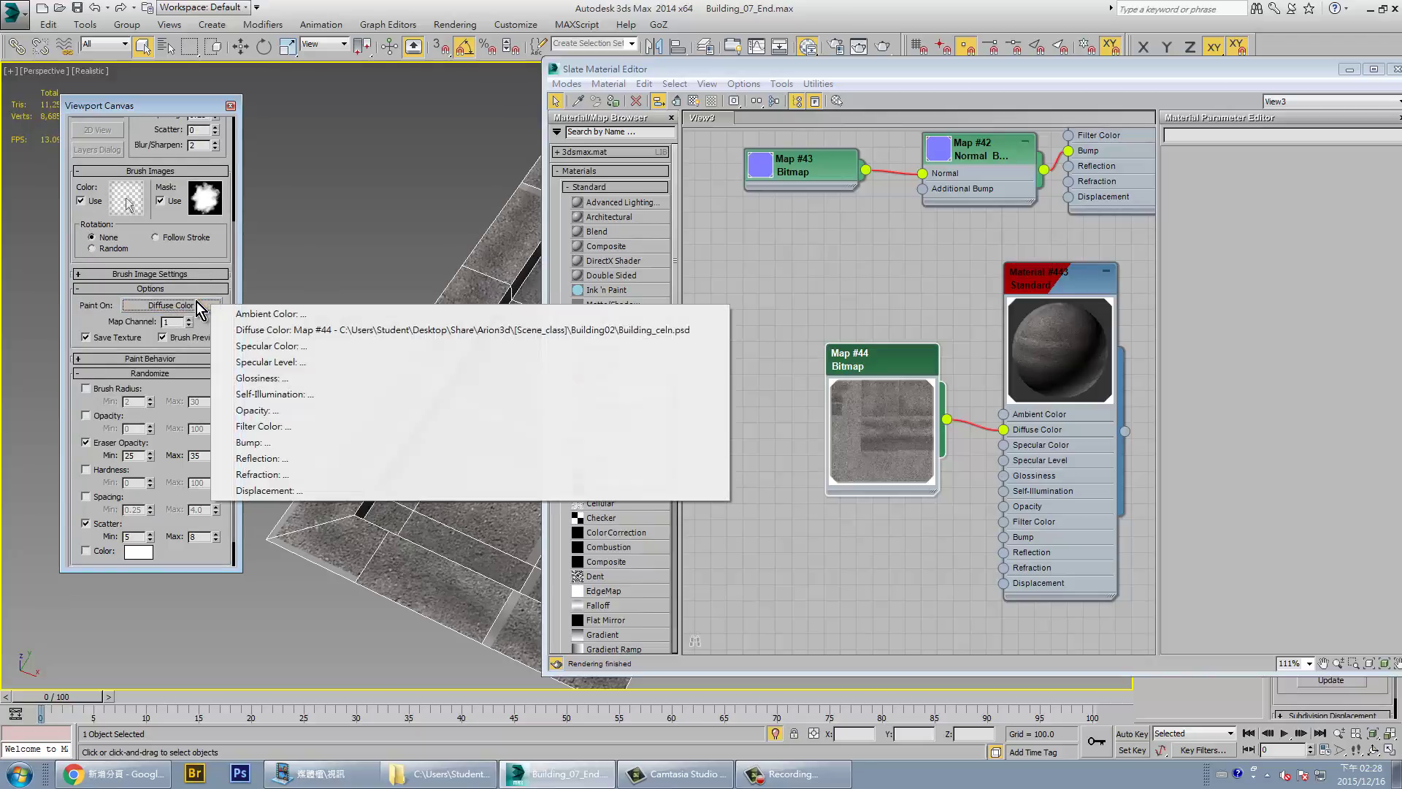
left_click(330, 335)
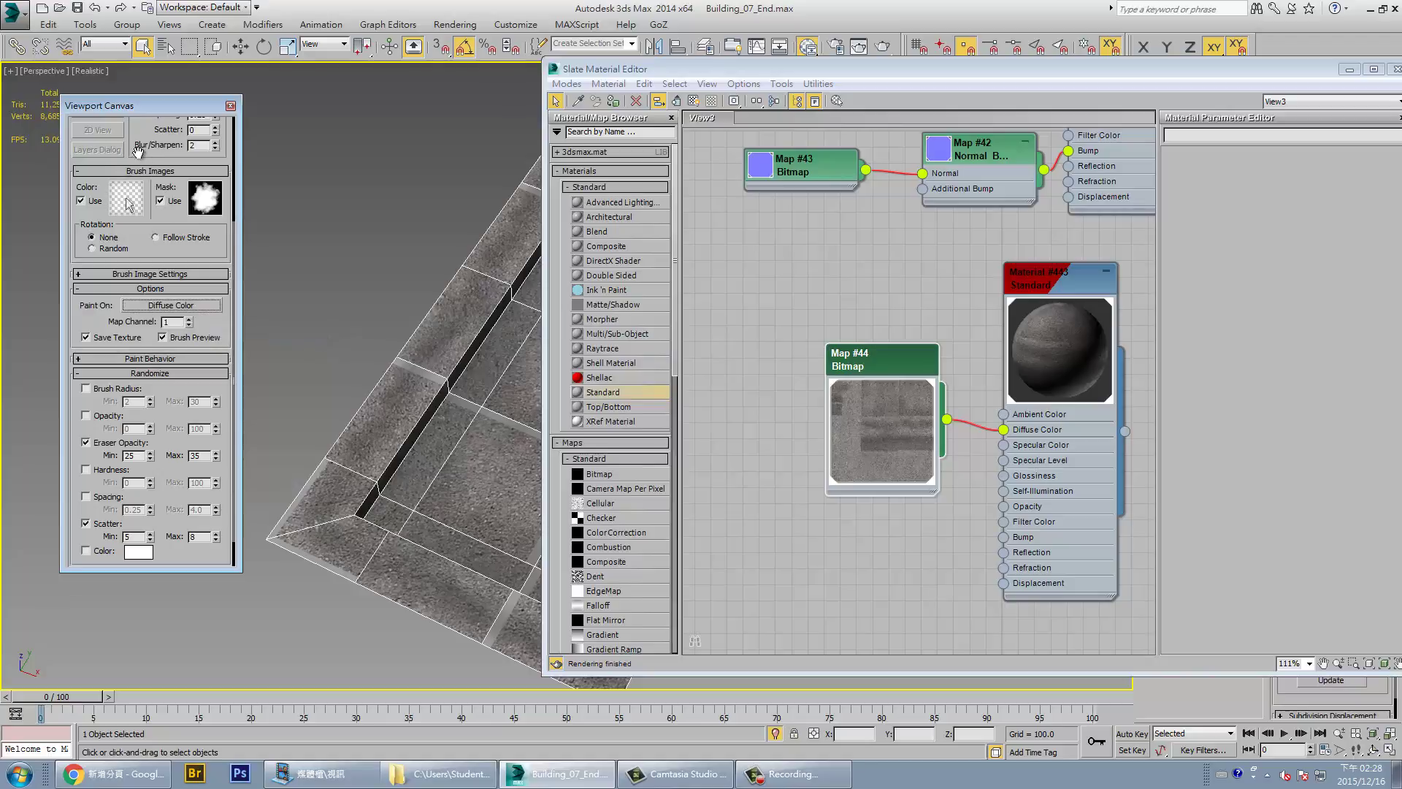
scroll(139, 146, "up", 2)
scroll(117, 139, "up", 2)
left_click(91, 128)
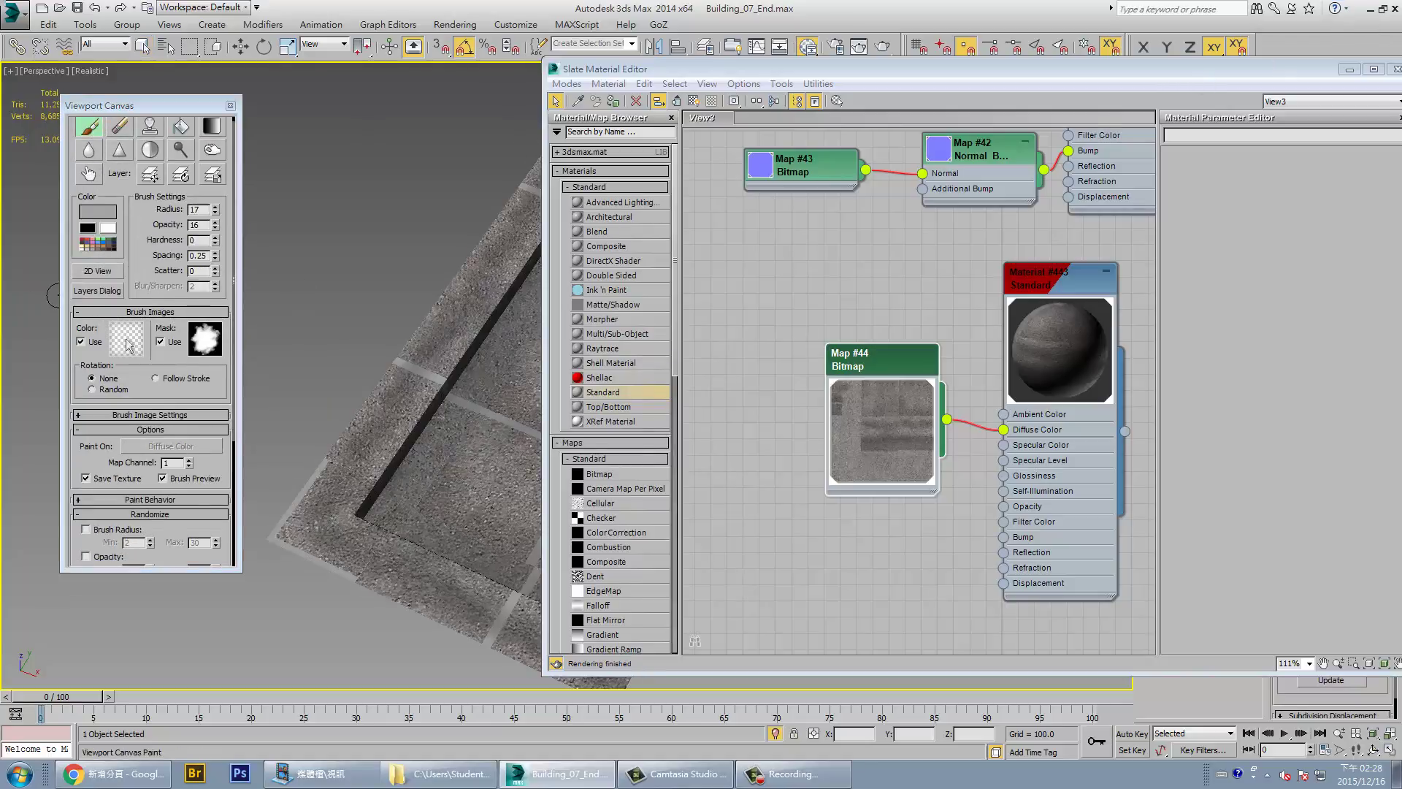
double_click(1300, 71)
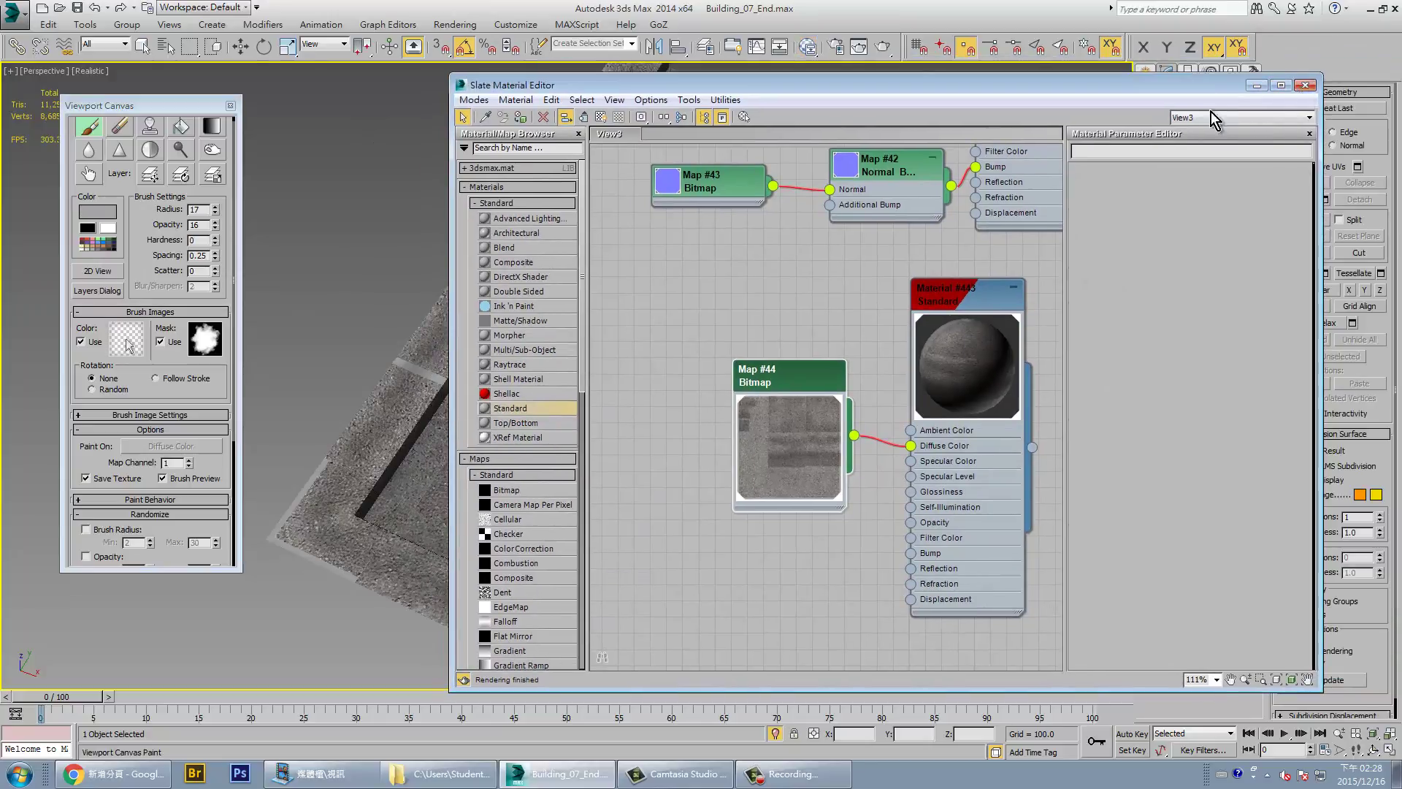
left_click(1299, 88)
Open the Layers dialog, move it off the plane and select Layer 2
left_click(103, 286)
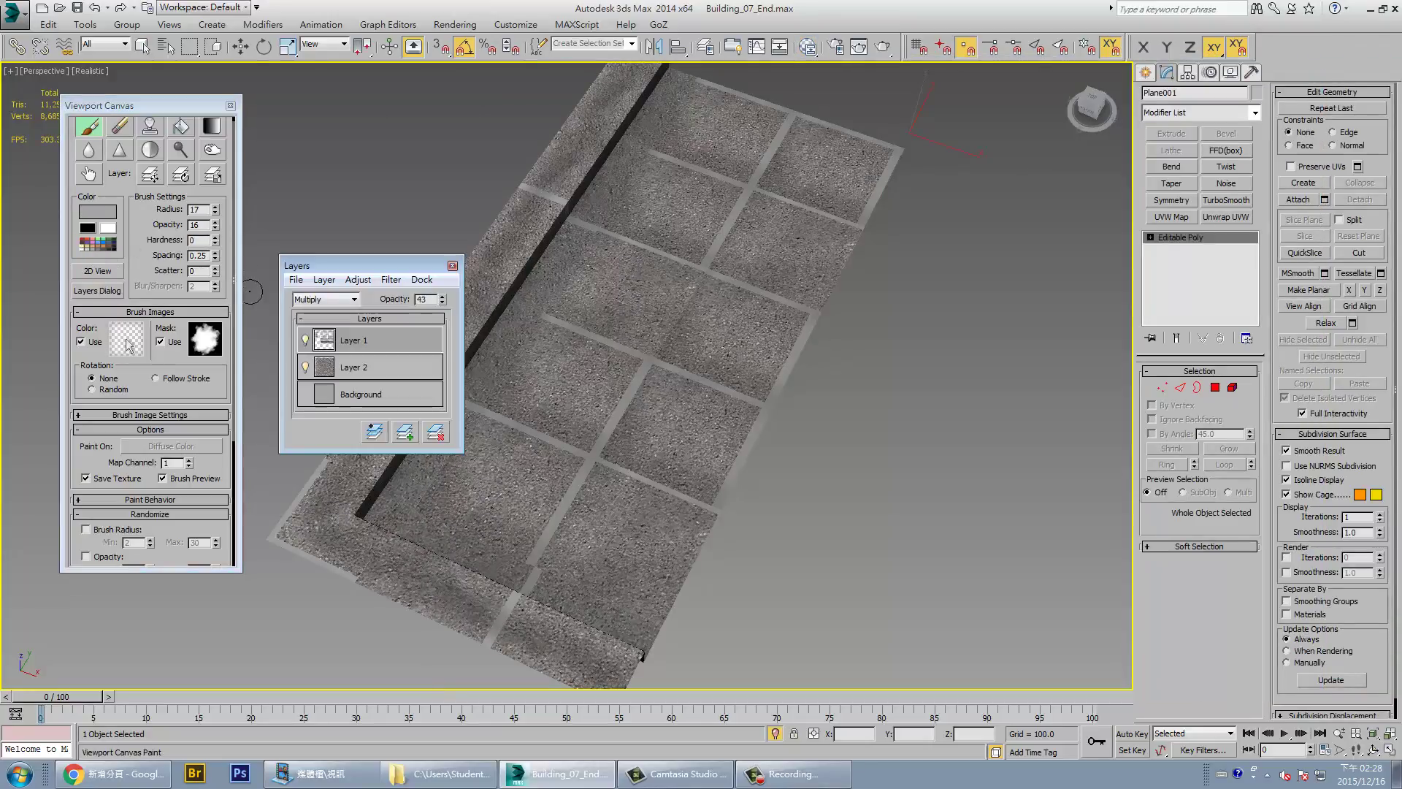
left_click_drag(384, 262, 971, 185)
left_click(967, 296)
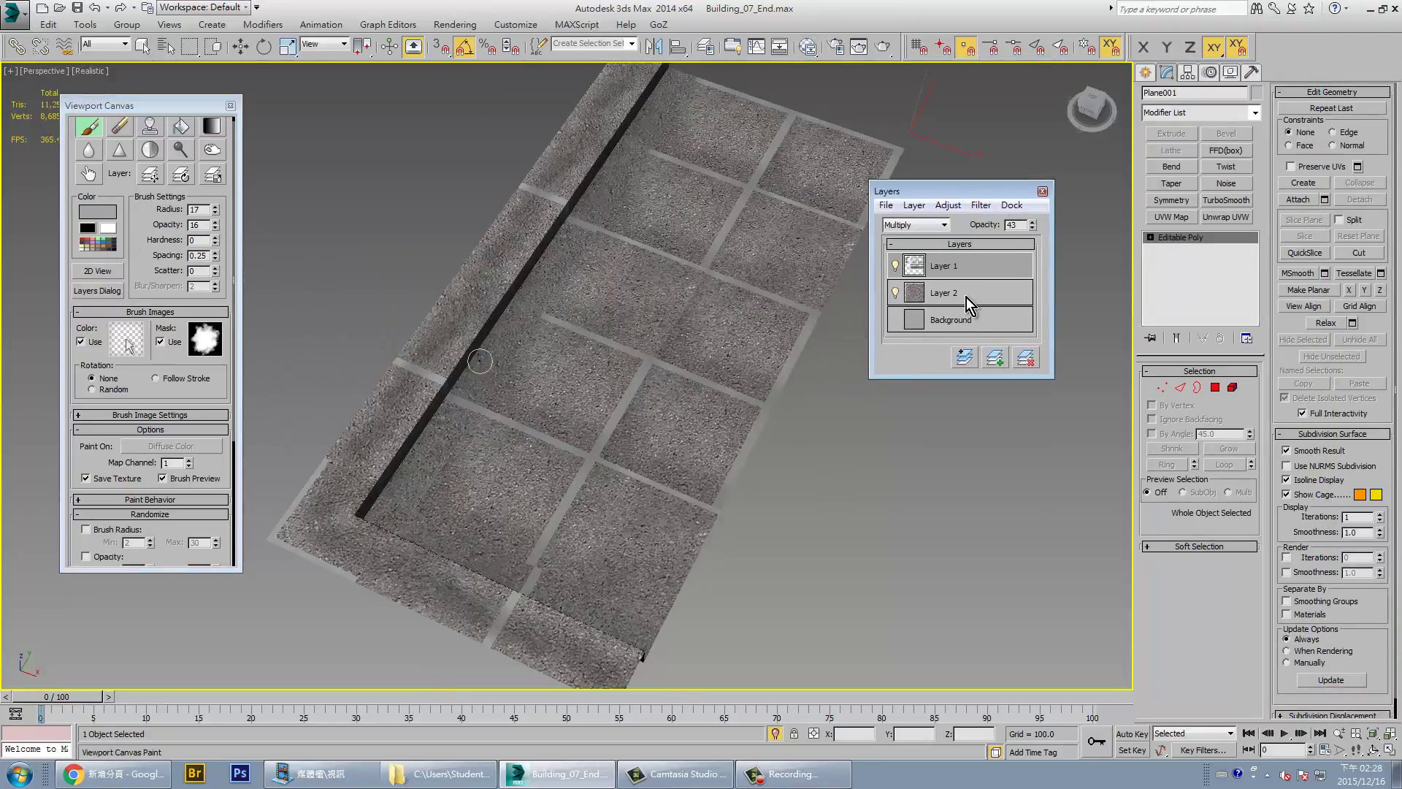
double_click(966, 297)
left_click(1042, 270)
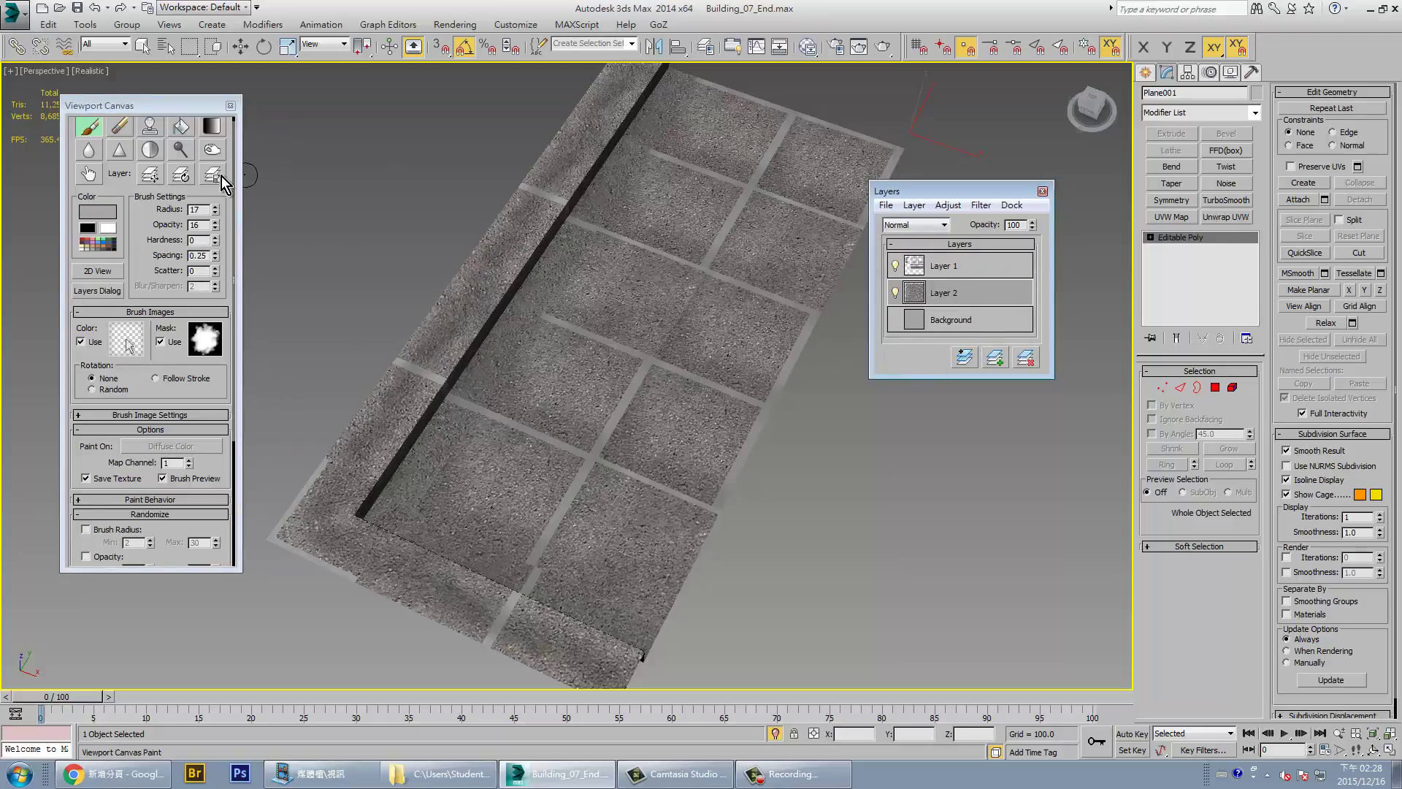
Scale the Layer 2 texture to 101%, orbit to check it, and select Layer 1
left_click(221, 176)
left_click(916, 297)
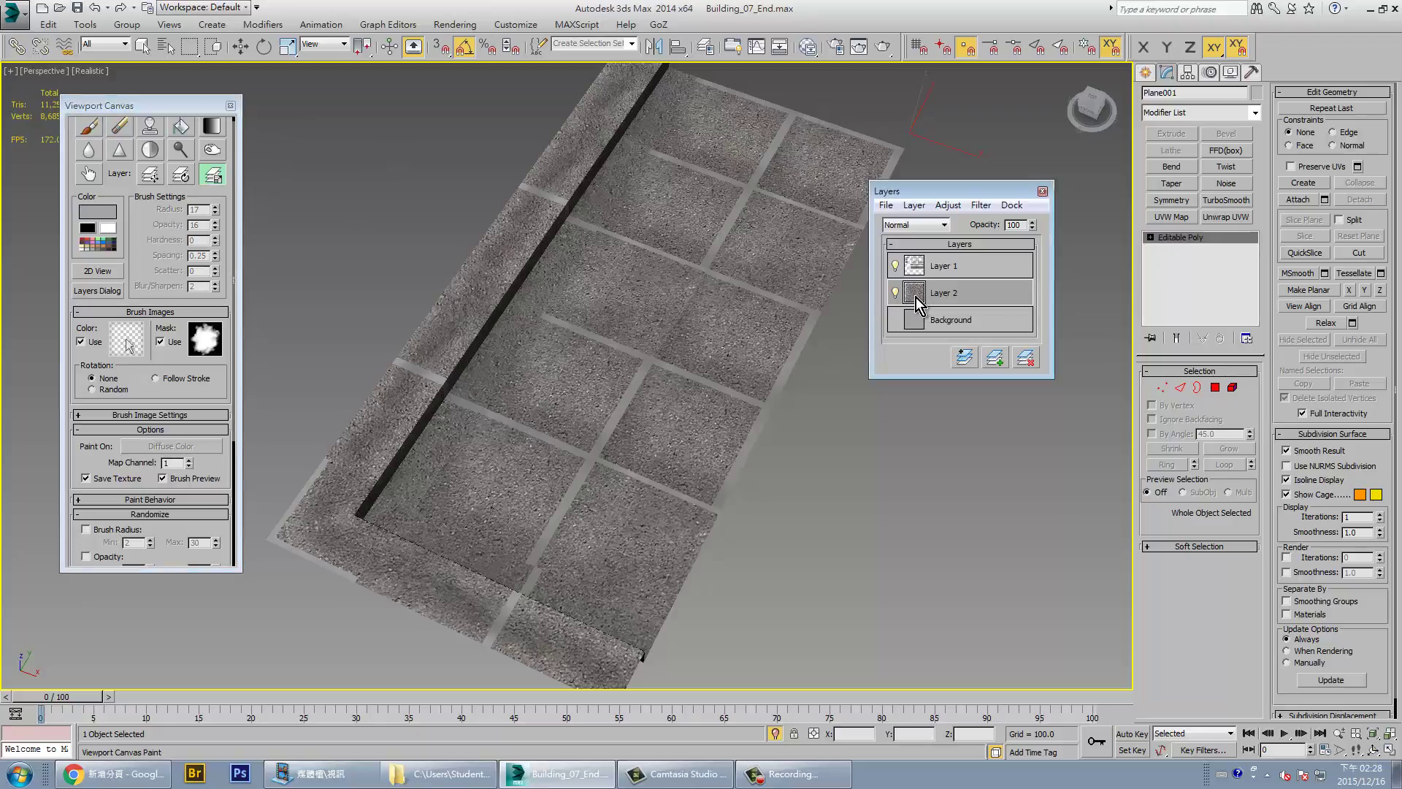
left_click_drag(618, 335, 620, 327)
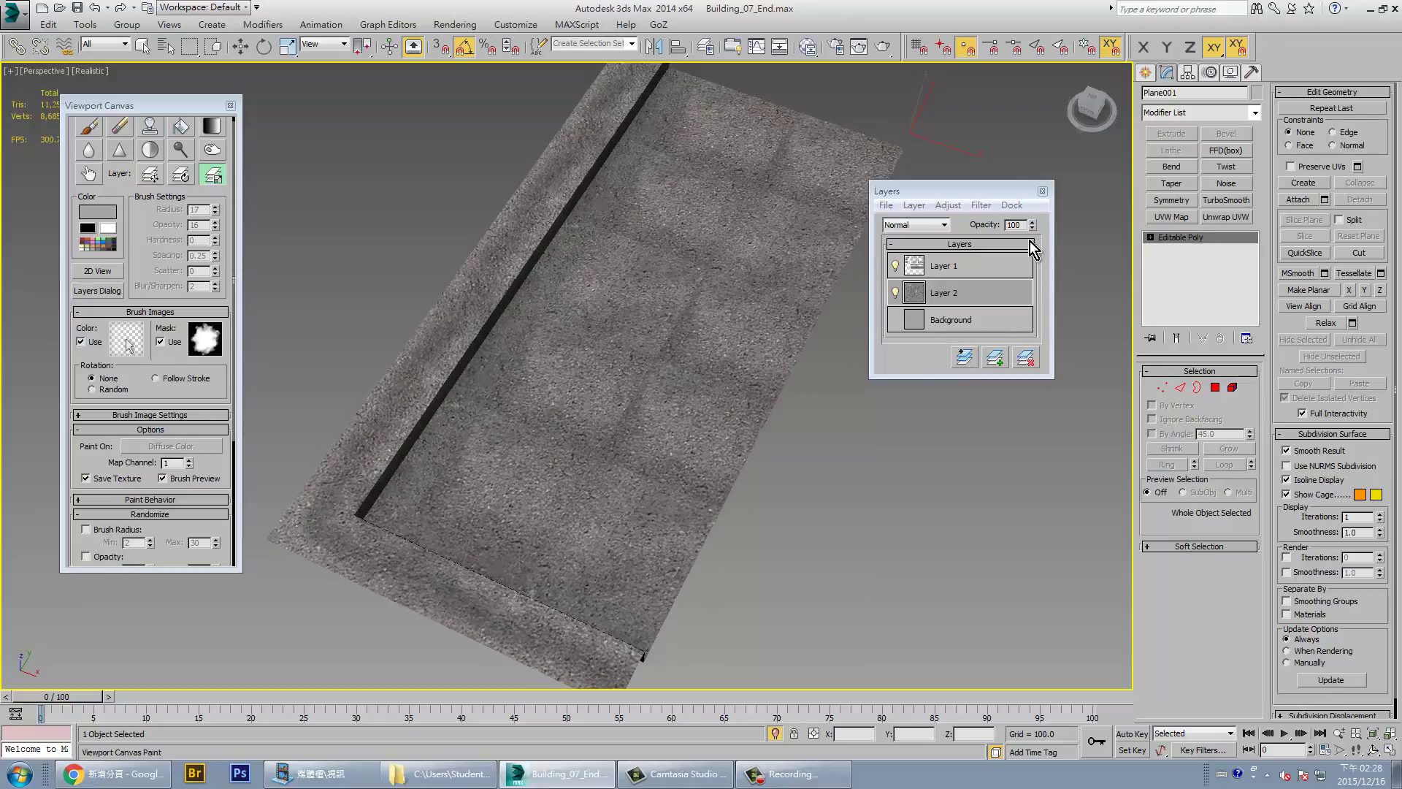
mouse_move(764, 334)
middle_mouse_down("alt")
mouse_move(744, 313)
mouse_move(703, 319)
mouse_move(716, 321)
middle_mouse_up("alt")
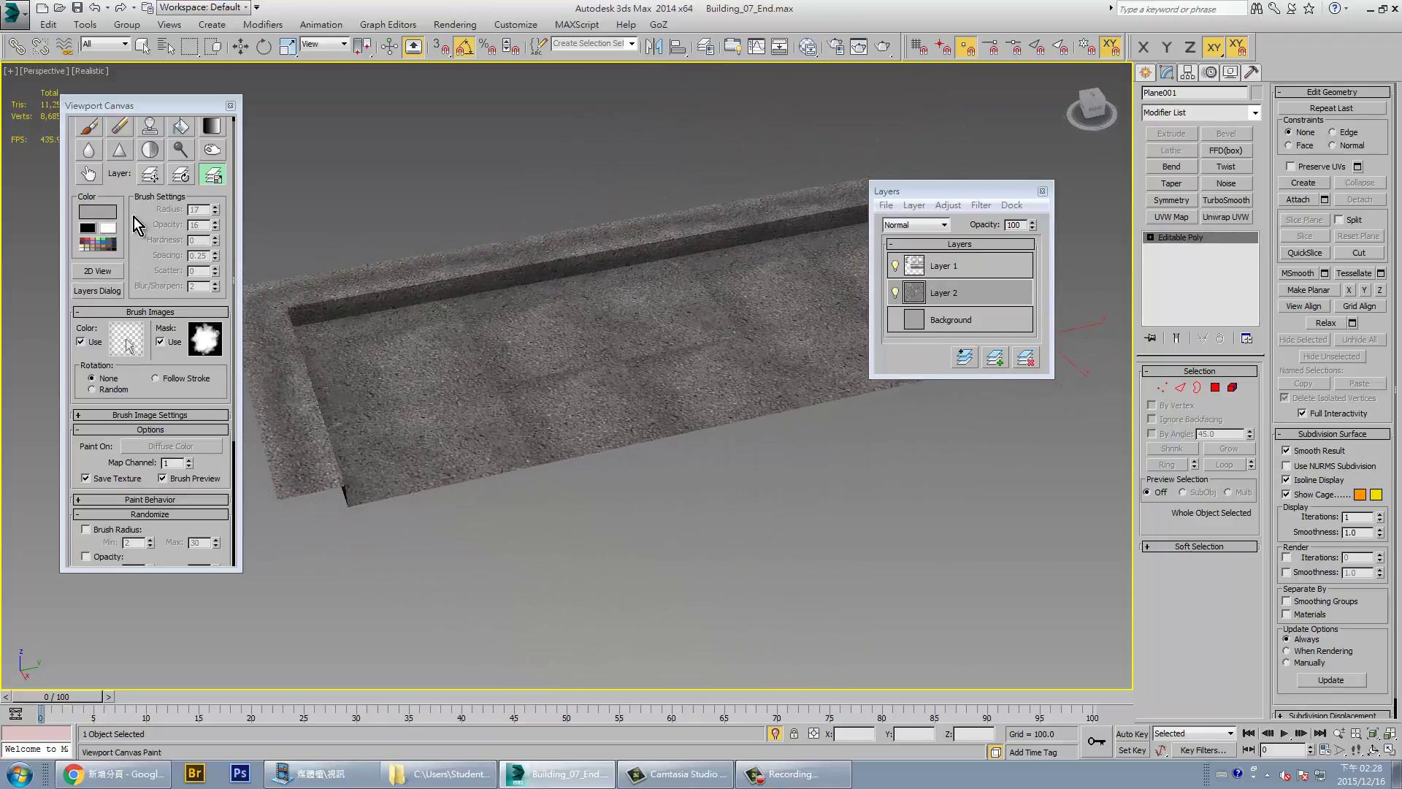
left_click(88, 175)
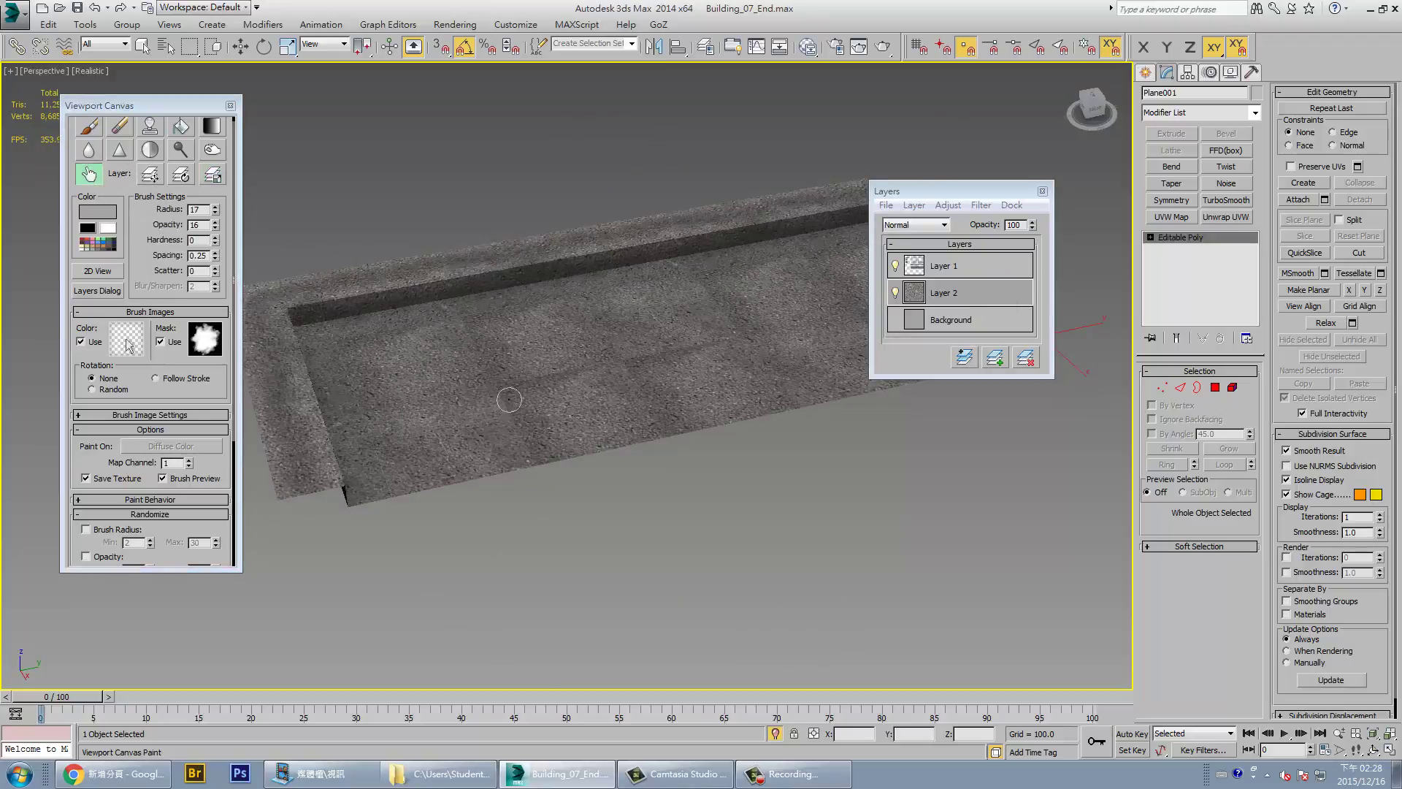
left_click(968, 267)
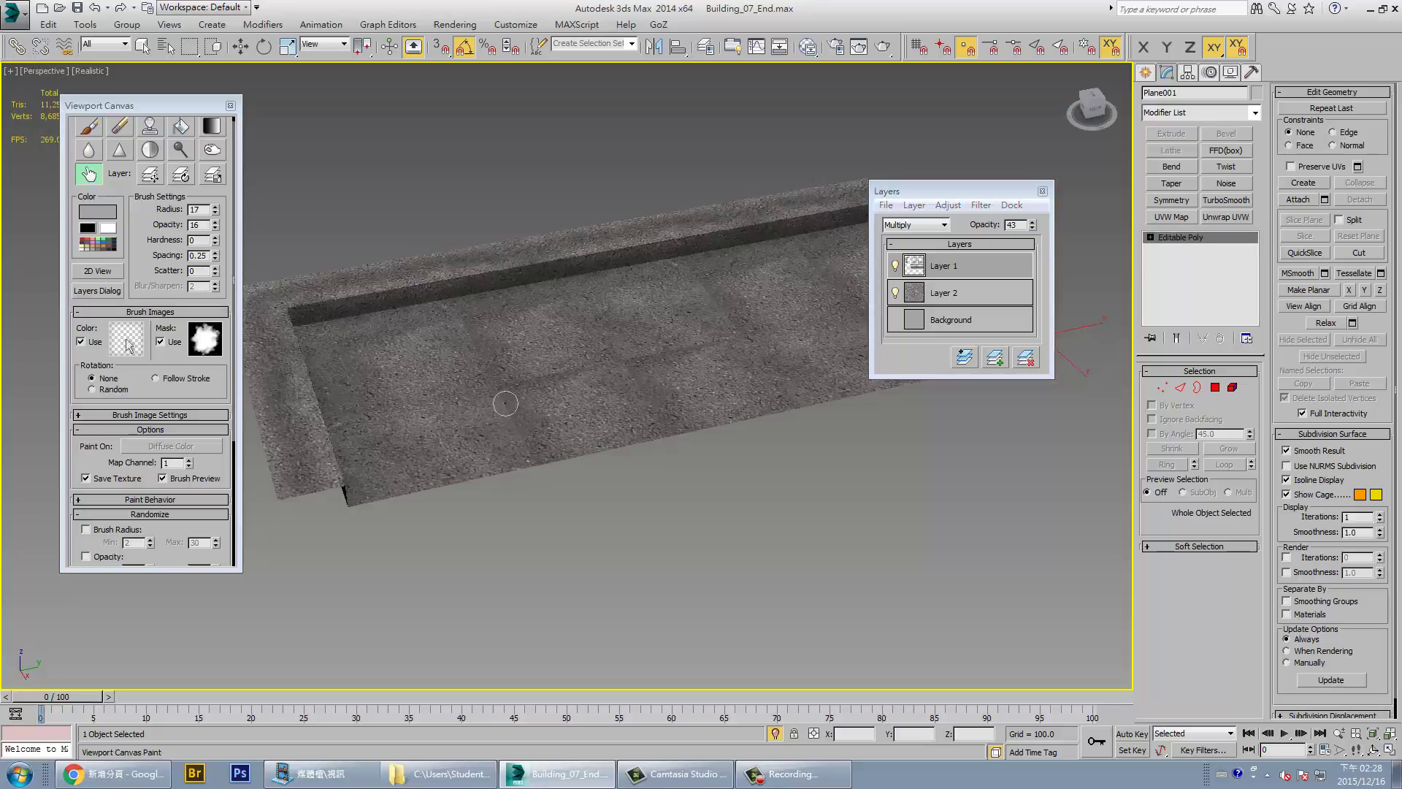
mouse_move(504, 453)
middle_mouse_down("alt")
mouse_move(713, 537)
mouse_move(701, 510)
mouse_move(247, 241)
middle_mouse_up("alt")
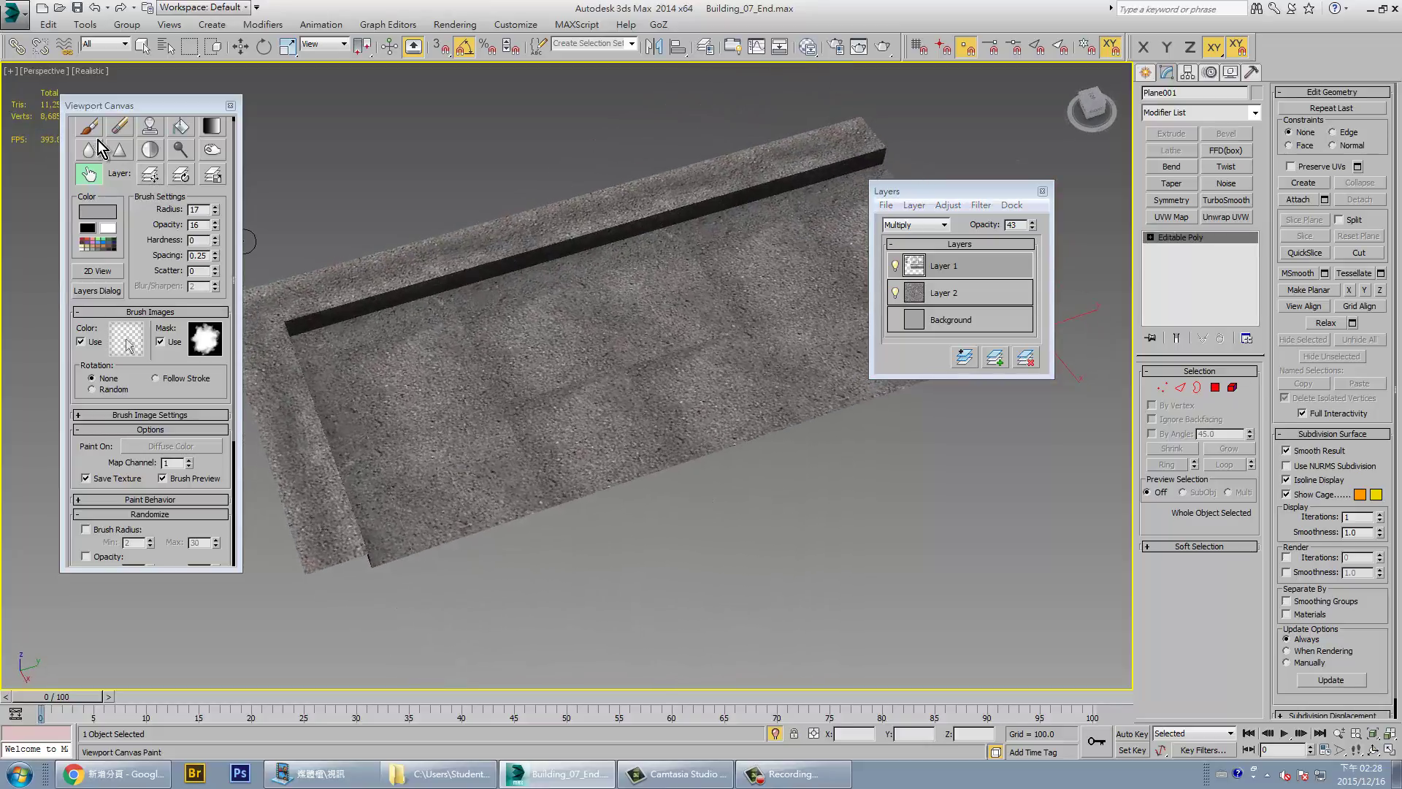
left_click(938, 225)
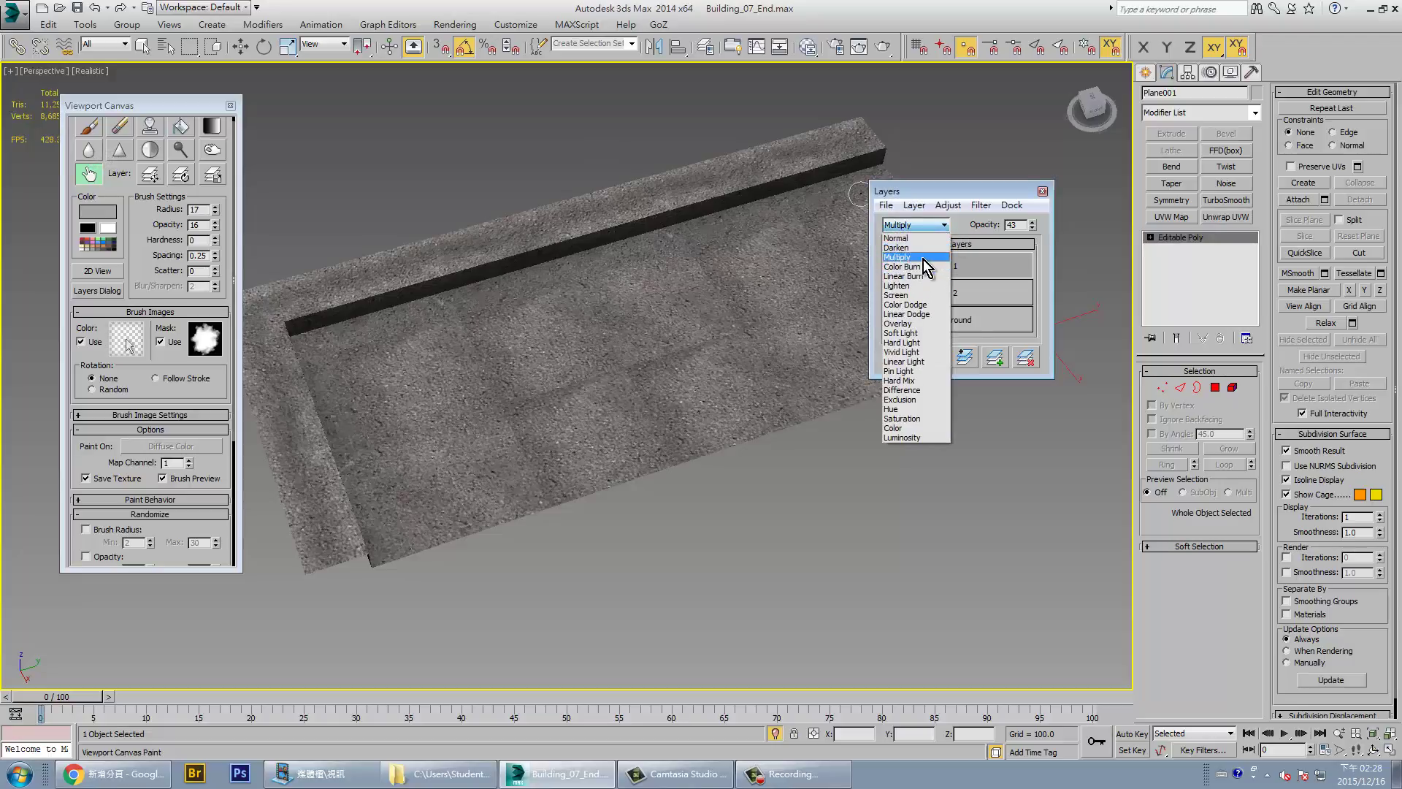
Duplicate Layer 1 and apply a blur filter to the new Layer 3
left_click(977, 253)
right_click(992, 268)
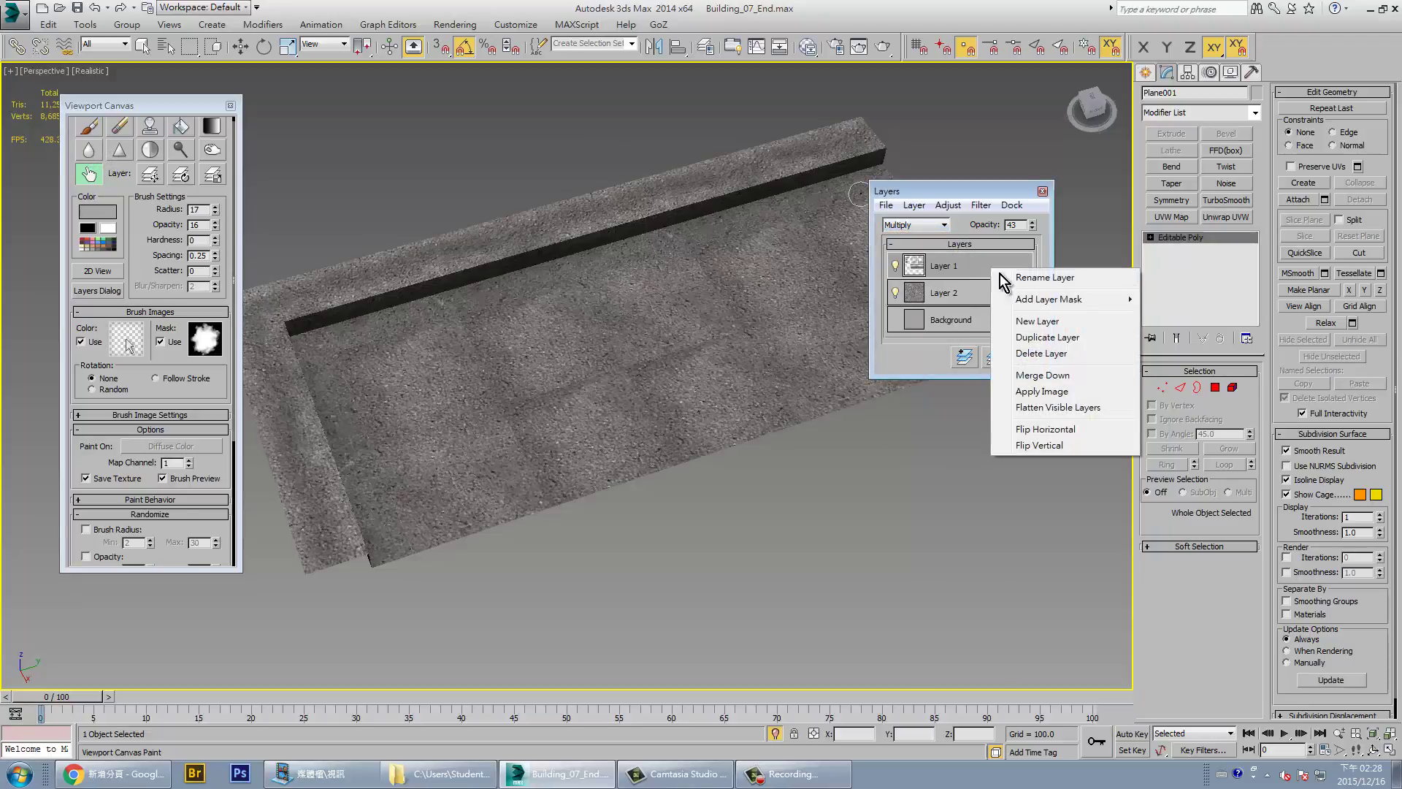
left_click(1048, 337)
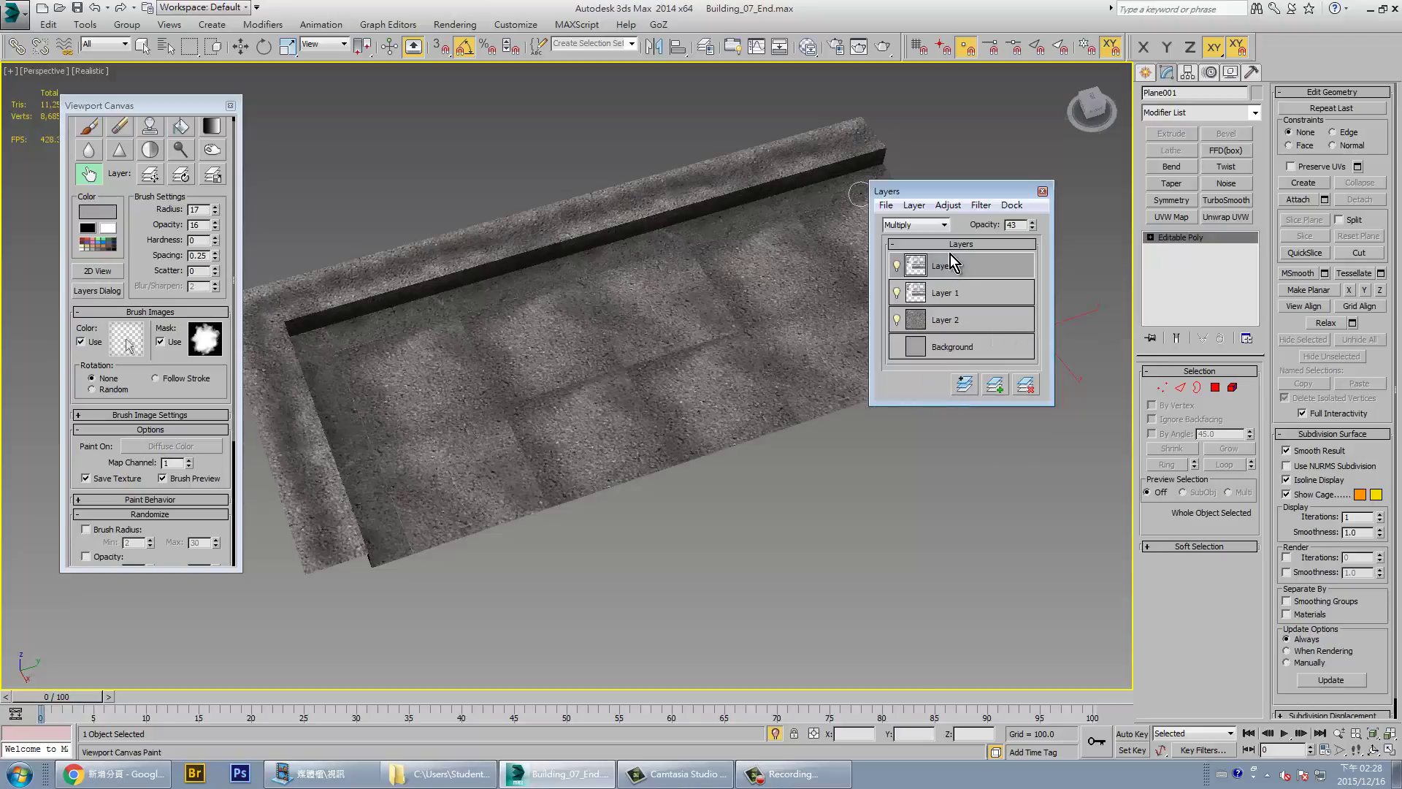
left_click(956, 207)
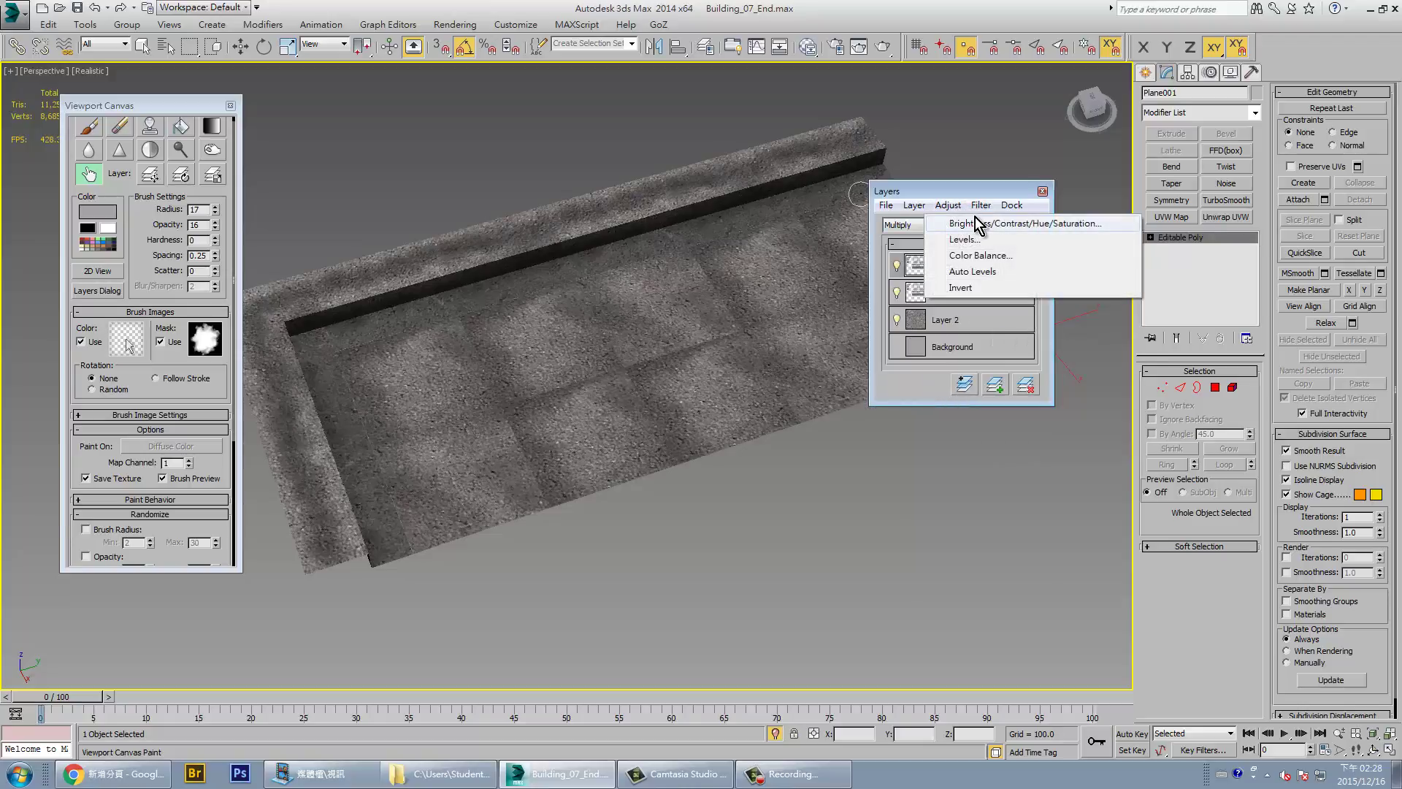
mouse_move(980, 204)
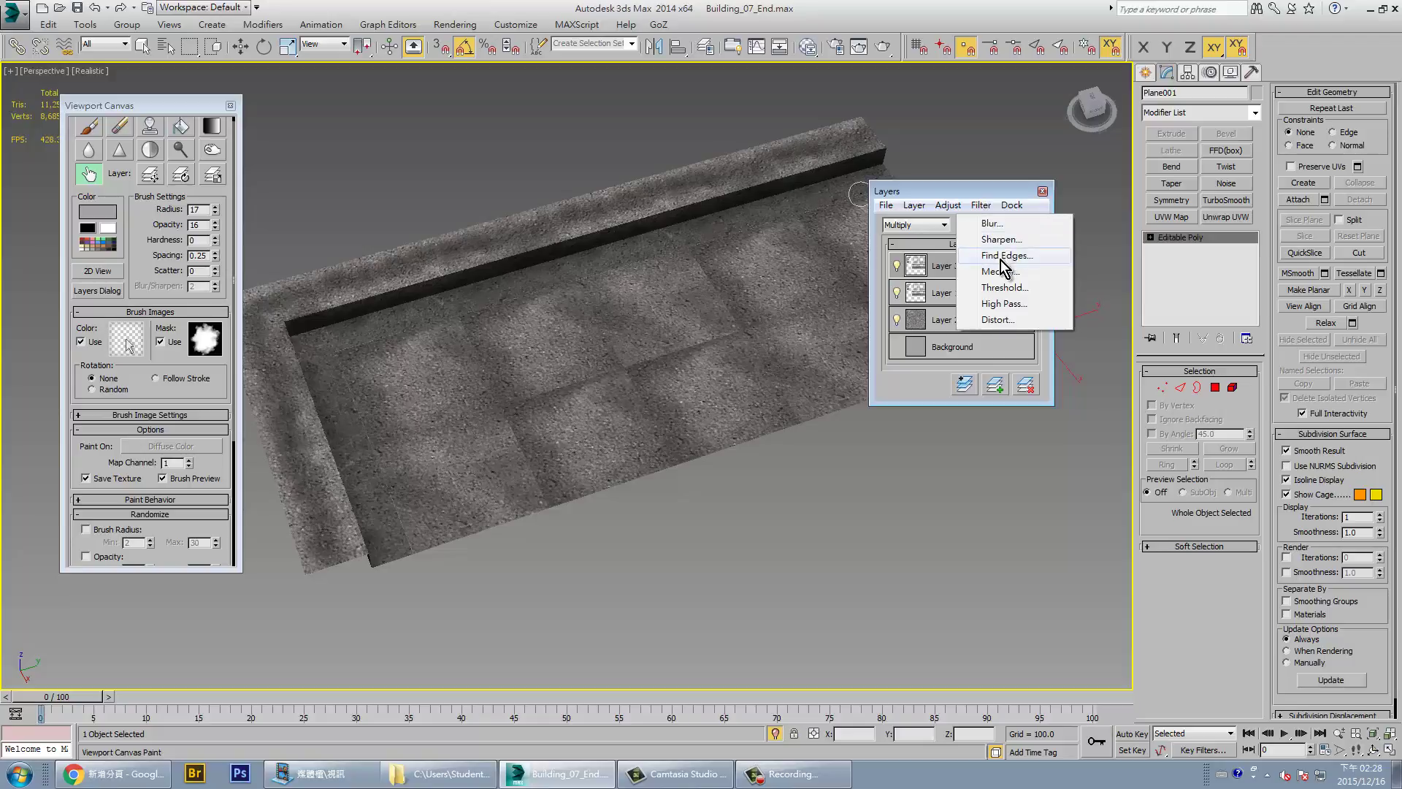
left_click(990, 223)
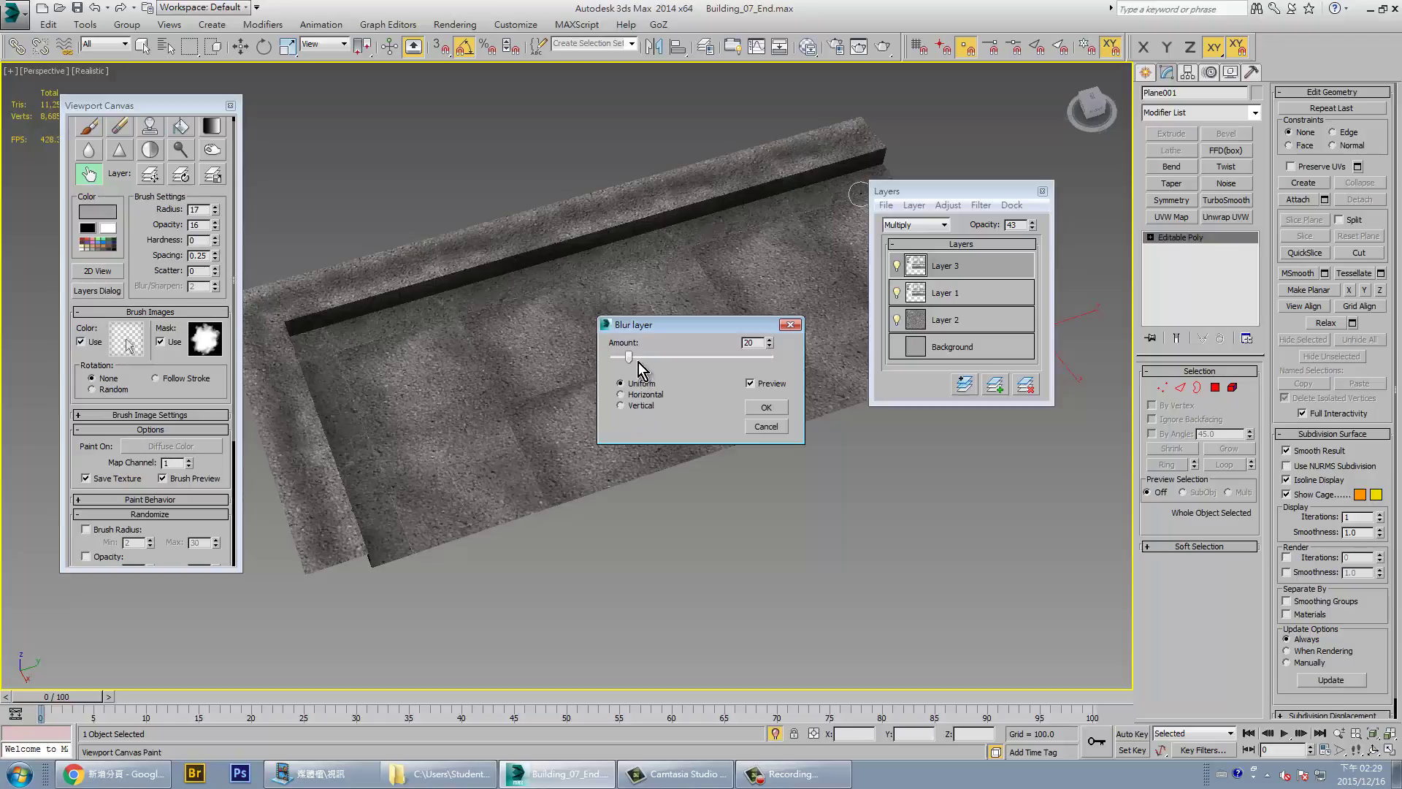
left_click_drag(638, 363, 698, 357)
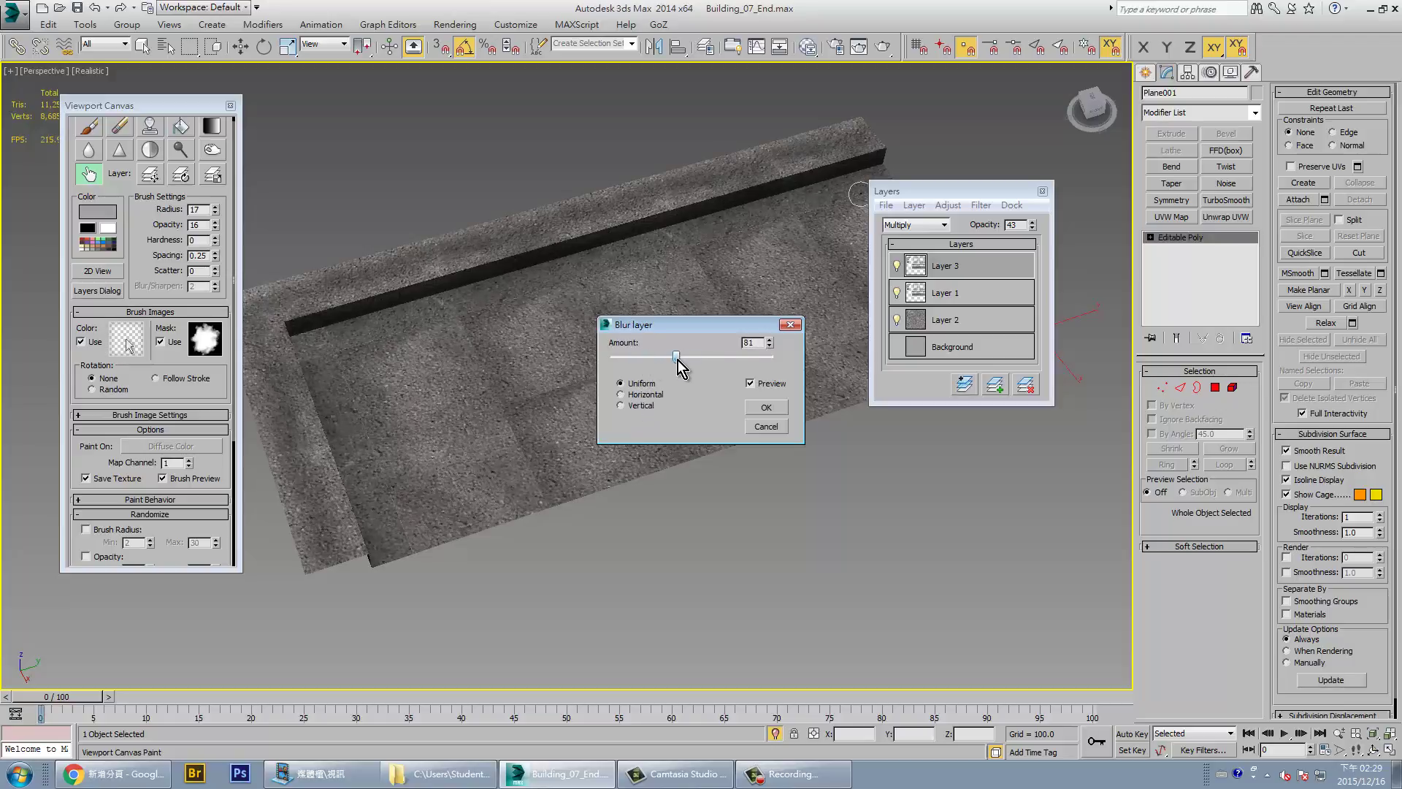
left_click(764, 408)
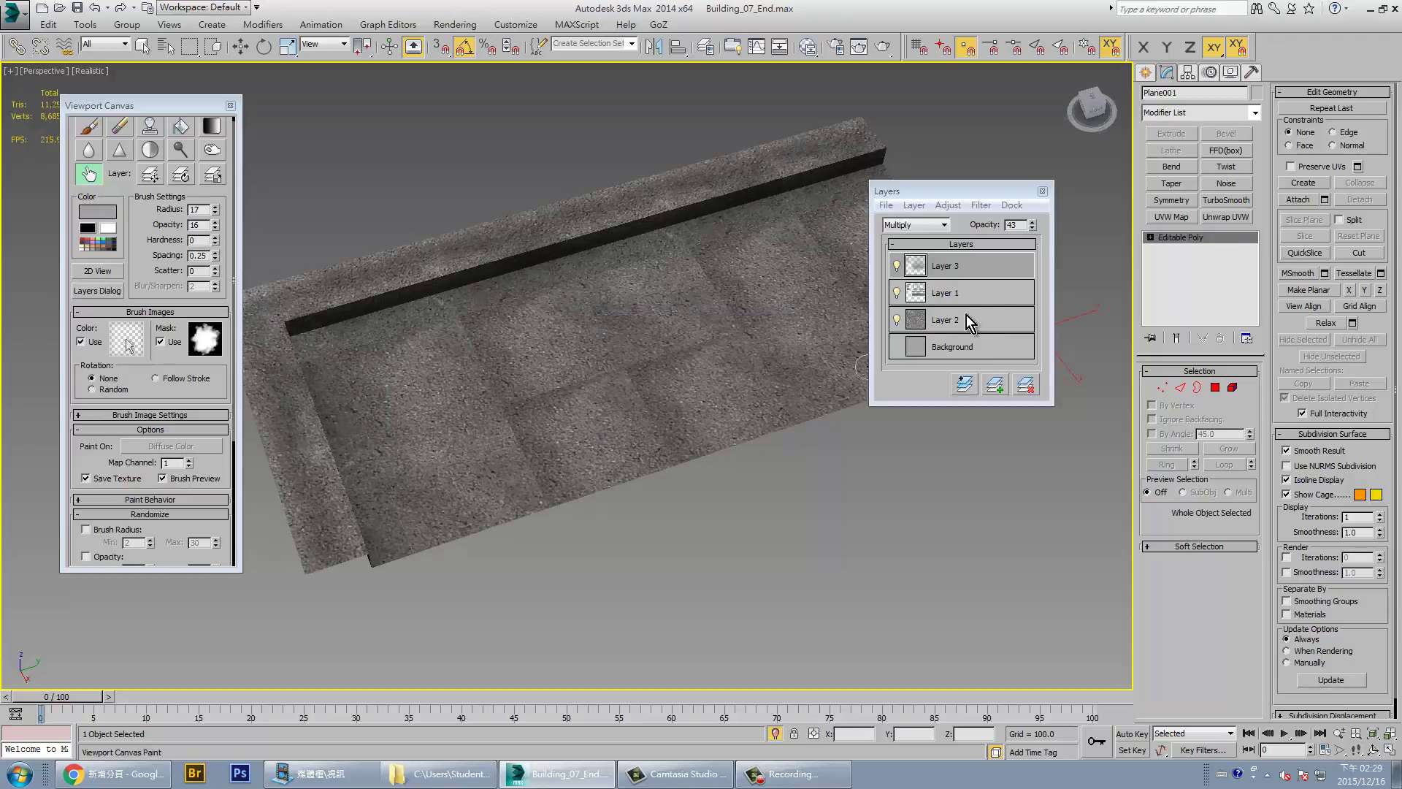
Try Color Burn and Screen, settle on Overlay blend at 43 opacity, and close the Layers dialog
left_click(945, 225)
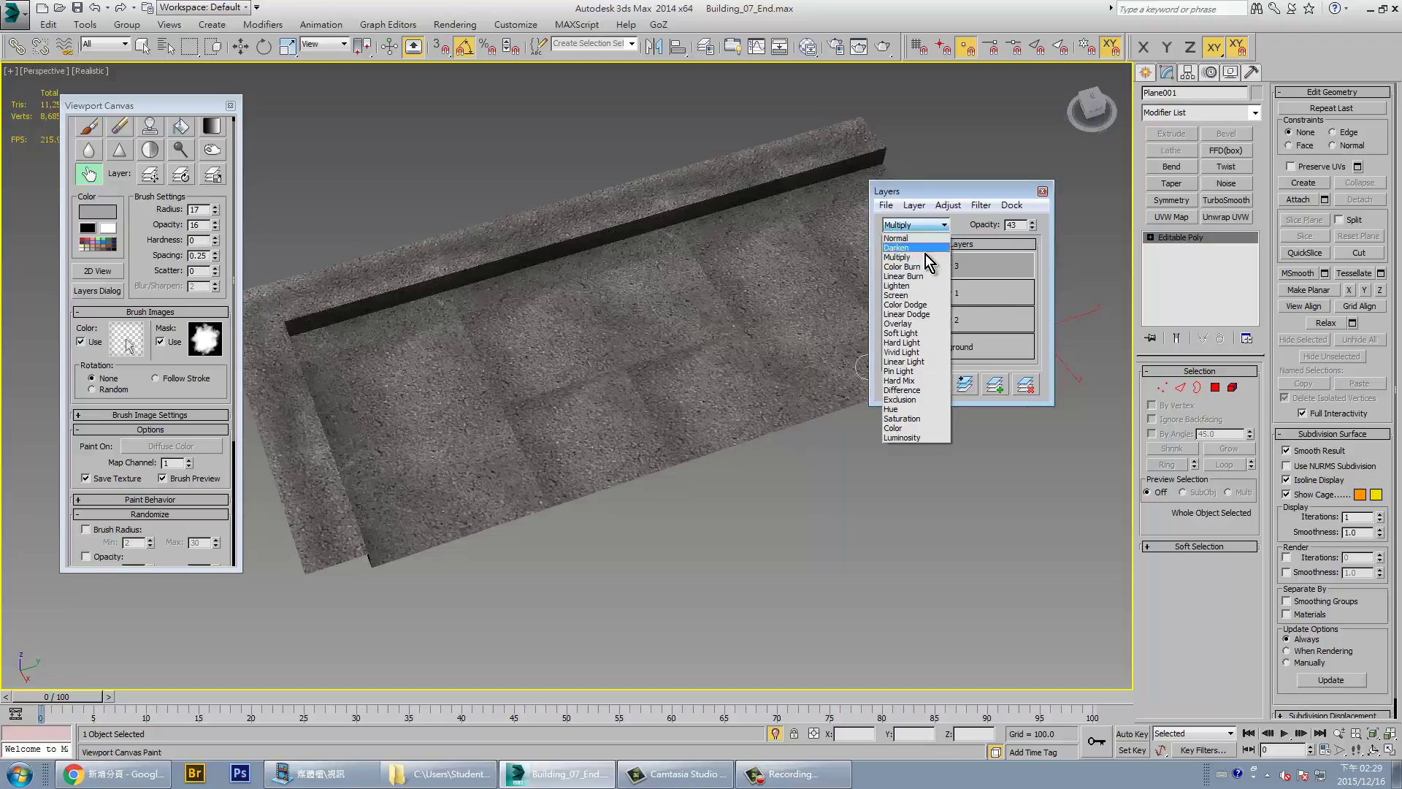
left_click(920, 268)
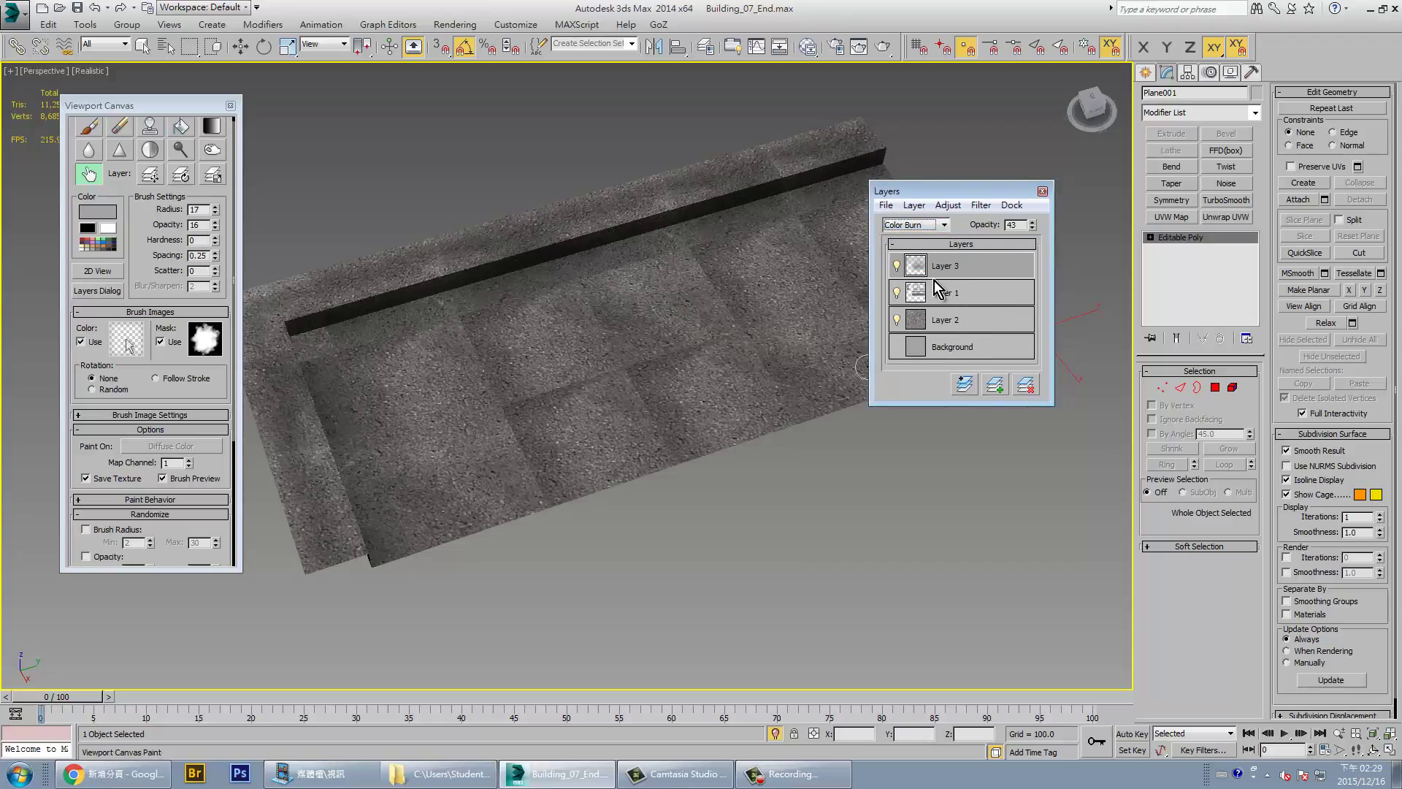
left_click(945, 227)
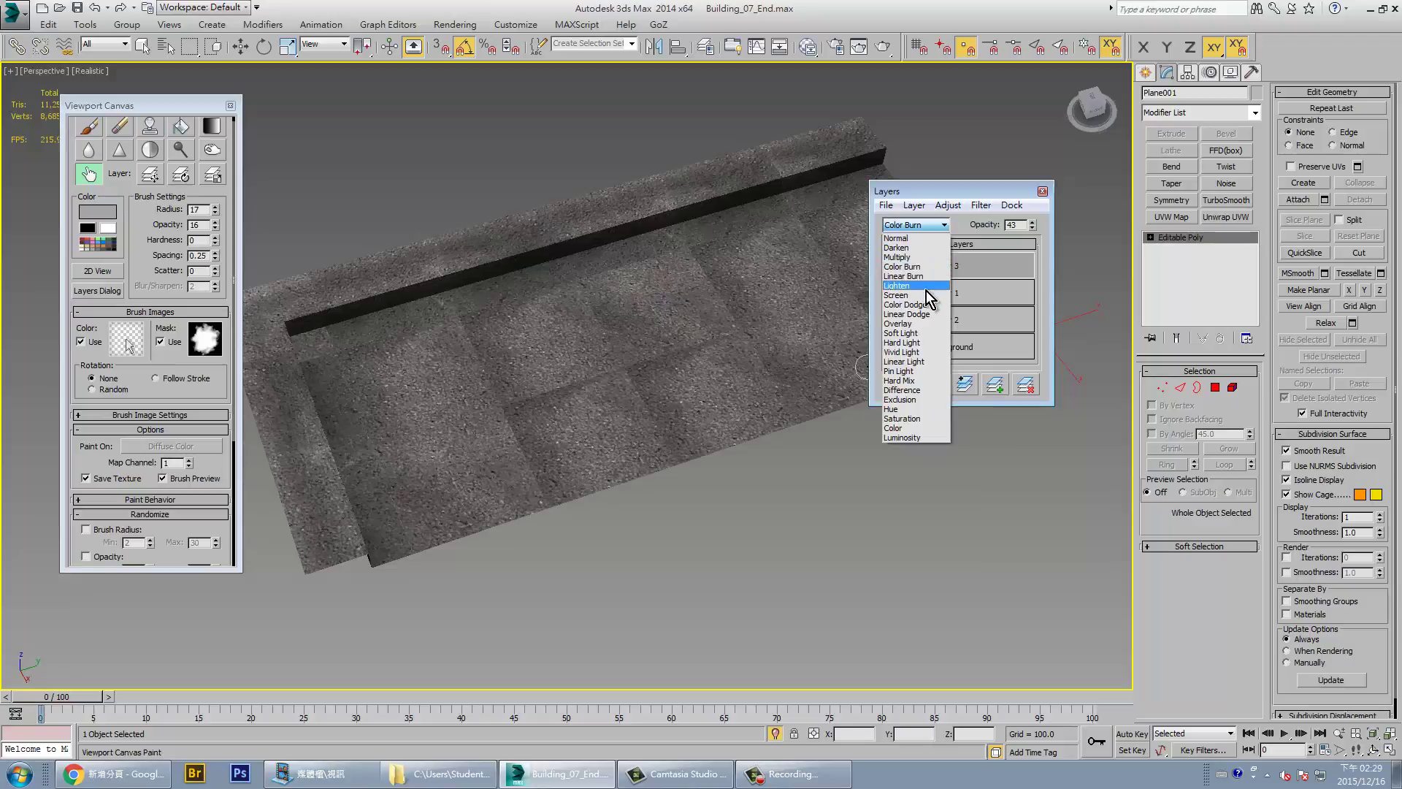
left_click(922, 295)
left_click(927, 225)
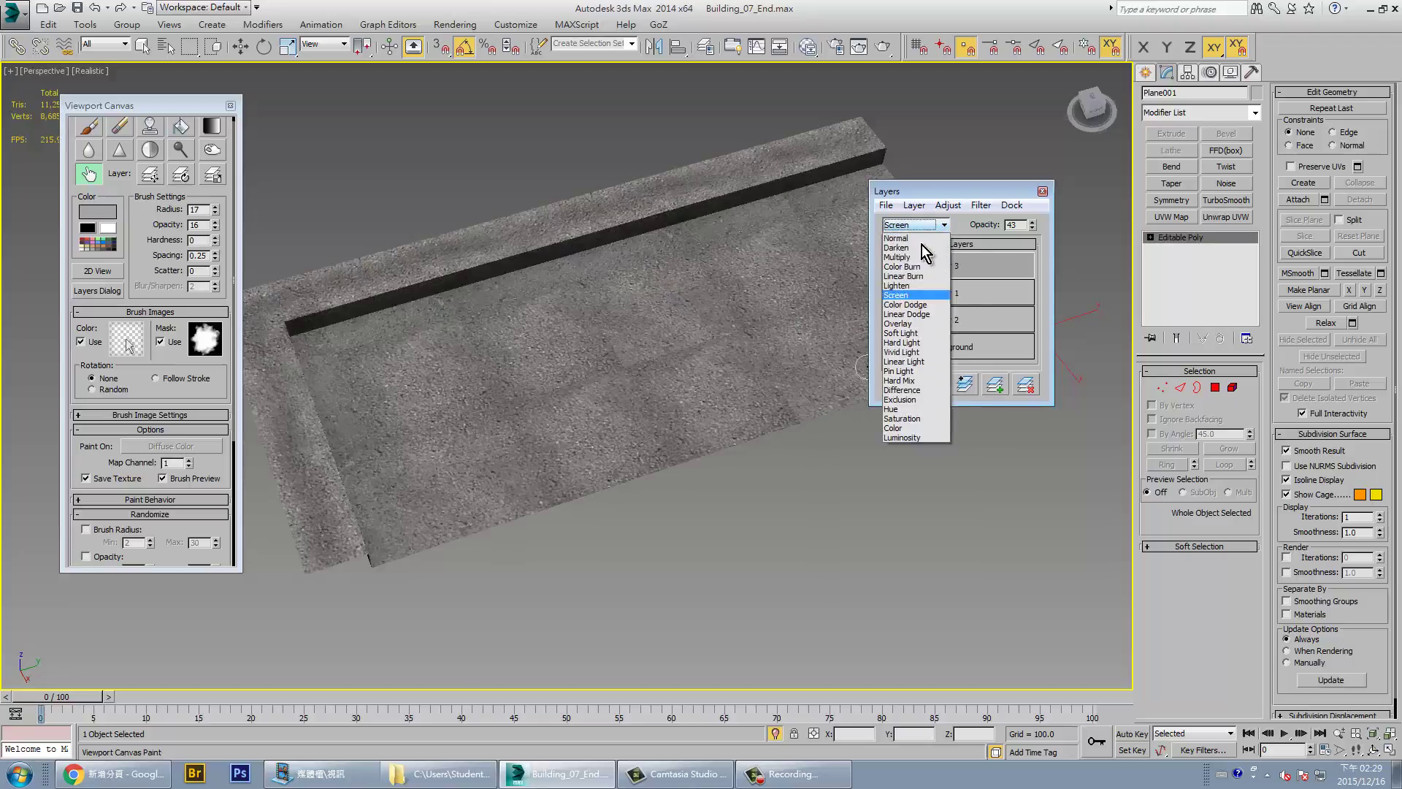
left_click(918, 324)
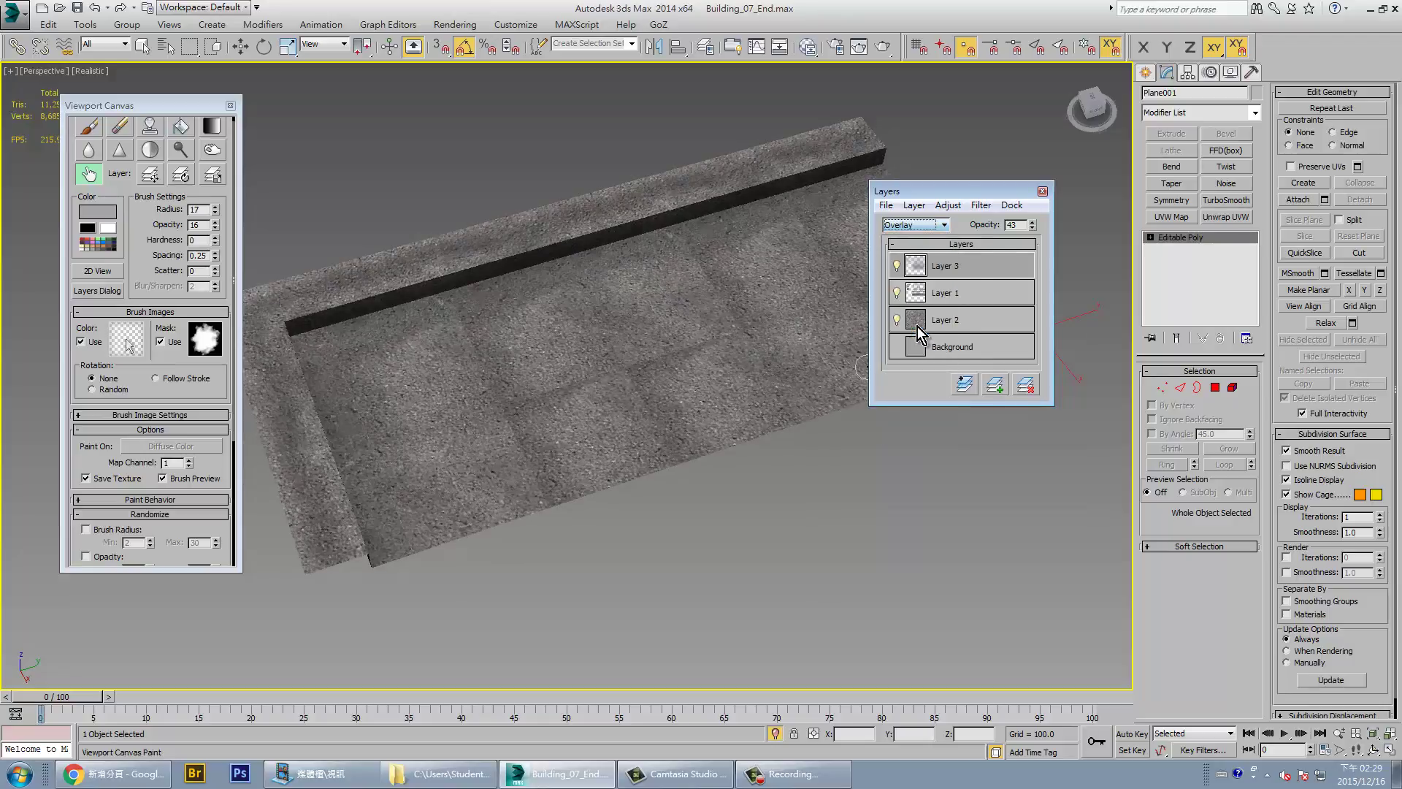
left_click(1043, 192)
Close the Viewport Canvas panel, orbit around the scene and reselect the curbed Plane001
middle_click_drag(731, 416, 420, 402, "alt")
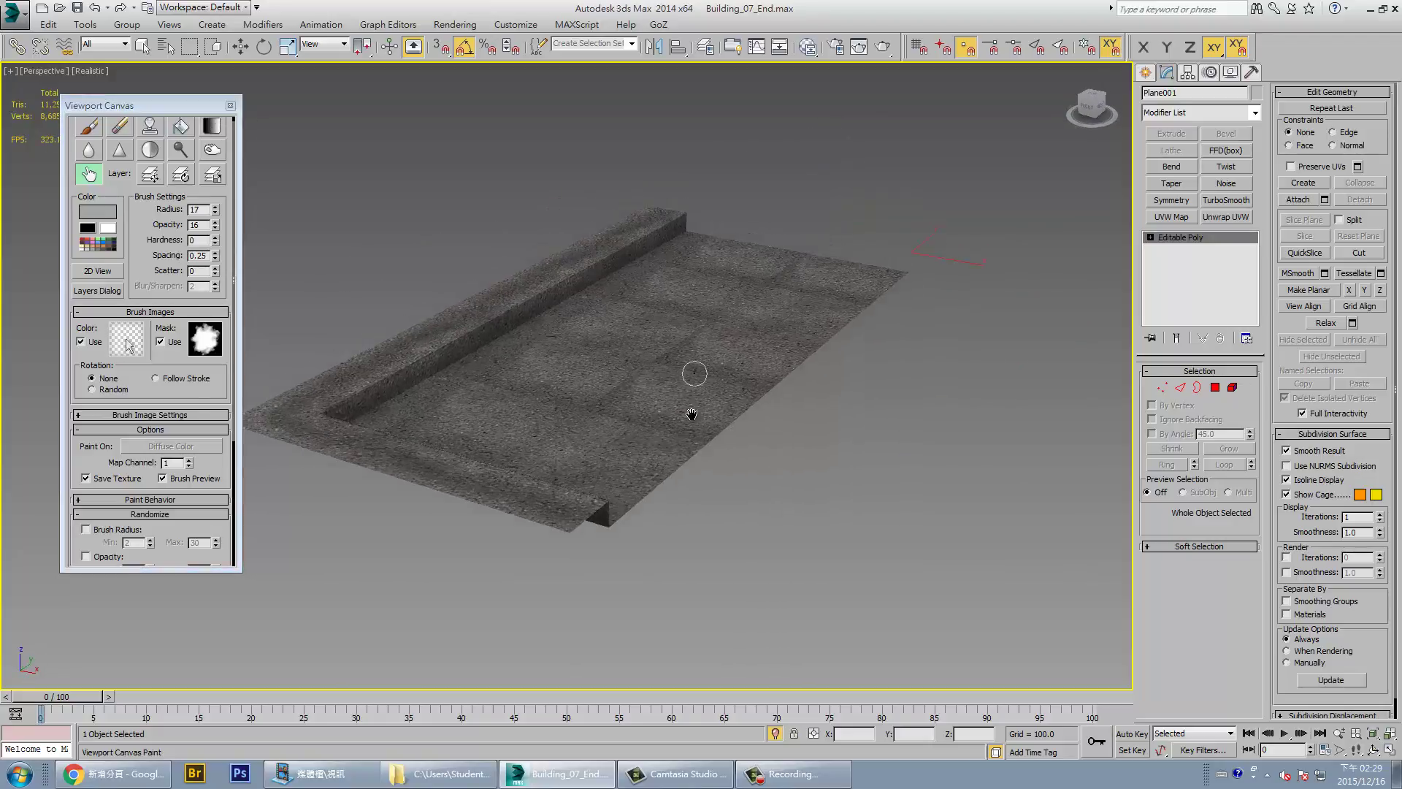
mouse_move(696, 375)
middle_mouse_down("alt")
mouse_move(730, 423)
mouse_move(602, 409)
middle_mouse_up("alt")
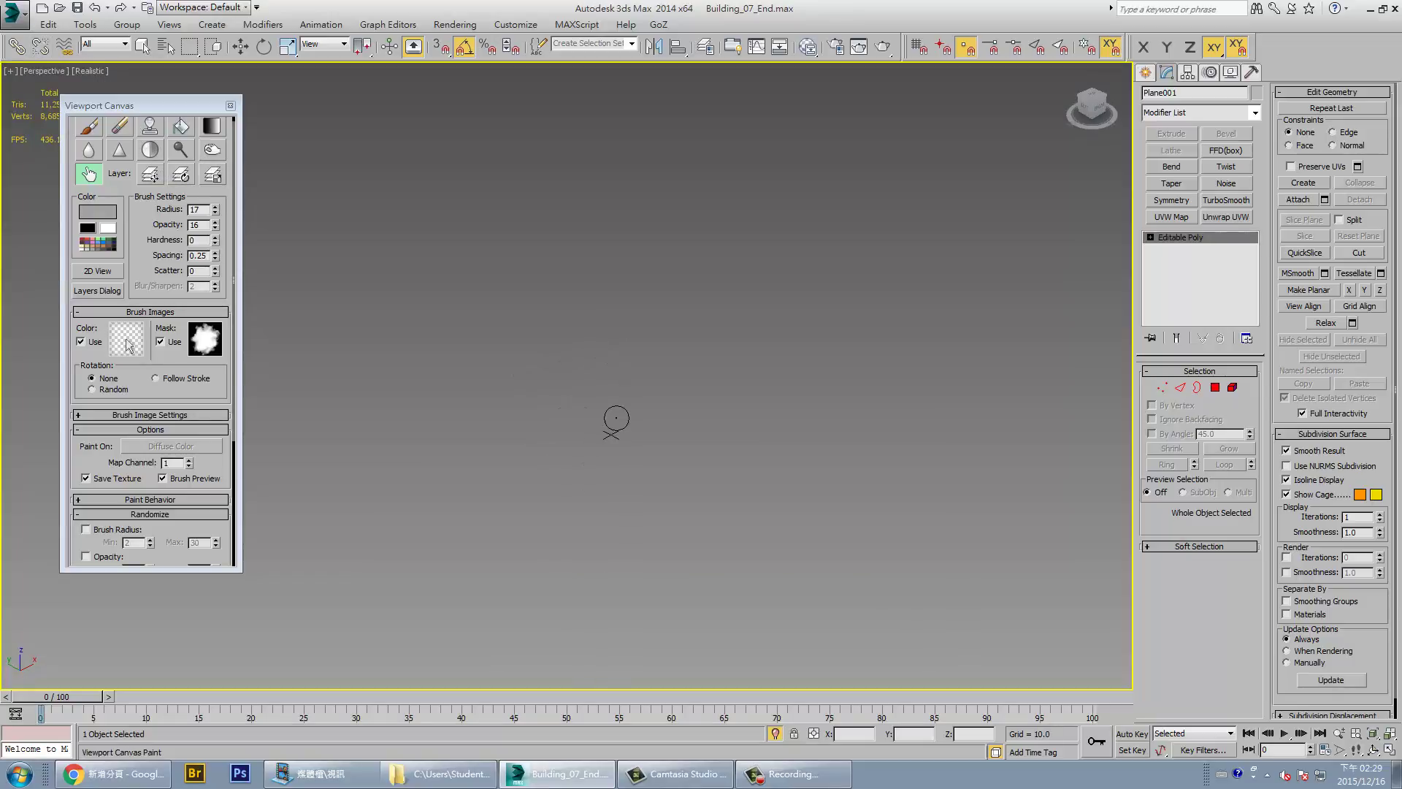
left_click(230, 106)
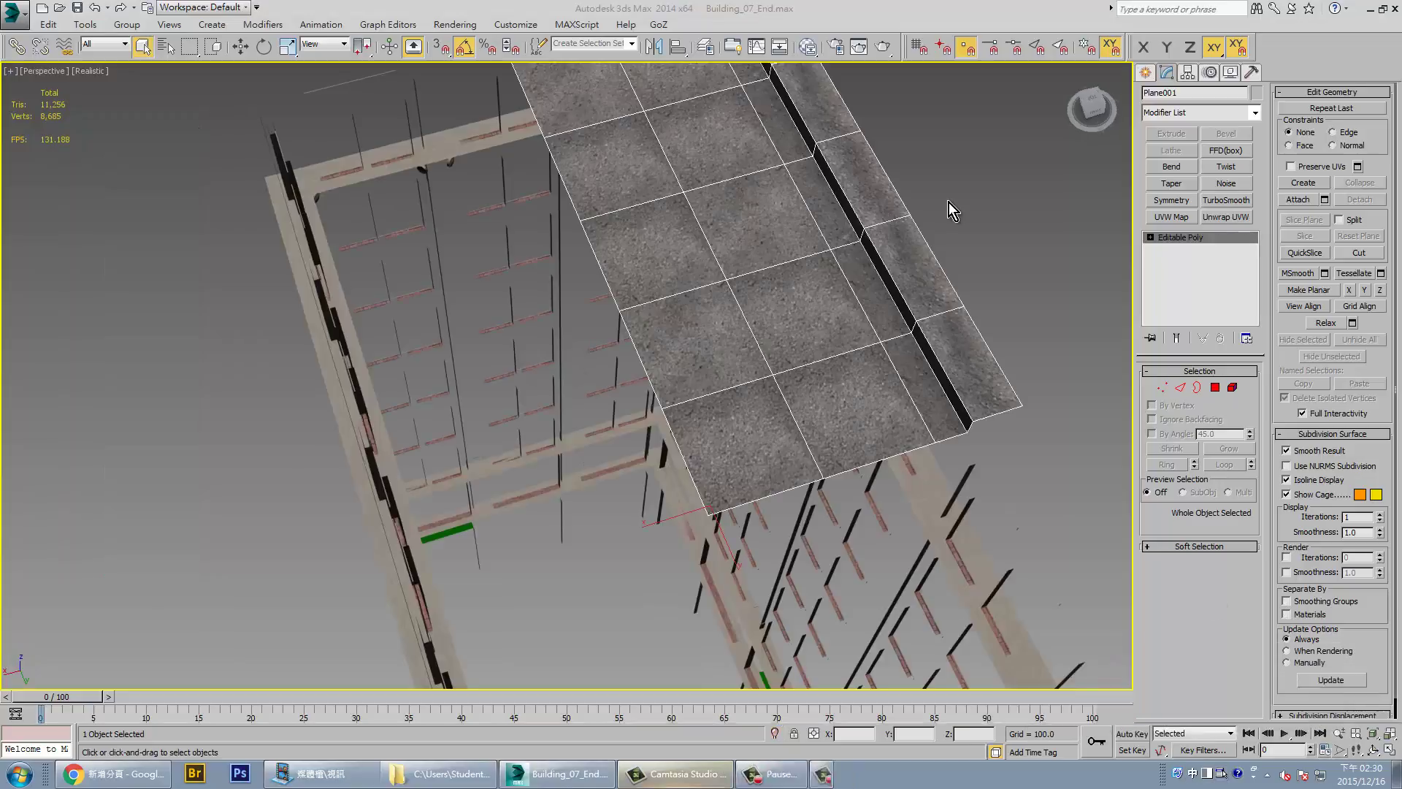
middle_click_drag(579, 349, 1029, 260, "alt")
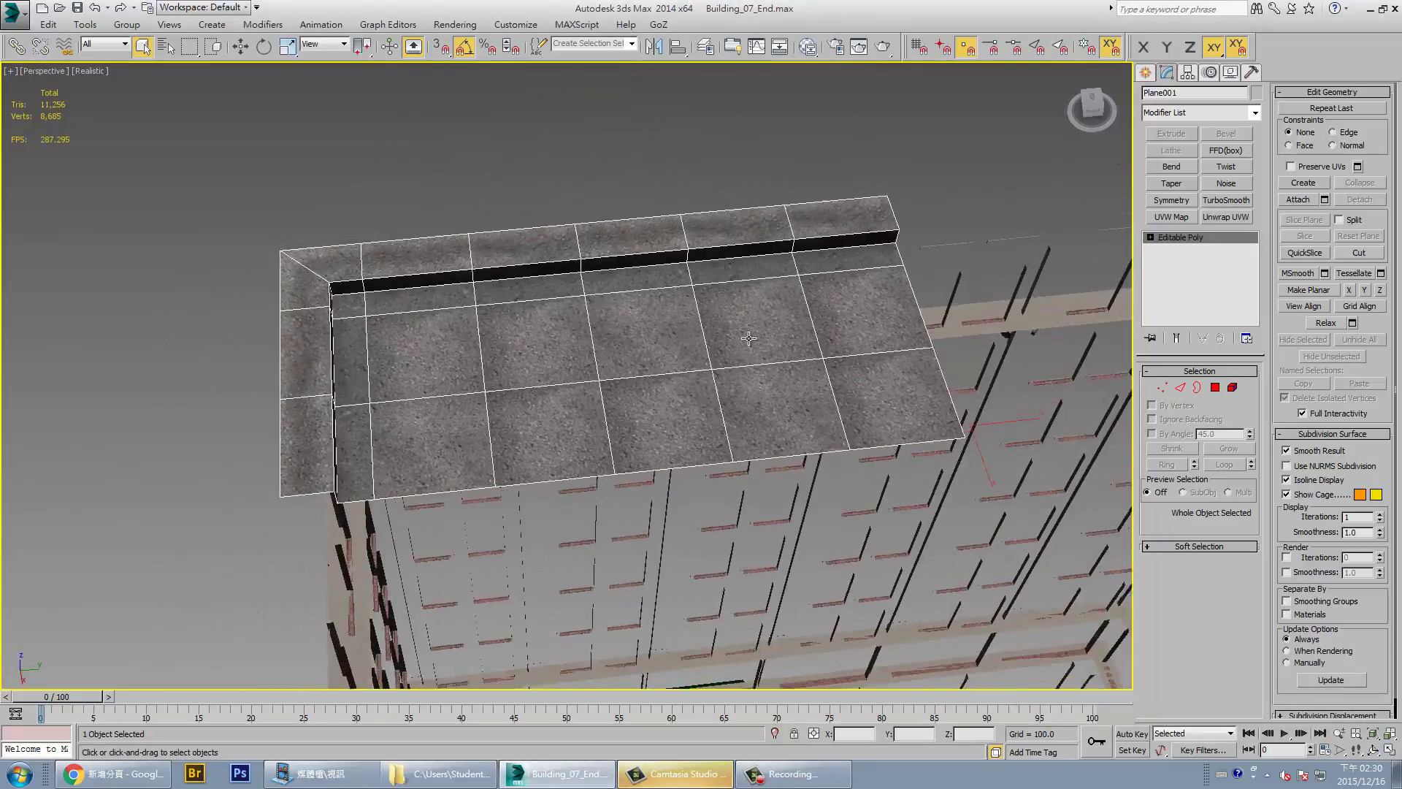
left_click(1000, 212)
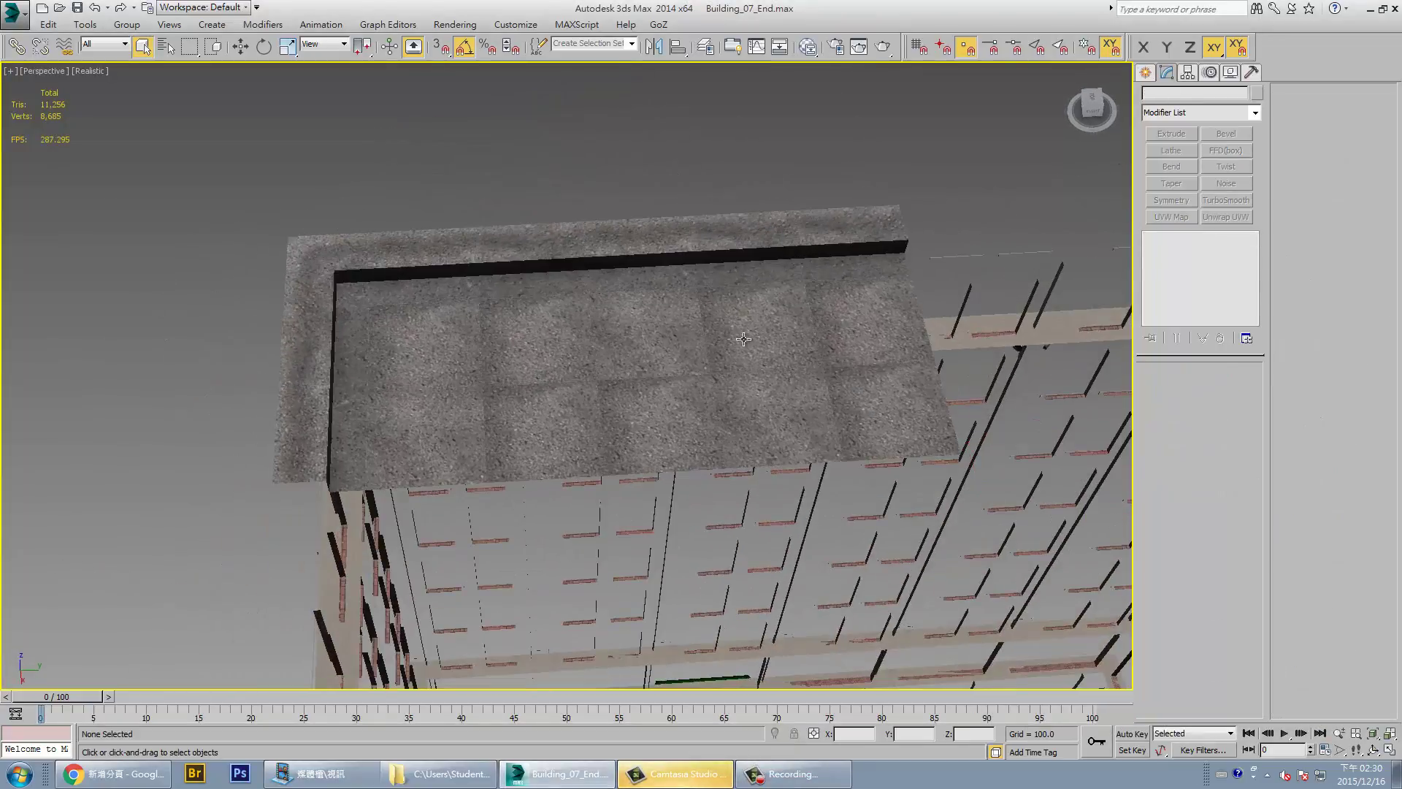
left_click(756, 333)
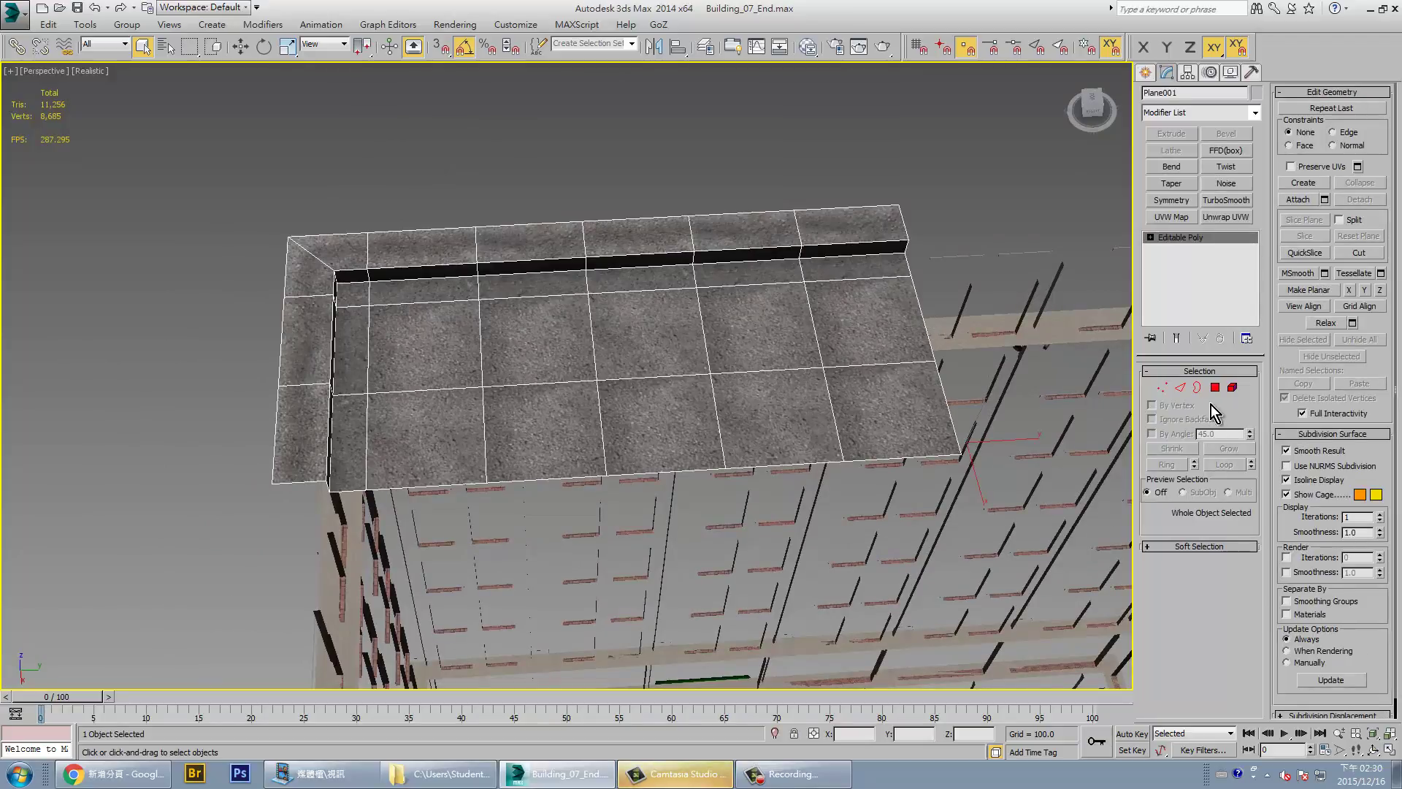
Add an Unwrap UVW modifier in Polygon mode and rotate one tile face's UVs
left_click(1239, 217)
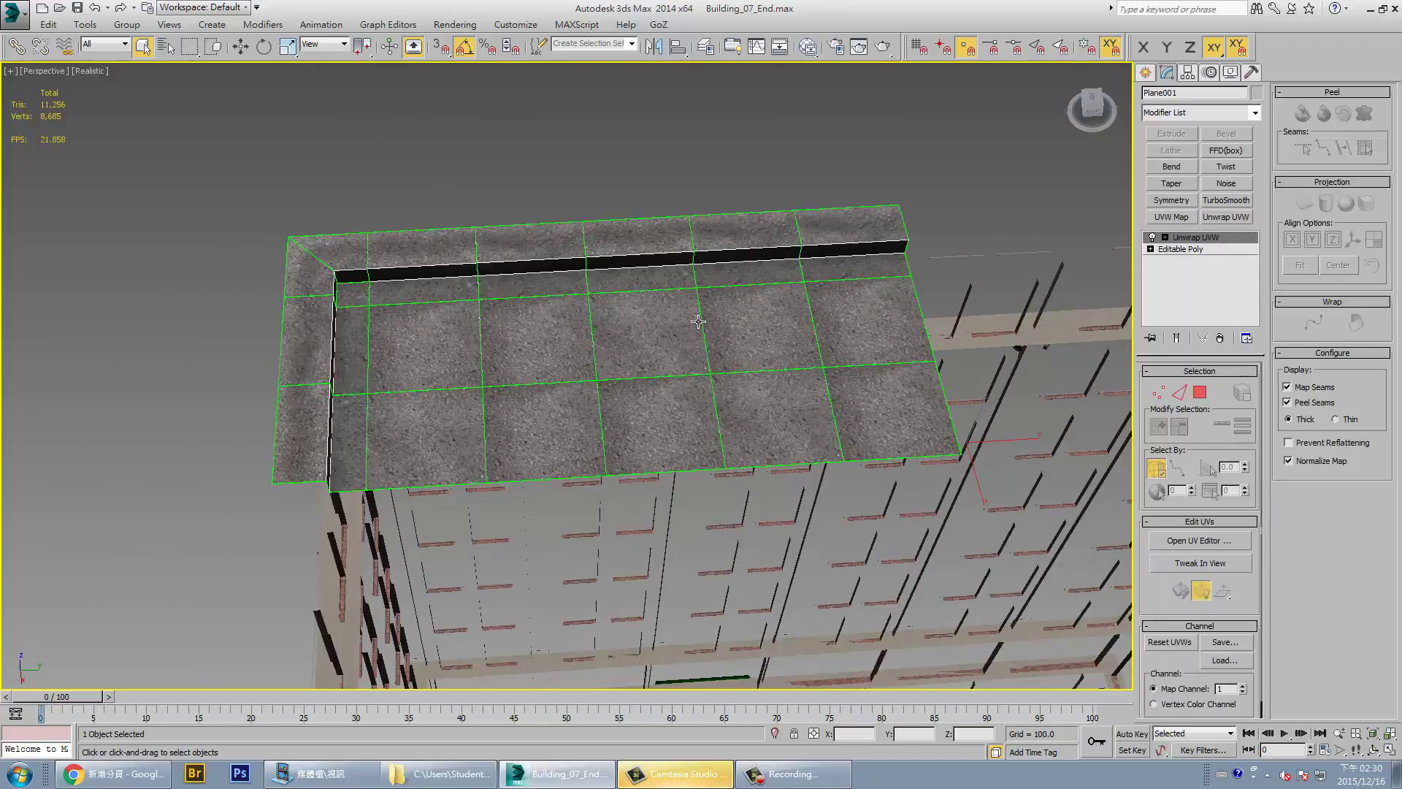
left_click(1192, 397)
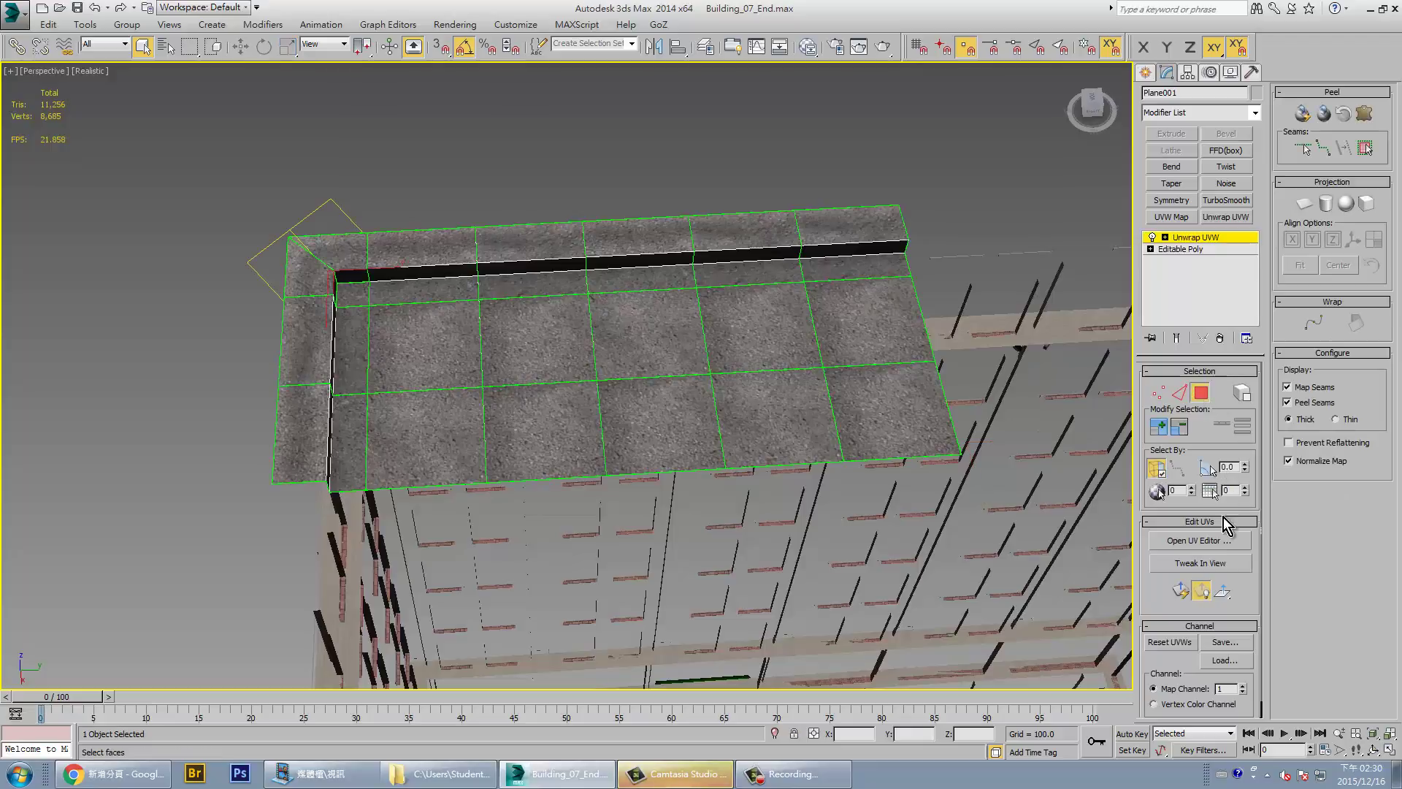
left_click(1200, 541)
left_click(776, 303)
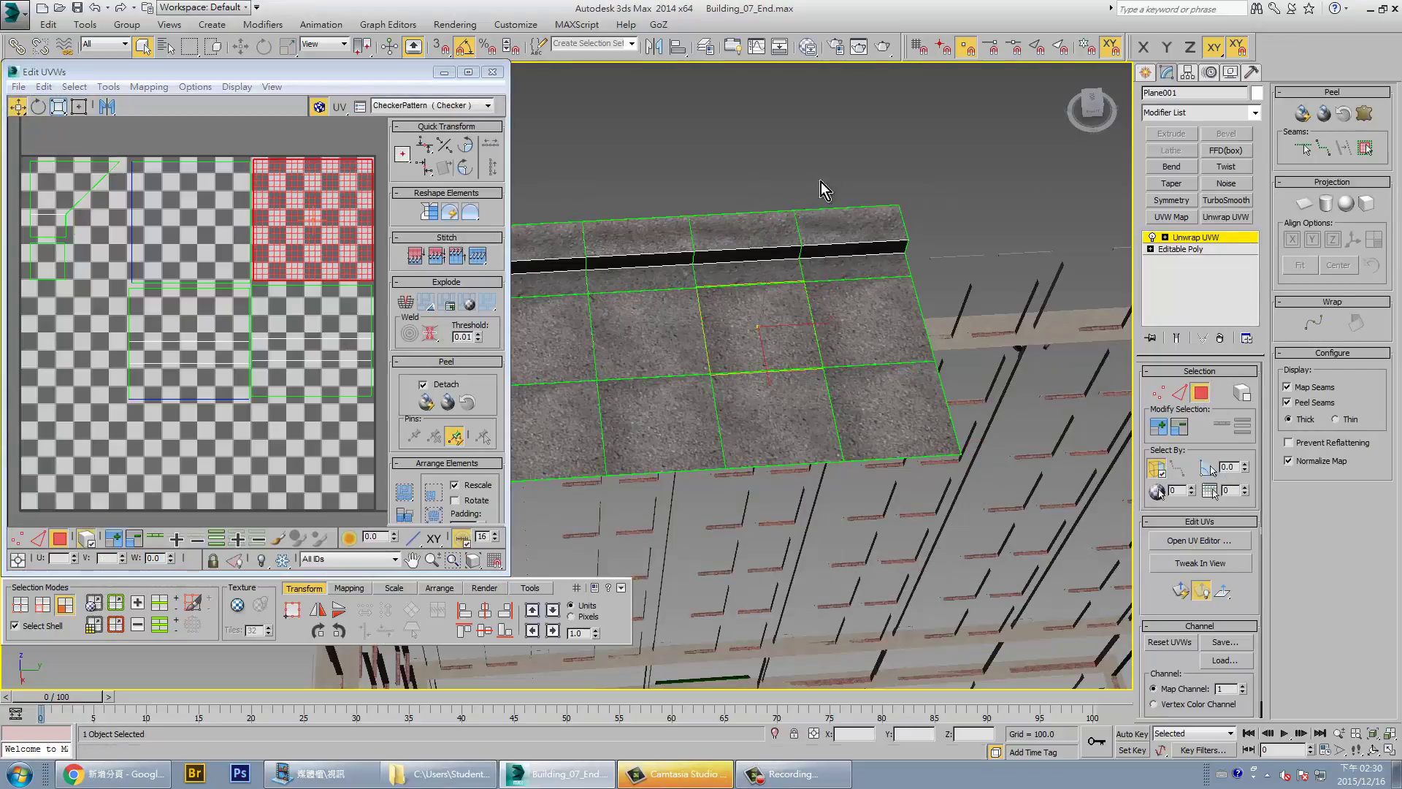
middle_click_drag(775, 303, 944, 296)
left_click(468, 177)
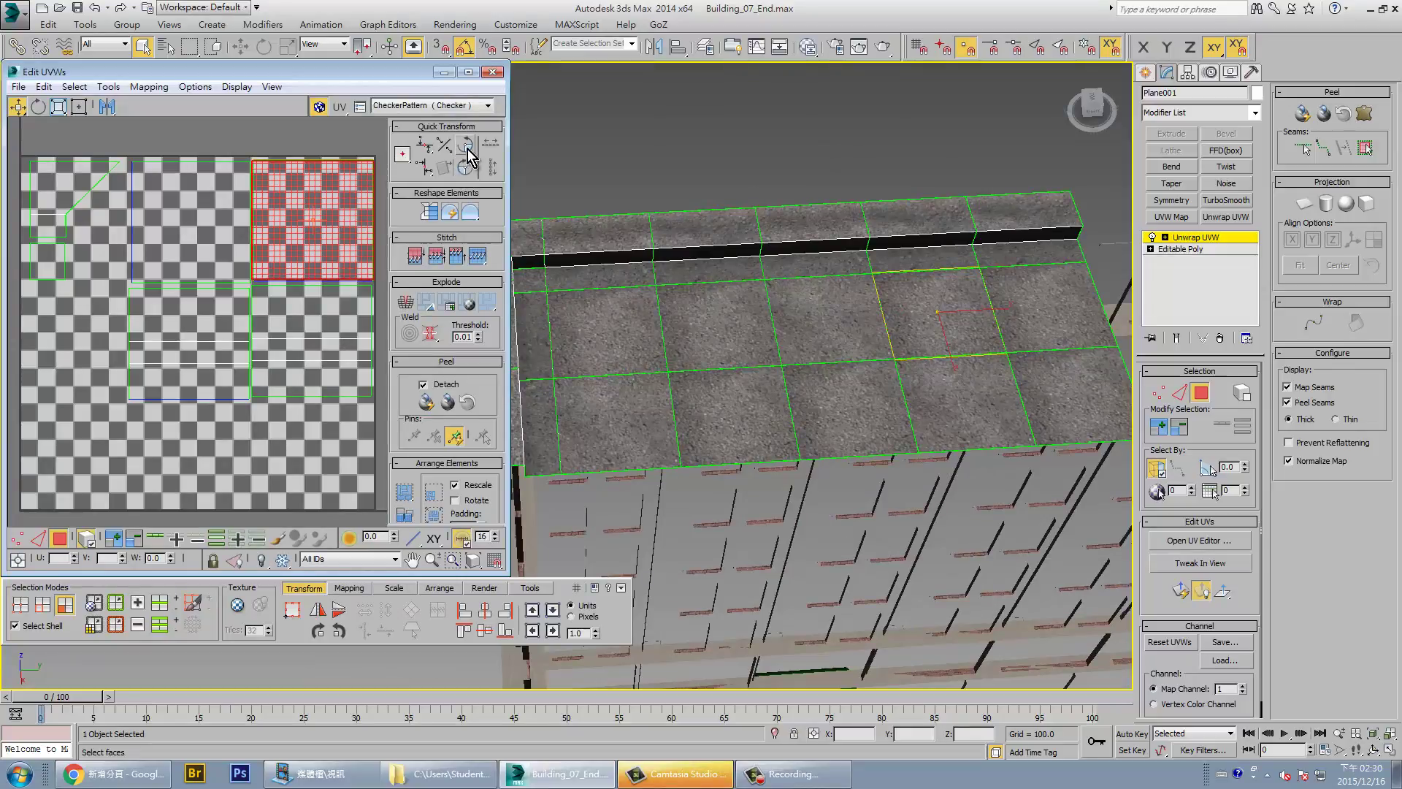
left_click(467, 166)
Rotate the UVs of another tile face and of a corner face of the plane
left_click(895, 163)
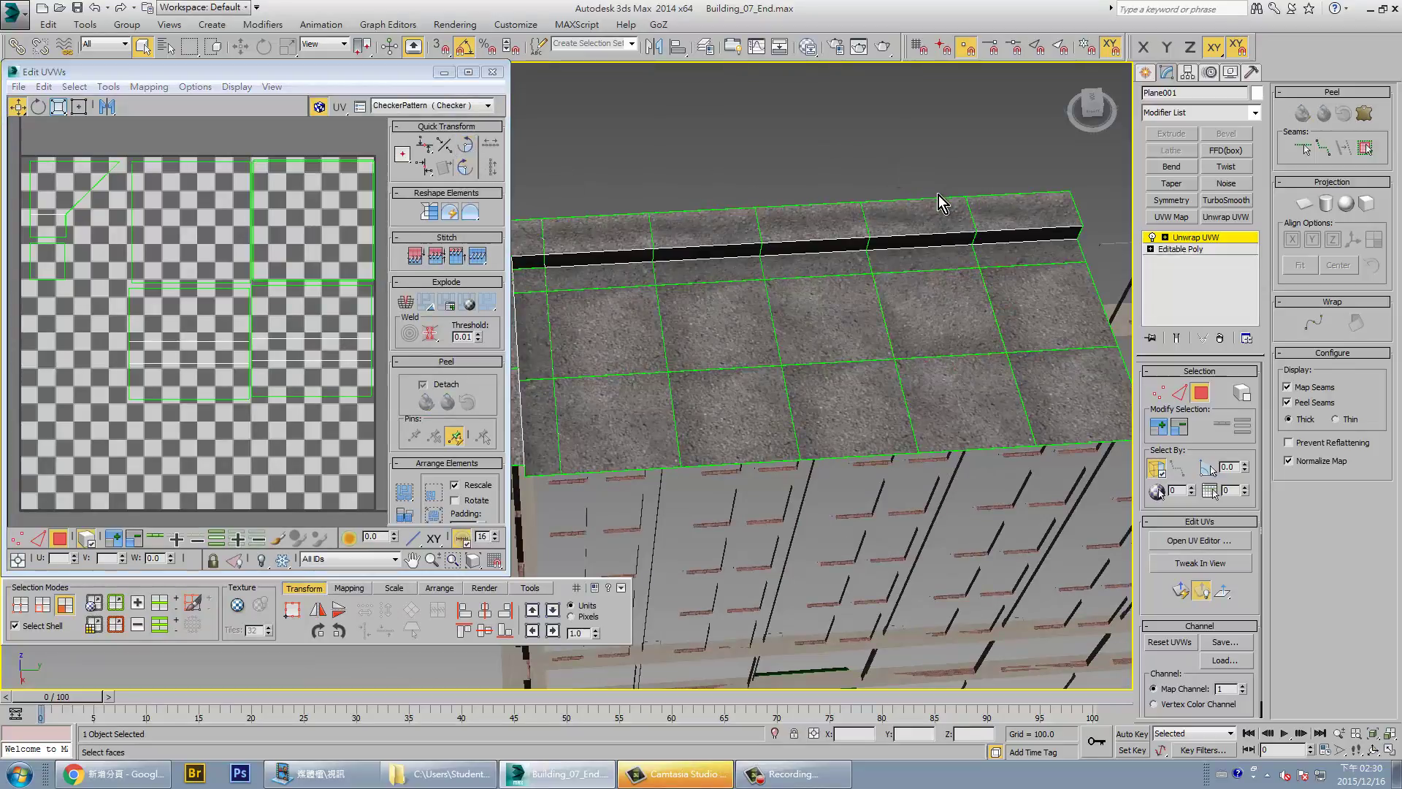
left_click(913, 302)
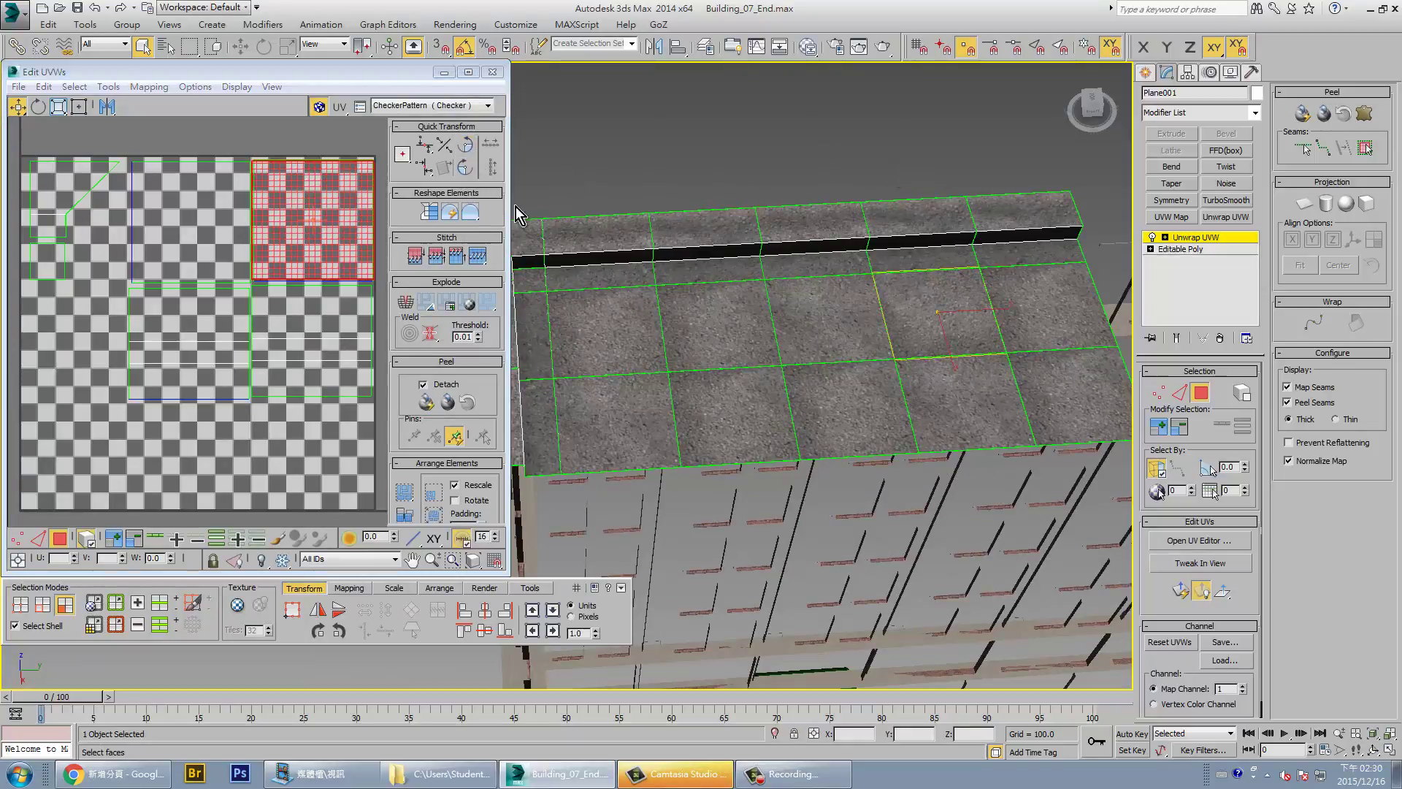
left_click(471, 148)
left_click(809, 128)
mouse_move(809, 129)
middle_mouse_down()
mouse_move(867, 150)
mouse_move(867, 283)
middle_mouse_up()
left_click(867, 282)
left_click(466, 168)
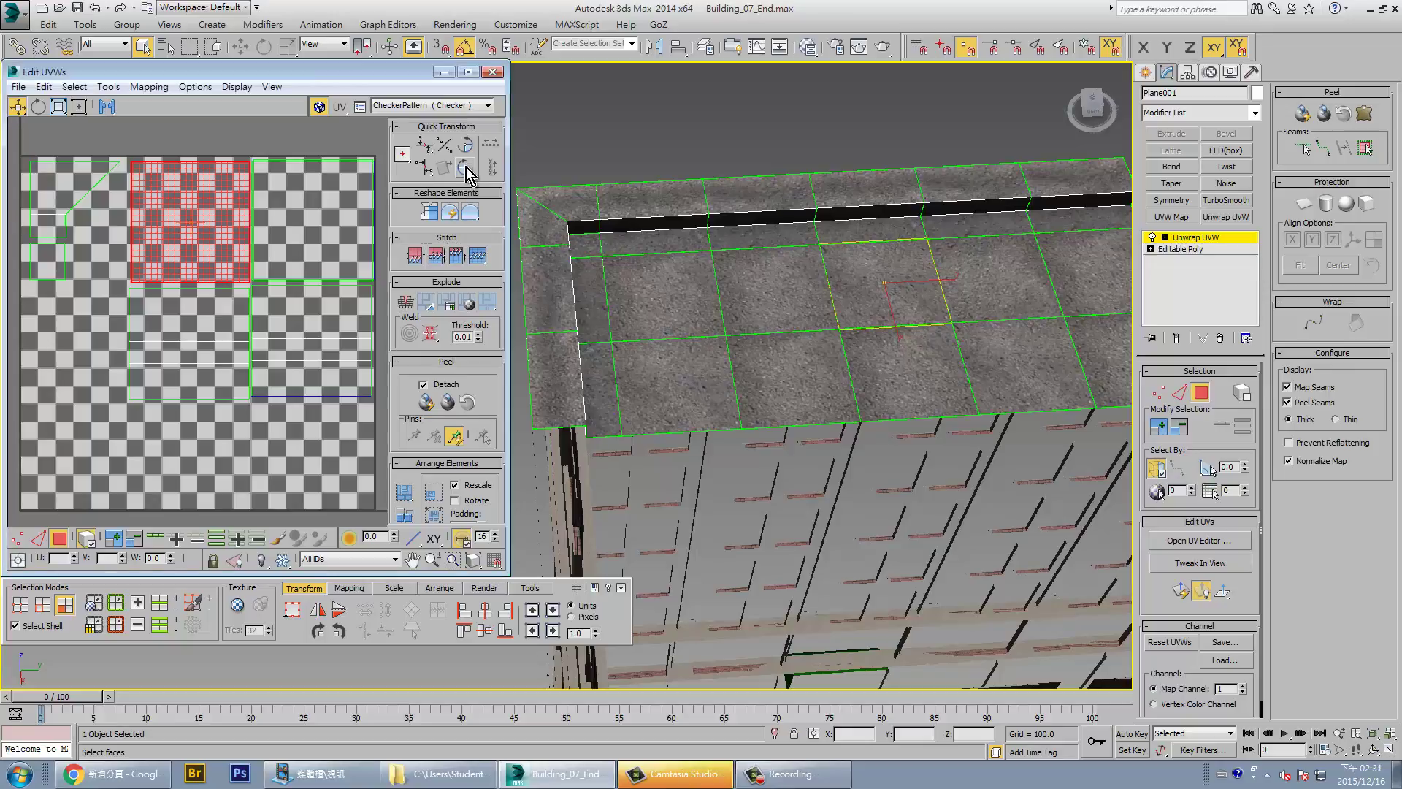
left_click(803, 135)
Orbit to a flatter view and rotate the UVs of one more plane face
scroll(886, 156, "down", 4)
middle_click_drag(905, 190, 894, 283, "alt")
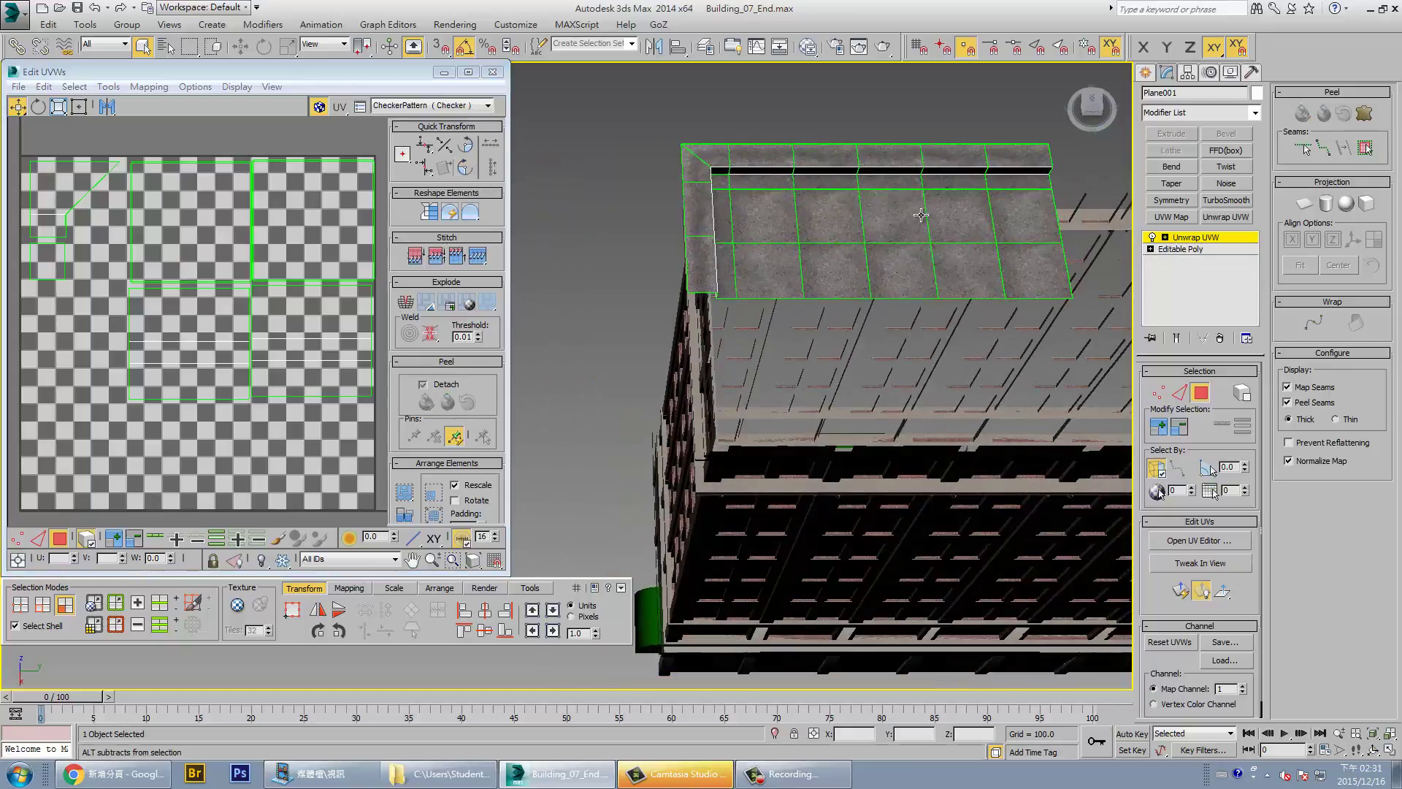
left_click(844, 271)
left_click(825, 228)
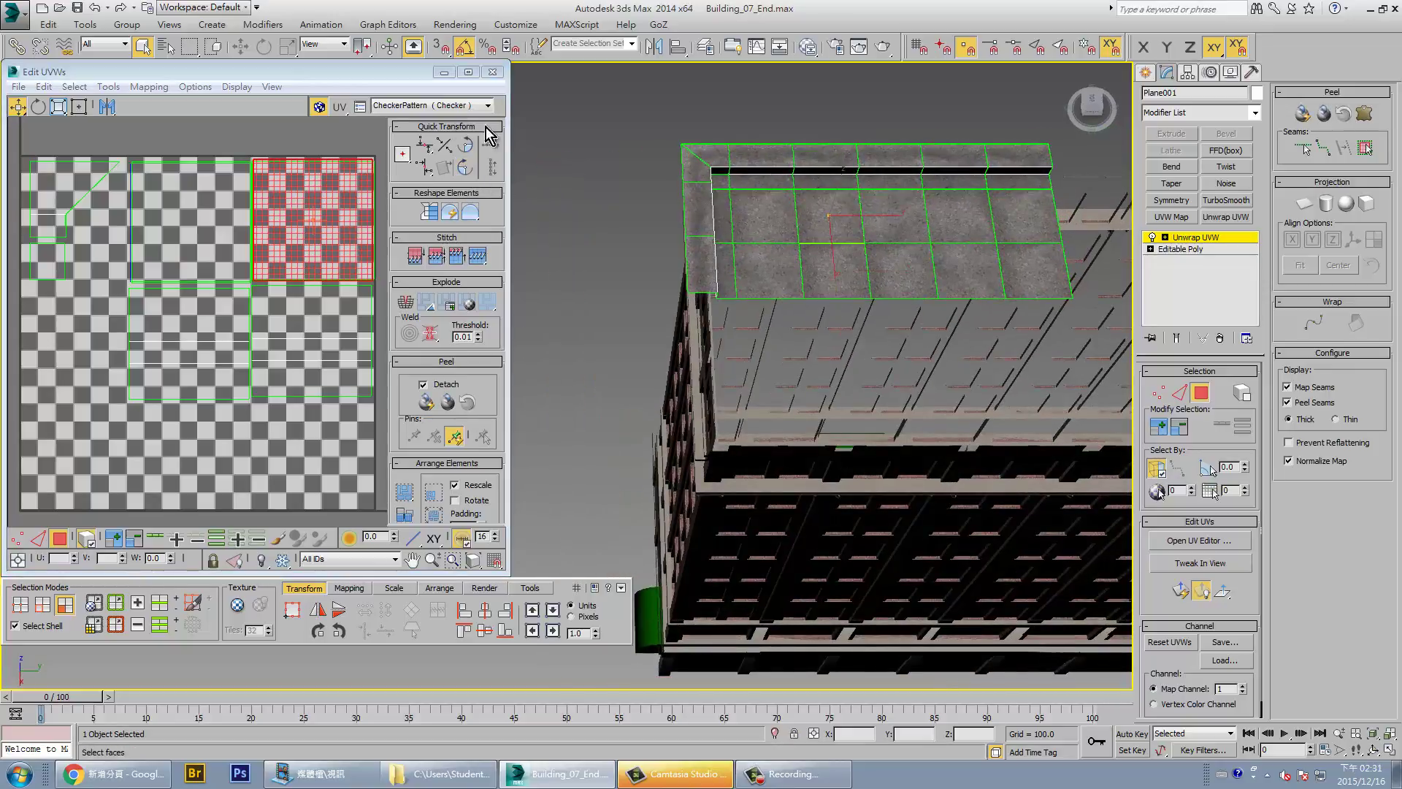
left_click(466, 168)
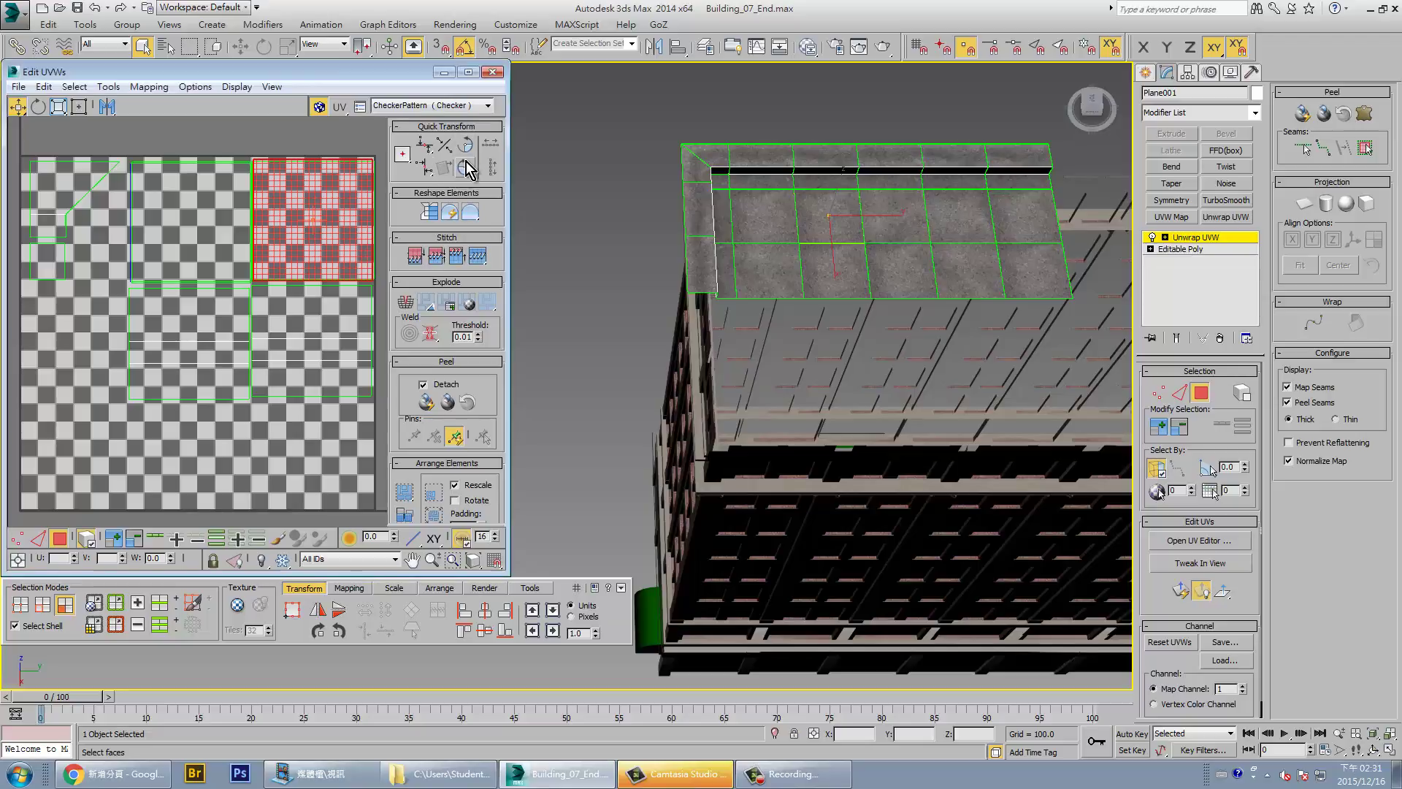
left_click(770, 125)
mouse_move(770, 126)
middle_mouse_down("alt")
mouse_move(878, 170)
mouse_move(794, 232)
mouse_move(835, 244)
middle_mouse_up("alt")
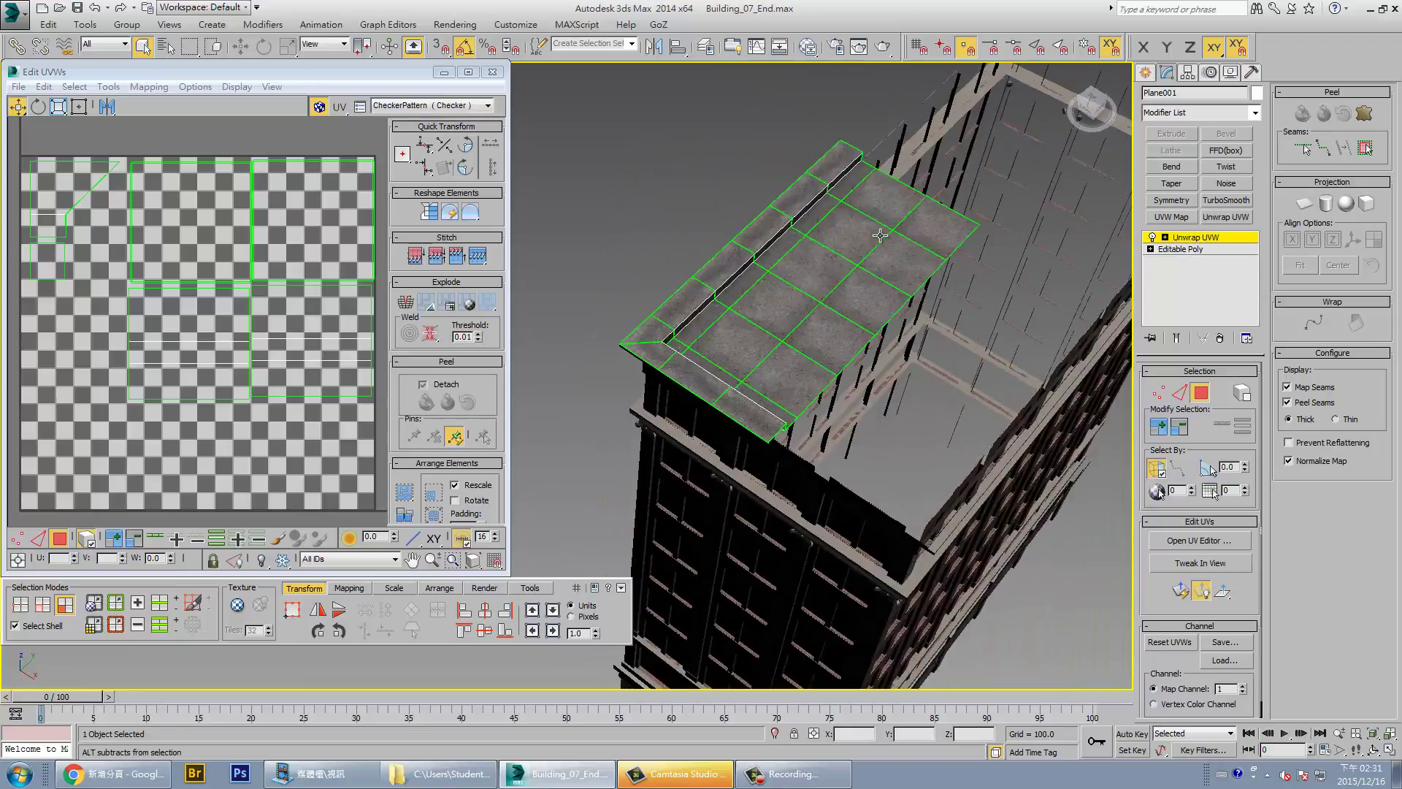
Select faces along the curb and nudge one tile's UV island slightly in Edit UVWs
scroll(800, 269, "up", 5)
left_click(782, 254)
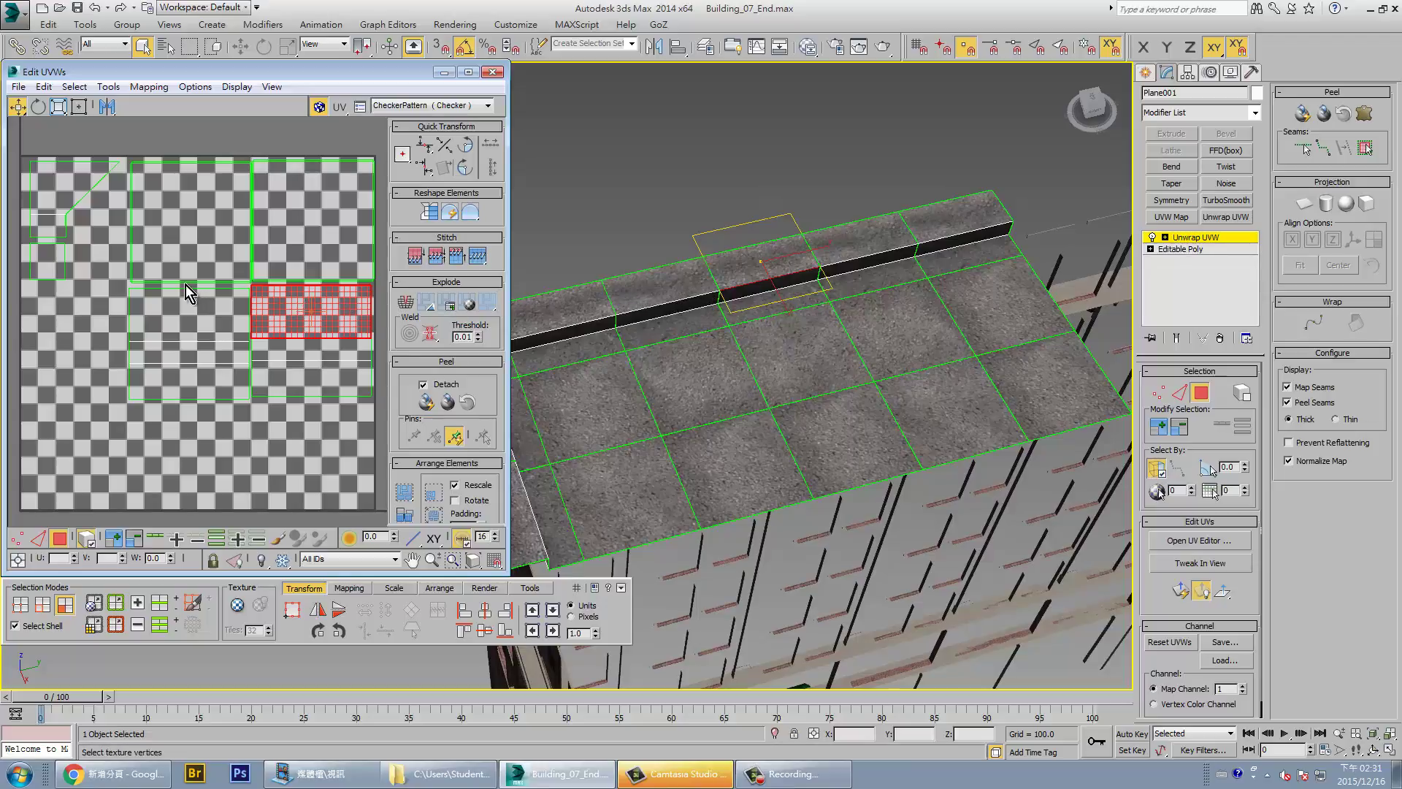
left_click(649, 293)
left_click(781, 278)
middle_click_drag(752, 331, 851, 313, "alt")
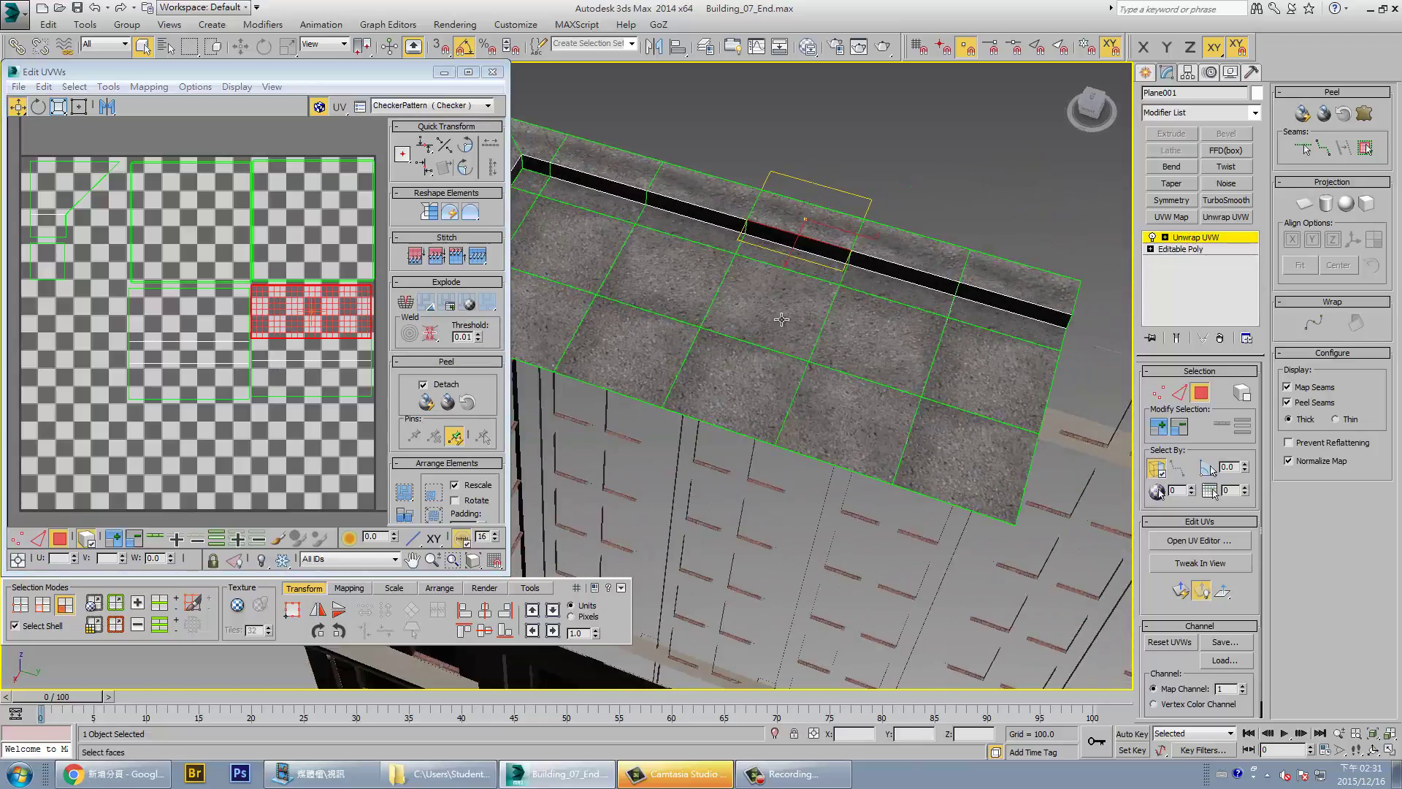
middle_click_drag(786, 391, 858, 342)
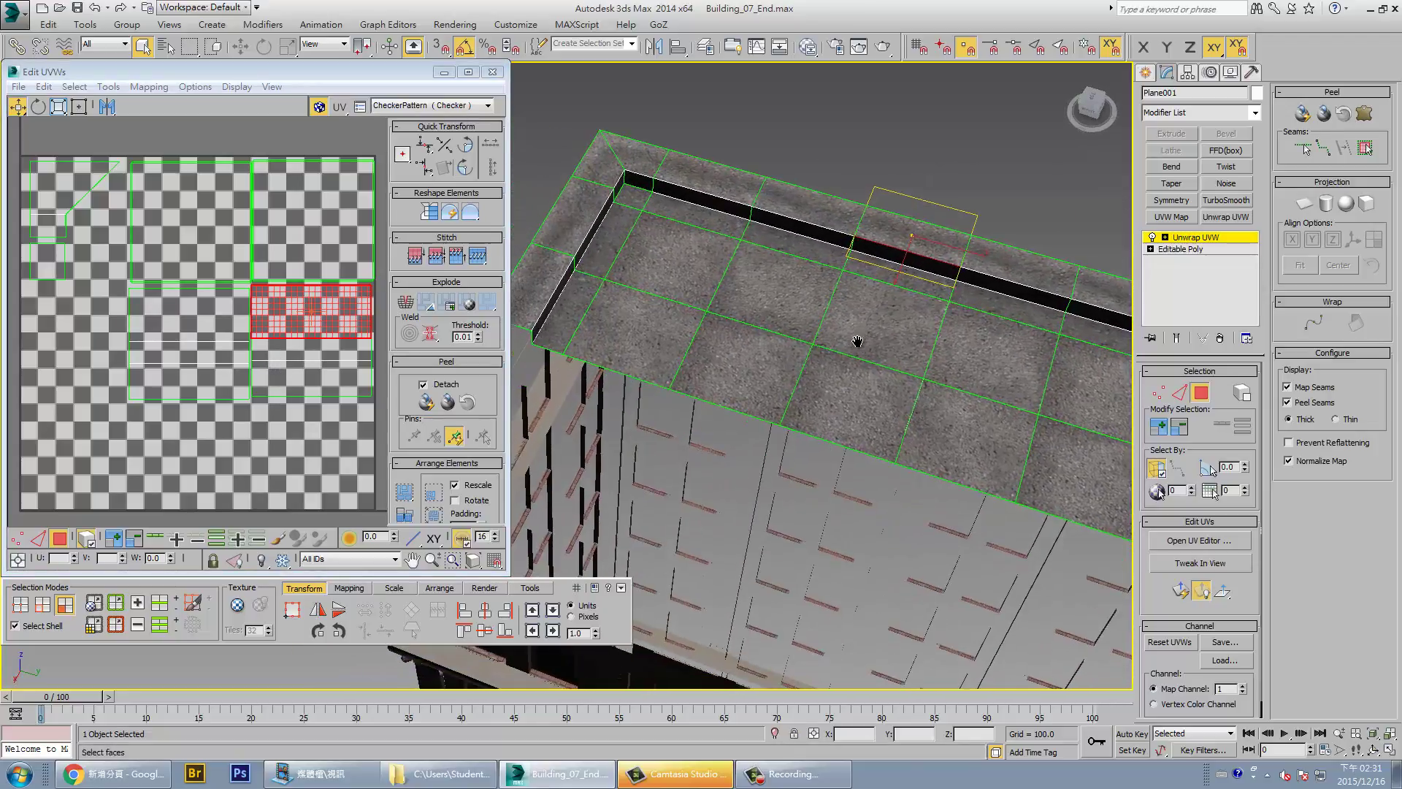
left_click(776, 357)
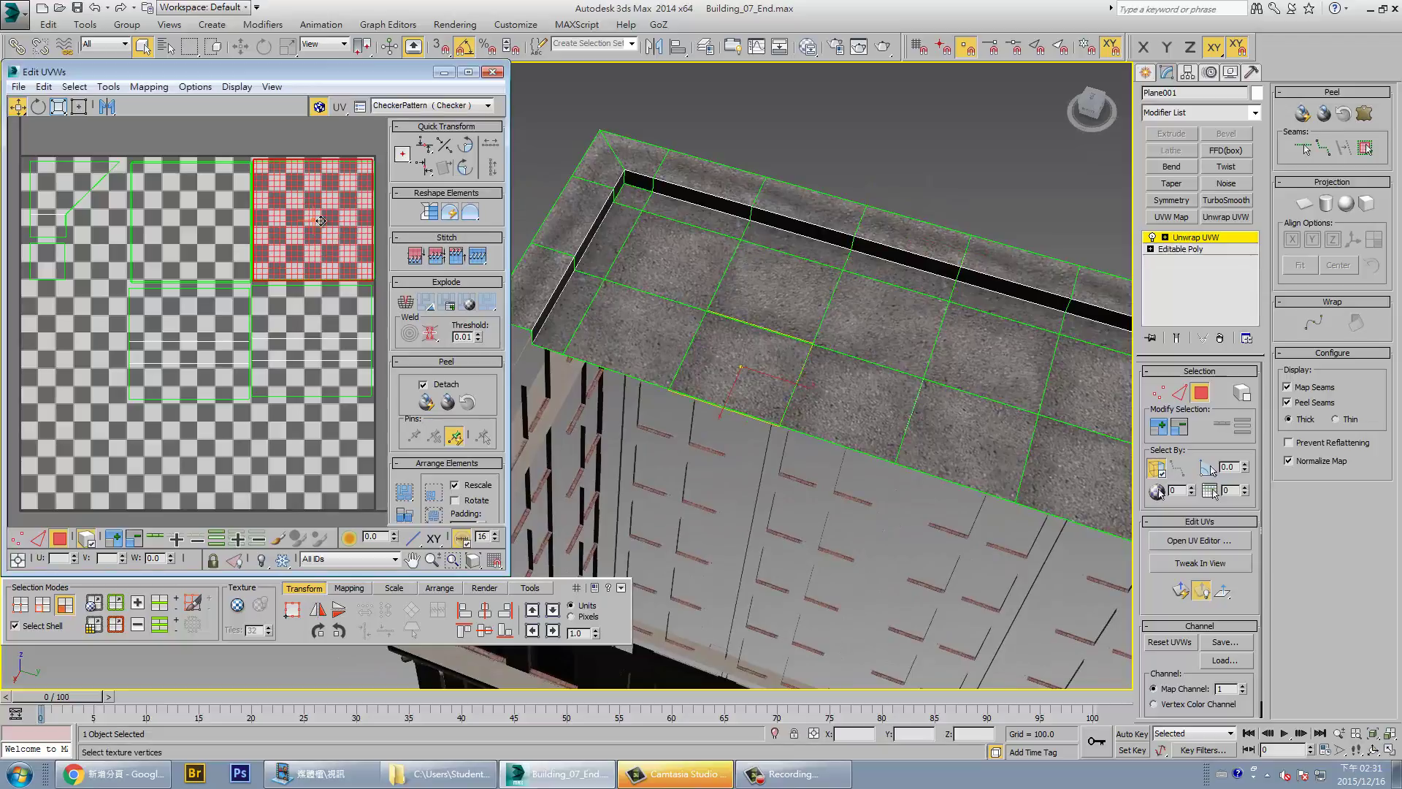
mouse_move(322, 228)
left_mouse_down()
mouse_move(355, 215)
mouse_move(325, 203)
mouse_move(223, 213)
left_mouse_up()
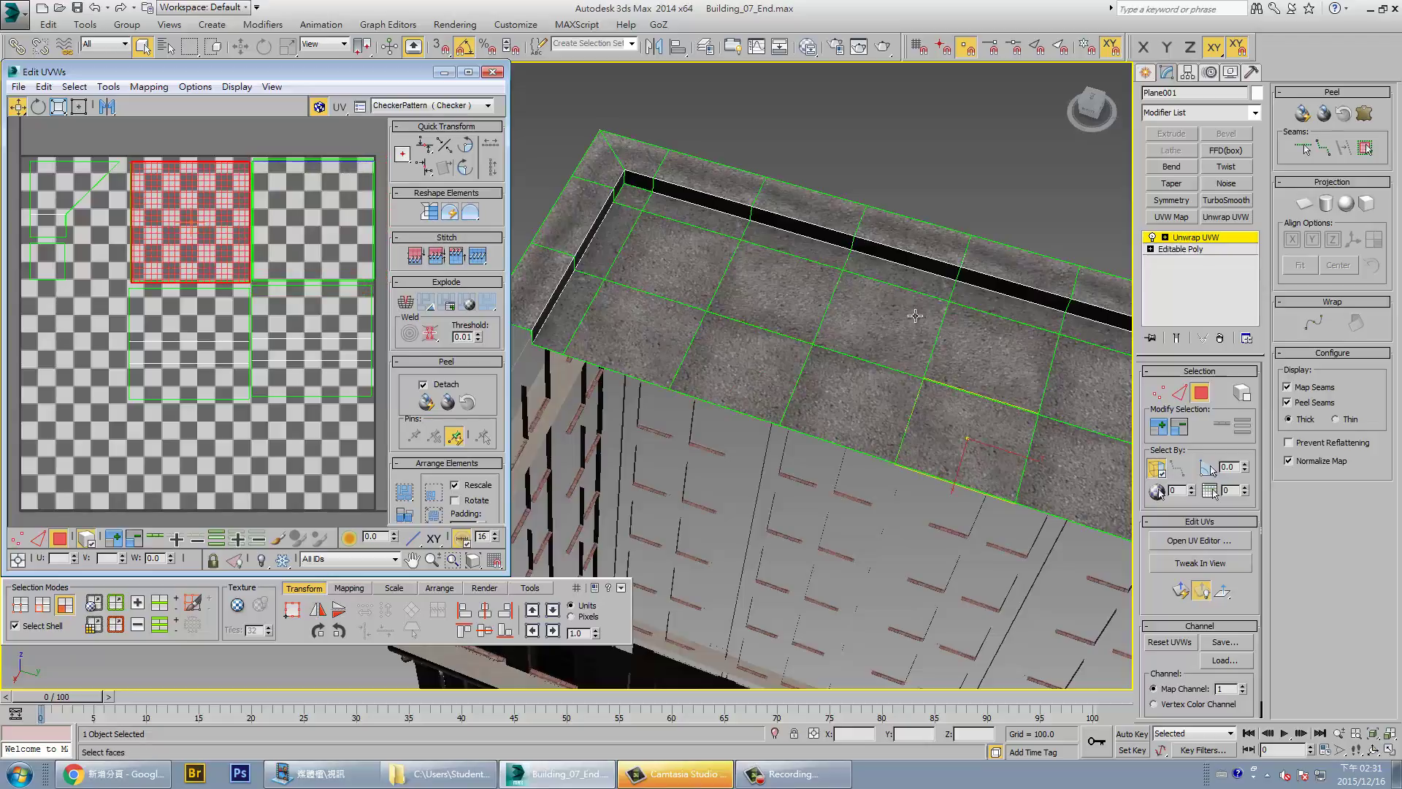
middle_click_drag(966, 326, 972, 285, "alt")
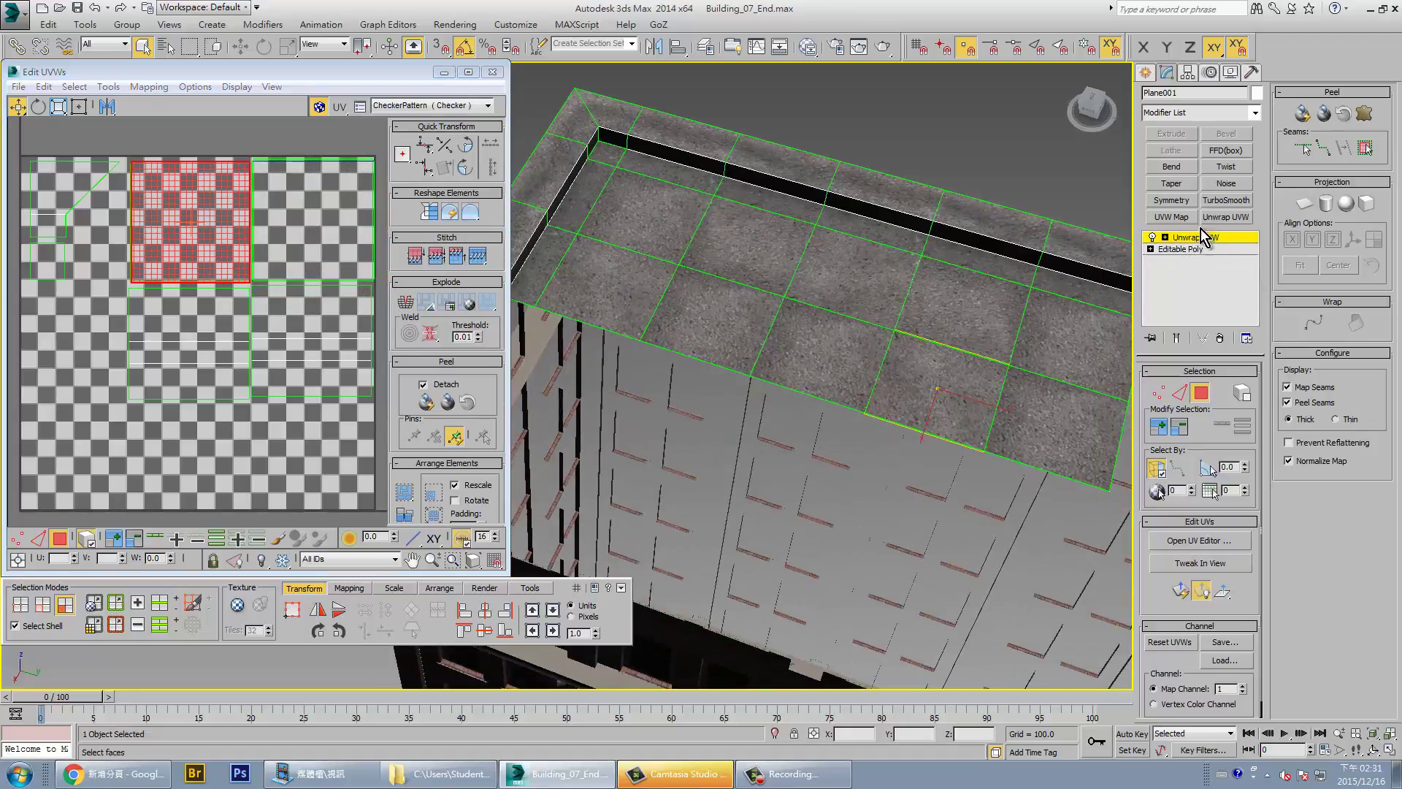
Collapse Plane001's Unwrap UVW modifier stack into a single Editable Poly
left_click(1203, 239)
right_click(1198, 243)
left_click(1240, 303)
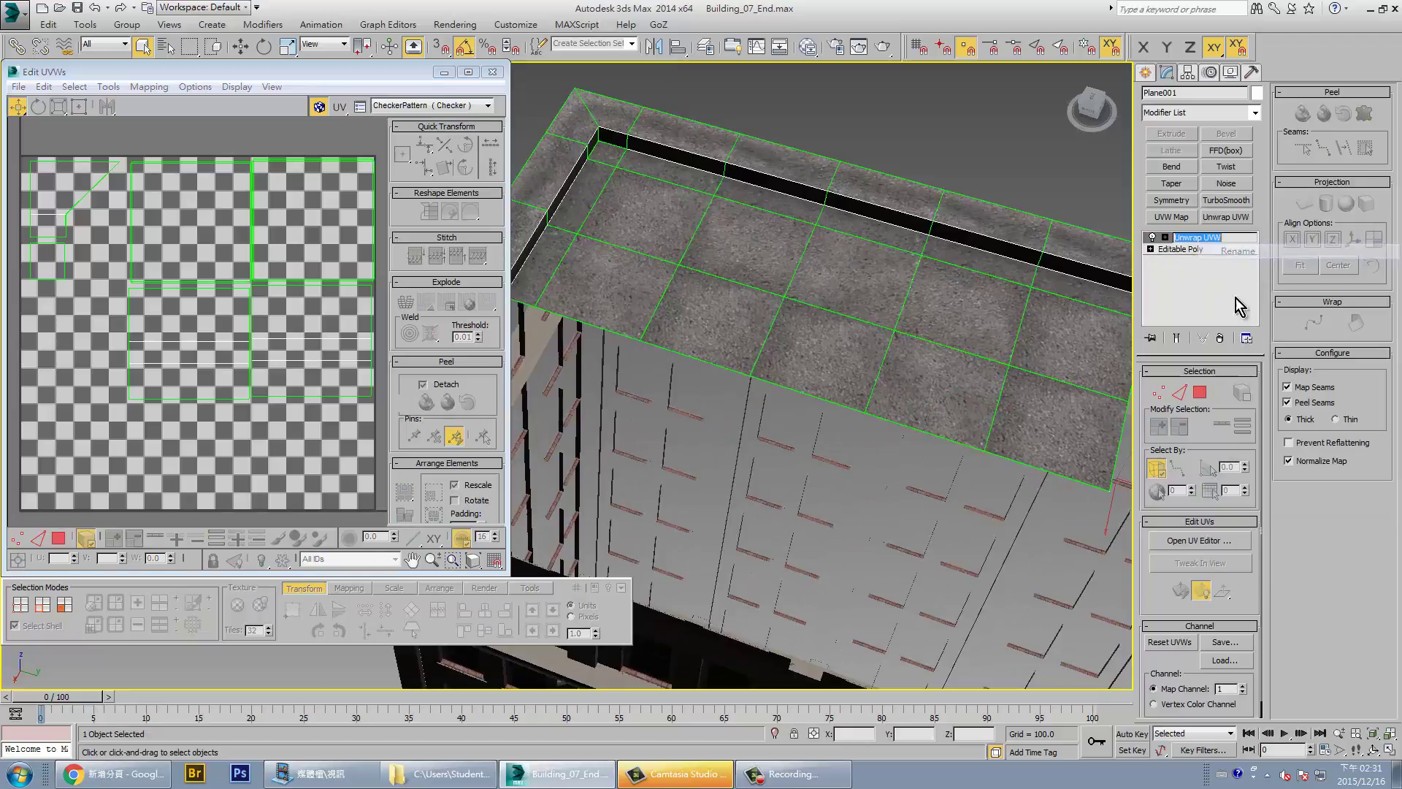
right_click(1198, 255)
left_click(1241, 394)
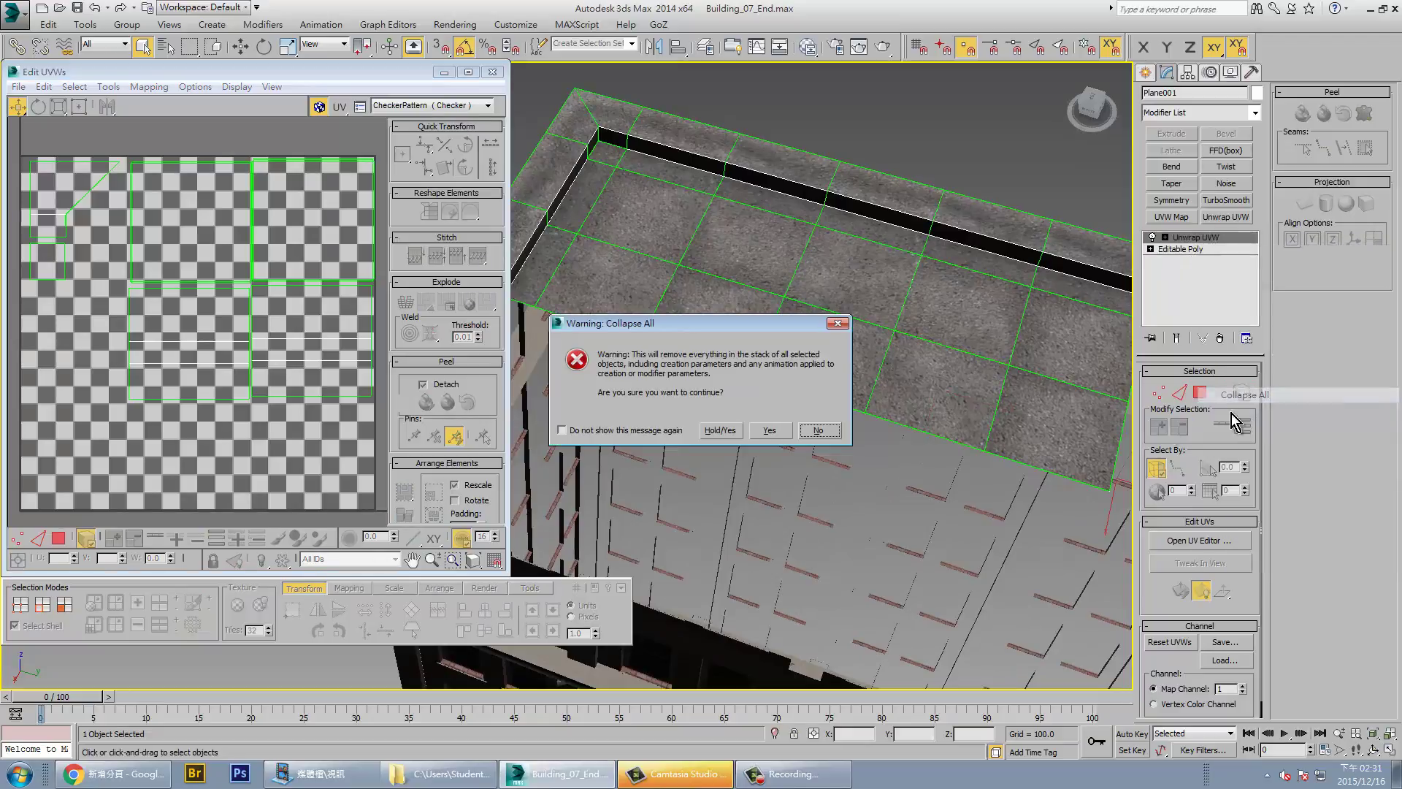
left_click(769, 431)
Deselect the plane and orbit the view to look down onto the roof
middle_click_drag(887, 376, 852, 189, "alt")
left_click(852, 187)
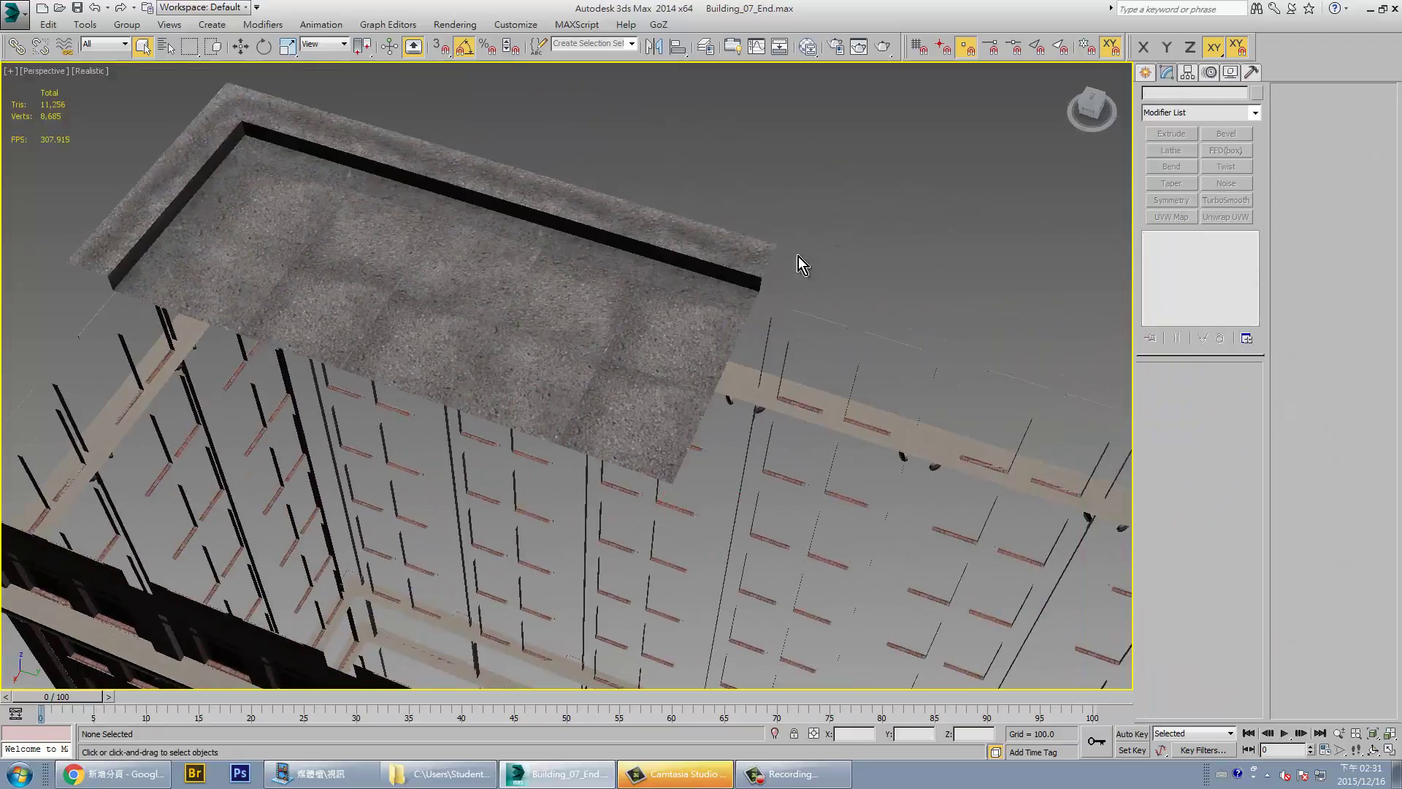
scroll(799, 256, "down", 5)
scroll(854, 257, "down", 5)
scroll(854, 257, "down", 3)
mouse_move(840, 328)
middle_mouse_down()
mouse_move(679, 367)
mouse_move(757, 363)
mouse_move(642, 363)
mouse_move(677, 351)
mouse_move(675, 404)
mouse_move(665, 333)
middle_mouse_up()
scroll(676, 404, "up", 3)
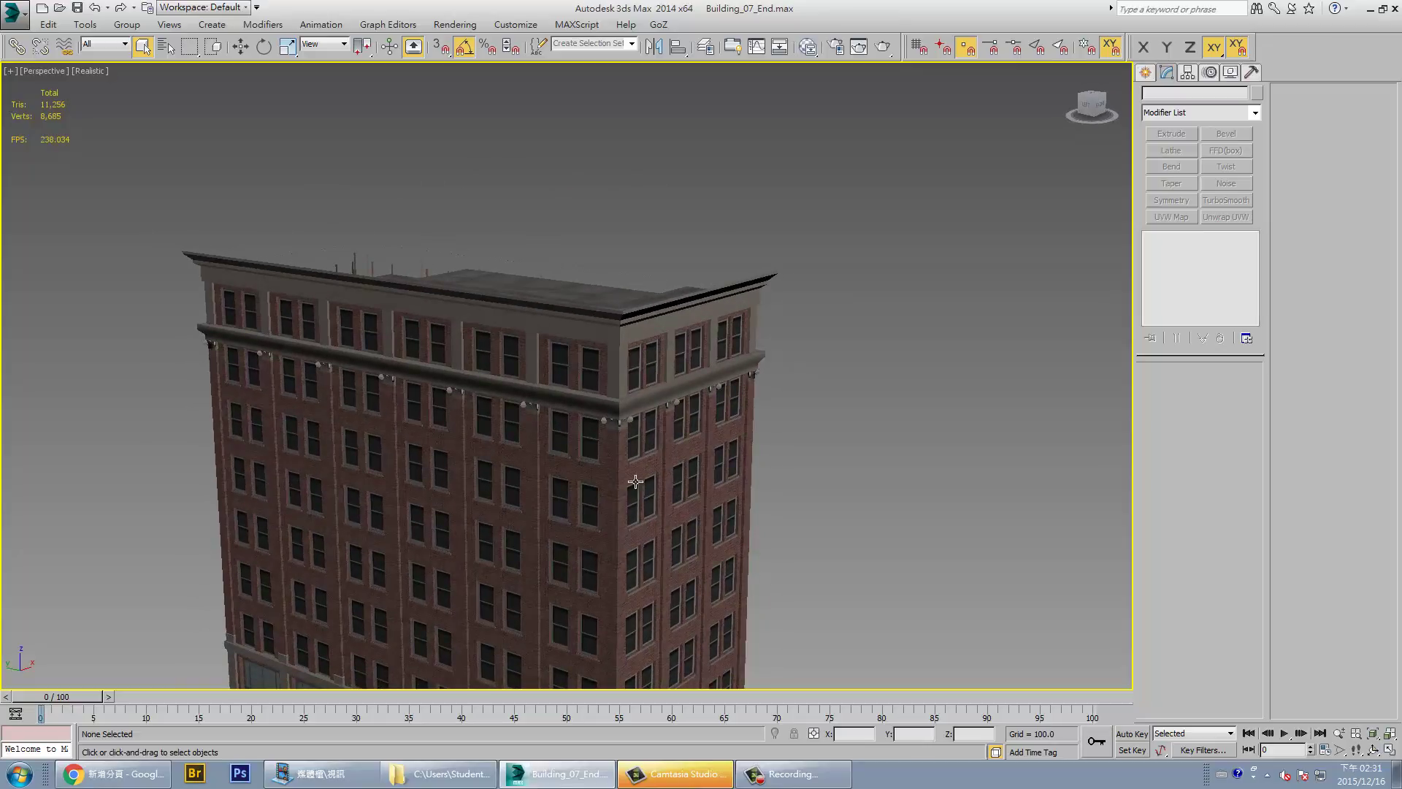
mouse_move(635, 481)
middle_mouse_down("alt")
mouse_move(748, 466)
mouse_move(749, 162)
middle_mouse_up("alt")
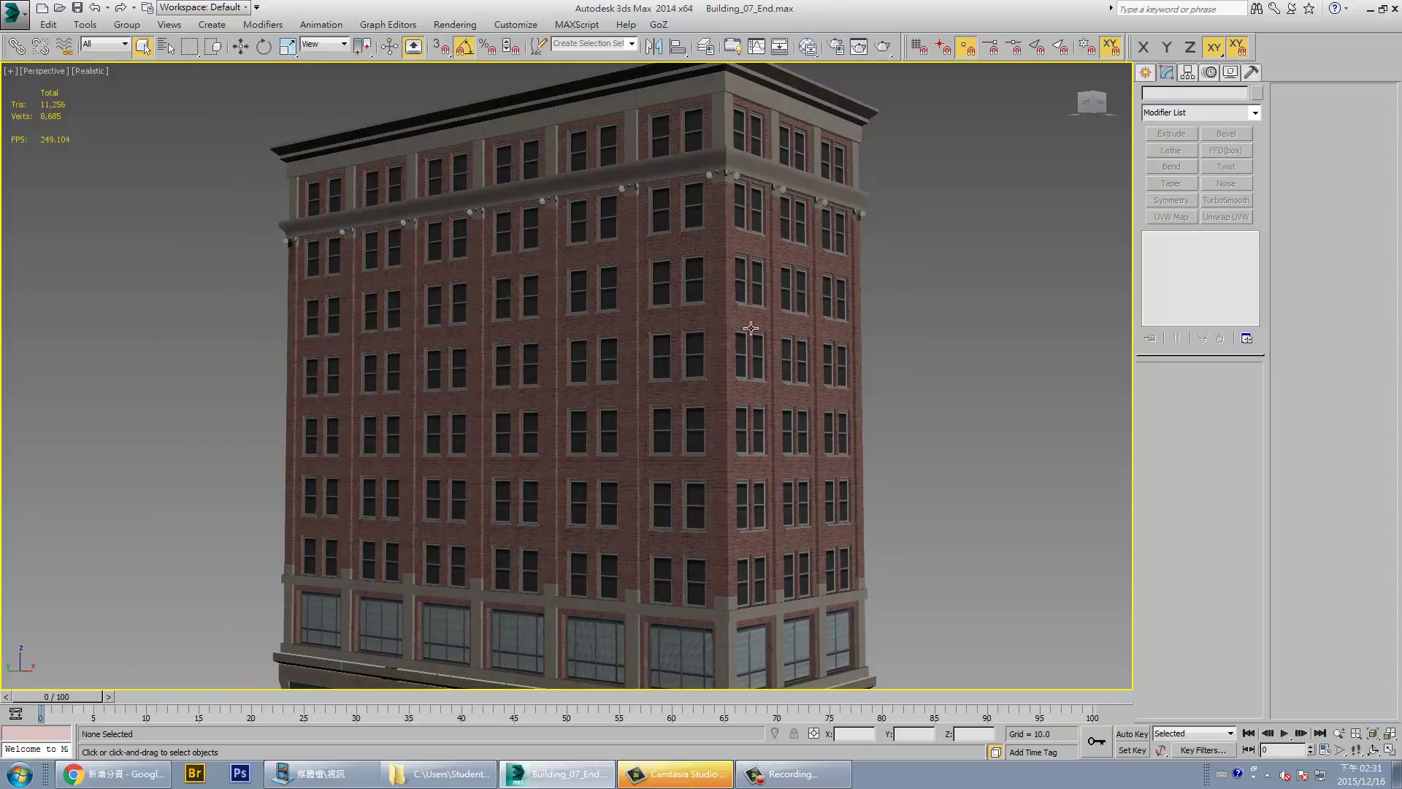
scroll(751, 329, "up", 2)
scroll(731, 307, "up", 3)
scroll(714, 288, "down", 2)
scroll(726, 310, "up", 2)
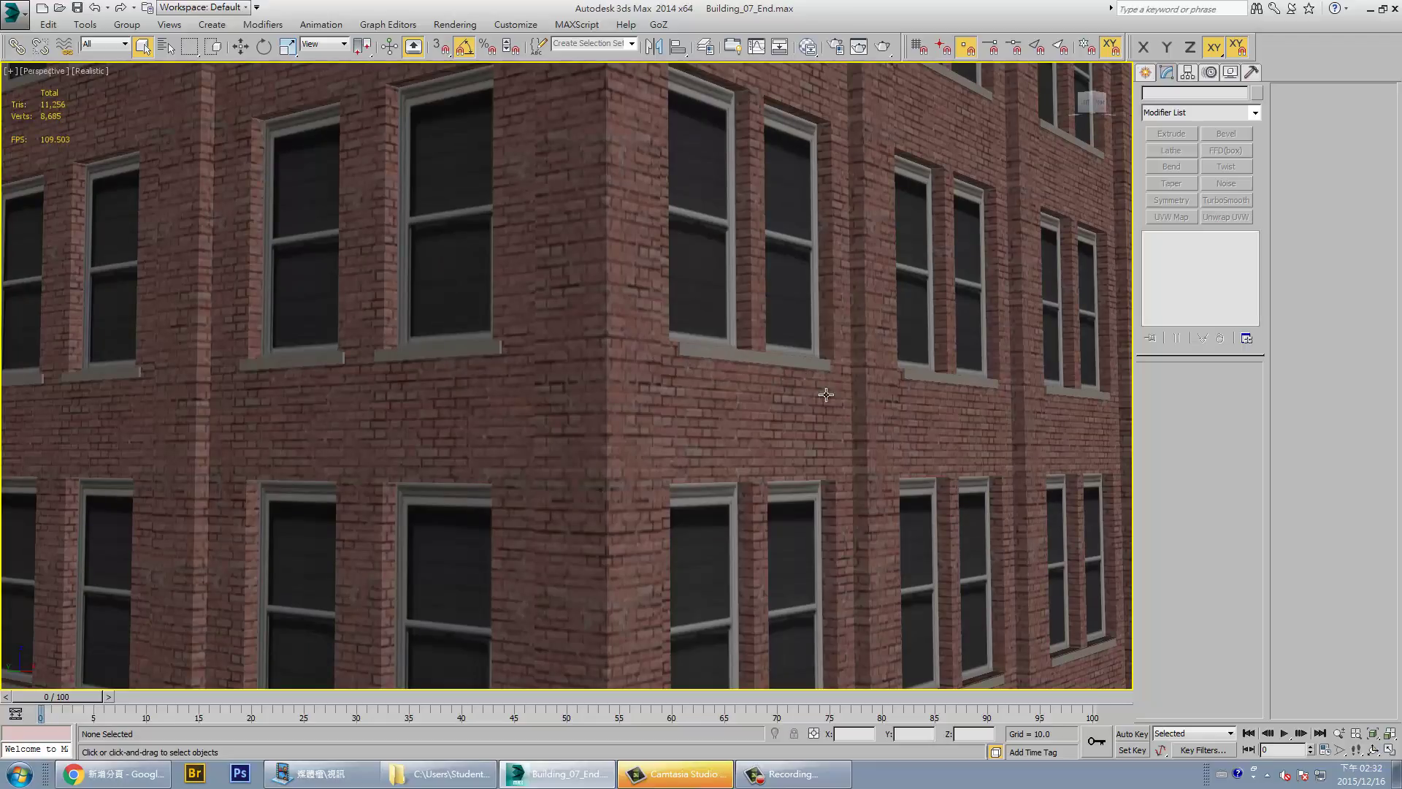
scroll(826, 395, "down", 3)
Orbit and pan across the facade from the storefronts up to the roof parapet
middle_click_drag(792, 401, 475, 380, "alt")
scroll(174, 361, "up", 2)
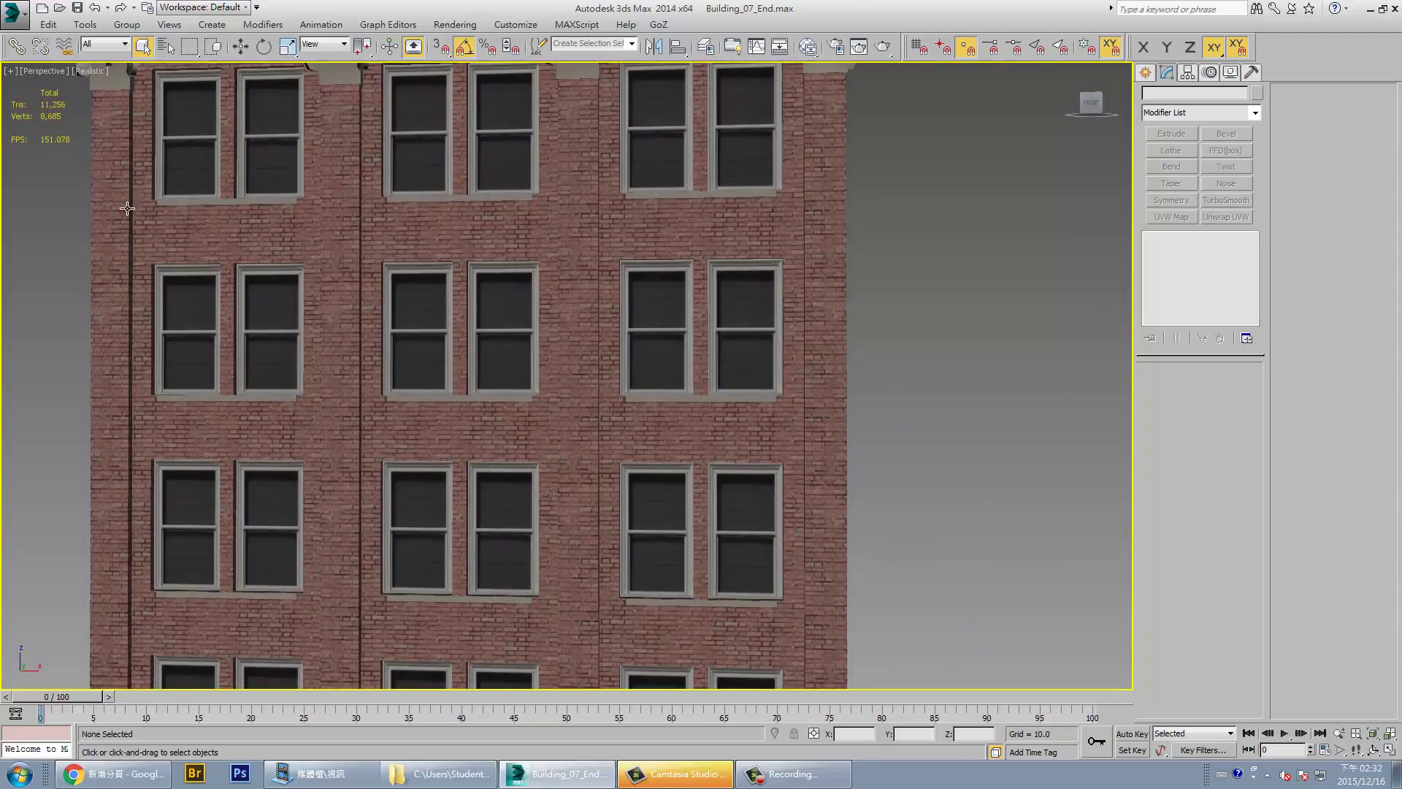
mouse_move(392, 337)
middle_mouse_down()
mouse_move(641, 328)
mouse_move(728, 298)
mouse_move(792, 304)
mouse_move(682, 382)
middle_mouse_up()
scroll(688, 307, "down", 2)
scroll(780, 236, "up", 2)
scroll(720, 338, "down", 2)
scroll(682, 382, "up", 2)
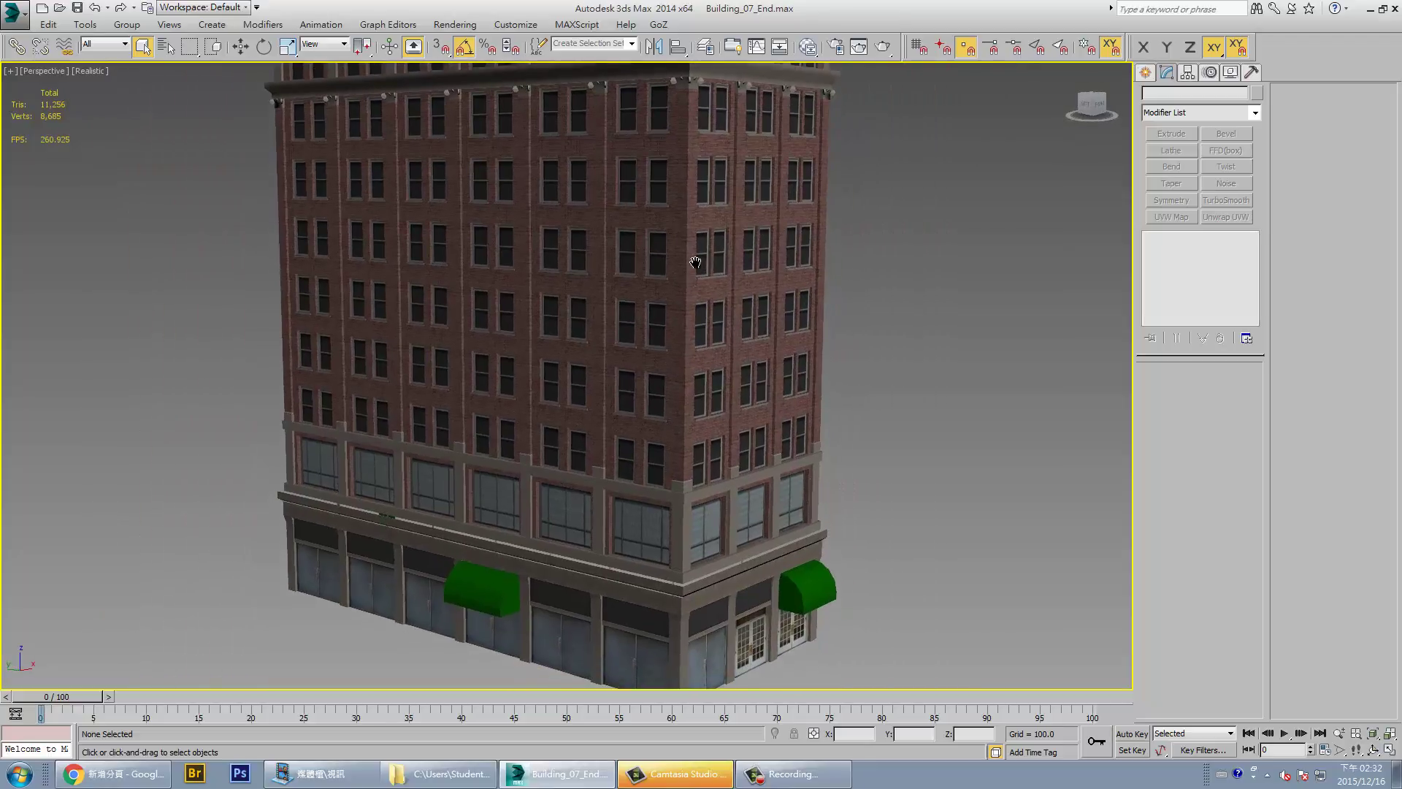
mouse_move(696, 263)
middle_mouse_down("alt")
mouse_move(720, 304)
mouse_move(723, 284)
middle_mouse_up("alt")
scroll(727, 288, "up", 2)
scroll(712, 218, "up", 2)
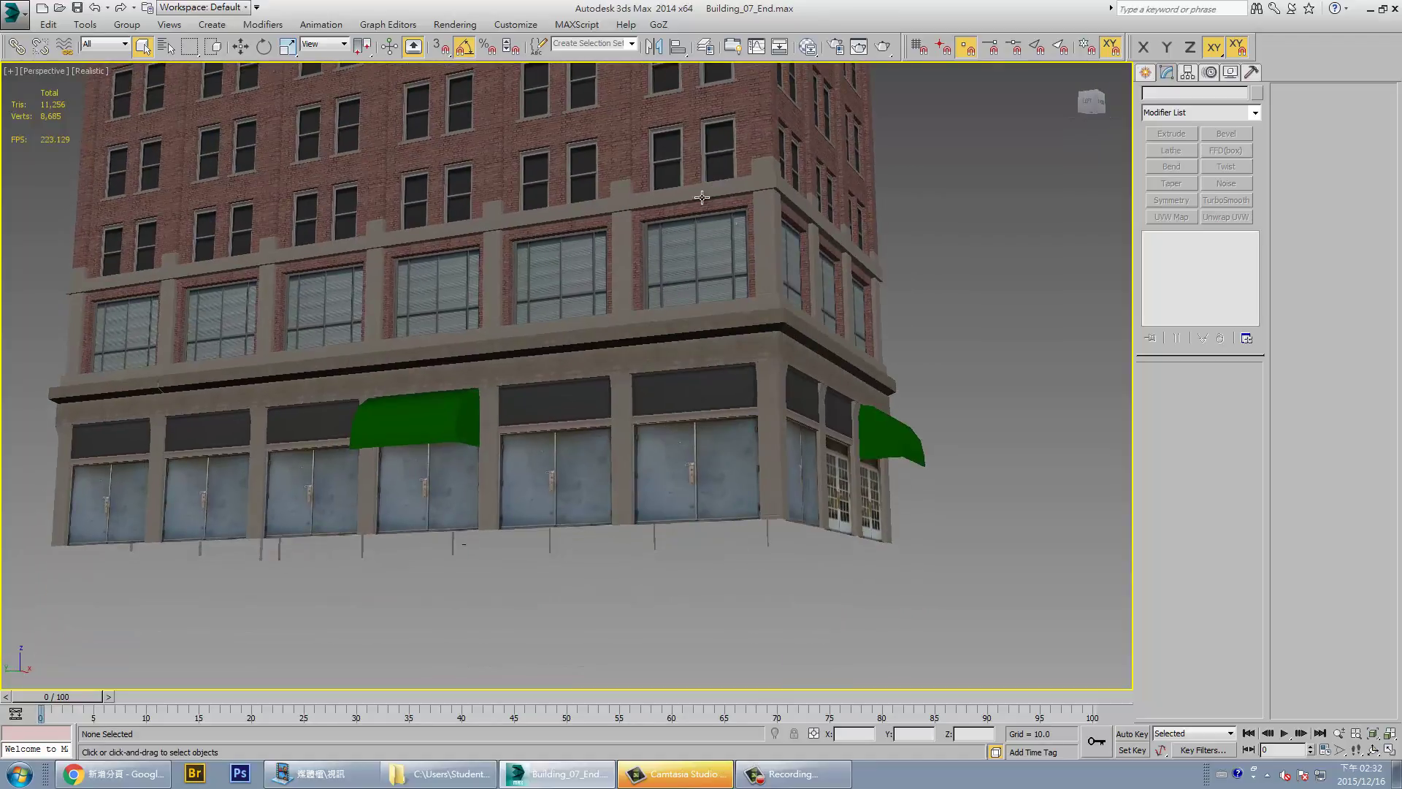
middle_click_drag(702, 197, 719, 468)
scroll(722, 469, "down", 3)
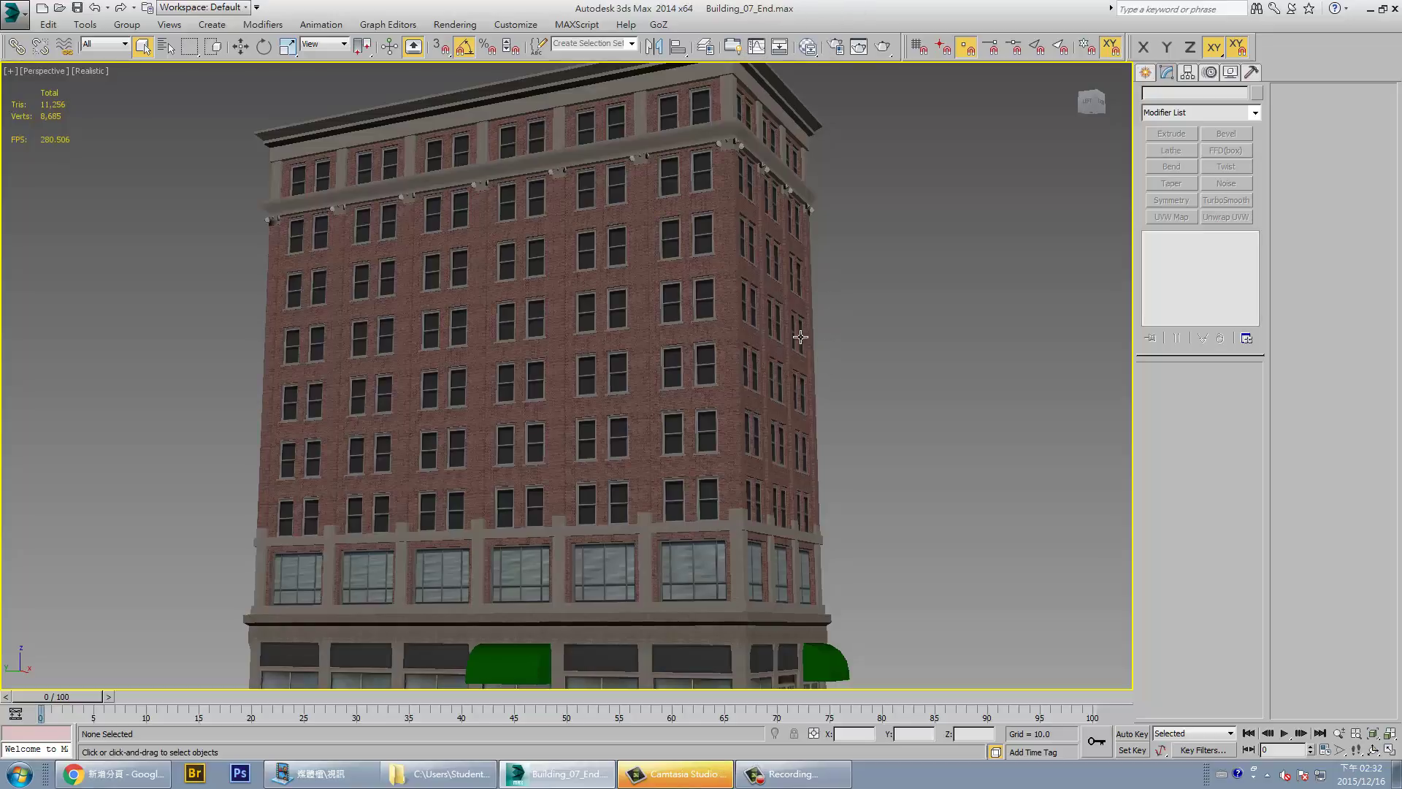
mouse_move(826, 375)
middle_mouse_down("alt")
mouse_move(752, 375)
mouse_move(720, 594)
mouse_move(699, 531)
mouse_move(723, 458)
middle_mouse_up("alt")
Select the roof plane and orbit around the building to inspect it from above
left_click(729, 450)
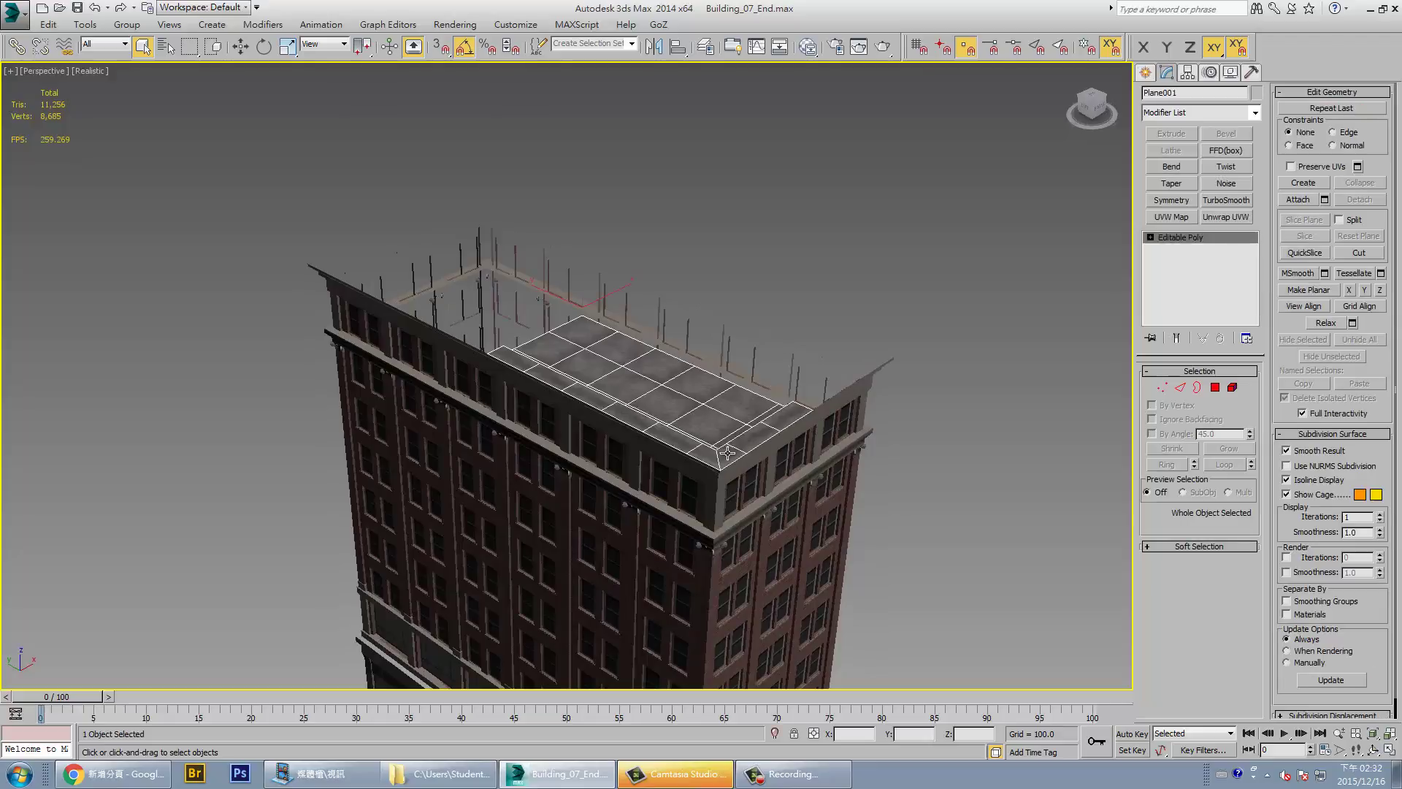
mouse_move(917, 435)
middle_mouse_down("alt")
mouse_move(969, 327)
mouse_move(914, 355)
mouse_move(861, 344)
middle_mouse_up("alt")
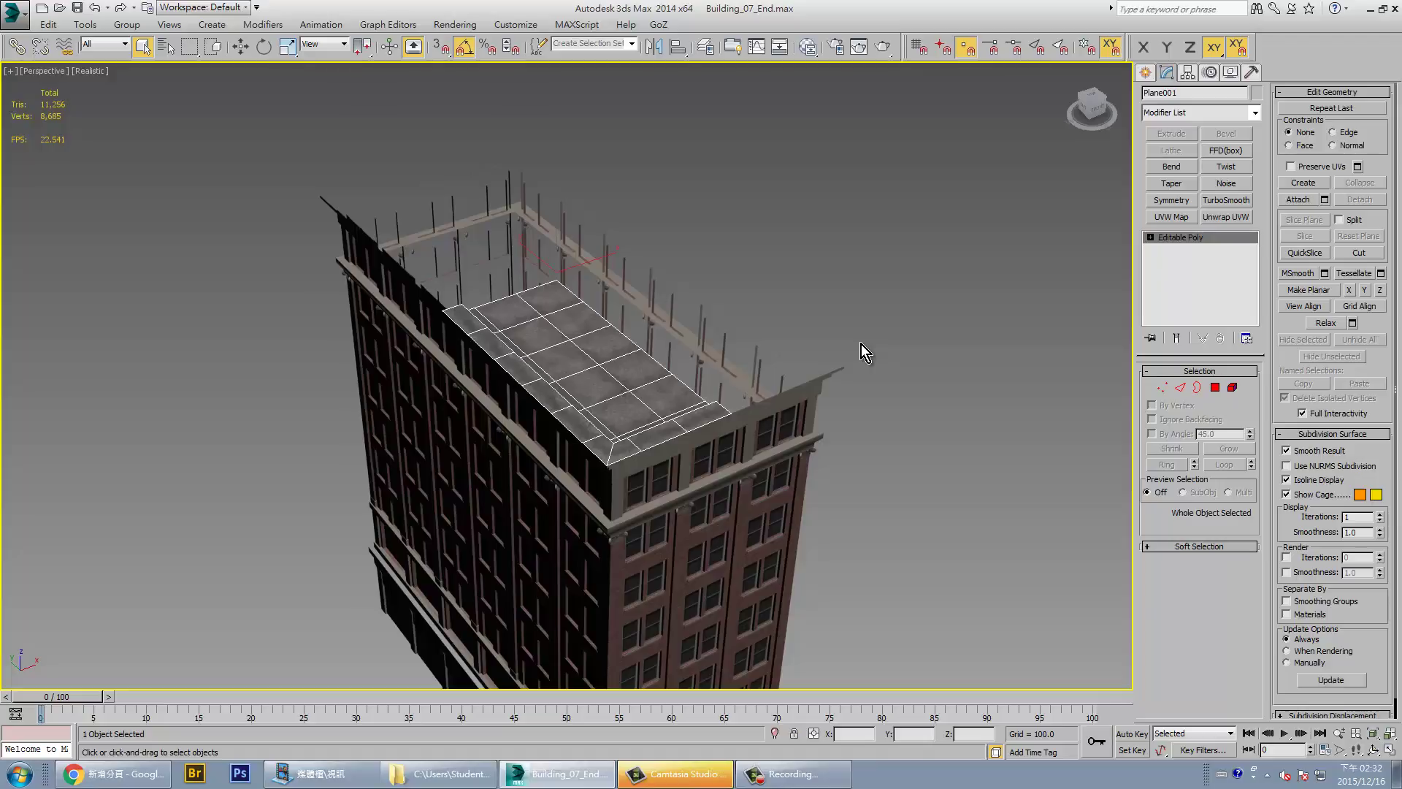
scroll(693, 424, "up", 2)
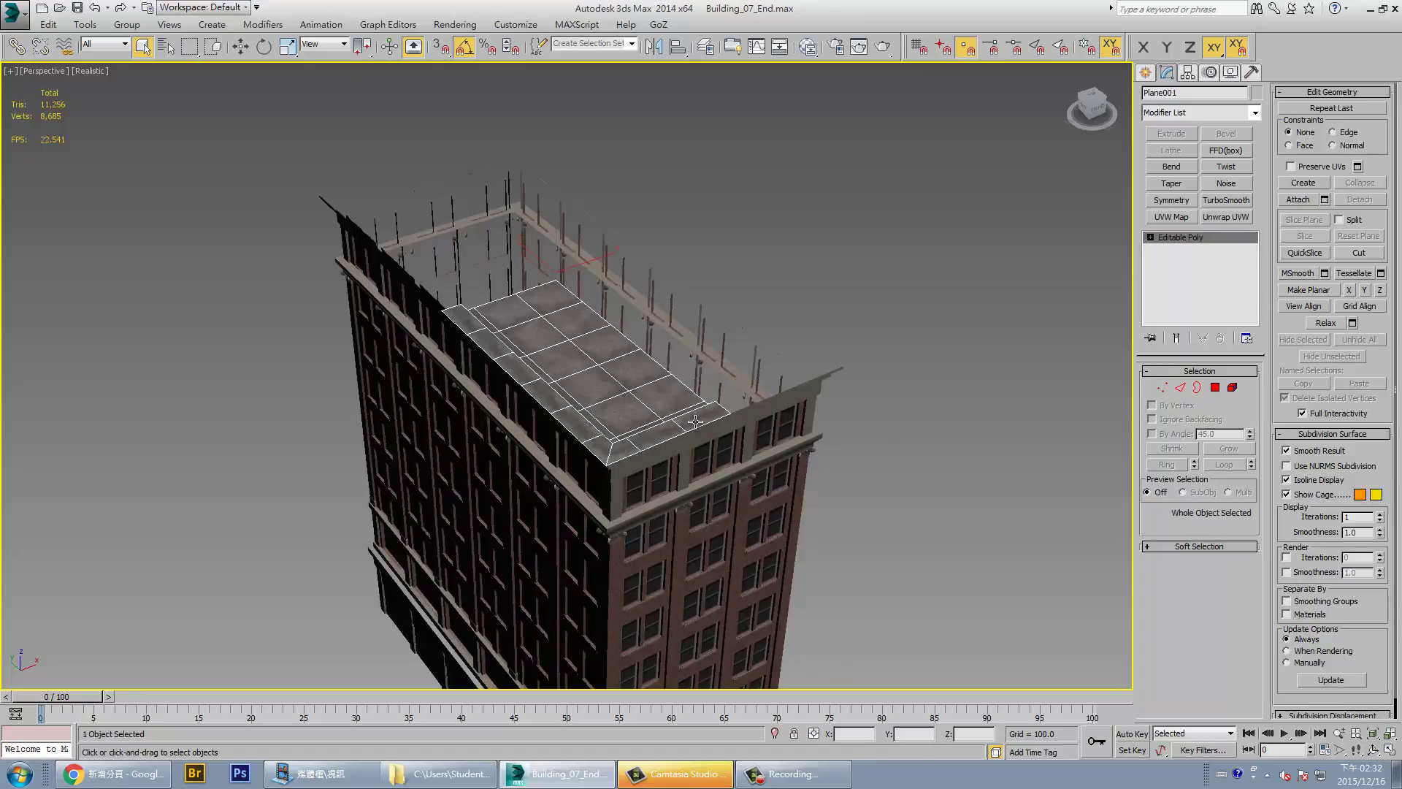
scroll(803, 413, "up", 2)
scroll(940, 396, "up", 2)
scroll(910, 411, "up", 2)
mouse_move(908, 411)
middle_mouse_down("alt")
mouse_move(700, 364)
mouse_move(750, 361)
middle_mouse_up("alt")
scroll(746, 470, "down", 4)
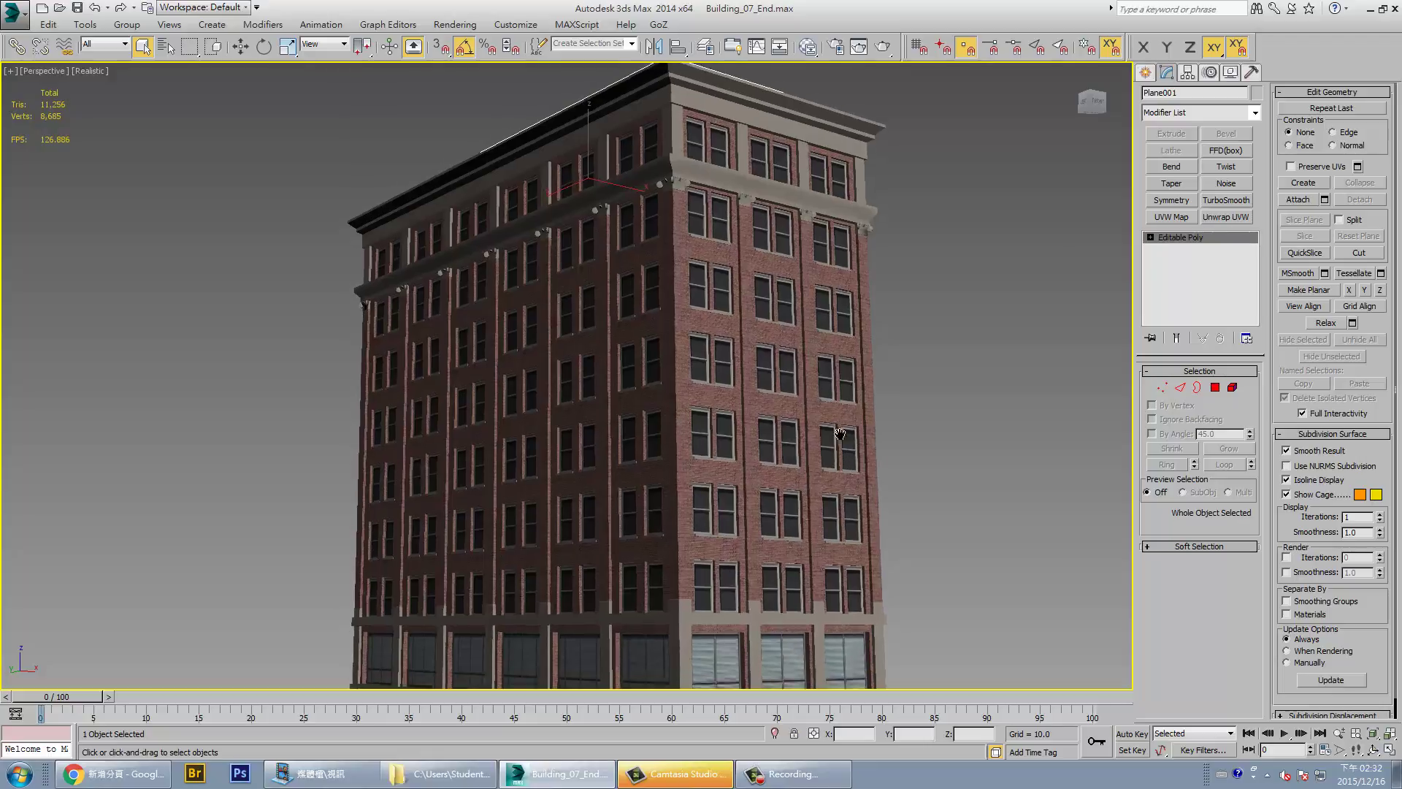
middle_click_drag(787, 389, 852, 433)
scroll(852, 433, "down", 3)
mouse_move(883, 338)
middle_mouse_down()
mouse_move(864, 351)
mouse_move(886, 298)
middle_mouse_up()
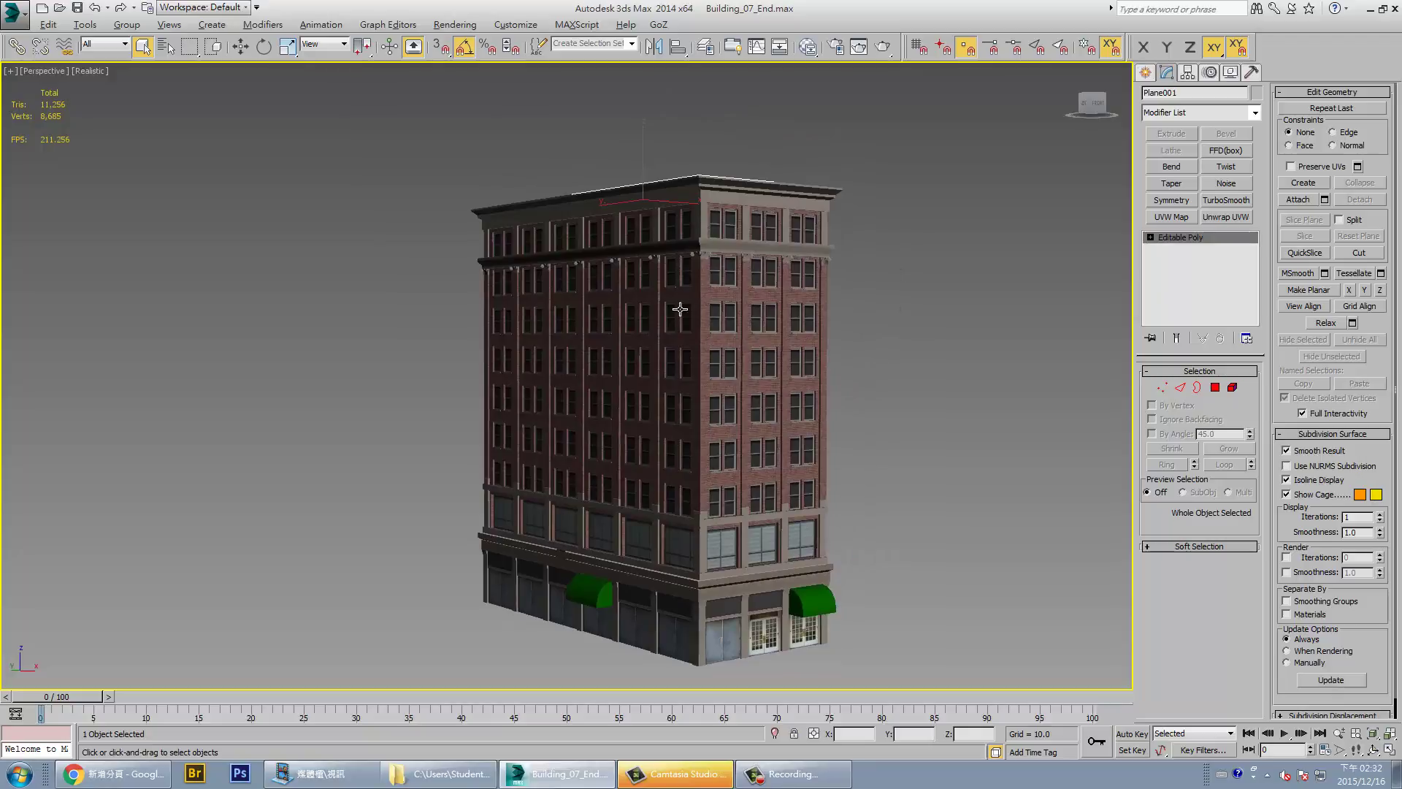
mouse_move(680, 309)
middle_mouse_down("alt")
mouse_move(675, 469)
mouse_move(679, 456)
middle_mouse_up("alt")
Add two flipped Symmetry modifiers, on X and on Y, to complete the roof
left_click(1163, 203)
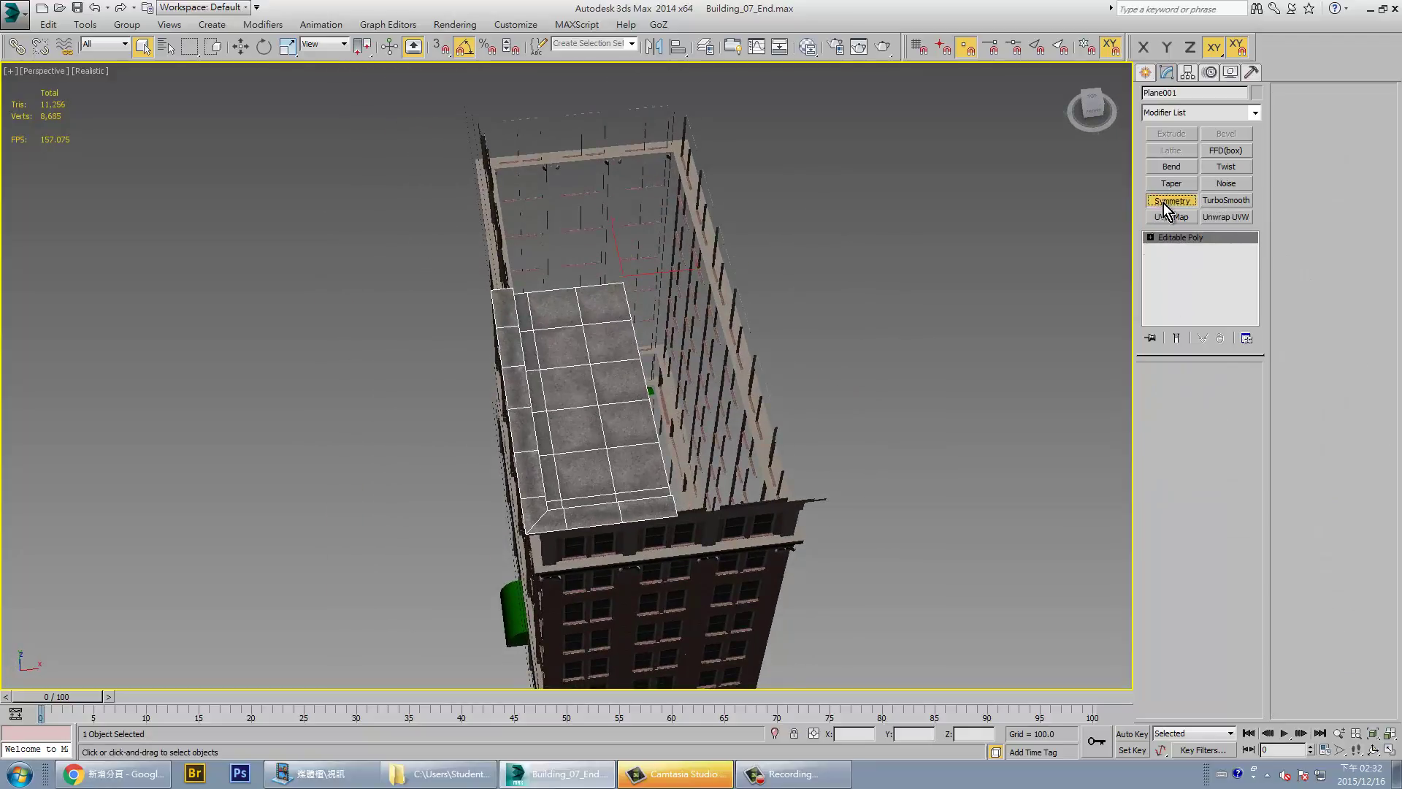
left_click(1172, 414)
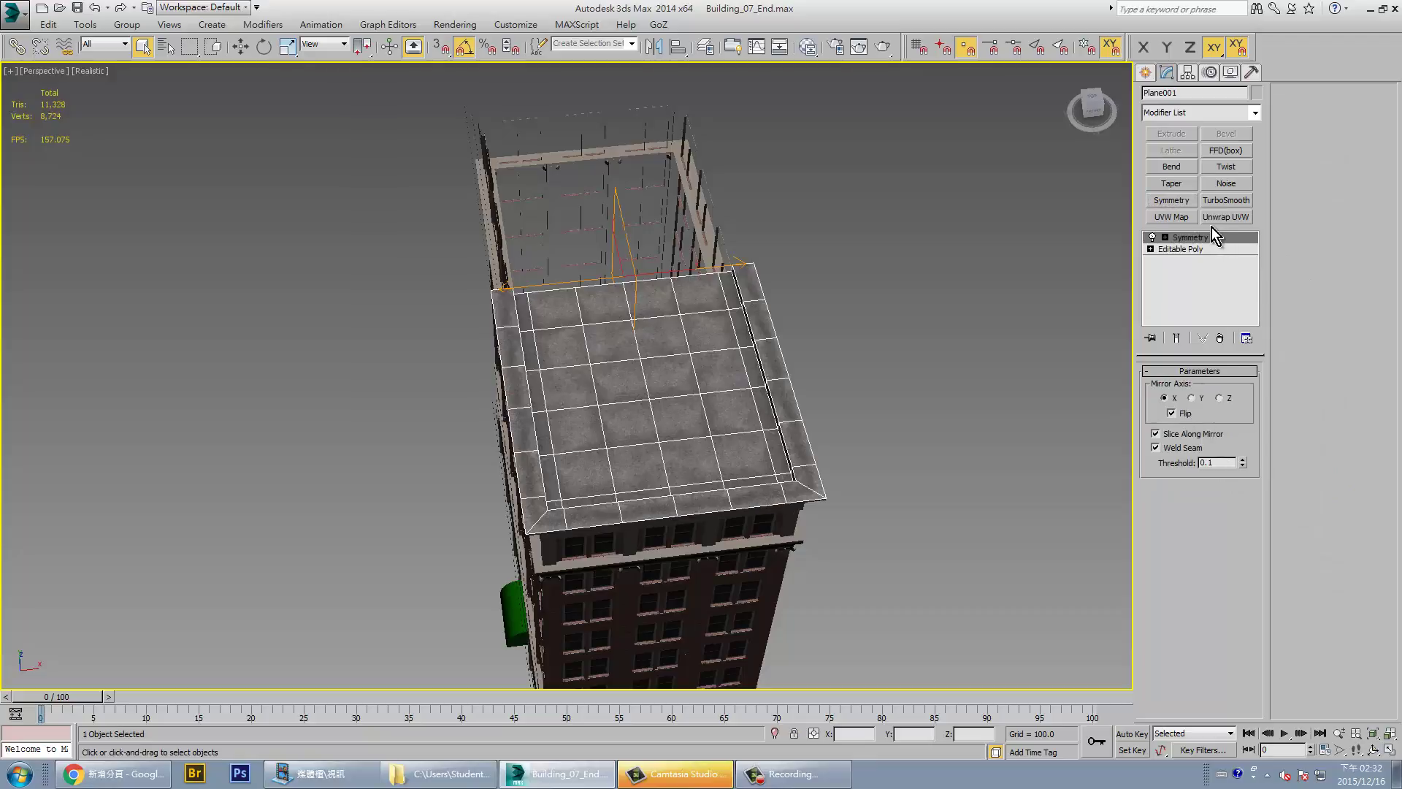
left_click(1186, 202)
left_click(1192, 398)
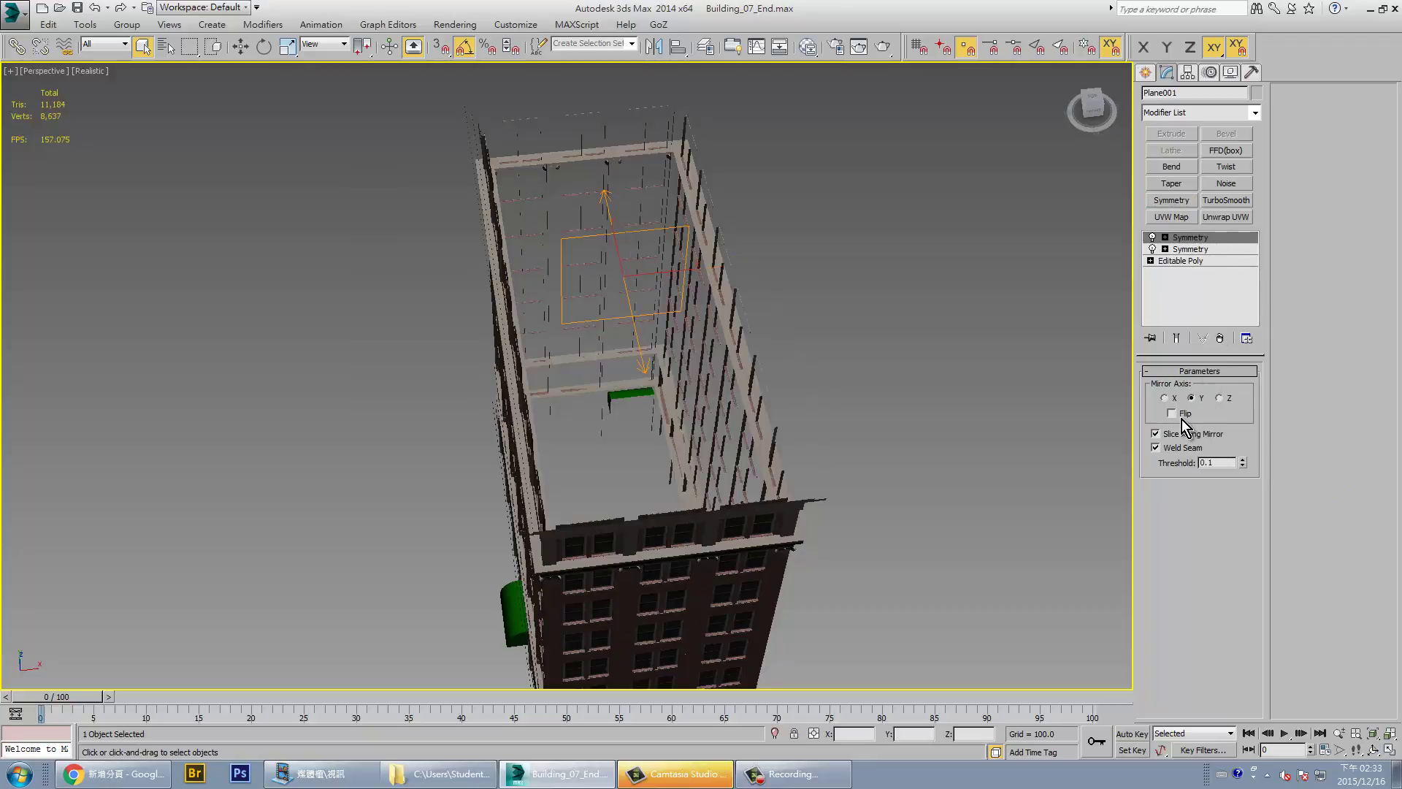
Convert the mirrored roof plane to Editable Poly
mouse_move(831, 401)
middle_mouse_down("alt")
mouse_move(882, 372)
mouse_move(773, 278)
middle_mouse_up("alt")
right_click(772, 278)
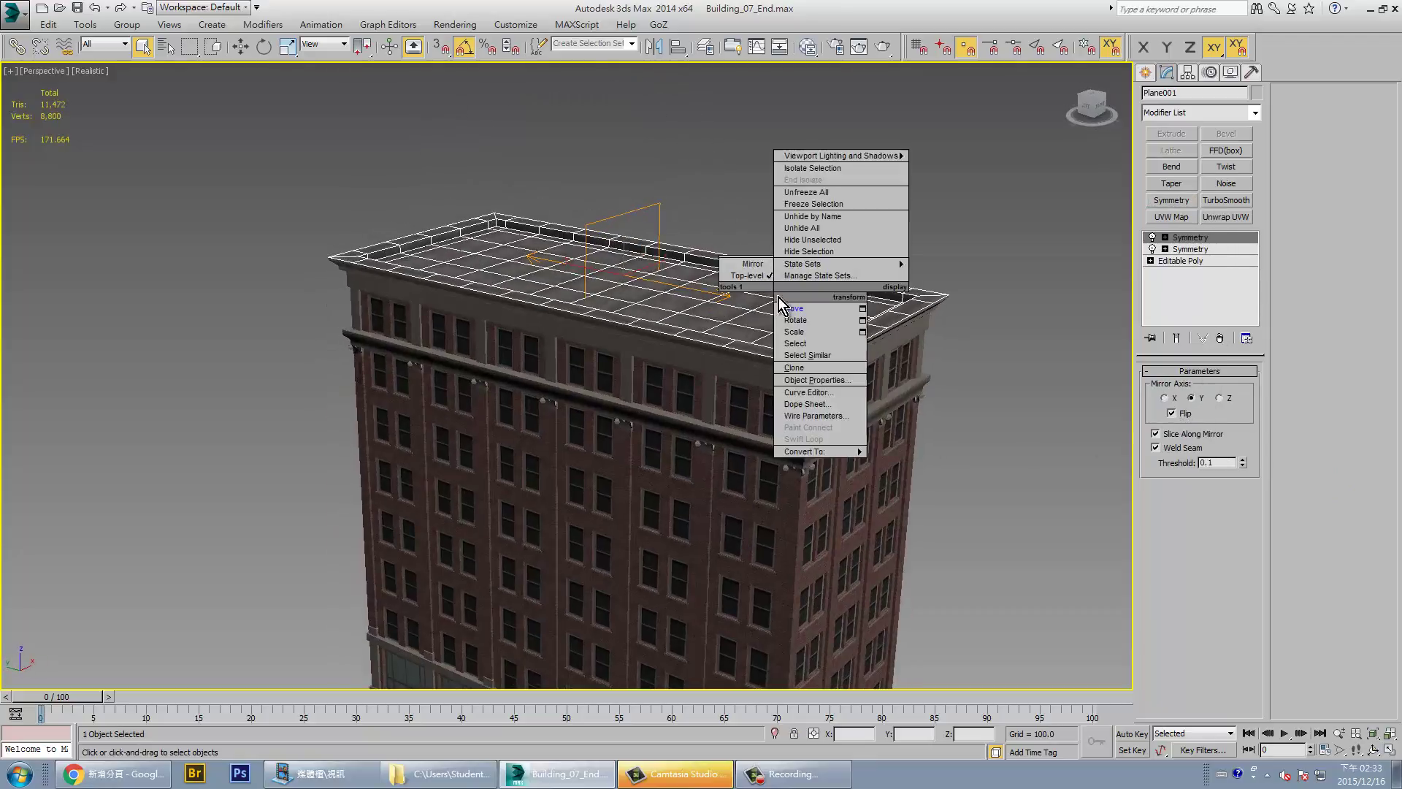
left_click(942, 465)
Start drawing a standard Box on the roof, then cancel its creation
left_click(962, 406)
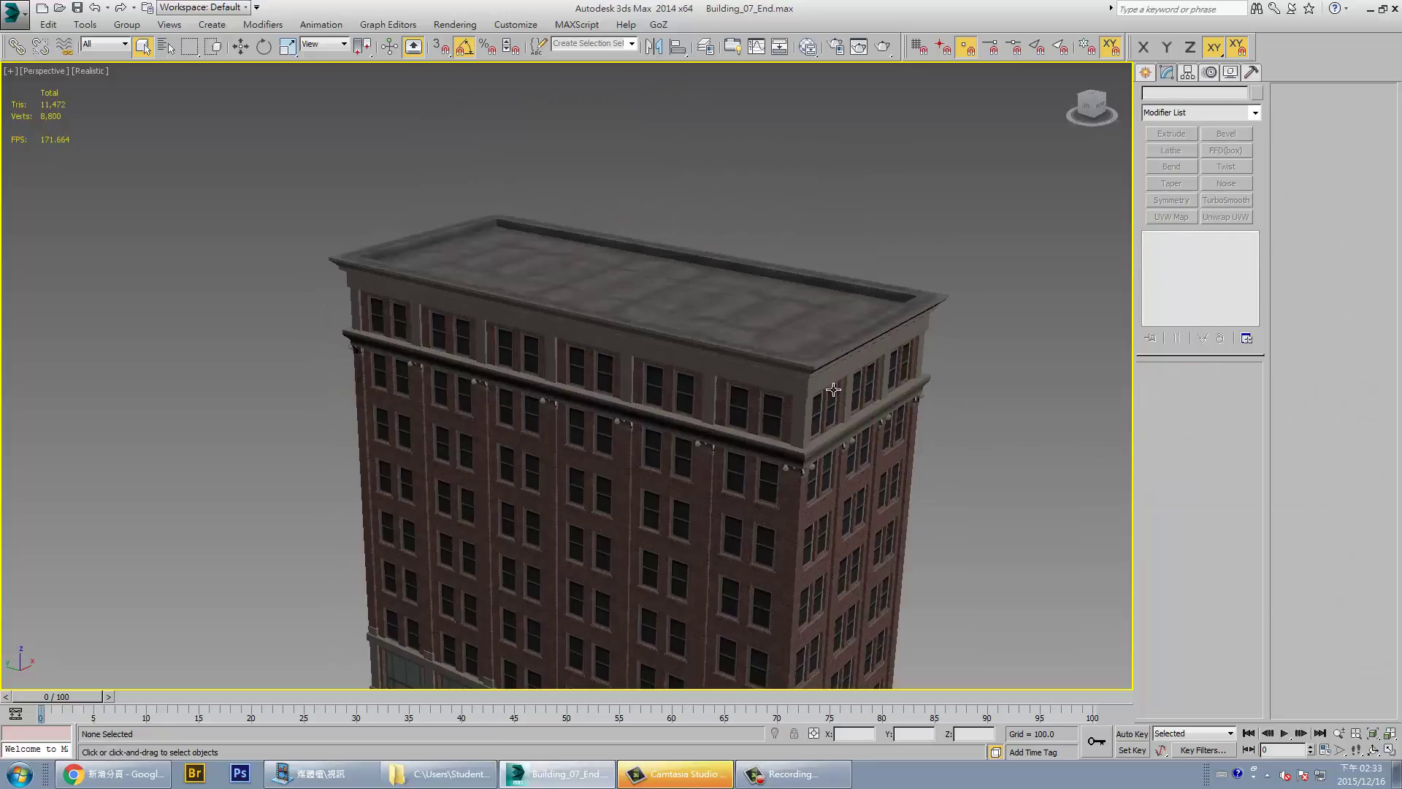
scroll(963, 406, "down", 5)
mouse_move(816, 375)
middle_mouse_down()
mouse_move(671, 266)
mouse_move(739, 334)
middle_mouse_up()
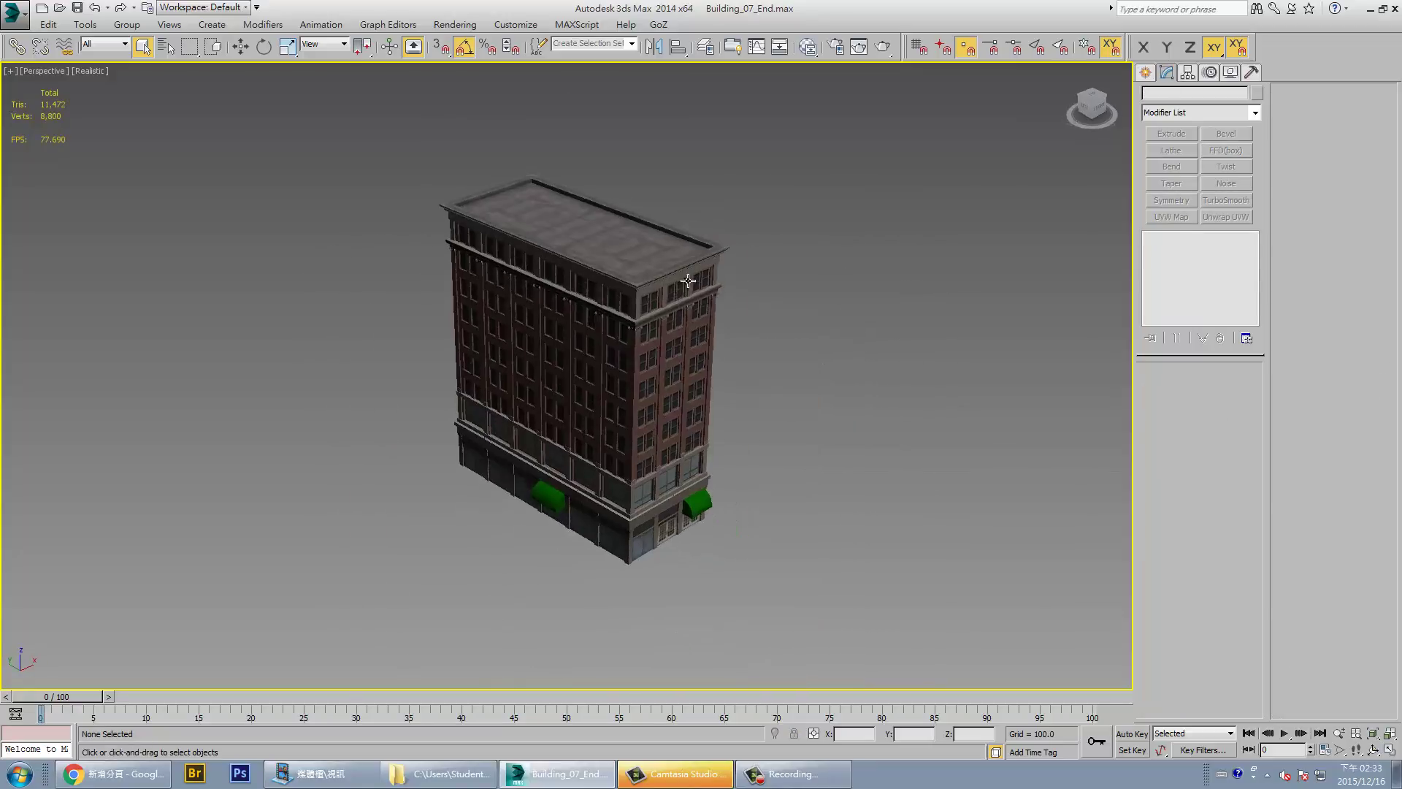
scroll(739, 334, "up", 5)
left_click(1153, 73)
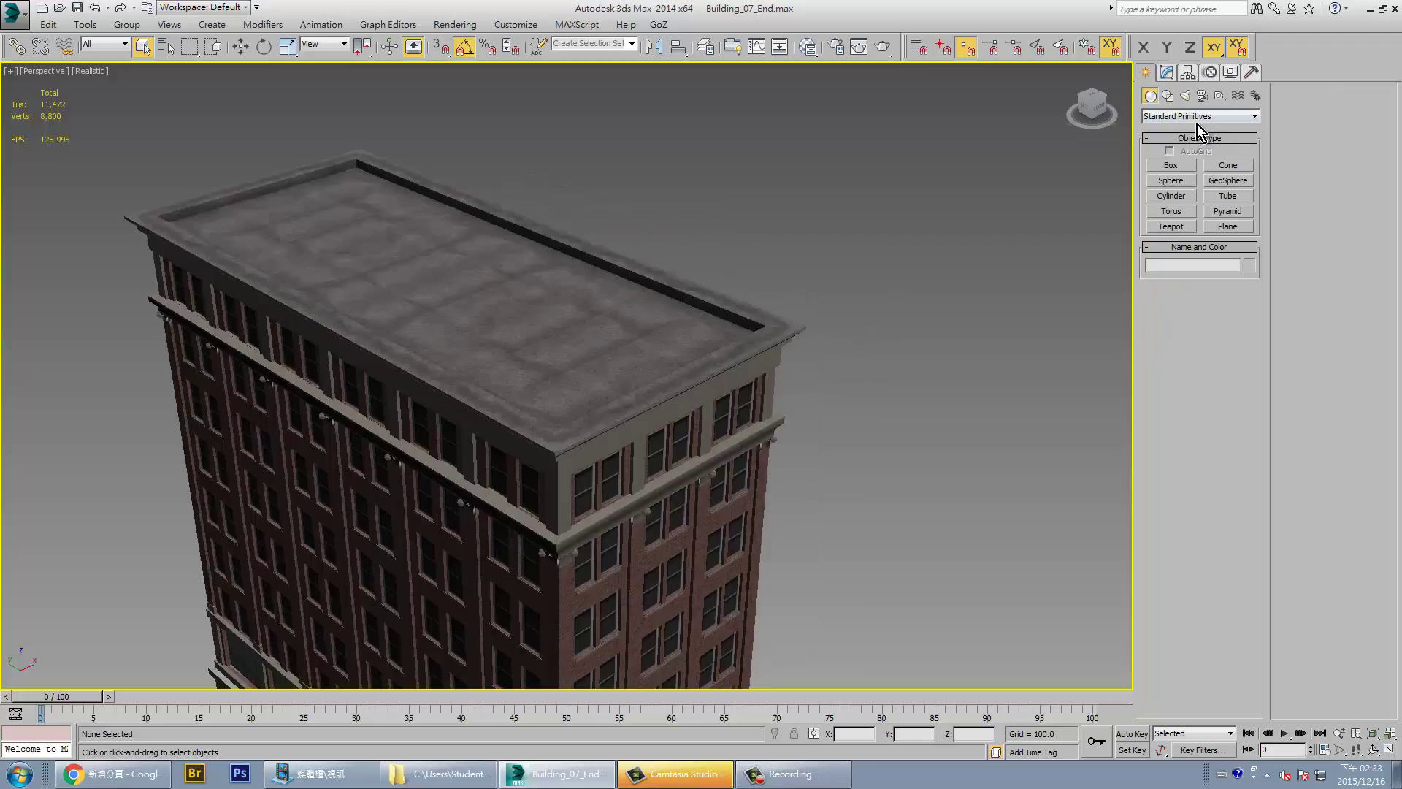
left_click(1171, 165)
middle_click_drag(526, 282, 570, 339)
left_click_drag(570, 338, 594, 338)
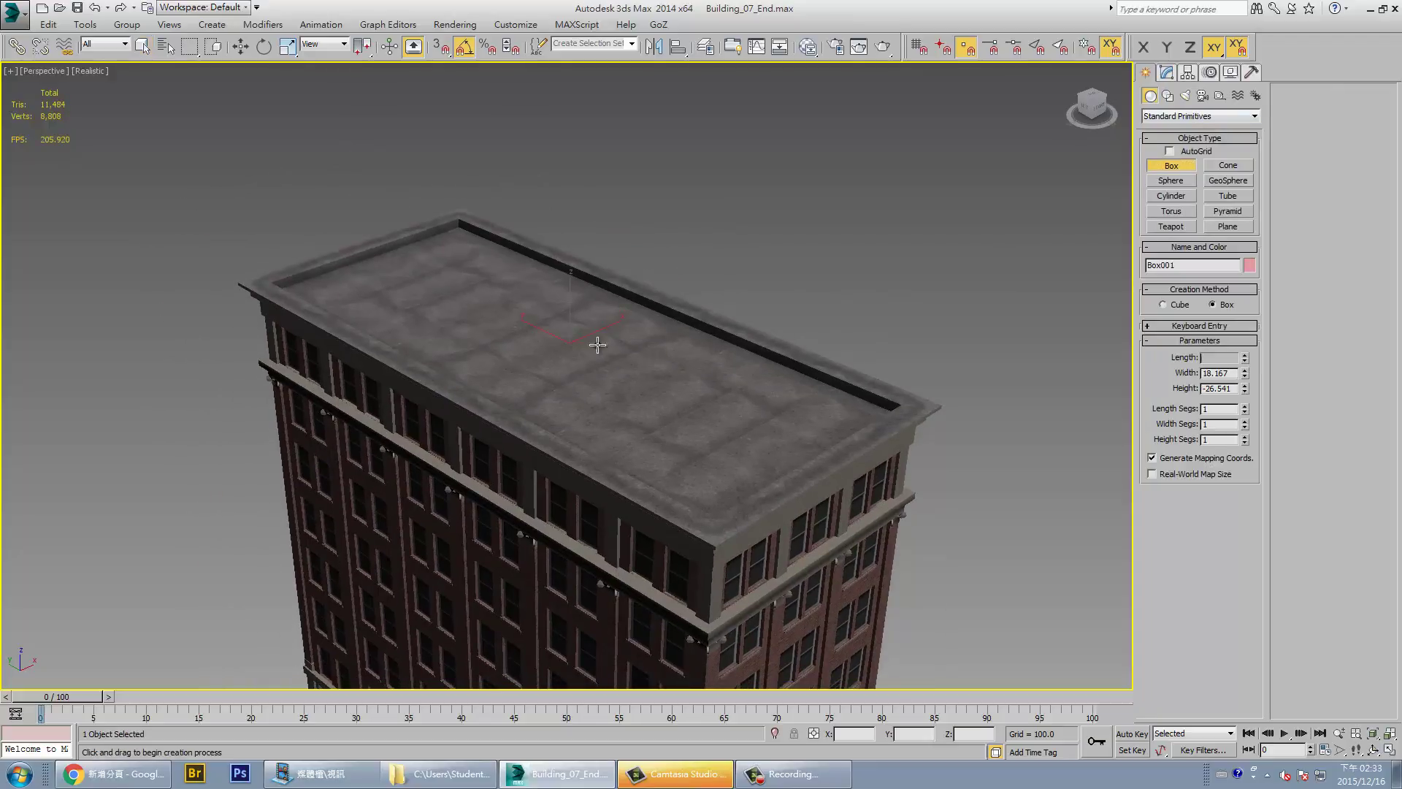
right_click(947, 254)
right_click(877, 279)
Select the roof tile polygons in Polygon mode
left_click(737, 343)
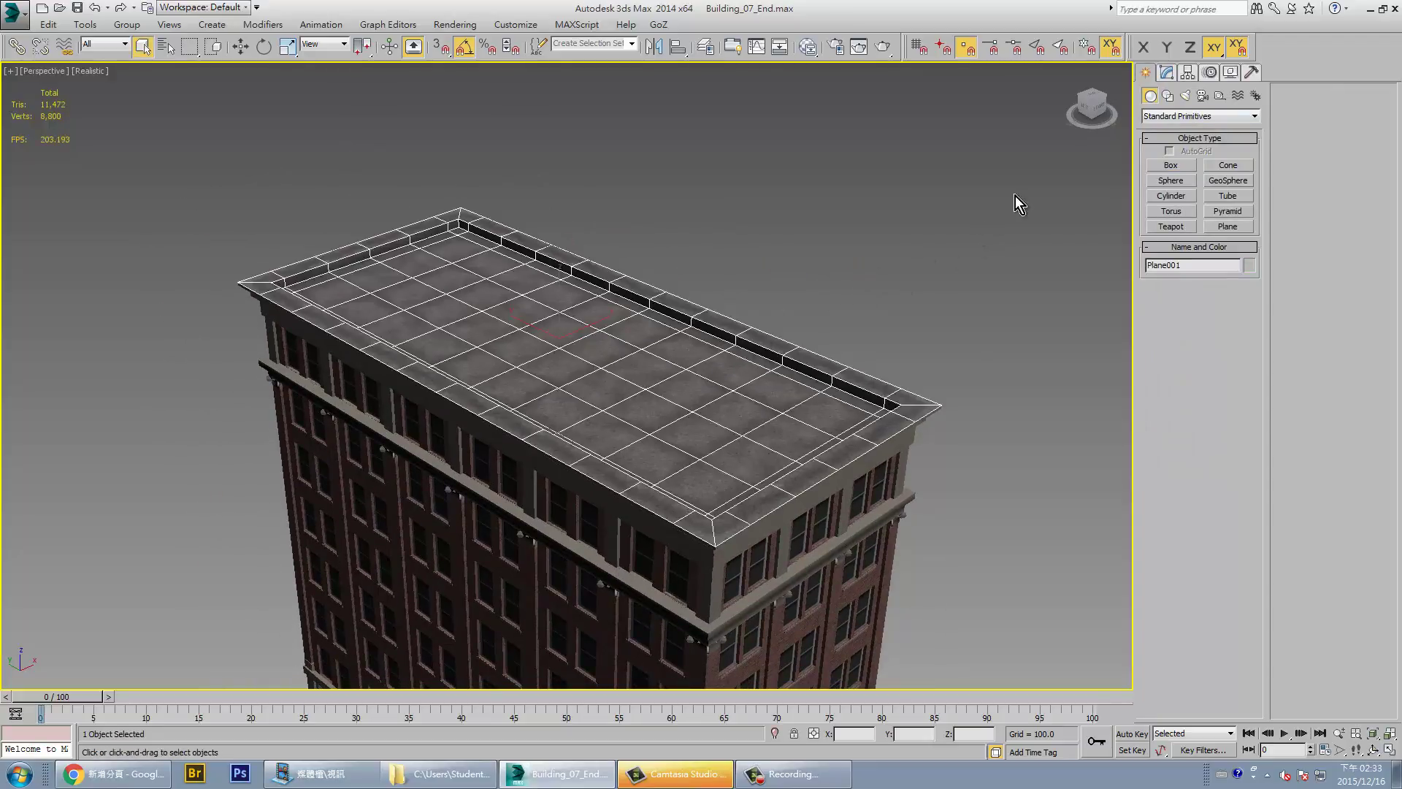
left_click(1166, 72)
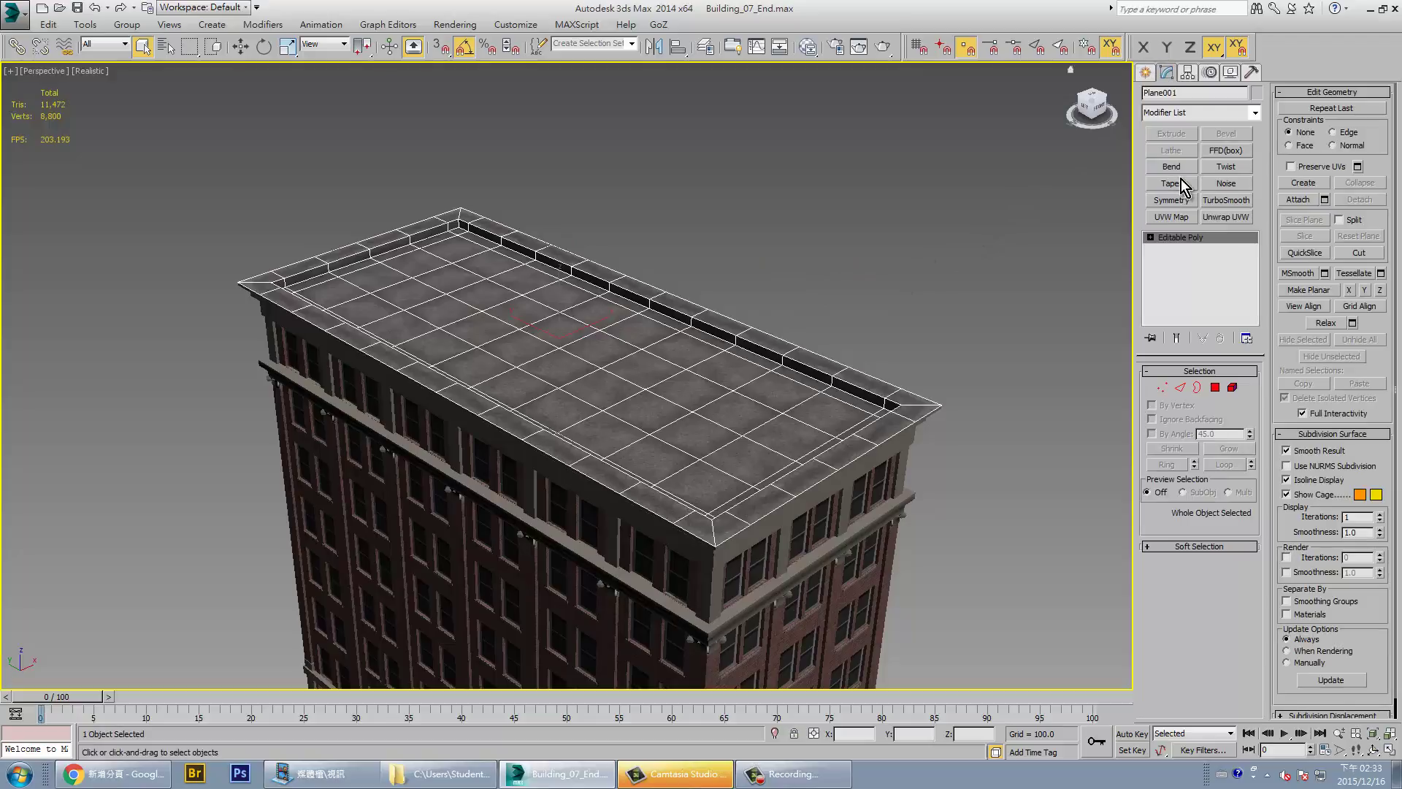
left_click(1215, 387)
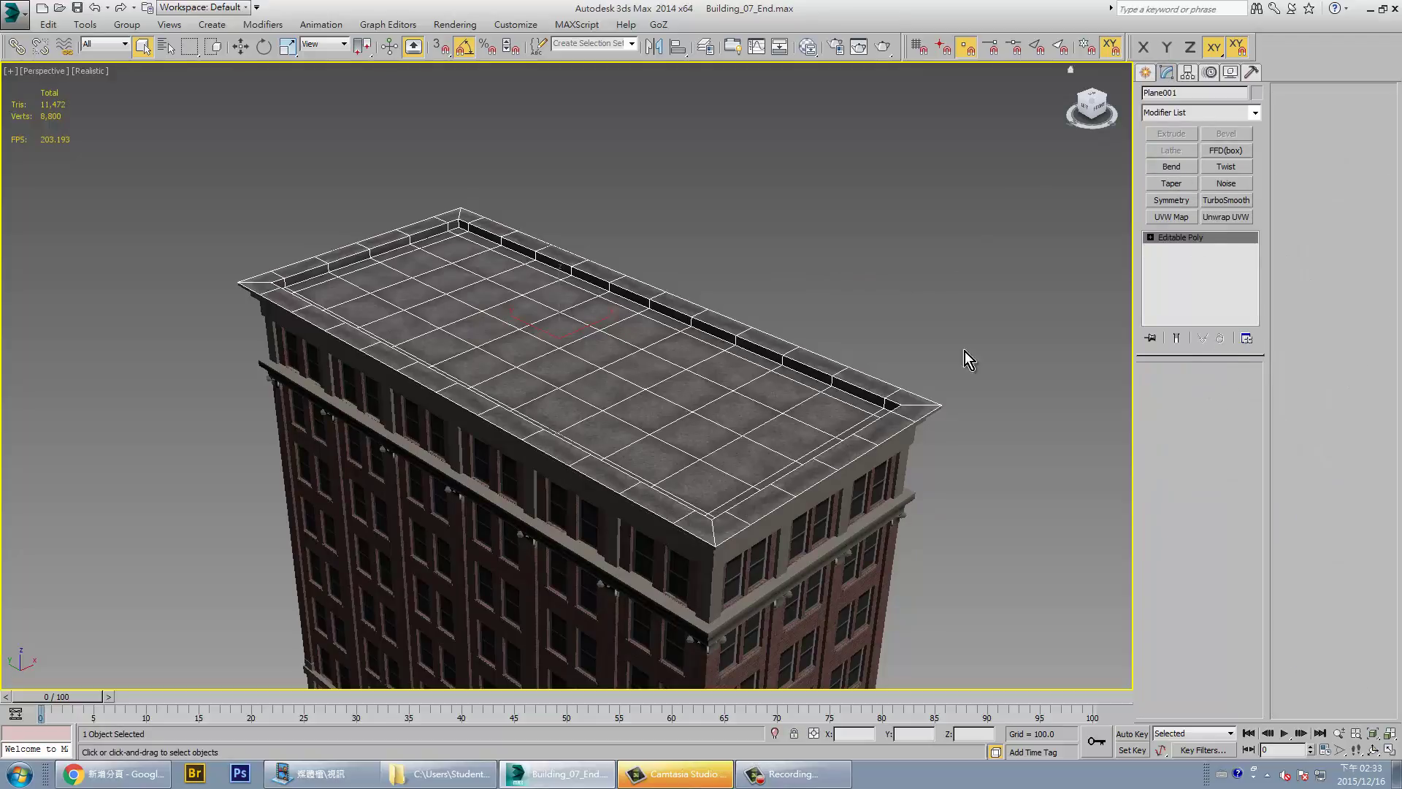
left_click(497, 298)
left_click(446, 305, "ctrl")
left_click(505, 316, "ctrl")
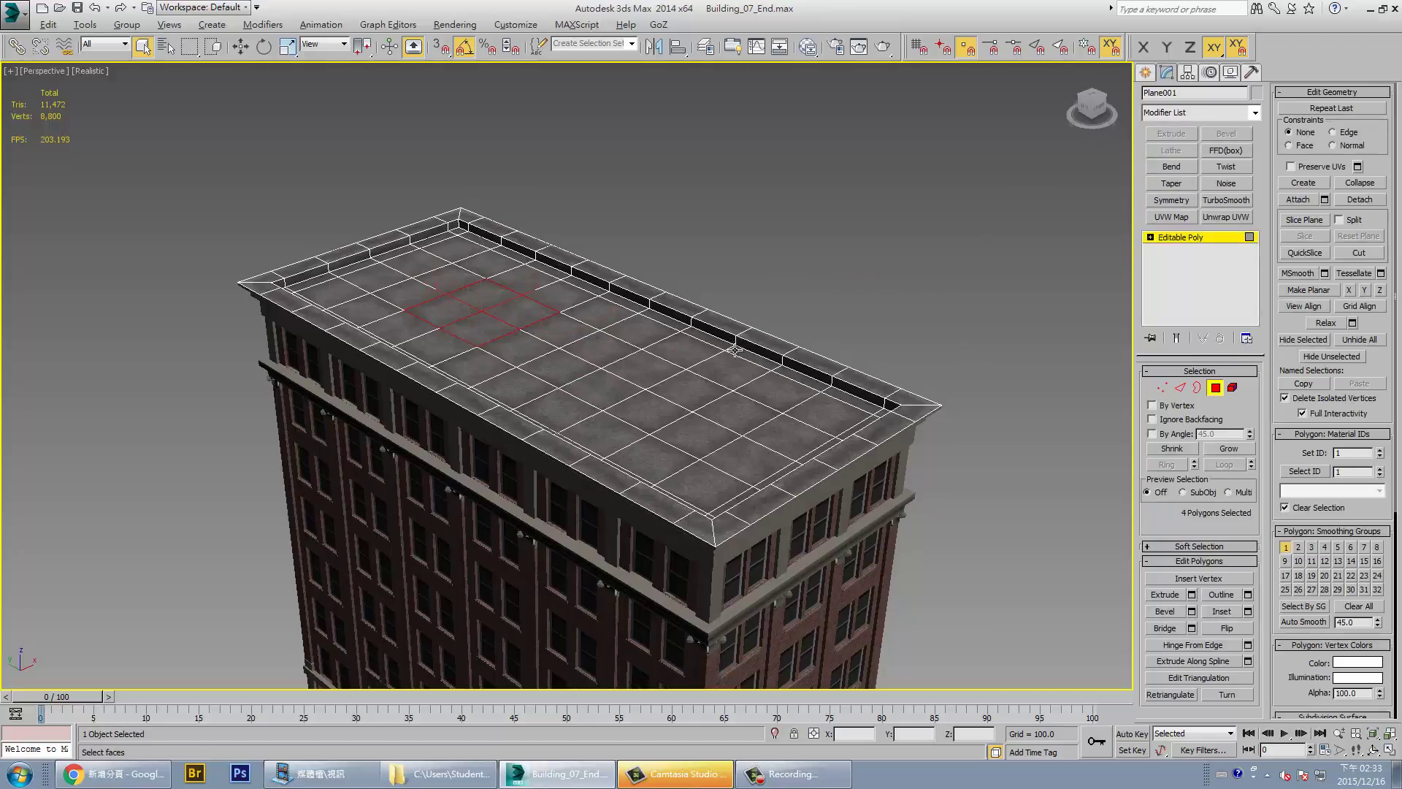
mouse_move(734, 351)
middle_mouse_down("alt")
mouse_move(782, 396)
mouse_move(771, 345)
mouse_move(891, 391)
middle_mouse_up("alt")
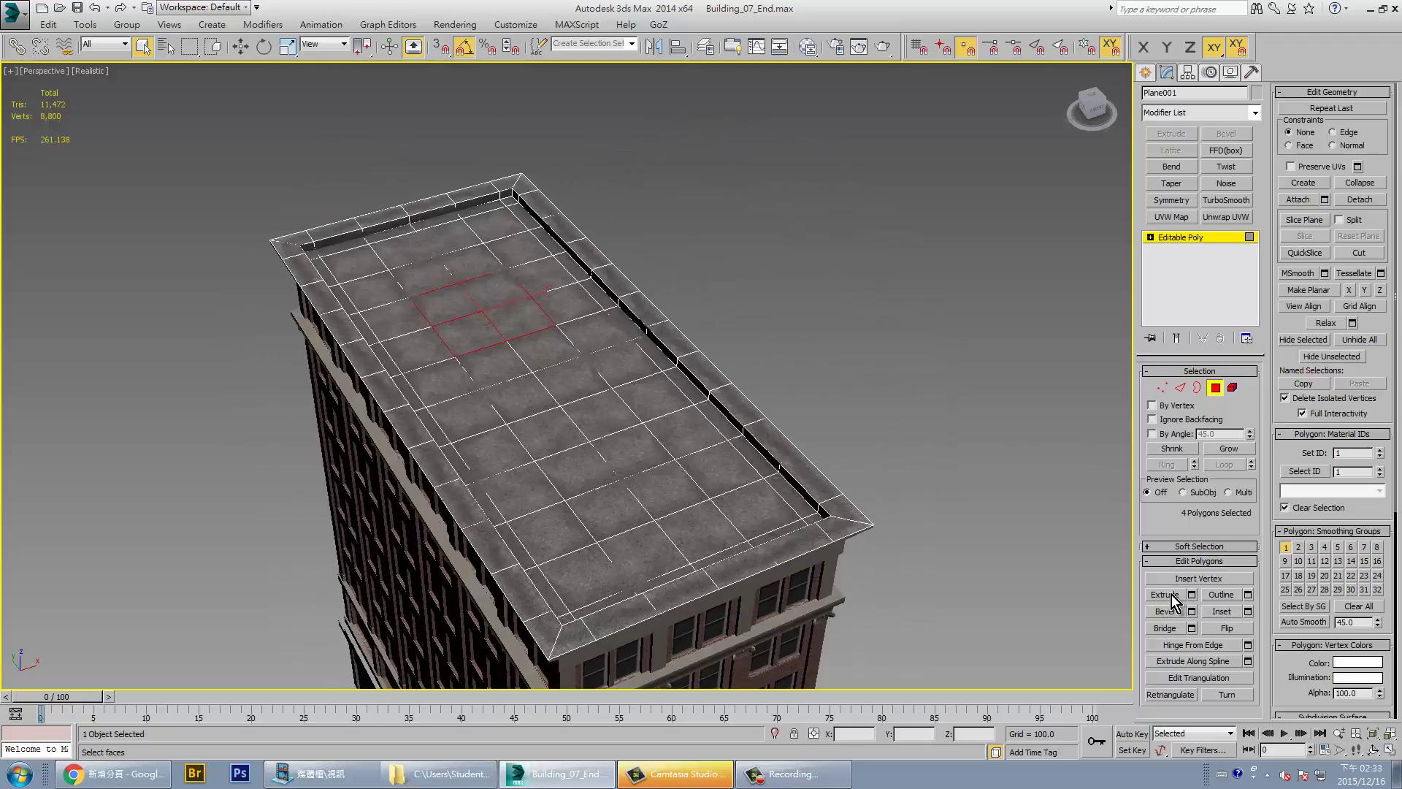
Extrude the four roof tiles into a short block and raise it up on Z
left_click(1171, 595)
left_click_drag(506, 291, 567, 3)
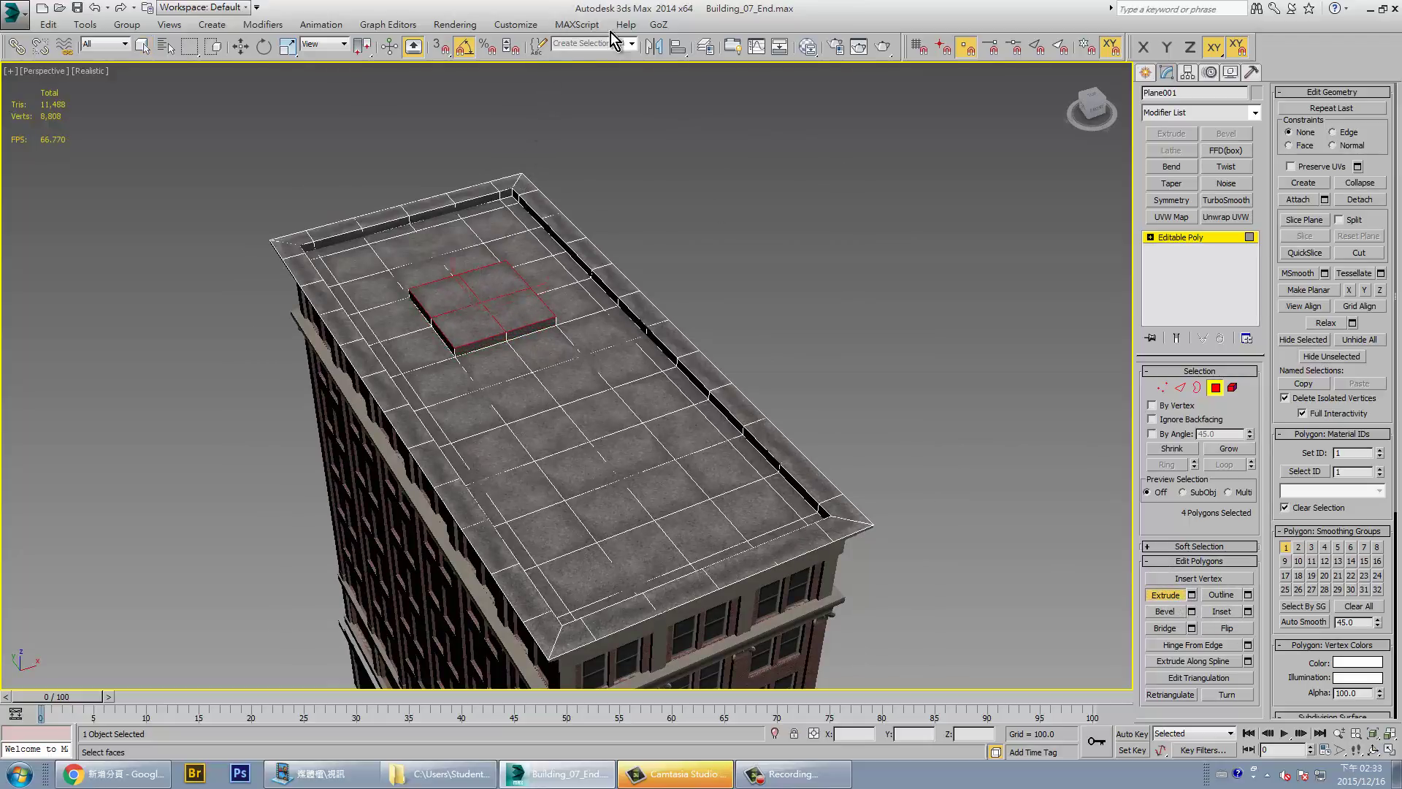
key("ctrl+z")
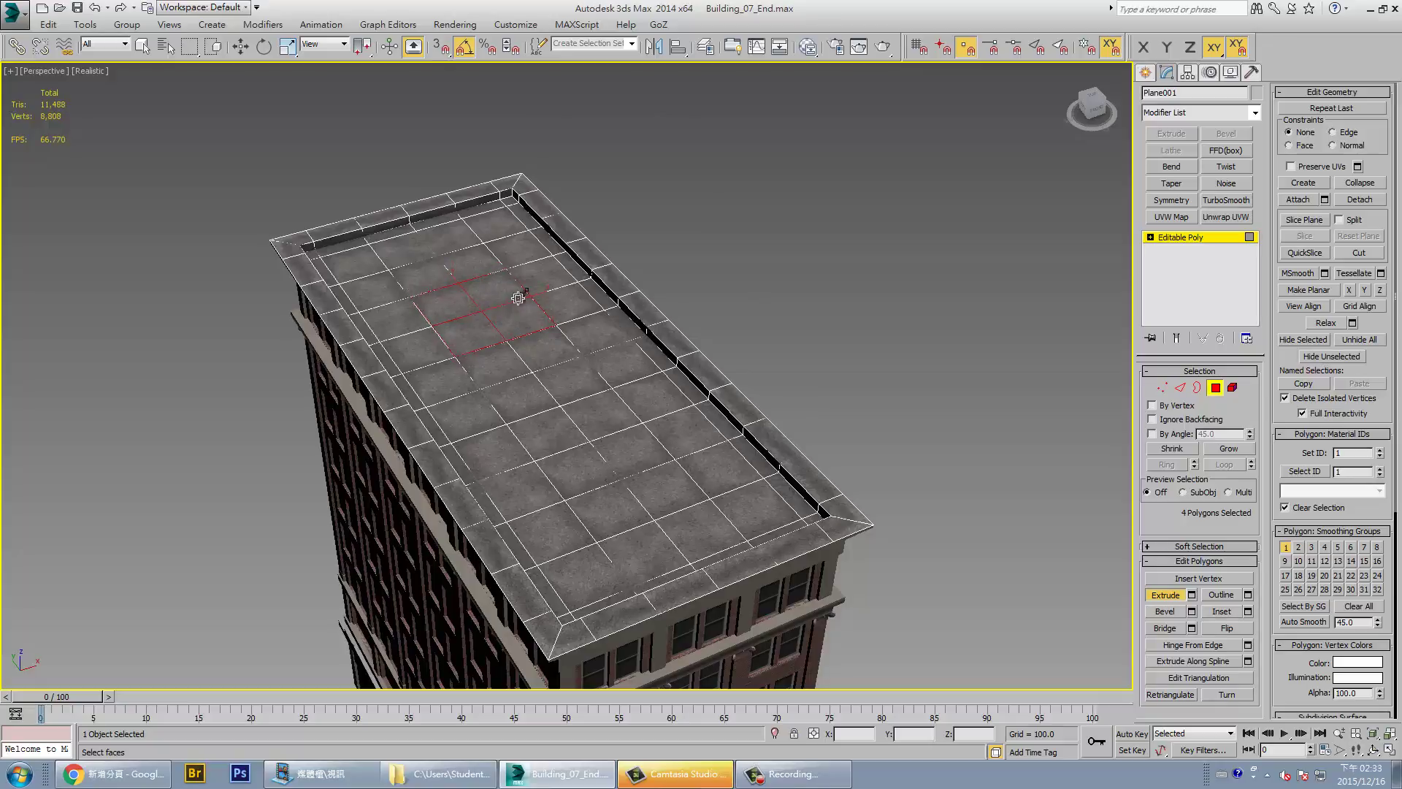
left_click_drag(519, 298, 816, 63)
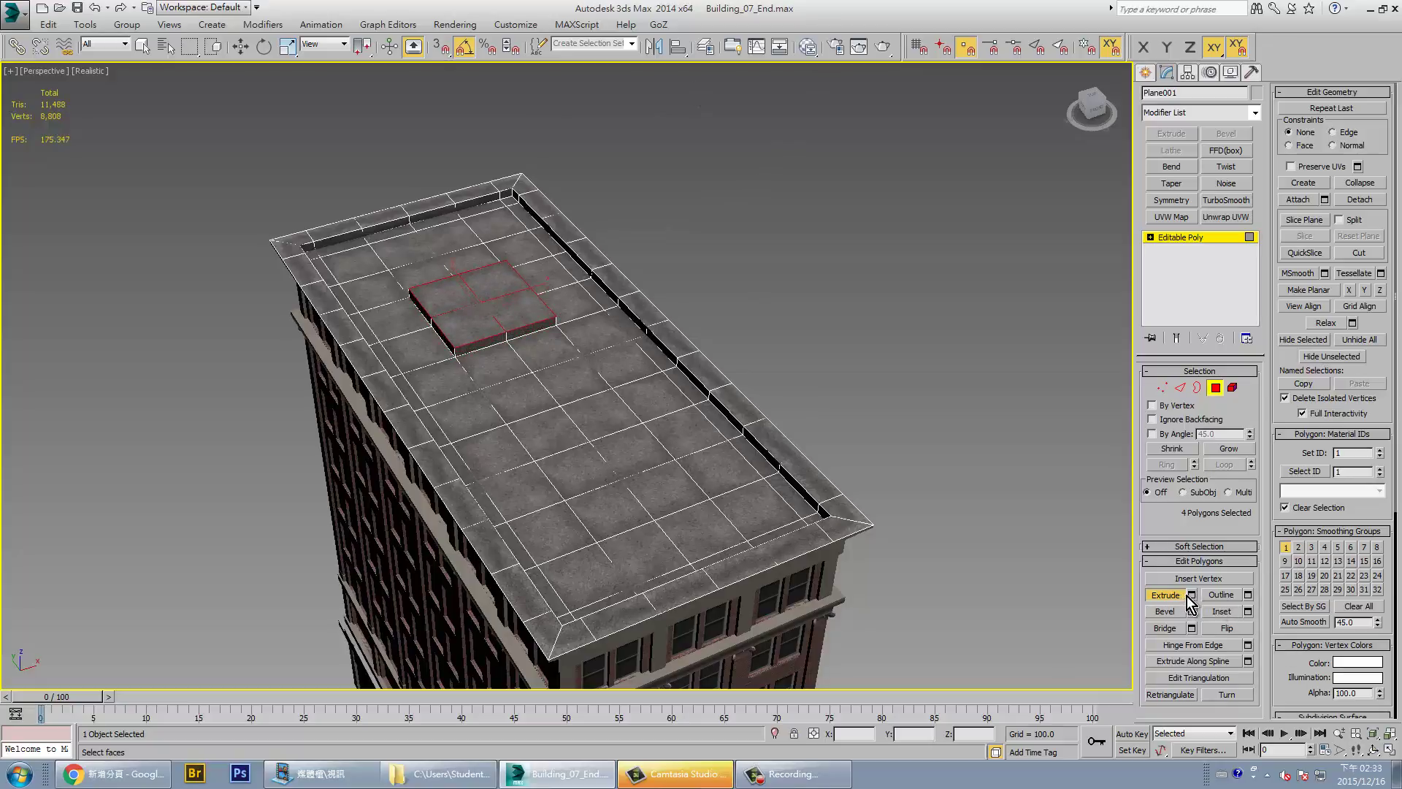
key("w")
middle_click_drag(742, 424, 494, 278, "alt")
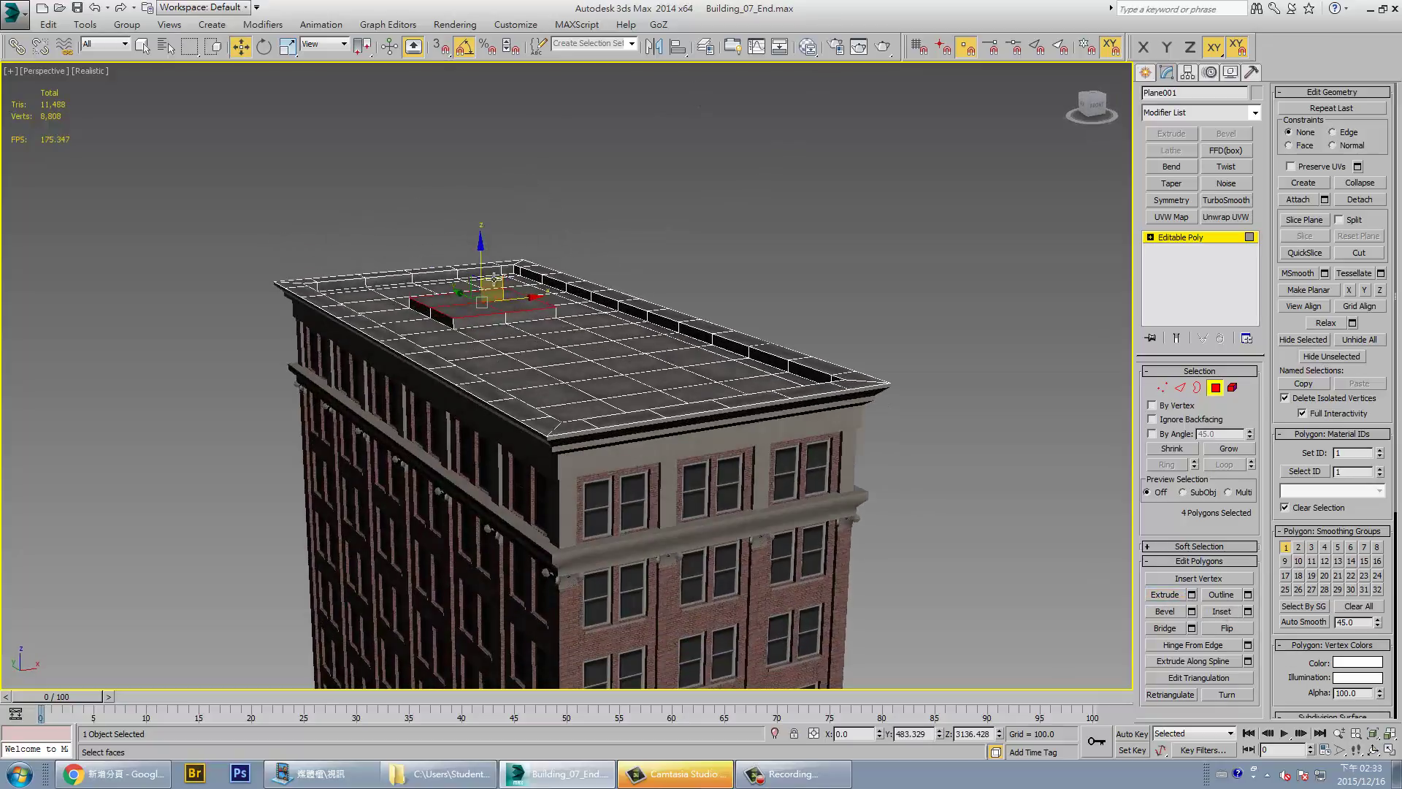
left_click_drag(474, 263, 484, 247)
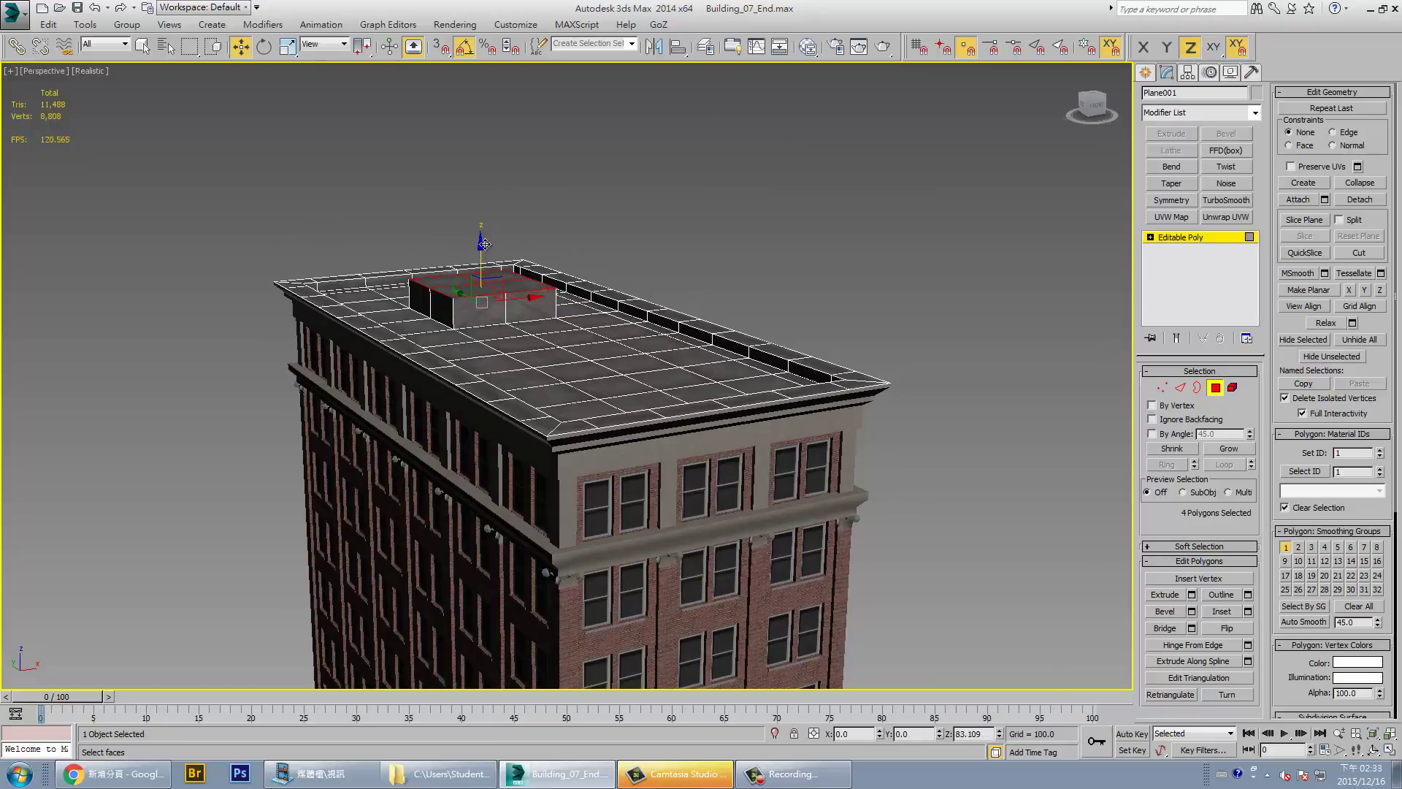
mouse_move(485, 244)
middle_mouse_down("alt")
mouse_move(832, 307)
mouse_move(712, 356)
middle_mouse_up("alt")
middle_click_drag(643, 340, 506, 264, "alt")
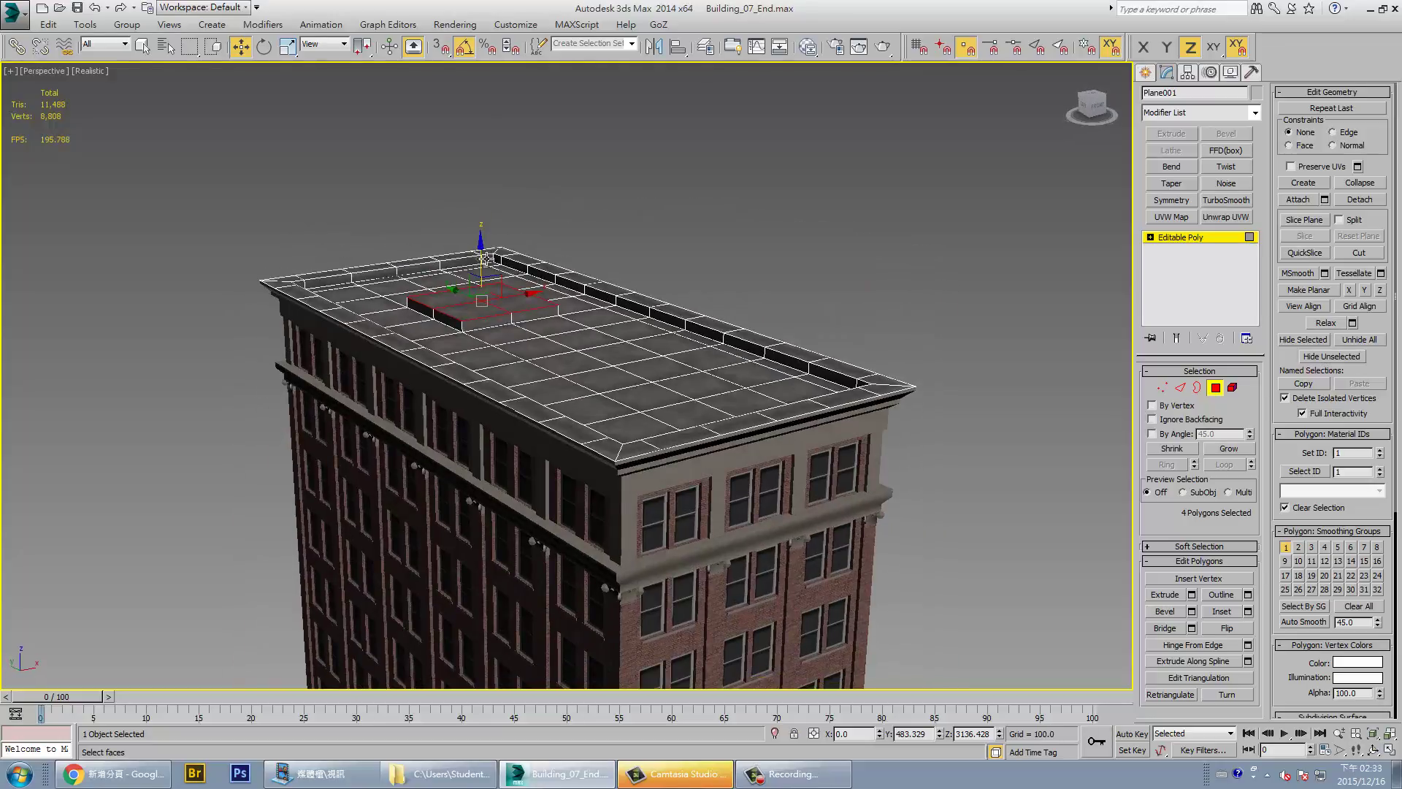
left_click_drag(484, 257, 483, 241)
mouse_move(484, 241)
middle_mouse_down("alt")
mouse_move(693, 363)
mouse_move(1159, 427)
middle_mouse_up("alt")
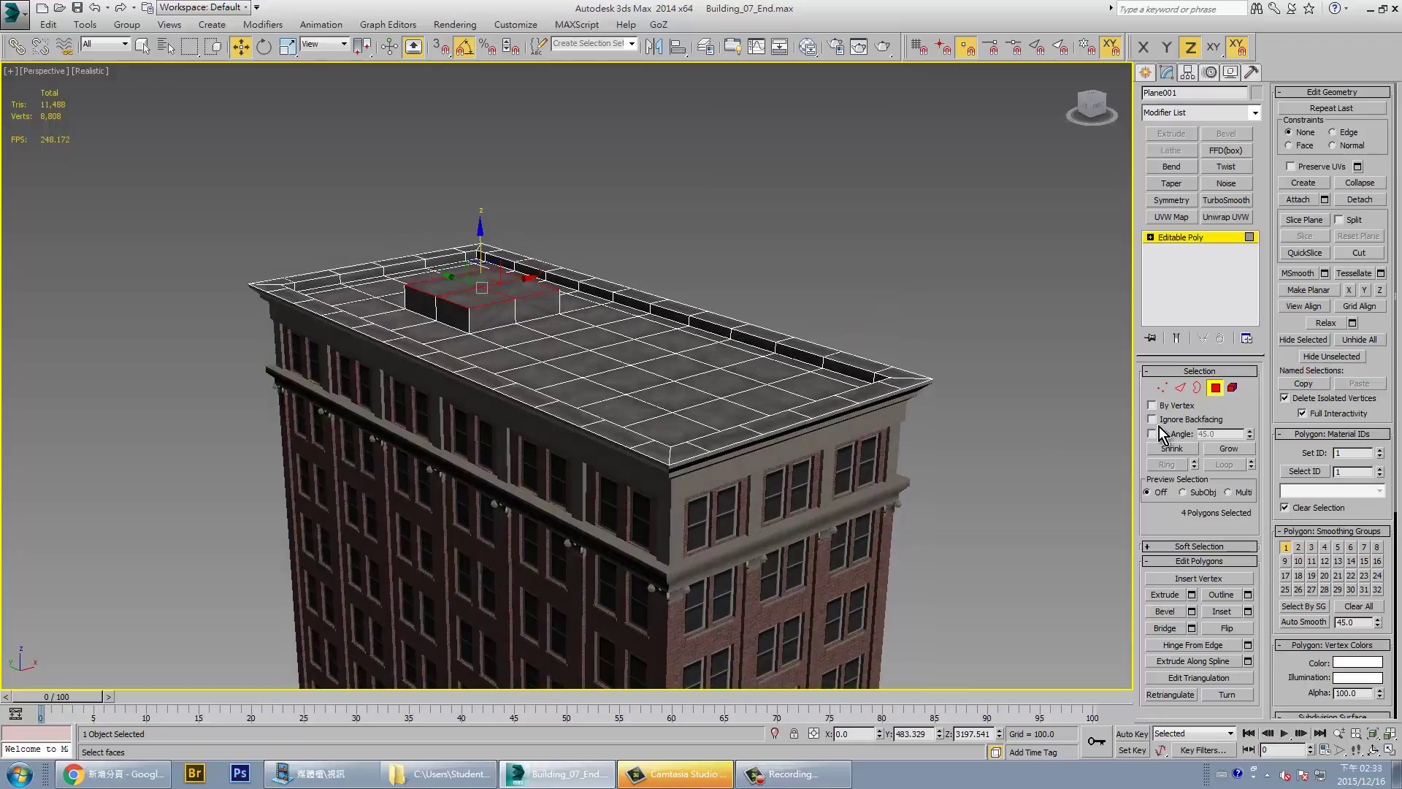
Add an Unwrap UVW modifier to the roof and open its UV editor
left_click(1209, 390)
scroll(534, 392, "up", 5)
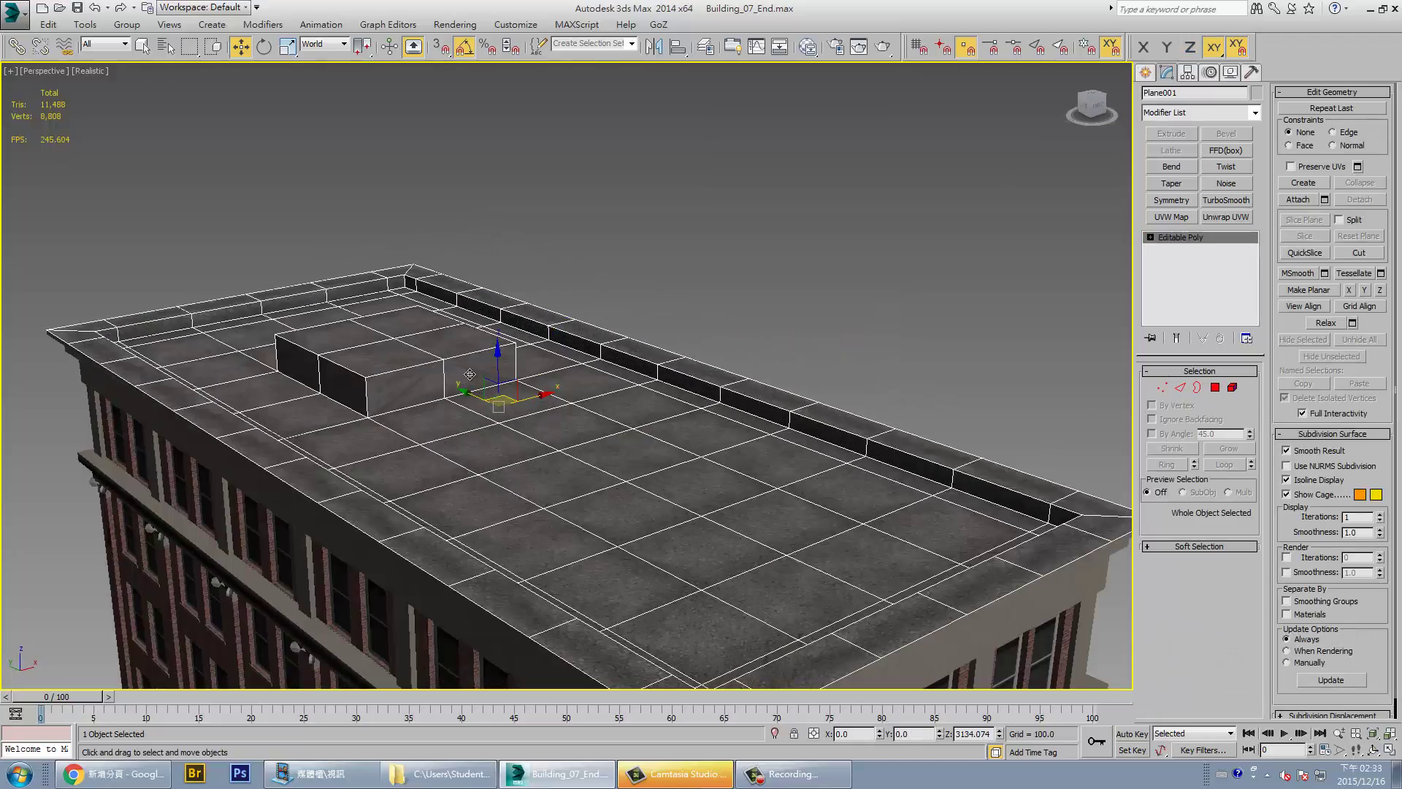
left_click(1227, 217)
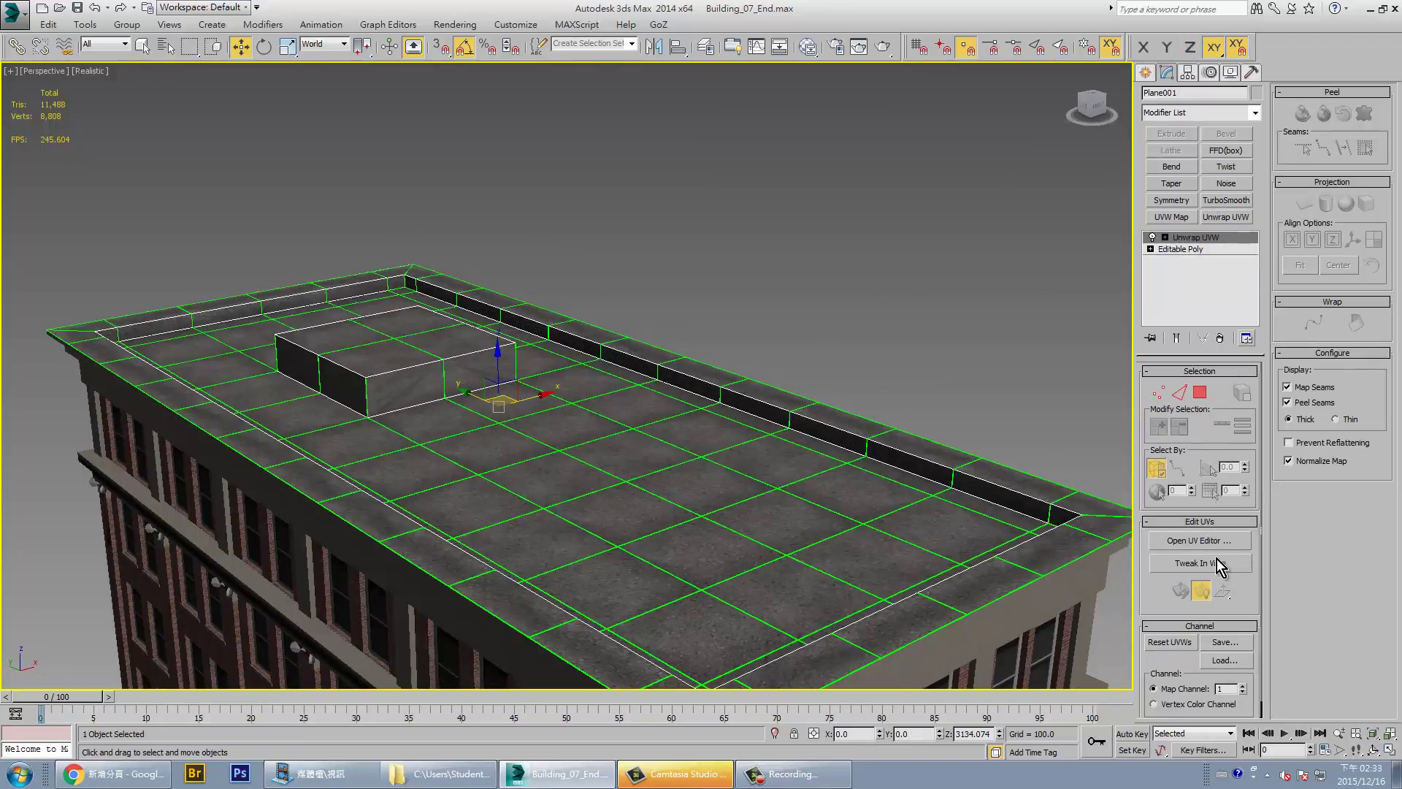
left_click(1209, 540)
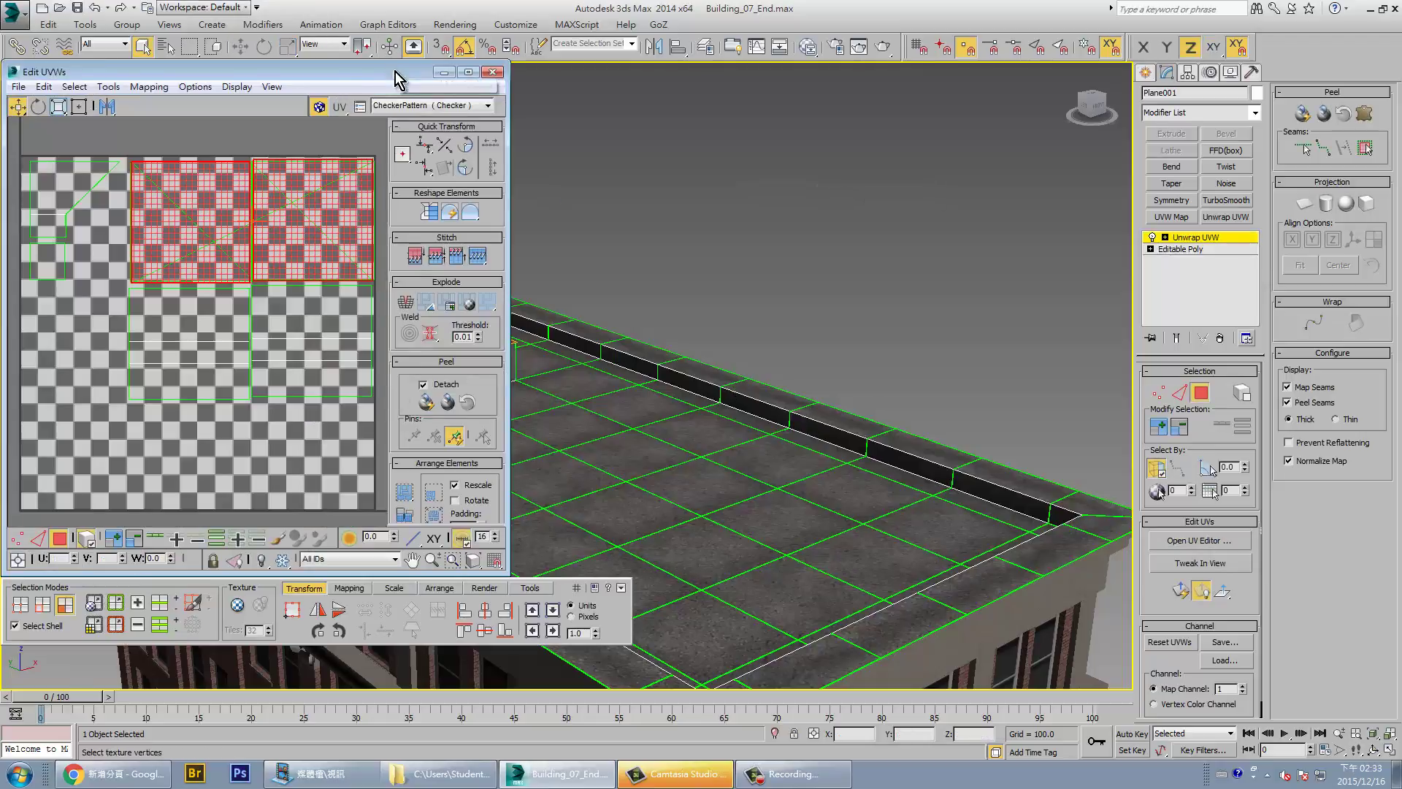
Select the block's horizontal side-face strip and move it to the bottom of UV space
left_click_drag(396, 66, 1061, 76)
left_click(482, 373)
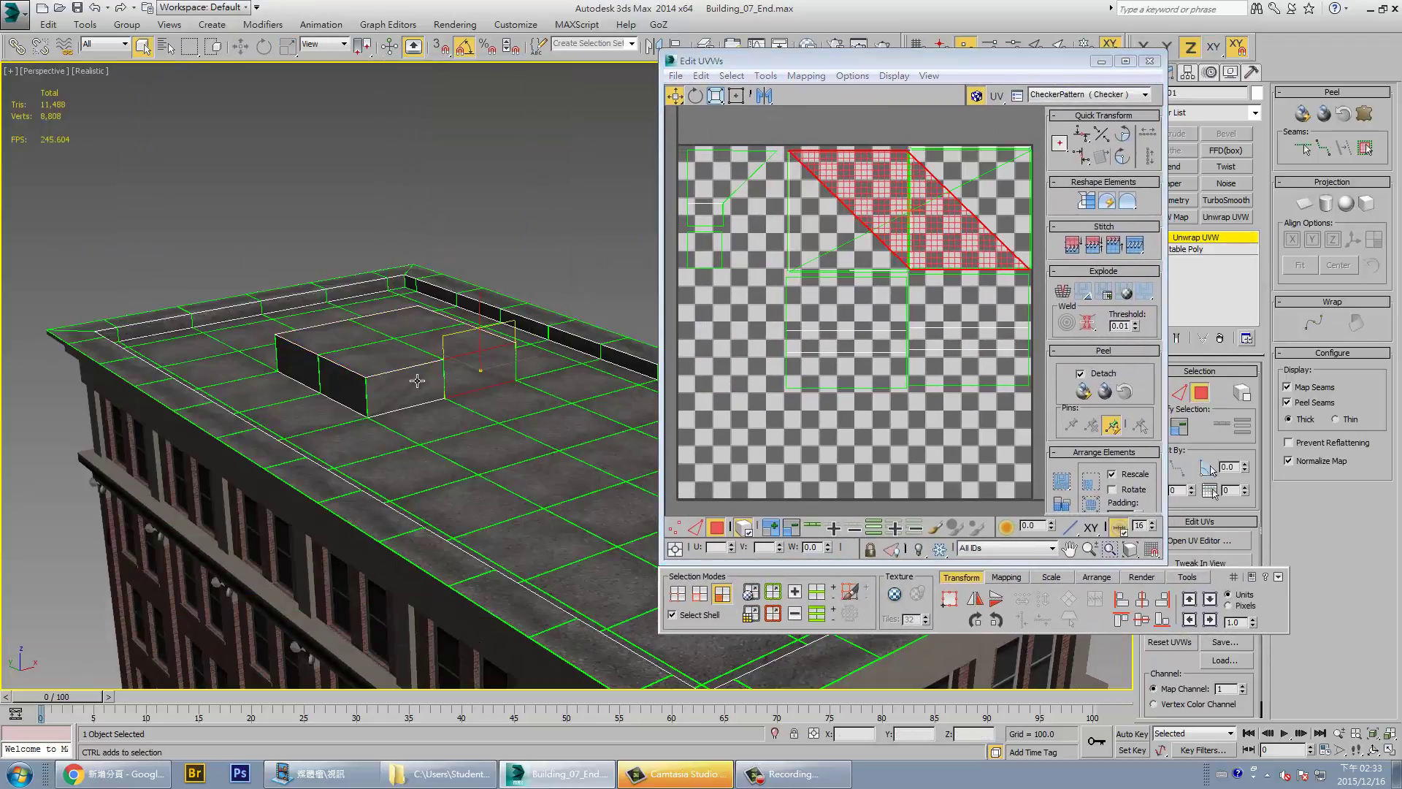
mouse_move(417, 381)
middle_mouse_down("alt")
mouse_move(520, 335)
mouse_move(469, 351)
mouse_move(486, 365)
middle_mouse_up("alt")
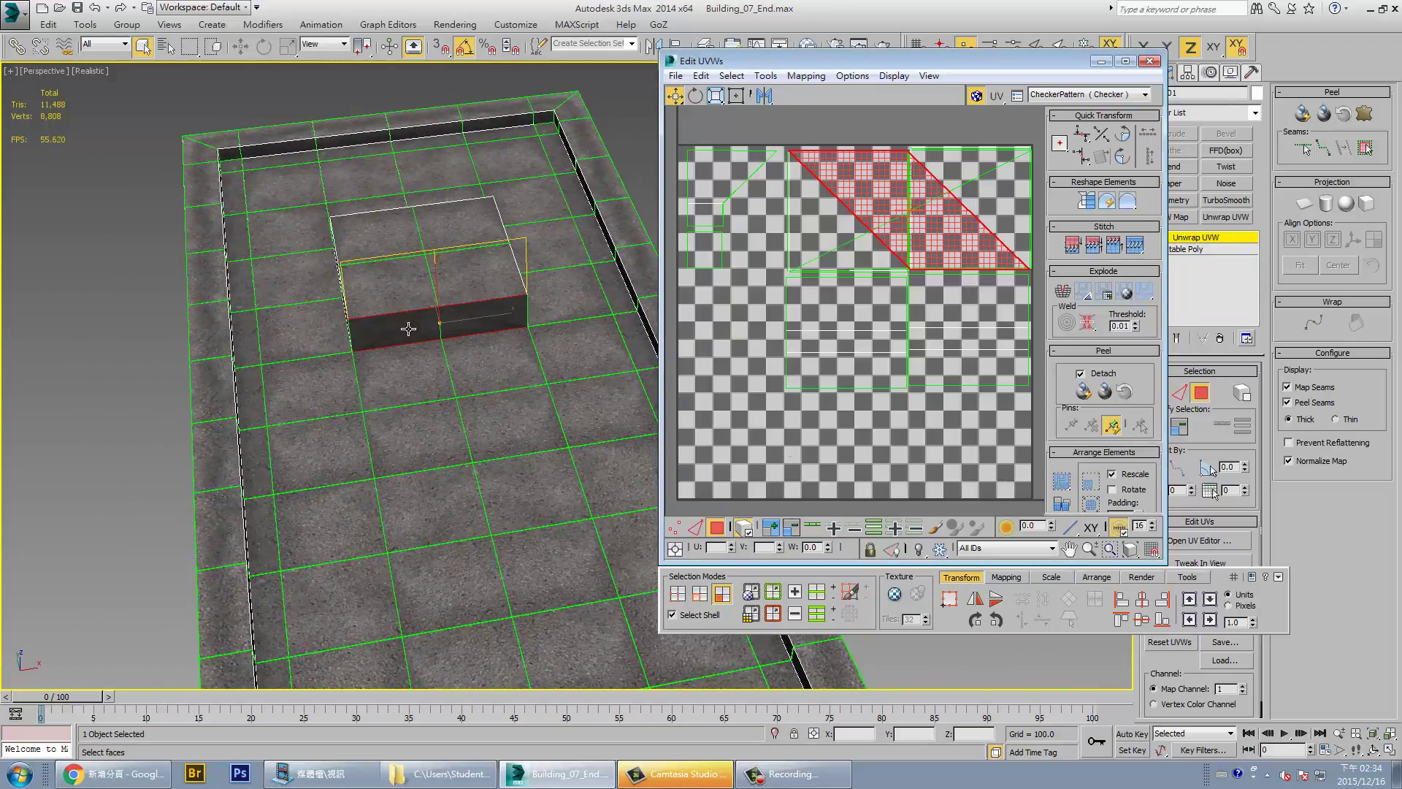
left_click_drag(1049, 68, 876, 74)
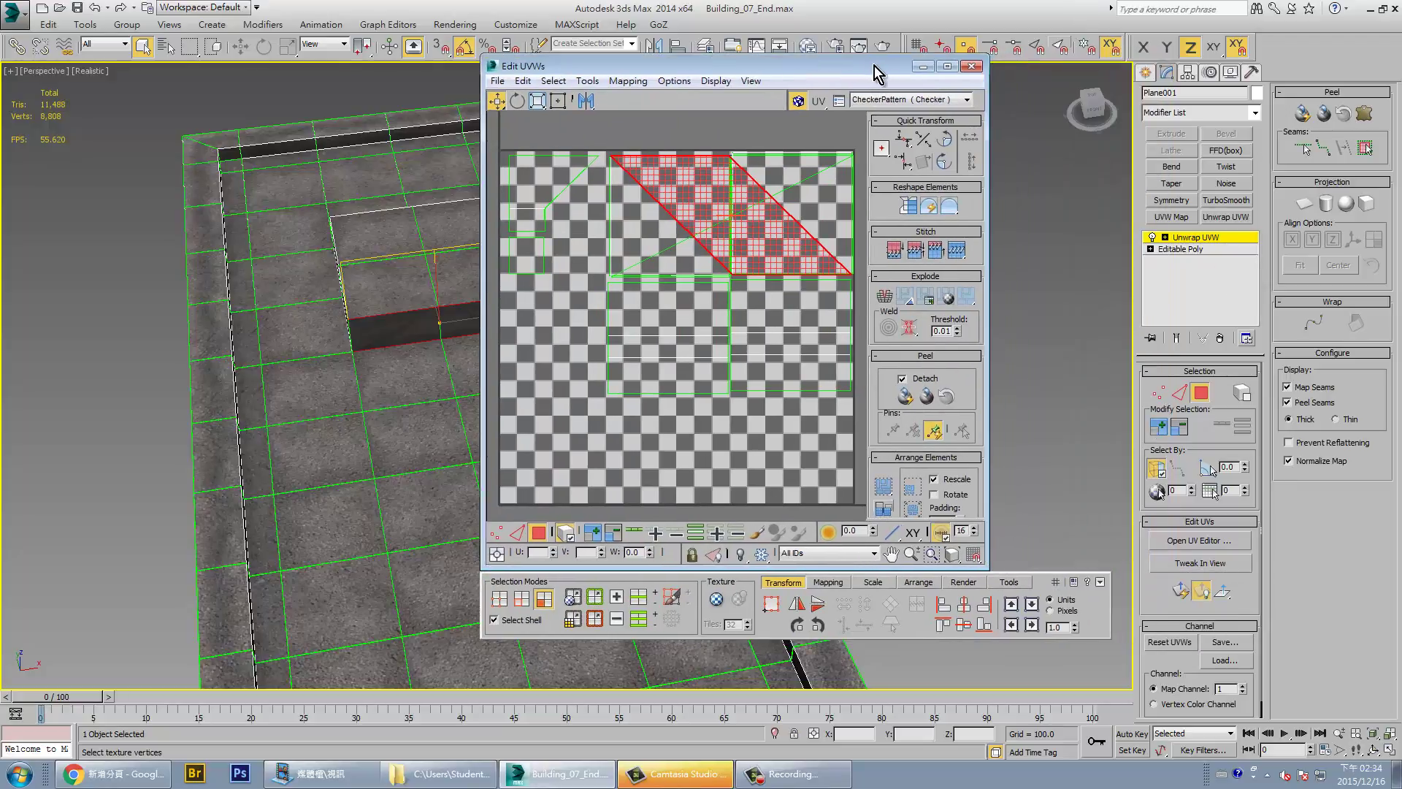
left_click(789, 356)
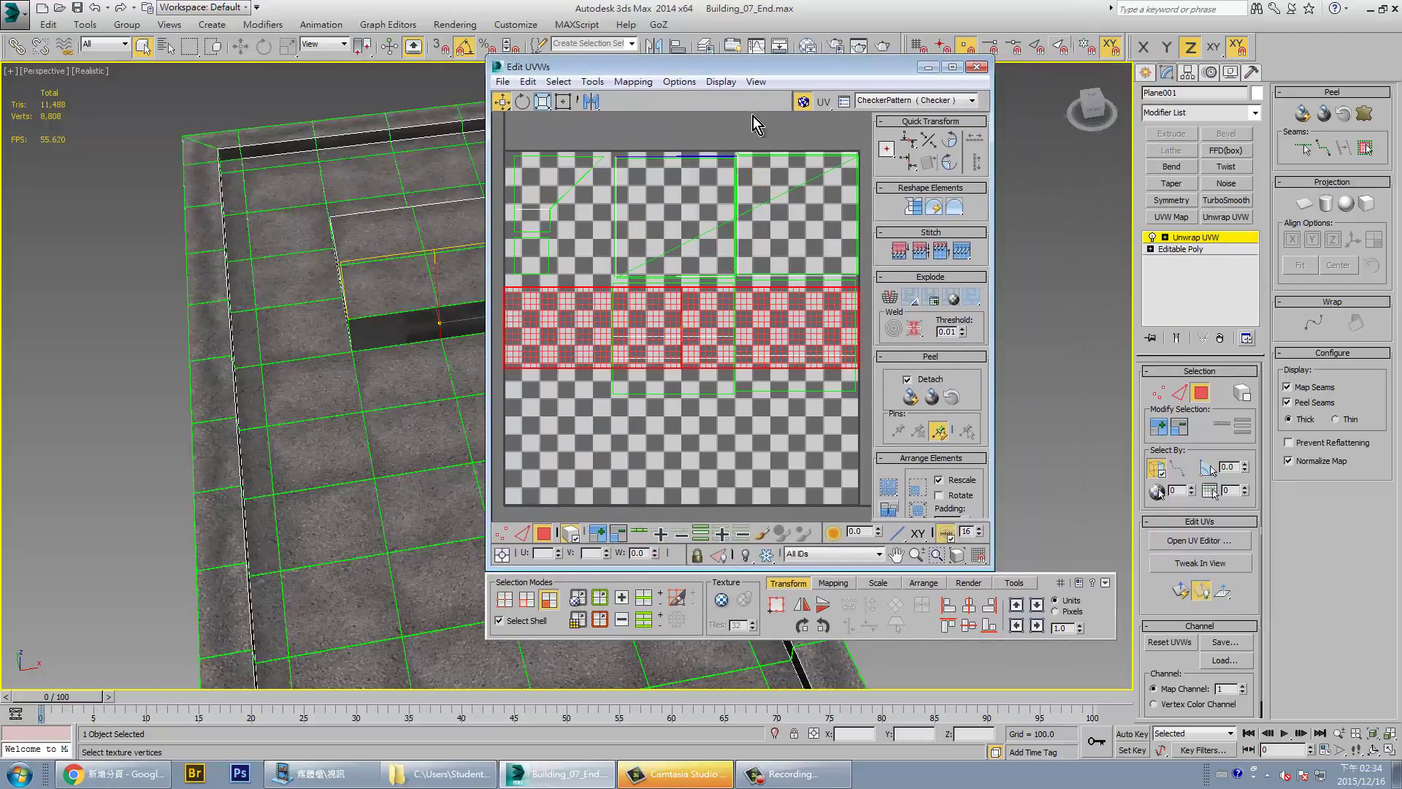
left_click_drag(760, 75, 1020, 72)
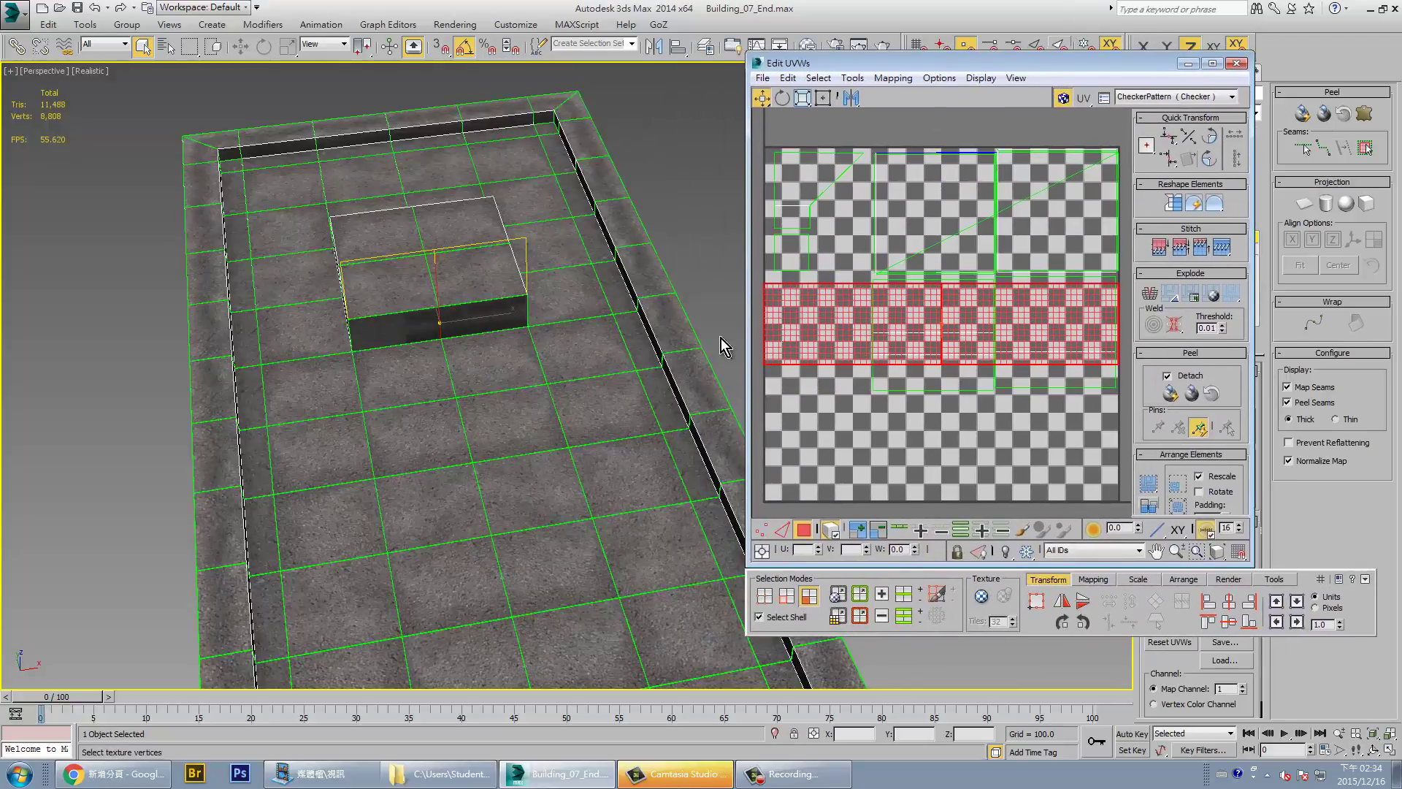
left_click_drag(1030, 340, 1021, 475)
Scale the strip narrower, shift its right block left, and select the box's front face
middle_click_drag(504, 407, 502, 366)
left_click(953, 460)
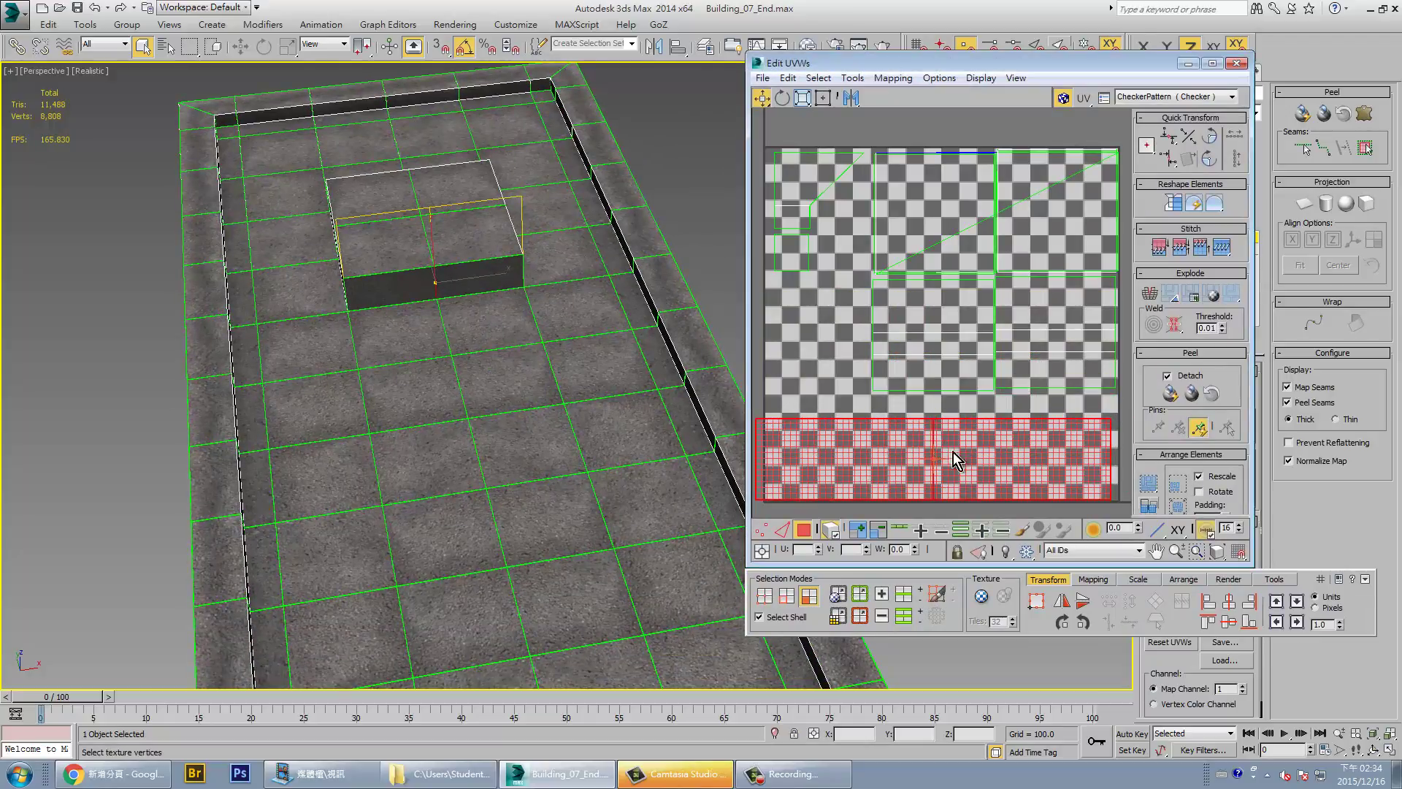
mouse_move(1088, 445)
left_mouse_down()
mouse_move(1051, 441)
mouse_move(1073, 421)
left_mouse_up()
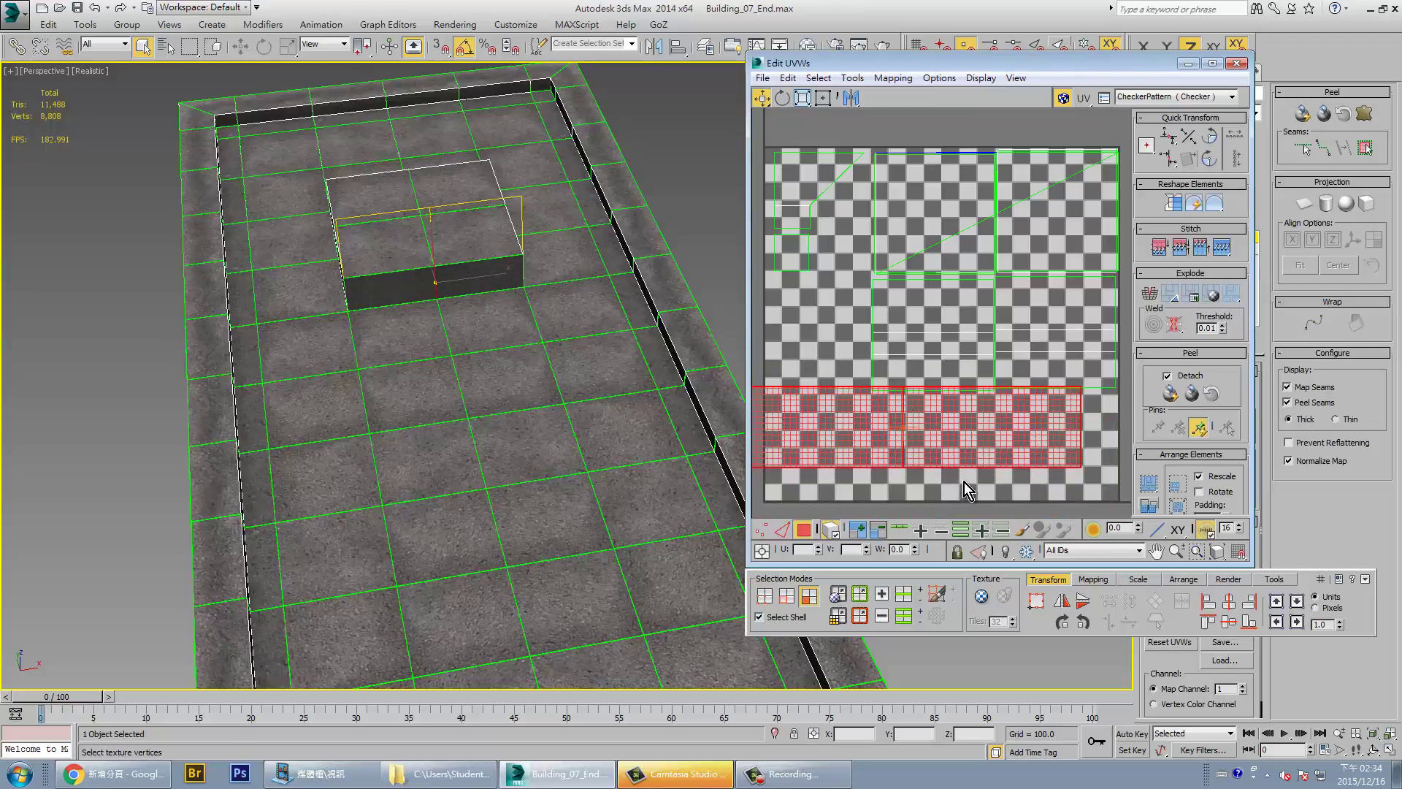
left_click(1036, 472)
left_click_drag(1022, 450, 1020, 453)
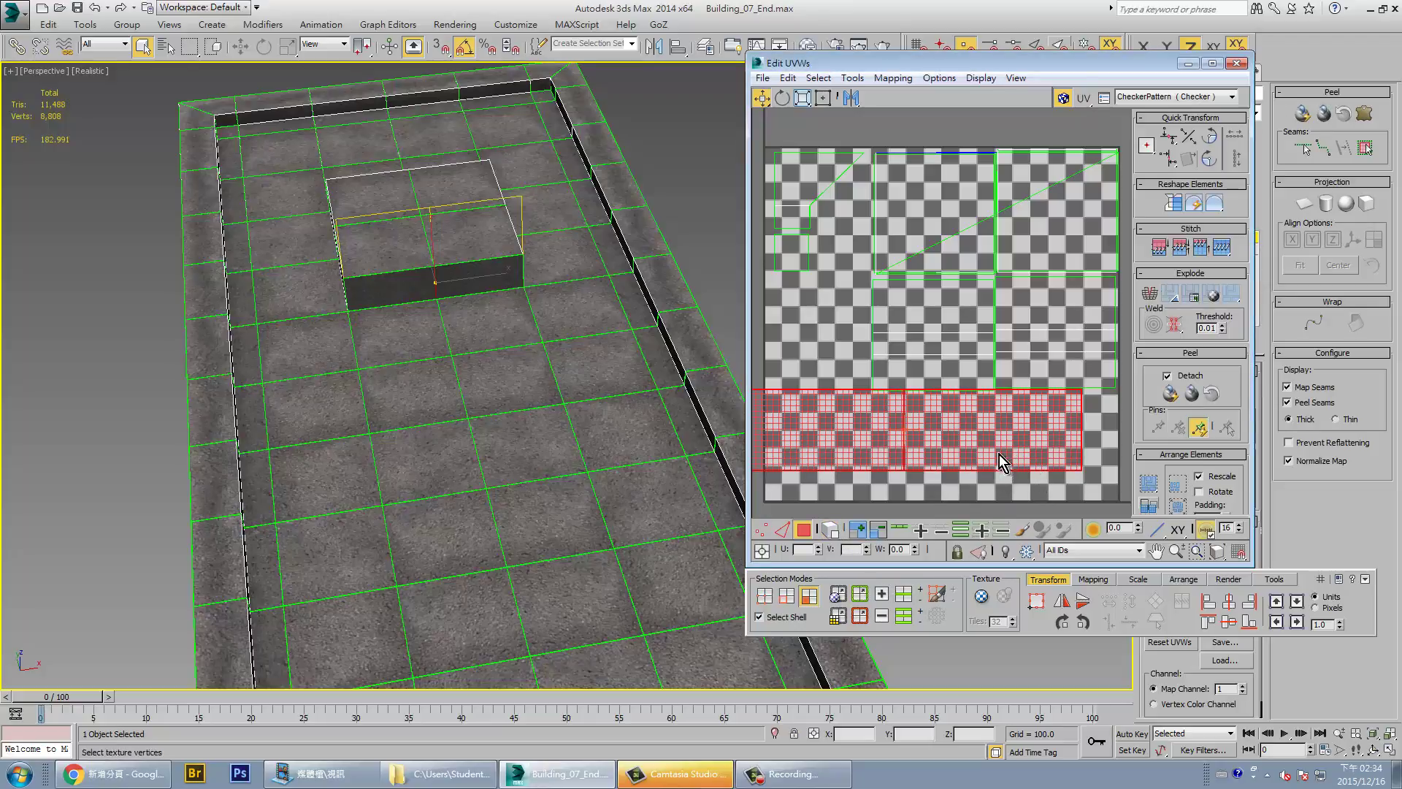
left_click(988, 460)
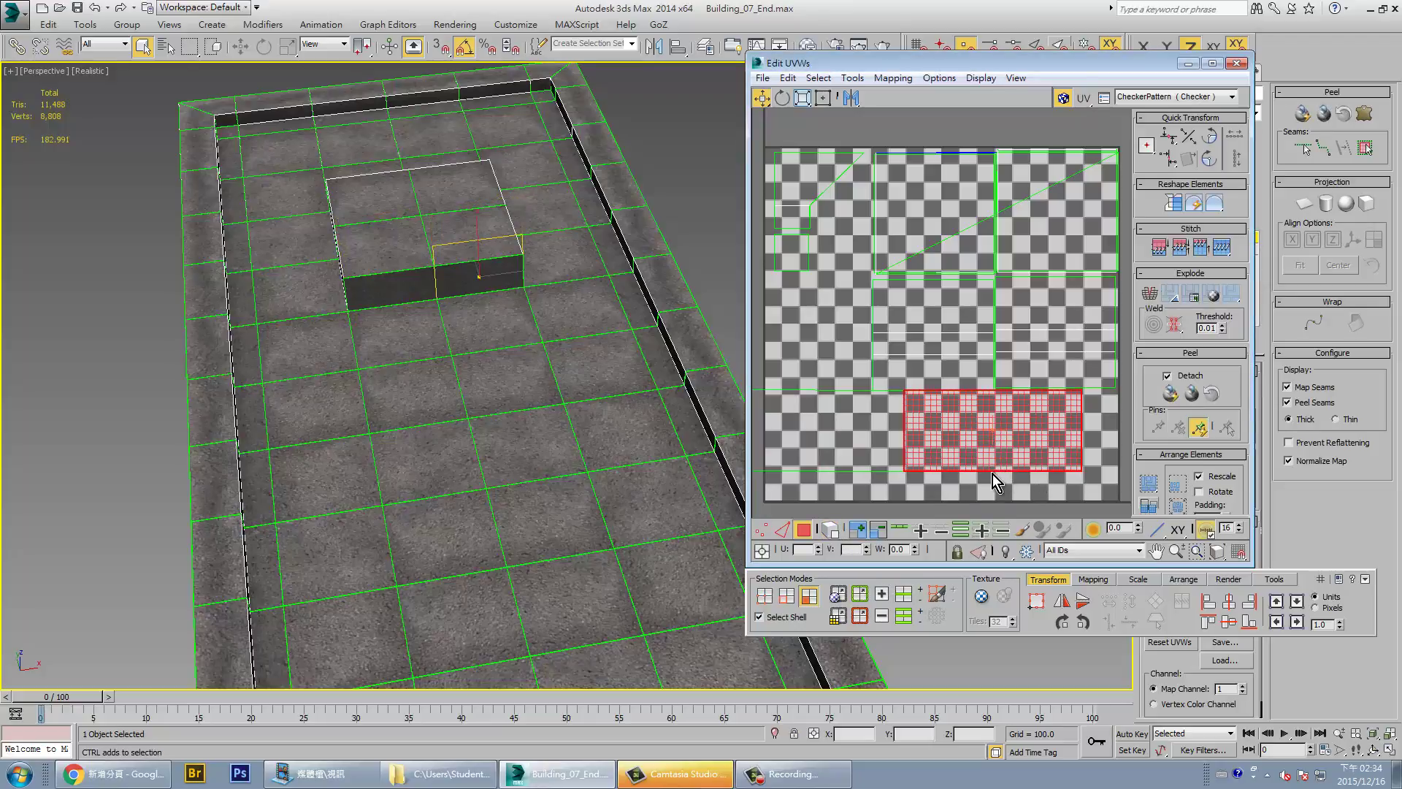
left_click_drag(1001, 441, 825, 442)
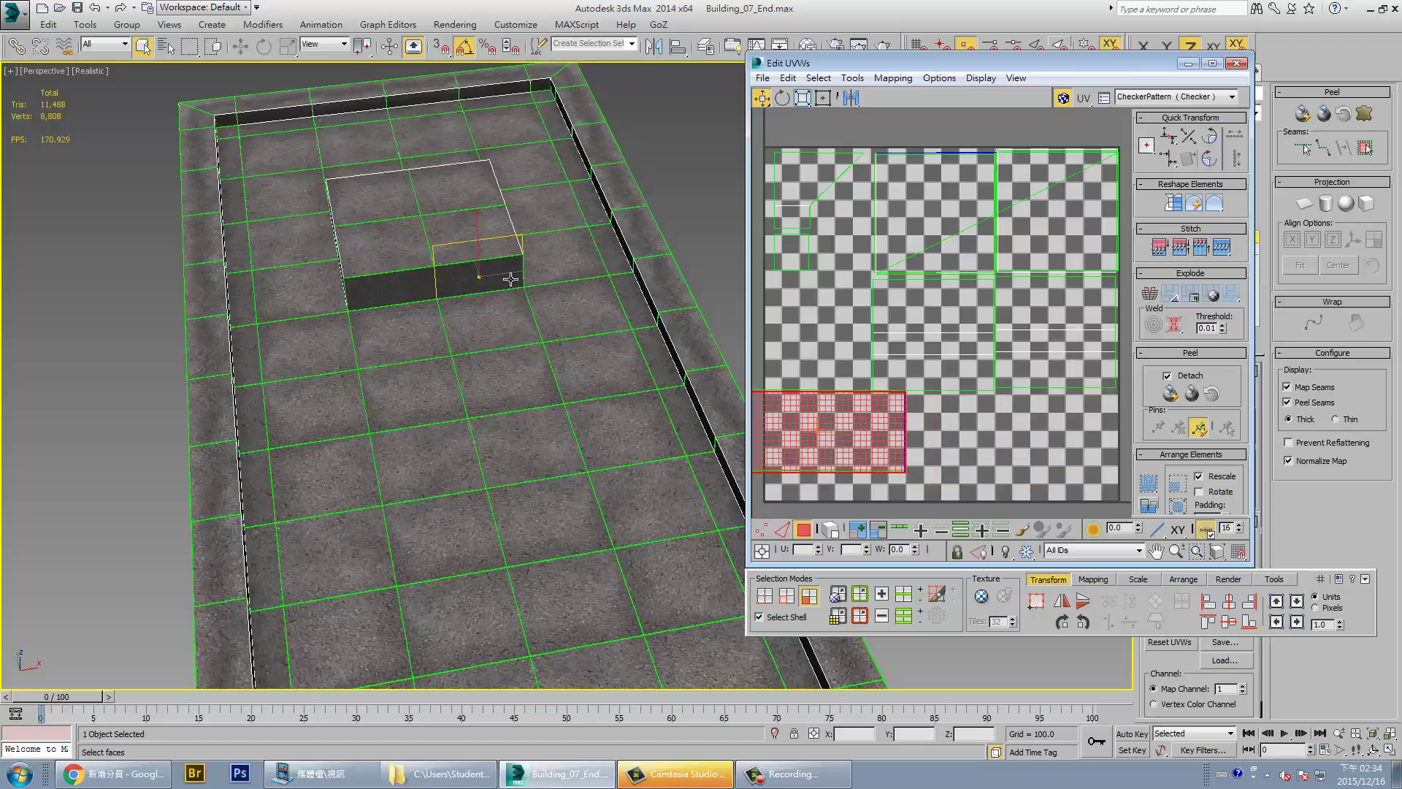
middle_click_drag(510, 279, 666, 300, "alt")
left_click(411, 322)
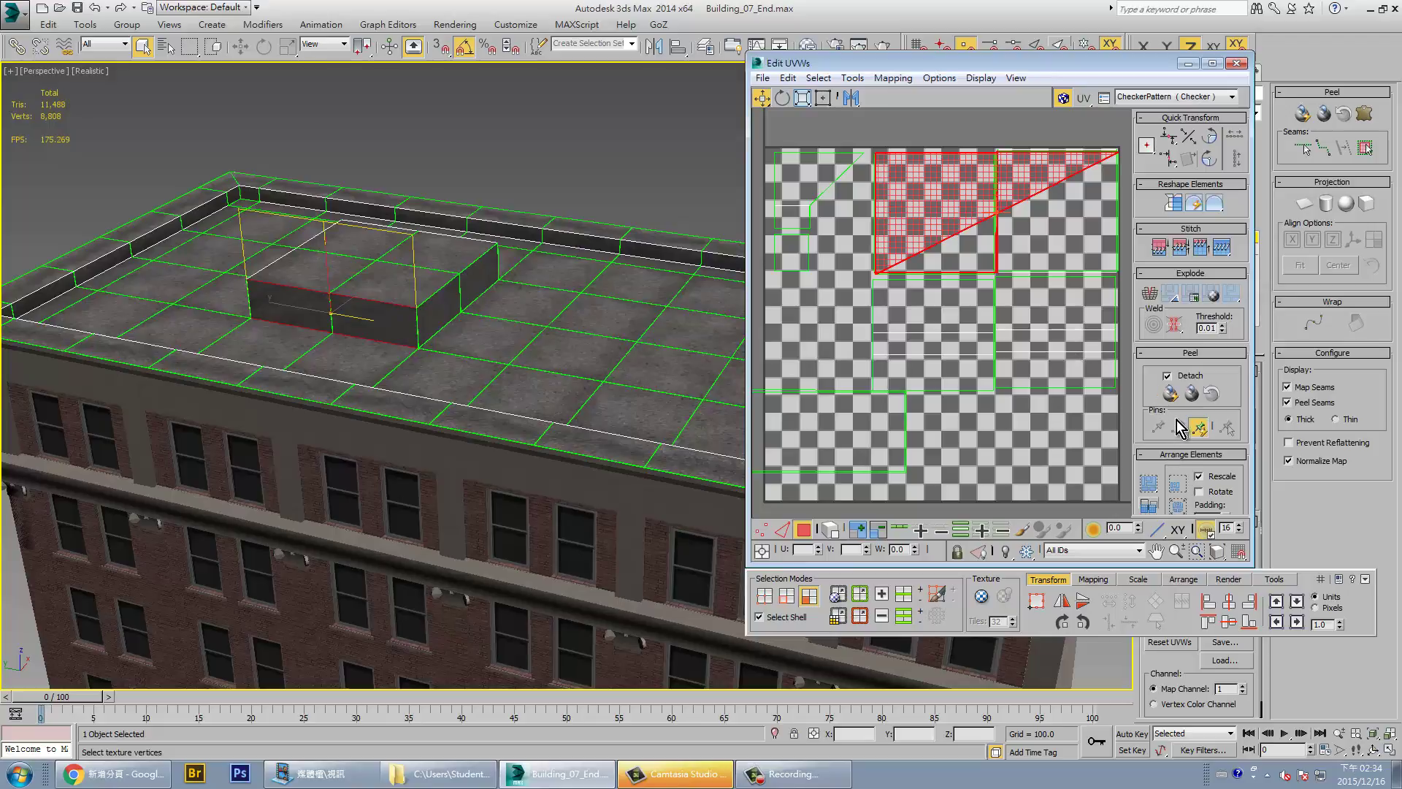
Peel and planar-map the front face into a flat UV strip, moving it down
left_click(1302, 114)
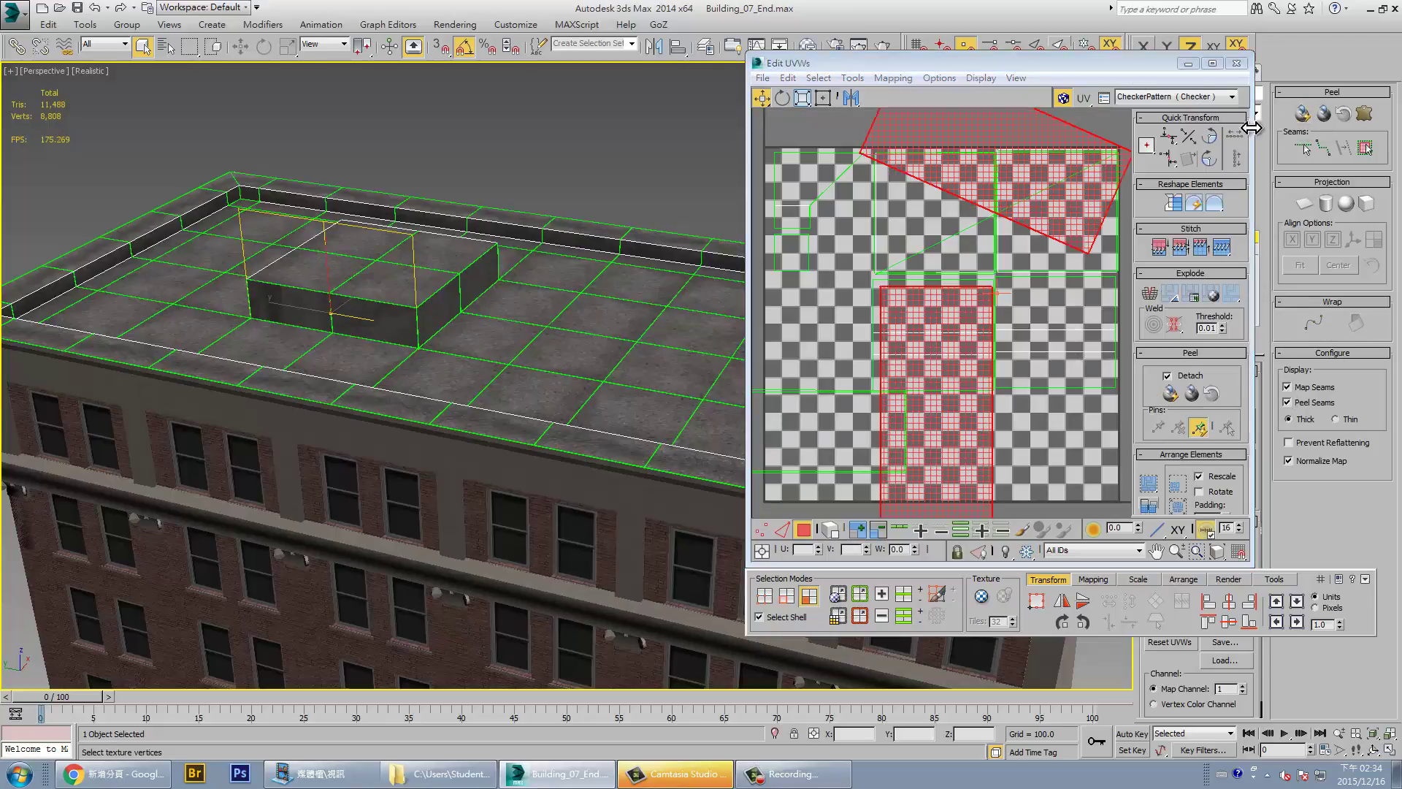
left_click_drag(1222, 64, 886, 75)
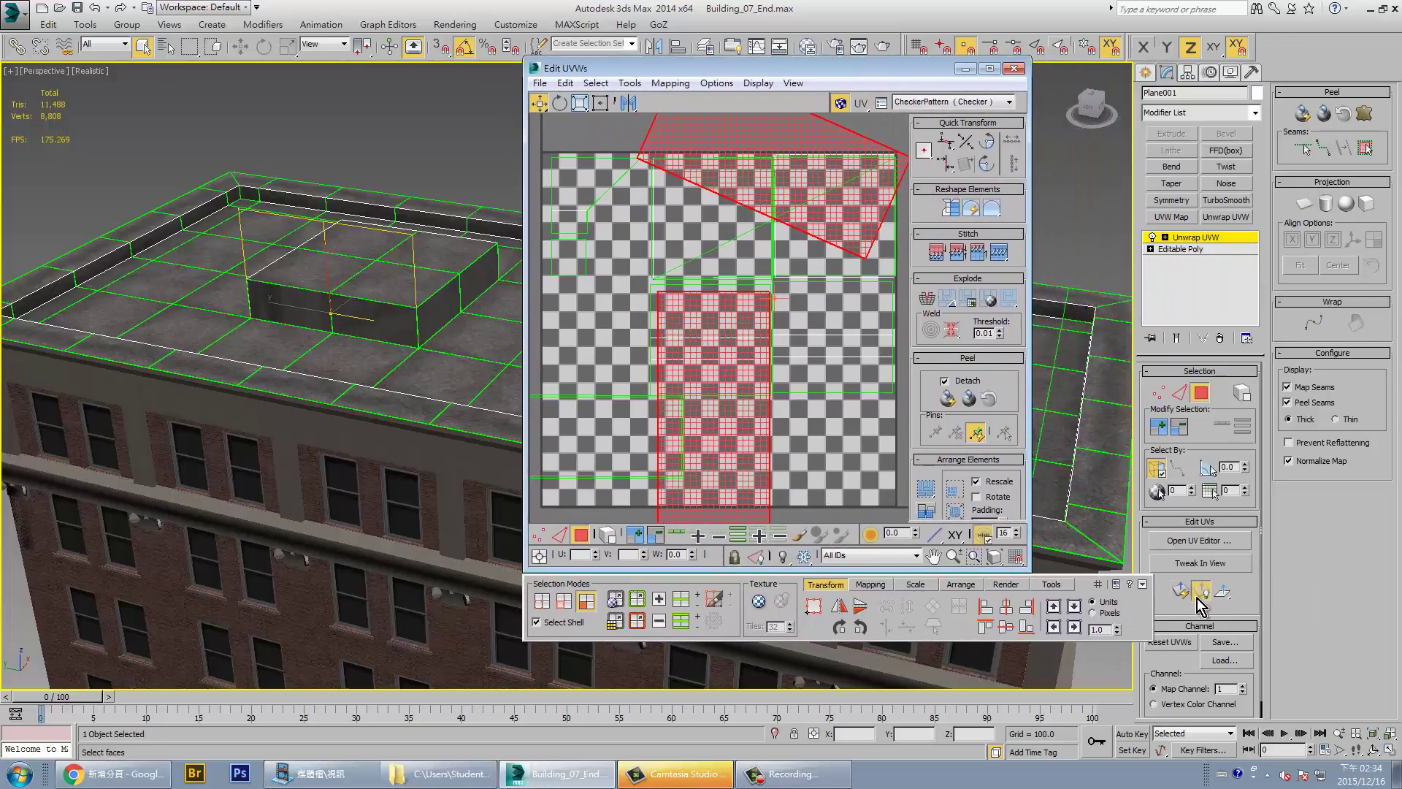
left_click(1181, 590)
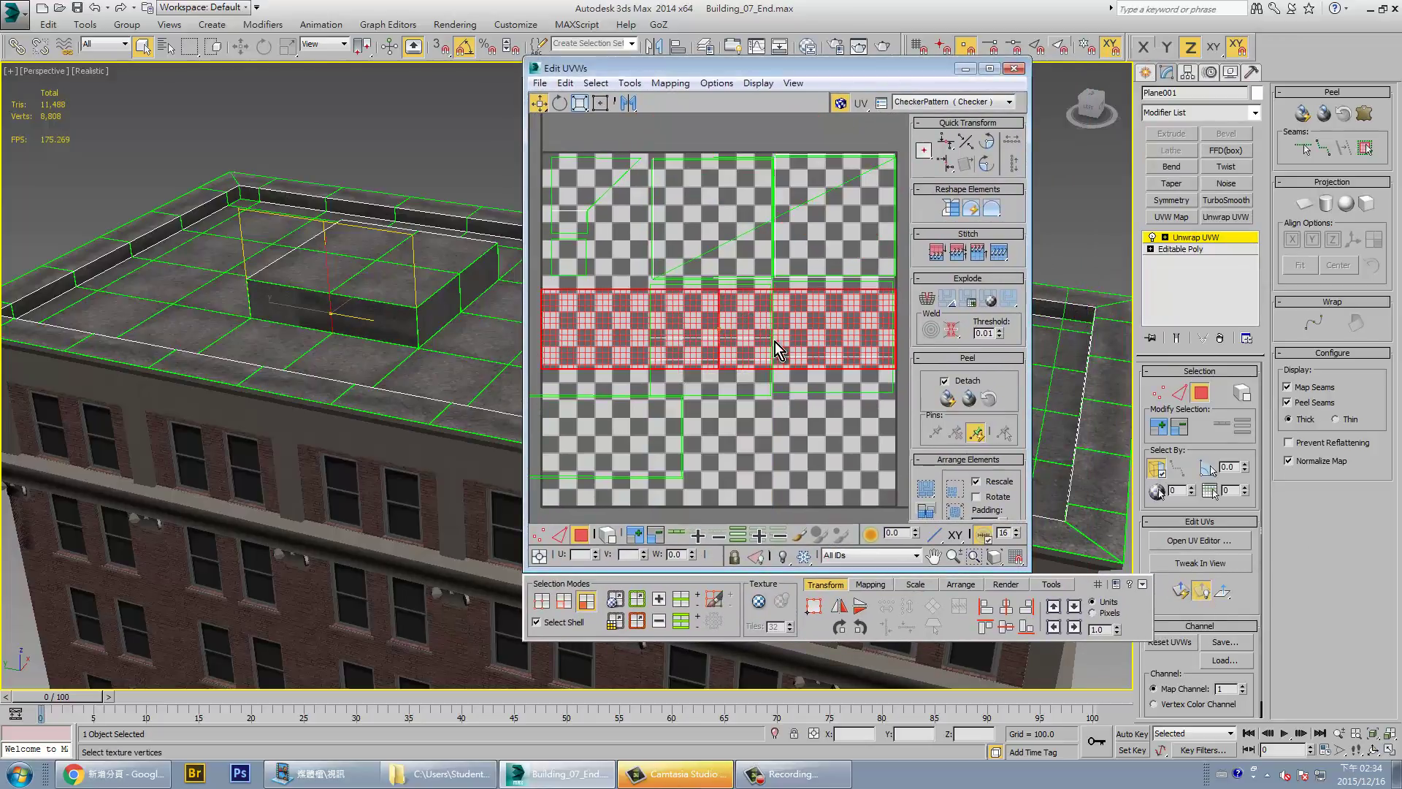
left_click_drag(780, 351, 780, 505)
middle_click_drag(780, 506, 832, 373)
Move the right-hand UV element left and down to the checker's lower edge
left_click(801, 428)
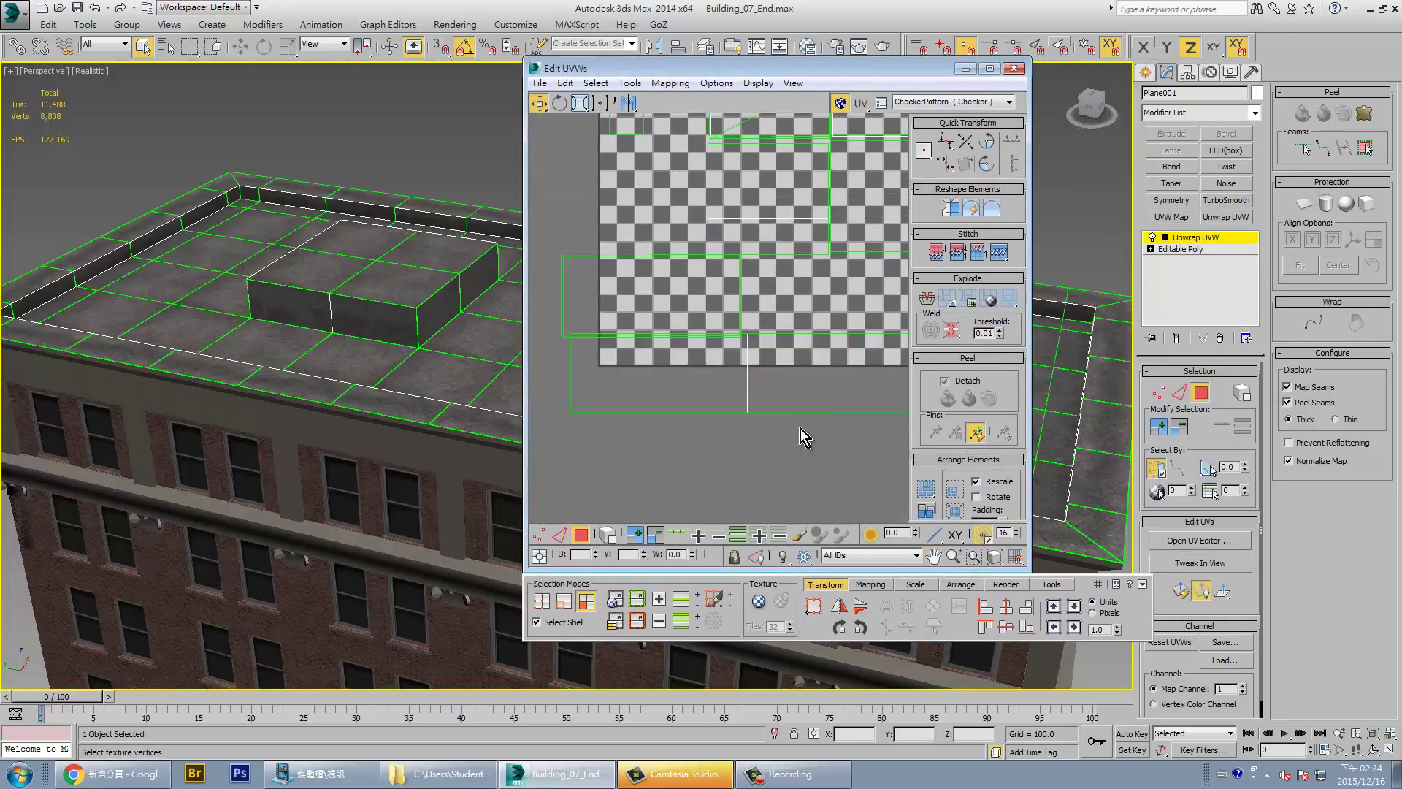
left_click(803, 380)
mouse_move(810, 365)
left_mouse_down()
mouse_move(645, 384)
mouse_move(643, 371)
left_mouse_up()
mouse_move(655, 450)
left_mouse_down()
mouse_move(716, 380)
mouse_move(760, 472)
left_mouse_up()
mouse_move(682, 381)
left_mouse_down()
mouse_move(672, 305)
mouse_move(654, 321)
mouse_move(695, 354)
left_mouse_up()
mouse_move(343, 312)
middle_mouse_down("alt")
mouse_move(444, 330)
mouse_move(448, 310)
middle_mouse_up("alt")
left_click(447, 309)
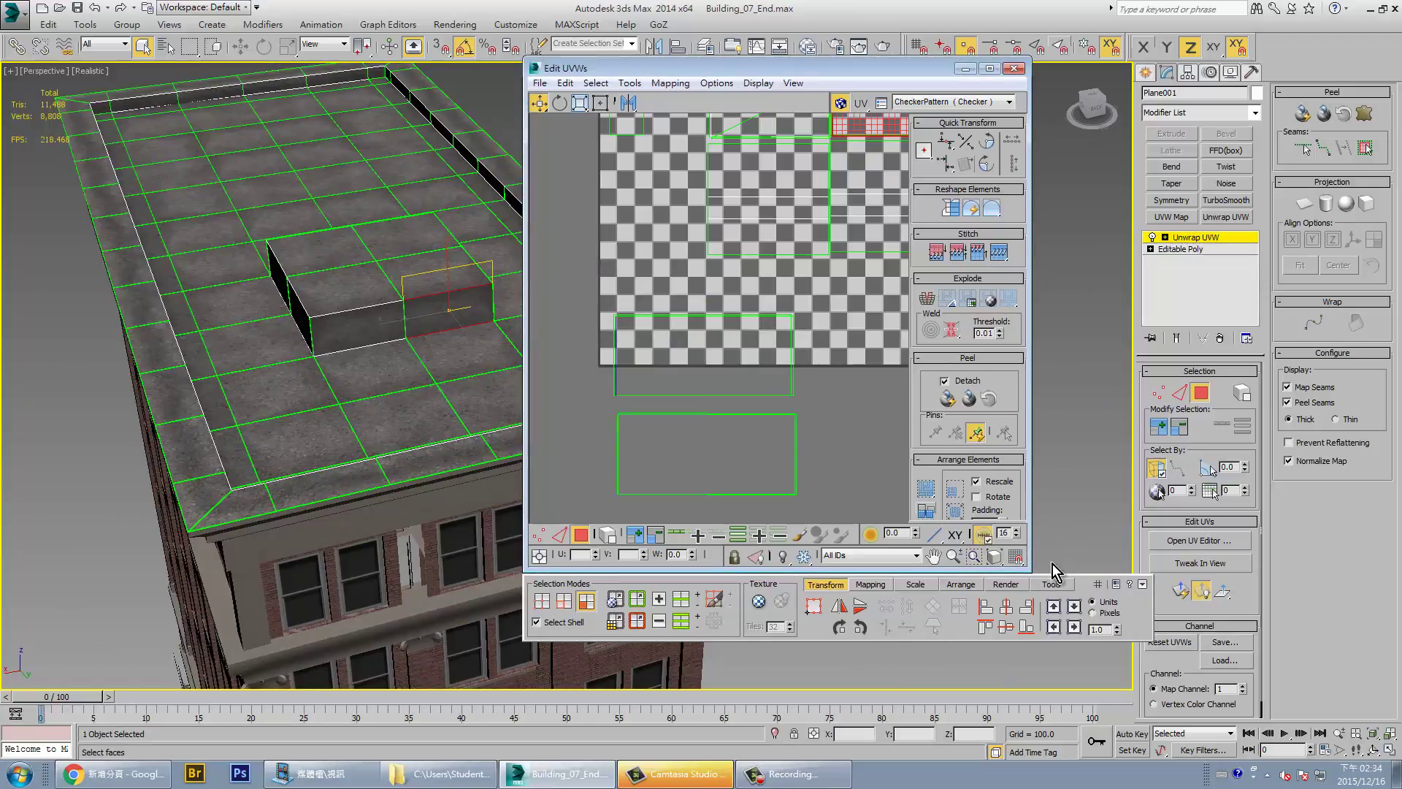
left_click(1181, 593)
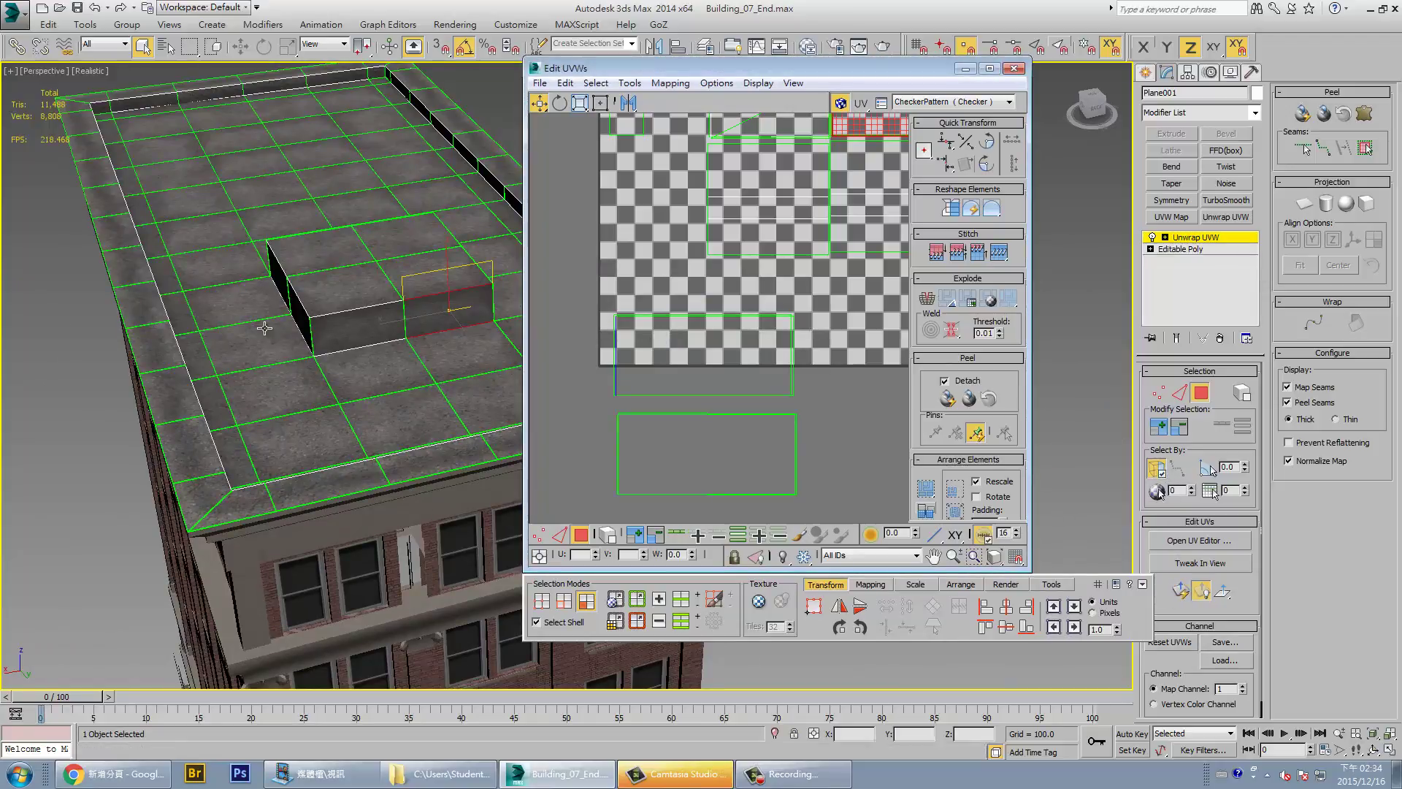
Planar-map the raised block's faces and slide the new UV element into place
left_click(387, 270)
left_click(1180, 590)
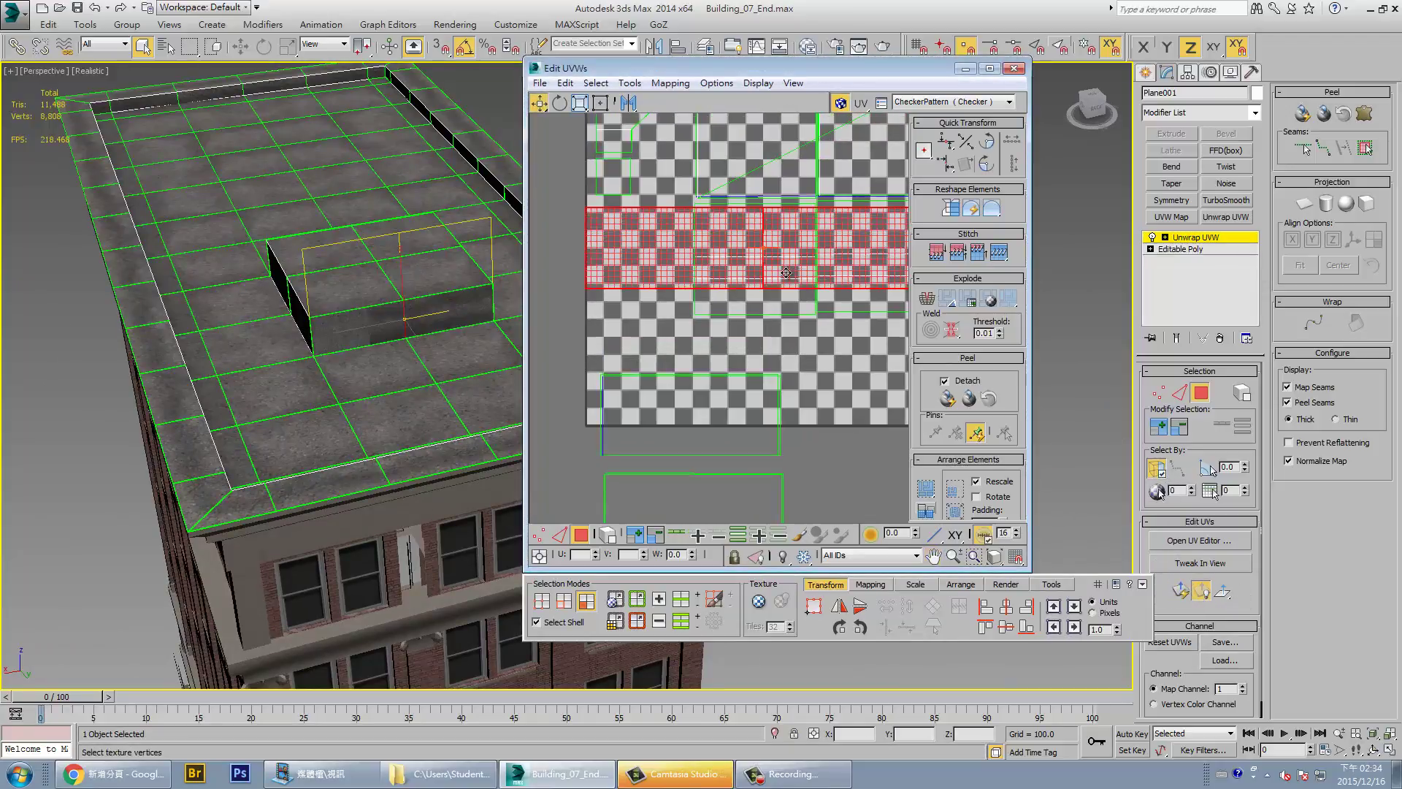
left_click_drag(850, 307, 850, 453)
middle_click_drag(850, 453, 766, 294)
mouse_move(766, 294)
left_mouse_down()
mouse_move(801, 481)
mouse_move(641, 438)
mouse_move(855, 296)
left_mouse_up()
left_click(821, 362)
left_click(816, 462)
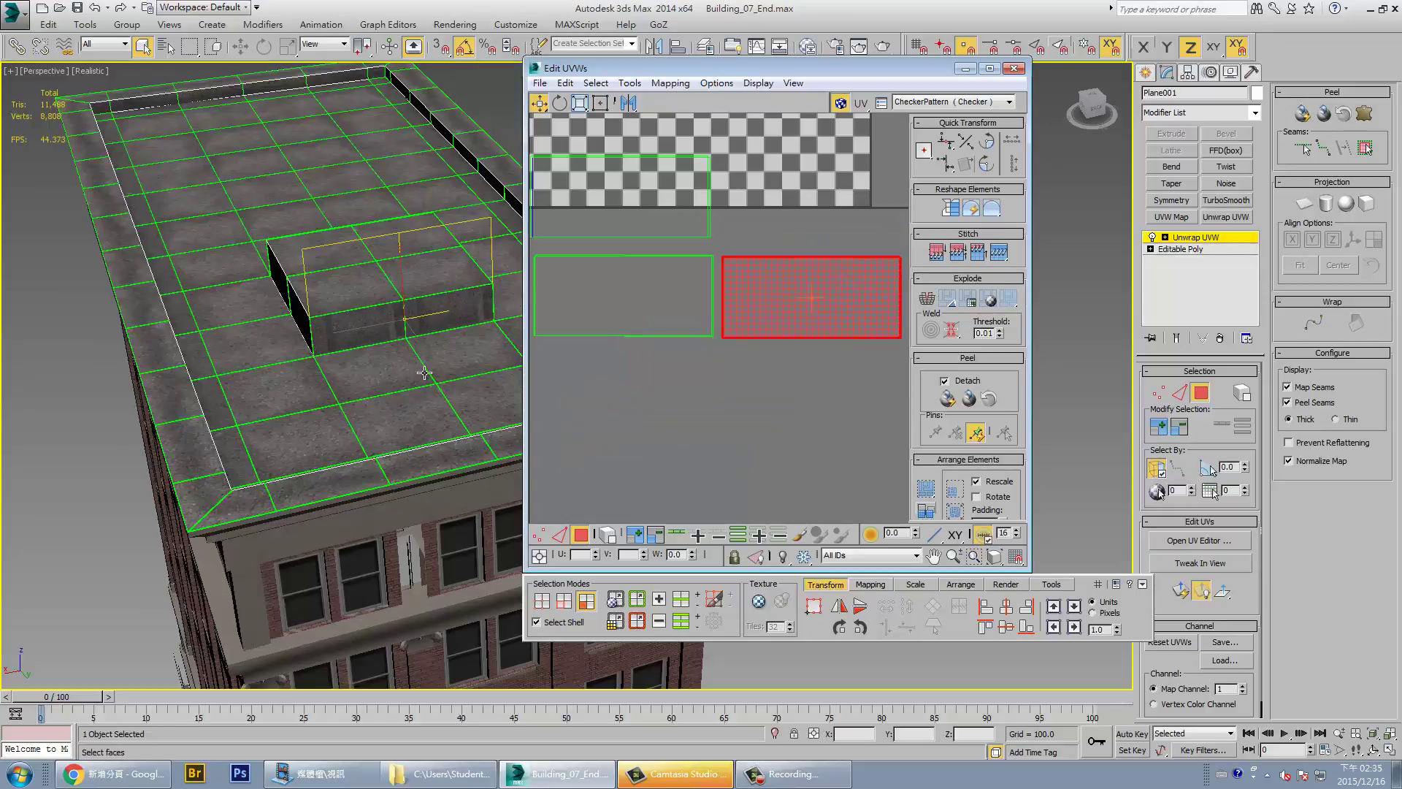
Planar-map two rooftop faces beside the box and move their UV faces onto the checker's lower-left
middle_click_drag(439, 314, 354, 353, "alt")
left_click(328, 353)
left_click(249, 355, "ctrl")
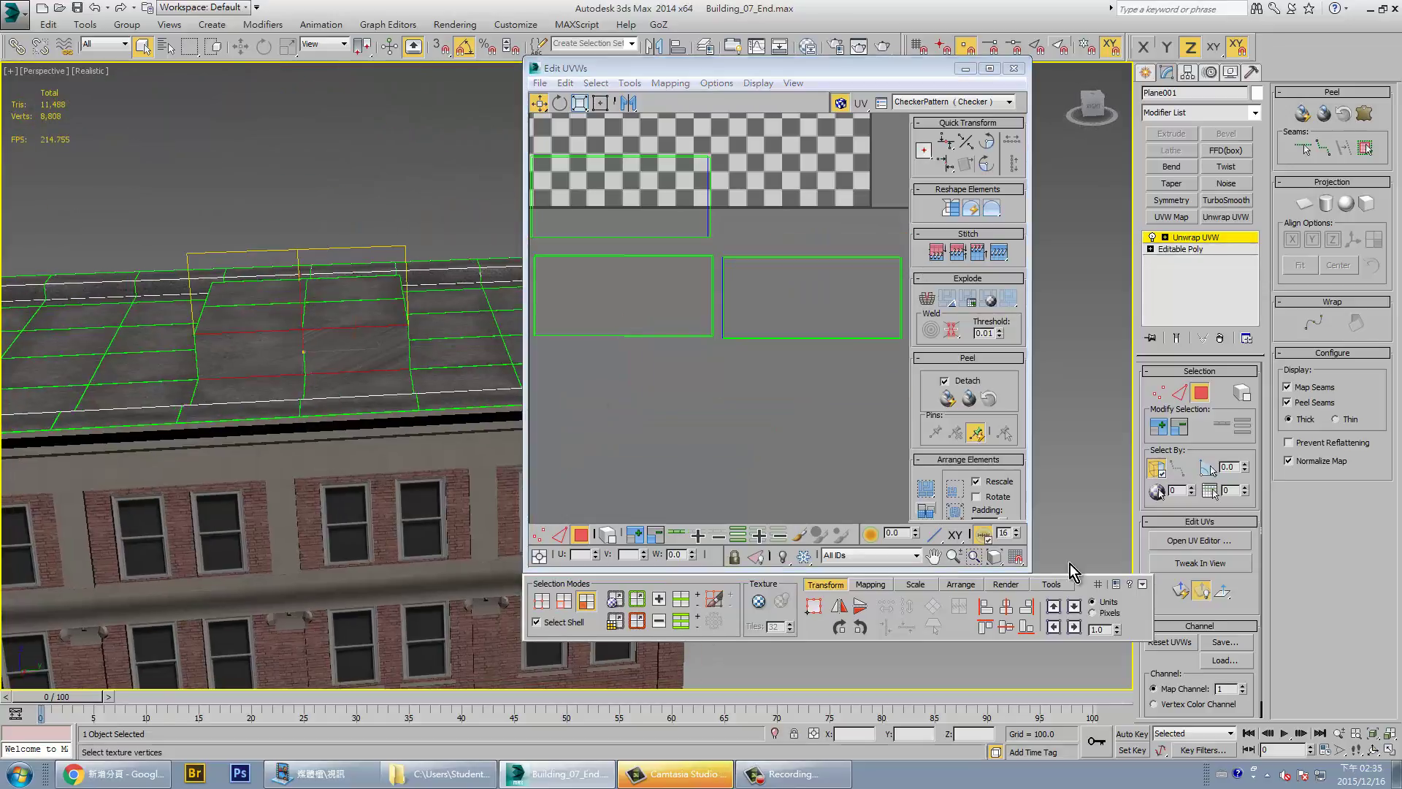
left_click(1181, 592)
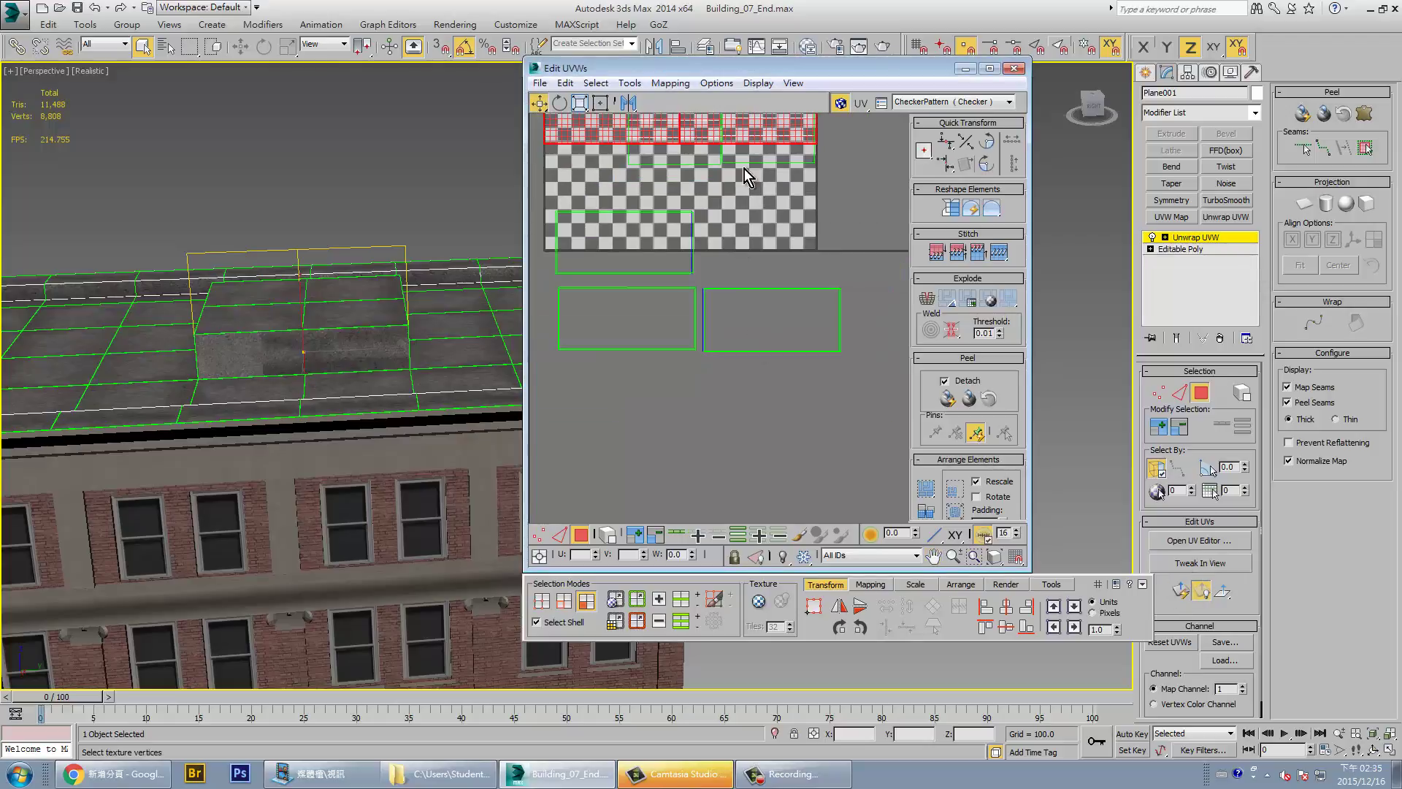
left_click_drag(752, 138, 782, 473)
left_click(621, 395)
left_click(626, 439)
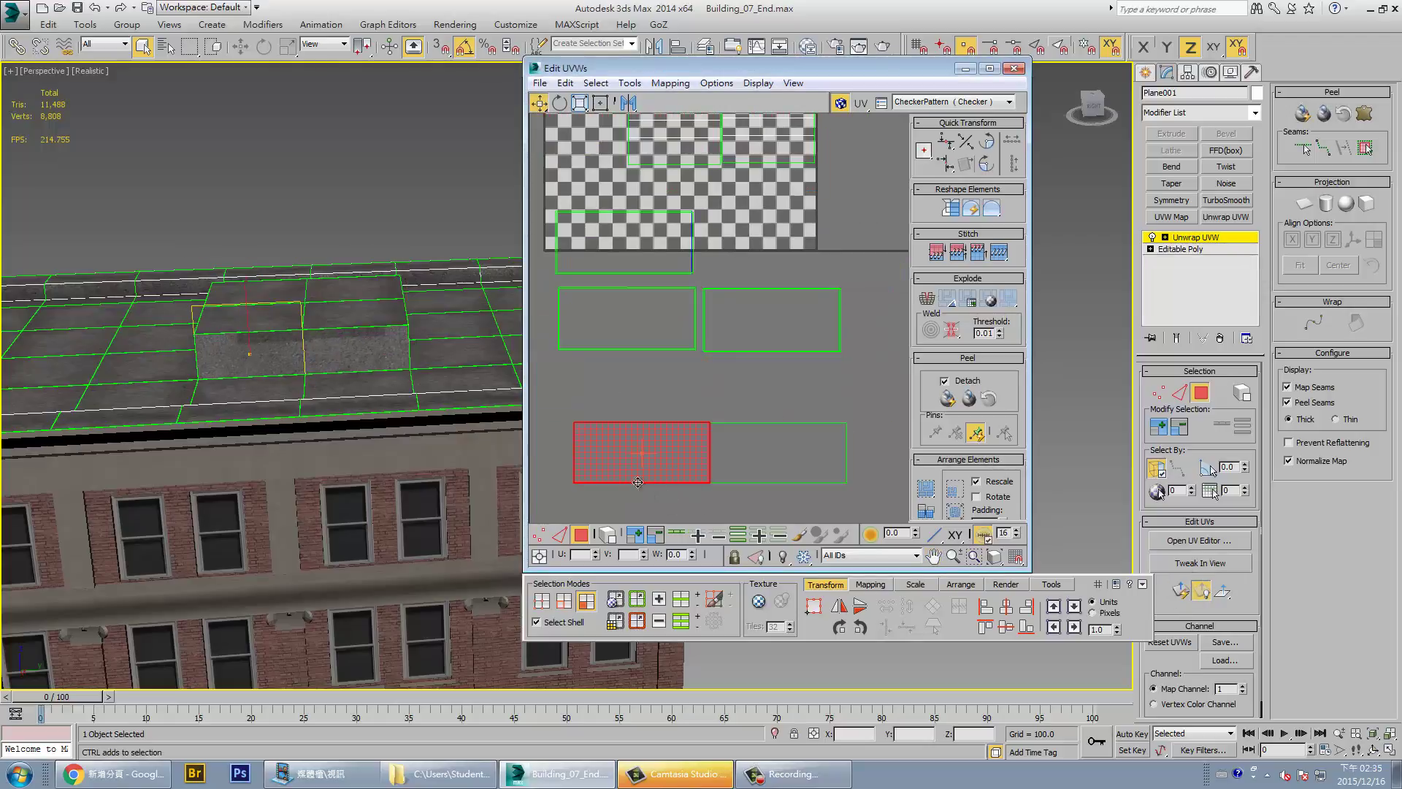
left_click_drag(641, 442, 623, 232)
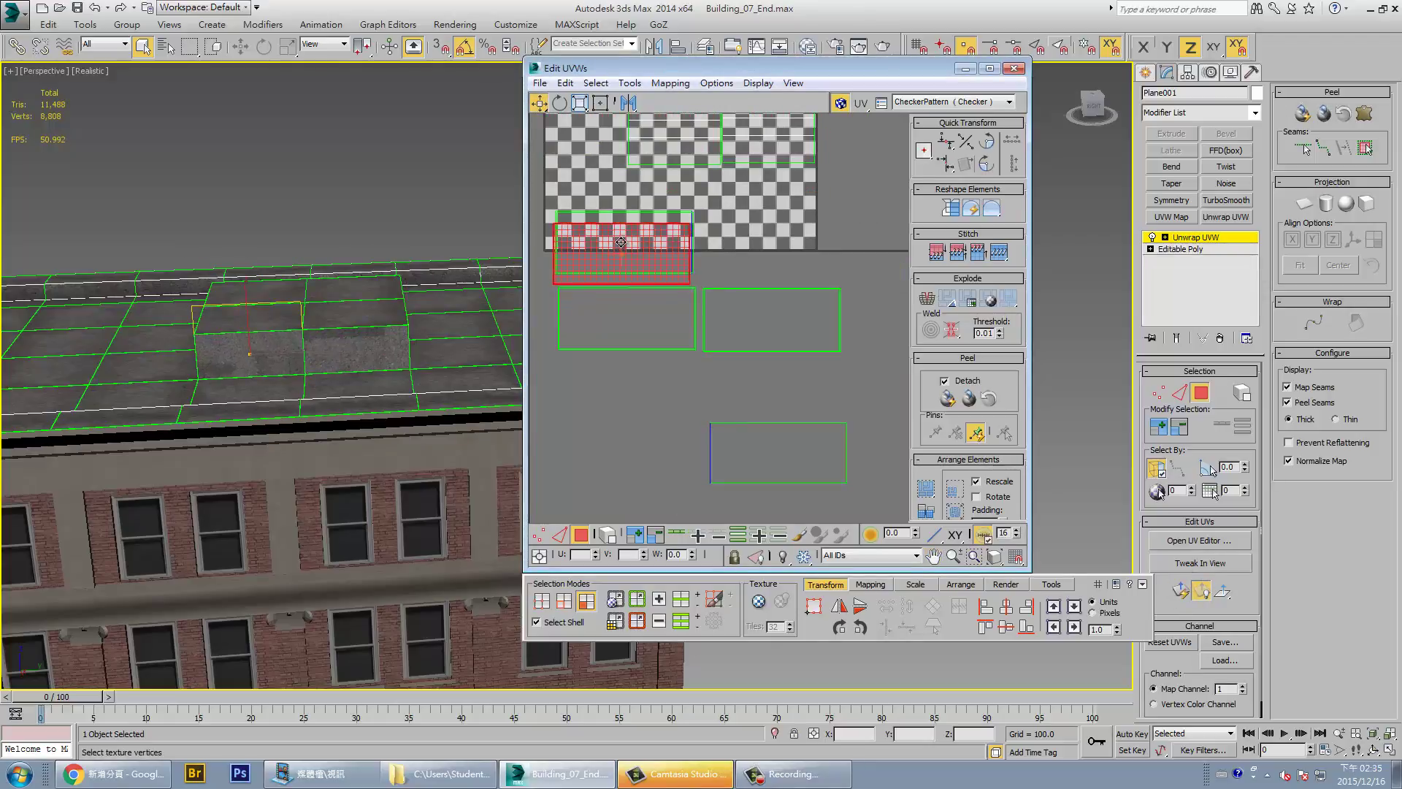
mouse_move(780, 473)
left_mouse_down()
mouse_move(781, 309)
mouse_move(774, 340)
left_mouse_up()
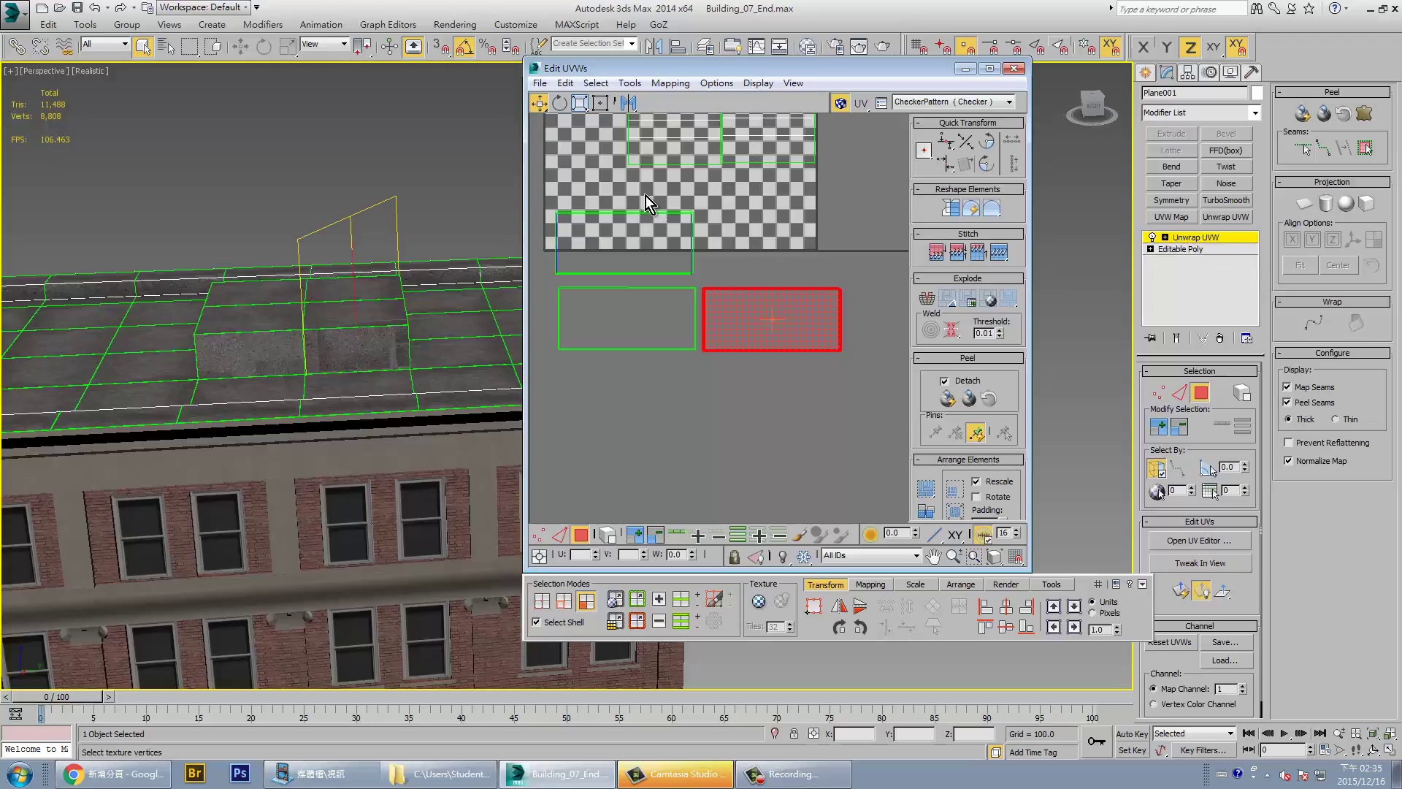
Bring the whole checker into view and move the top-left UV element onto the bottom-left box
left_click(628, 241)
left_click(675, 247, "alt")
middle_click_drag(685, 246, 817, 269)
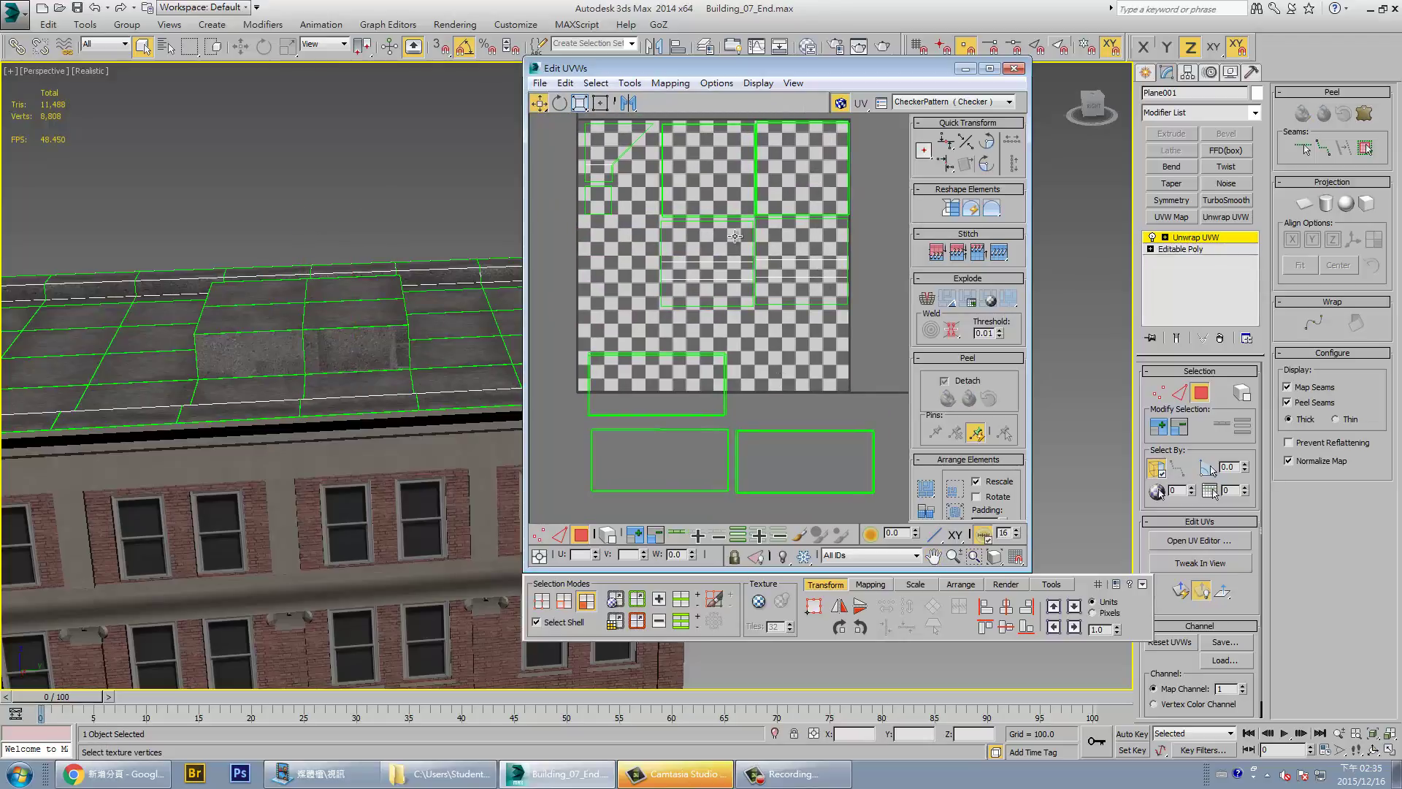
left_click(661, 460)
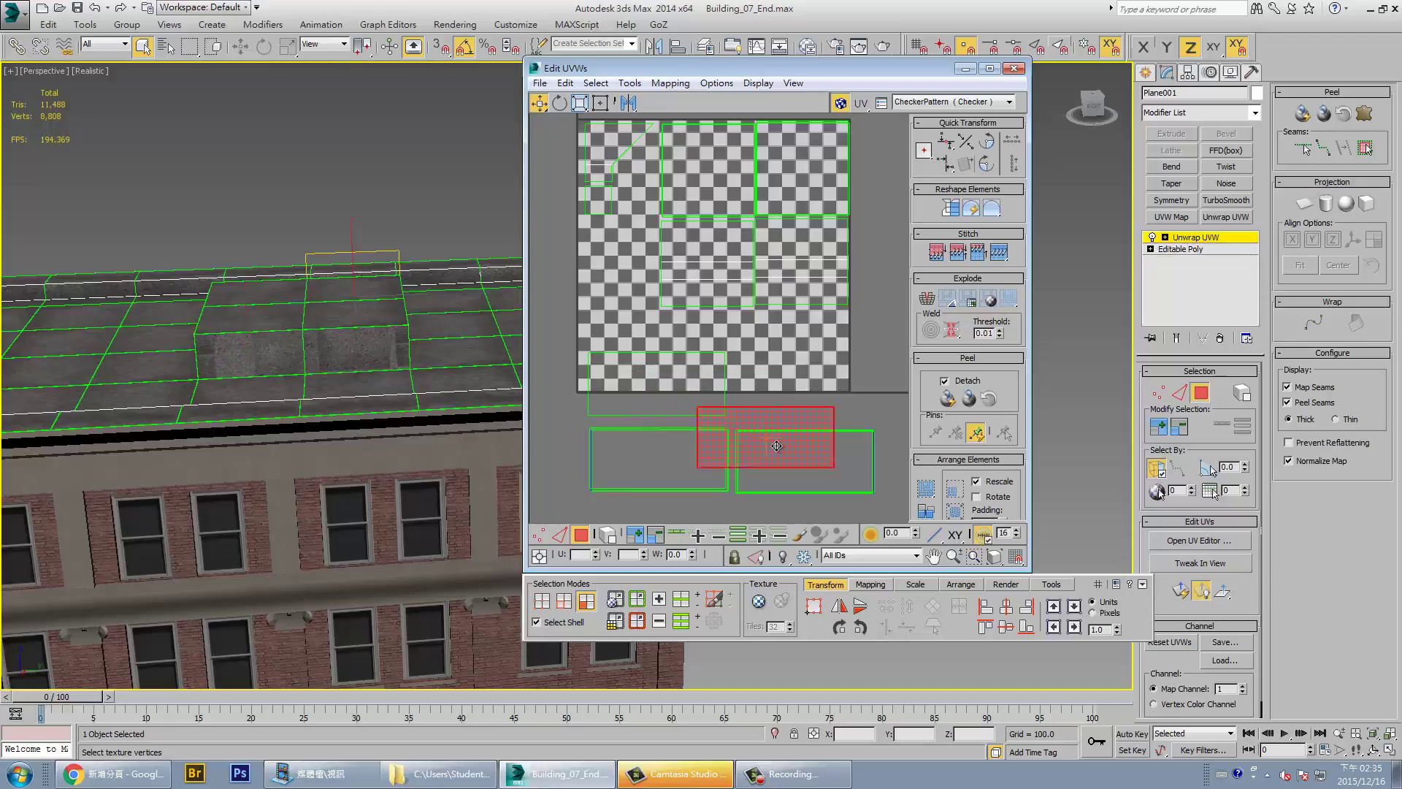
left_click(804, 460)
left_click(661, 415)
mouse_move(661, 416)
left_mouse_down()
mouse_move(681, 463)
mouse_move(727, 501)
left_mouse_up()
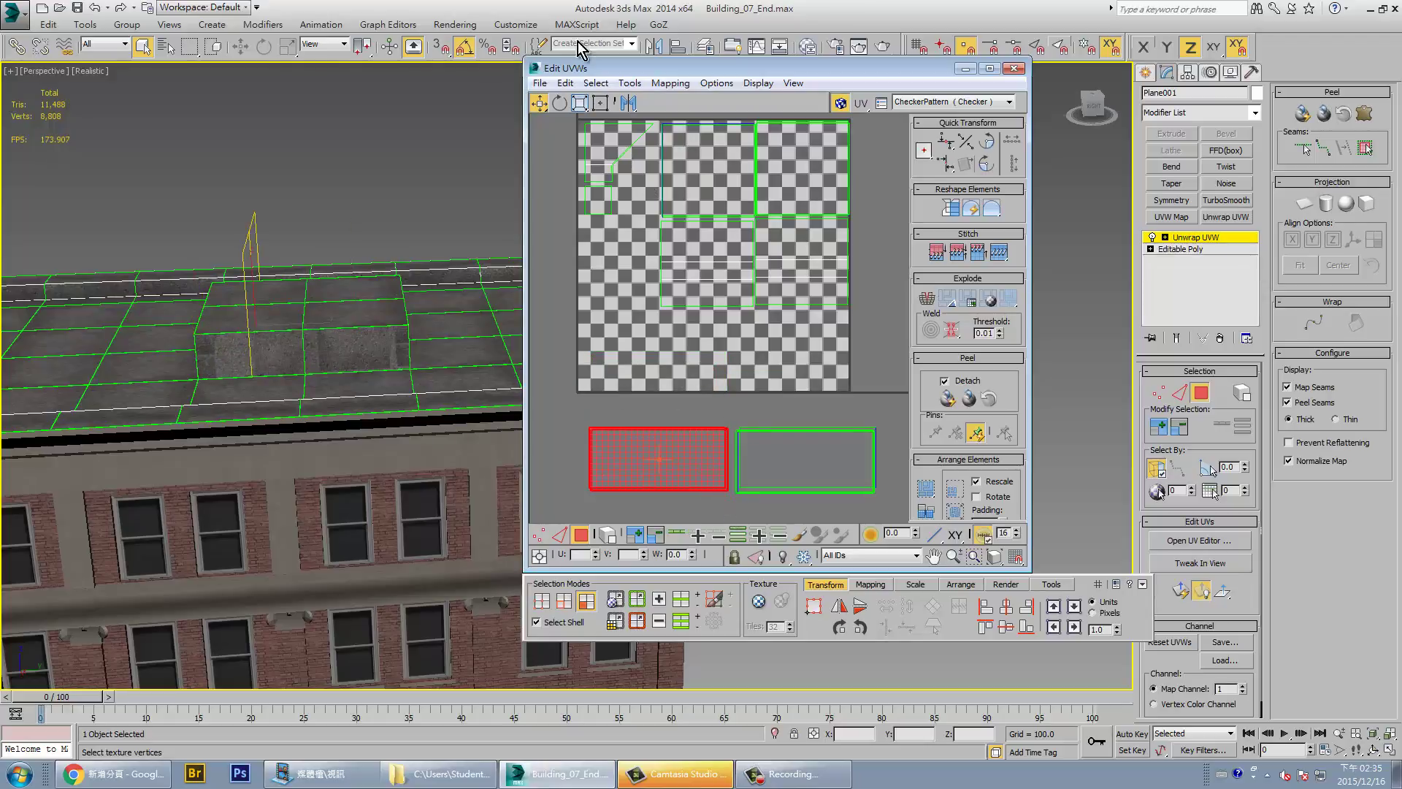
With Freeform mode, move the element up into the texture area and scale it down
left_click(600, 103)
mouse_move(694, 436)
left_mouse_down()
mouse_move(748, 249)
mouse_move(799, 234)
left_mouse_up()
scroll(760, 251, "up", 3)
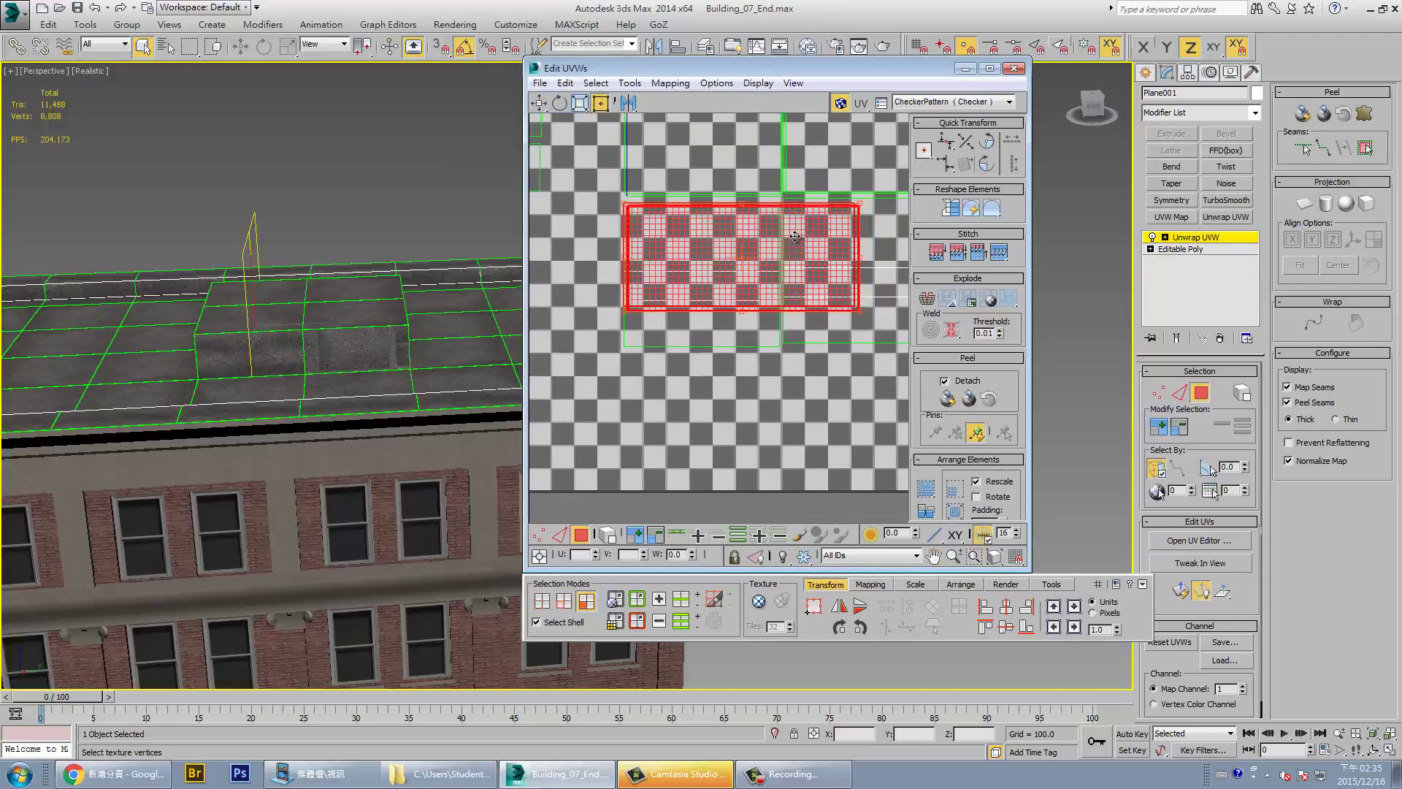
left_click_drag(858, 310, 779, 270)
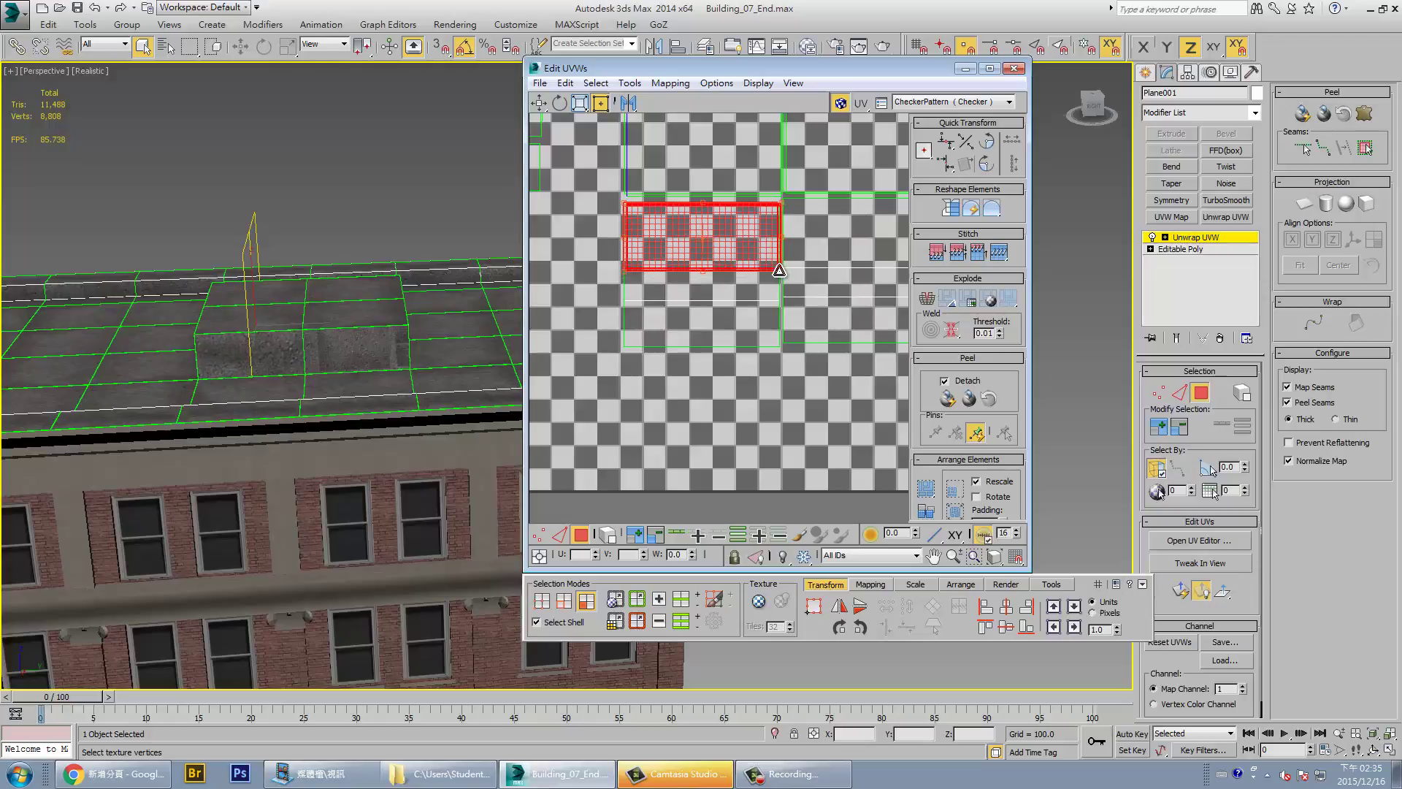
mouse_move(392, 351)
middle_mouse_down("alt")
mouse_move(339, 338)
mouse_move(380, 372)
middle_mouse_up("alt")
left_click(339, 338)
left_click(703, 353)
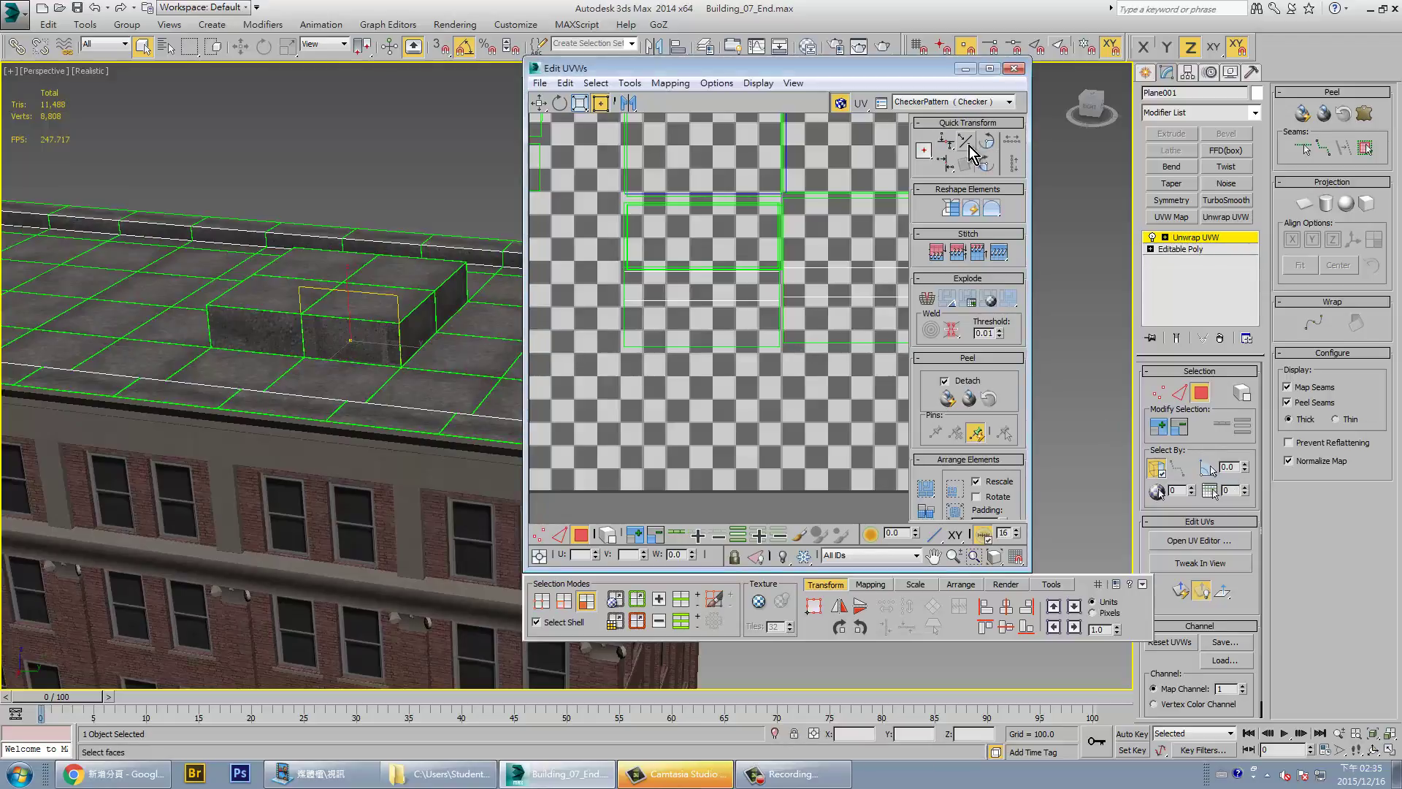
Locate the red UV piece and try reshaping it wide-short, undoing the attempt
middle_click_drag(862, 438, 747, 243)
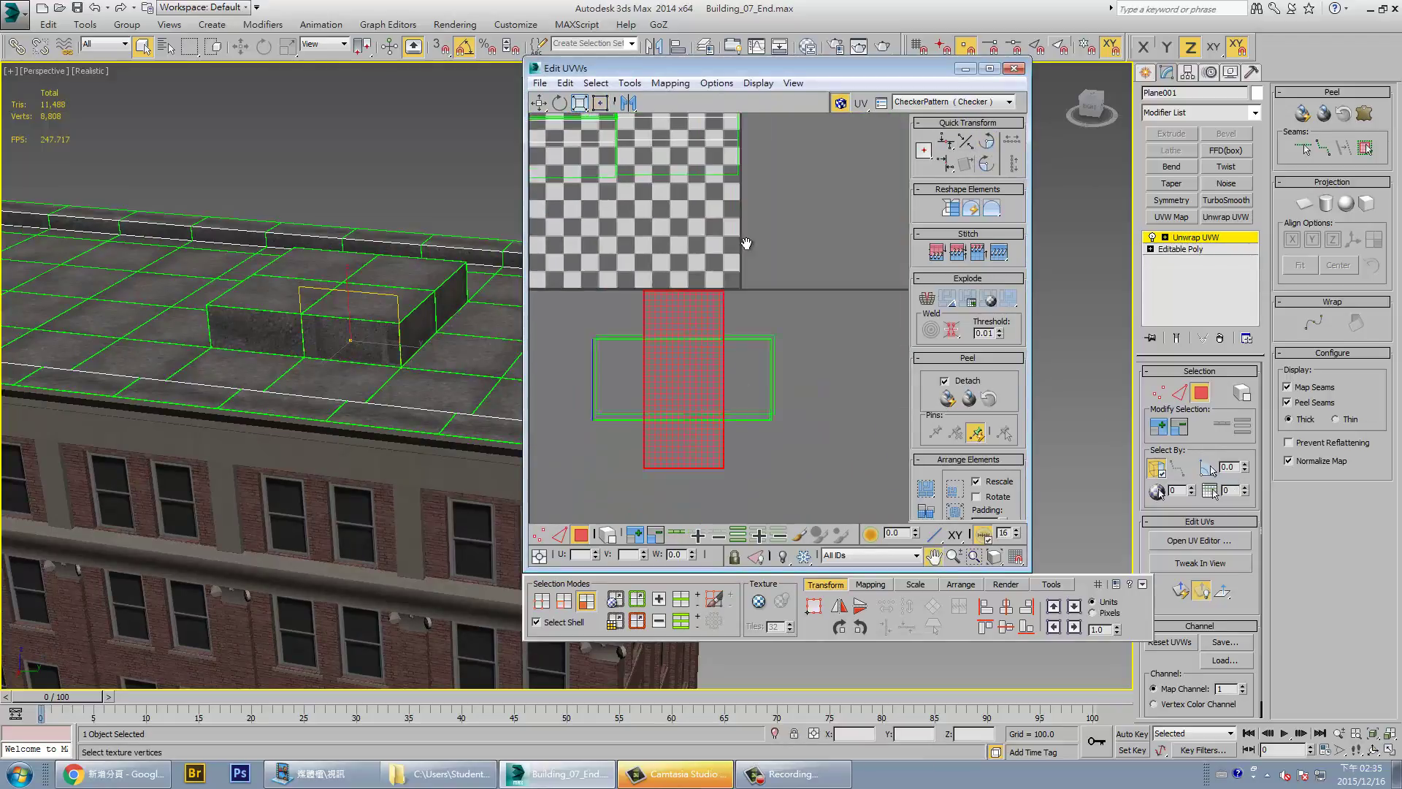
right_click(734, 268)
mouse_move(751, 290)
left_mouse_down()
mouse_move(794, 383)
mouse_move(740, 355)
mouse_move(779, 392)
left_mouse_up()
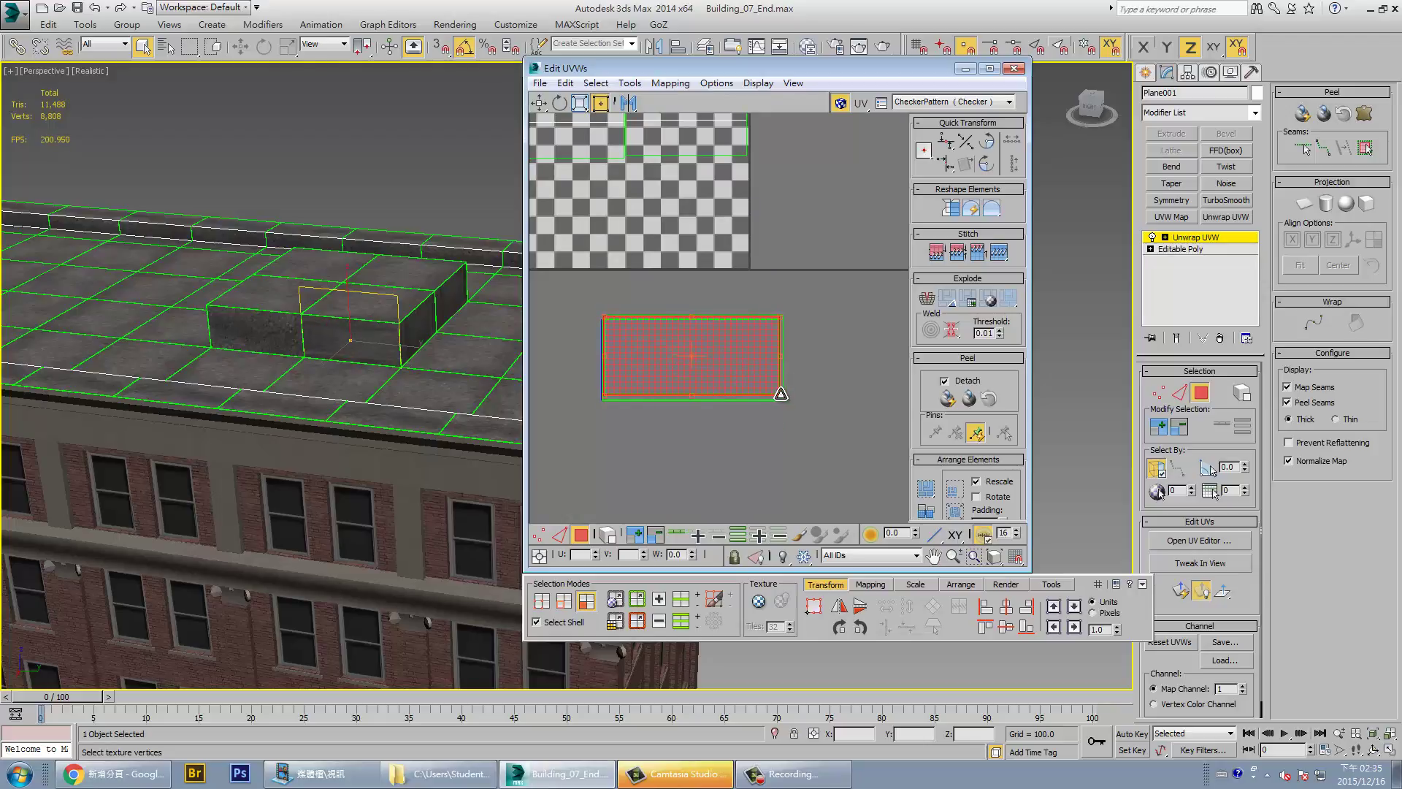
scroll(806, 310, "down", 2)
left_click_drag(794, 328, 808, 309)
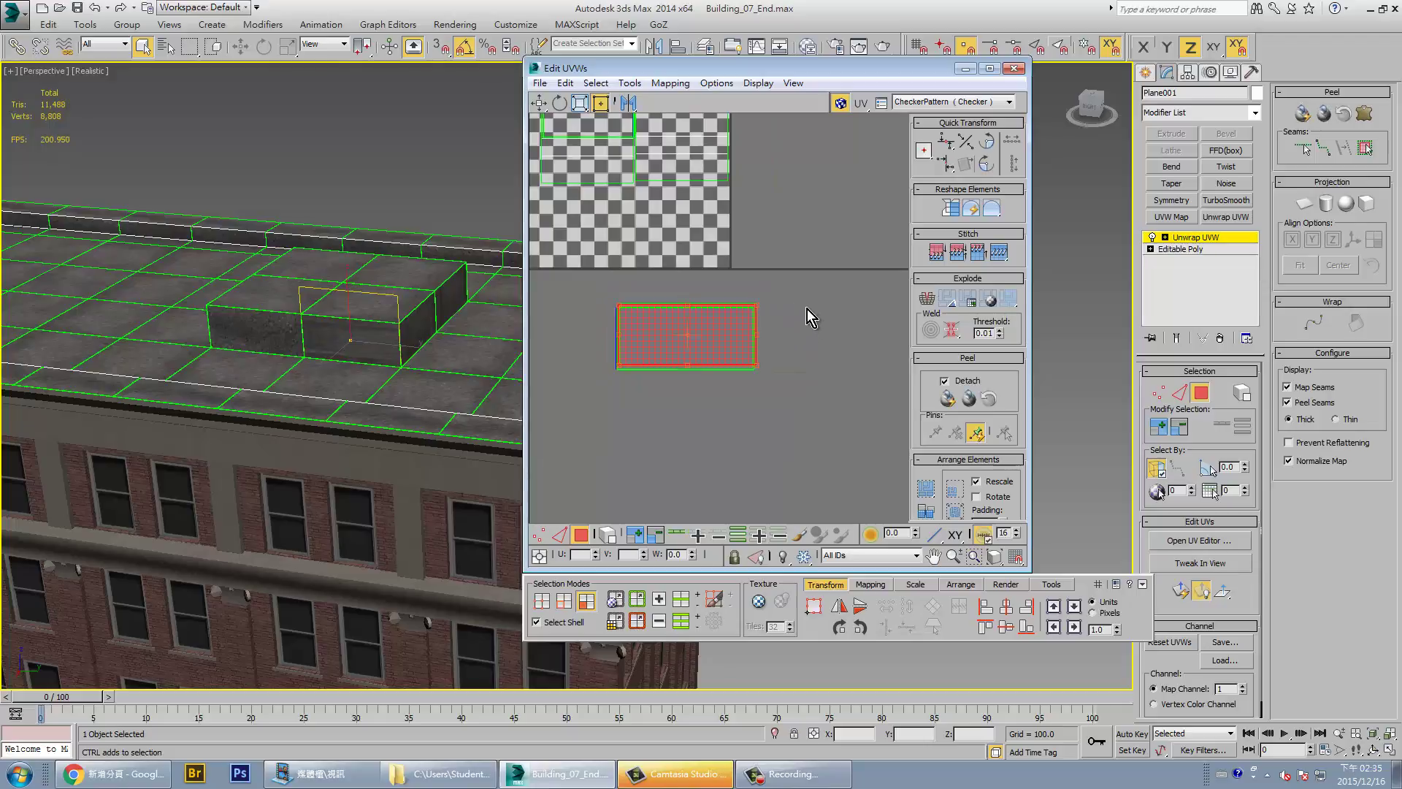
key("ctrl+z")
key("ctrl+z")
key("ctrl+z")
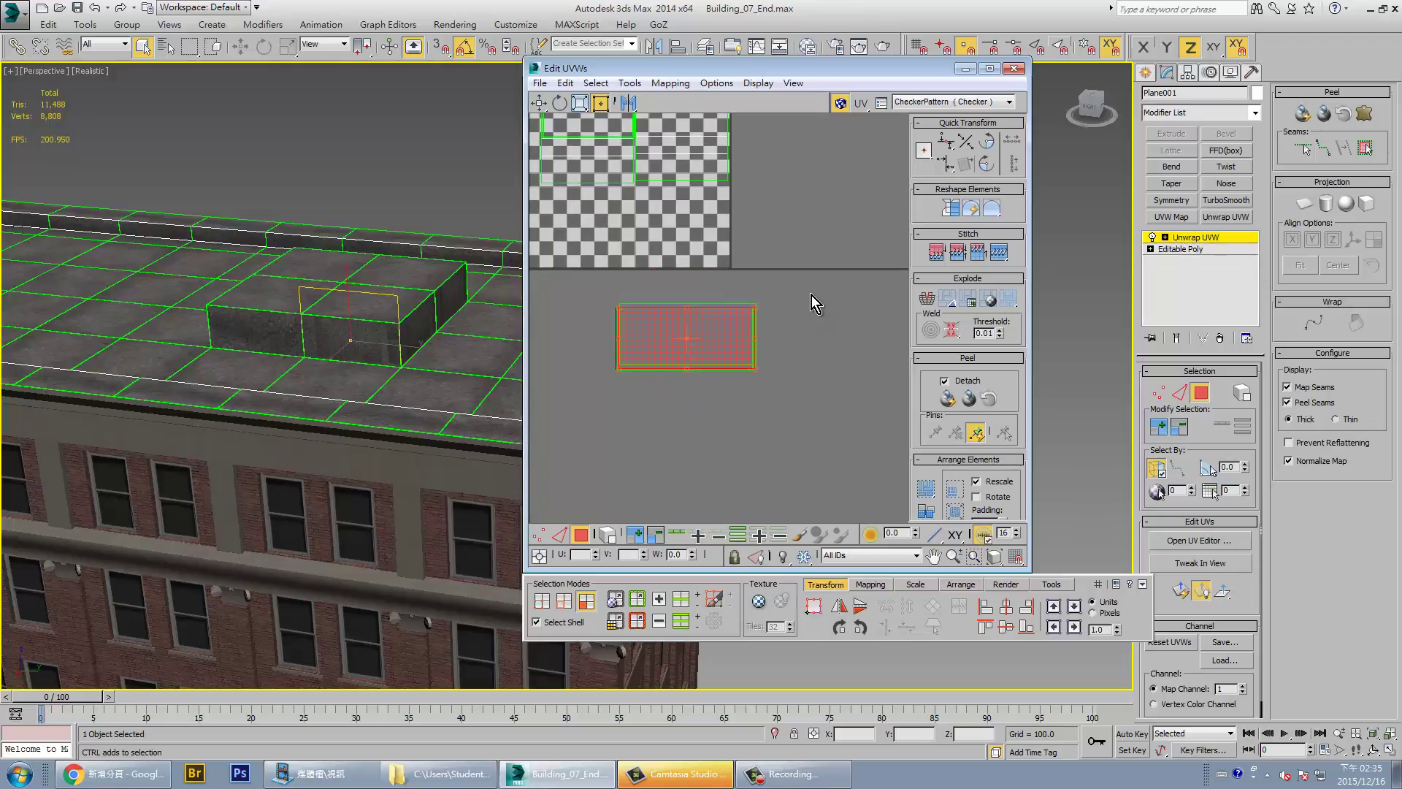
key("ctrl+z")
Move the red UV piece beside the green one, shrink it, and close Edit UVWs
middle_click_drag(723, 333, 733, 420)
left_click_drag(733, 420, 765, 210)
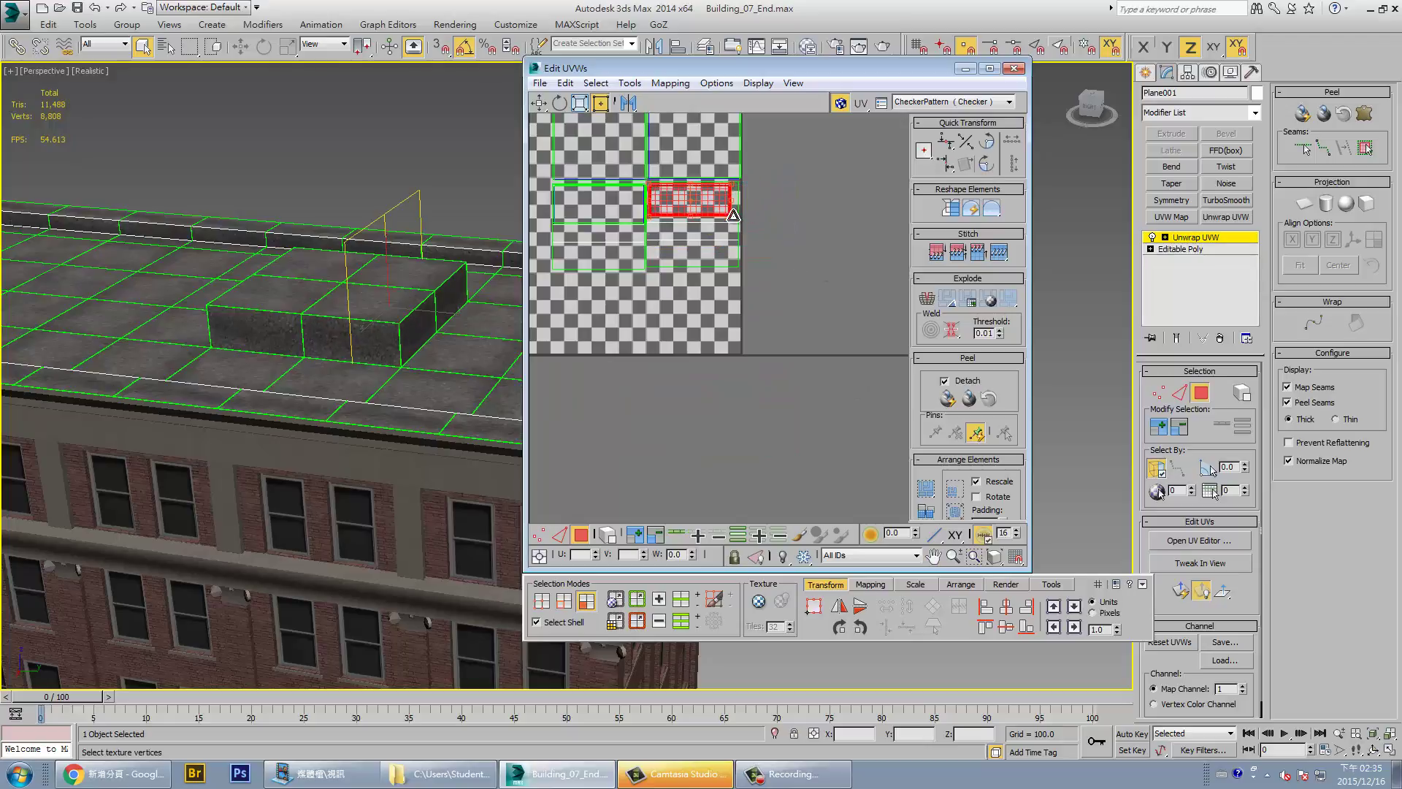
left_click_drag(789, 245, 735, 219)
left_click(366, 178)
scroll(366, 179, "down", 5)
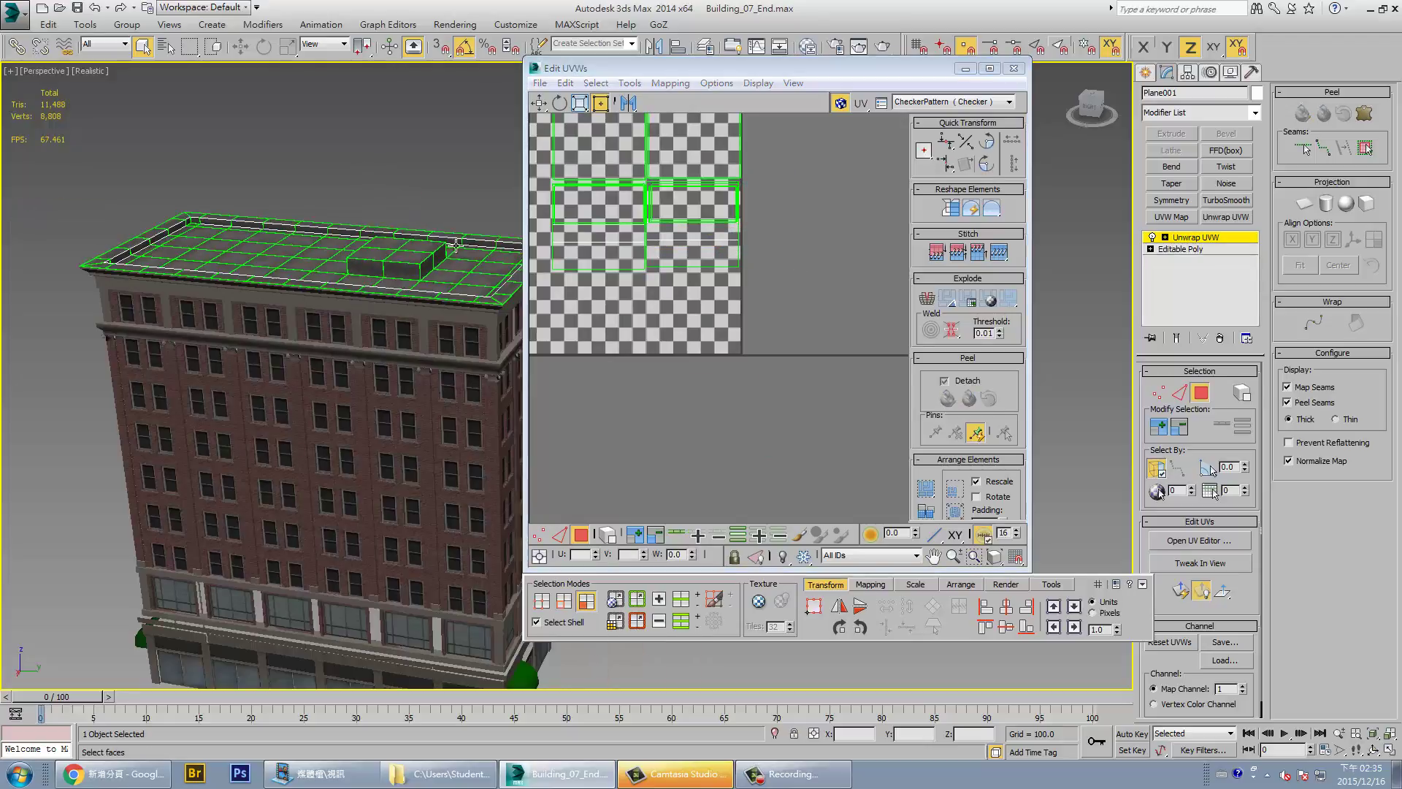
mouse_move(366, 178)
middle_mouse_down("alt")
mouse_move(302, 262)
mouse_move(1105, 88)
middle_mouse_up("alt")
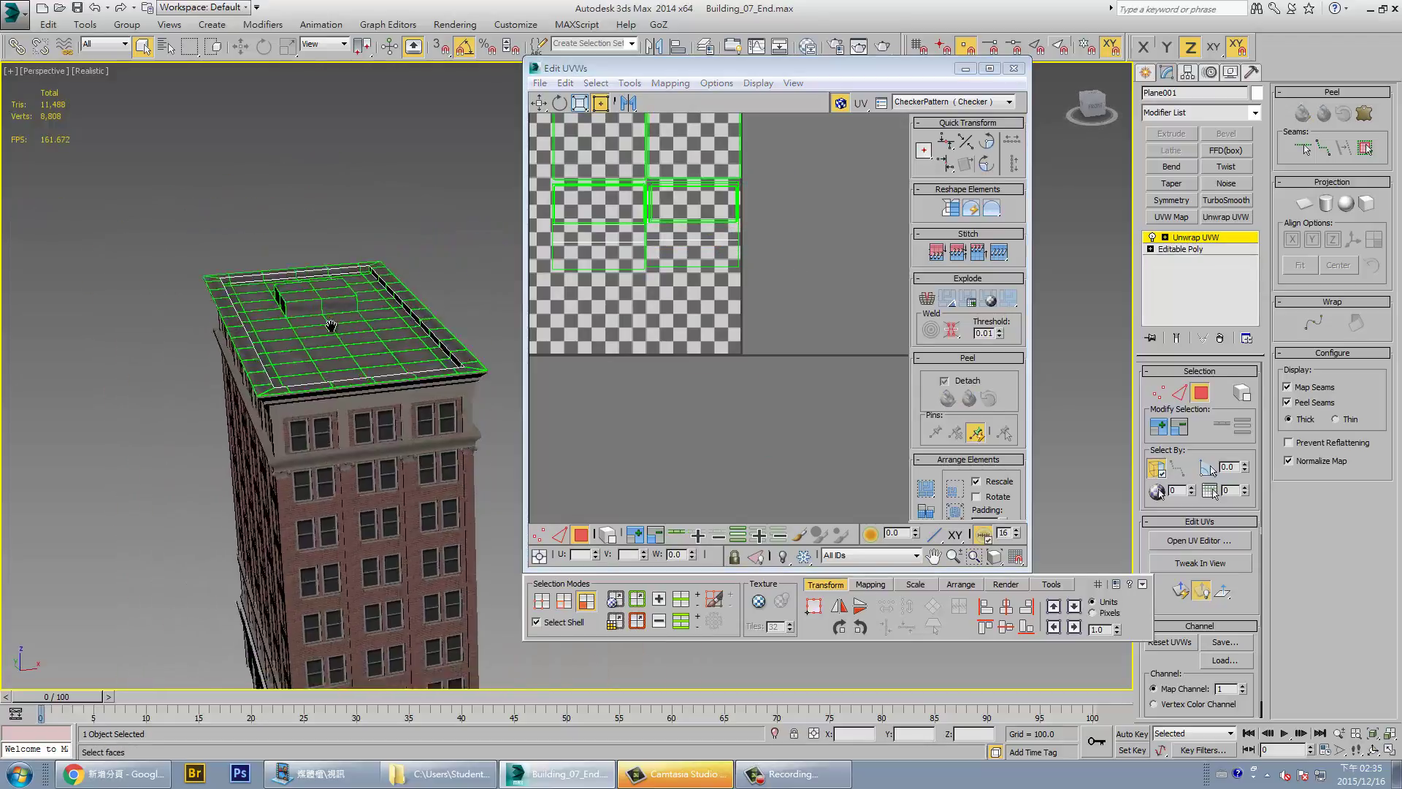
left_click(1021, 73)
Collapse the Unwrap UVW stack into Editable Poly with Collapse All, then inspect the textured roof
right_click(1216, 239)
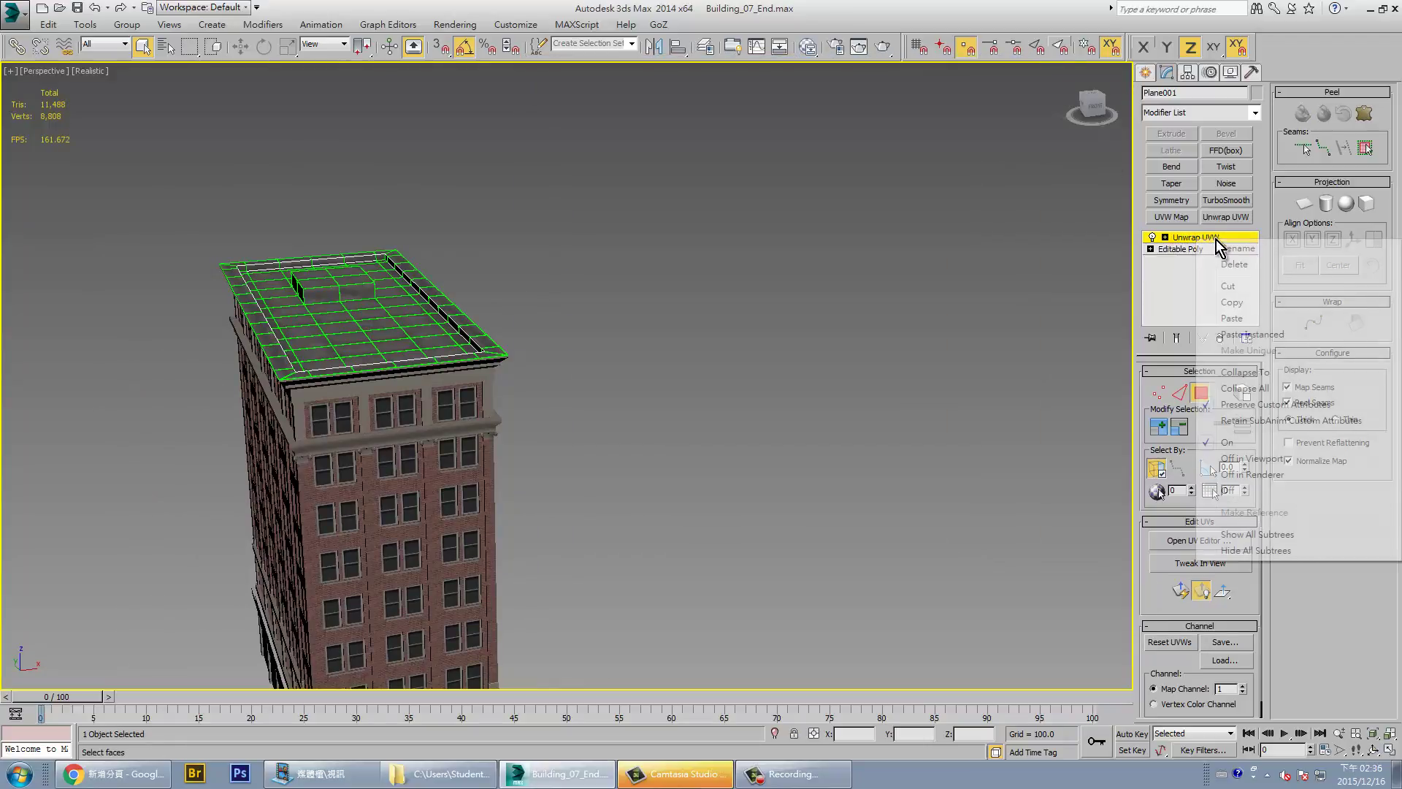
left_click(1244, 388)
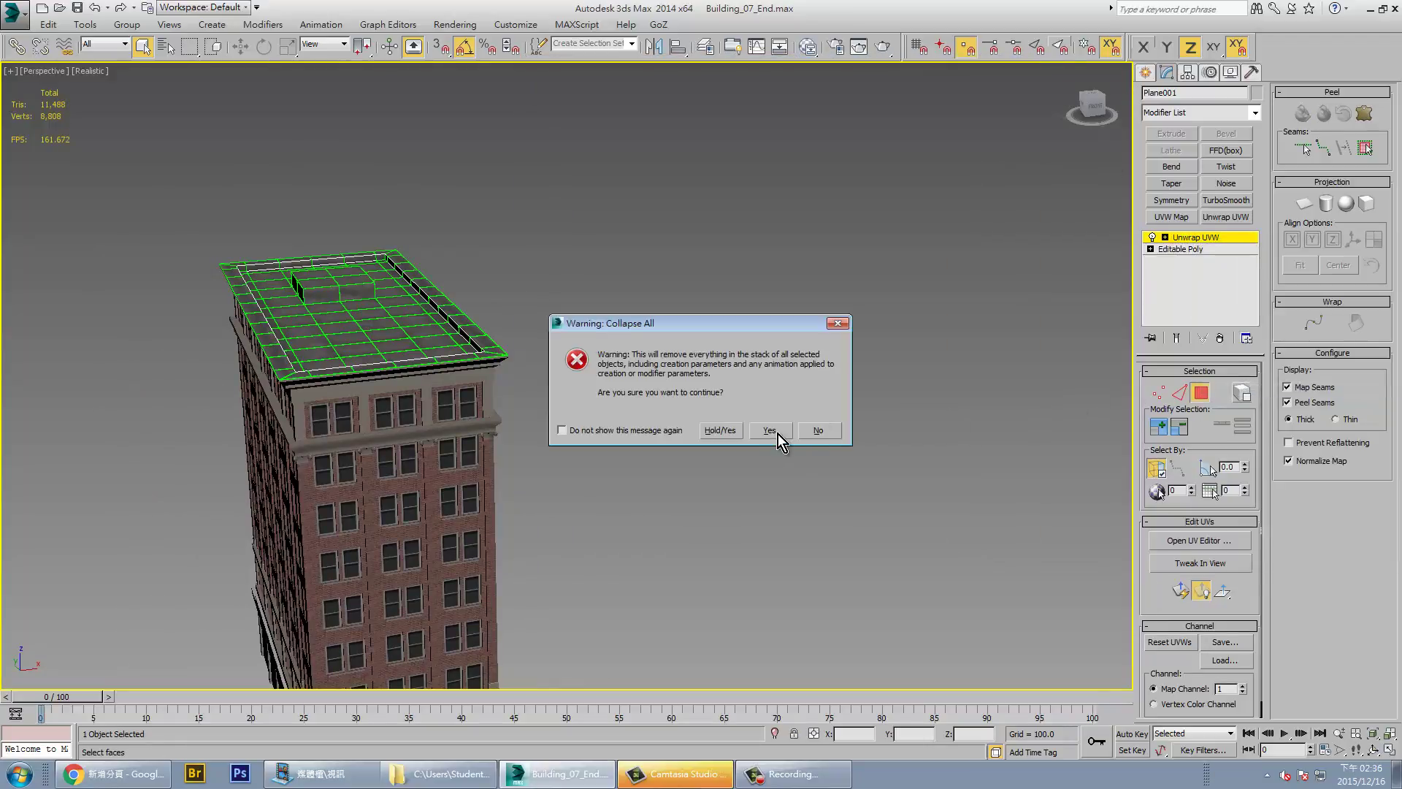
left_click(723, 431)
left_click(738, 438)
scroll(749, 438, "up", 5)
scroll(752, 436, "down", 3)
scroll(714, 444, "down", 3)
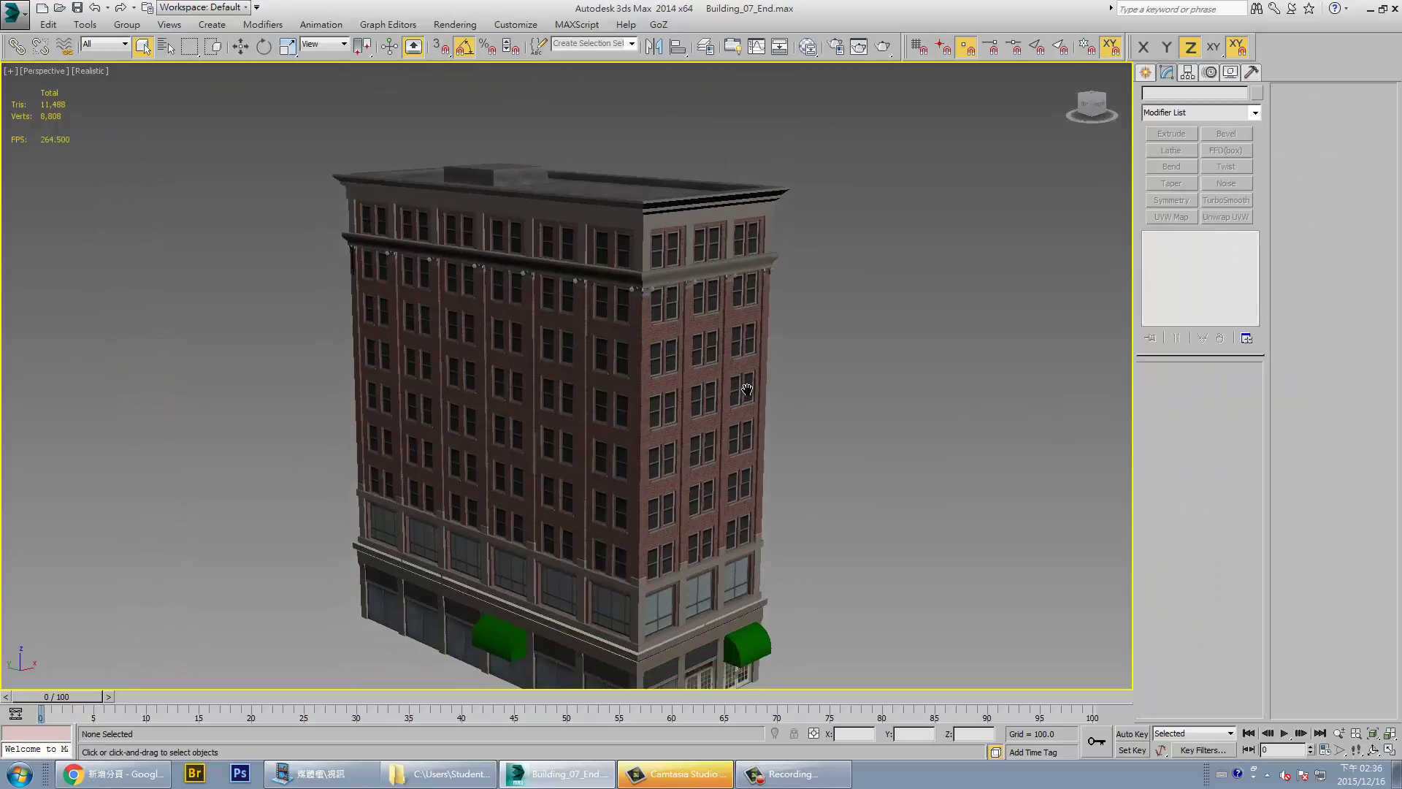
mouse_move(723, 438)
middle_mouse_down("alt")
mouse_move(736, 459)
mouse_move(474, 277)
middle_mouse_up("alt")
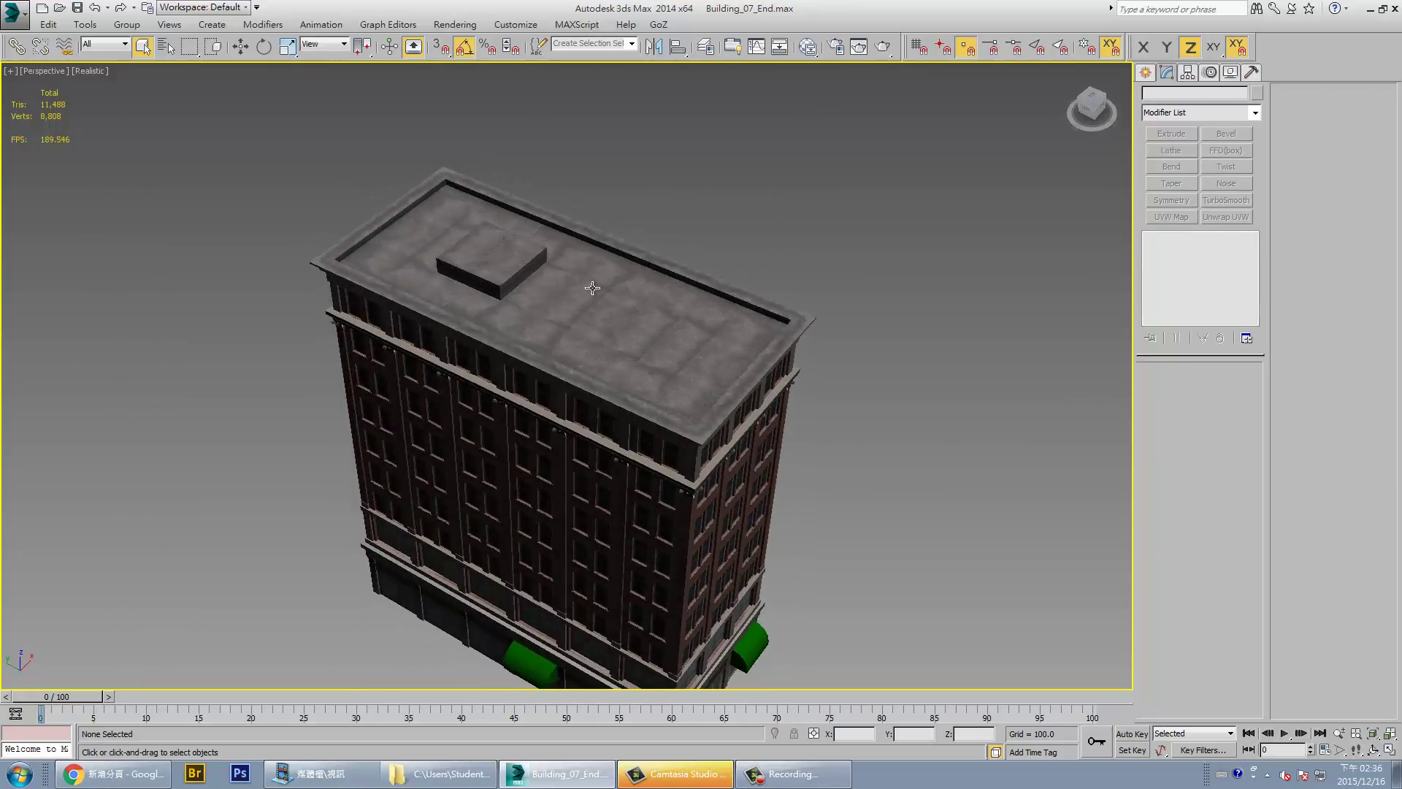
mouse_move(673, 374)
middle_mouse_down("alt")
mouse_move(669, 338)
mouse_move(658, 413)
mouse_move(595, 314)
mouse_move(563, 316)
mouse_move(579, 316)
mouse_move(571, 351)
middle_mouse_up("alt")
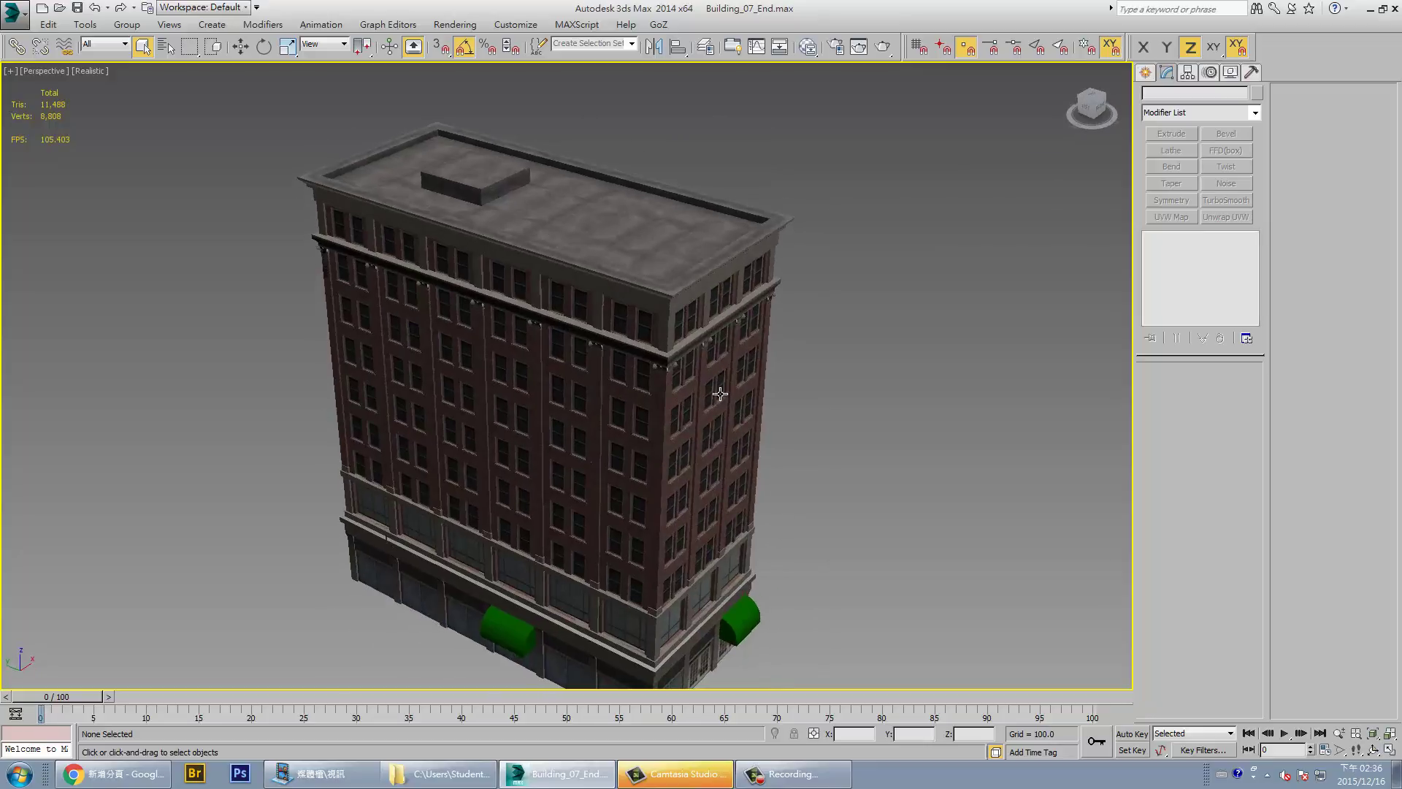
Frame the building frontally in Perspective and show Standard Primitives in the Create panel
mouse_move(720, 394)
middle_mouse_down("alt")
mouse_move(689, 416)
mouse_move(701, 338)
middle_mouse_up("alt")
scroll(688, 416, "down", 5)
scroll(705, 381, "up", 3)
scroll(783, 402, "up", 3)
scroll(782, 412, "up", 1)
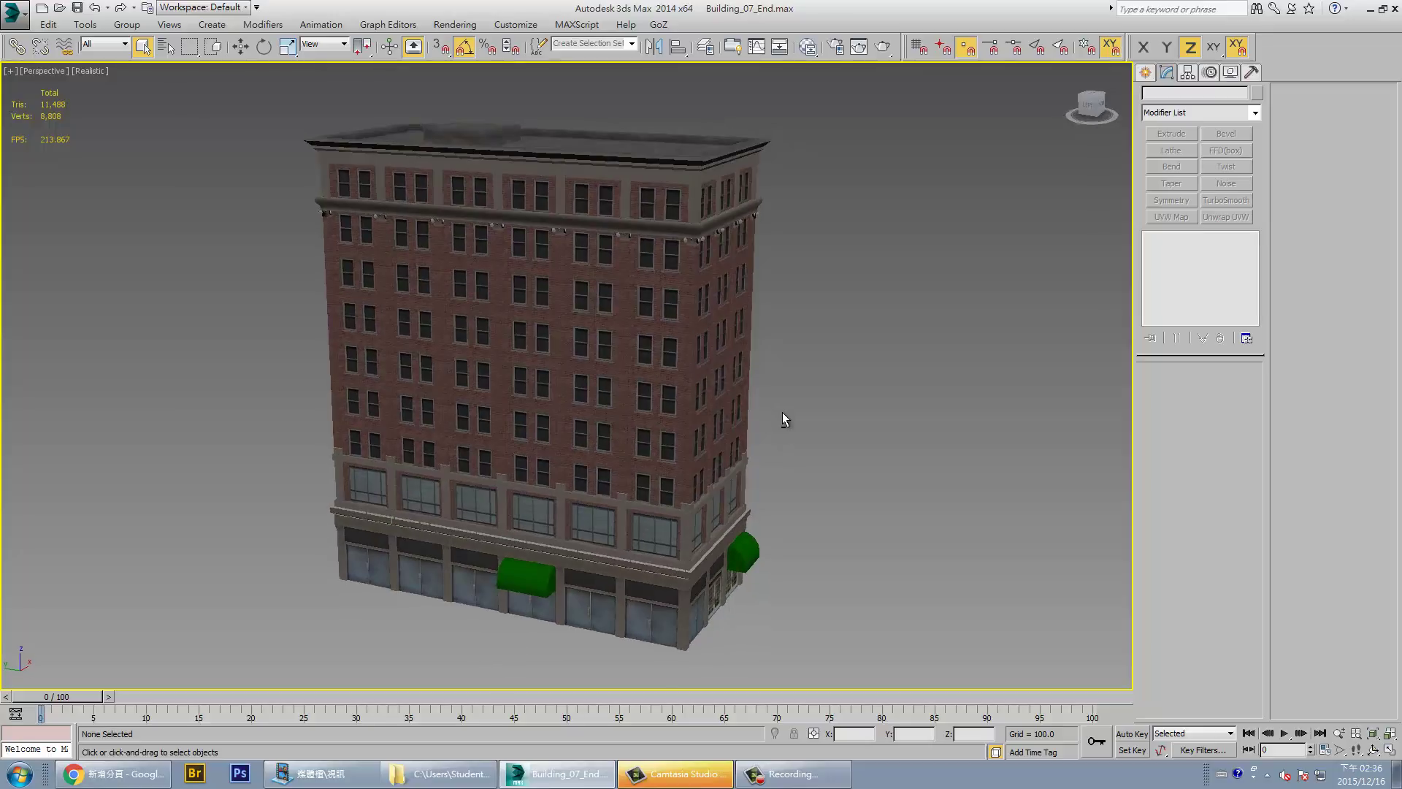
mouse_move(782, 412)
middle_mouse_down("alt")
mouse_move(753, 397)
mouse_move(767, 391)
middle_mouse_up("alt")
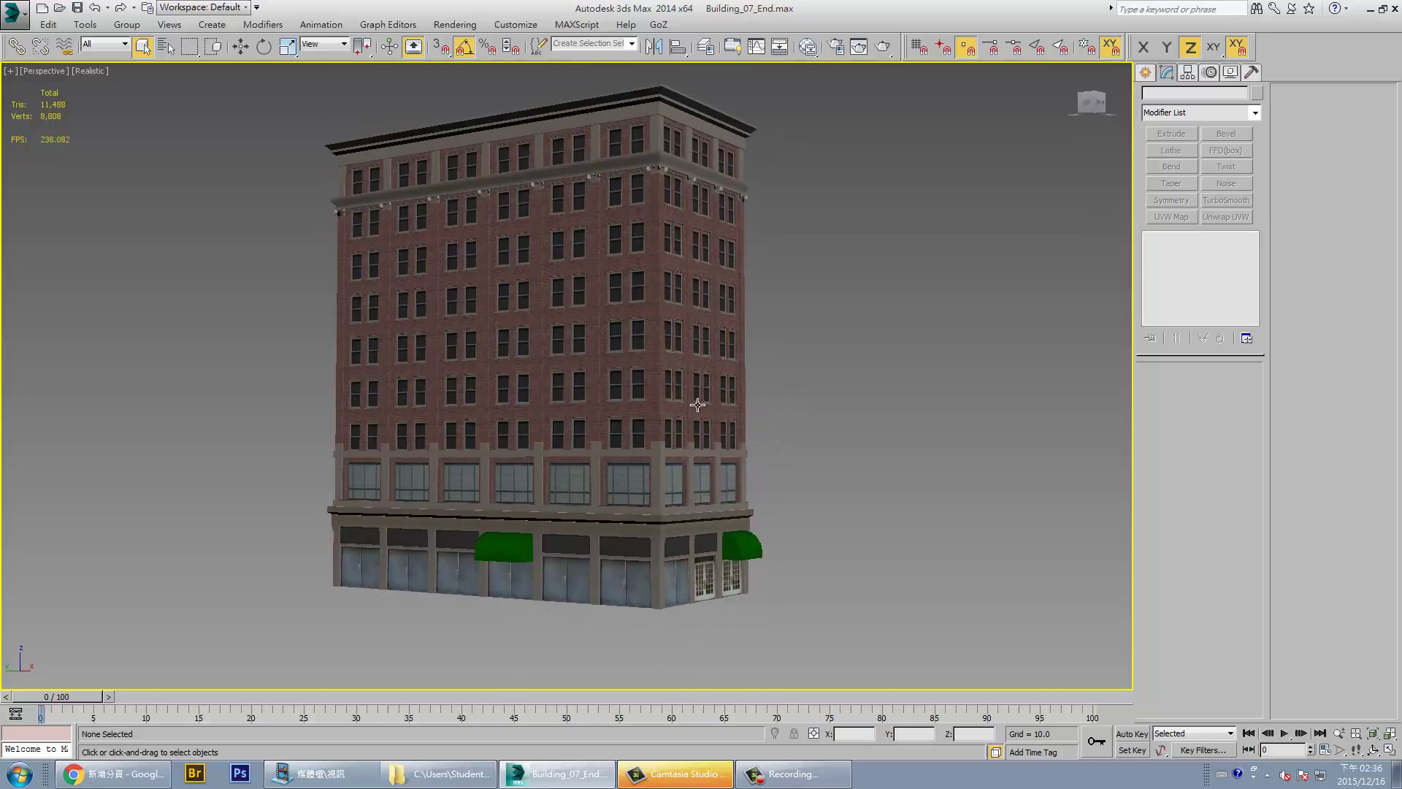
middle_click_drag(766, 559, 949, 378)
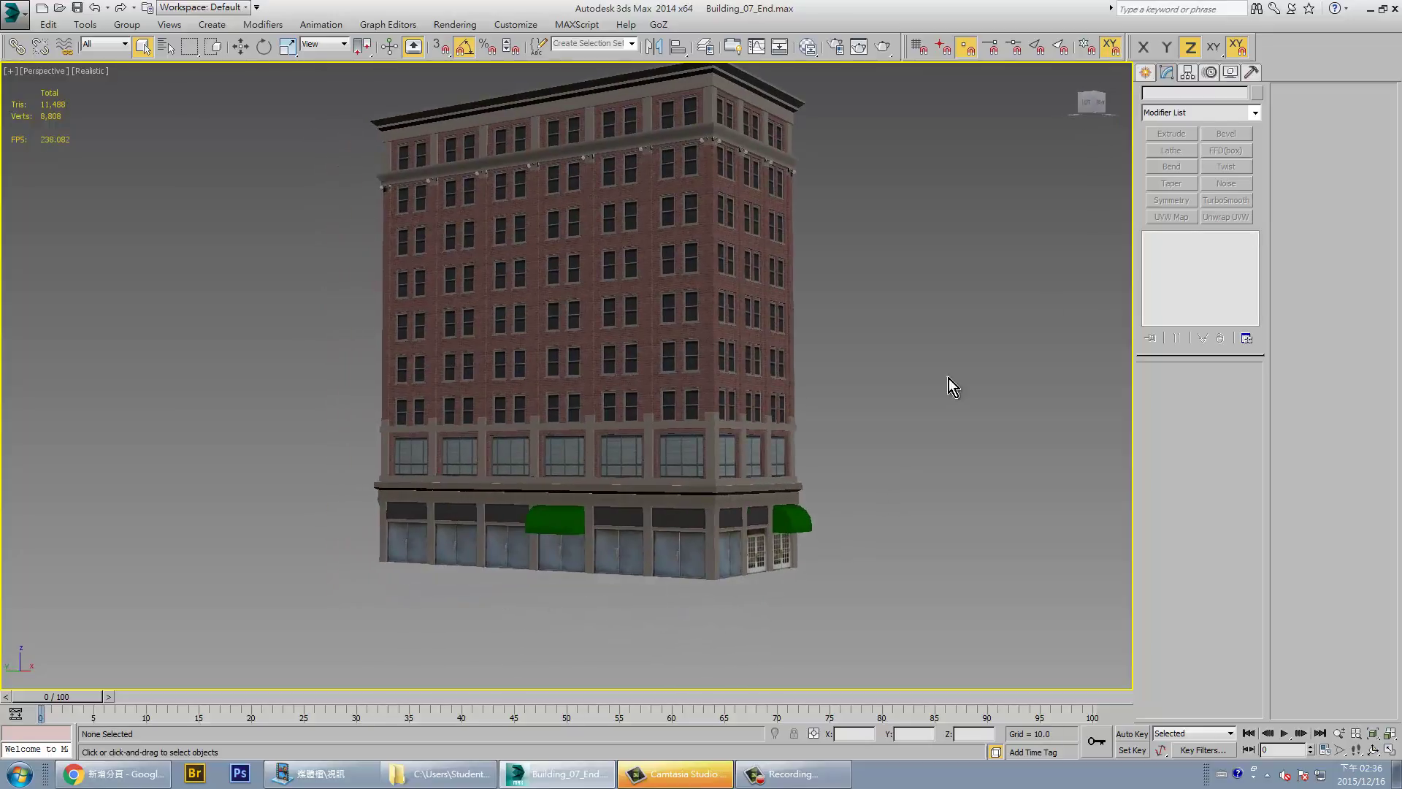
left_click(1144, 72)
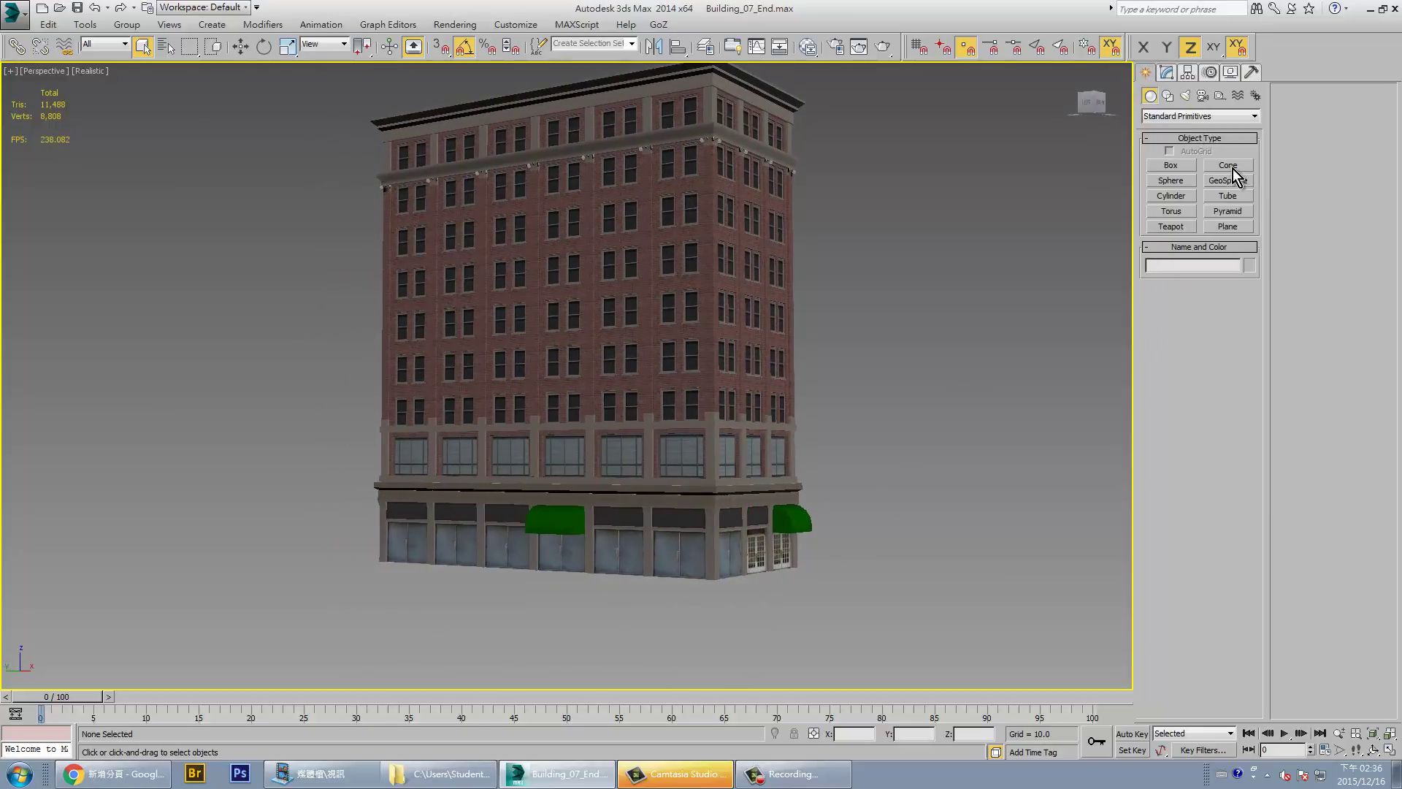
Start the Plane tool in a four-viewport layout with 3D snapping set to grid points
left_click(1228, 226)
middle_click_drag(636, 474, 635, 526, "alt")
key("alt+w")
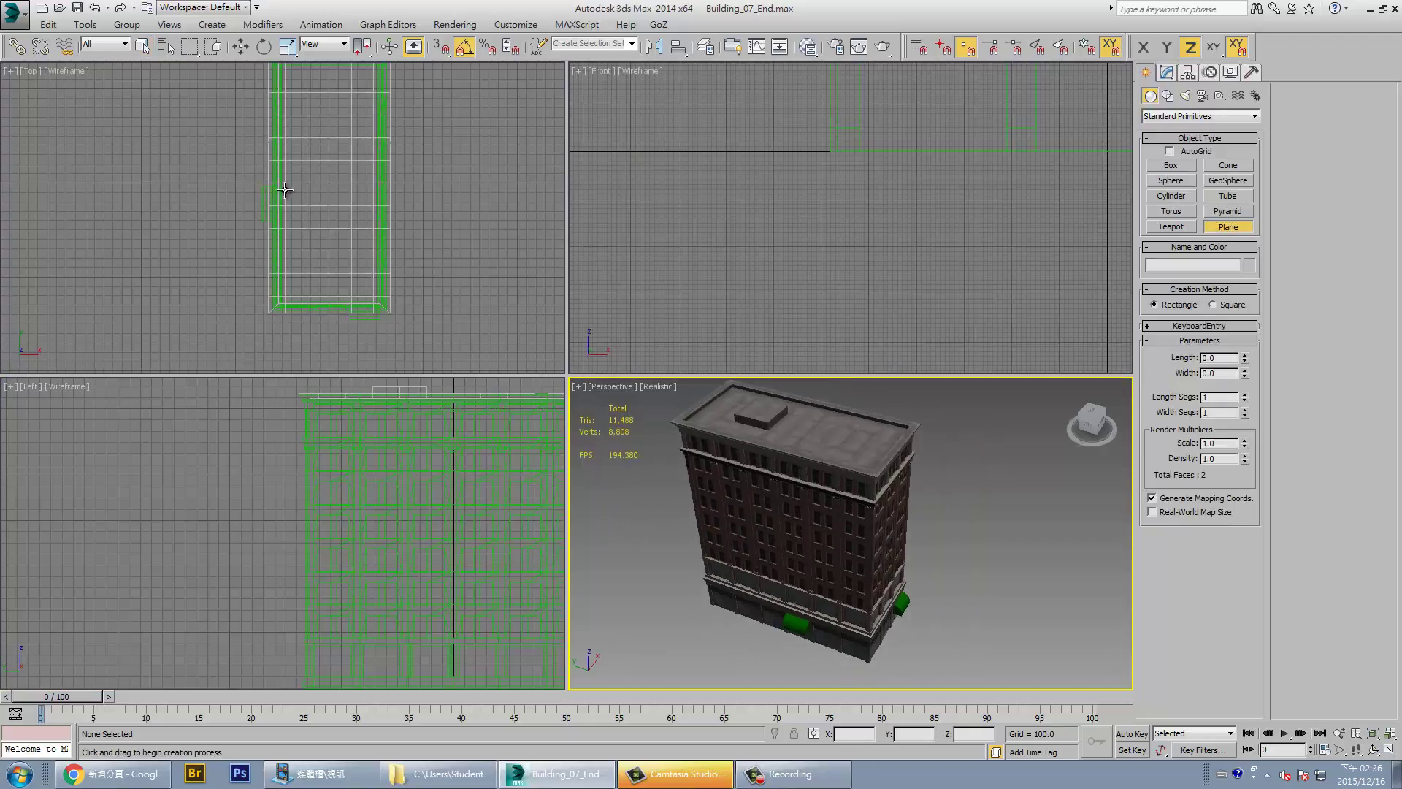
middle_click_drag(285, 190, 353, 188)
scroll(103, 147, "up", 2)
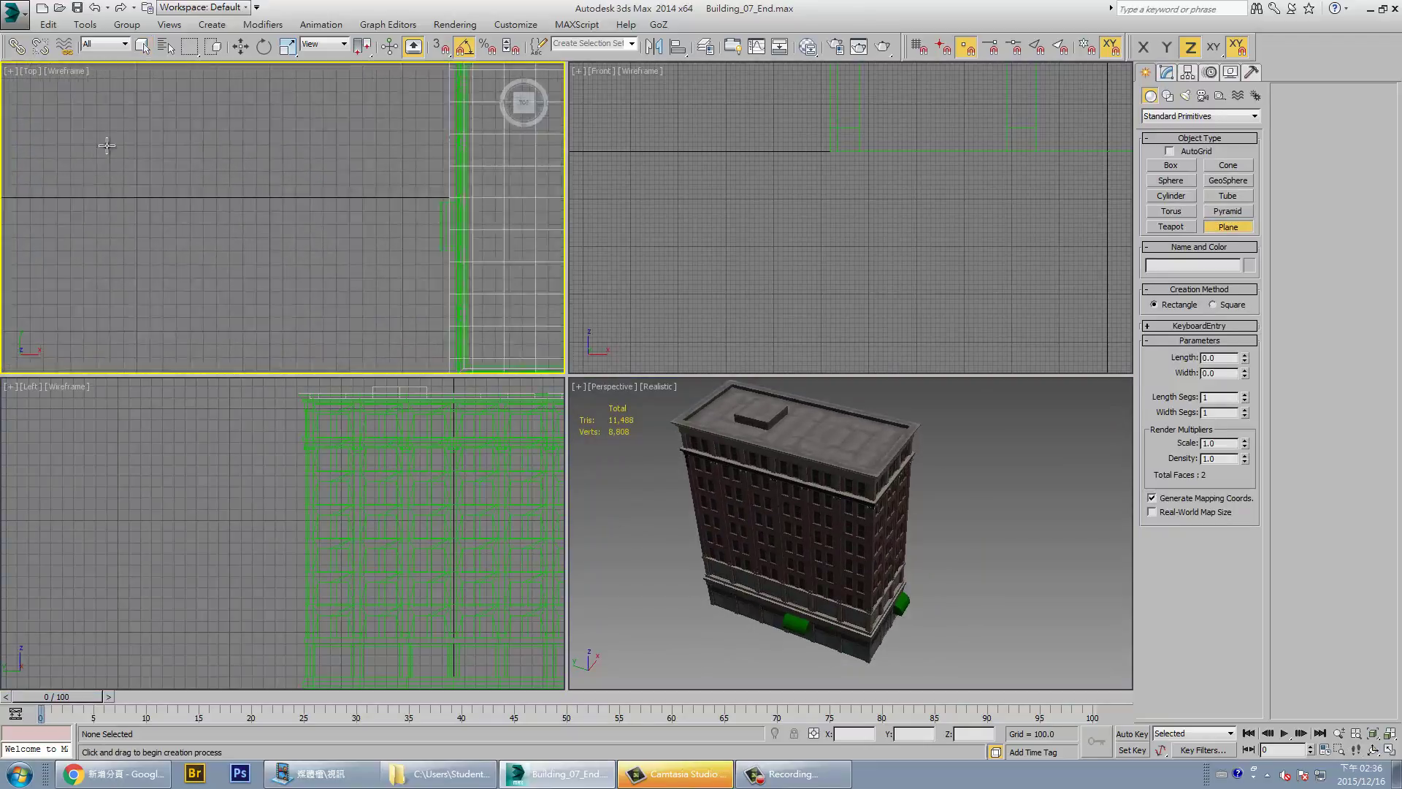
scroll(291, 188, "up", 2)
scroll(336, 255, "up", 1)
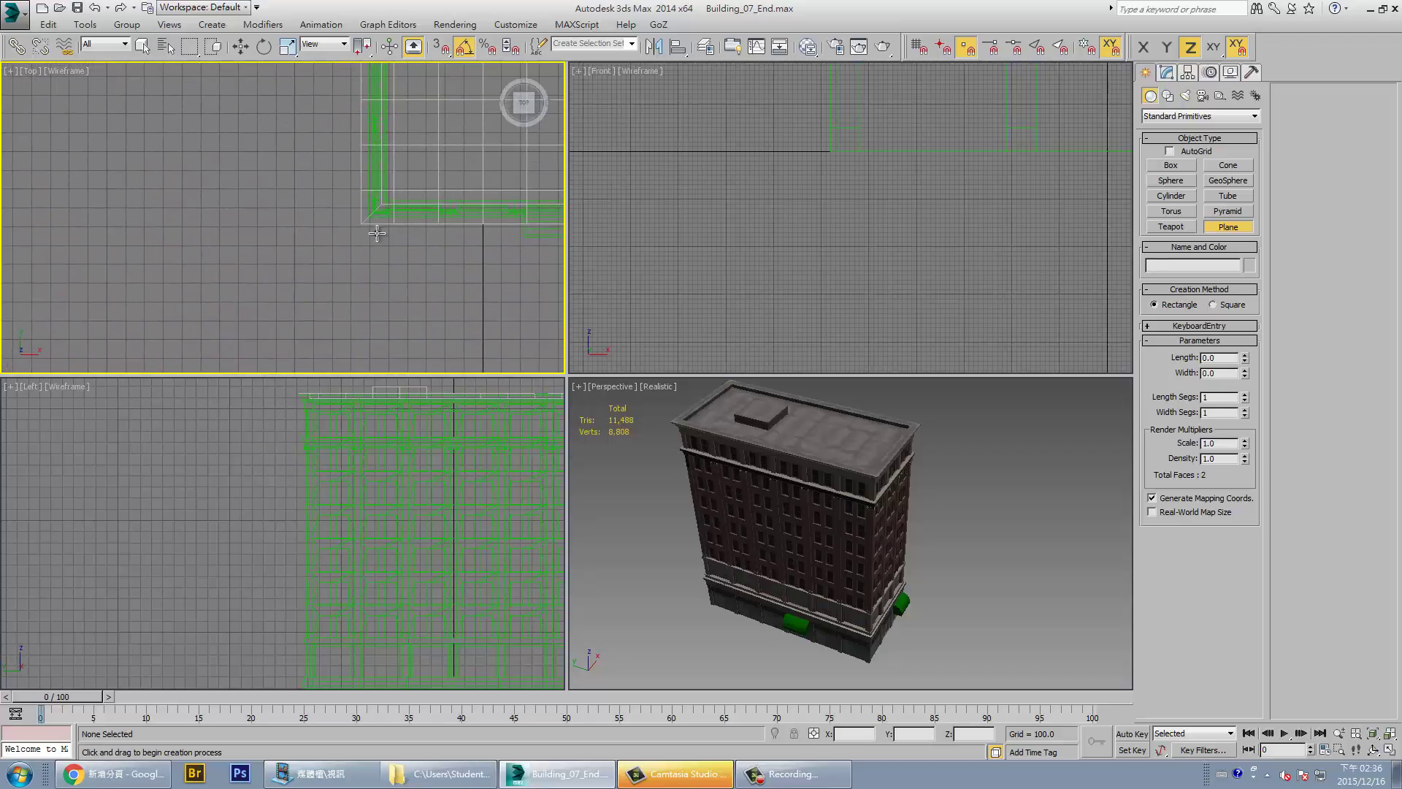
key("s")
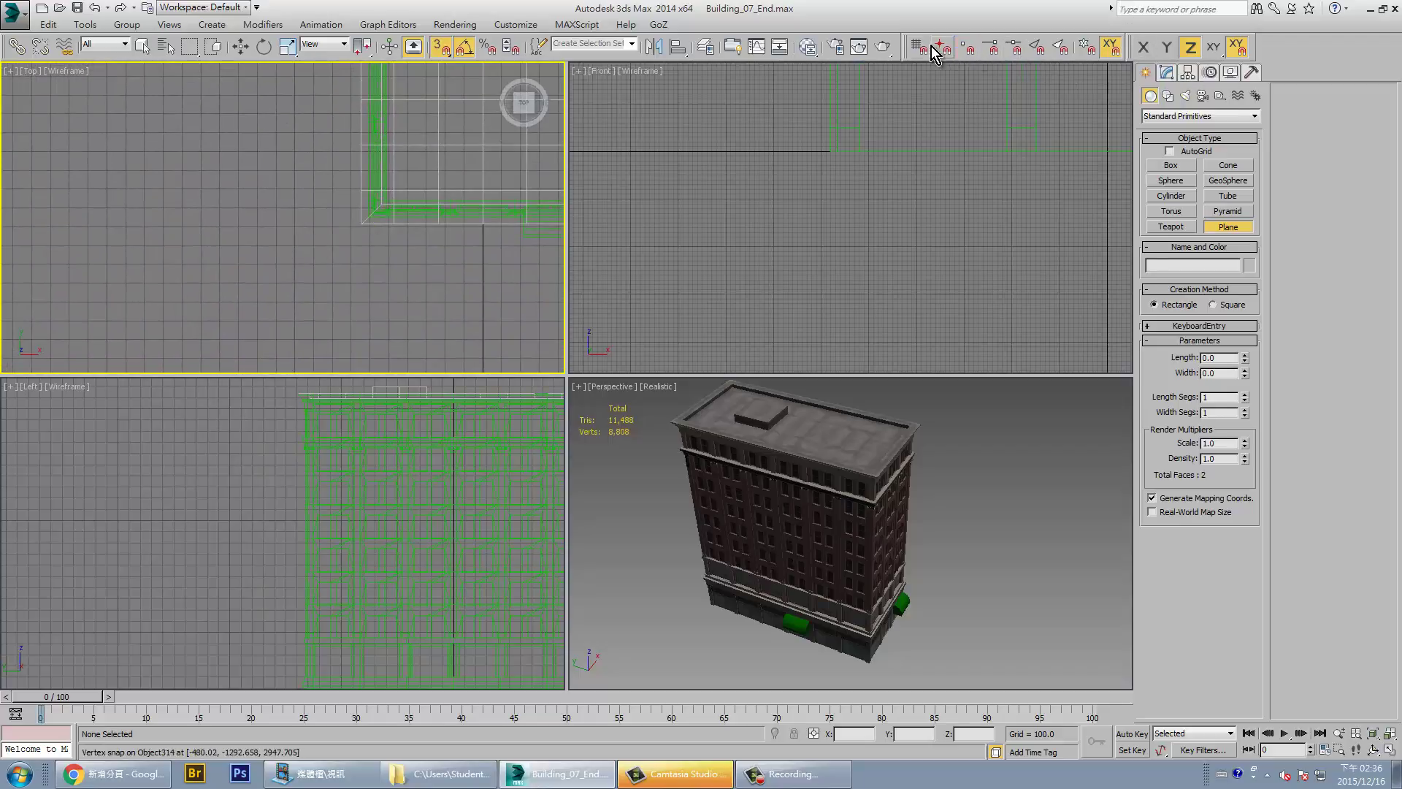
left_click(934, 53)
left_click(918, 47)
Draw ground planes at the building's corner, including a 300 by 100 and a 100 by 100 plane
left_click_drag(295, 226, 351, 282)
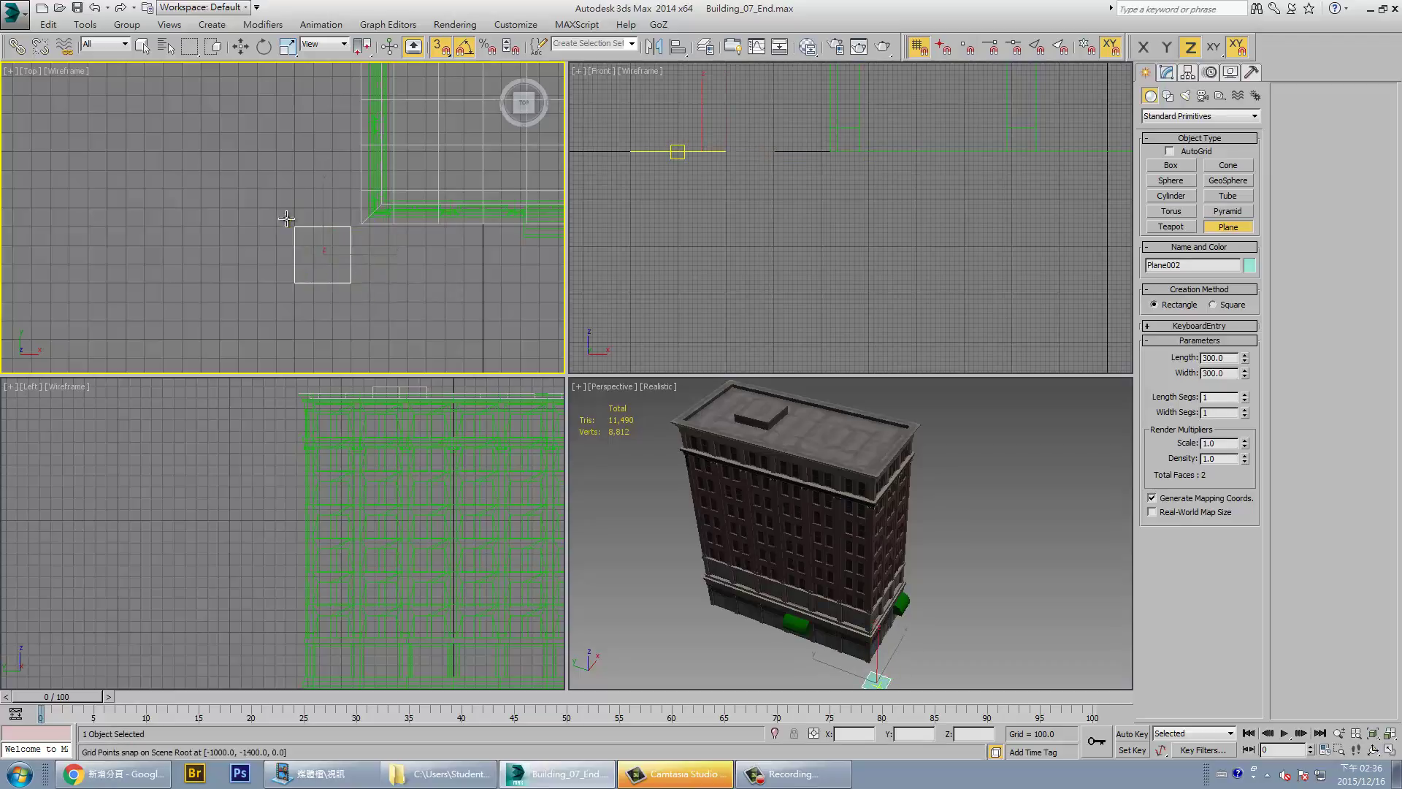
mouse_move(276, 227)
left_mouse_down()
mouse_move(294, 282)
mouse_move(353, 301)
mouse_move(280, 304)
mouse_move(876, 299)
left_mouse_up()
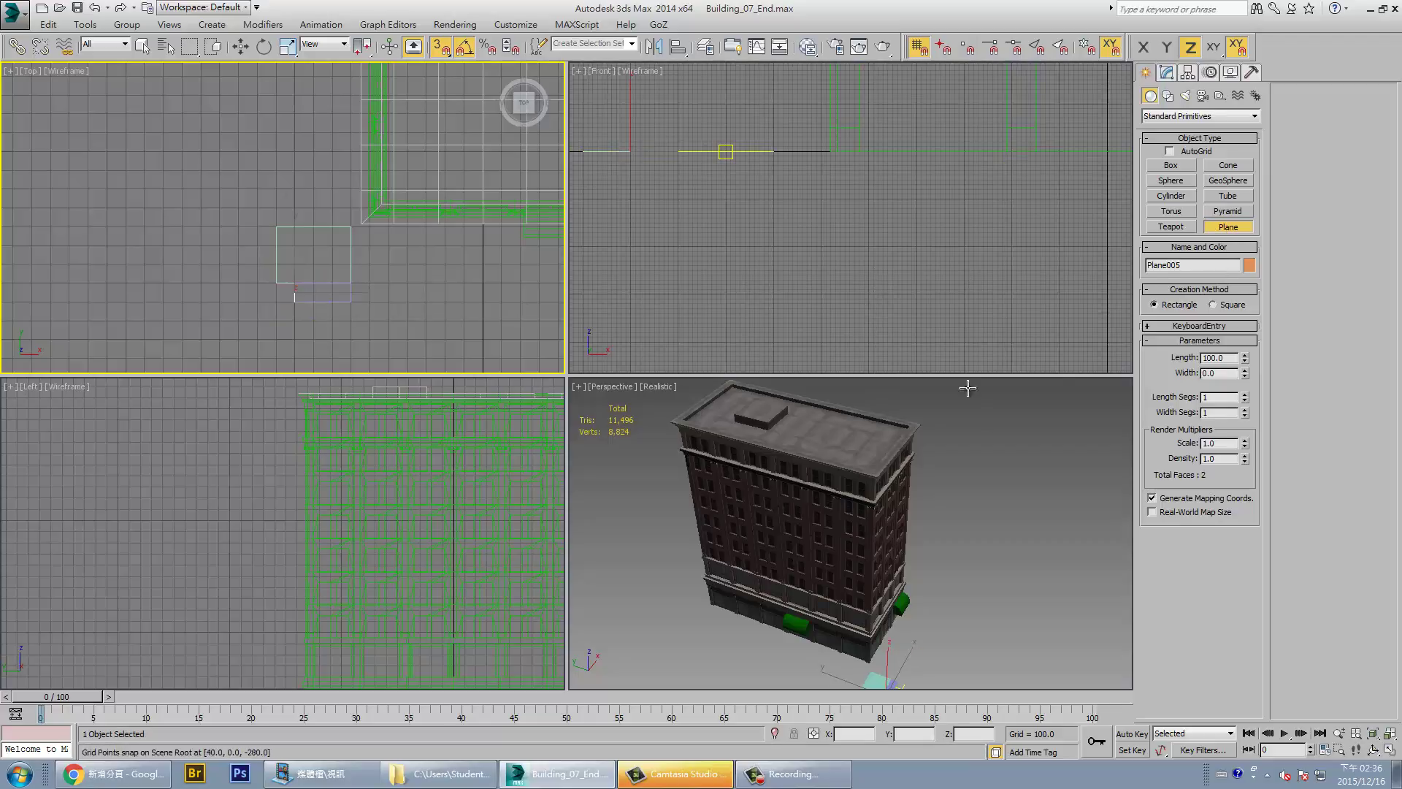
scroll(913, 599, "up", 3)
scroll(902, 557, "up", 3)
scroll(820, 564, "up", 1)
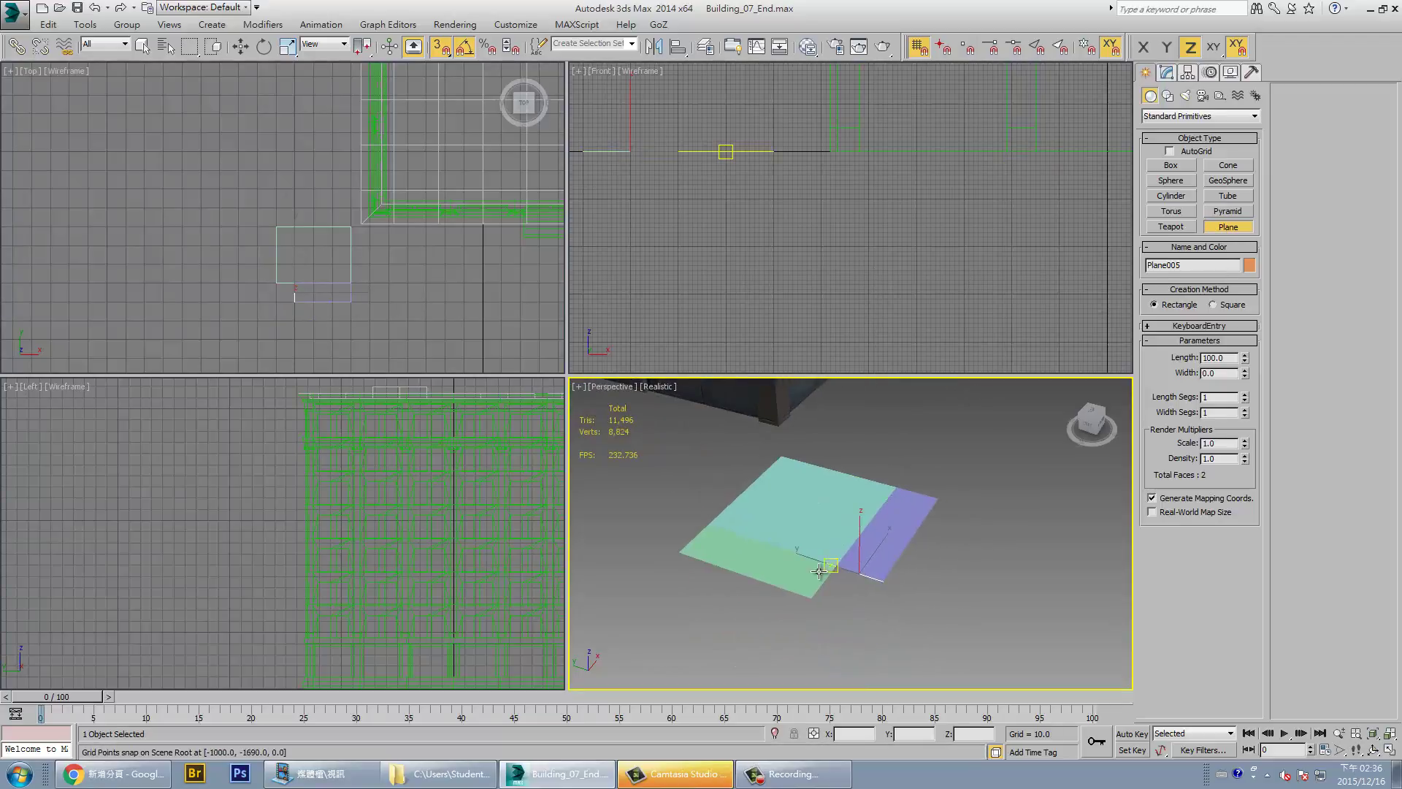
scroll(281, 254, "up", 2)
scroll(284, 260, "up", 3)
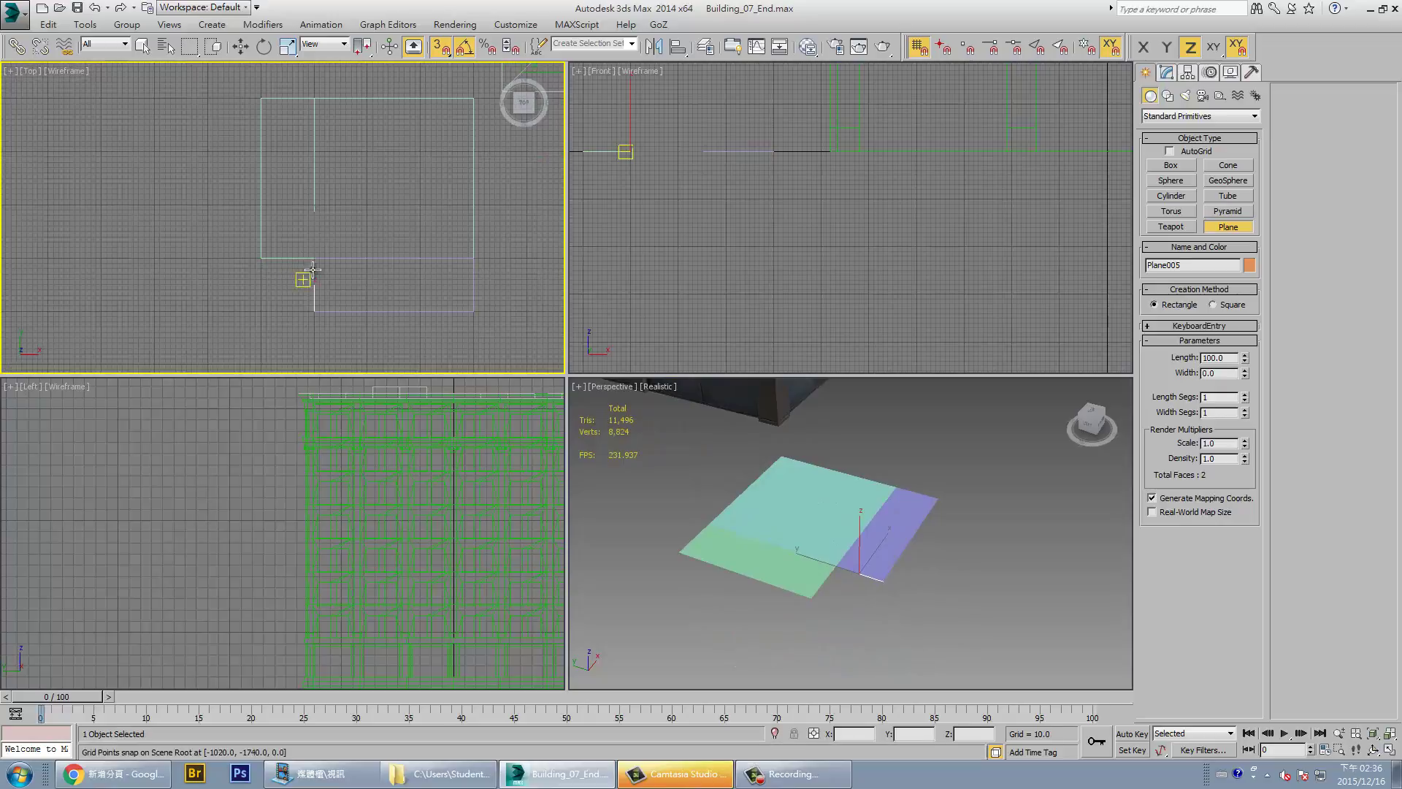
left_click_drag(261, 258, 313, 311)
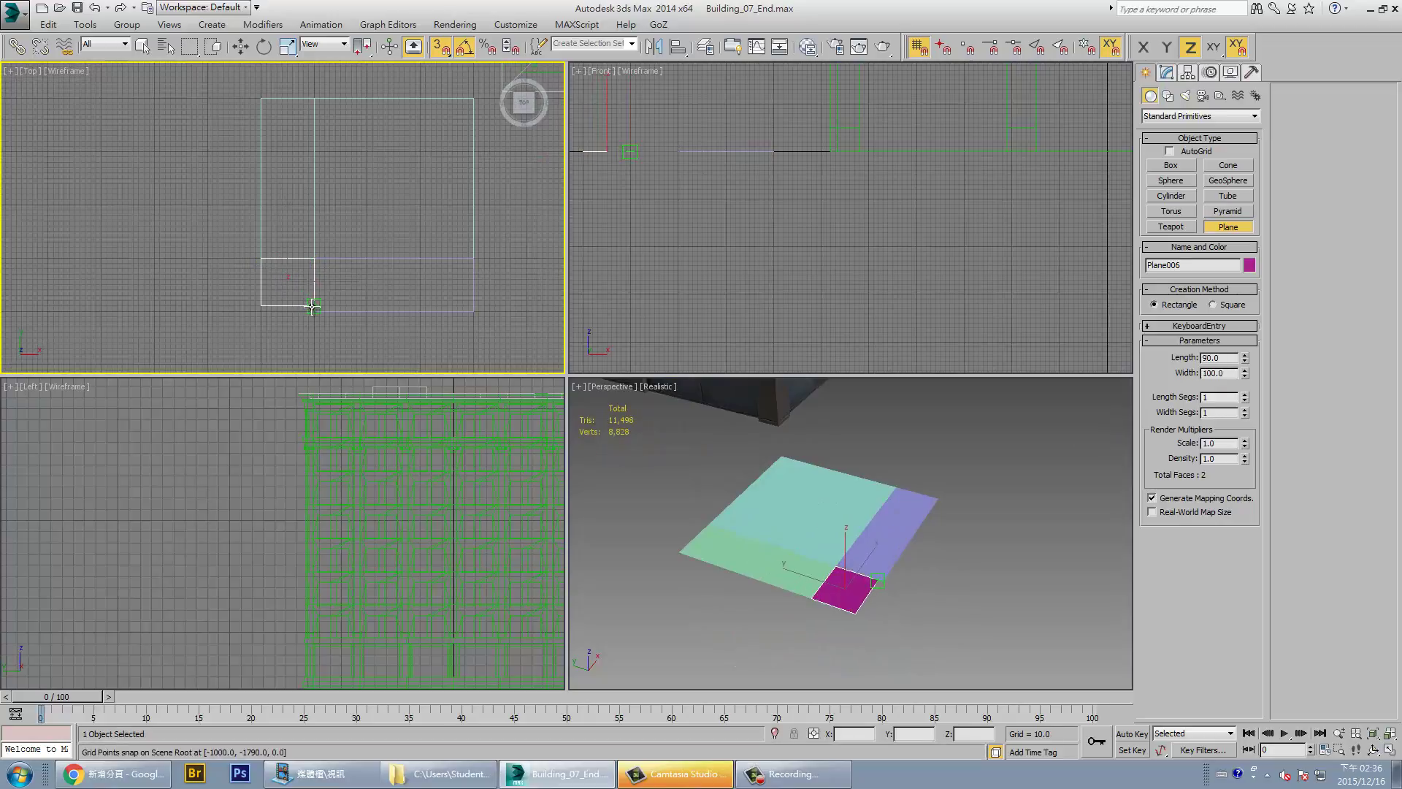
right_click(1024, 494)
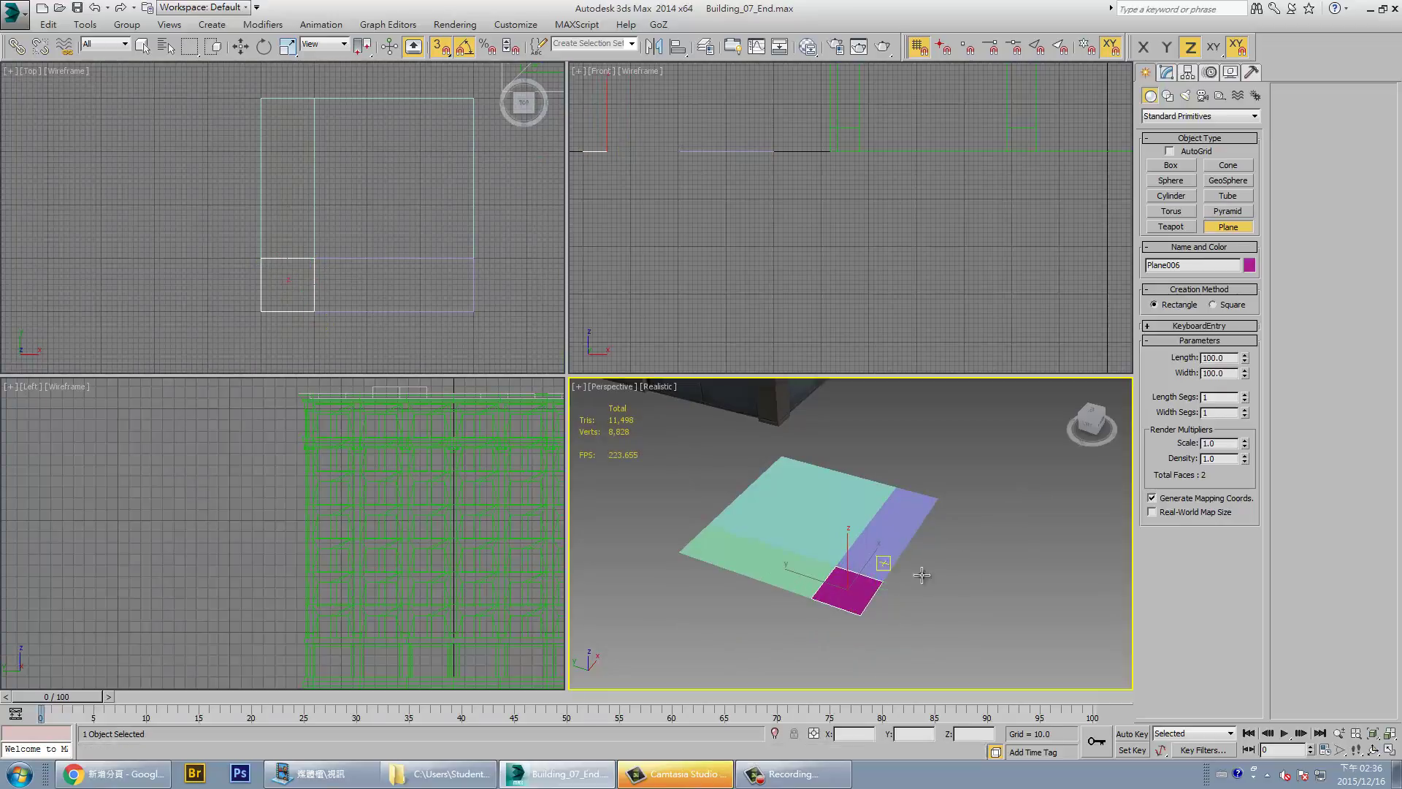
Convert the corner plane to Editable Poly and select its outer corner vertex
right_click(856, 590)
mouse_move(883, 744)
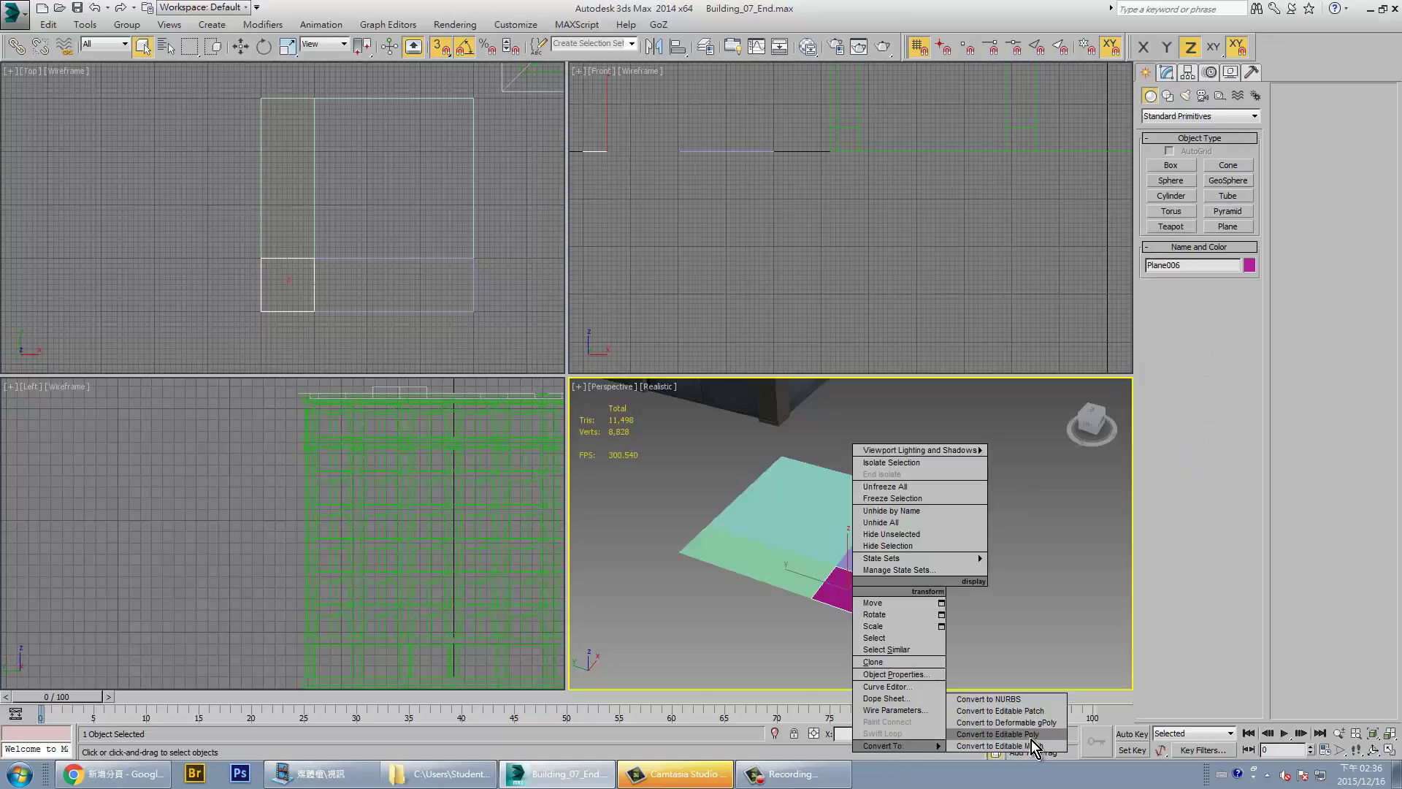
left_click(1029, 734)
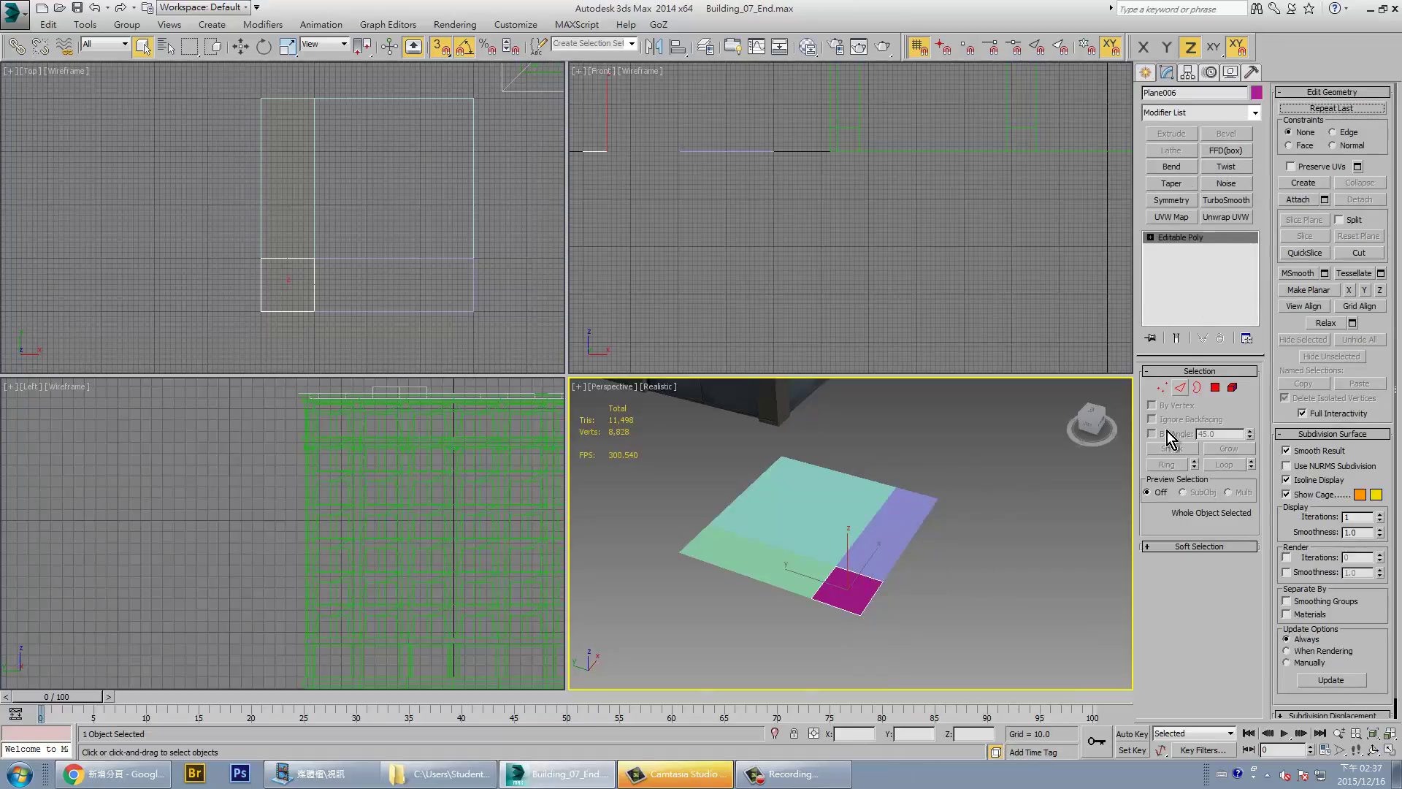
left_click(1161, 387)
left_click_drag(825, 631, 892, 603)
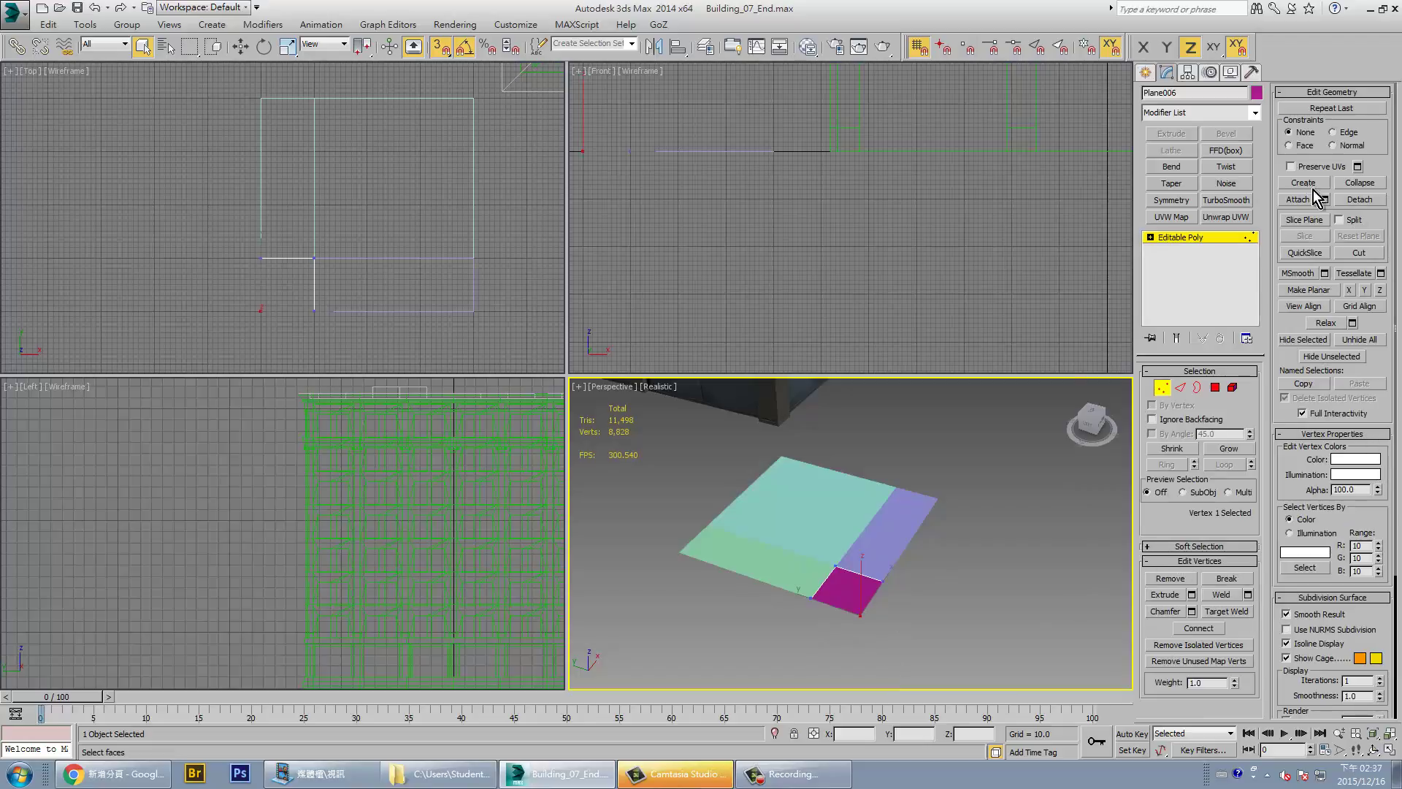
Chamfer the outer corner vertex into a rounded edge and weld the overlapping vertices
left_click(1168, 612)
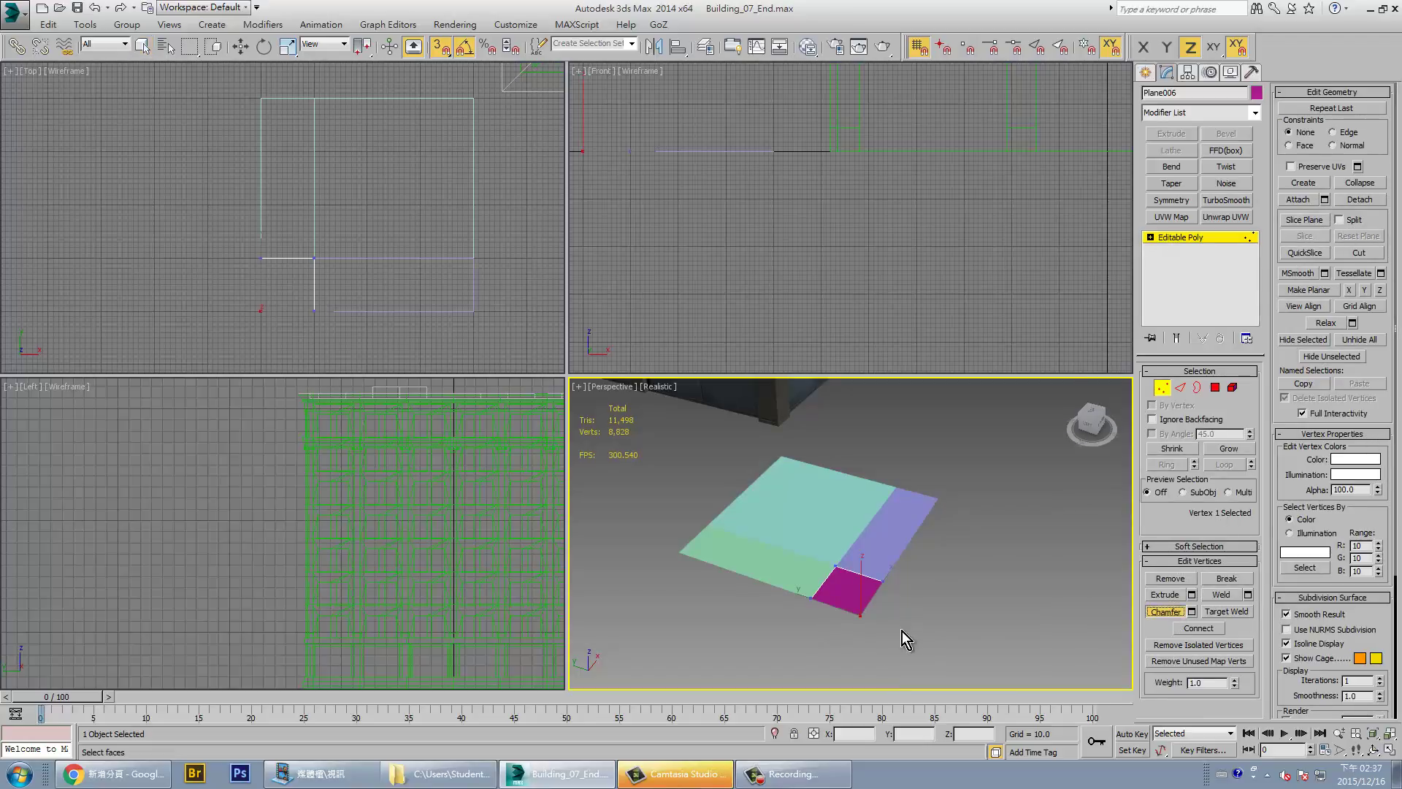
left_click_drag(860, 616, 912, 542)
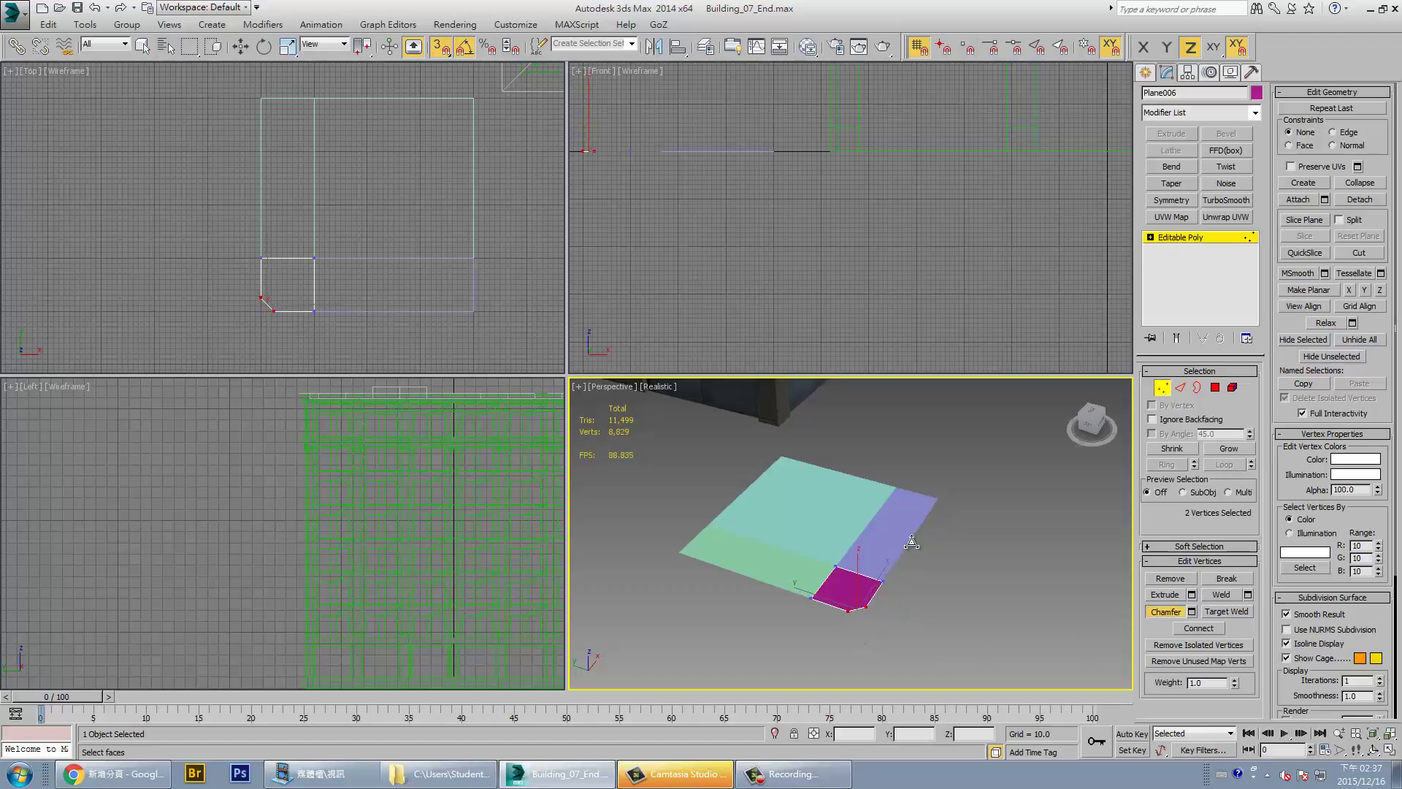
left_click_drag(922, 528, 922, 521)
left_click_drag(897, 570, 919, 534)
left_click(1248, 594)
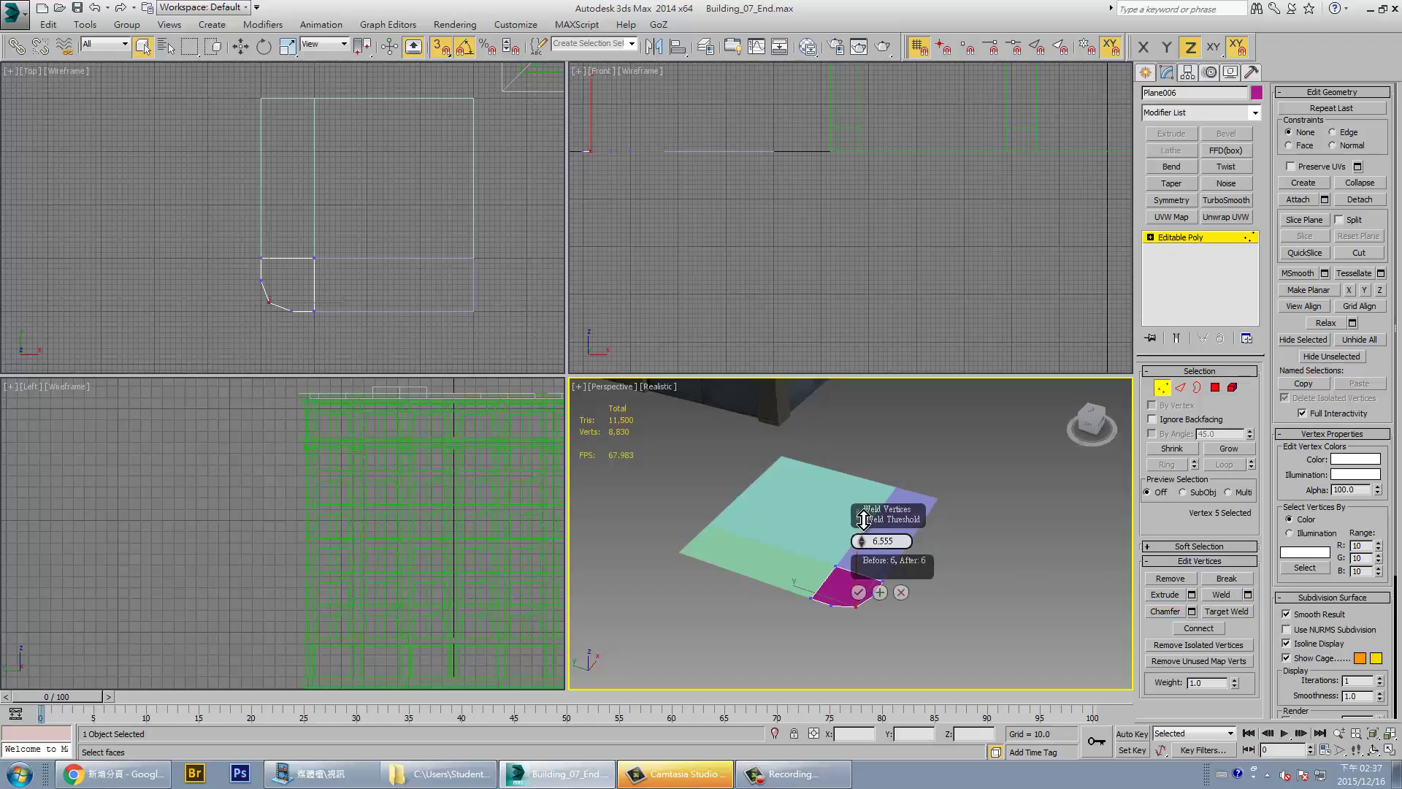
left_click(858, 593)
Zoom in on the corner plane and switch to Polygon level
mouse_move(915, 577)
middle_mouse_down()
mouse_move(812, 505)
mouse_move(844, 537)
middle_mouse_up()
scroll(844, 537, "up", 3)
scroll(803, 529, "up", 4)
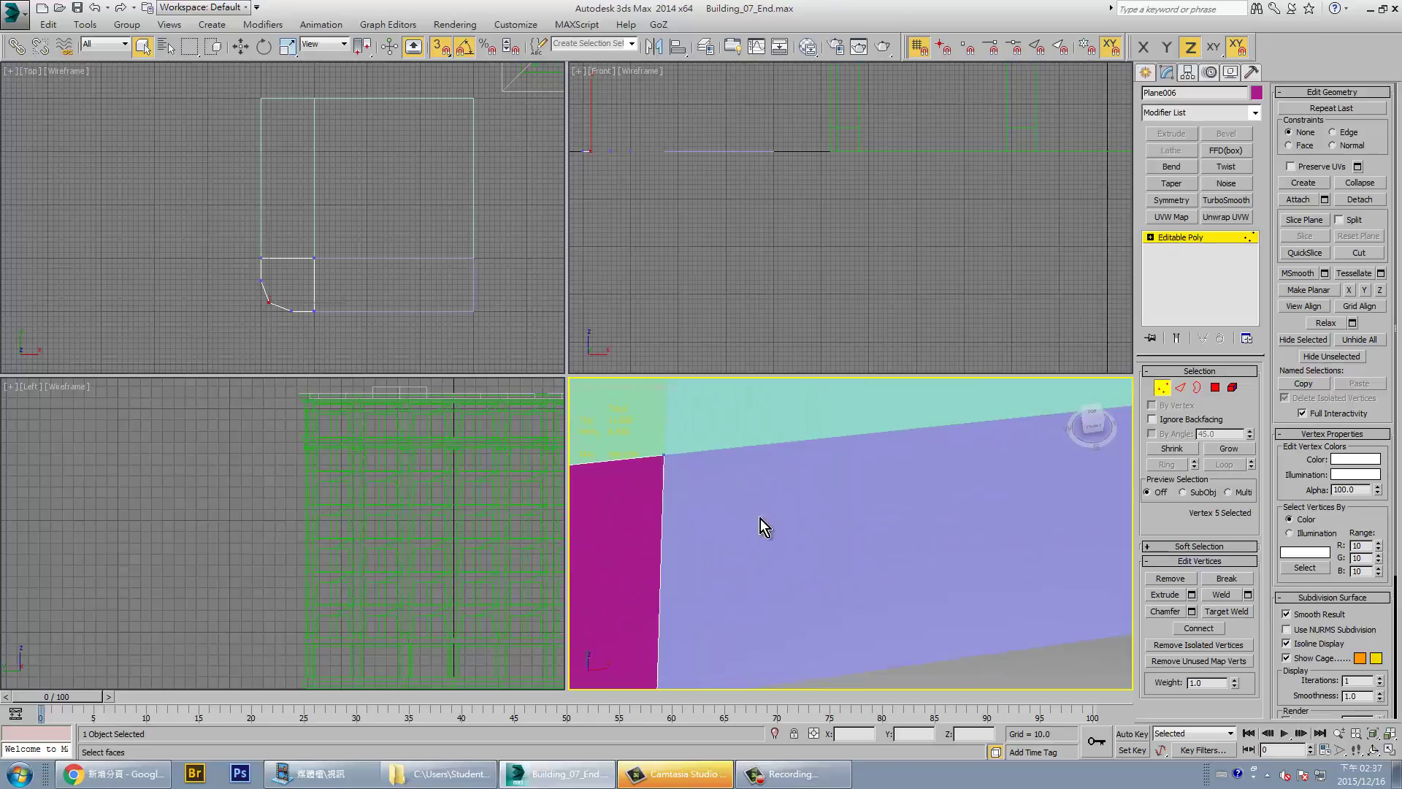
mouse_move(758, 526)
middle_mouse_down()
mouse_move(850, 488)
mouse_move(847, 519)
middle_mouse_up()
scroll(852, 496, "down", 1)
scroll(853, 512, "down", 4)
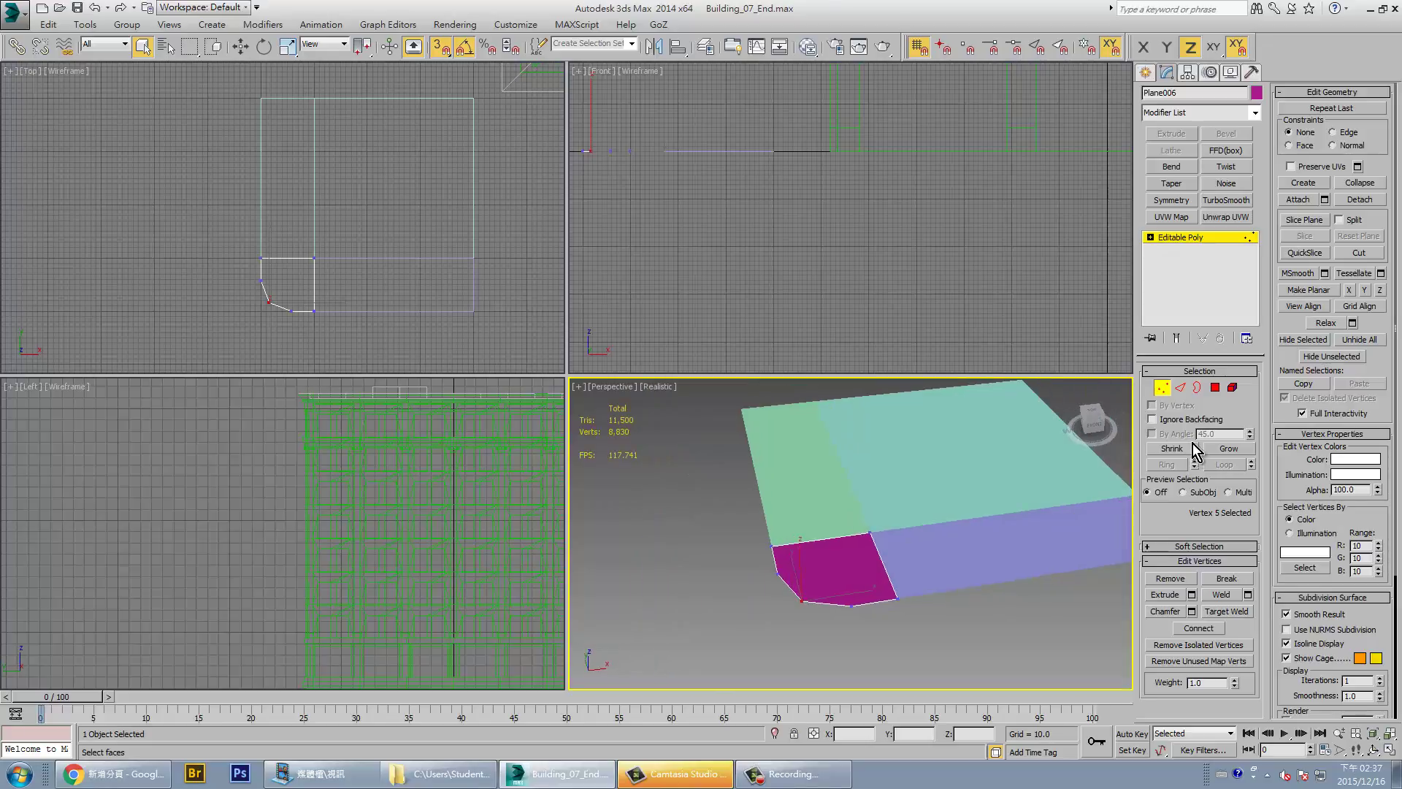
left_click(1214, 387)
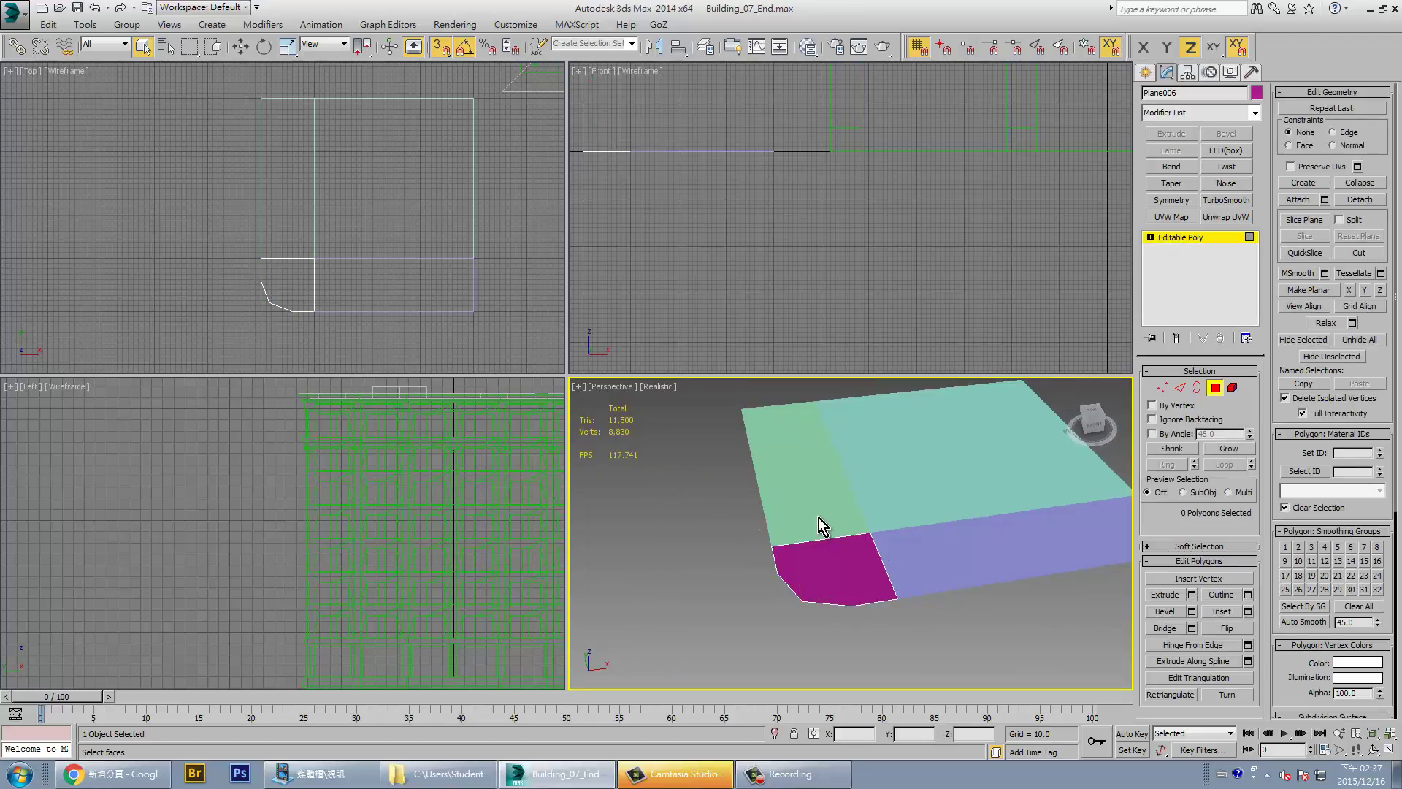
Leave polygon editing and select the ground planes around the corner
left_click(1215, 387)
middle_click_drag(1010, 467, 854, 479, "alt")
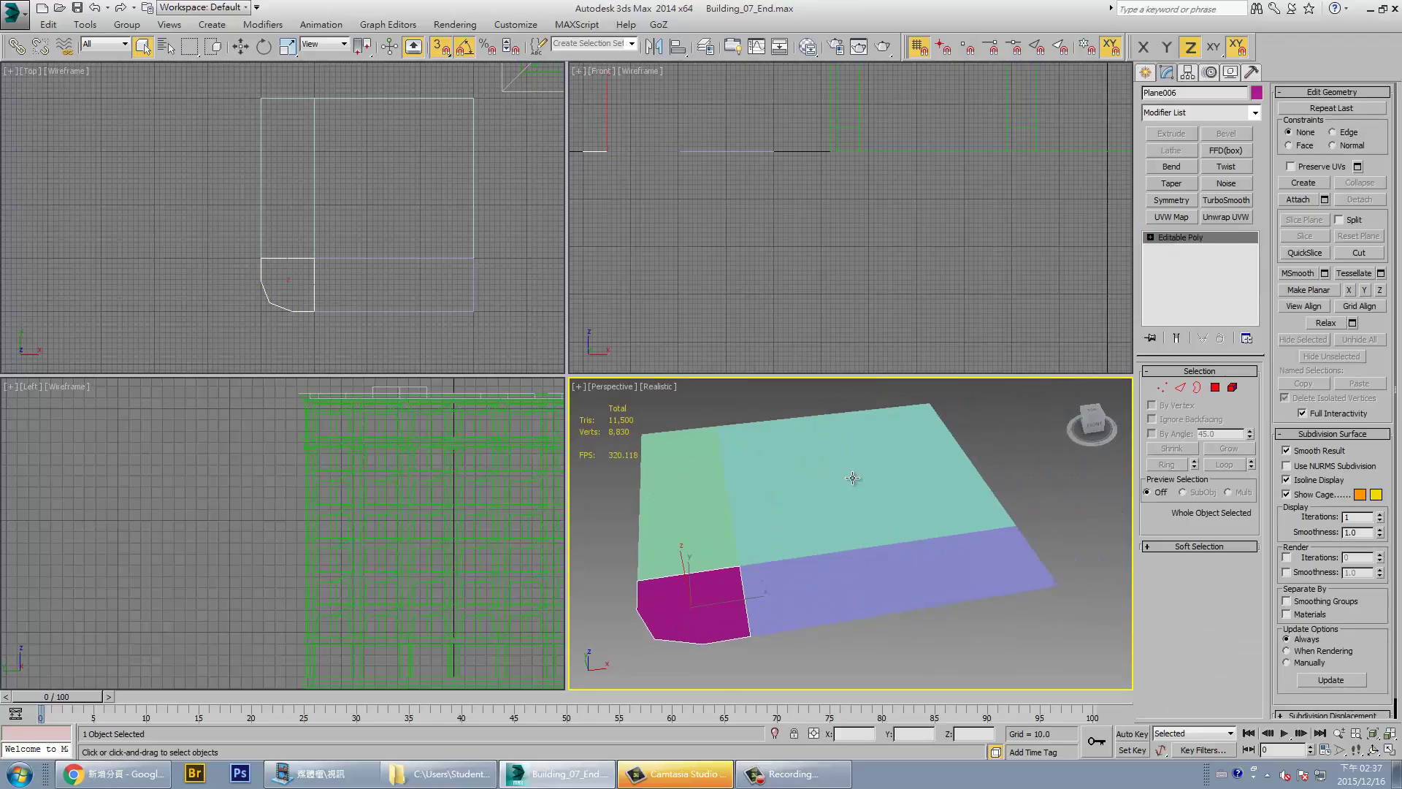
left_click(861, 539)
left_click(846, 562, "ctrl")
left_click(667, 586, "ctrl")
left_click(656, 525, "ctrl")
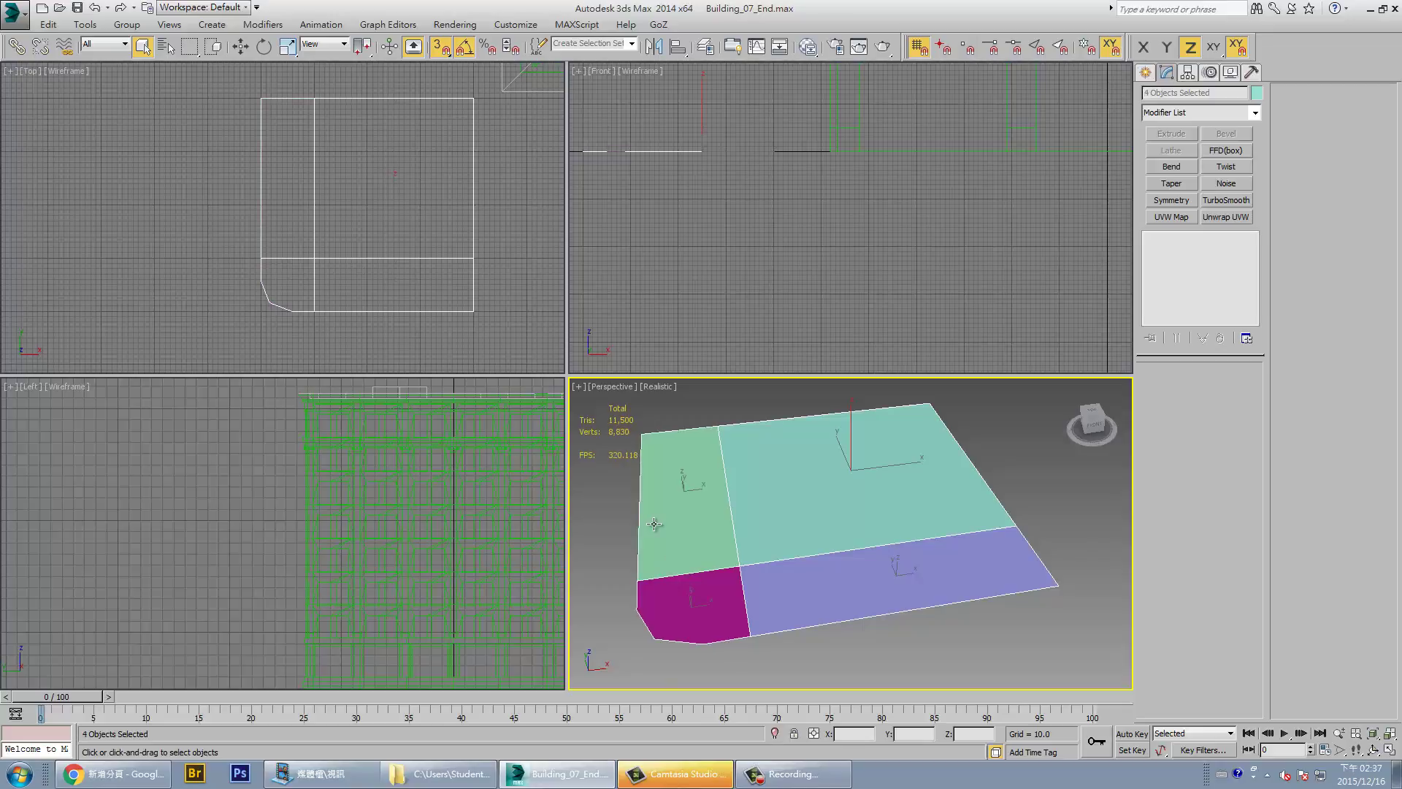
mouse_move(945, 570)
middle_mouse_down()
mouse_move(979, 491)
mouse_move(932, 609)
mouse_move(993, 577)
middle_mouse_up()
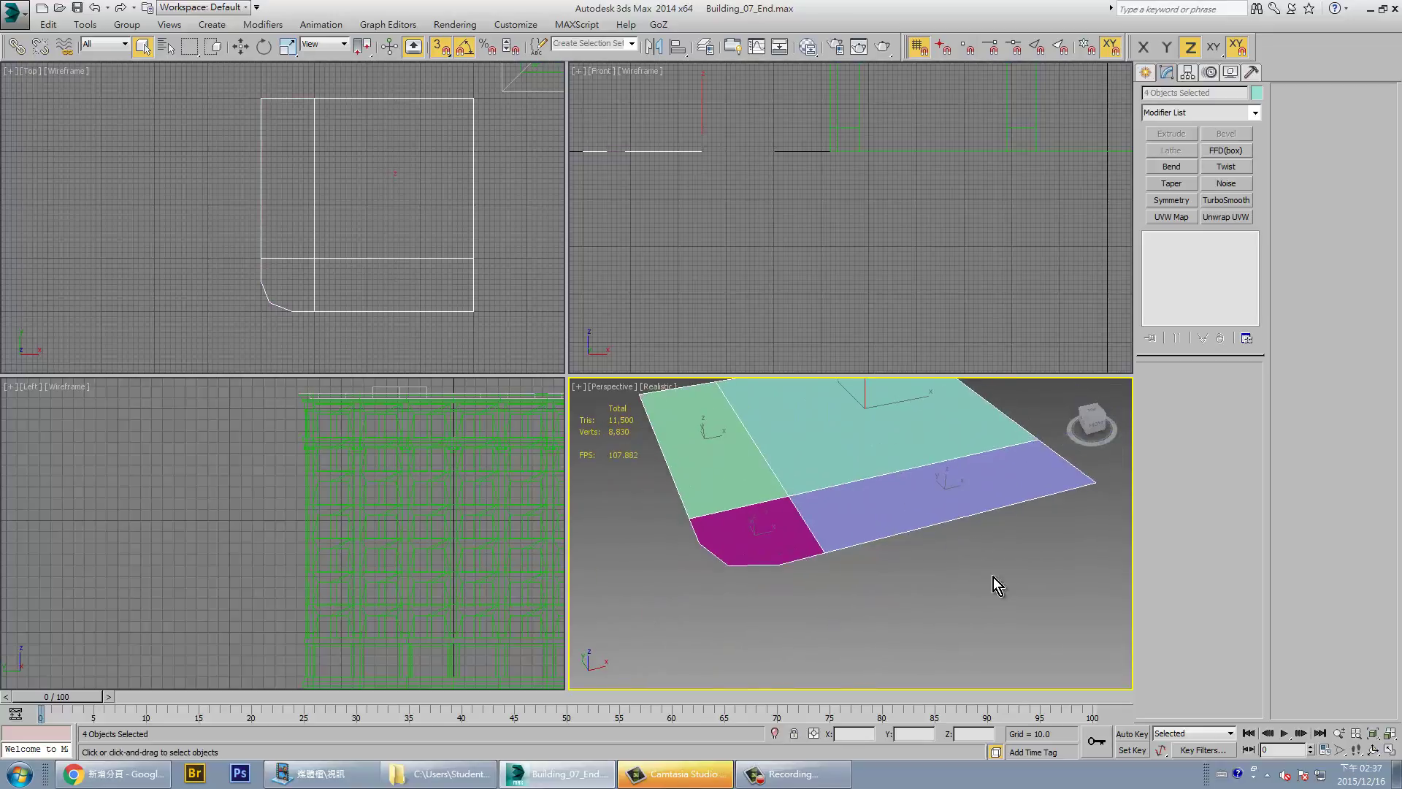
Convert the lavender plane Plane004 to Editable Poly at edge level
right_click(869, 494)
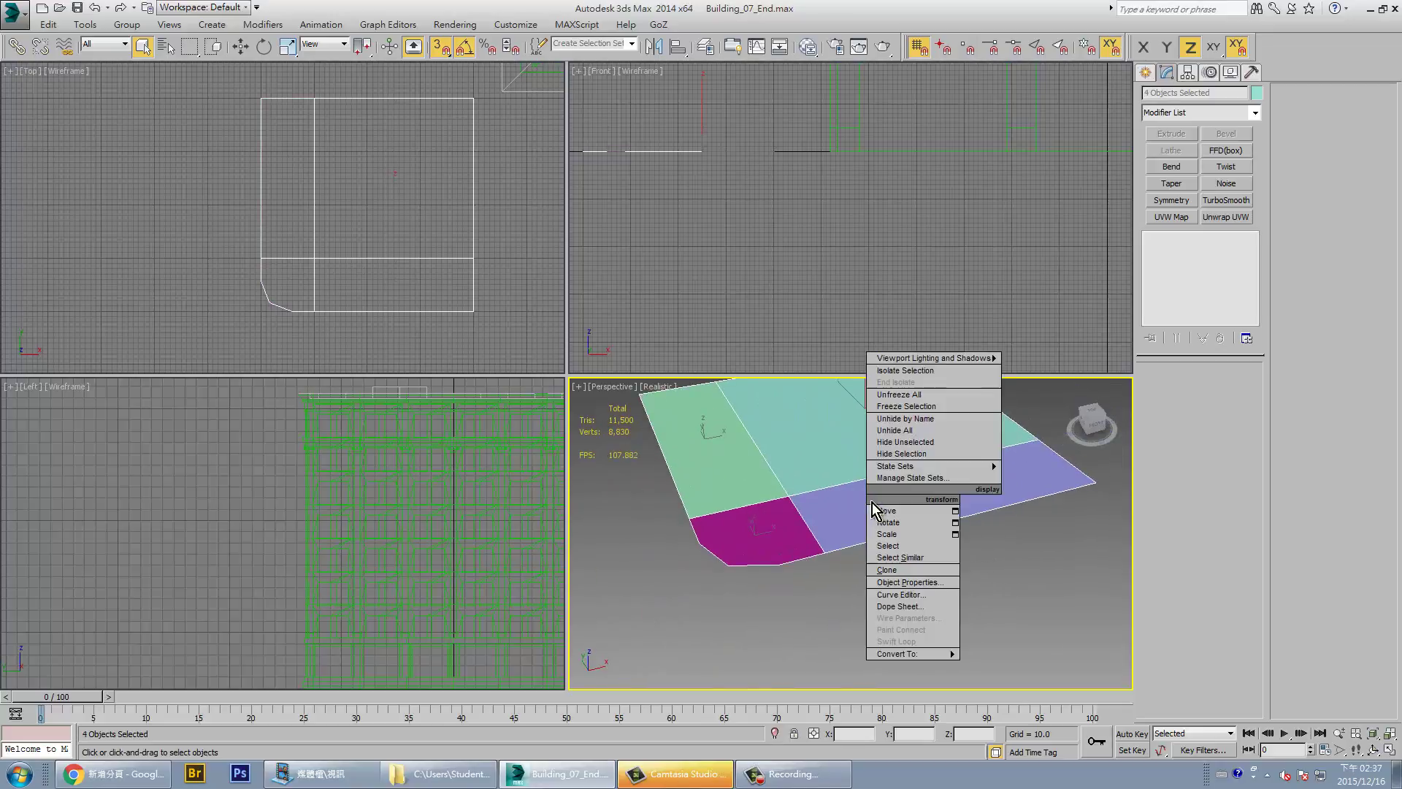
left_click(818, 619)
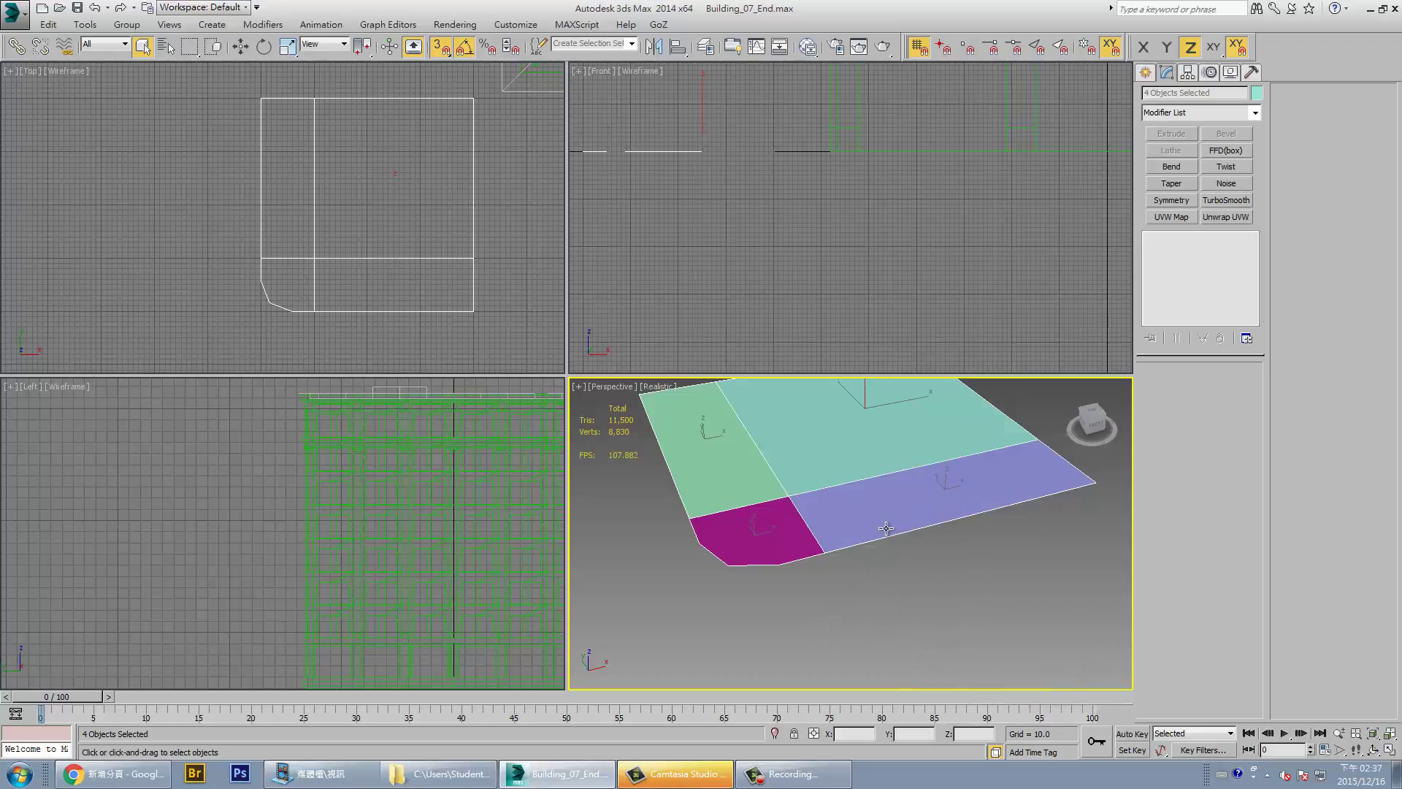
left_click(887, 525)
right_click(886, 525)
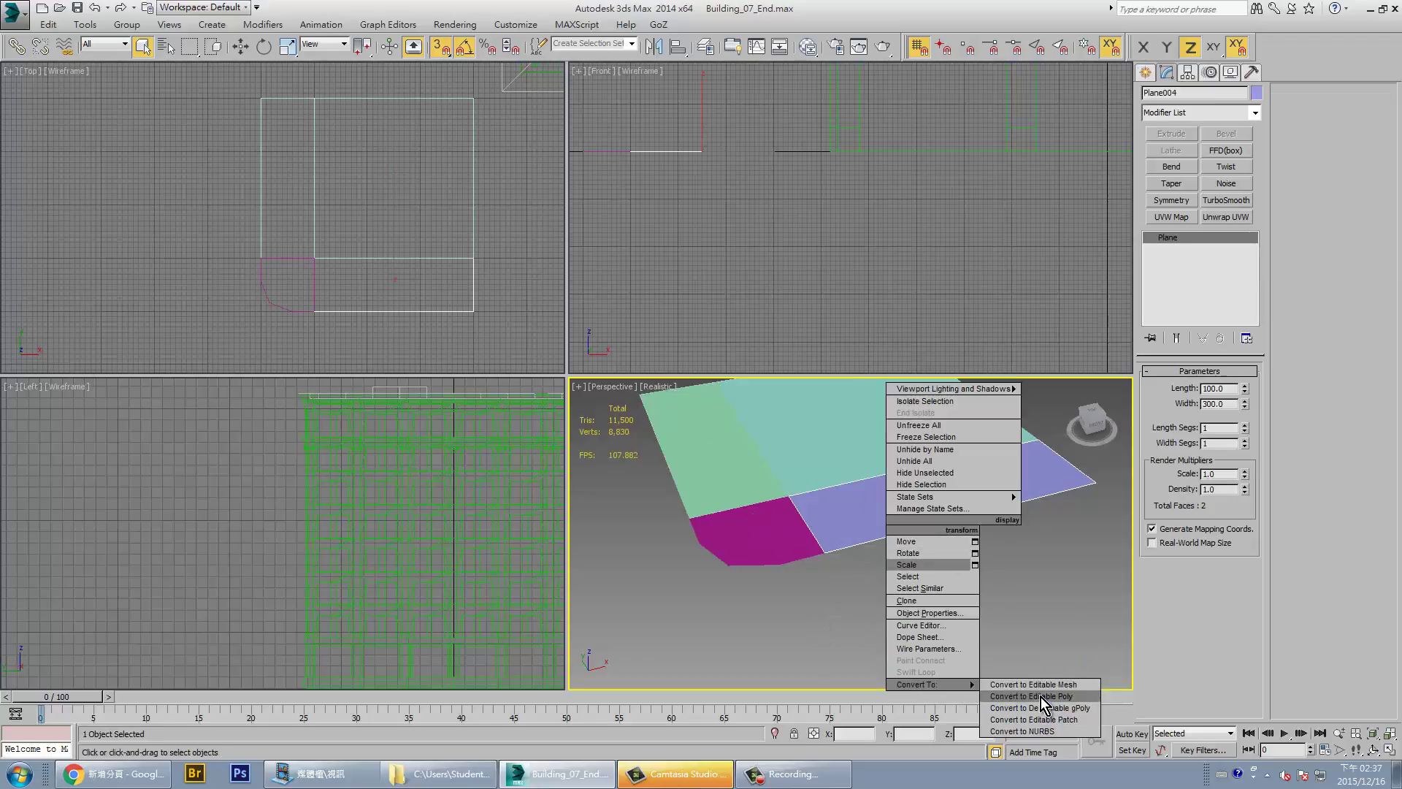
left_click(1041, 697)
left_click(1175, 390)
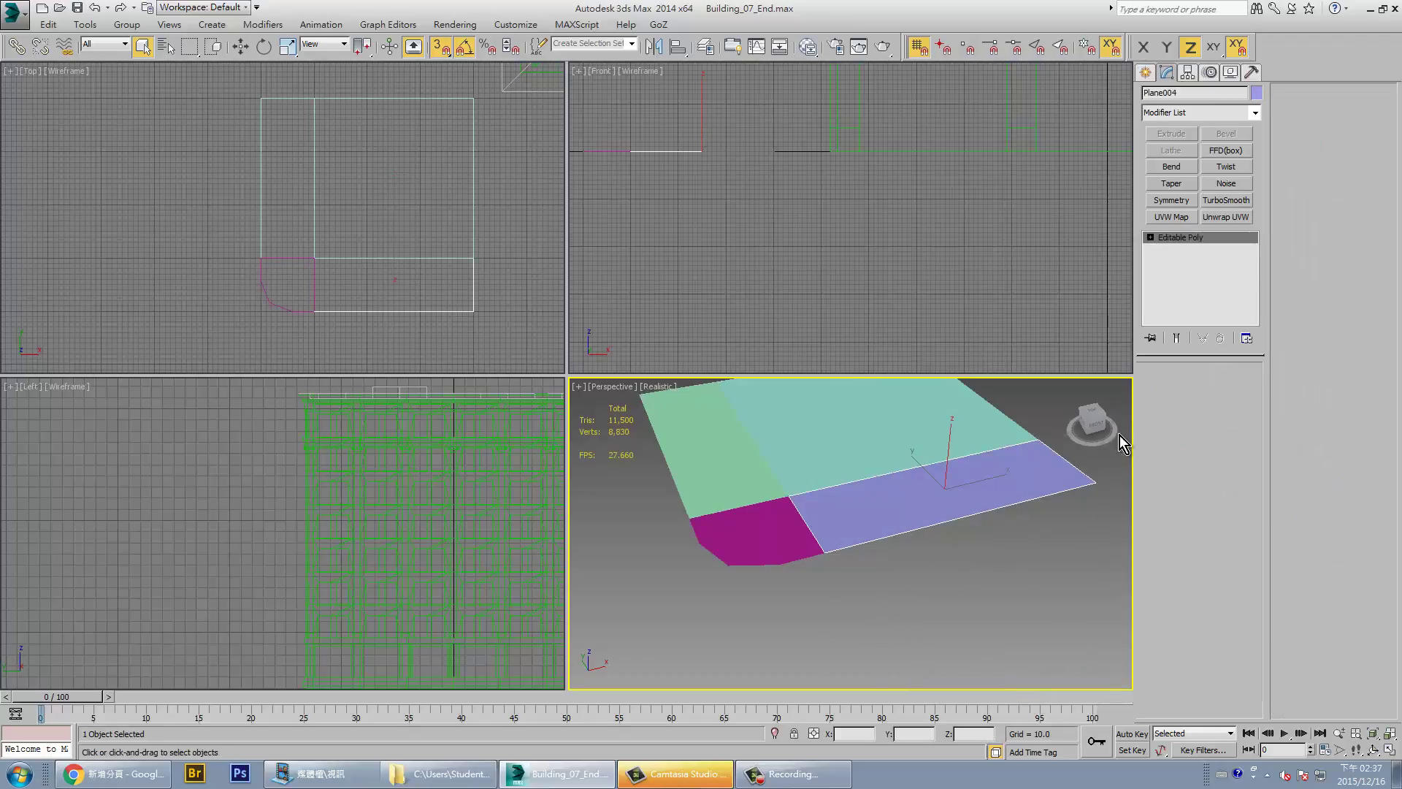
Shift-extrude the lavender plane's front edge 20 units down into a curb face with grid snapping
left_click(971, 496)
key("w")
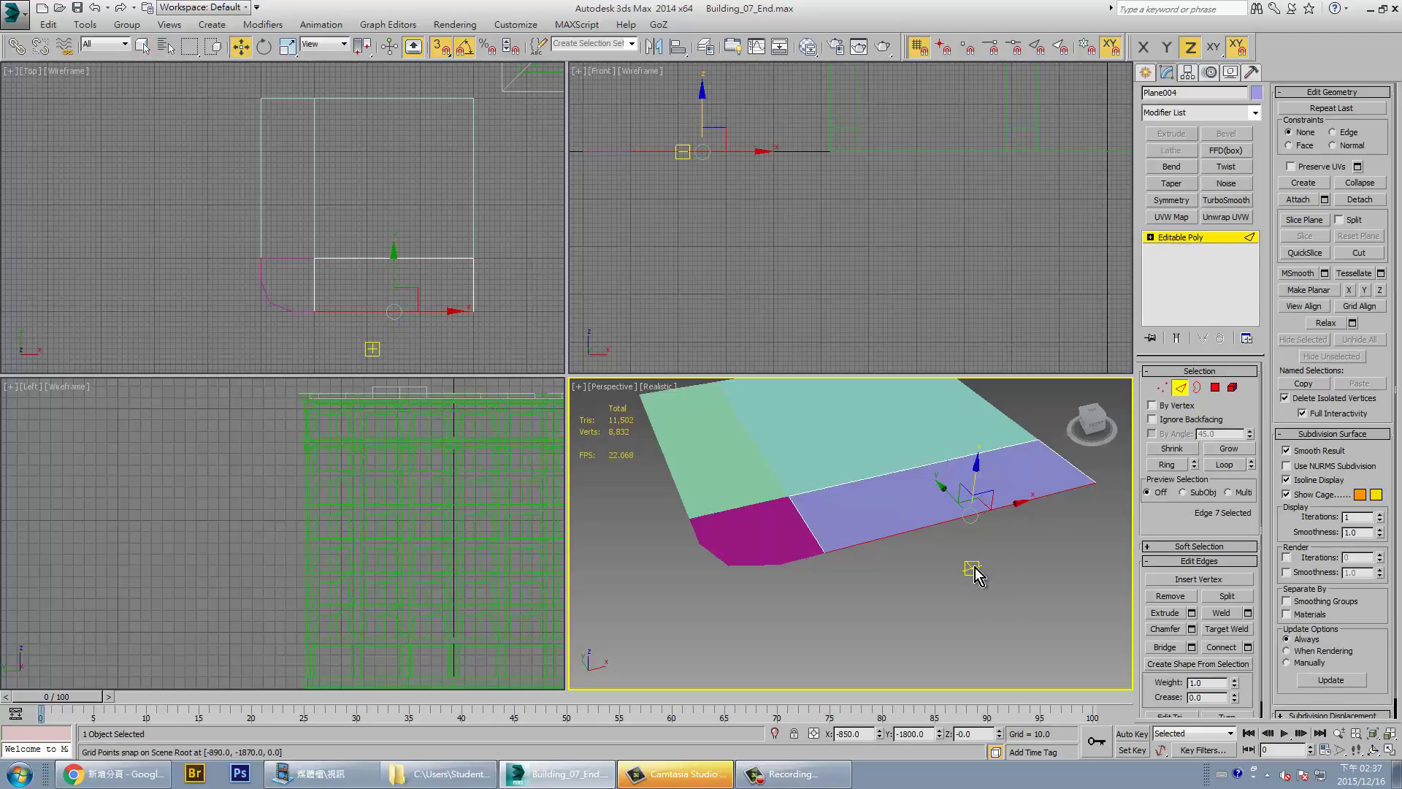
key("s")
mouse_move(976, 485)
left_mouse_down("shift")
mouse_move(970, 547)
mouse_move(970, 526)
left_mouse_up("shift")
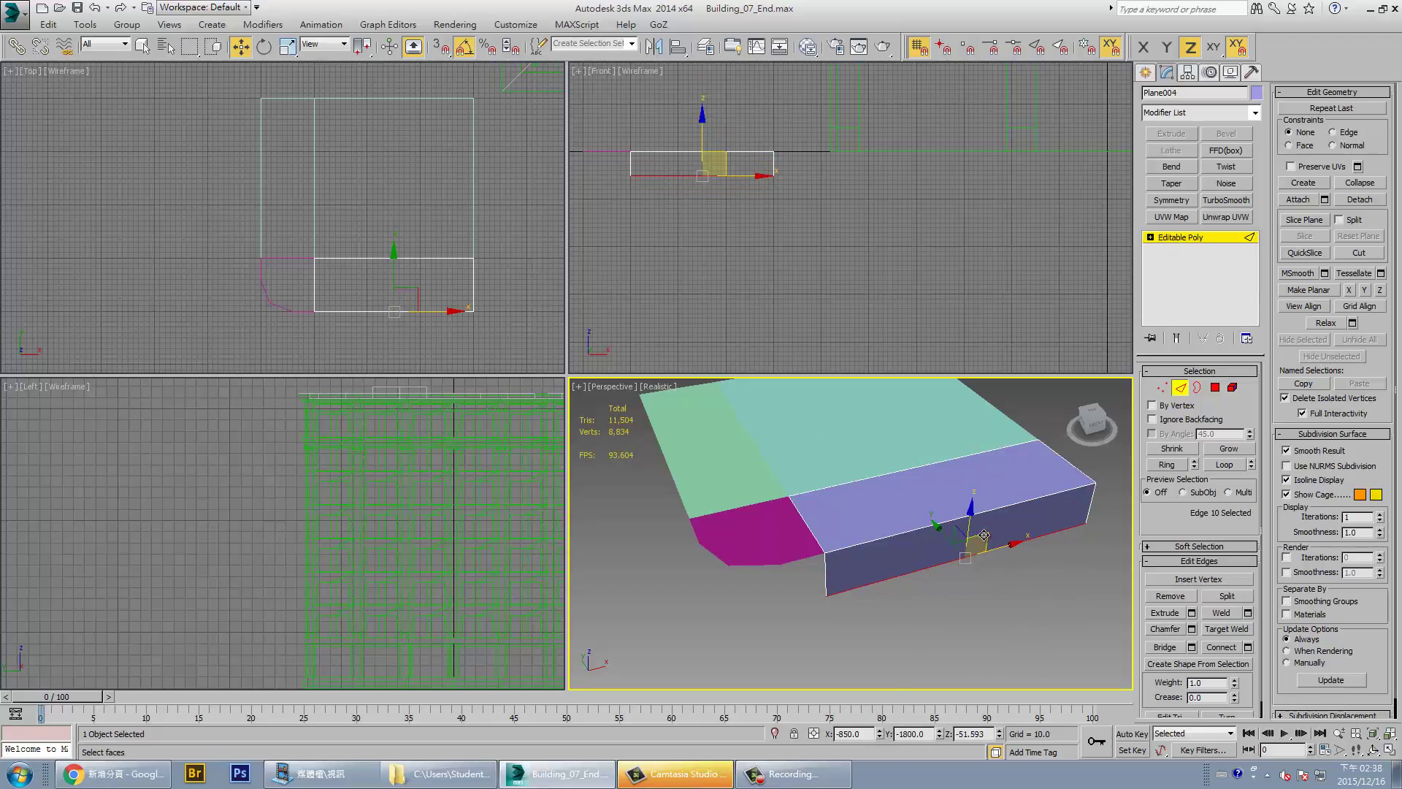
key("ctrl+z")
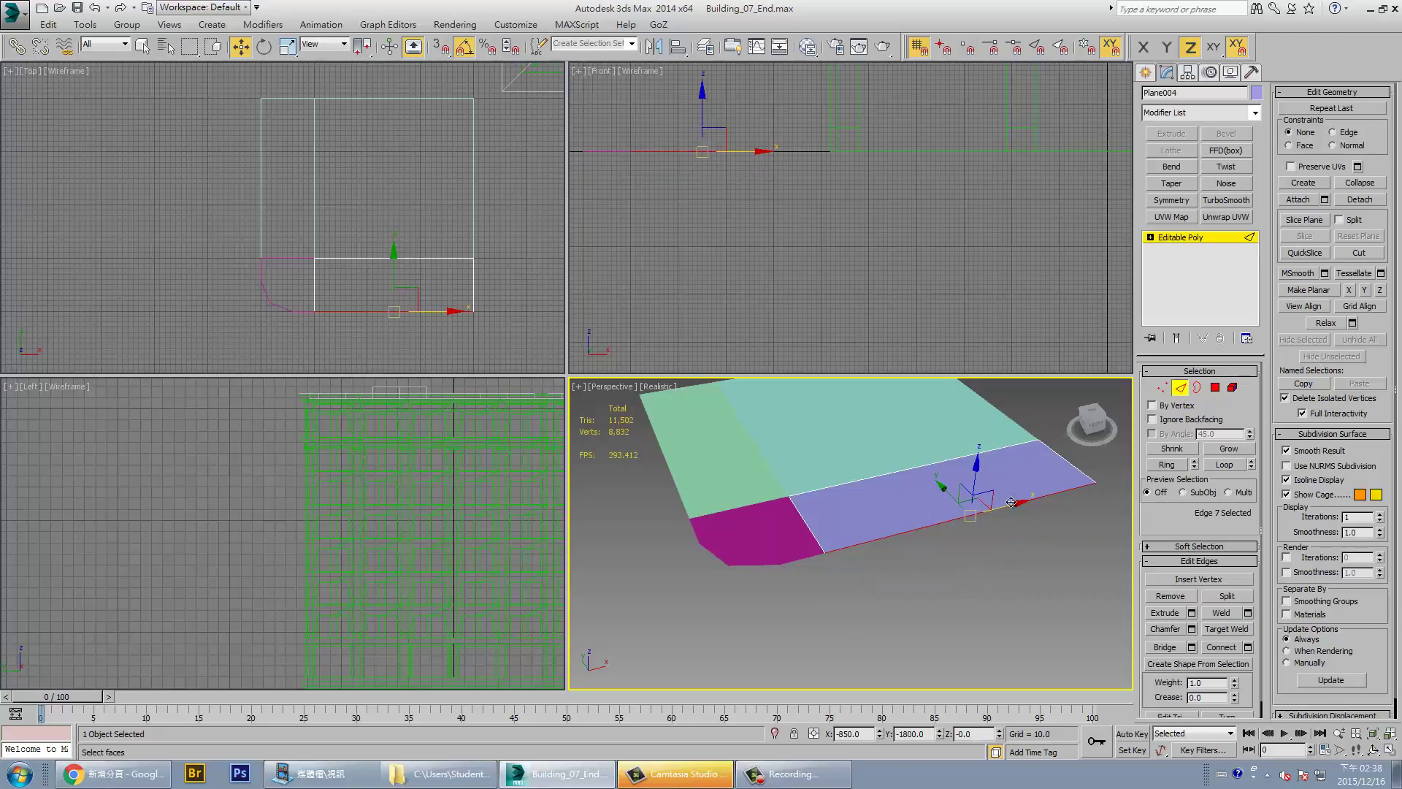
middle_click_drag(783, 244, 723, 199)
middle_click_drag(581, 121, 713, 195)
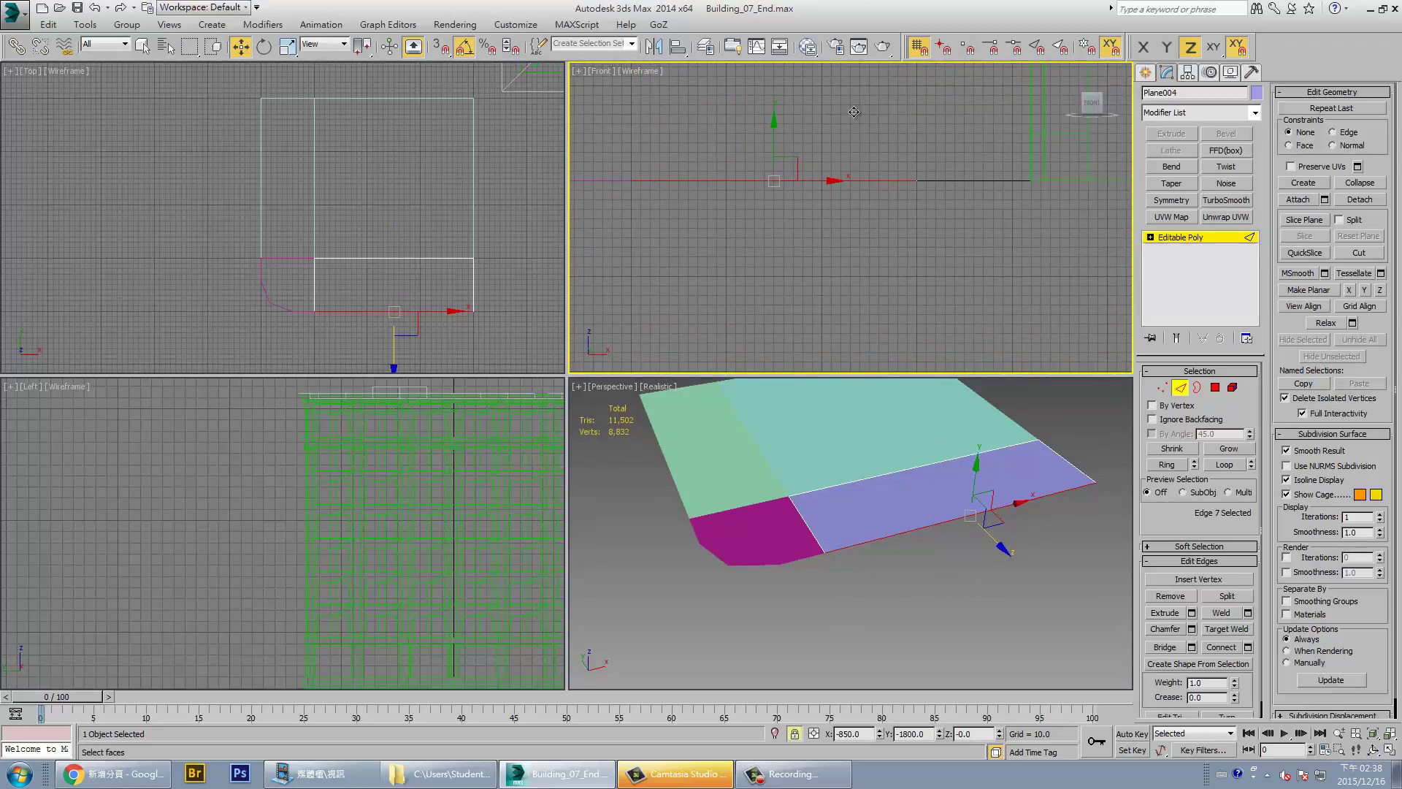
middle_click_drag(729, 181, 756, 223)
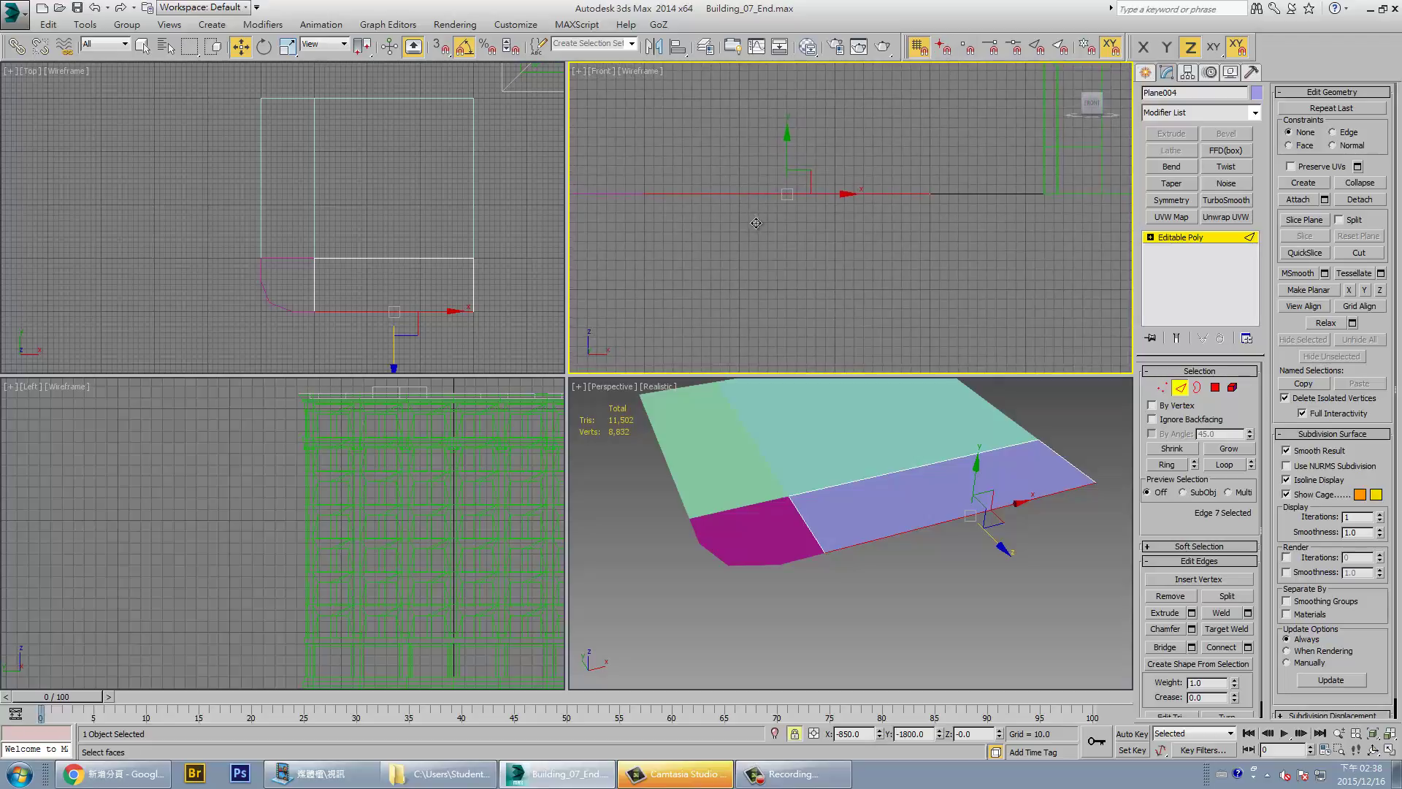
key("s")
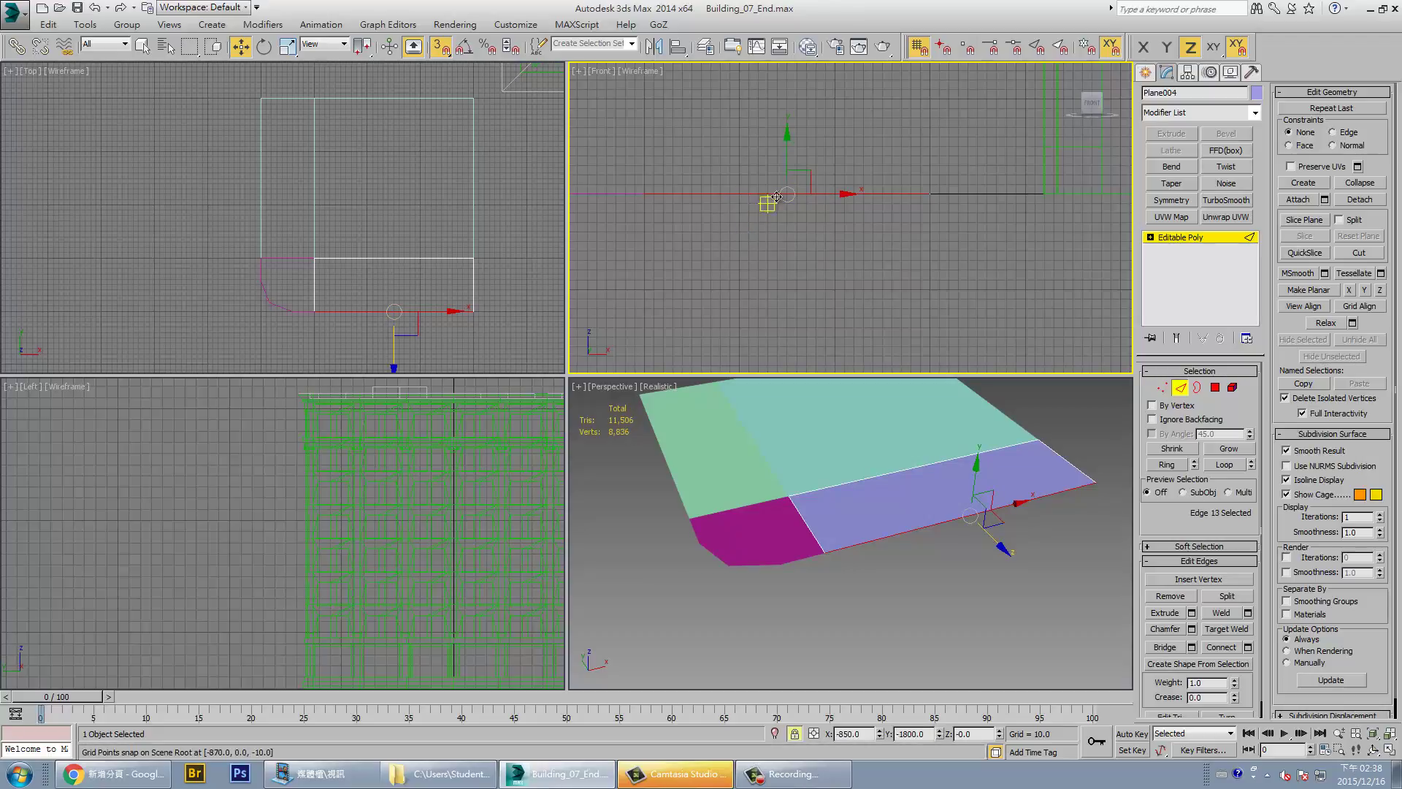
mouse_move(729, 194)
left_mouse_down("shift")
mouse_move(730, 231)
mouse_move(746, 227)
mouse_move(733, 213)
left_mouse_up("shift")
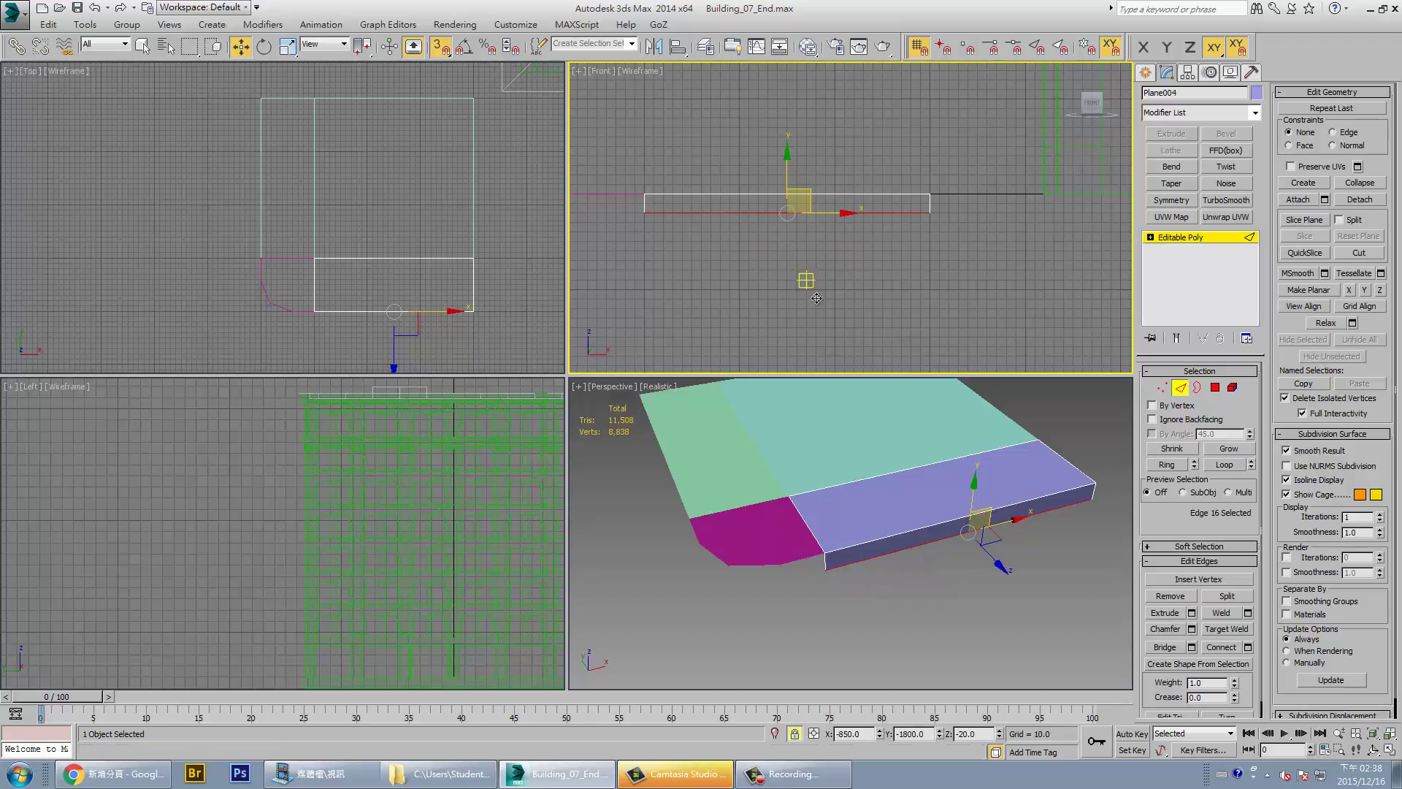
Collapse the lavender slab back into a single Editable Poly
left_click(1186, 387)
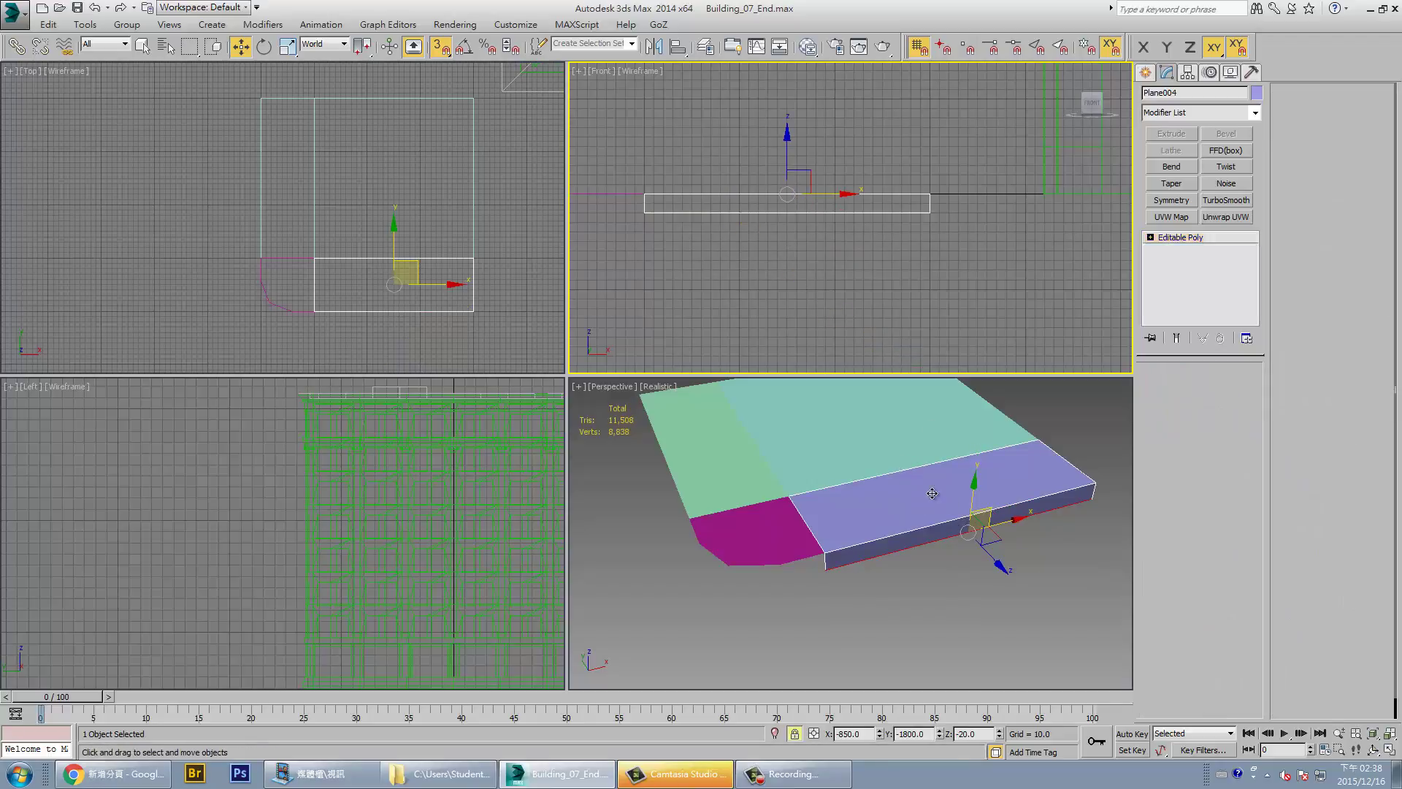
middle_click_drag(909, 492, 898, 555, "alt")
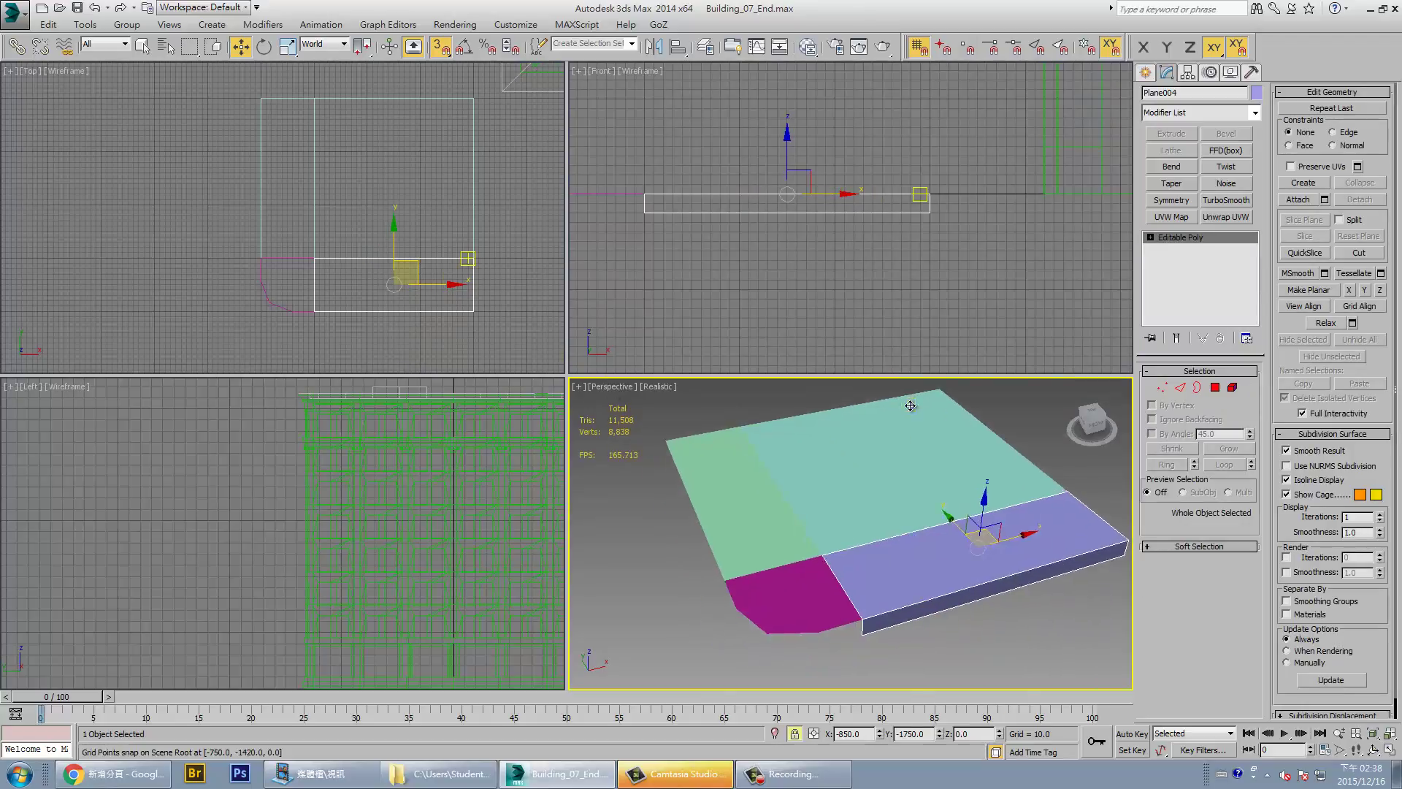
scroll(888, 409, "down", 5)
scroll(862, 497, "up", 3)
middle_click_drag(862, 511, 846, 563)
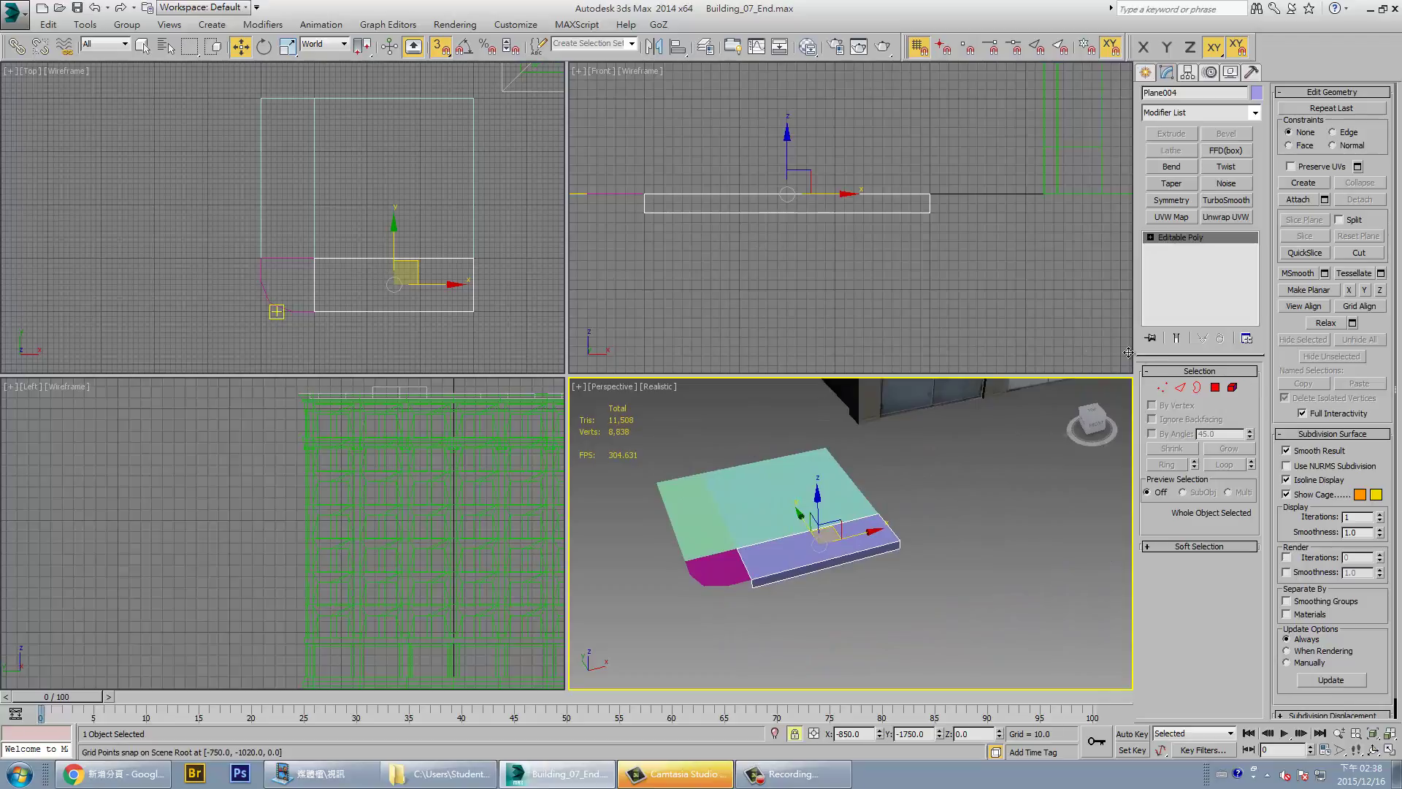
left_click(1215, 387)
right_click(706, 566)
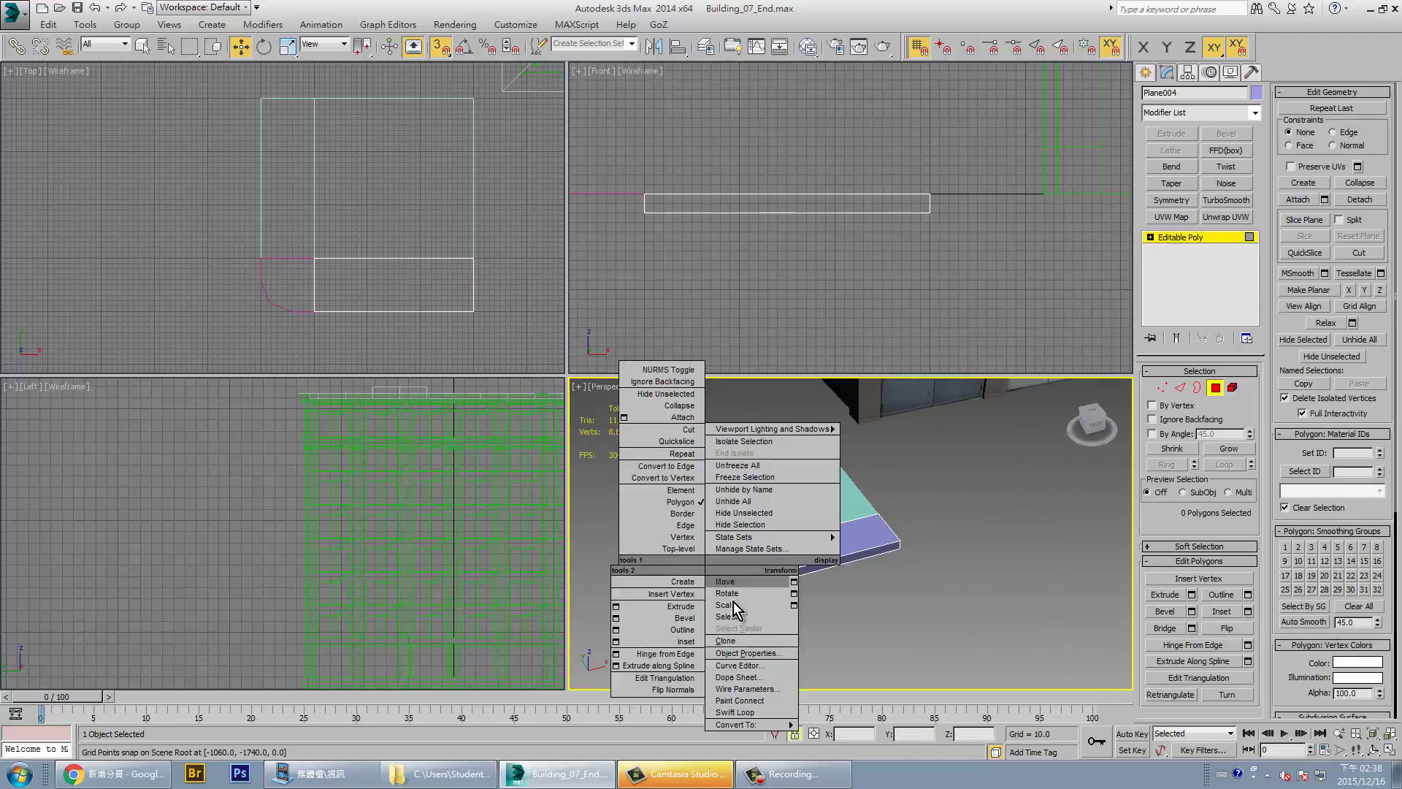
left_click(851, 713)
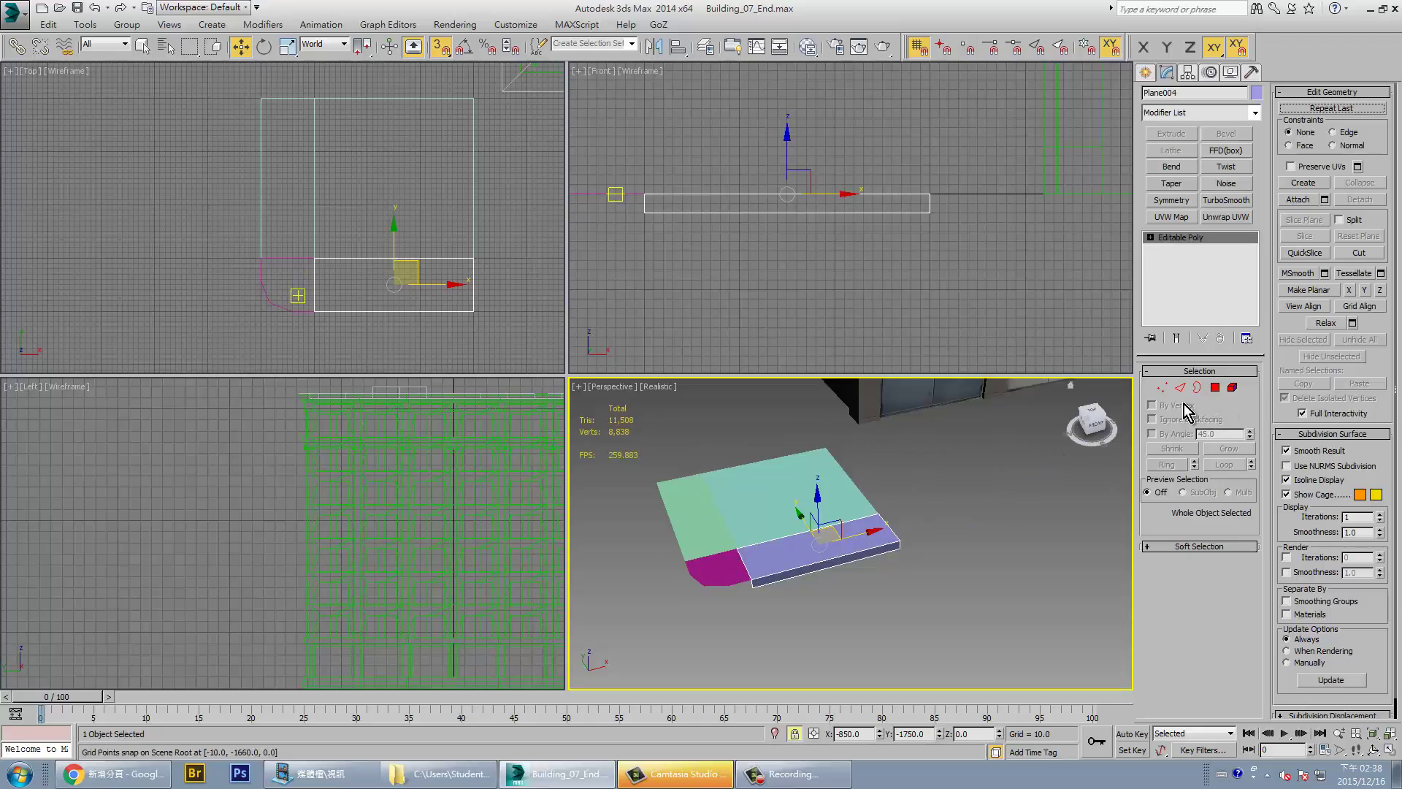
Move the lavender plane flush against the magenta corner, then select the magenta plane
left_click(1215, 388)
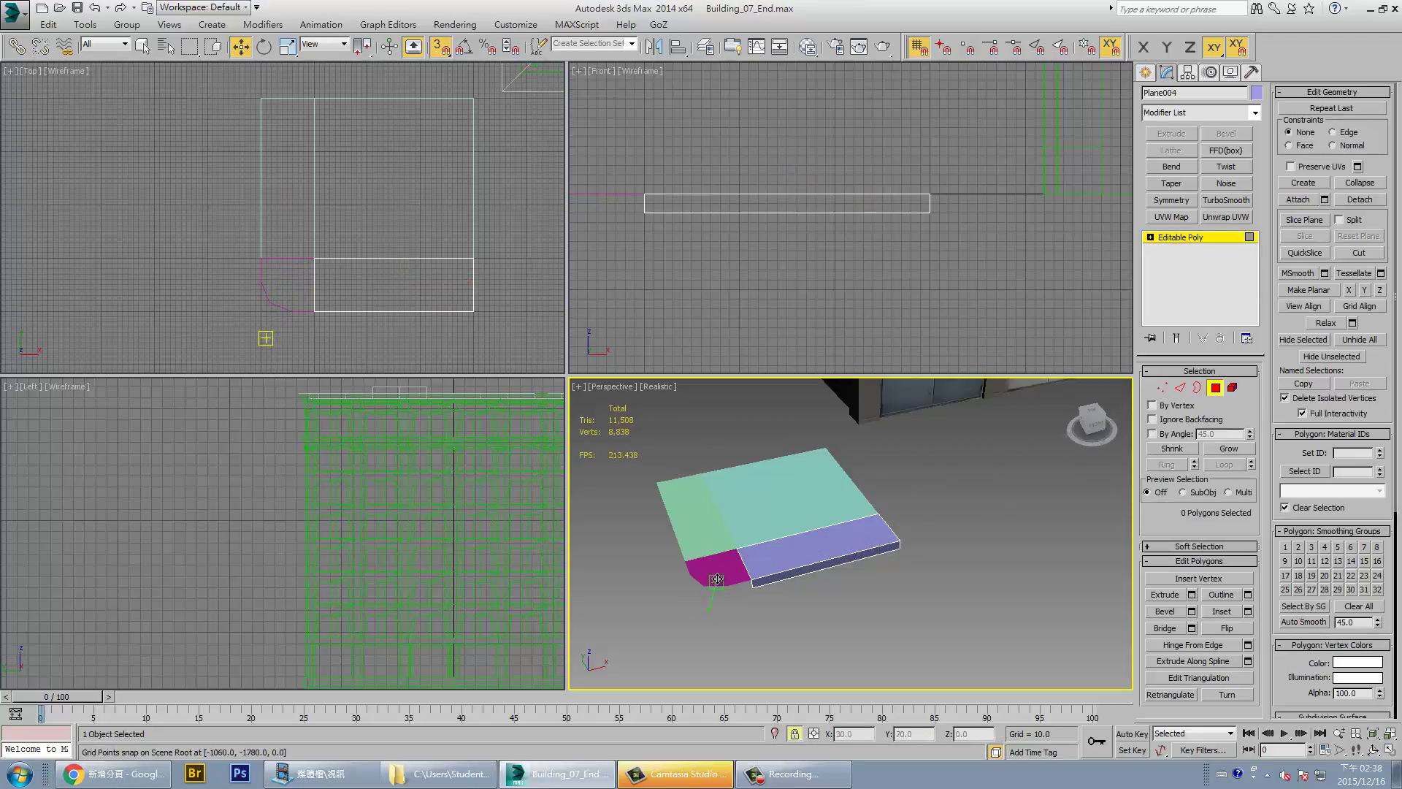
left_click(1215, 388)
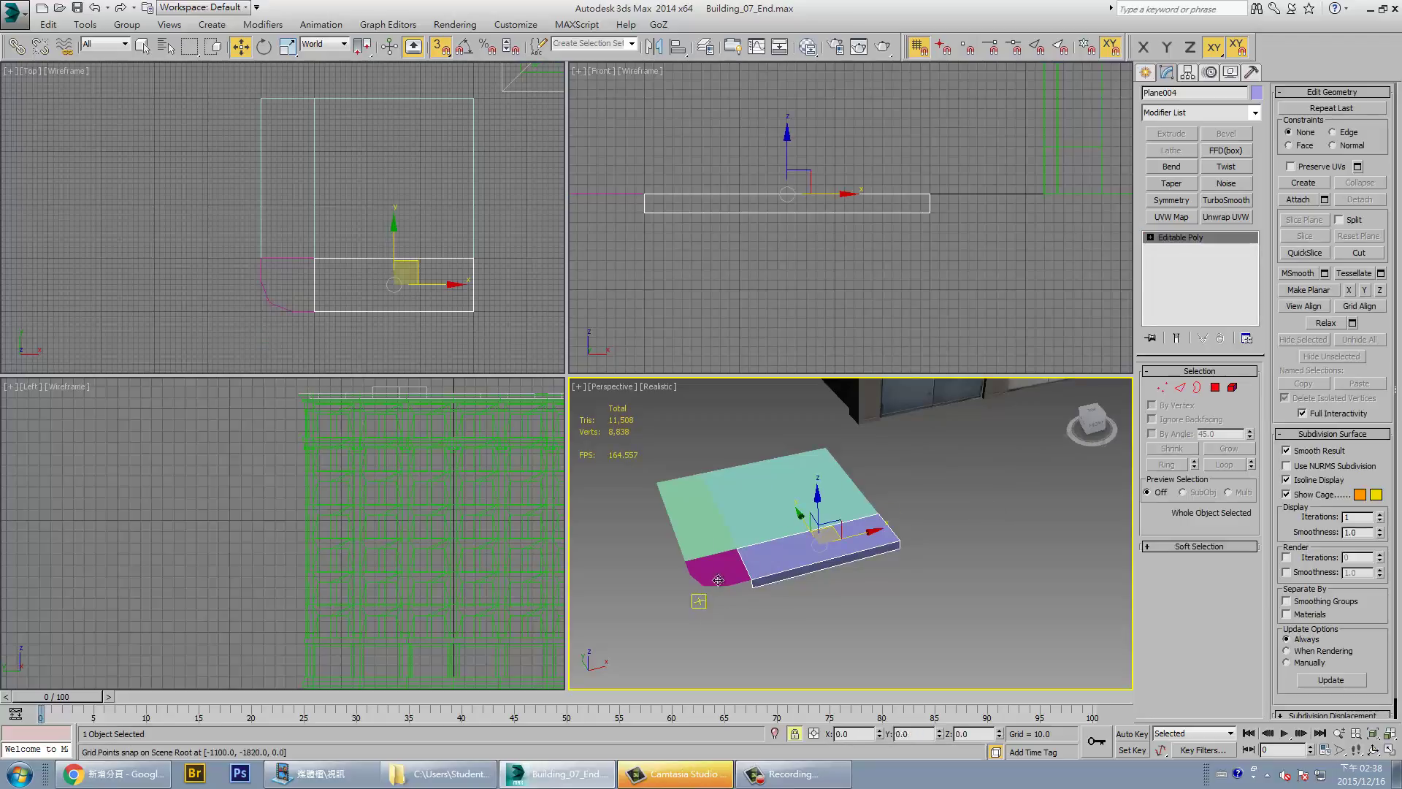
mouse_move(708, 591)
left_mouse_down()
mouse_move(728, 597)
mouse_move(734, 629)
left_mouse_up()
right_click(731, 628)
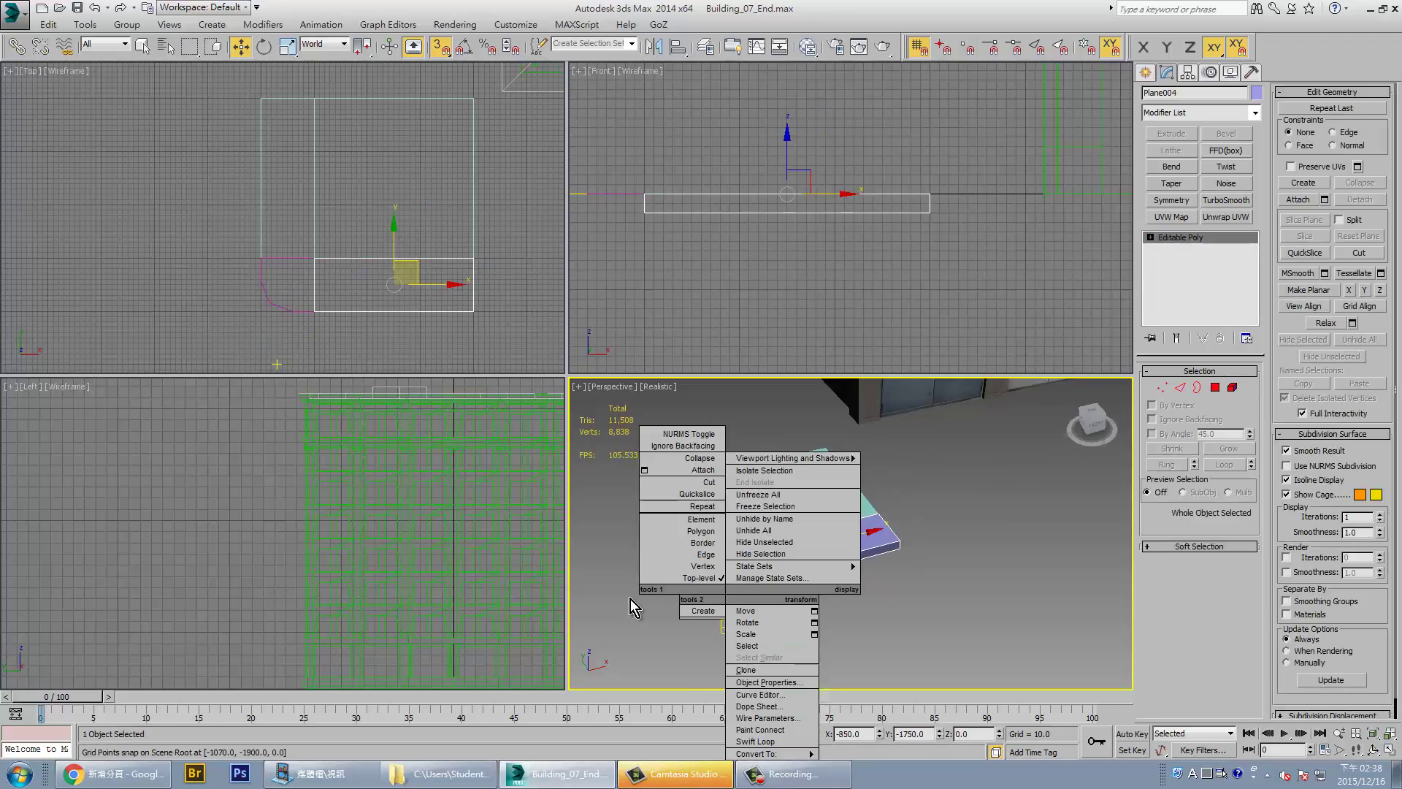
left_click(1215, 388)
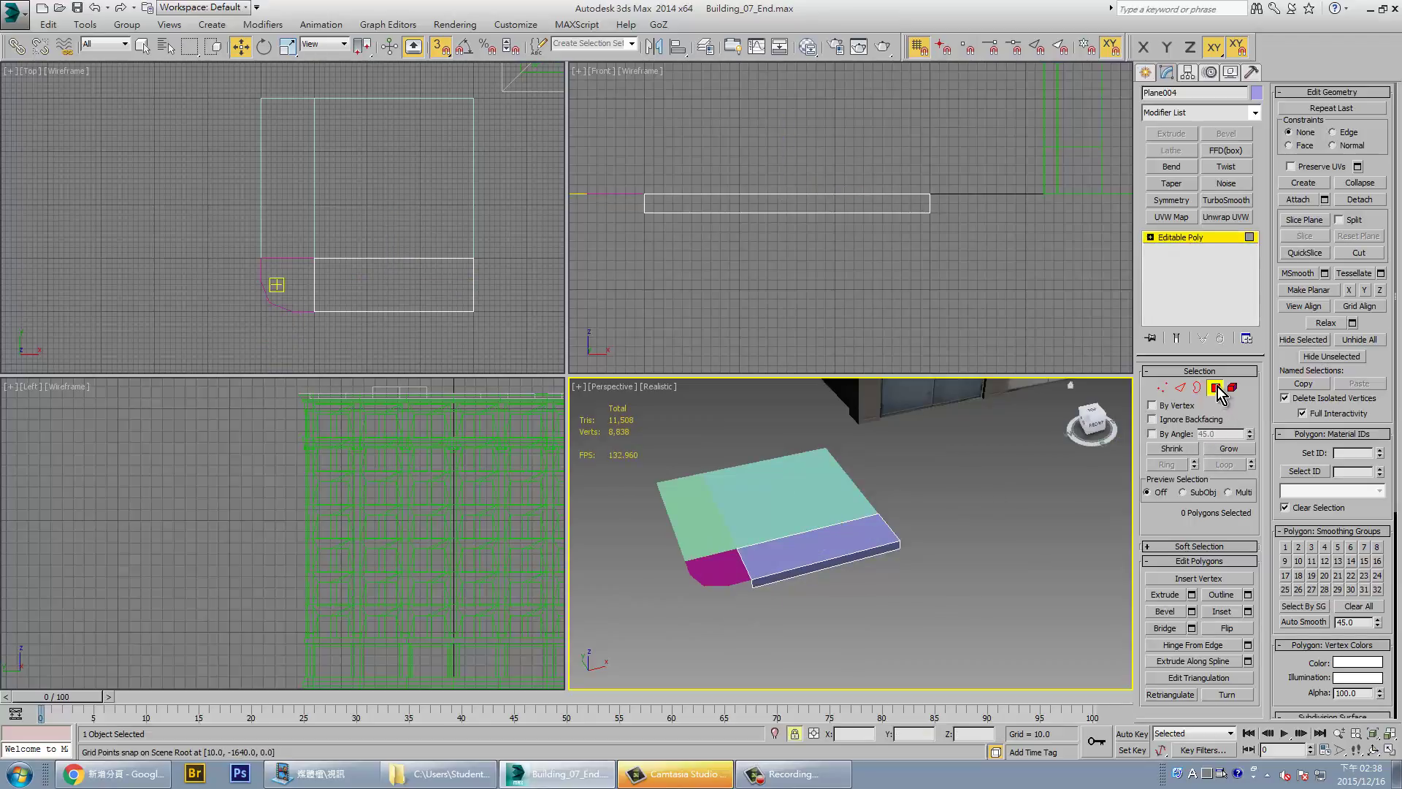
left_click(1217, 394)
left_click(748, 577)
Convert the magenta corner plane to Editable Poly and extrude its curved edges 20 units down
right_click(725, 588)
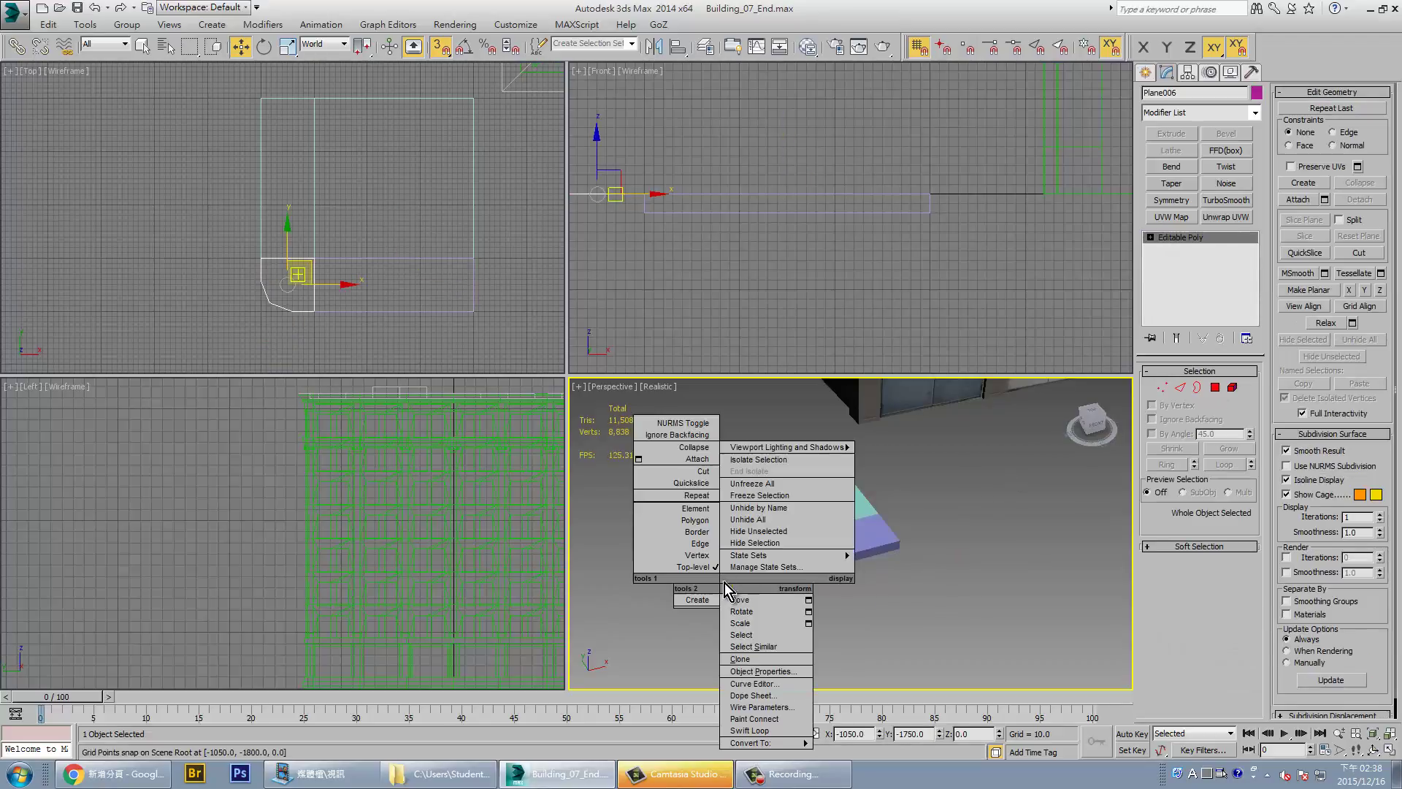
mouse_move(751, 743)
left_click(919, 737)
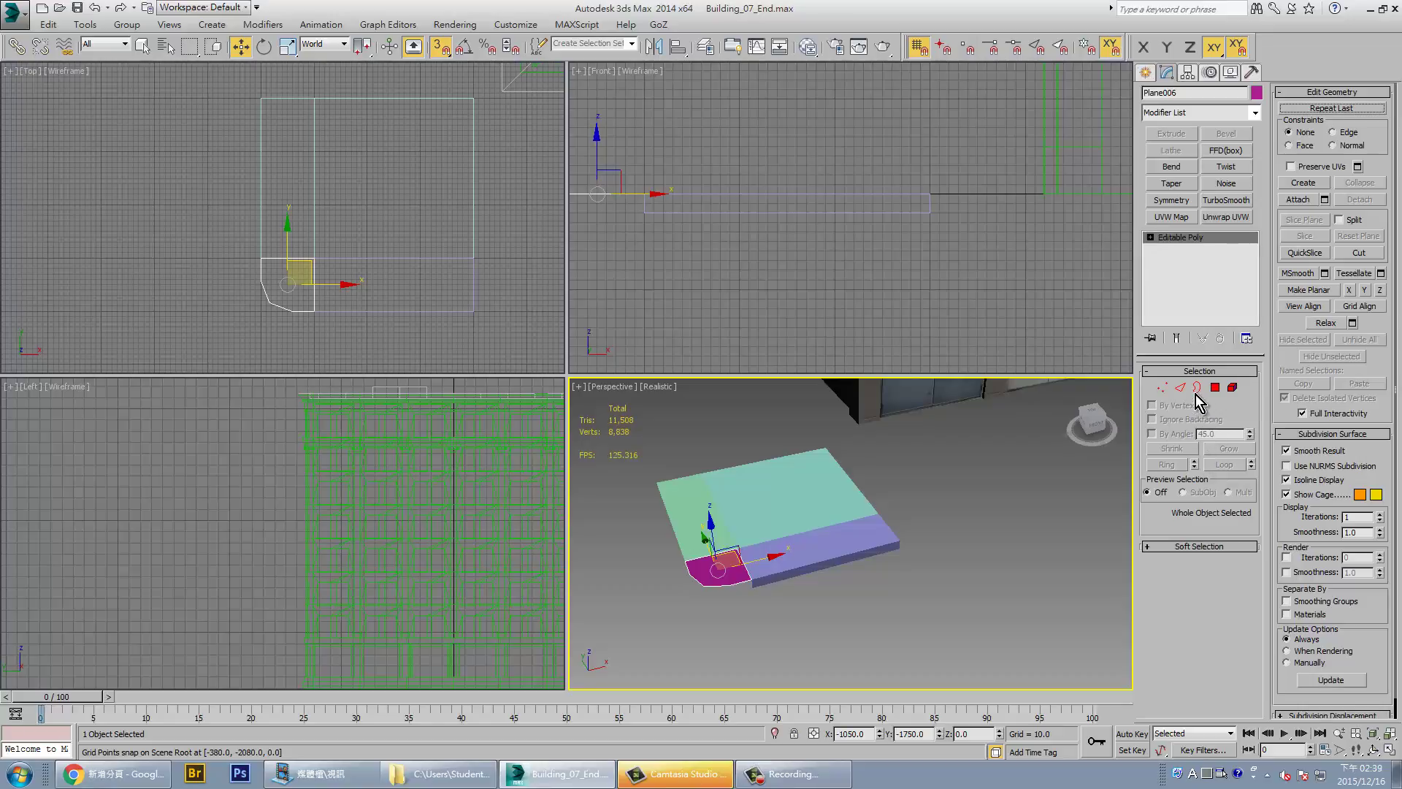
scroll(830, 519, "up", 3)
scroll(830, 519, "up", 2)
left_click(877, 474)
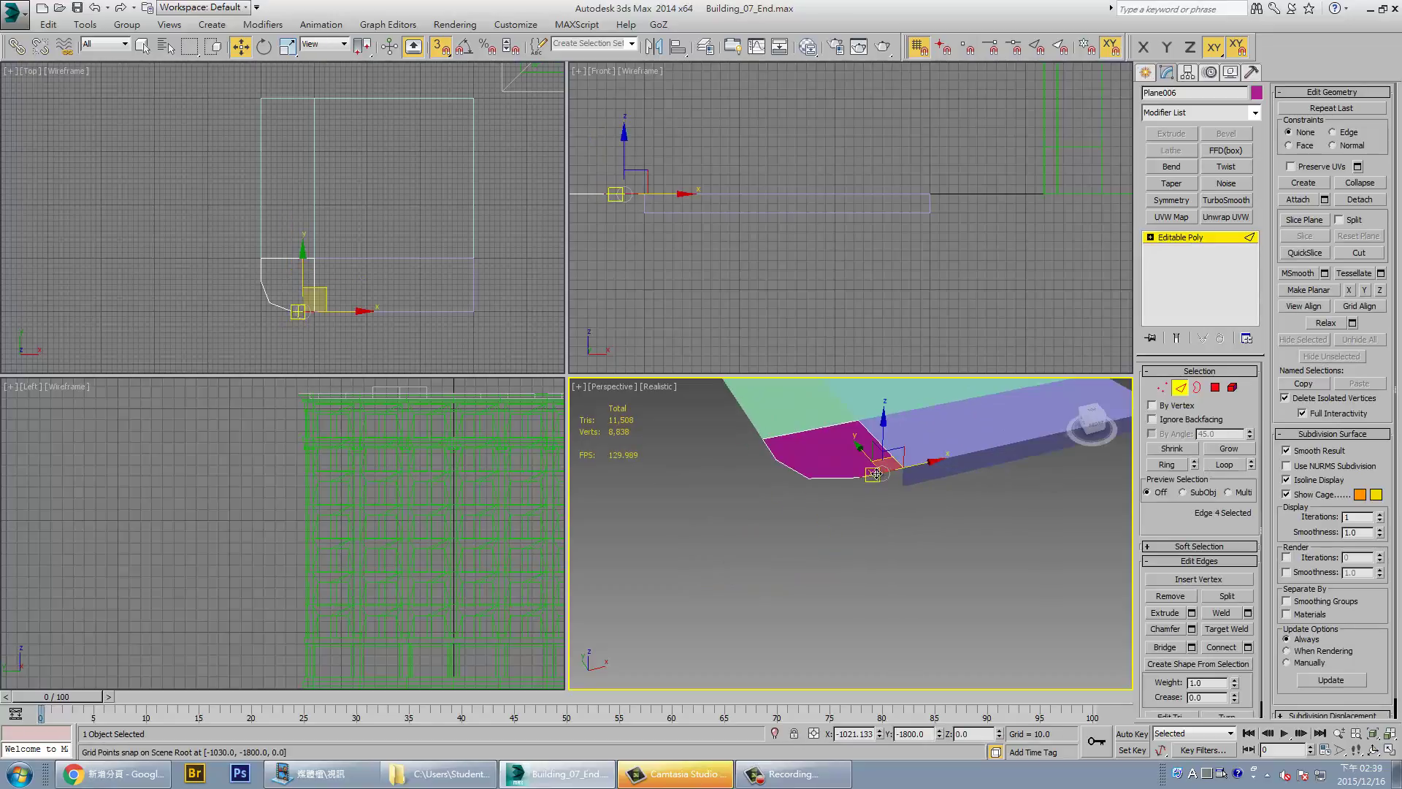
left_click(834, 478, "ctrl")
left_click(793, 468, "ctrl")
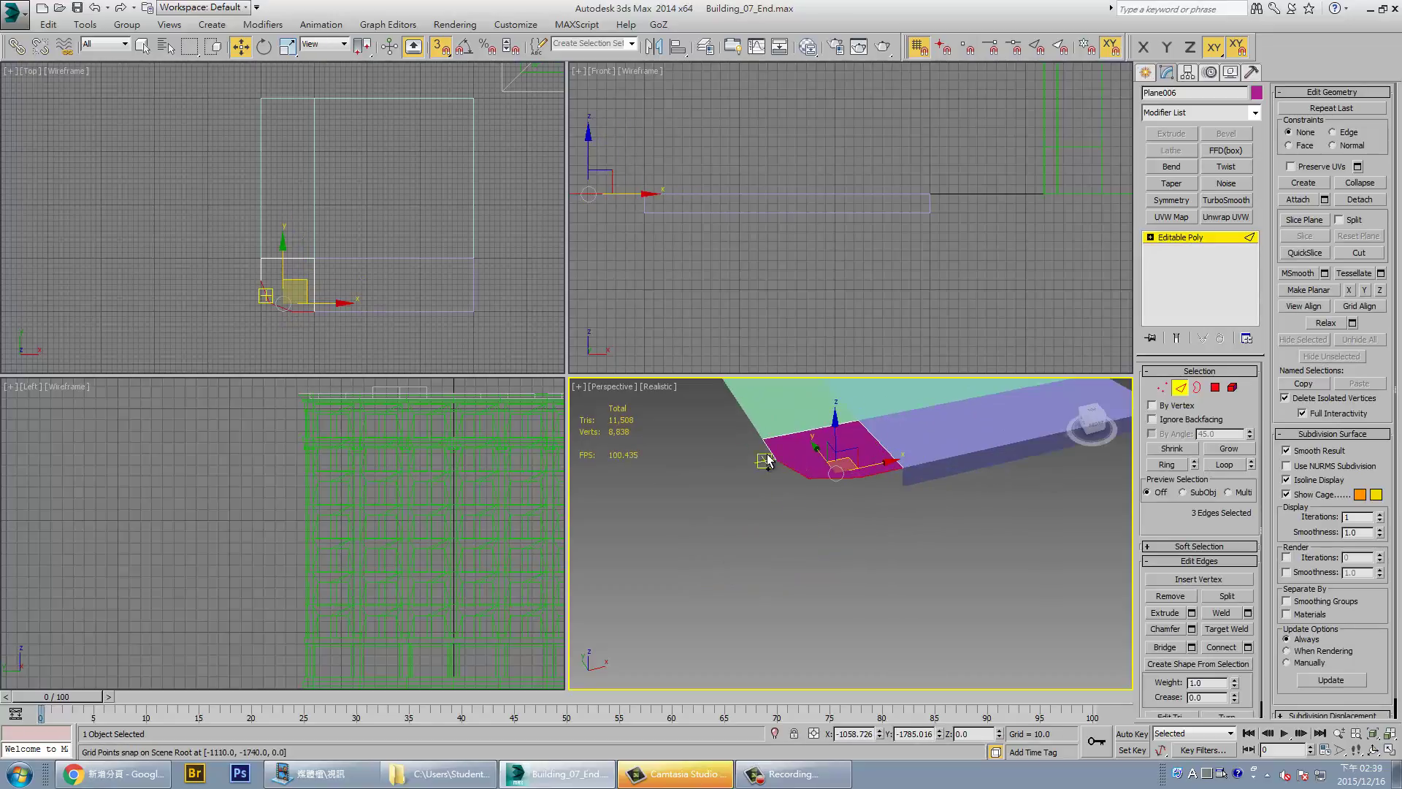
left_click(767, 447, "ctrl")
scroll(793, 267, "up", 2)
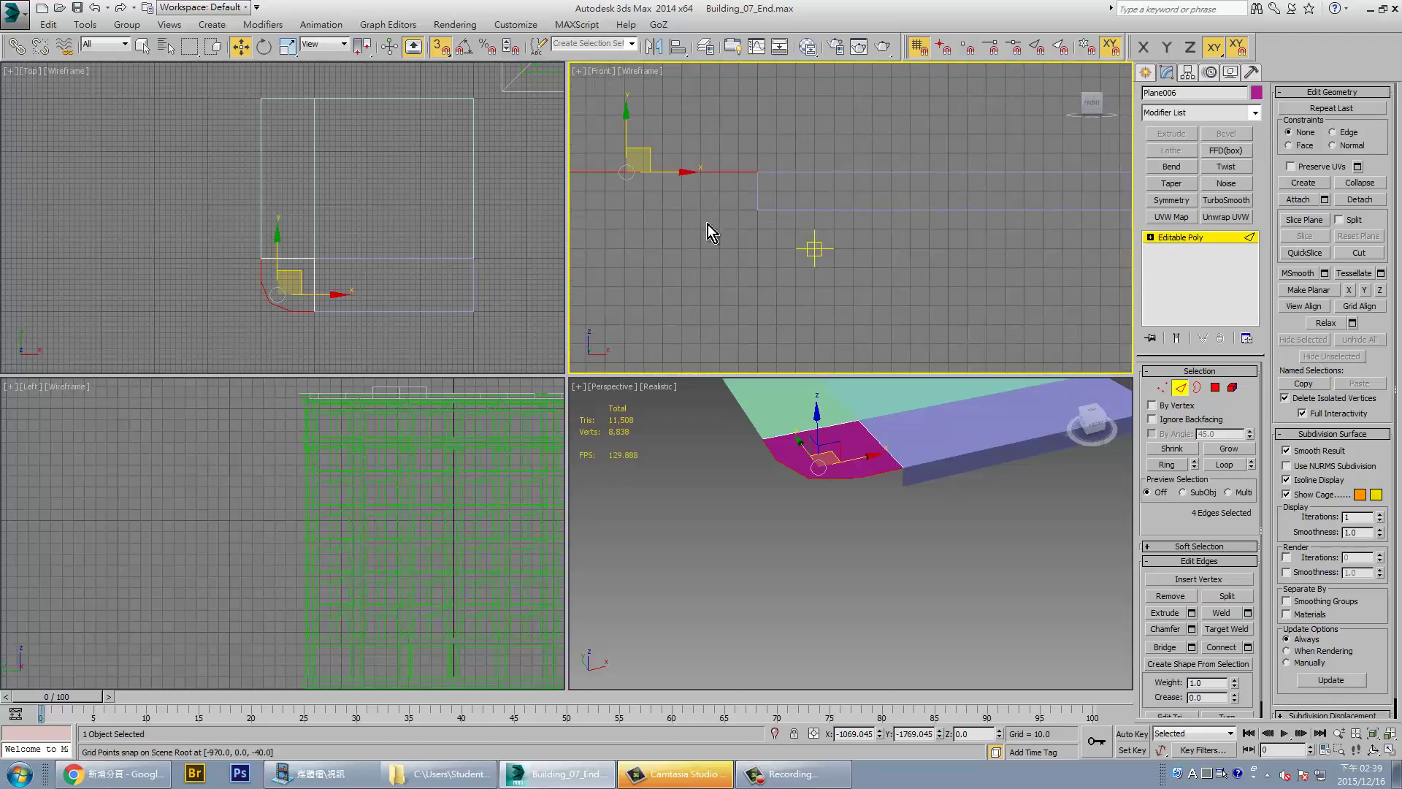
scroll(712, 228, "up", 2)
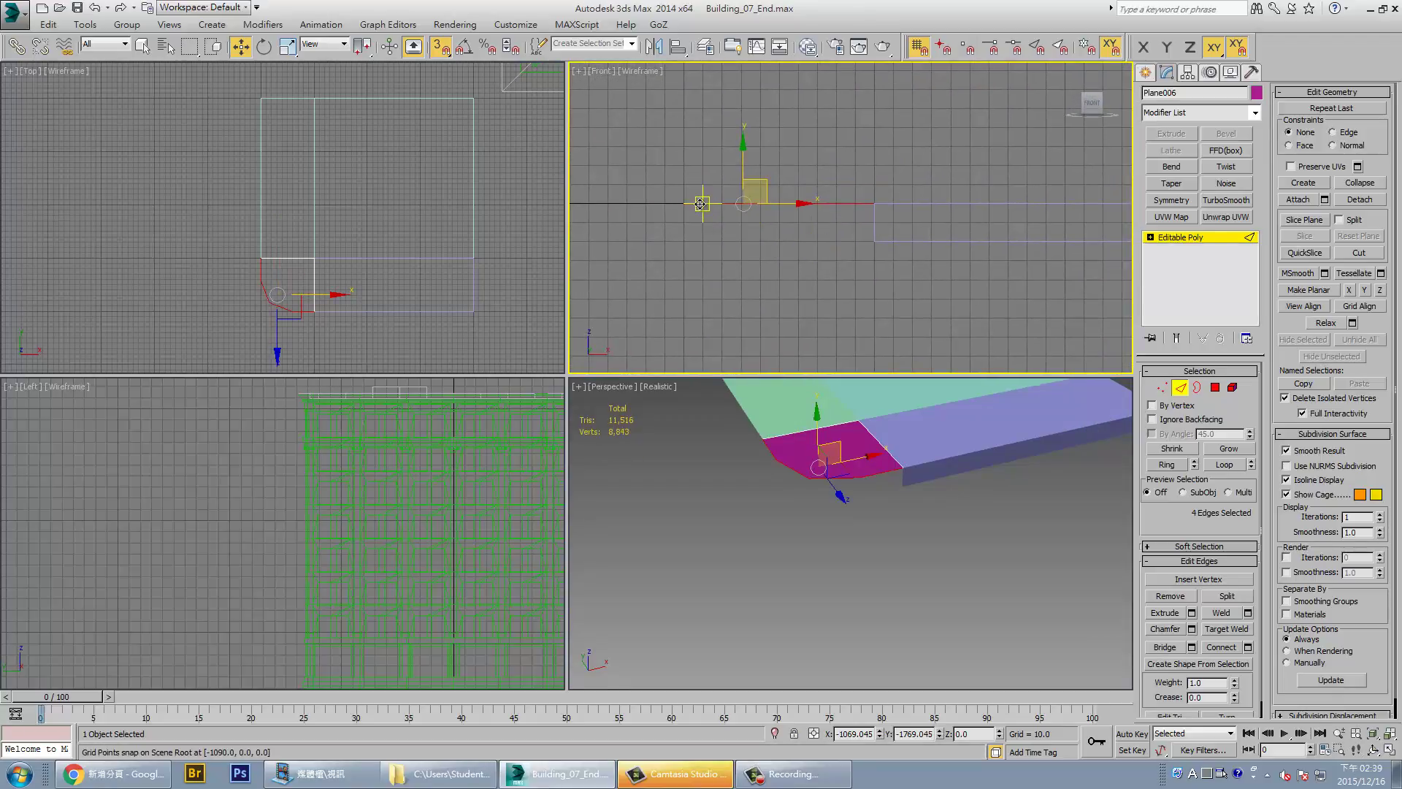
left_click_drag(700, 204, 701, 241, "shift")
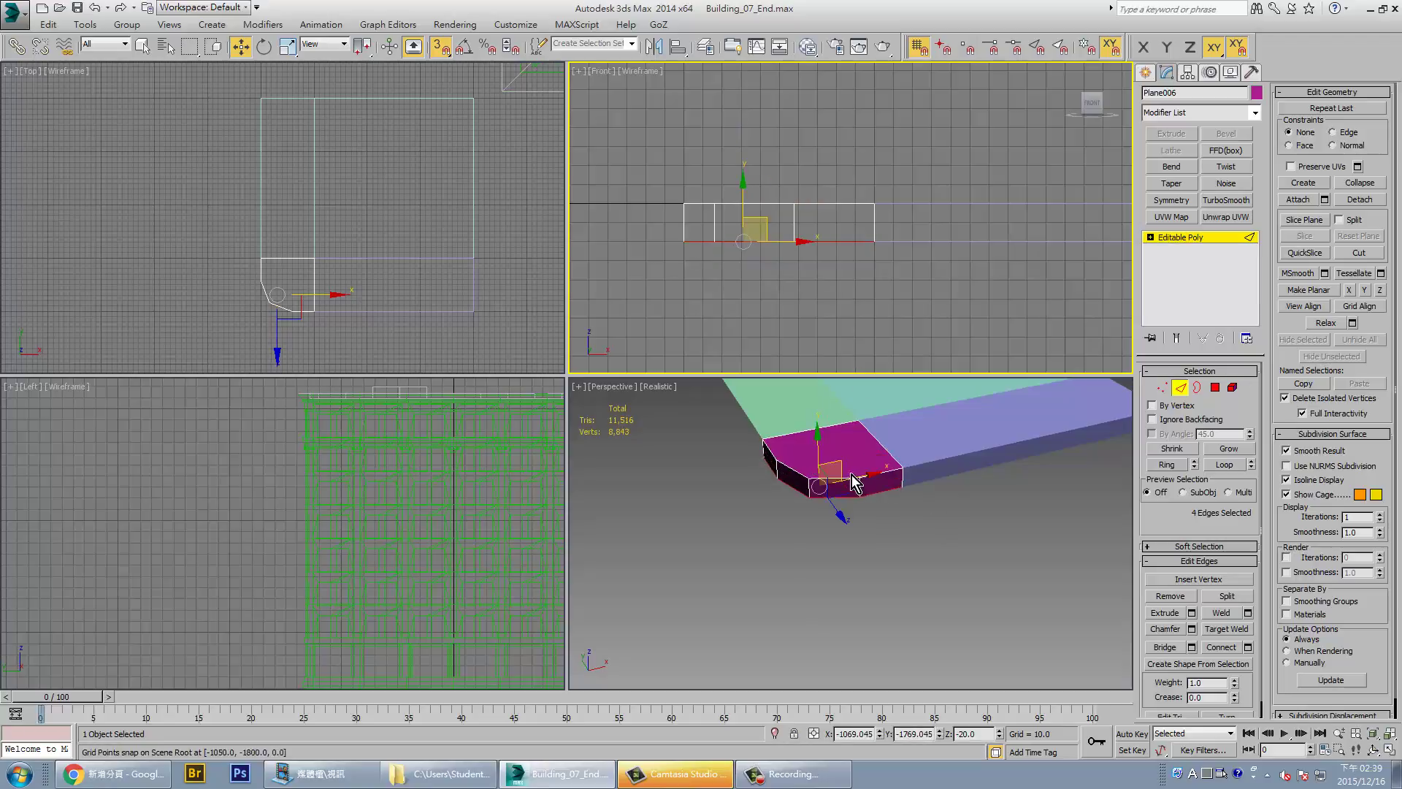
Pick two top vertices on the corner piece, leave Vertex mode, and select green Plane003
left_click(1180, 388)
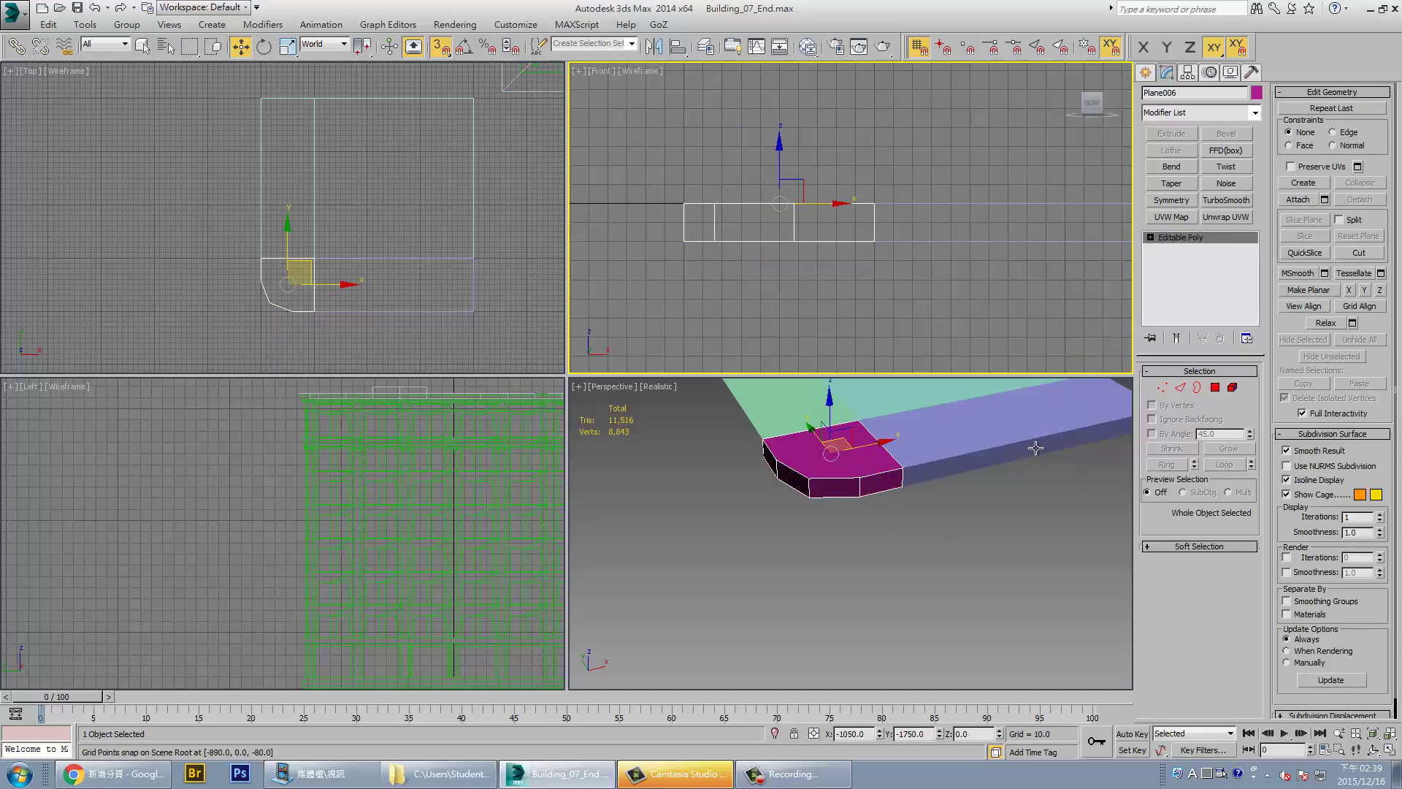
left_click(1161, 388)
left_click(838, 476)
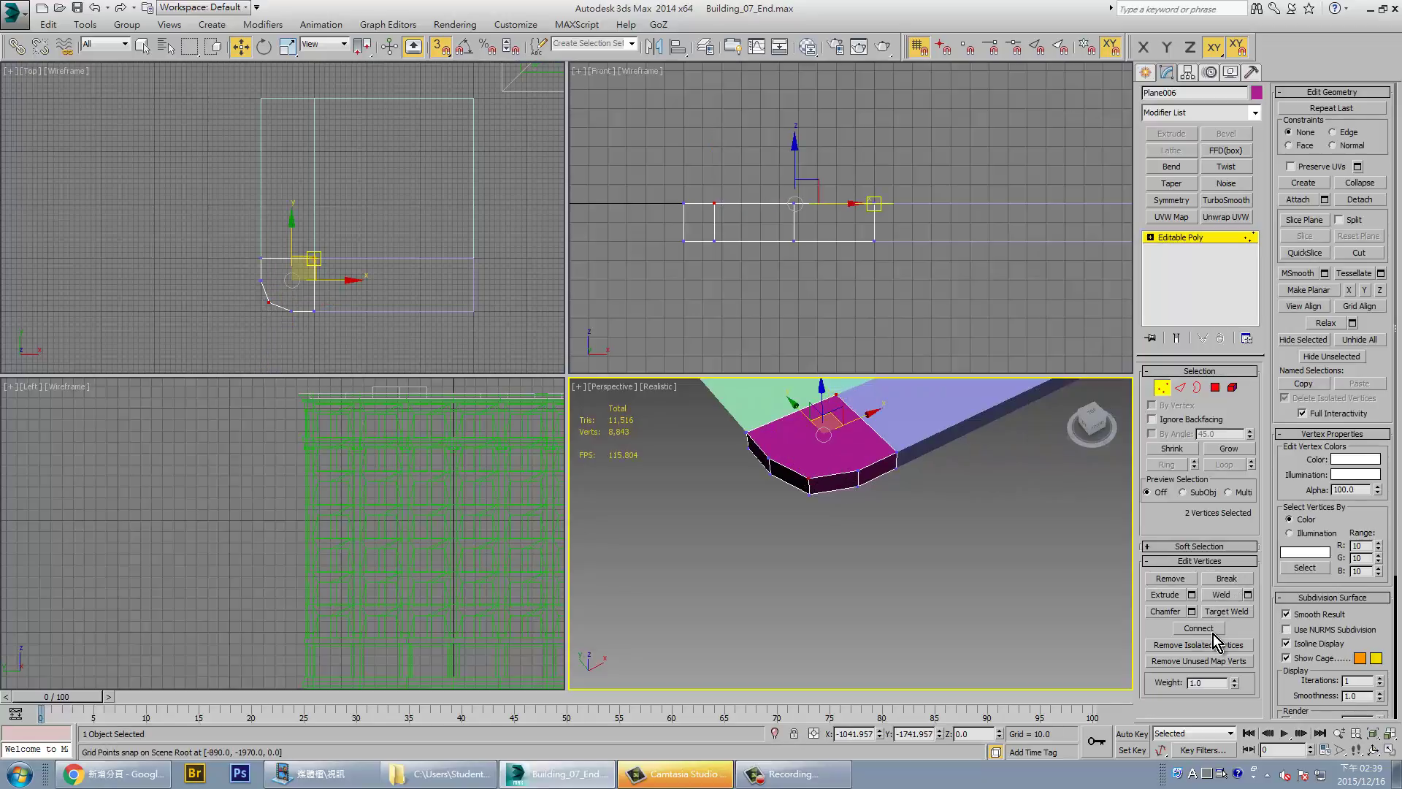
scroll(961, 563, "down", 4)
mouse_move(933, 569)
middle_mouse_down("alt")
mouse_move(958, 545)
mouse_move(824, 592)
mouse_move(796, 514)
middle_mouse_up("alt")
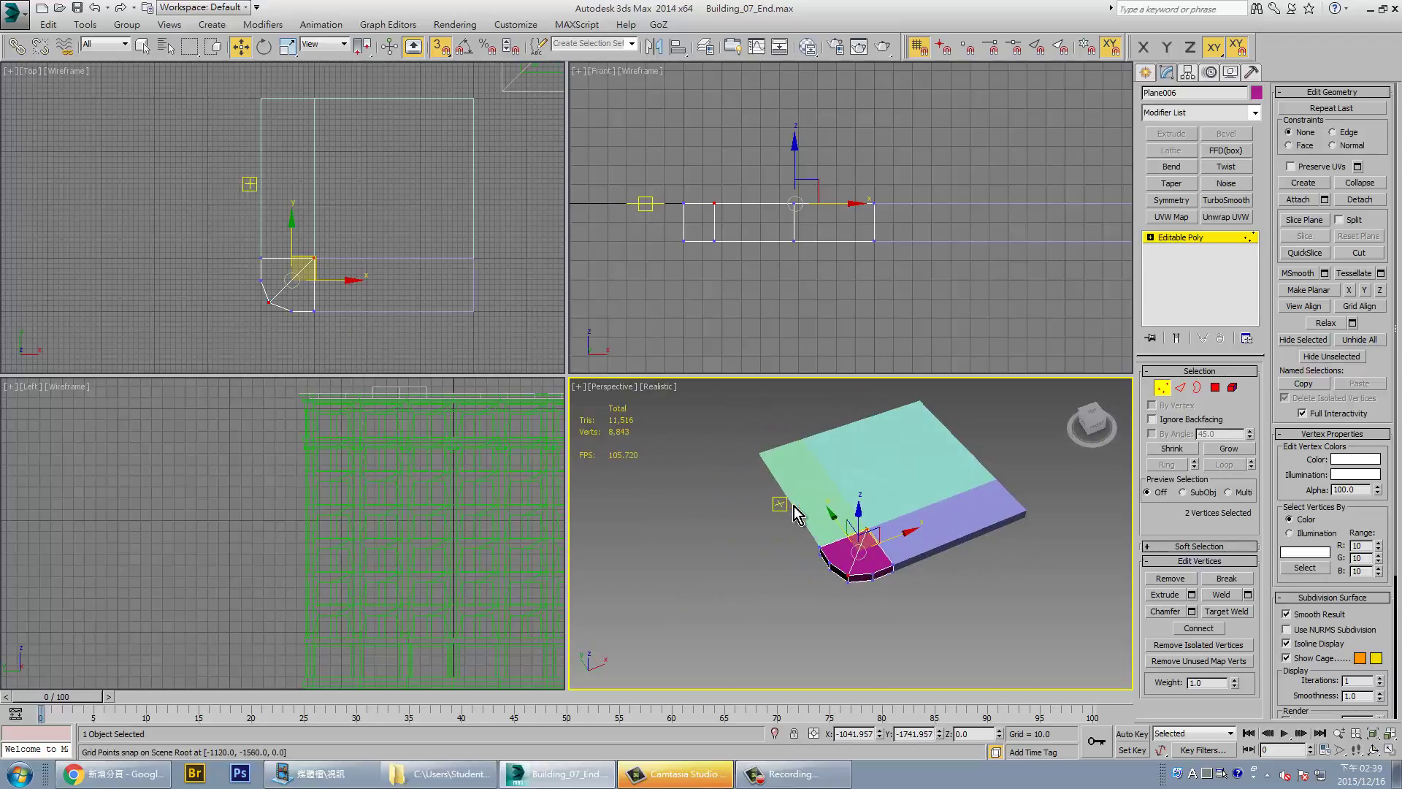
key("1")
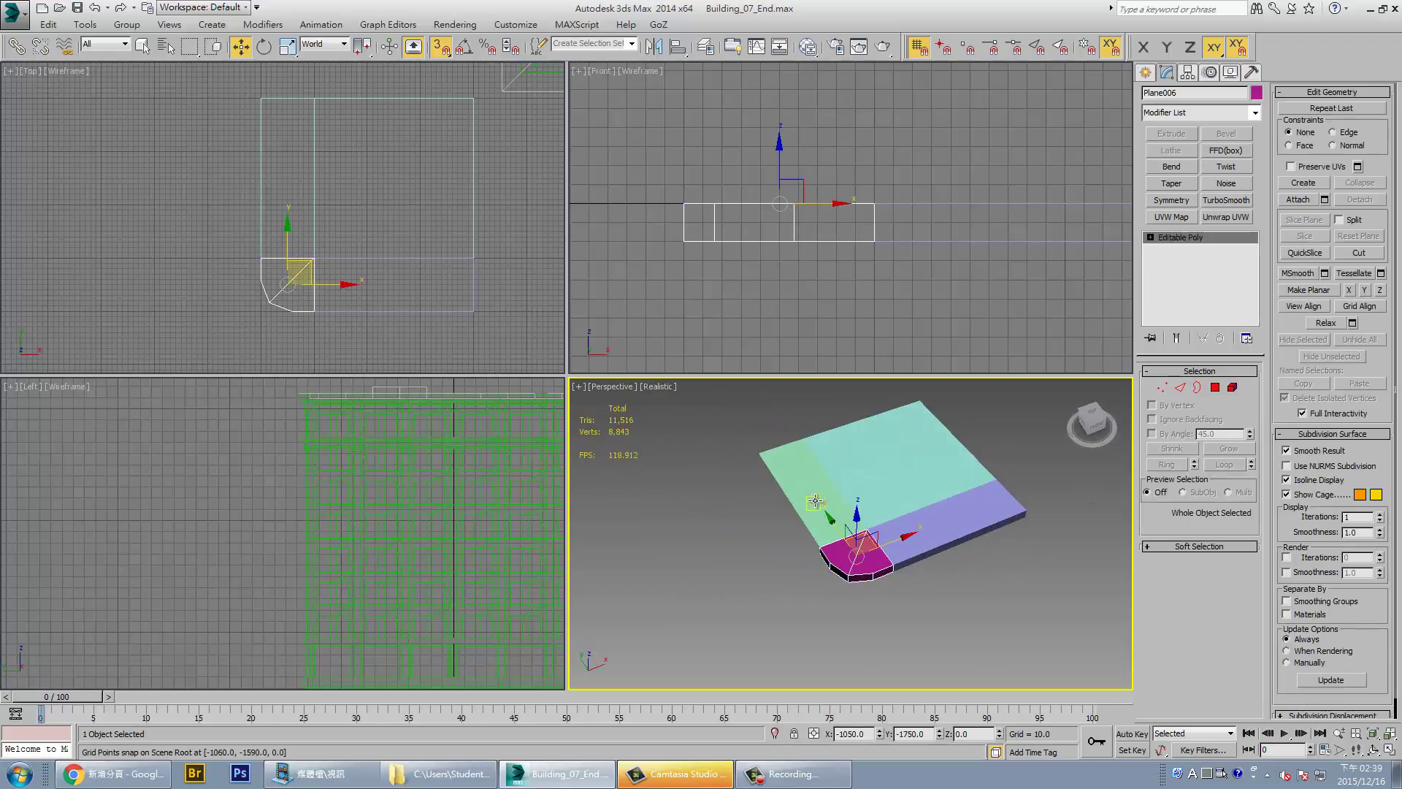
left_click(815, 501)
Remove an accidental Bend, convert Plane003 to Editable Poly, and select its front edge
mouse_move(1025, 520)
middle_mouse_down("alt")
mouse_move(914, 564)
mouse_move(1007, 511)
middle_mouse_up("alt")
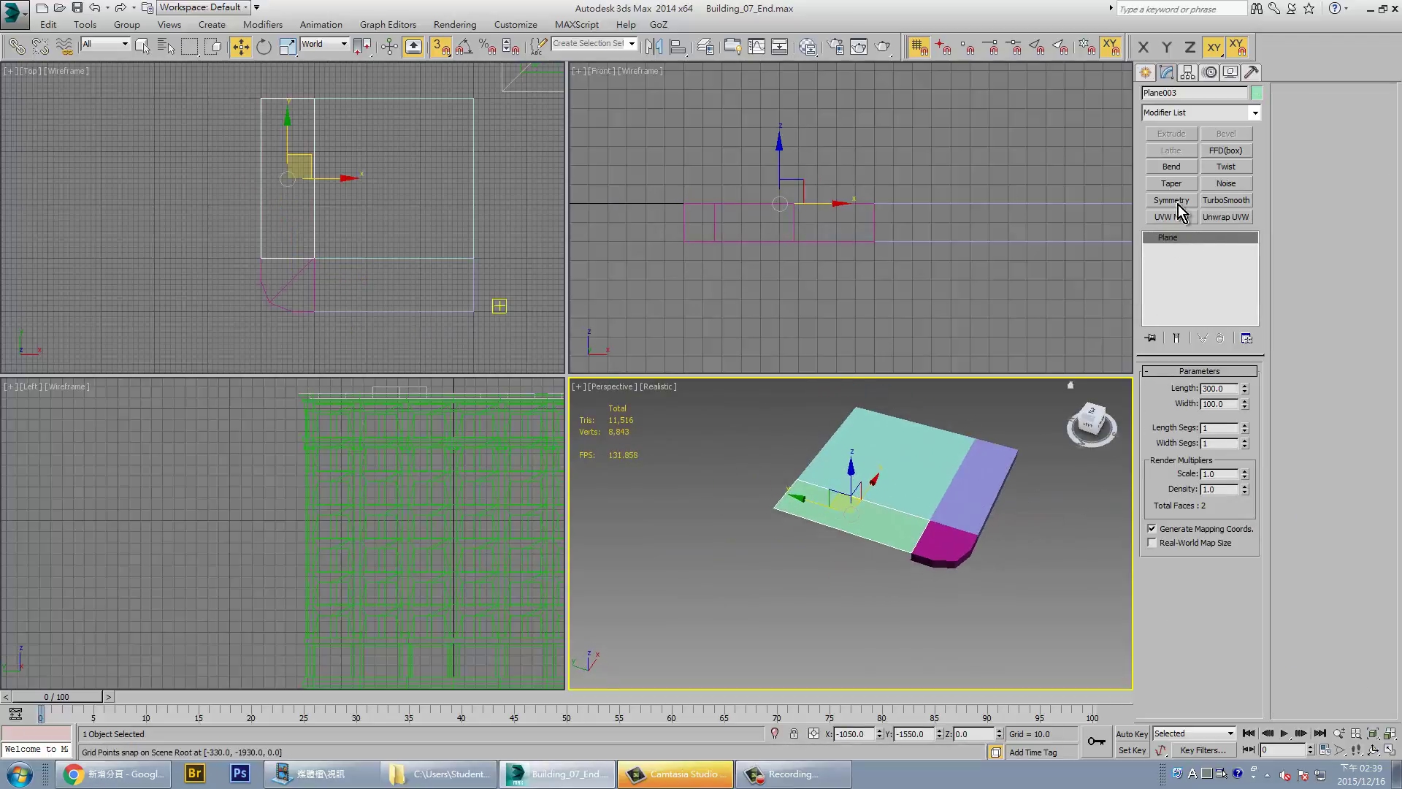
left_click(1174, 167)
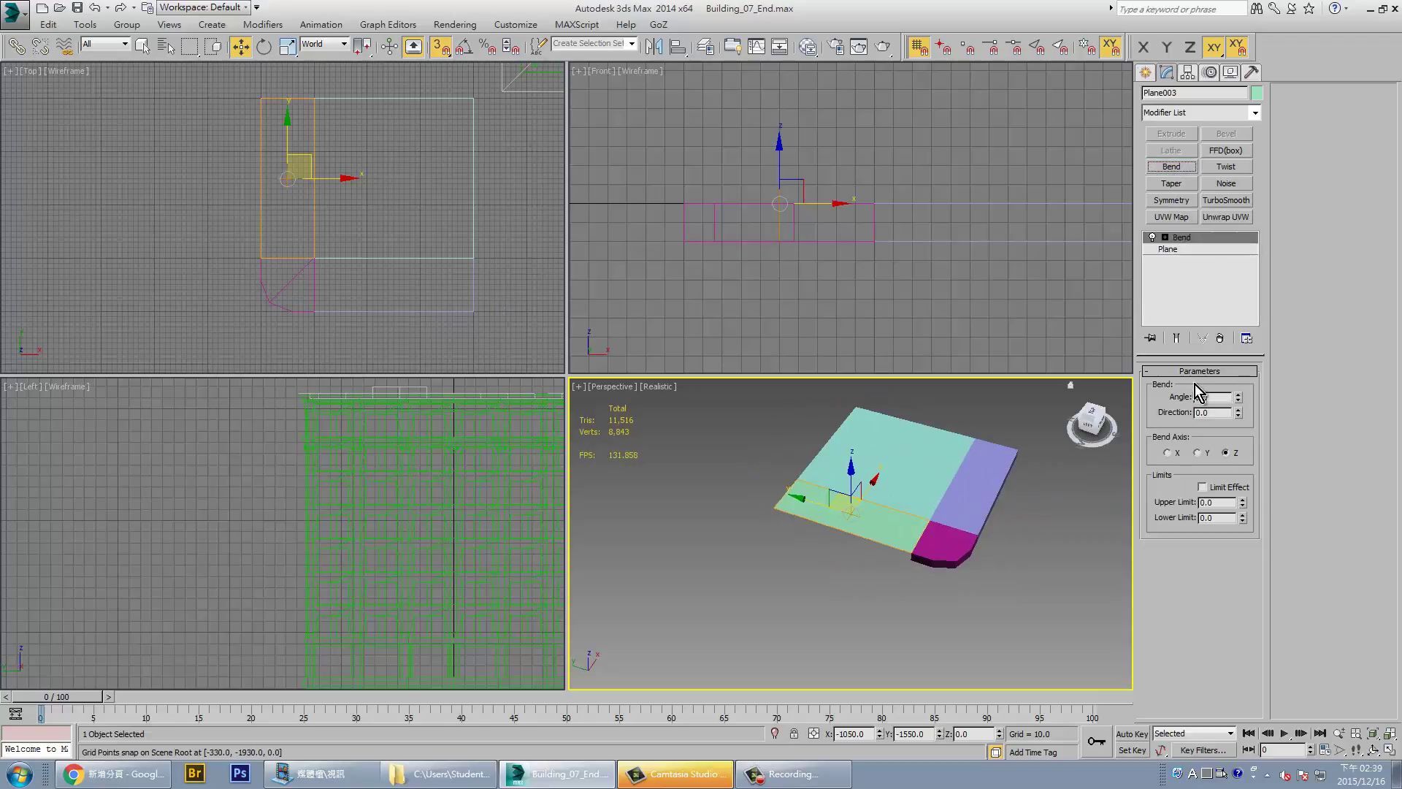
key("Delete")
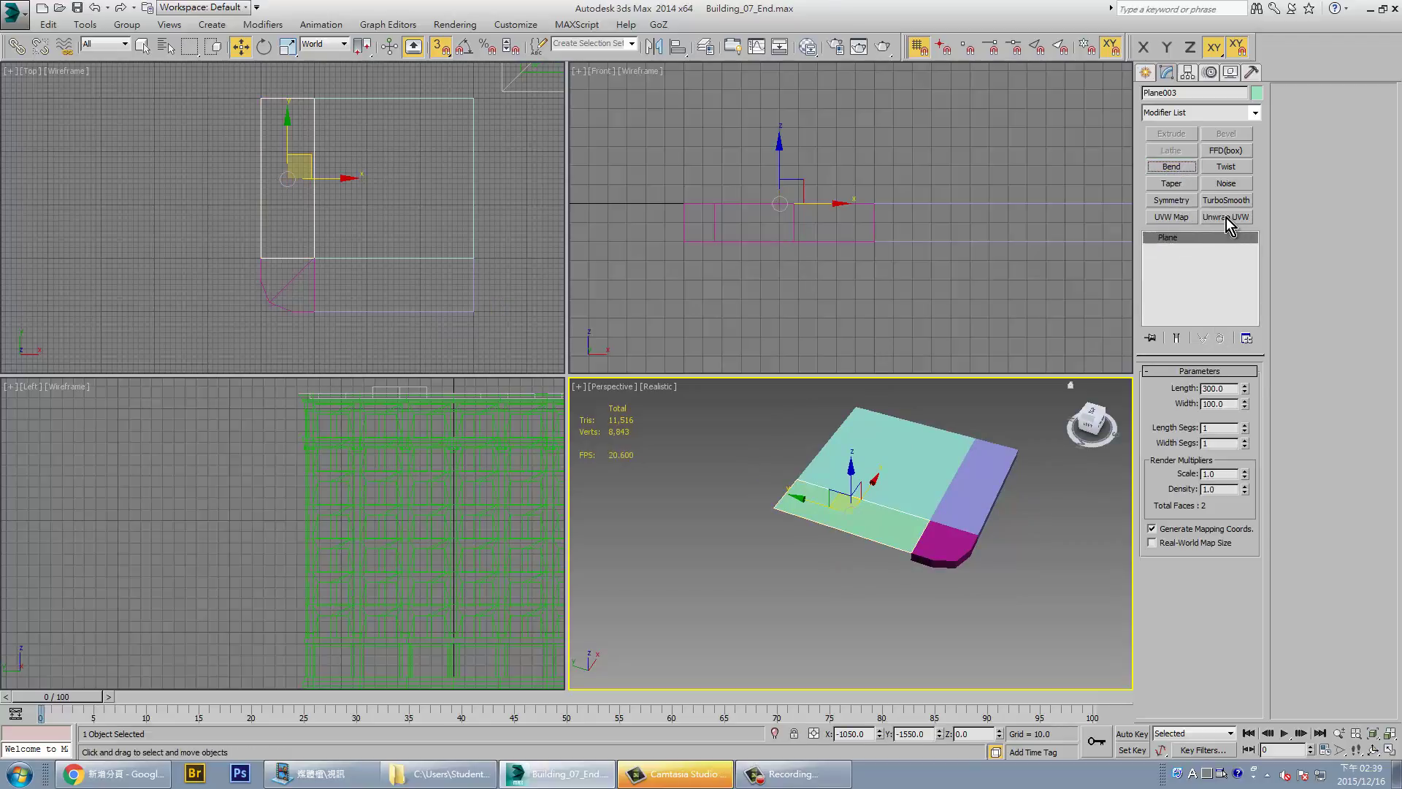
right_click(1172, 242)
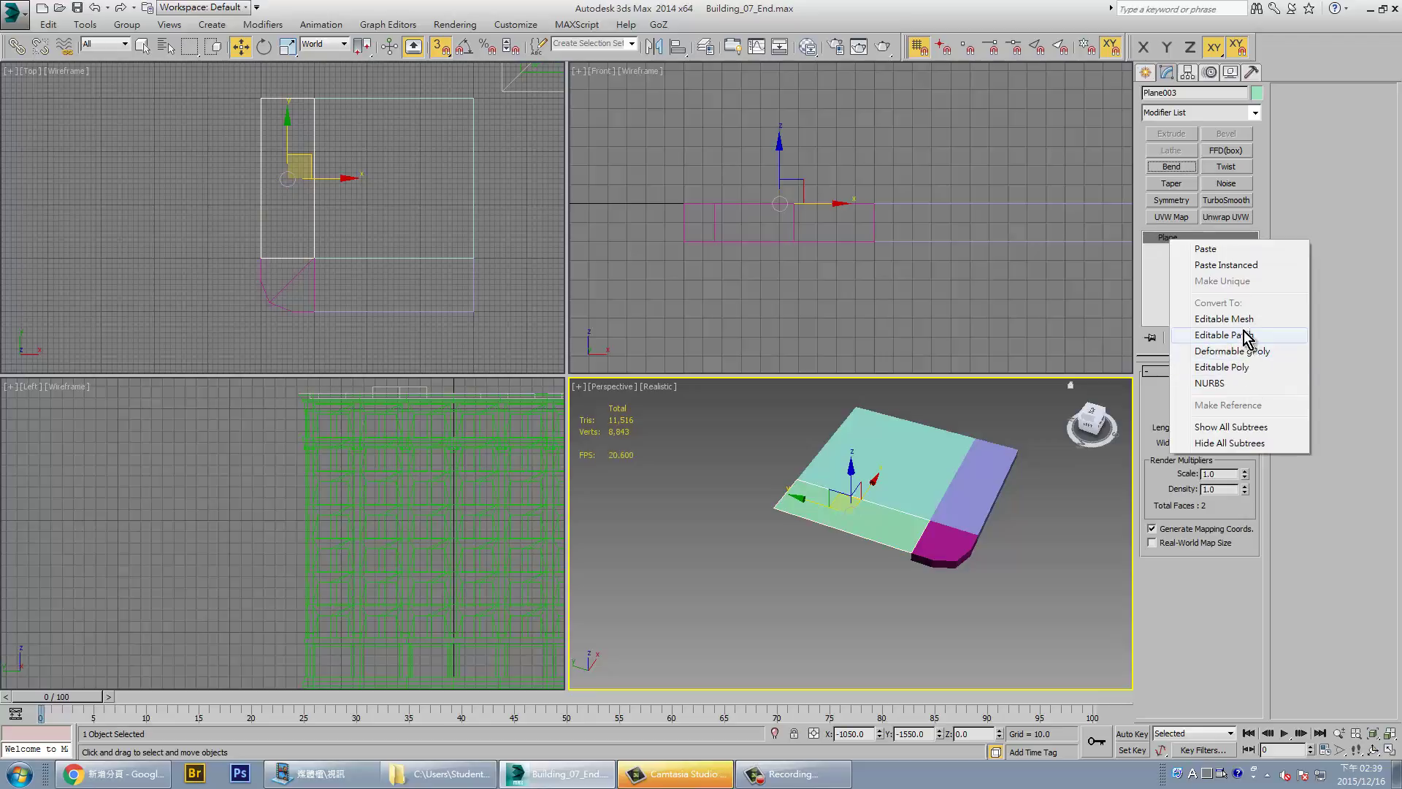
left_click(1242, 368)
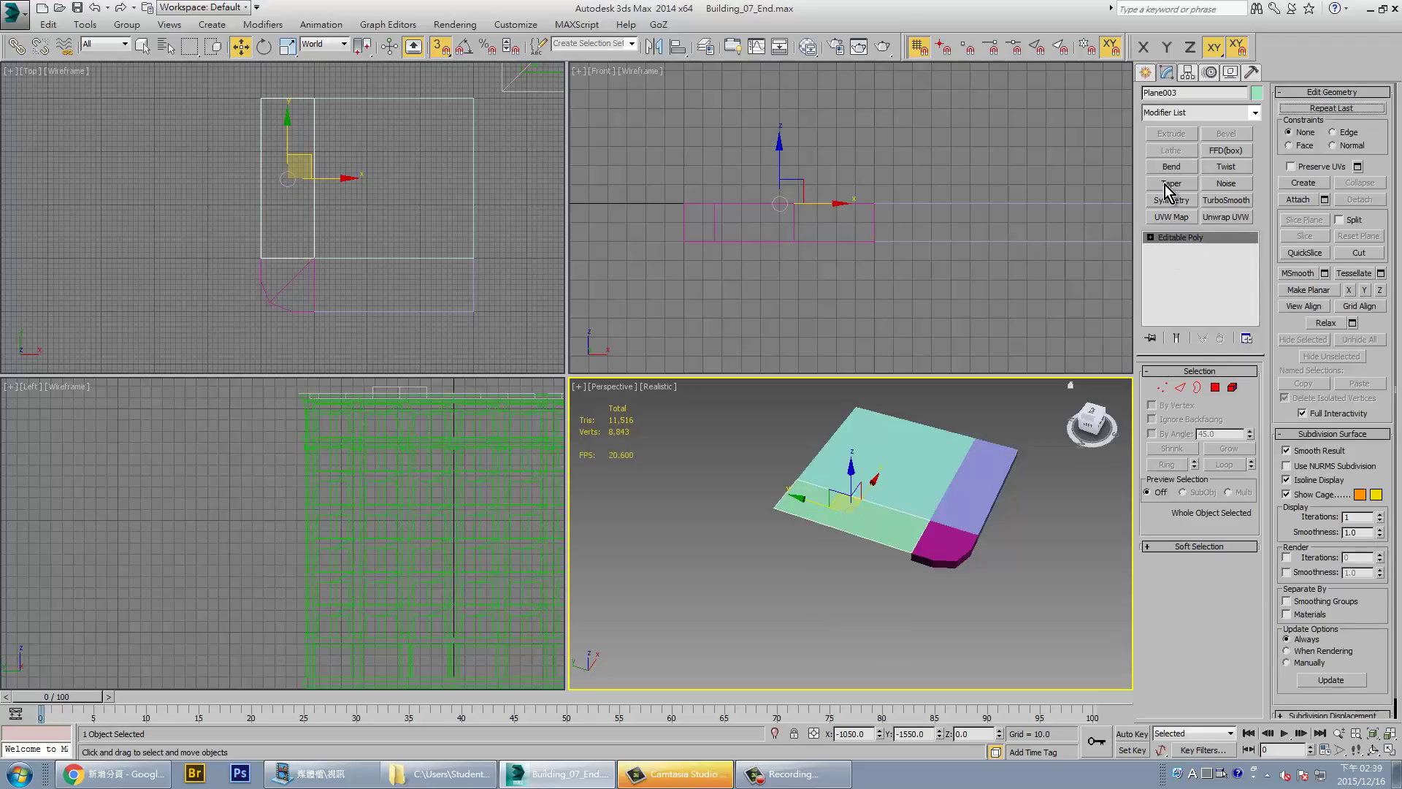
left_click(1180, 387)
left_click(860, 536)
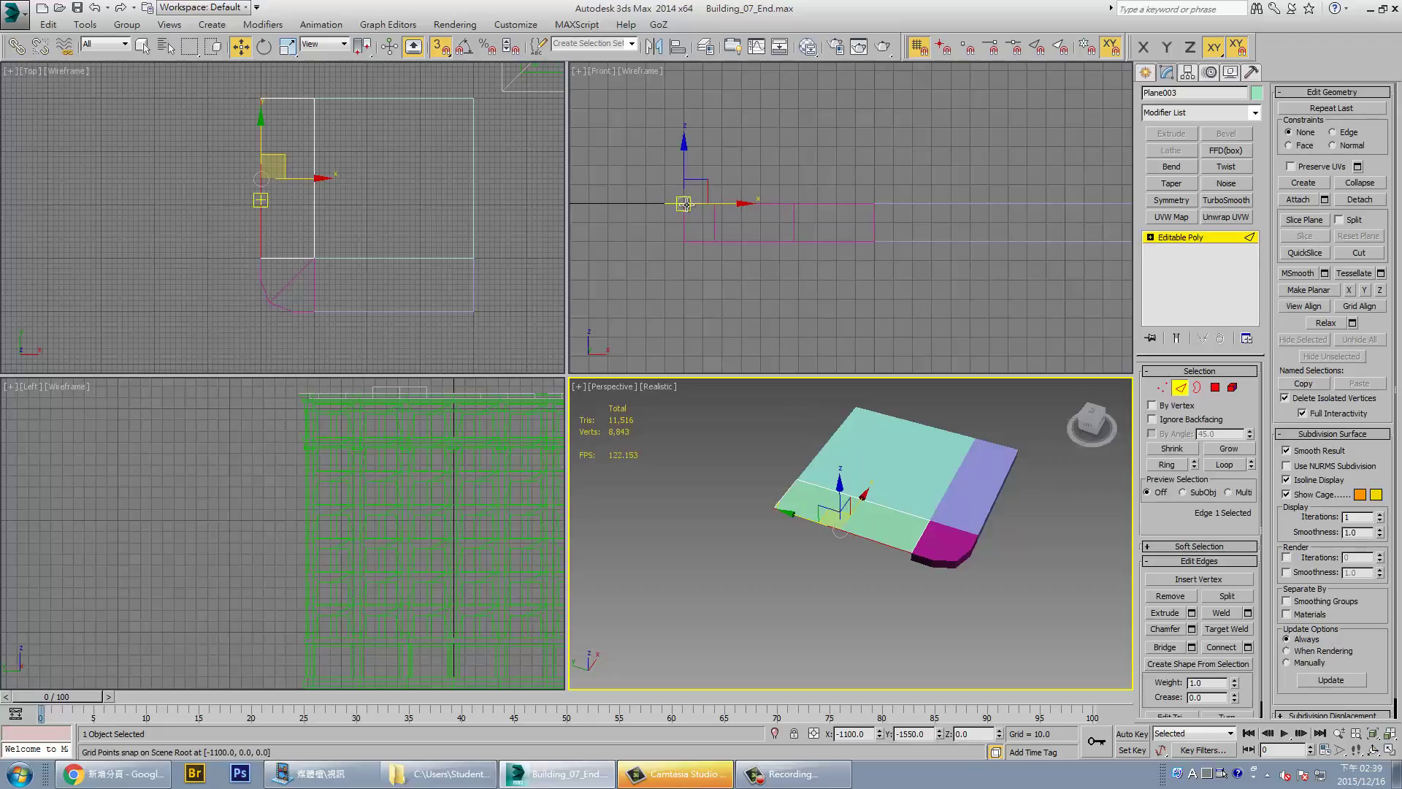
Shift-clone Plane003's front edge 20 units down into a curb face, then box-select the front edges
left_click_drag(685, 204, 685, 239, "shift")
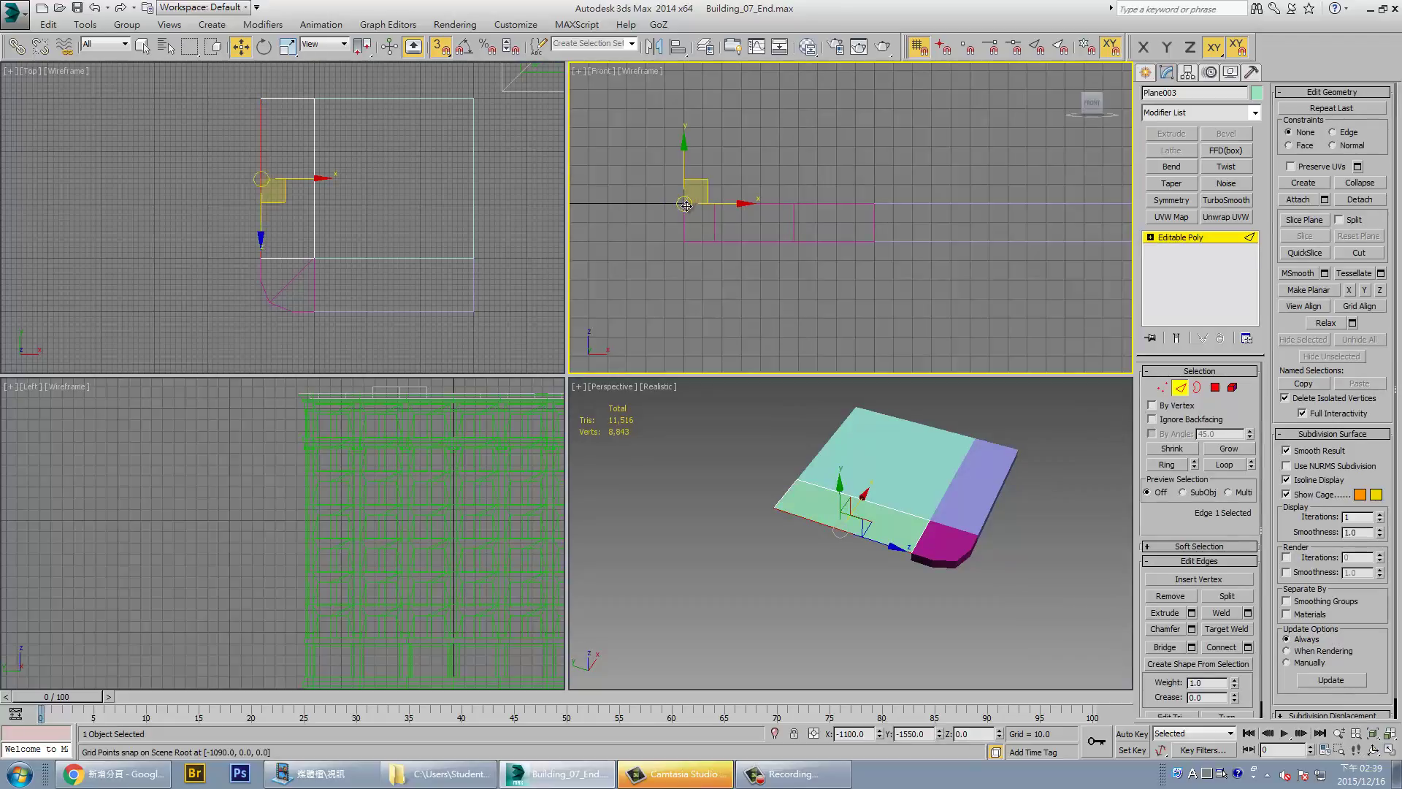
mouse_move(685, 239)
left_mouse_down()
mouse_move(709, 218)
mouse_move(689, 238)
left_mouse_up()
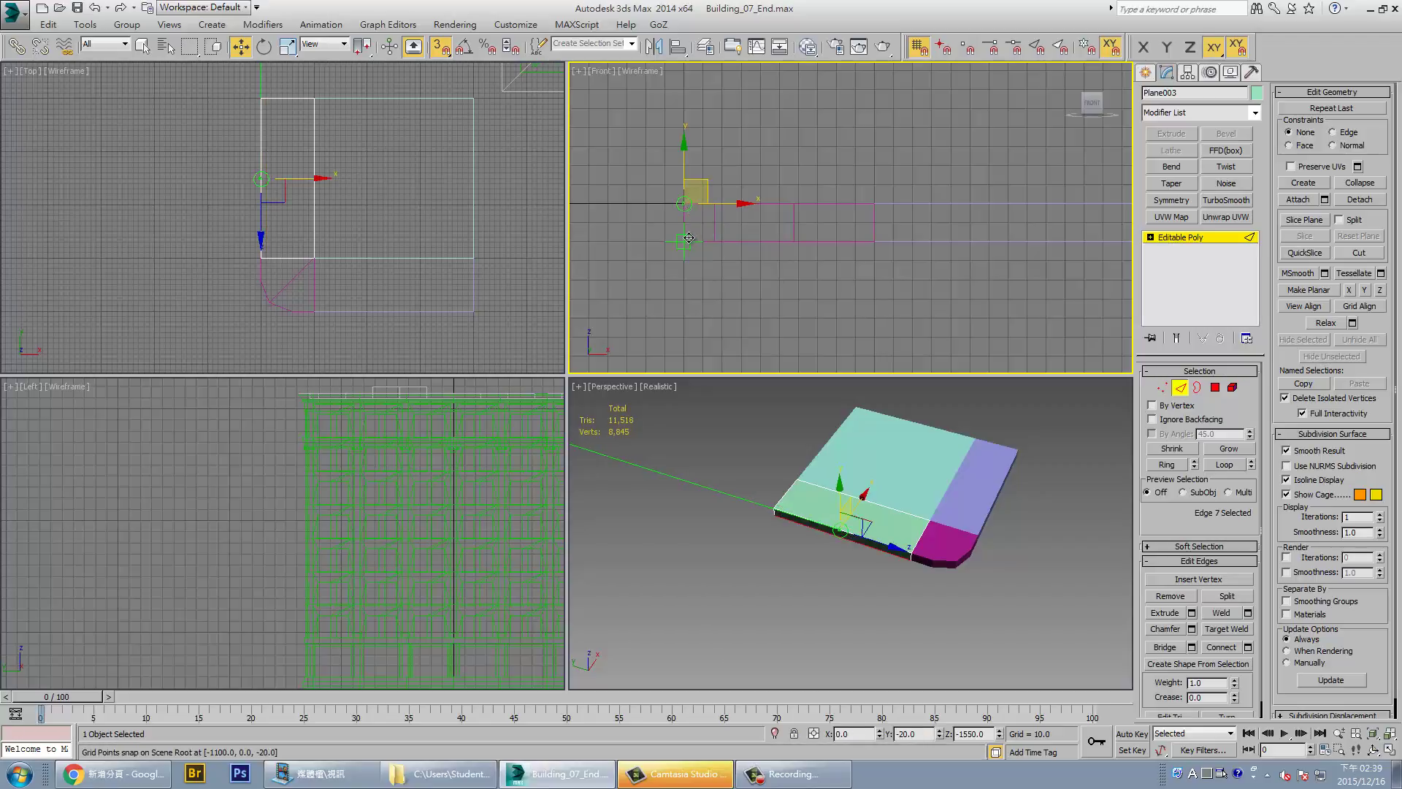
mouse_move(1002, 611)
middle_mouse_down("alt")
mouse_move(1050, 555)
mouse_move(913, 577)
middle_mouse_up("alt")
scroll(913, 577, "up", 5)
scroll(858, 590, "up", 3)
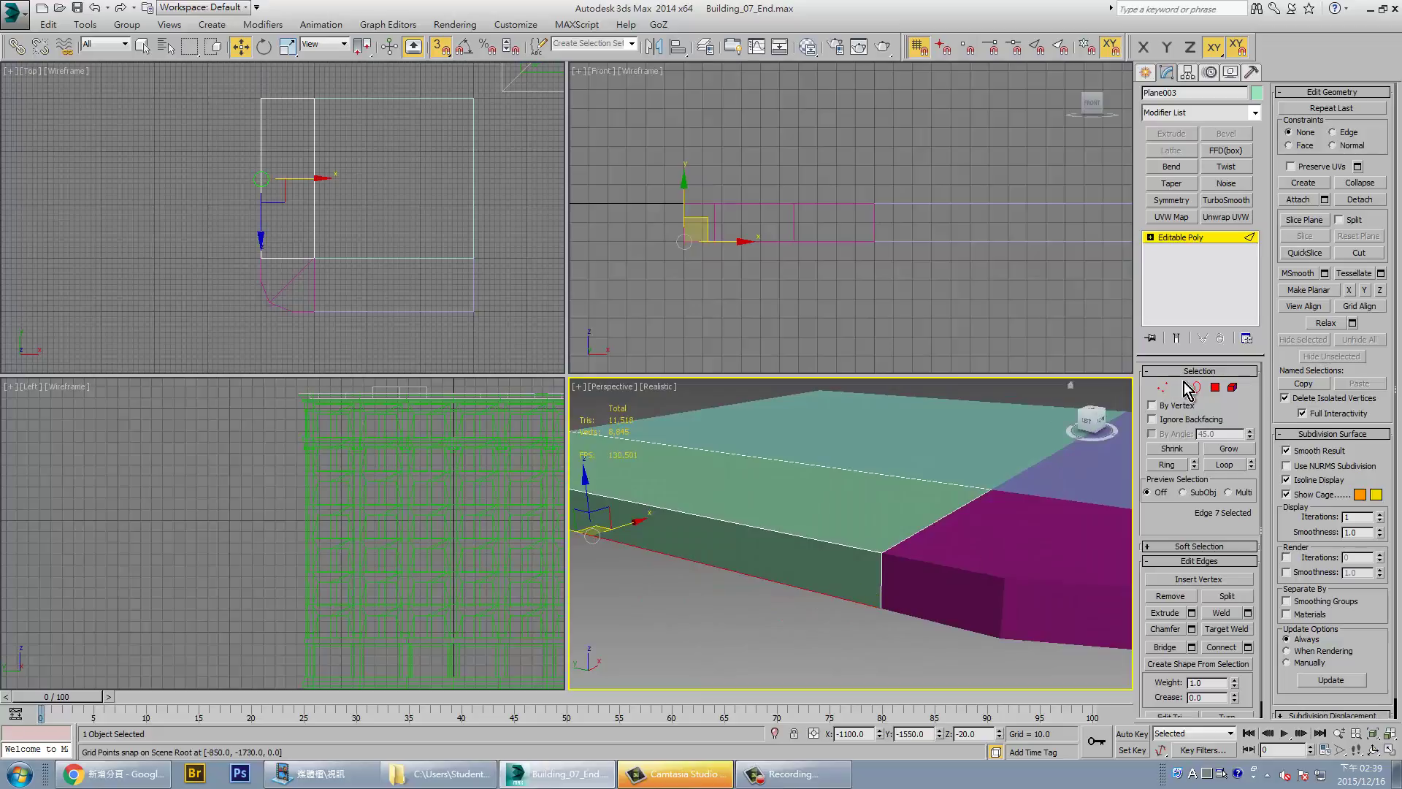
left_click_drag(684, 610, 742, 437)
key("z")
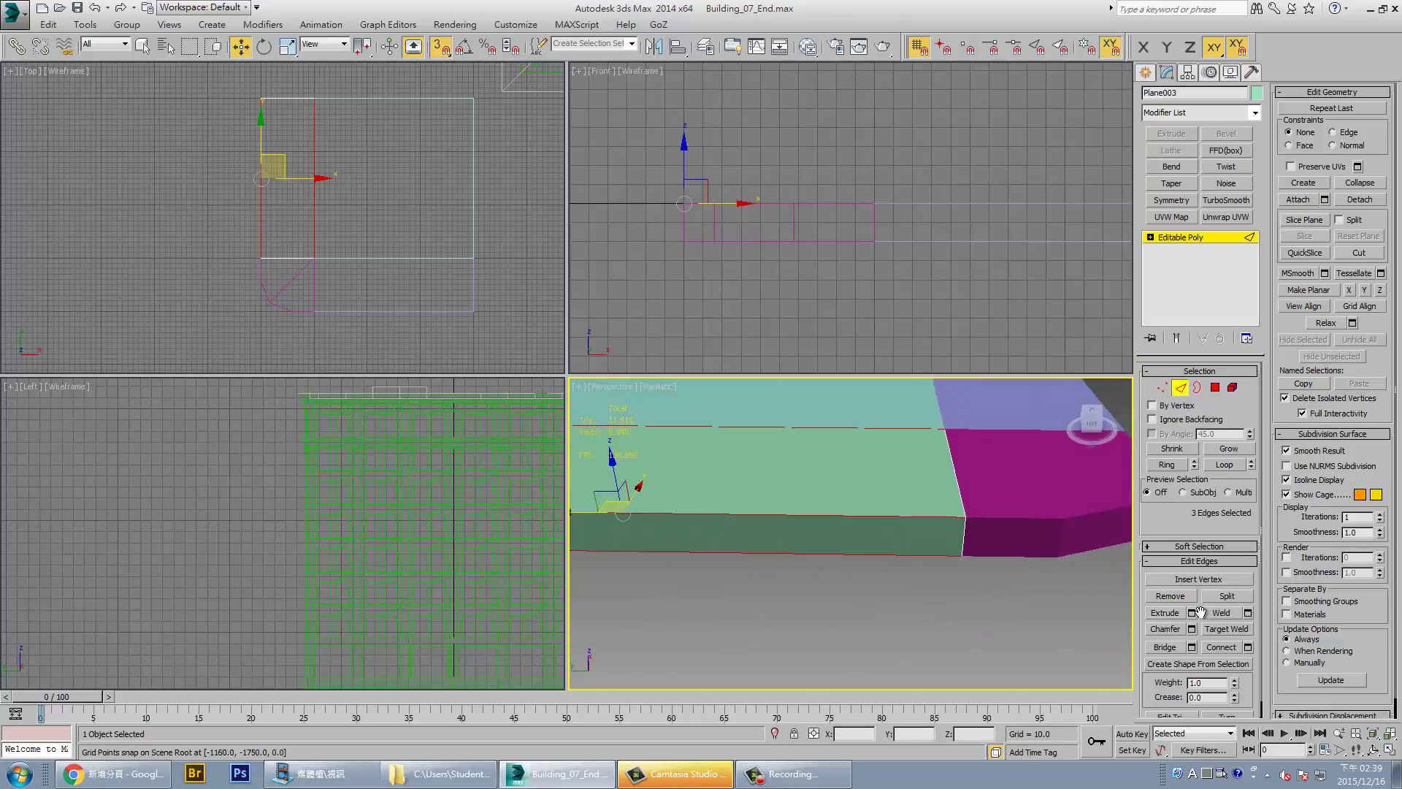
left_click(1248, 647)
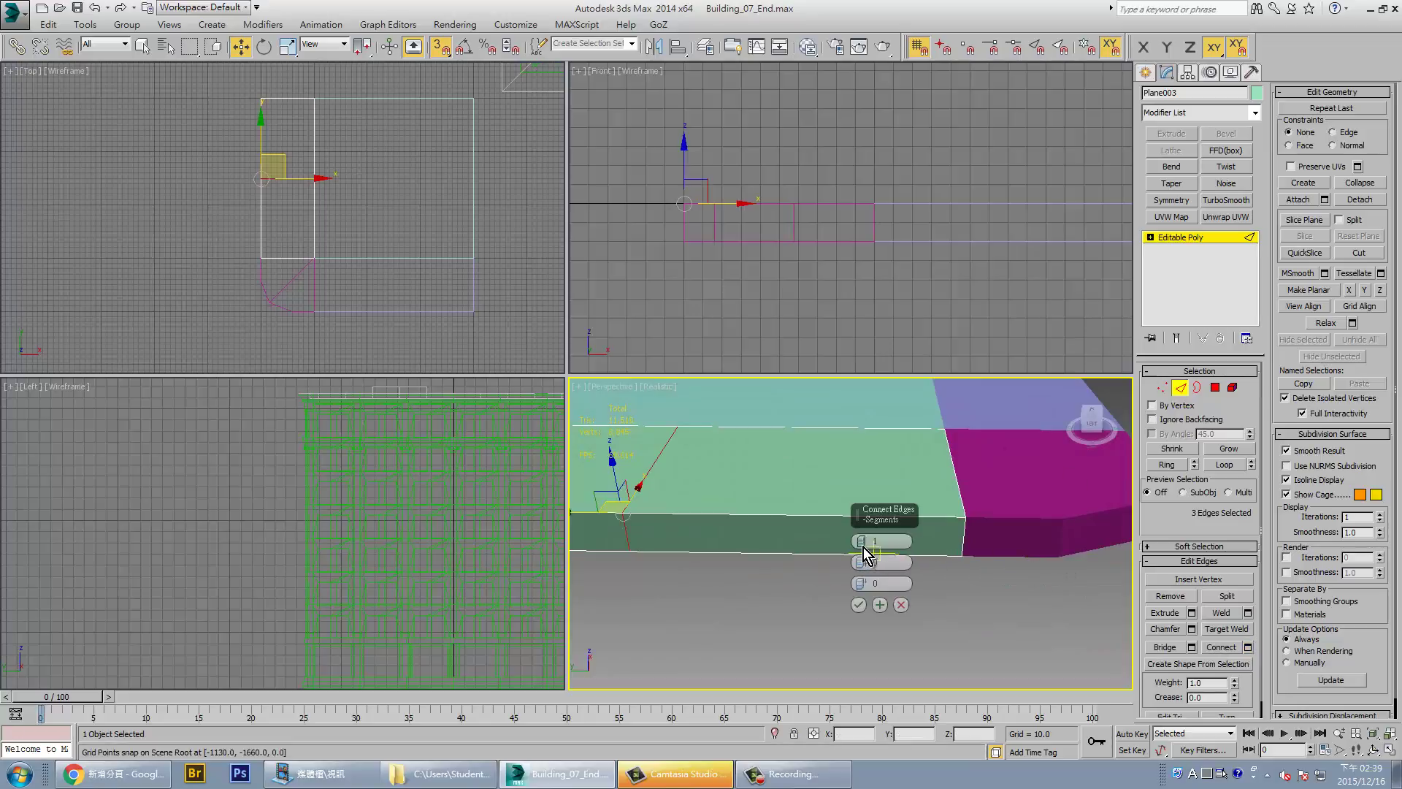
left_click_drag(868, 546, 862, 552)
scroll(862, 550, "down", 4)
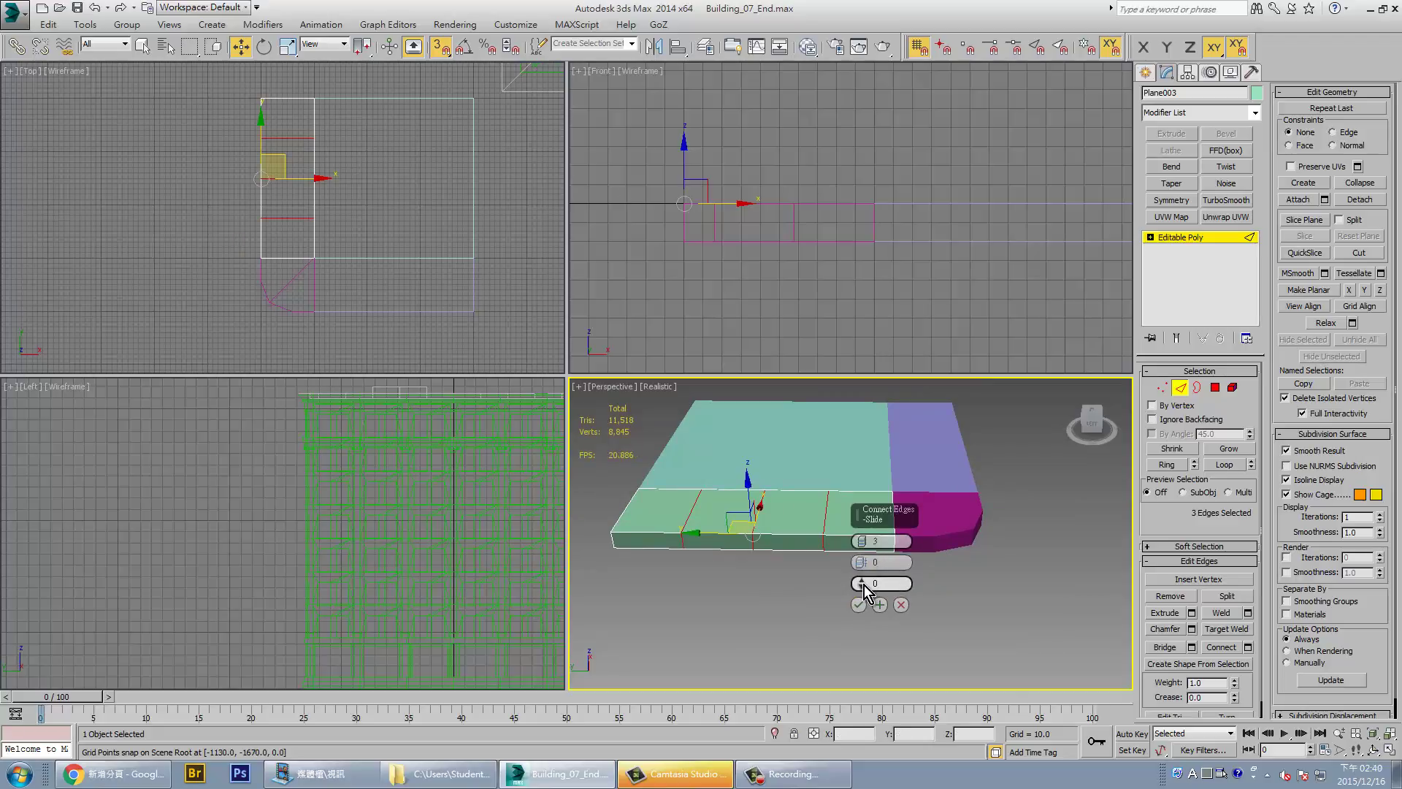
left_click_drag(861, 584, 861, 564)
left_click_drag(865, 562, 864, 489)
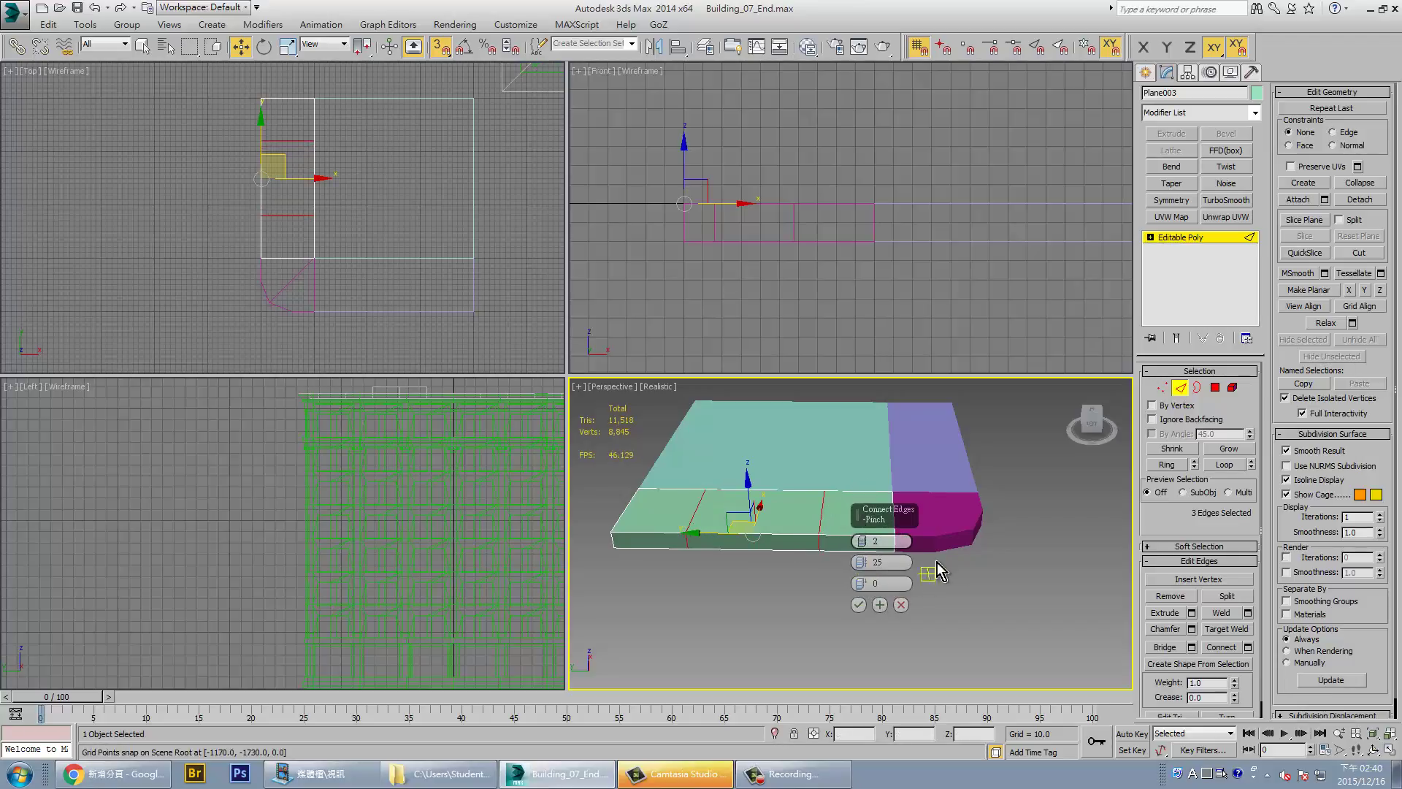
left_click(1162, 388)
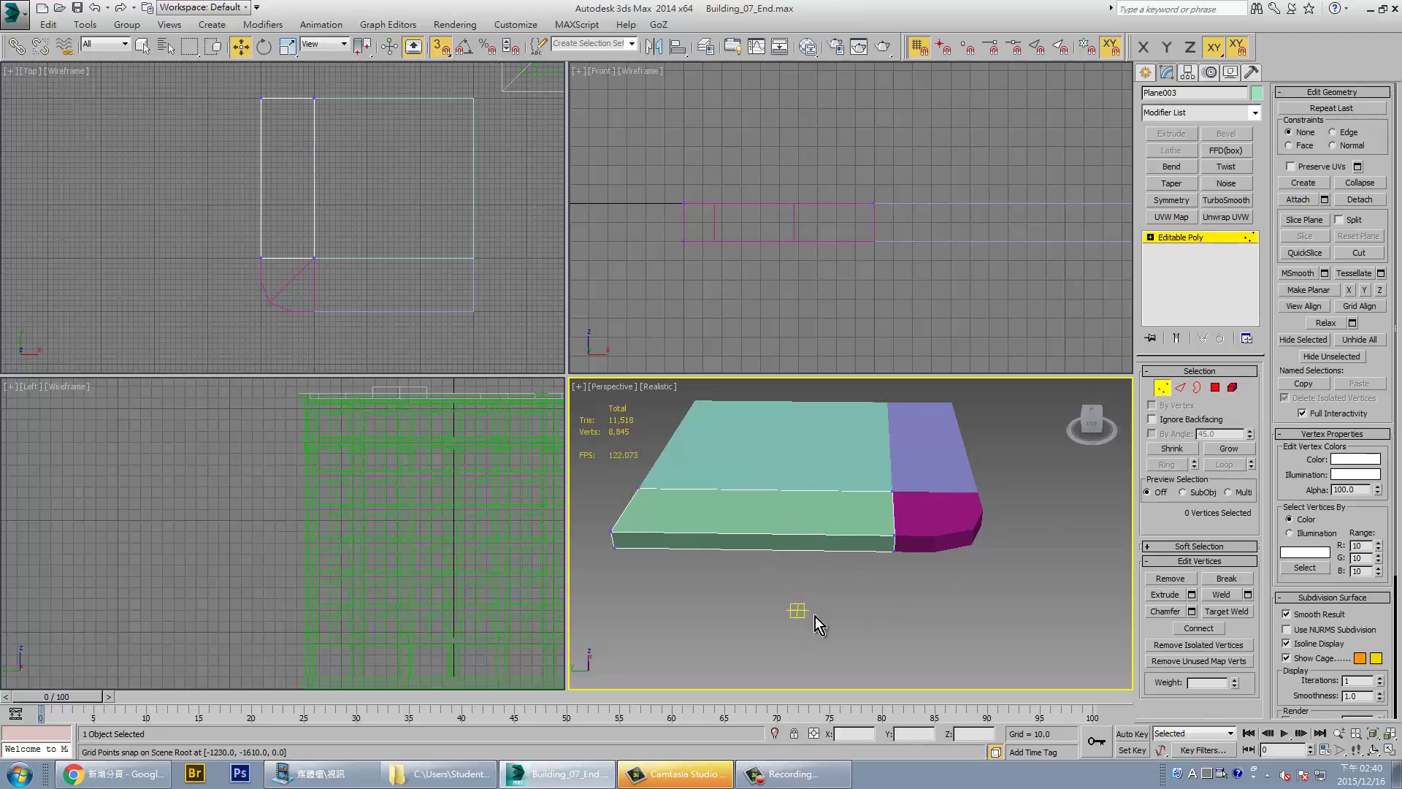
Connect the selected front curb edges of Plane003 with new edges
left_click(1180, 388)
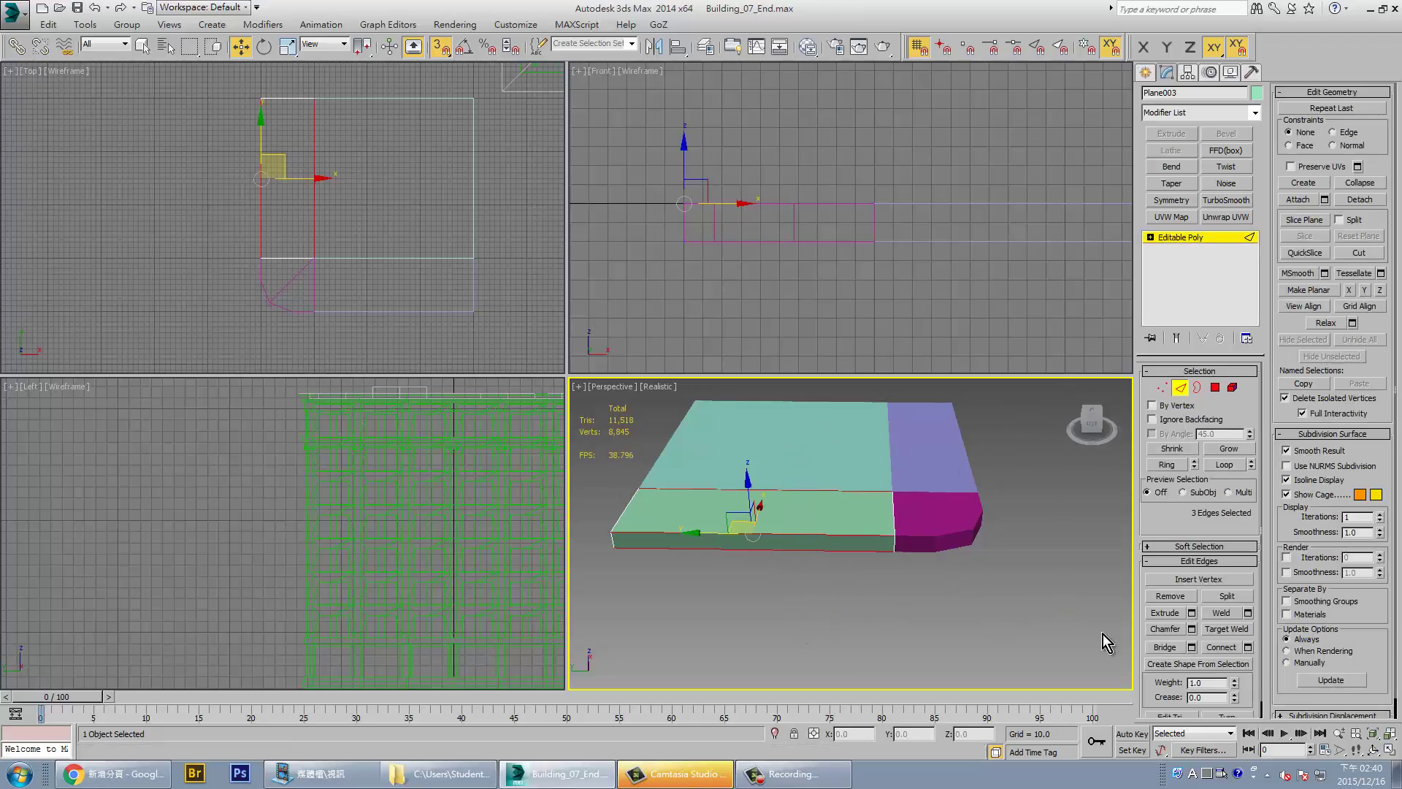
left_click(1221, 647)
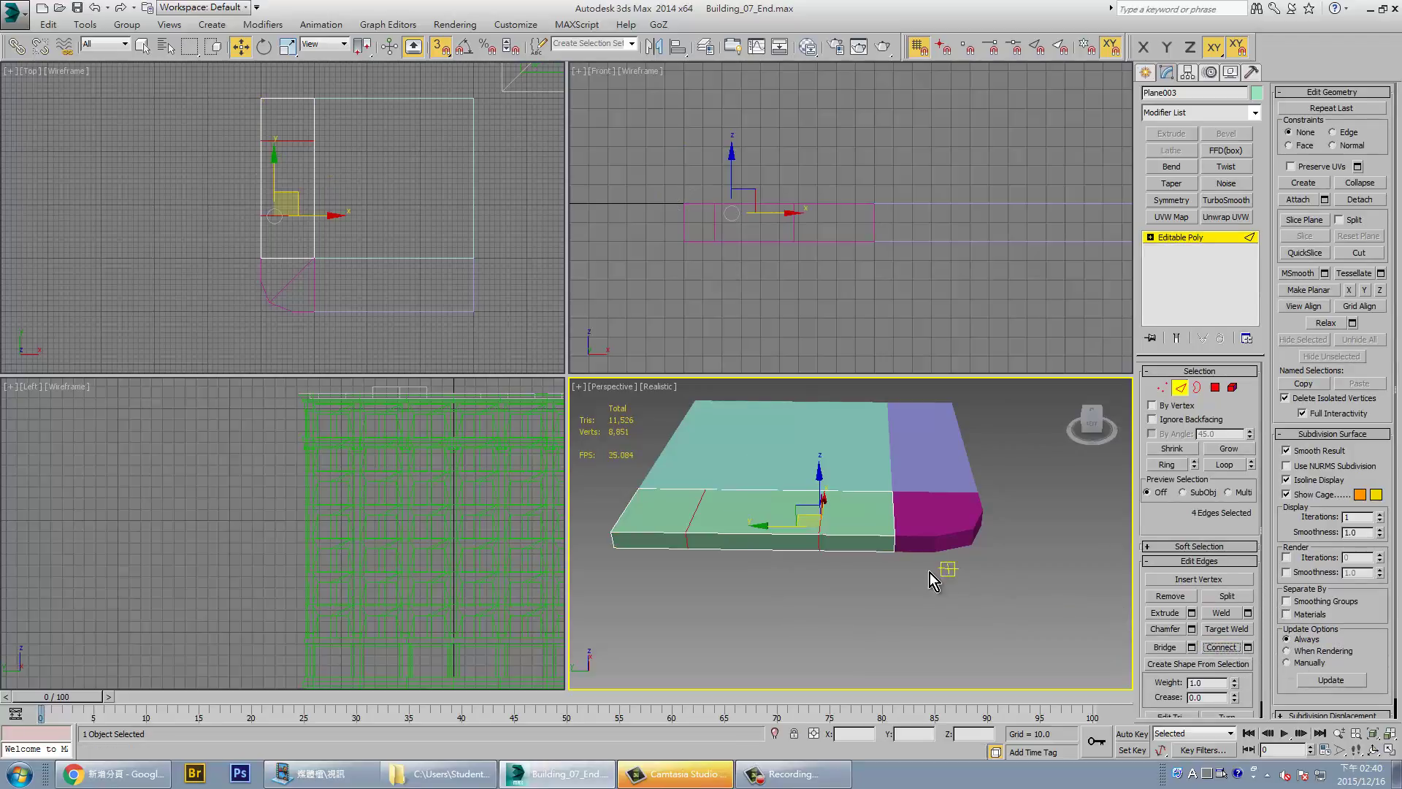
middle_click_drag(877, 620, 840, 606, "alt")
left_click(1162, 387)
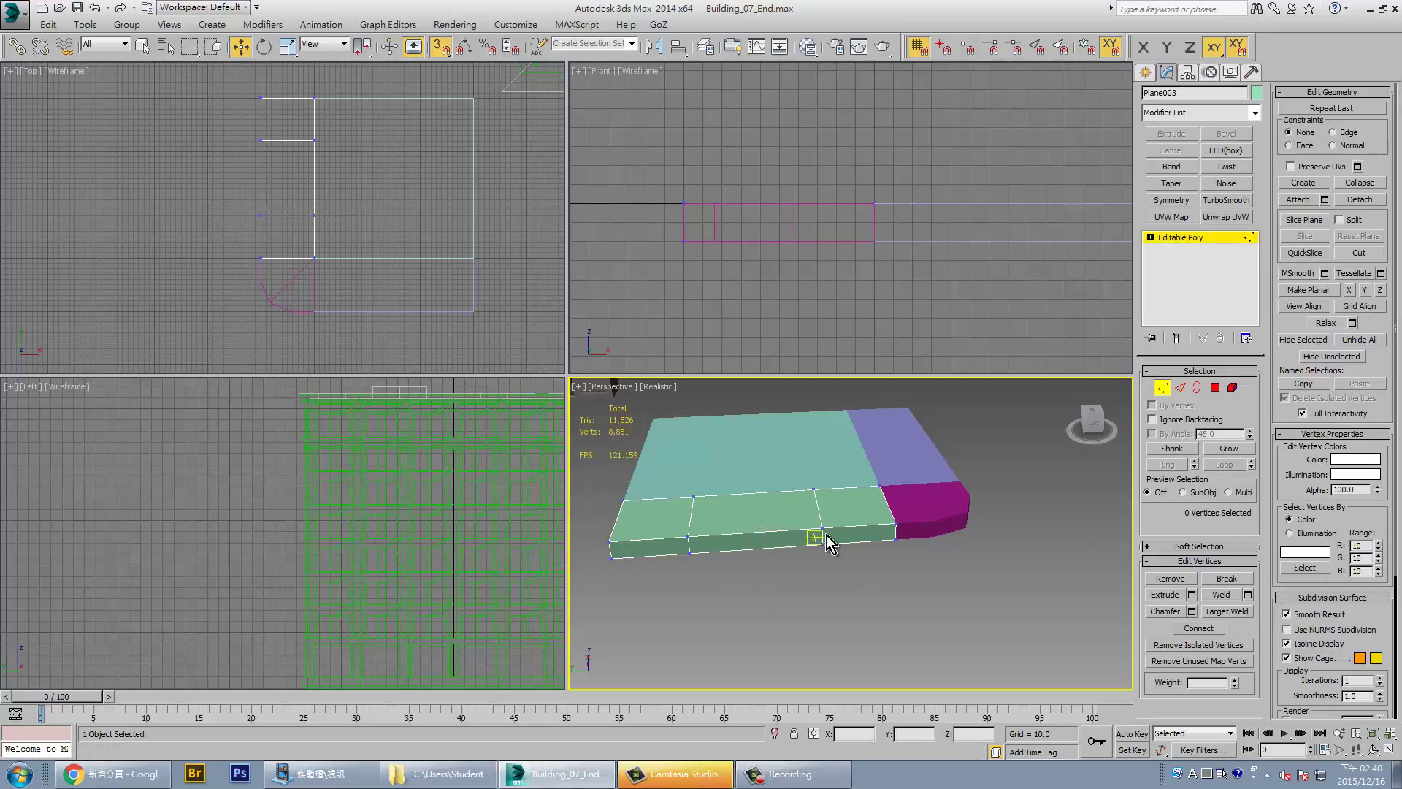
left_click(1180, 387)
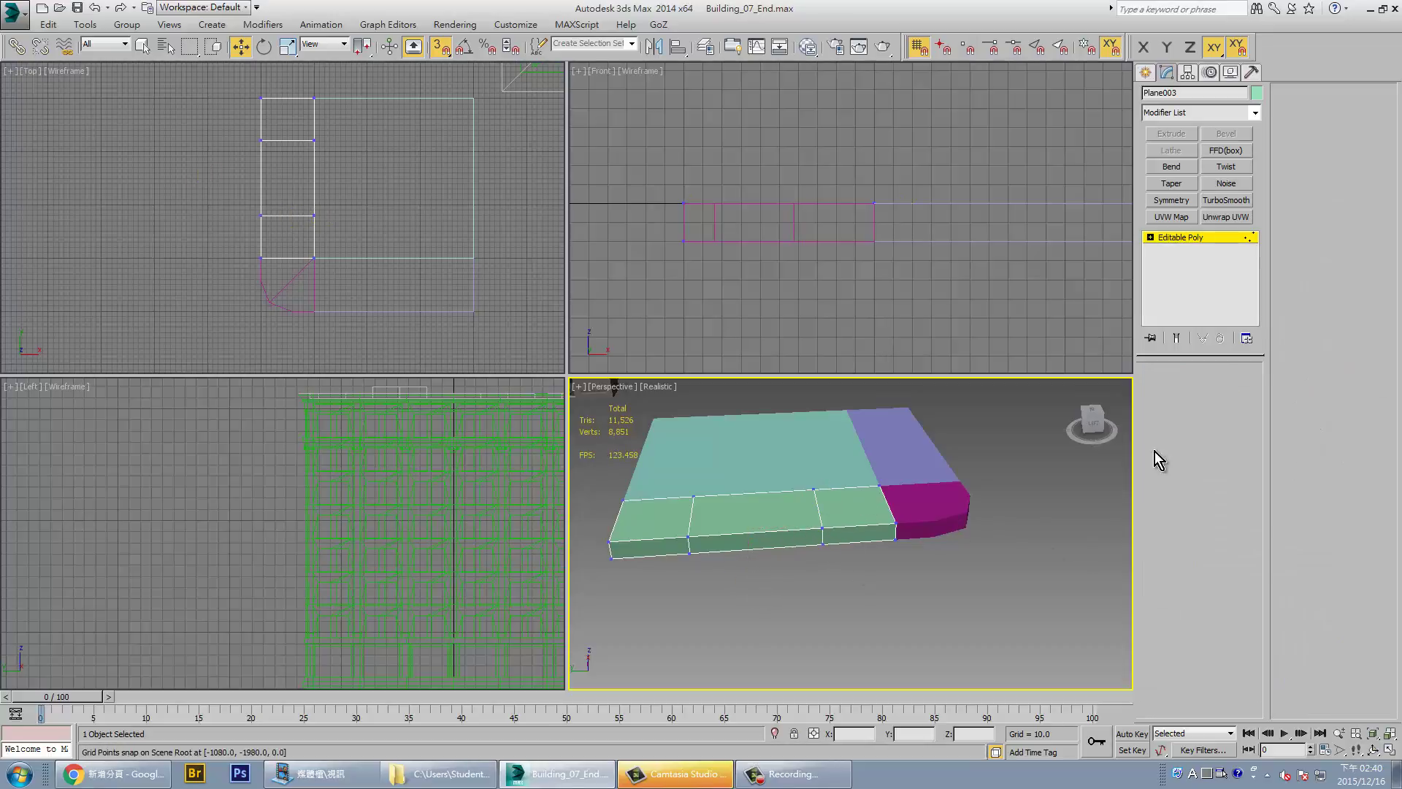
Connect the middle section's two front edges with 2 segments and Pinch 49
left_click(759, 539)
left_click(1221, 646)
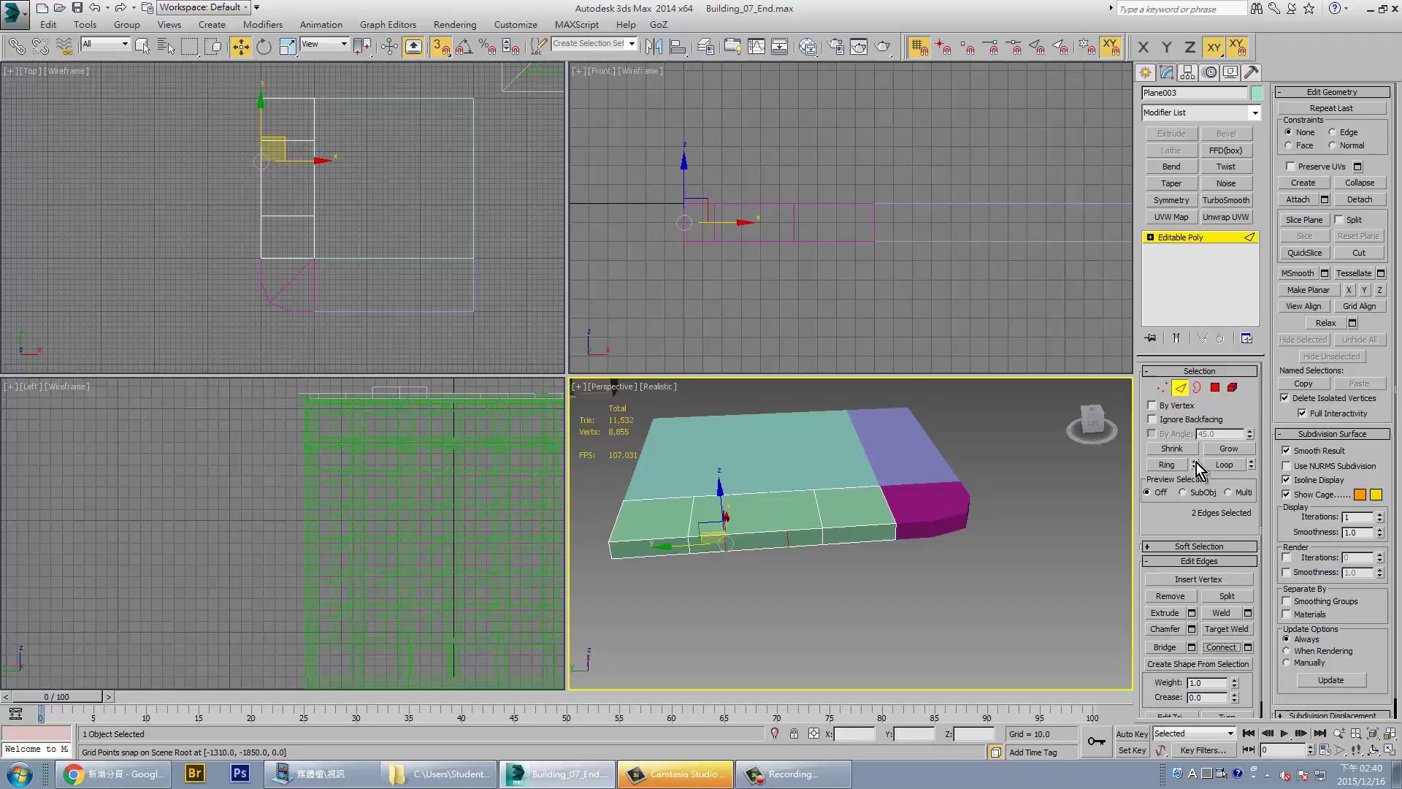
left_click(1247, 647)
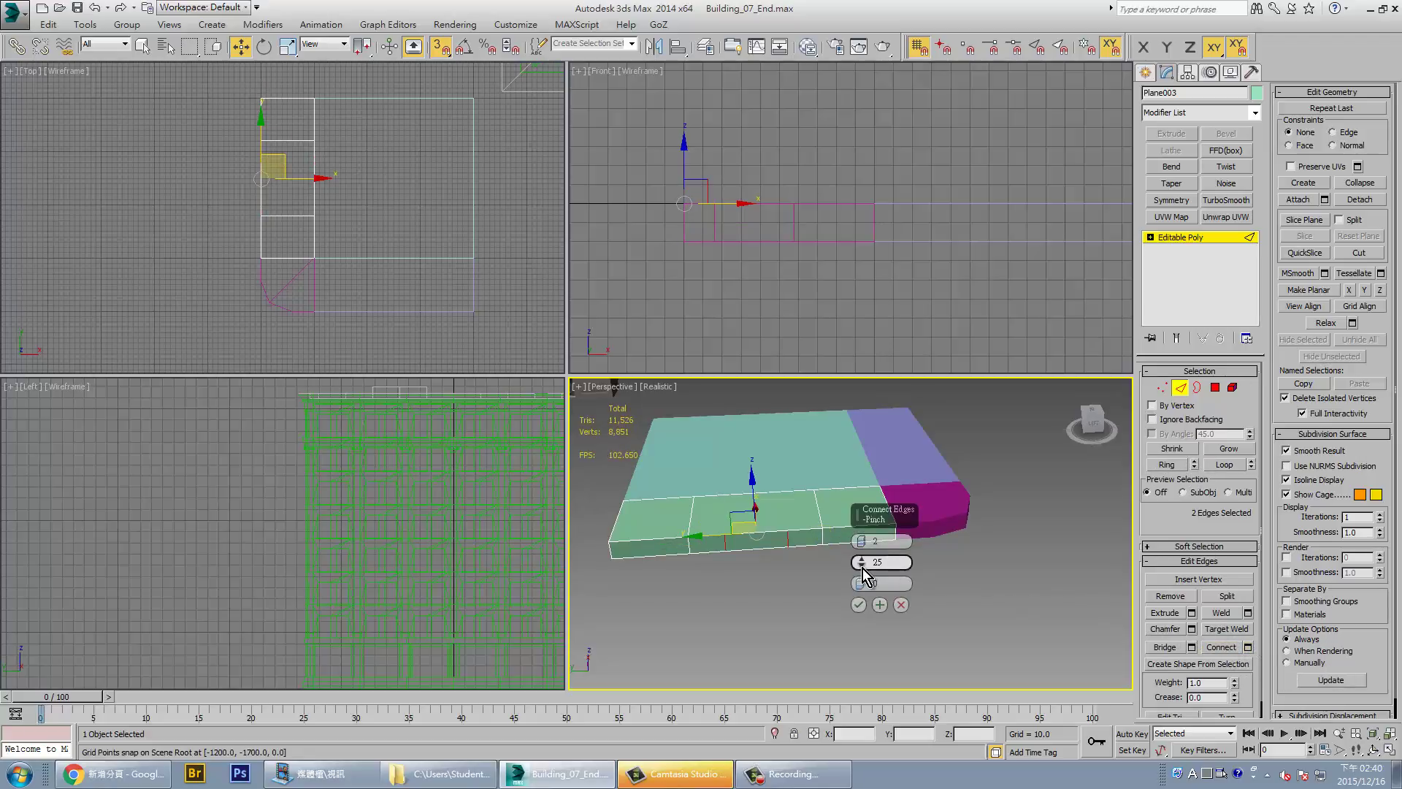
left_click_drag(864, 573, 872, 479)
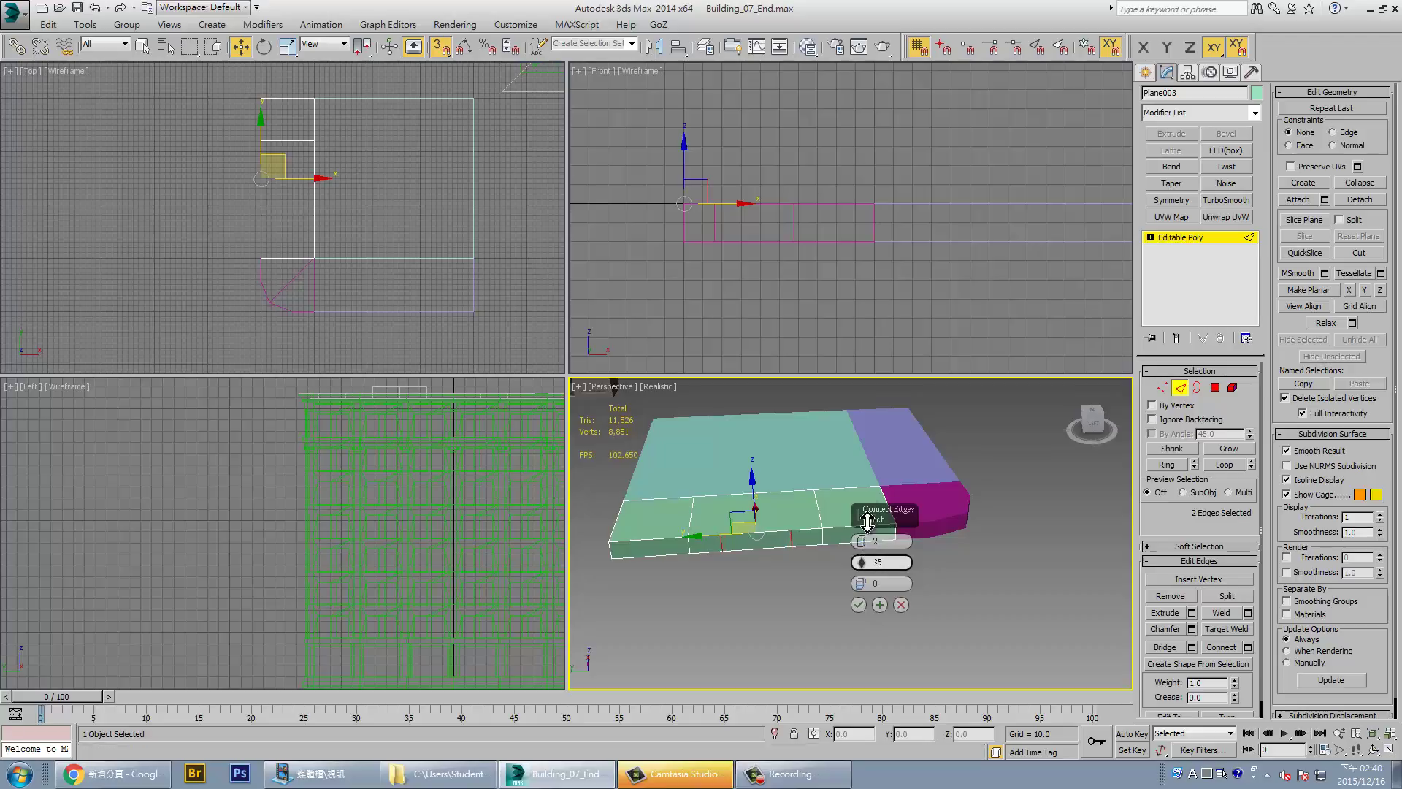
left_click(859, 605)
left_click(1162, 388)
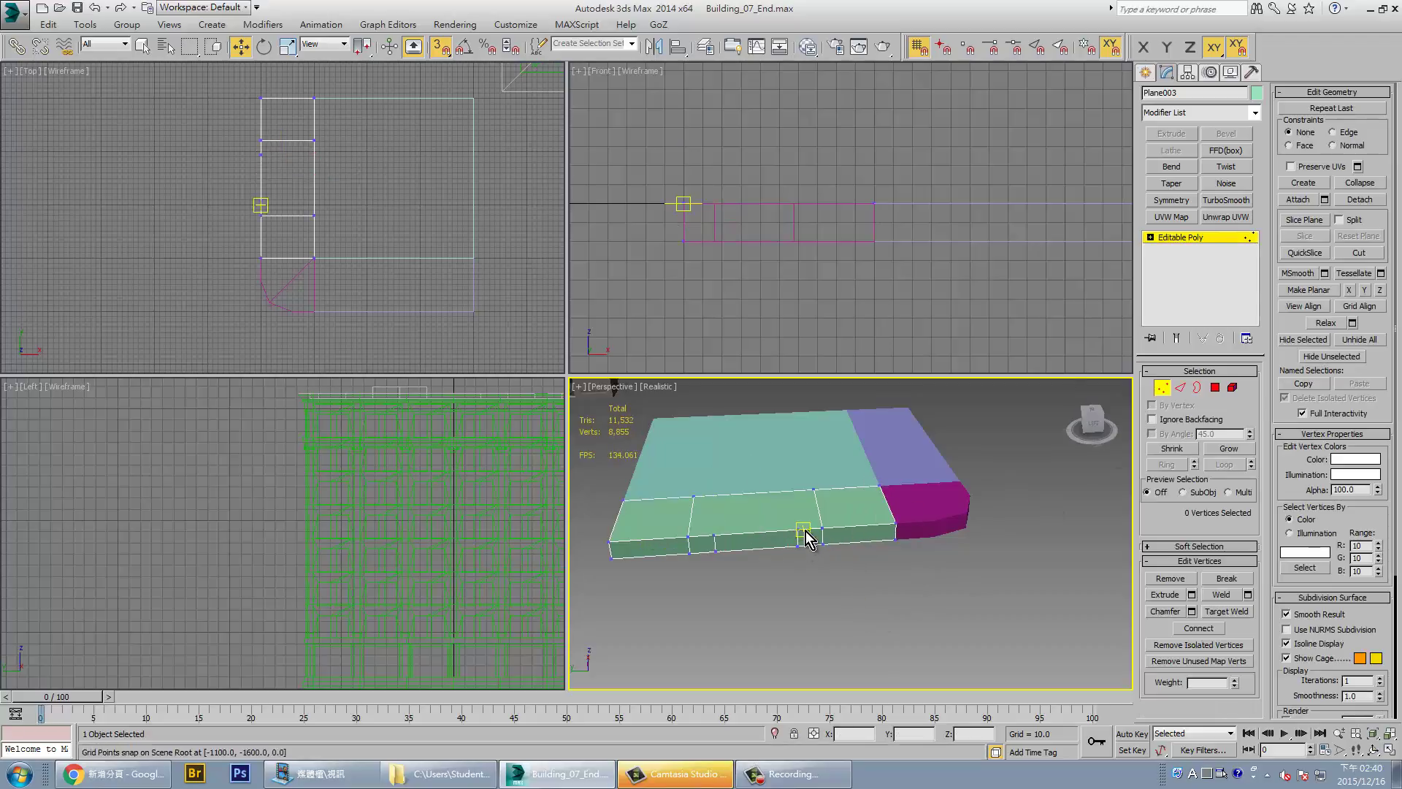
Connect two vertex pairs on Plane003's top with diagonal edges, then select a front edge
left_click(797, 529)
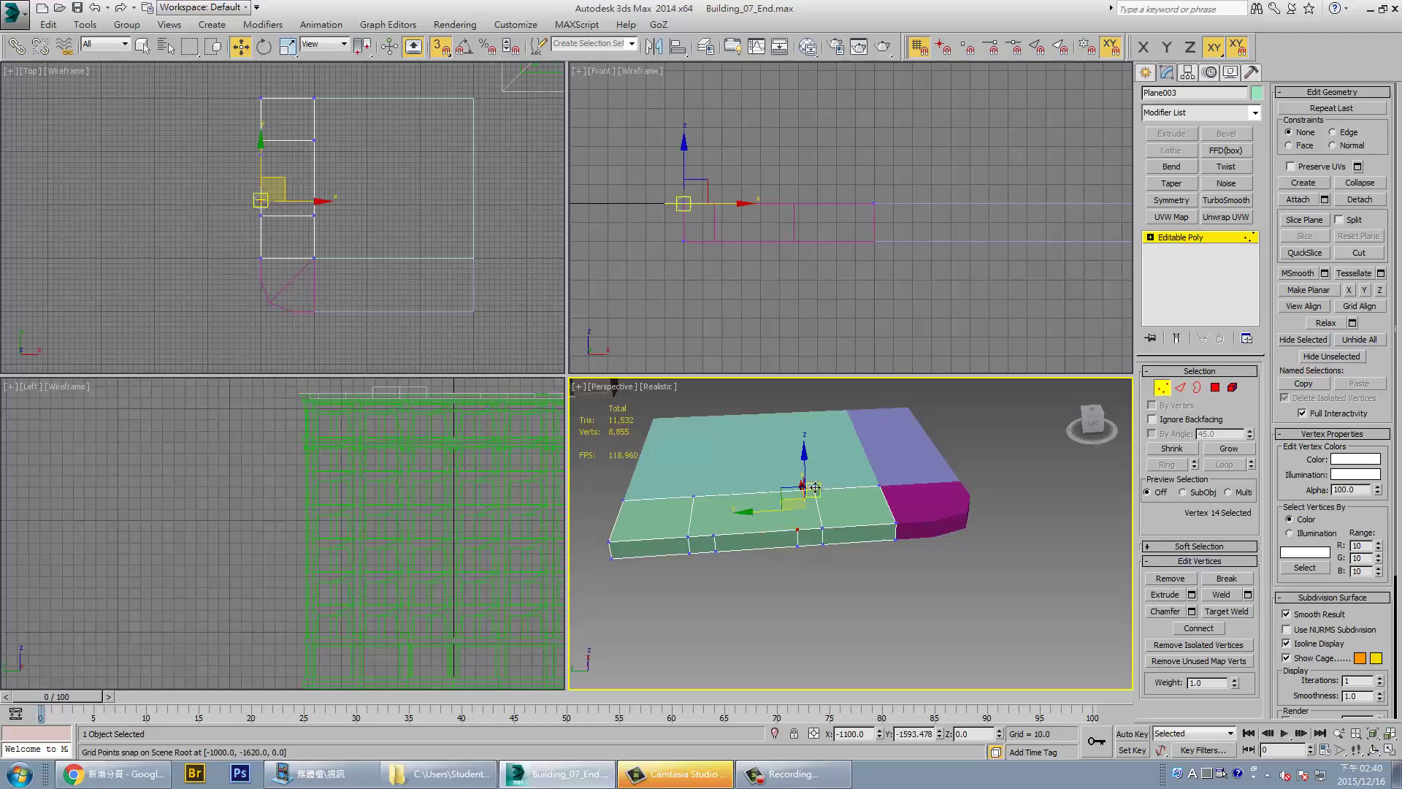
left_click(1197, 628)
left_click(690, 497)
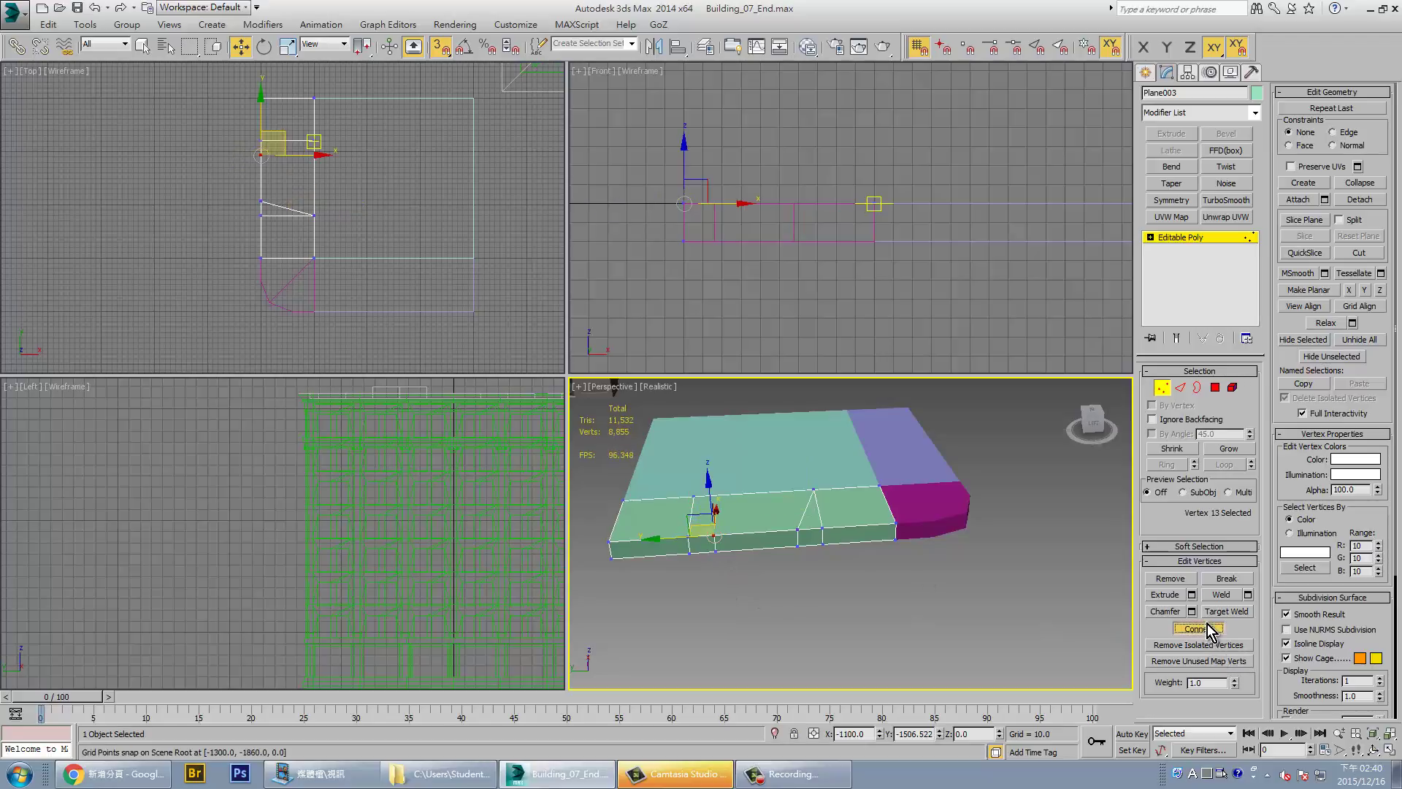
left_click(693, 497, "ctrl")
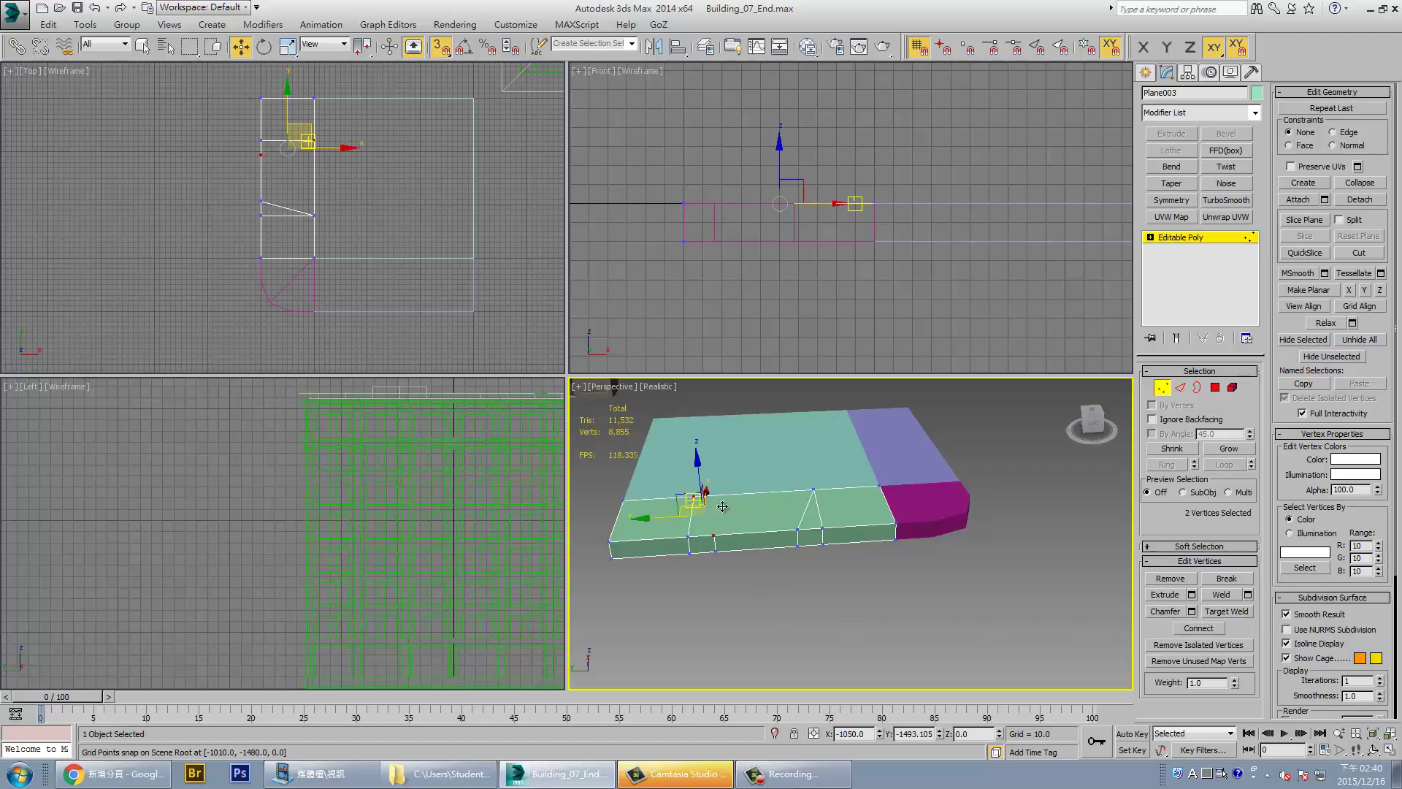
left_click(1180, 387)
left_click(767, 531)
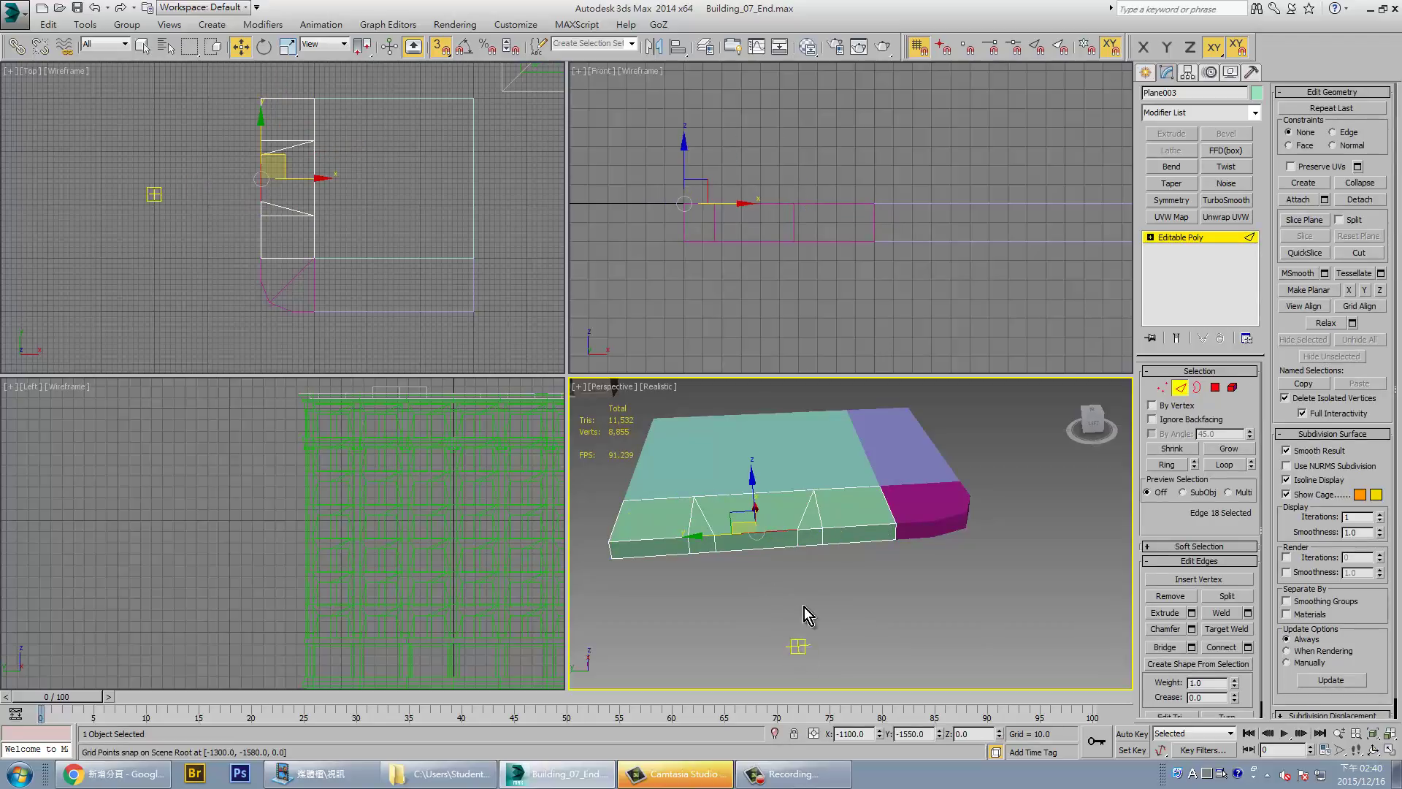
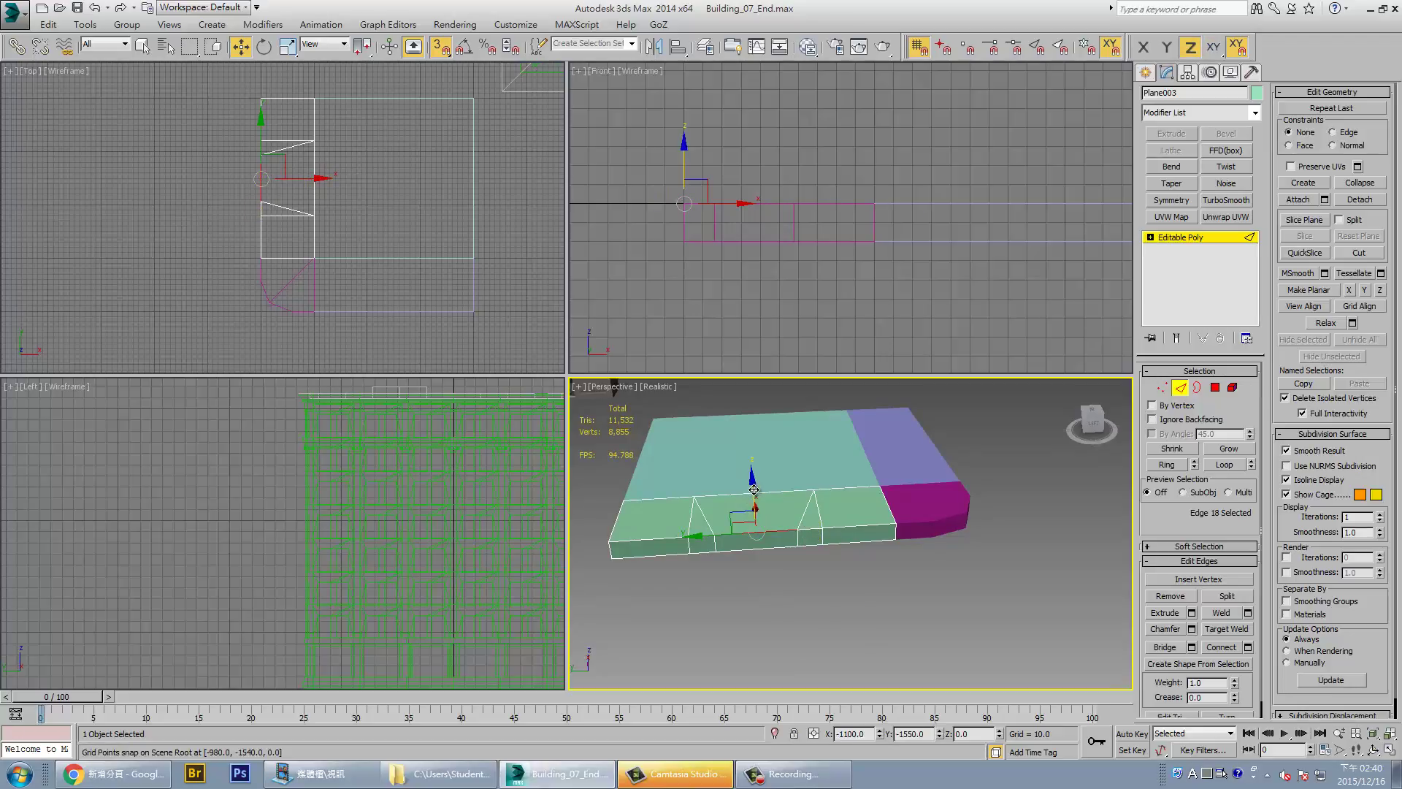
With snaps off, lower the slab's corner edge on Z to slope it into a ramp
key("s")
mouse_move(757, 491)
middle_mouse_down("alt")
mouse_move(889, 517)
mouse_move(772, 508)
middle_mouse_up("alt")
mouse_move(753, 487)
left_mouse_down()
mouse_move(707, 532)
mouse_move(712, 547)
left_mouse_up()
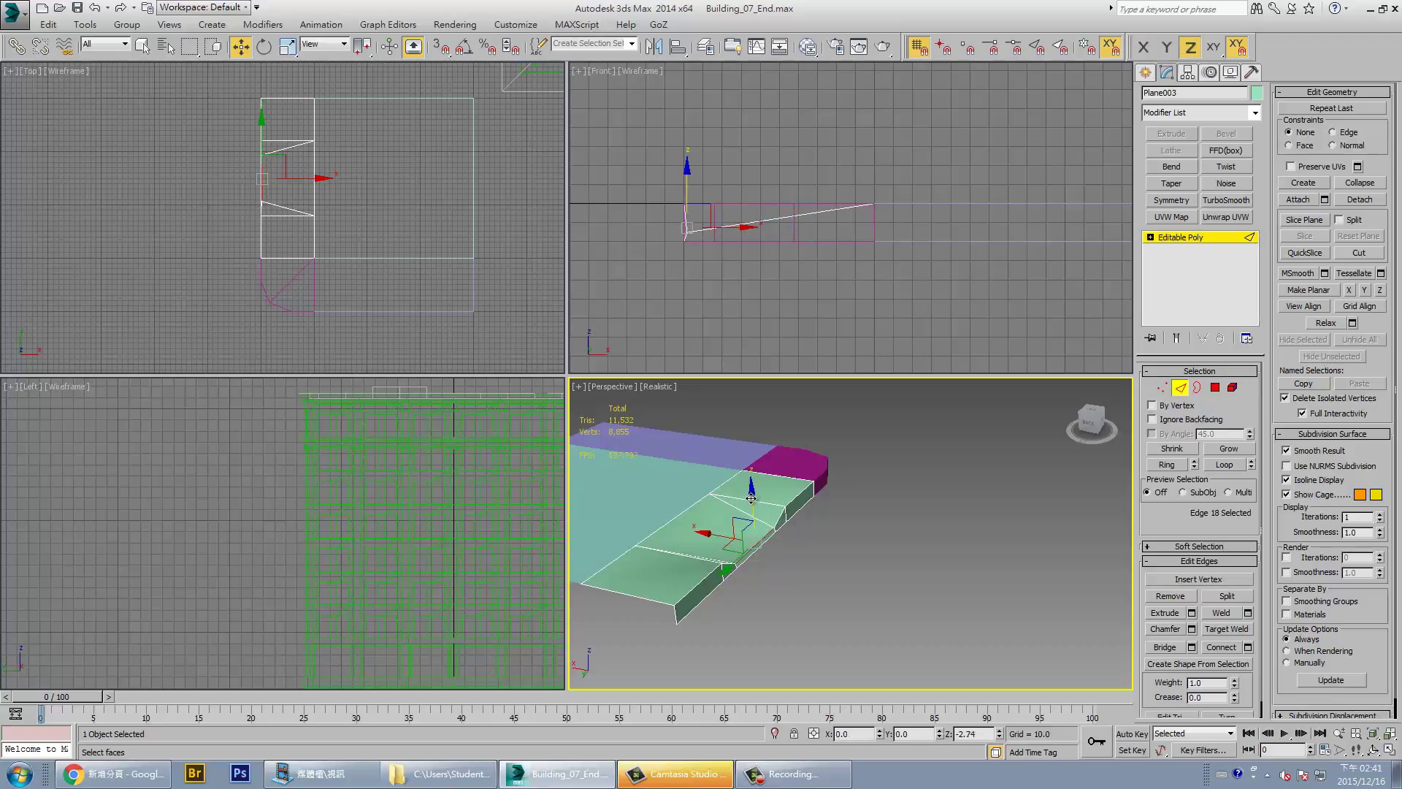
mouse_move(723, 544)
middle_mouse_down("alt")
mouse_move(780, 544)
mouse_move(777, 569)
mouse_move(818, 558)
middle_mouse_up("alt")
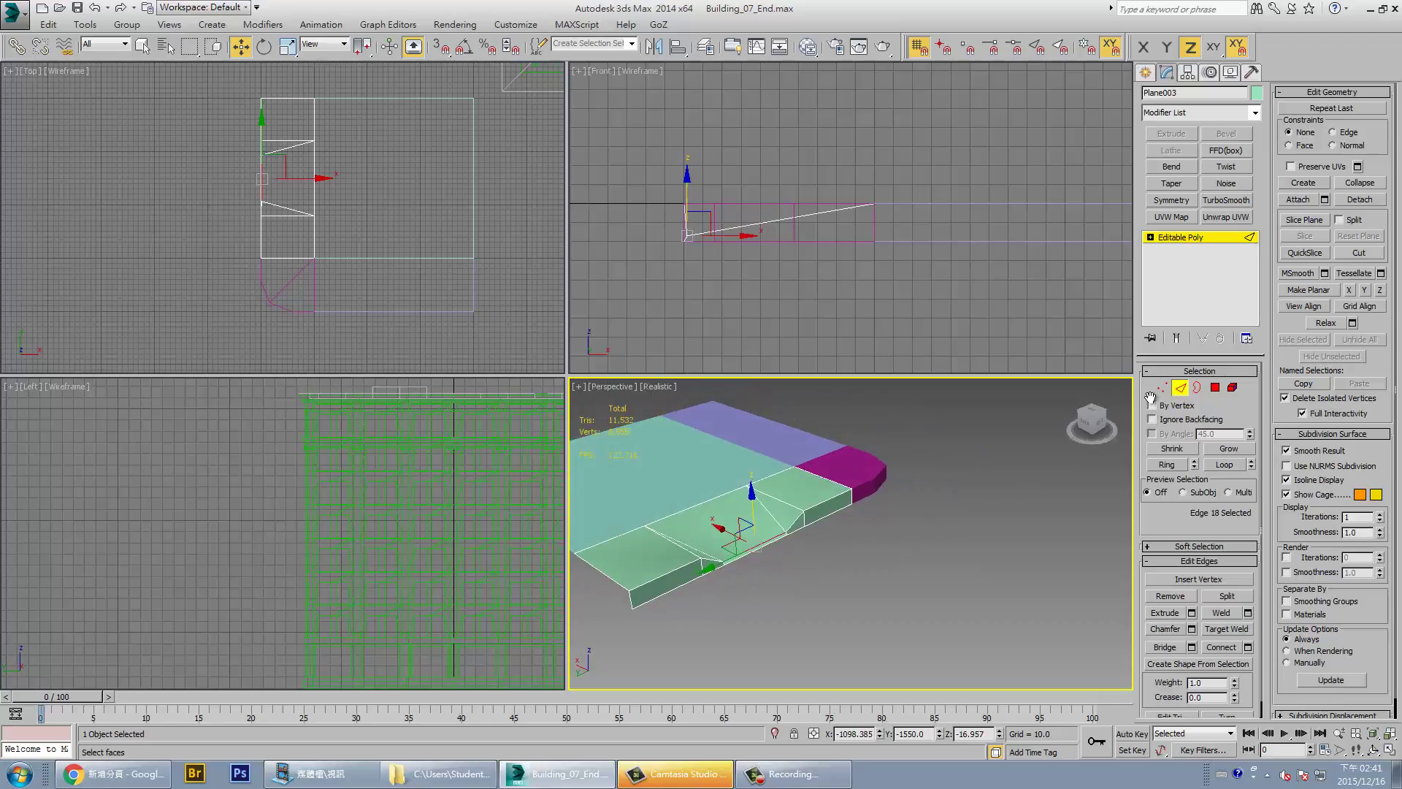
Target Weld the ramp's loose vertex onto its neighbouring vertex
key("1")
scroll(843, 577, "up", 5)
scroll(843, 577, "down", 3)
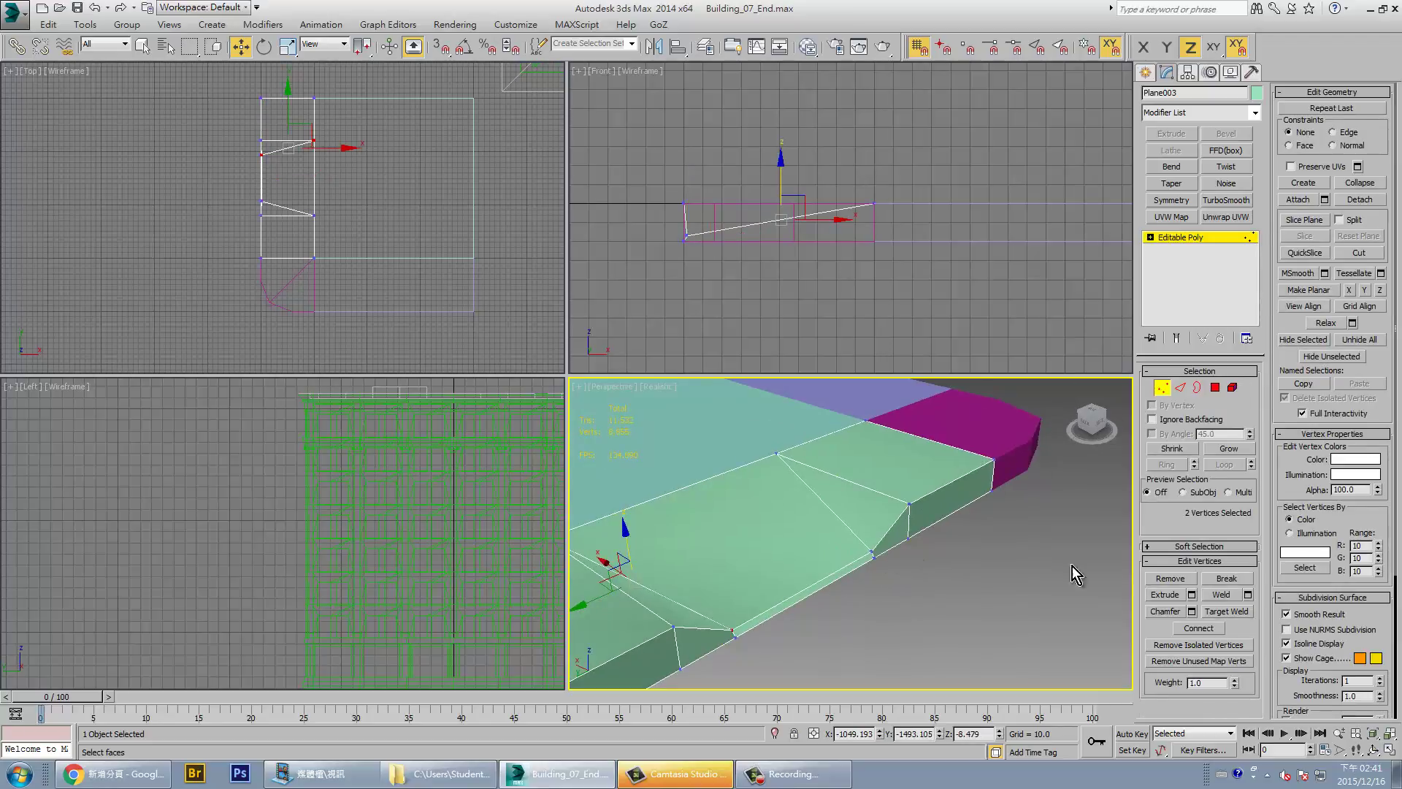
left_click(1216, 613)
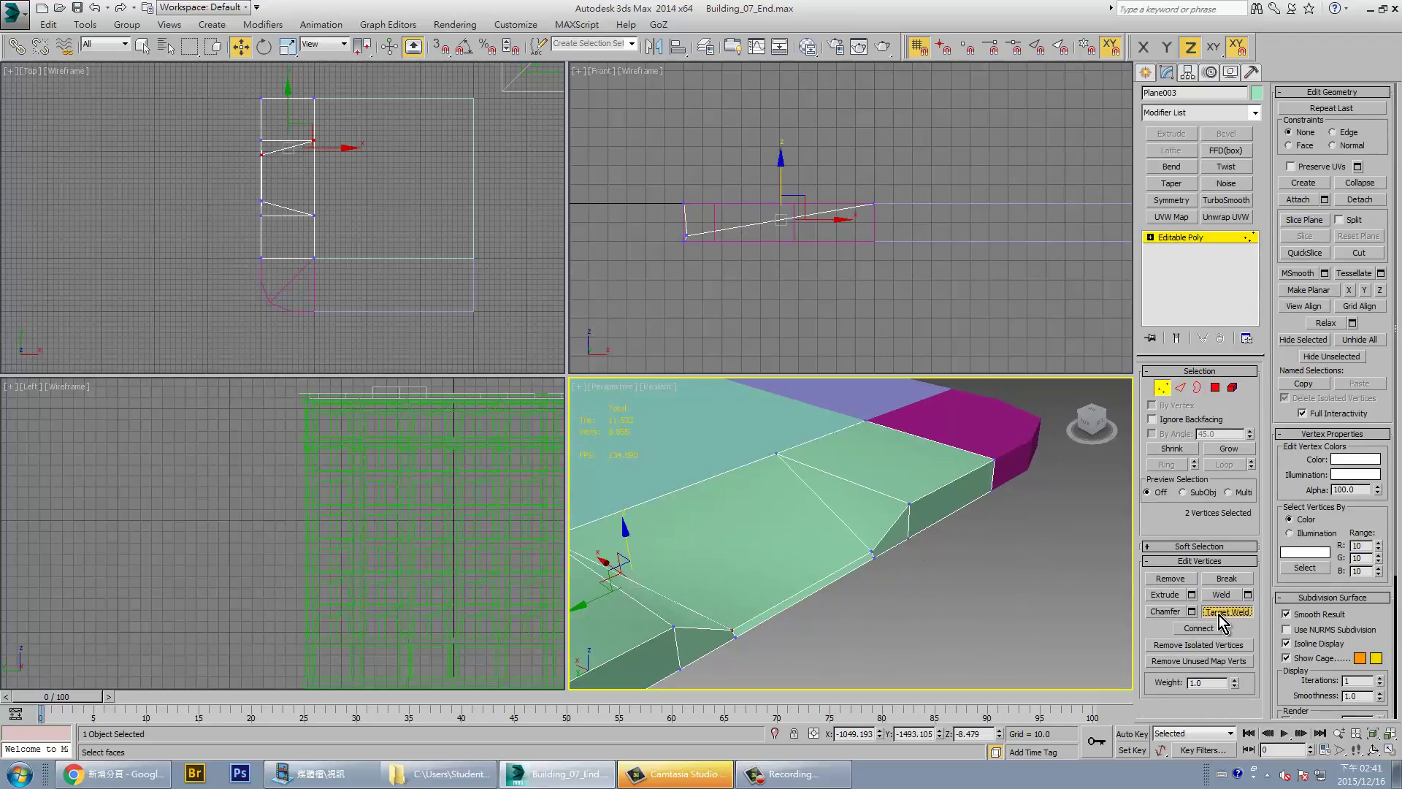
left_click(873, 559)
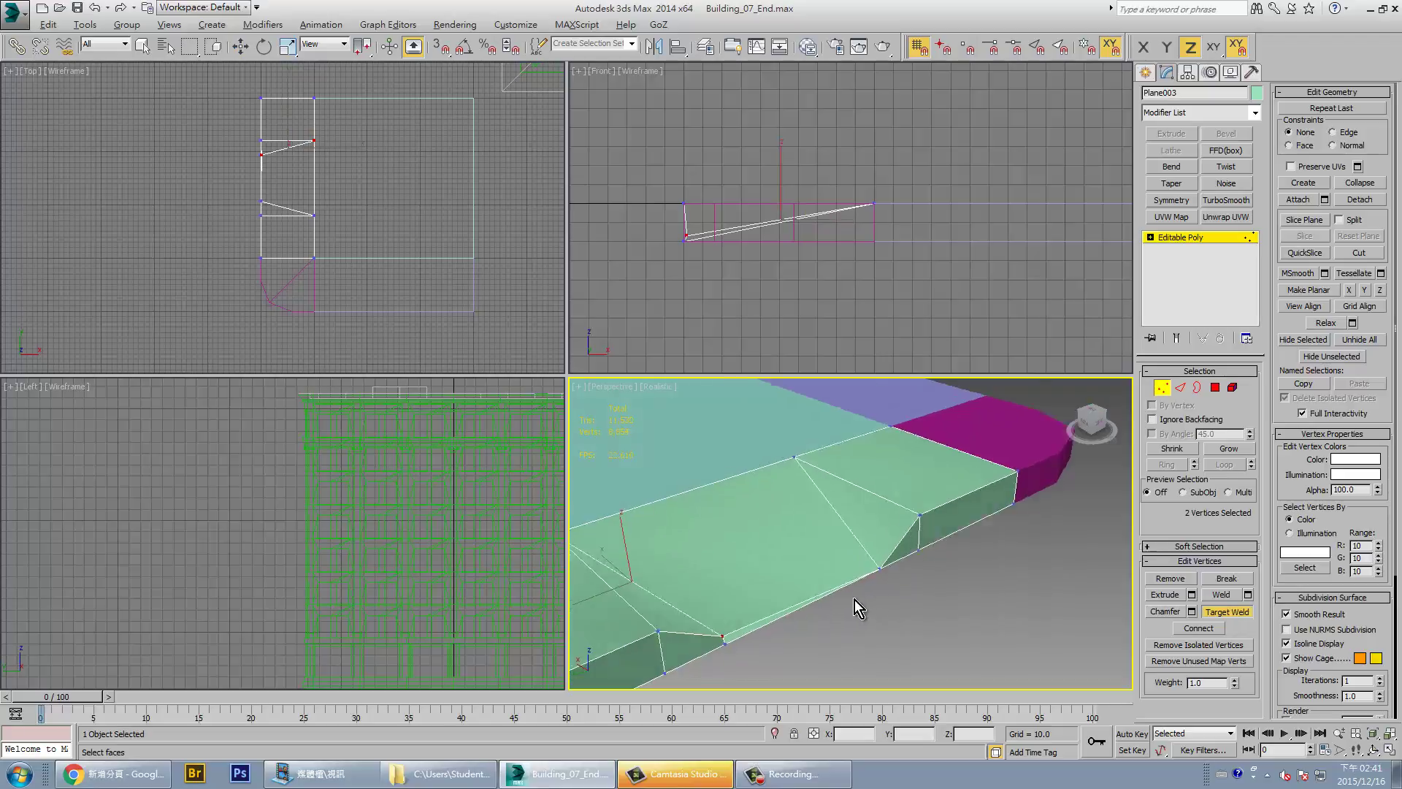
mouse_move(855, 604)
middle_mouse_down("alt")
mouse_move(714, 657)
mouse_move(877, 626)
middle_mouse_up("alt")
left_click(706, 663)
right_click(877, 626)
left_click(1000, 655)
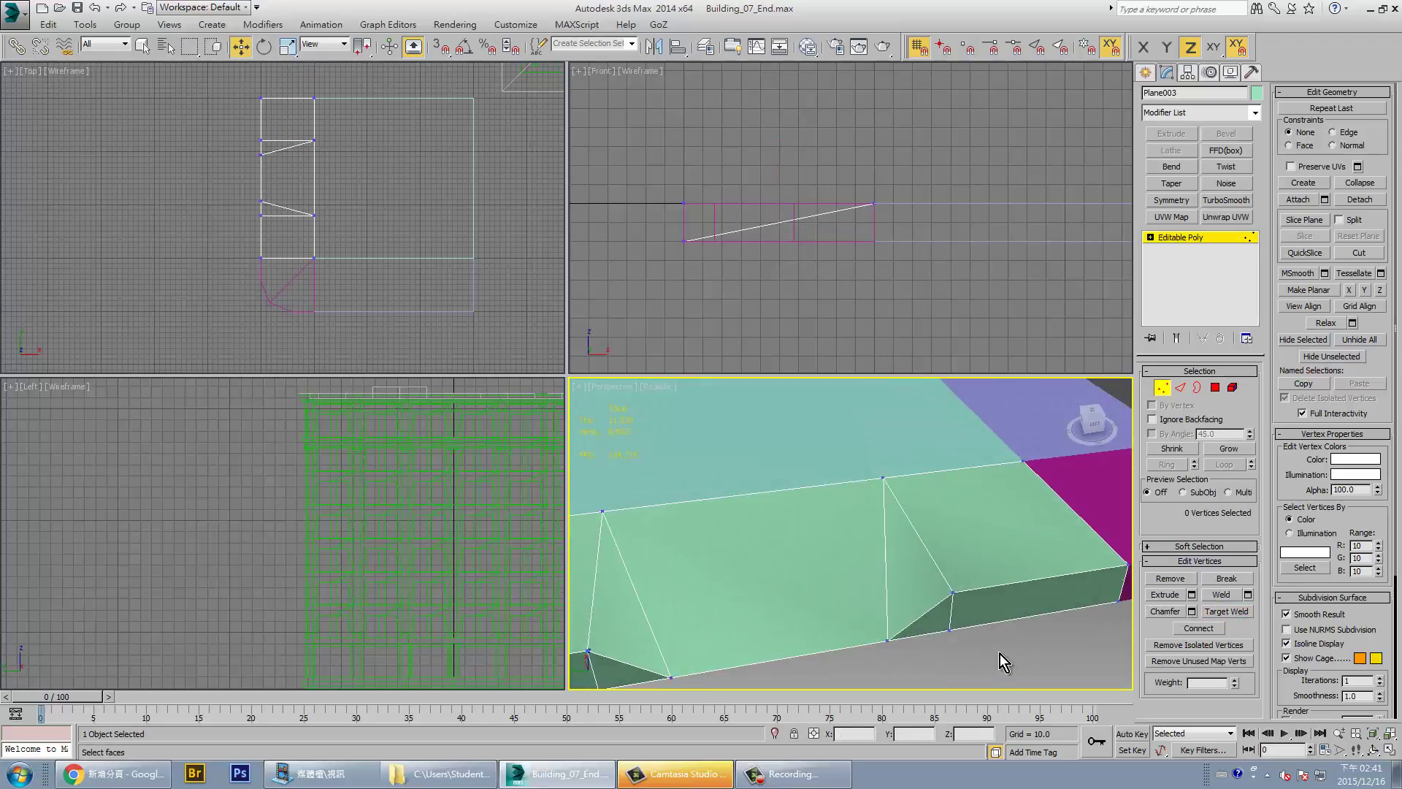
Select the ramp piece element and clear all of its smoothing groups
scroll(1001, 654, "down", 5)
scroll(1023, 628, "down", 3)
scroll(1036, 609, "up", 2)
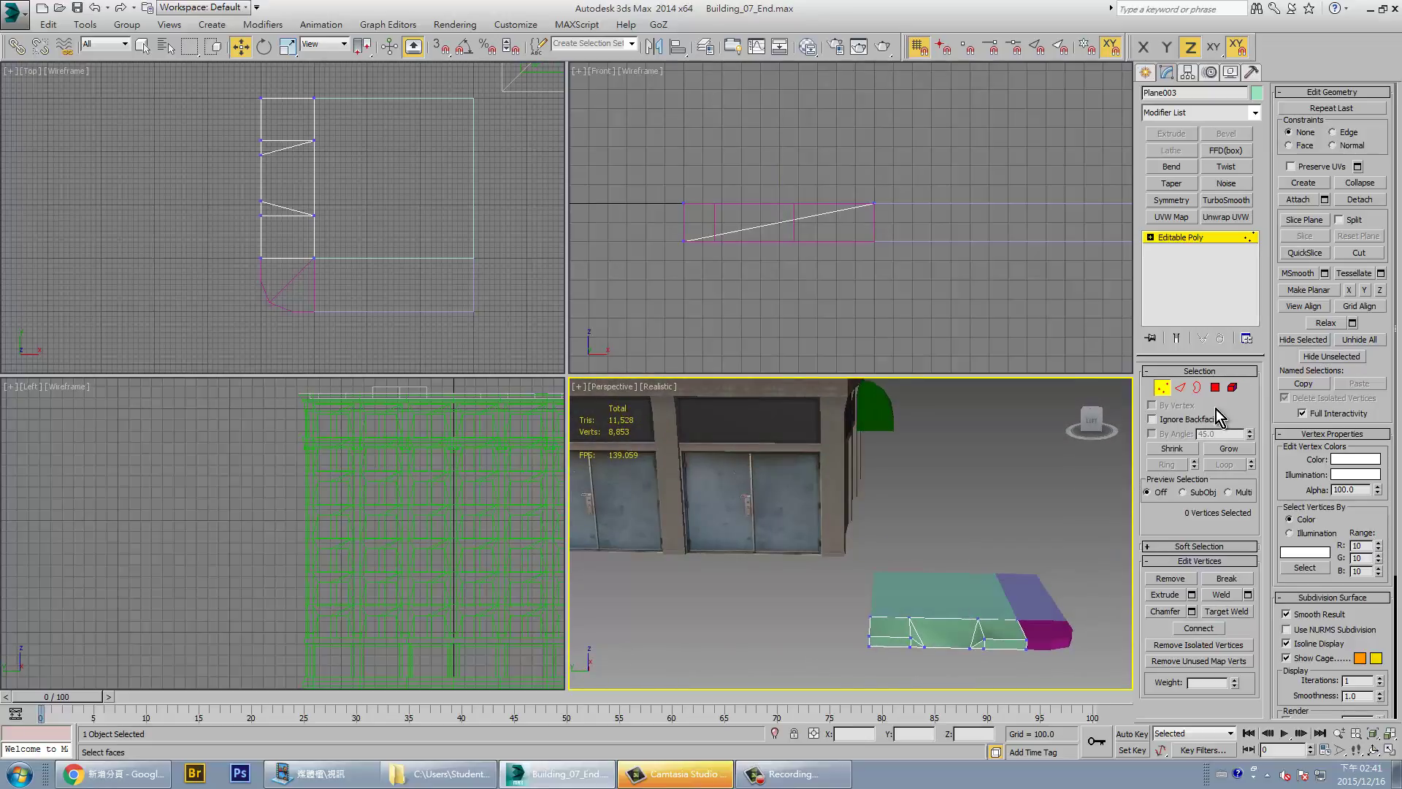
left_click(1233, 387)
left_click(992, 634)
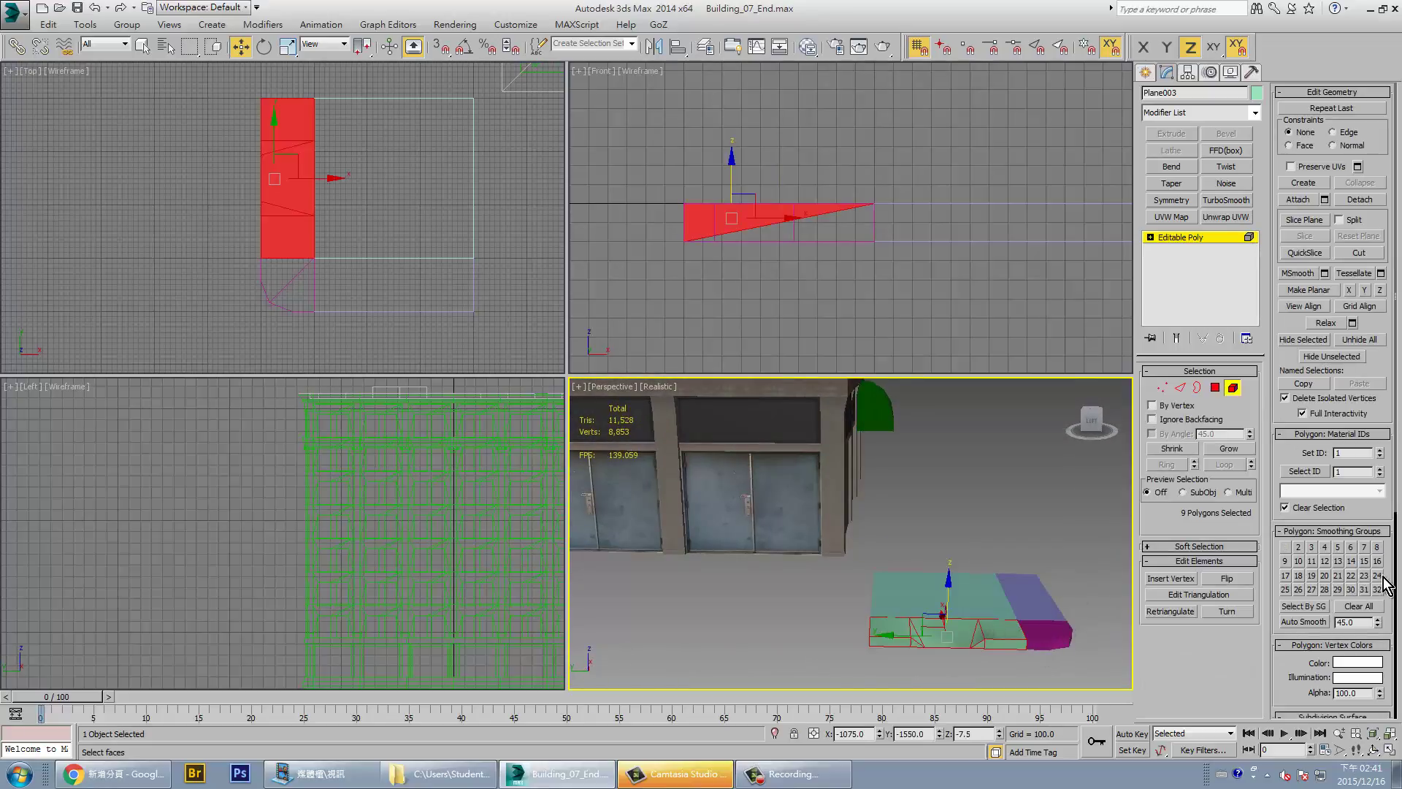
left_click(1360, 612)
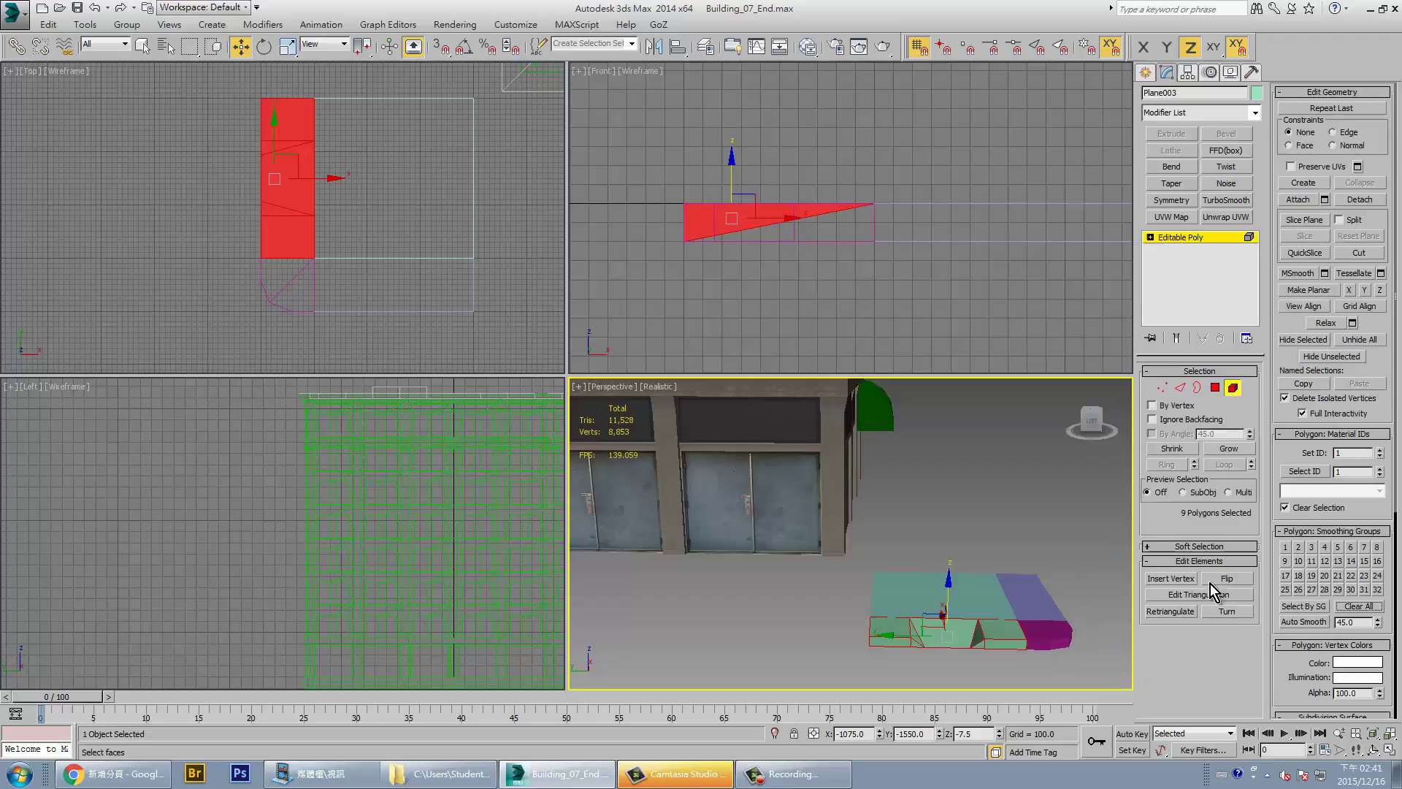
left_click(1233, 387)
left_click(1014, 506)
mouse_move(994, 571)
middle_mouse_down("alt")
mouse_move(946, 586)
mouse_move(874, 550)
mouse_move(885, 573)
mouse_move(681, 524)
middle_mouse_up("alt")
left_click_drag(680, 524, 981, 622)
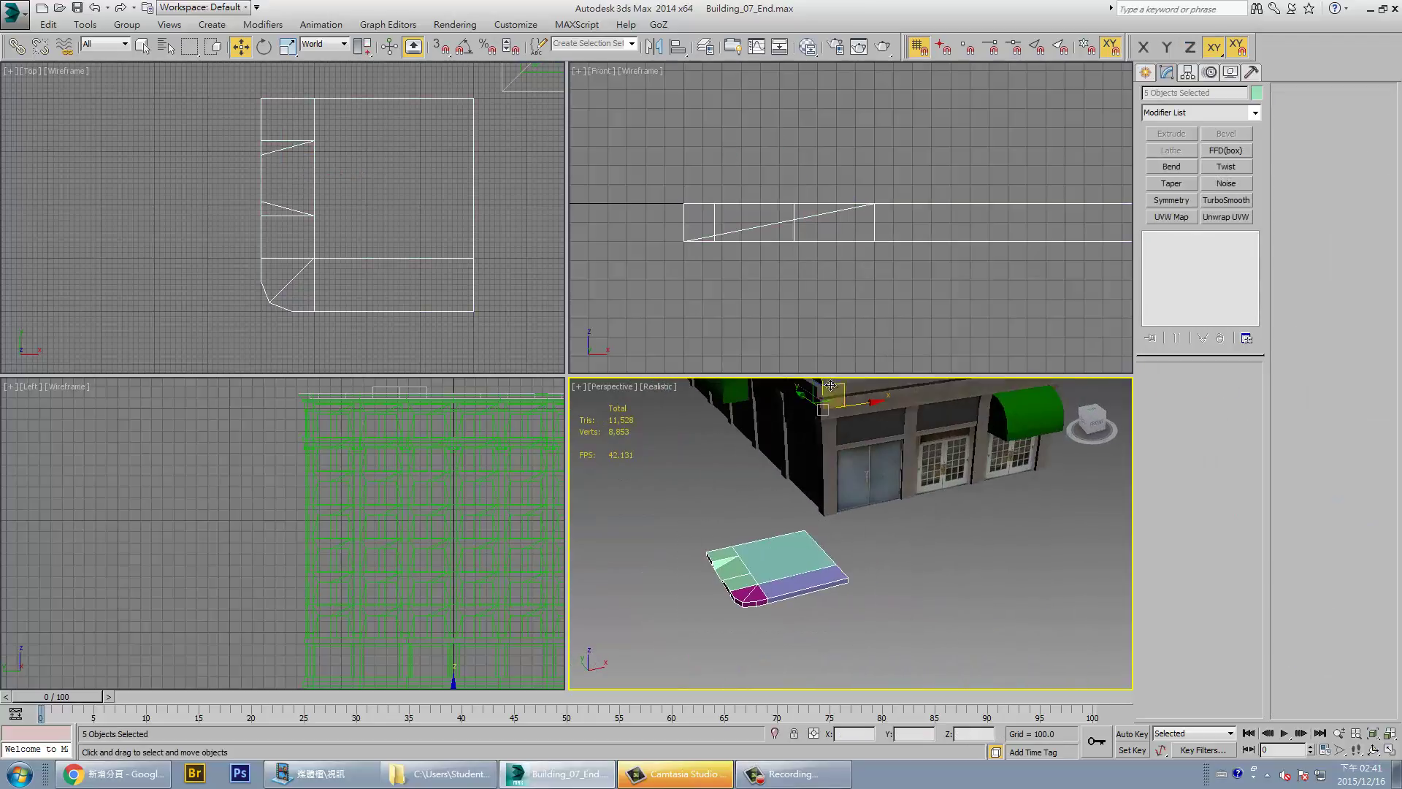
scroll(830, 290, "down", 2)
scroll(918, 208, "down", 2)
scroll(905, 241, "down", 1)
scroll(847, 300, "down", 1)
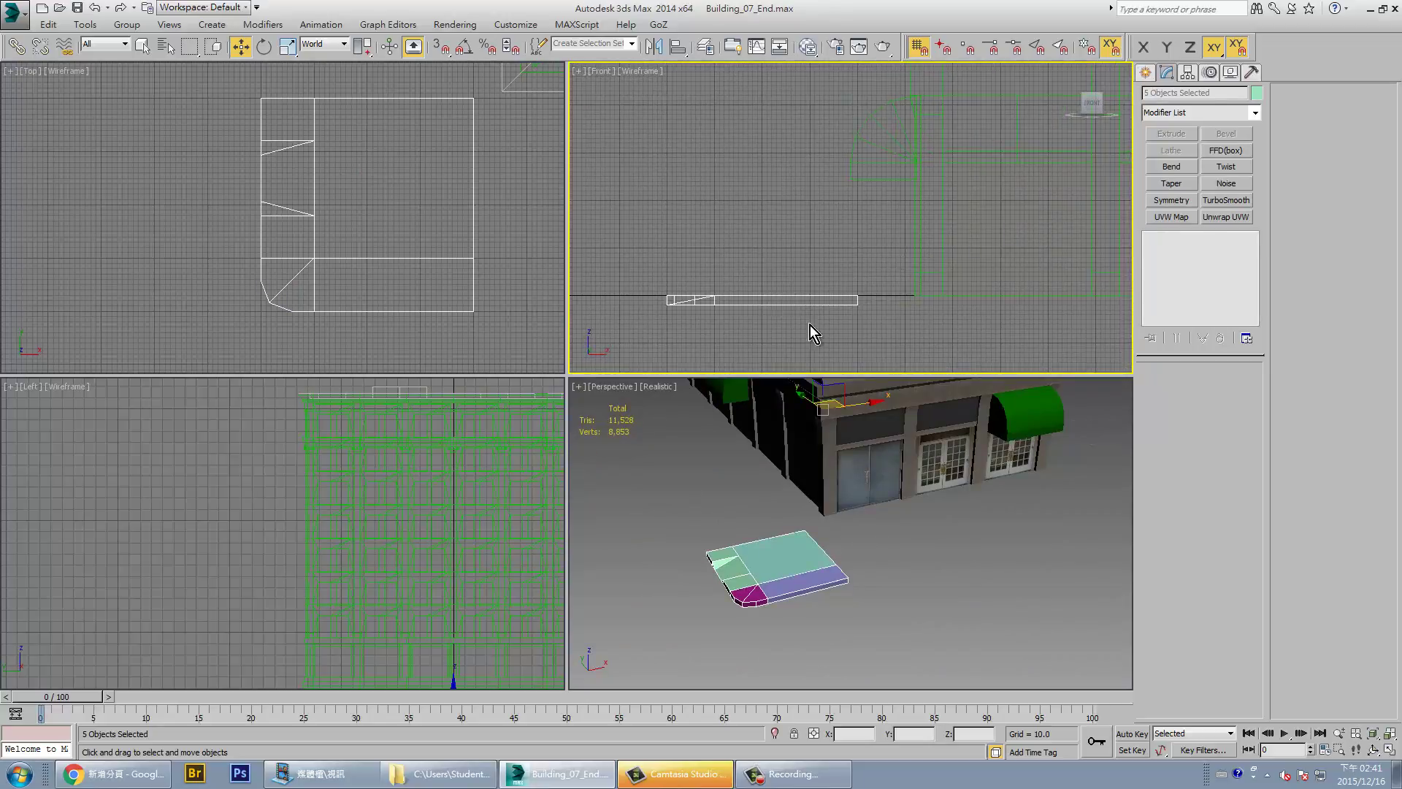
middle_click_drag(841, 453, 794, 485, "alt")
scroll(334, 191, "down", 3)
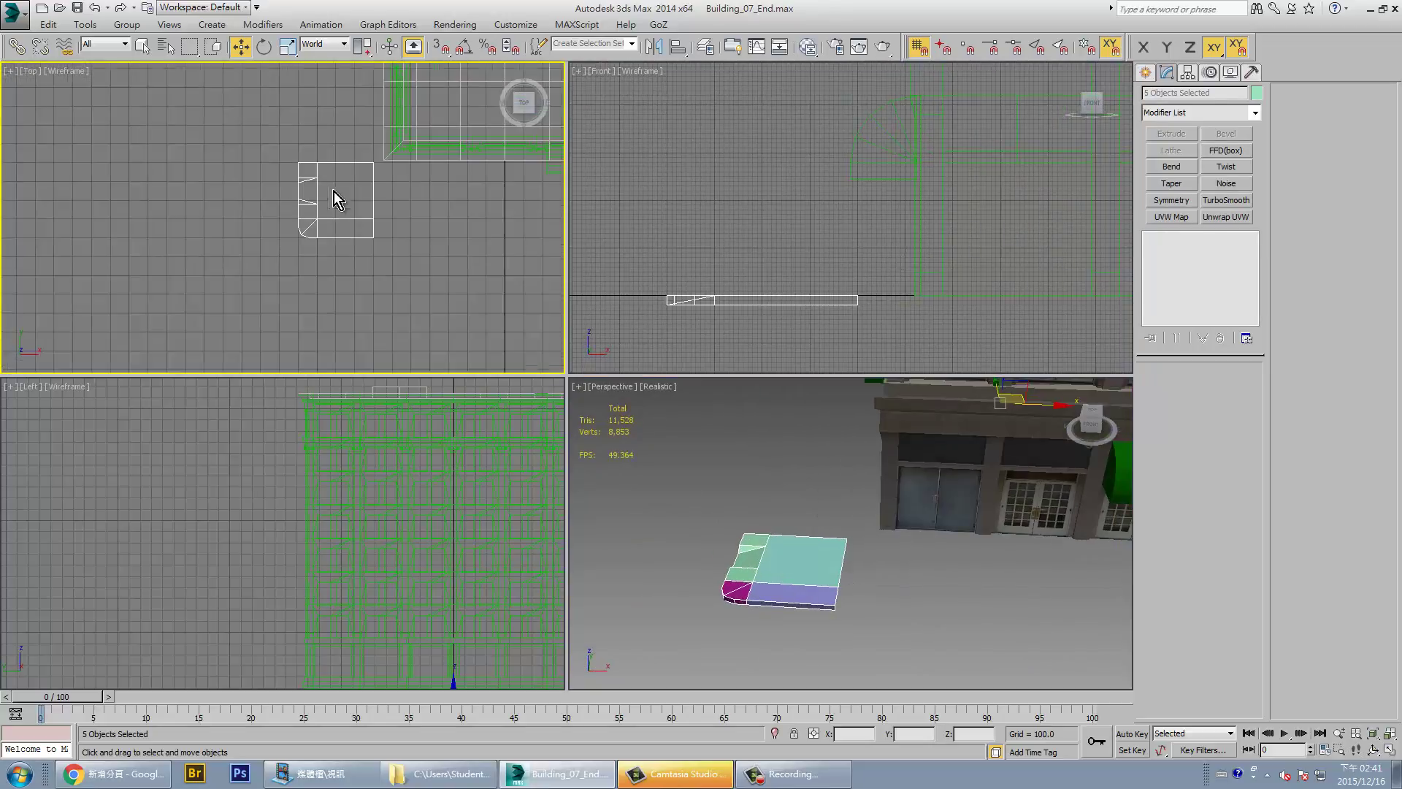
scroll(334, 248, "down", 1)
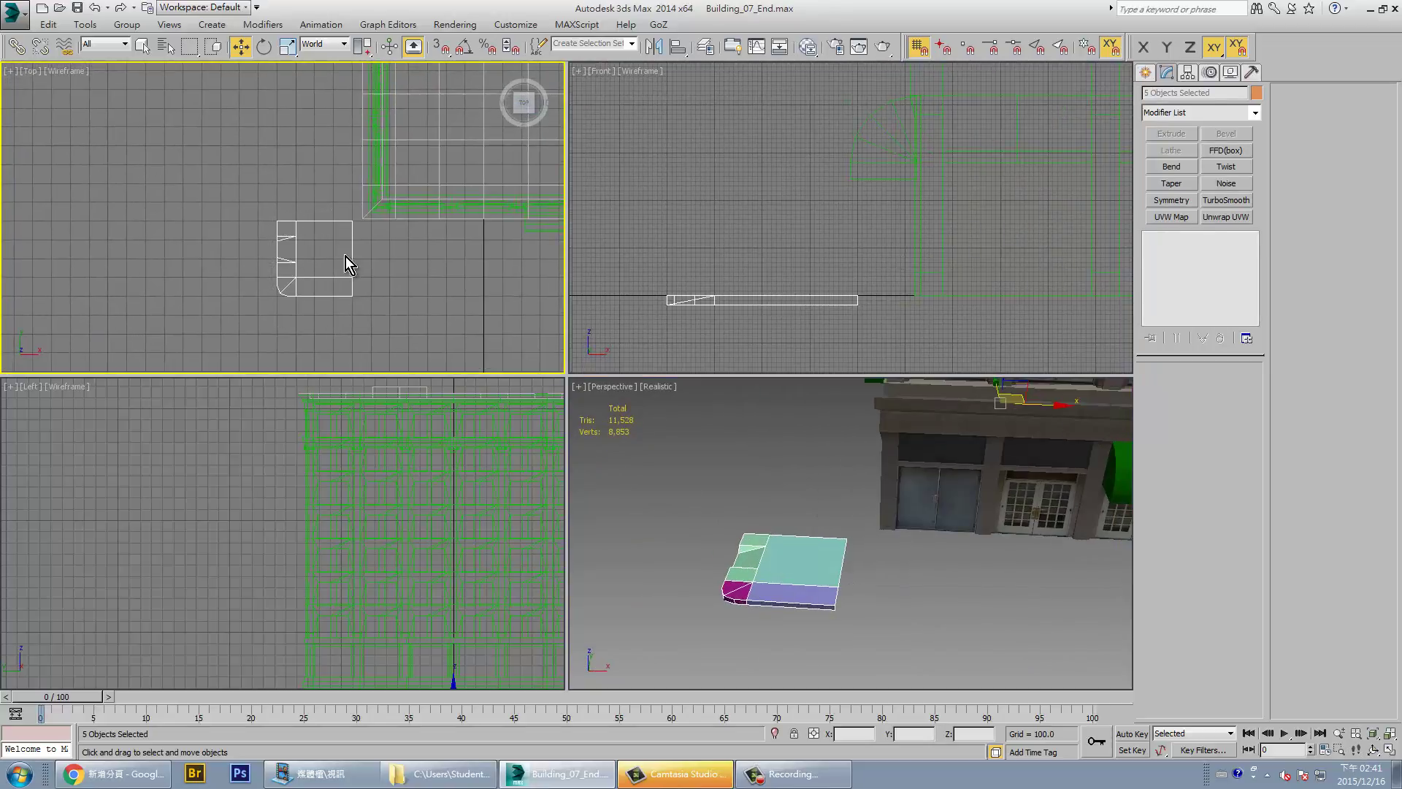
right_click(390, 282)
scroll(877, 515, "up", 2)
scroll(844, 538, "up", 3)
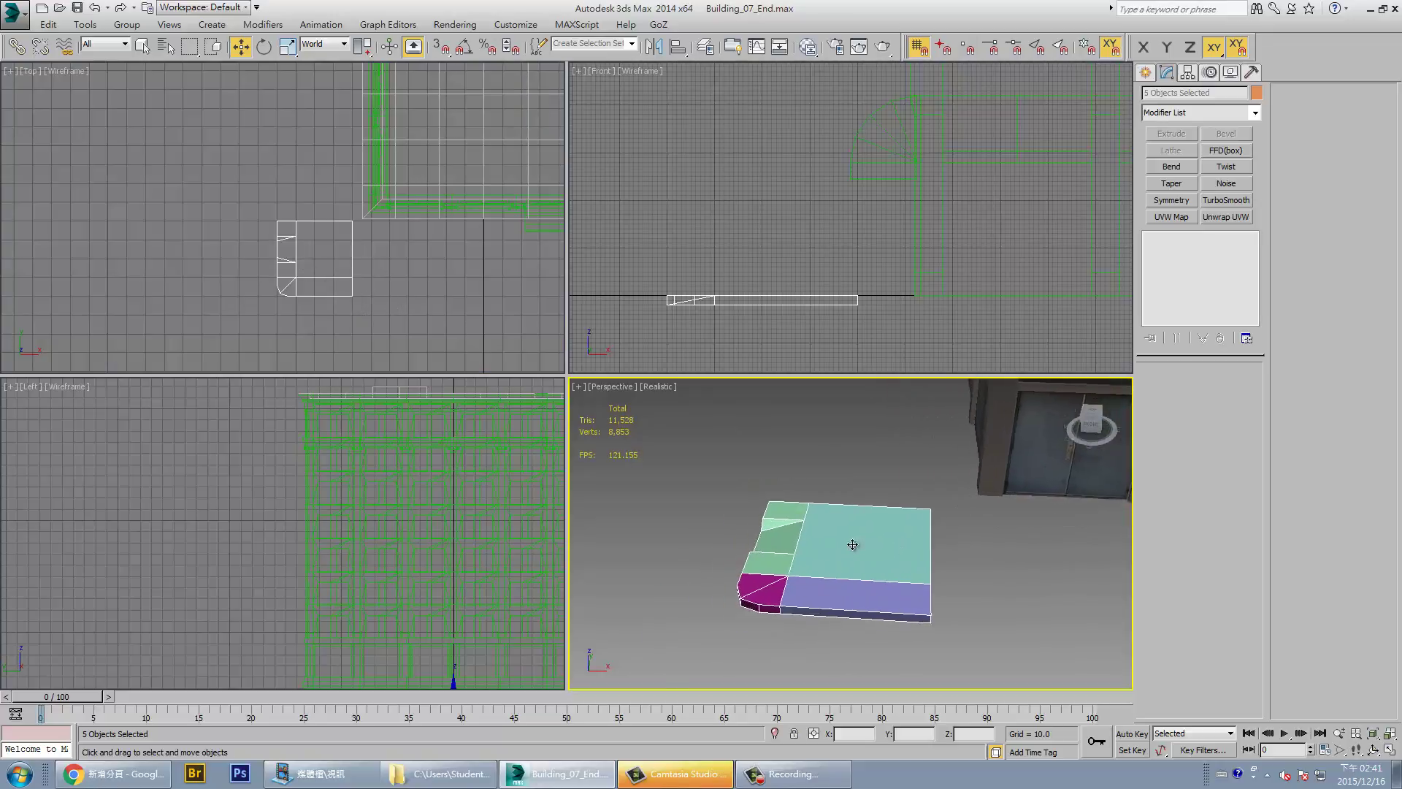
mouse_move(888, 593)
middle_mouse_down("alt")
mouse_move(976, 604)
mouse_move(1015, 585)
mouse_move(882, 567)
mouse_move(901, 683)
mouse_move(941, 590)
mouse_move(816, 585)
middle_mouse_up("alt")
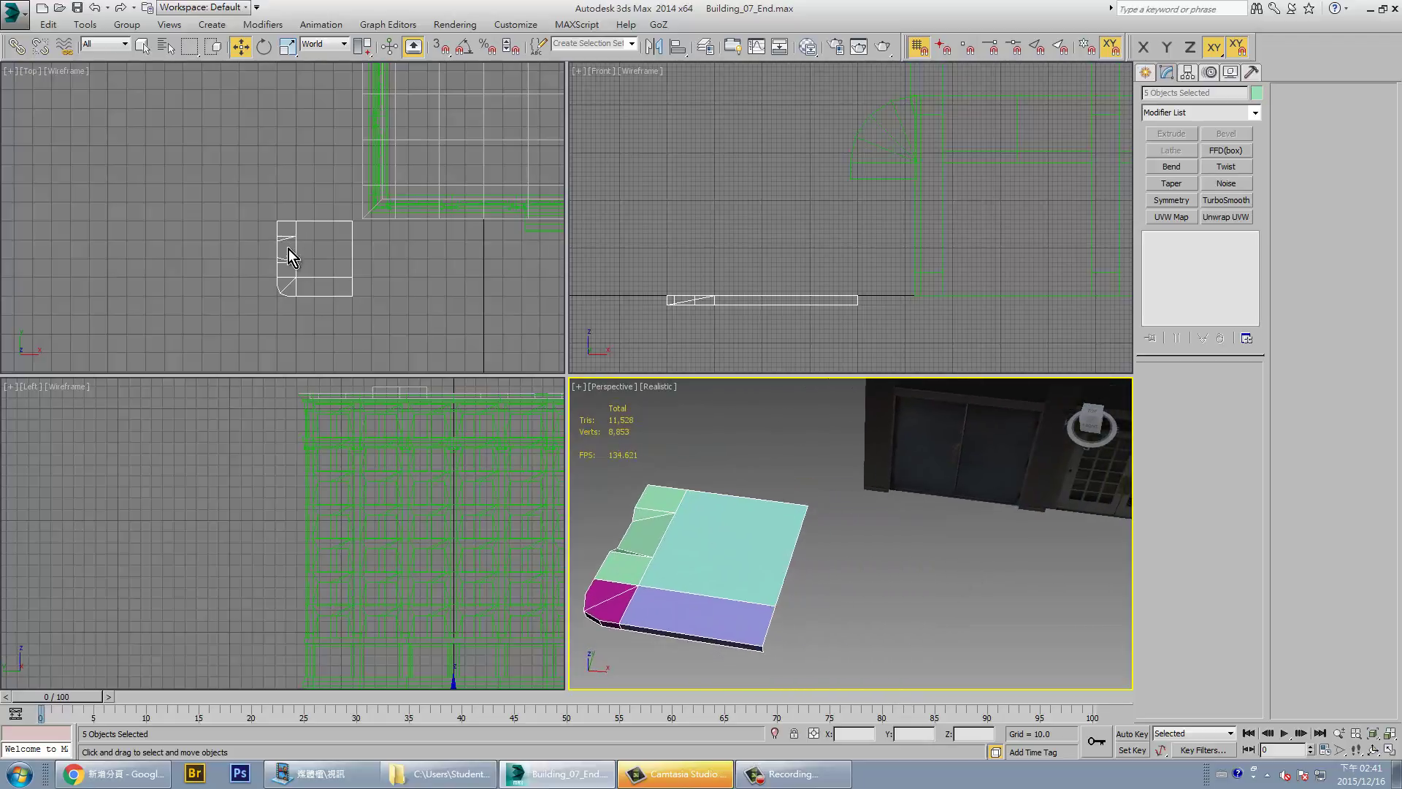
right_click(368, 242)
middle_click_drag(401, 270, 299, 267)
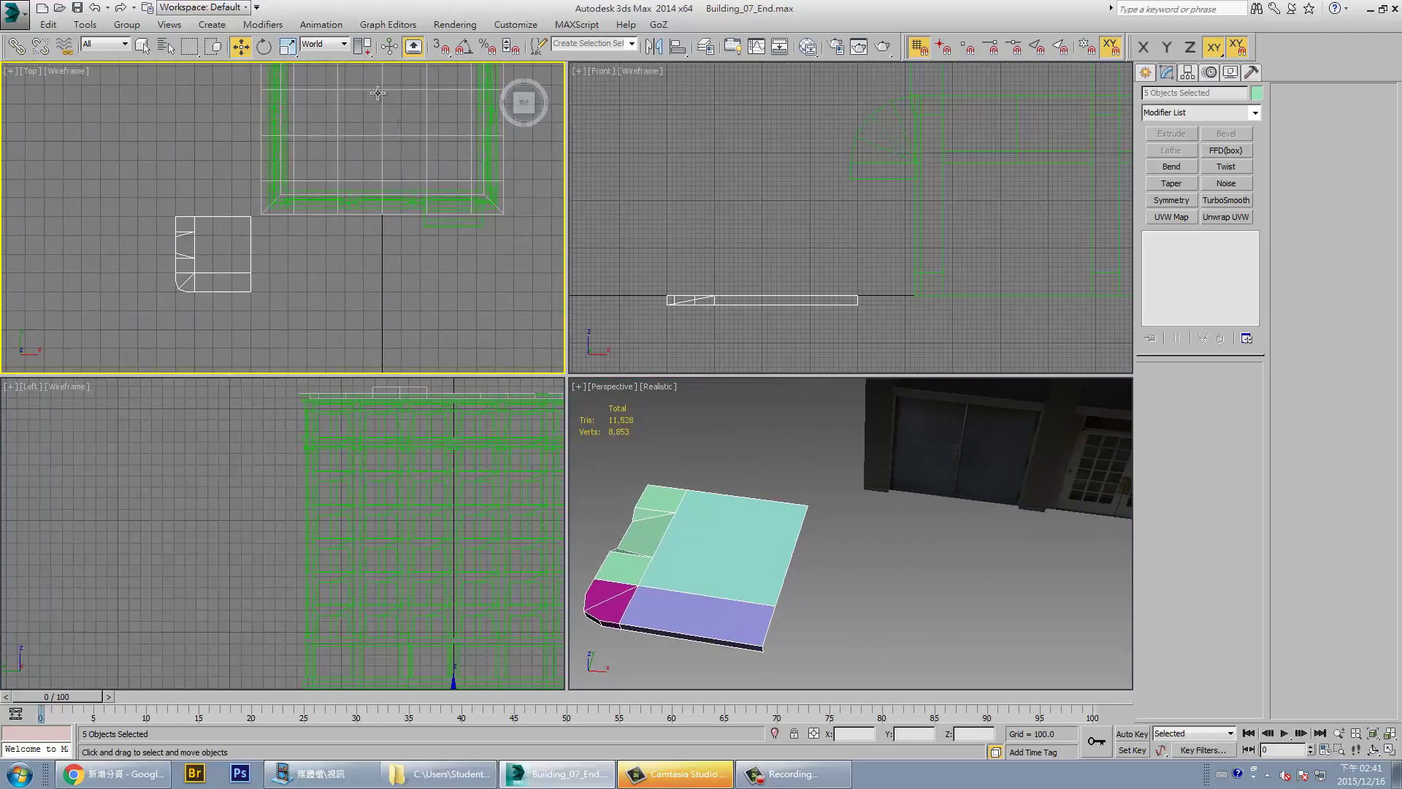
Set reference coordinates to View and snap the slab pieces onto a grid point
left_click(326, 44)
left_click(328, 59)
middle_click_drag(227, 247, 291, 271)
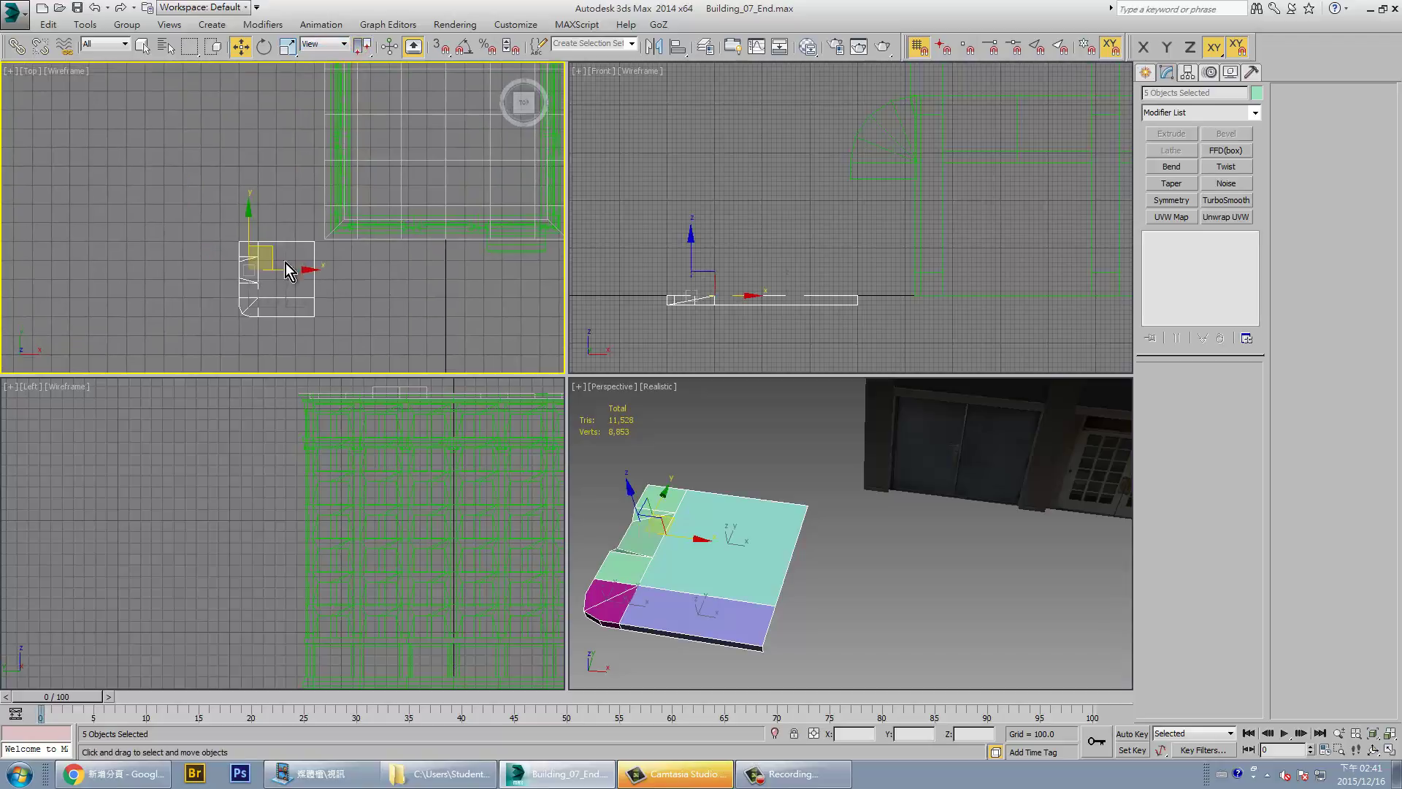
left_click_drag(291, 272, 362, 209)
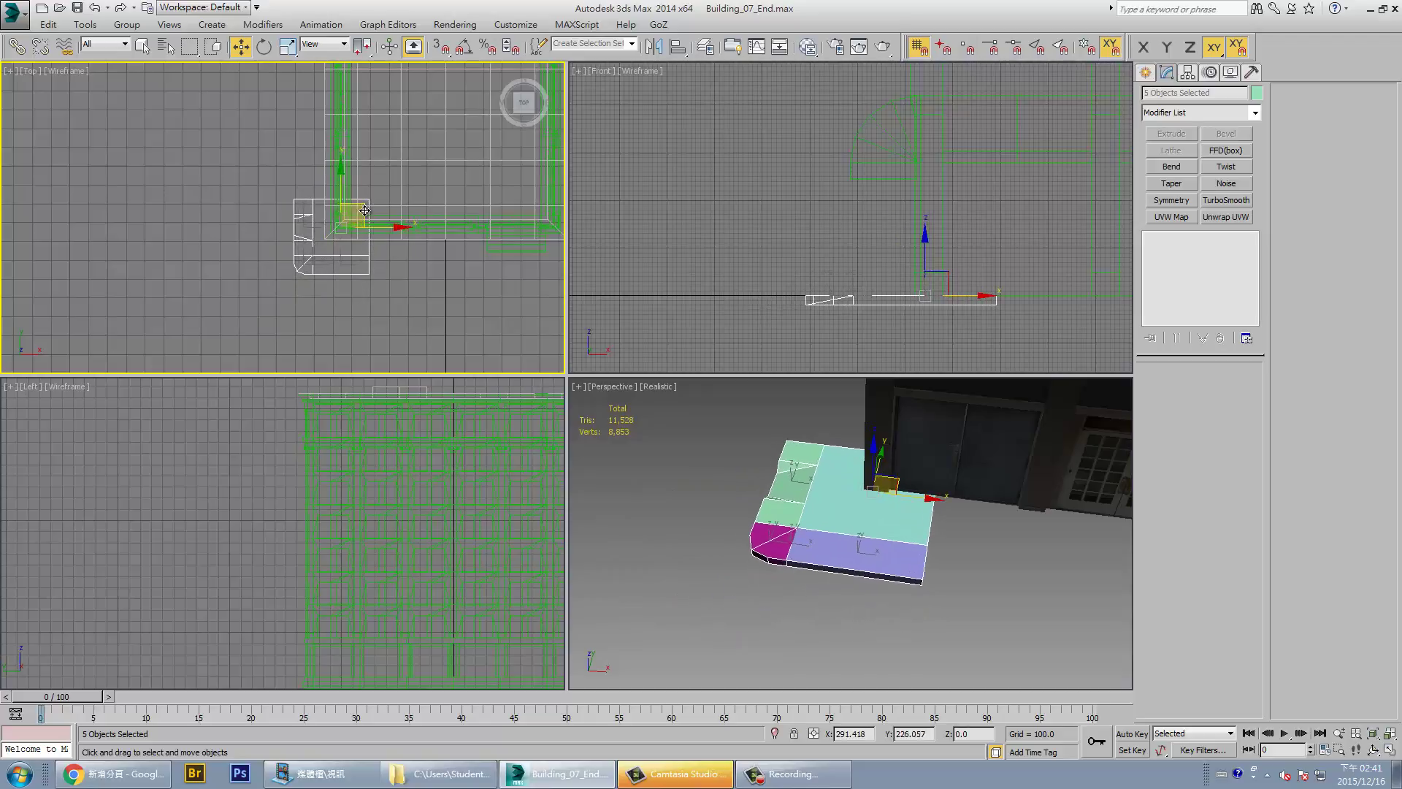
key("ctrl+z")
key("s")
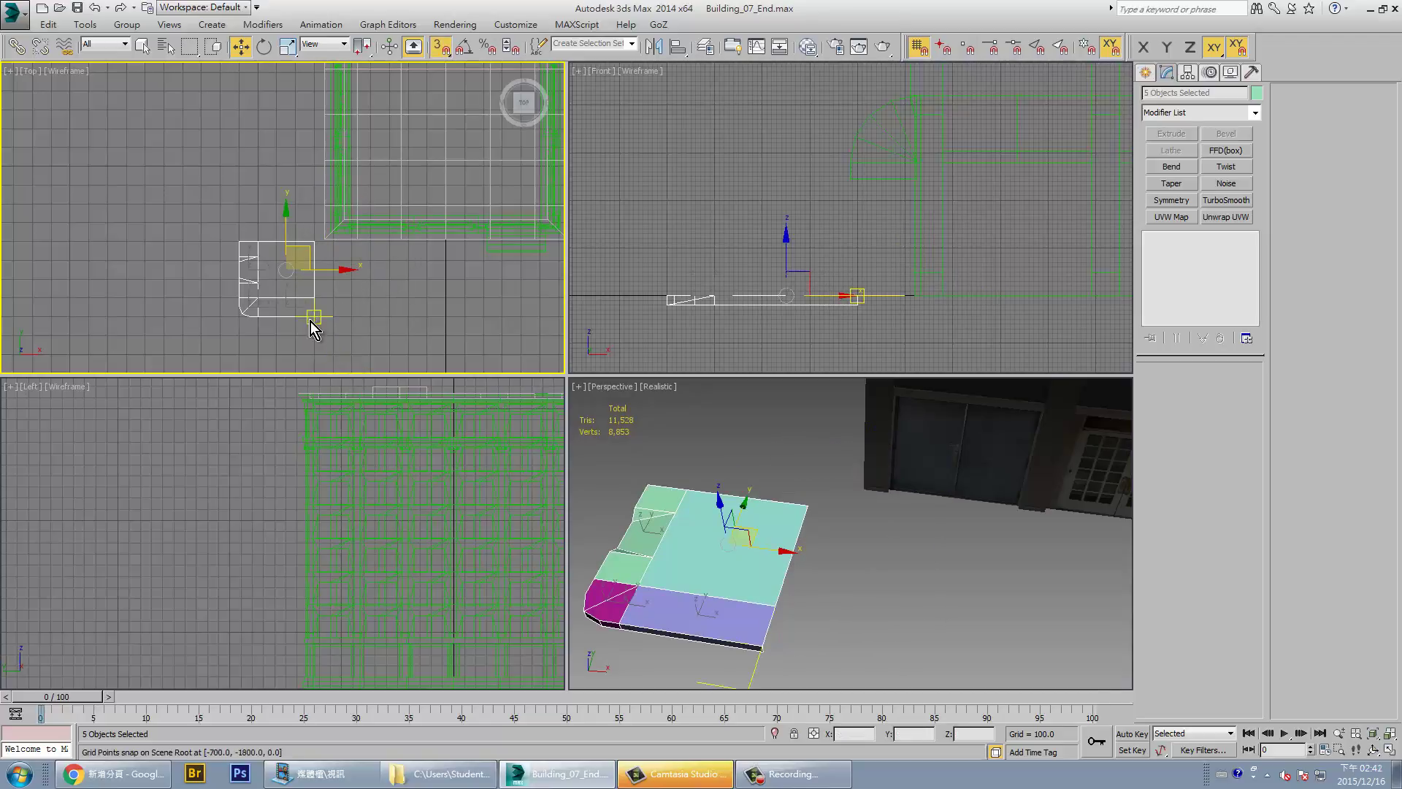
mouse_move(314, 316)
left_mouse_down()
mouse_move(363, 292)
mouse_move(426, 298)
left_mouse_up()
Clone the straight sidewalk-and-curb tile as four instanced copies along the building front
left_click(404, 295)
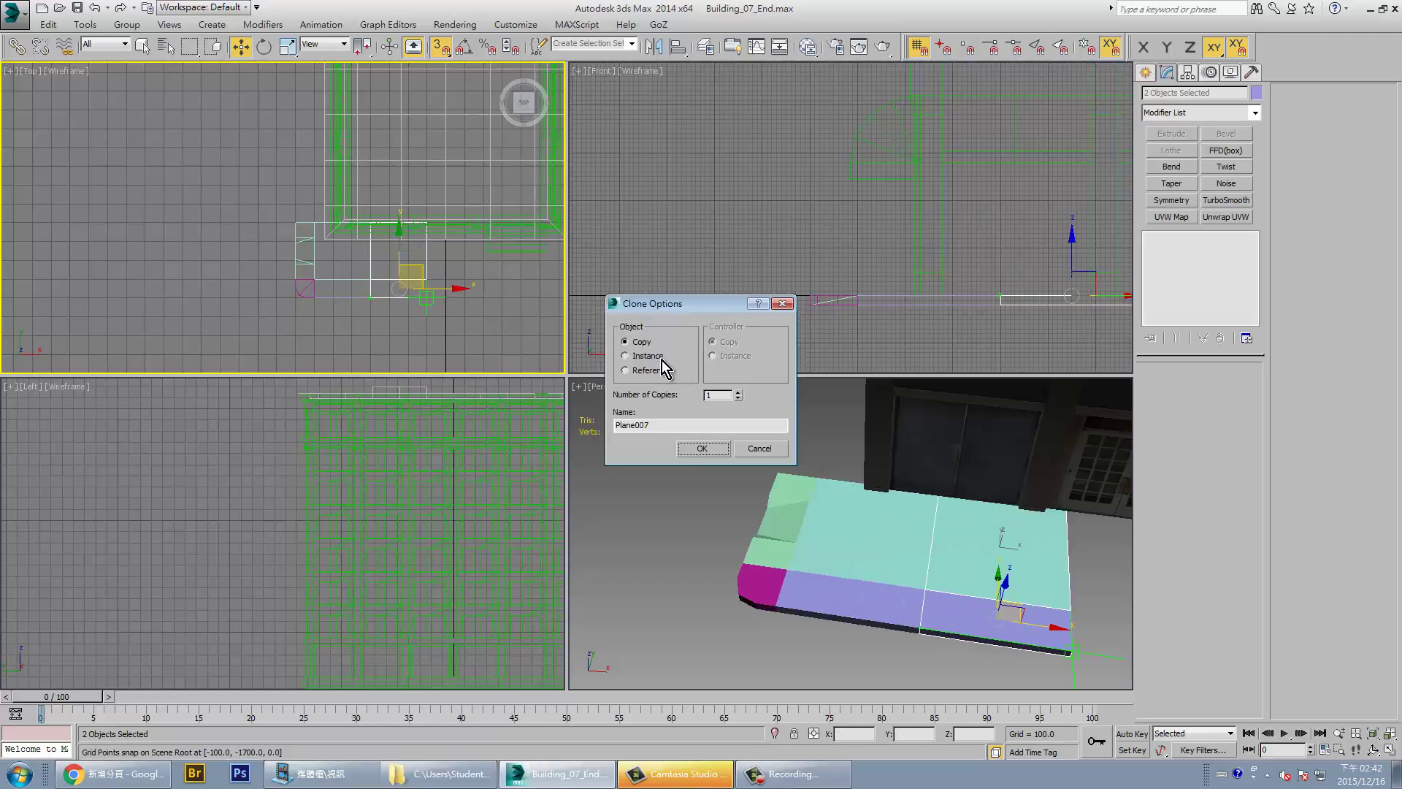
left_click(646, 356)
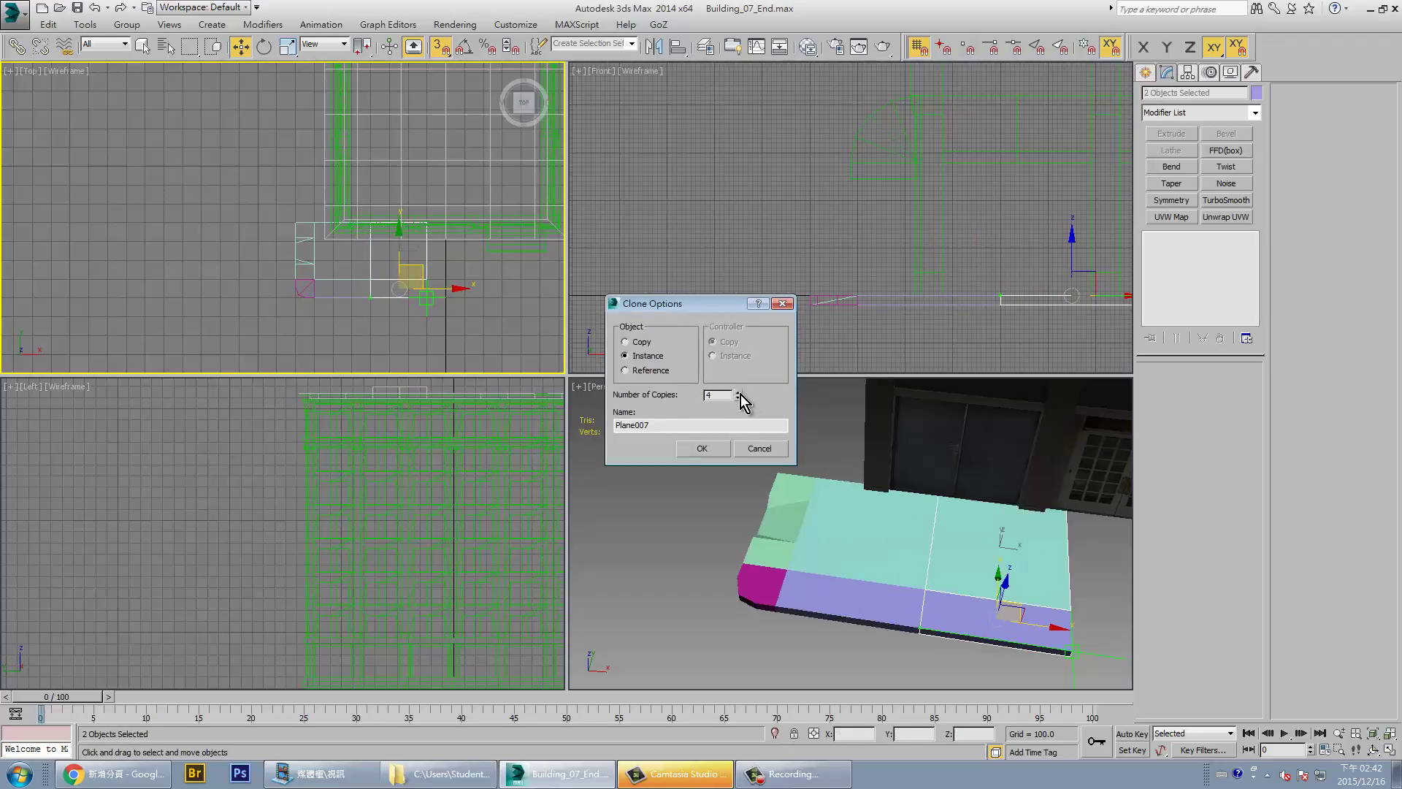
left_click(717, 452)
scroll(782, 438, "up", 5)
mouse_move(782, 438)
middle_mouse_down()
mouse_move(706, 550)
mouse_move(891, 573)
mouse_move(862, 564)
middle_mouse_up()
scroll(706, 551, "down", 5)
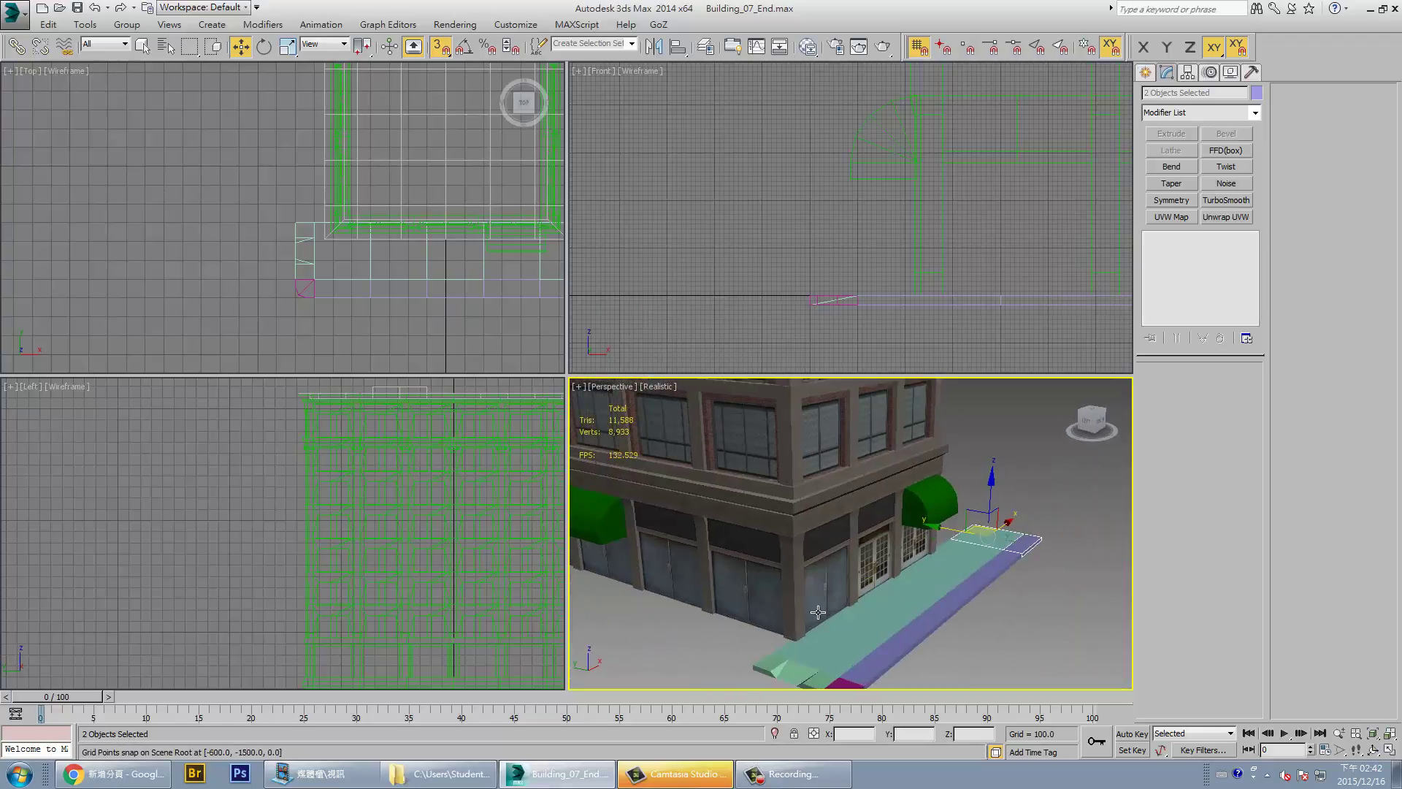
Snap the two sidewalk pieces to the corner and clone them left as an instance
left_click_drag(339, 308, 344, 288)
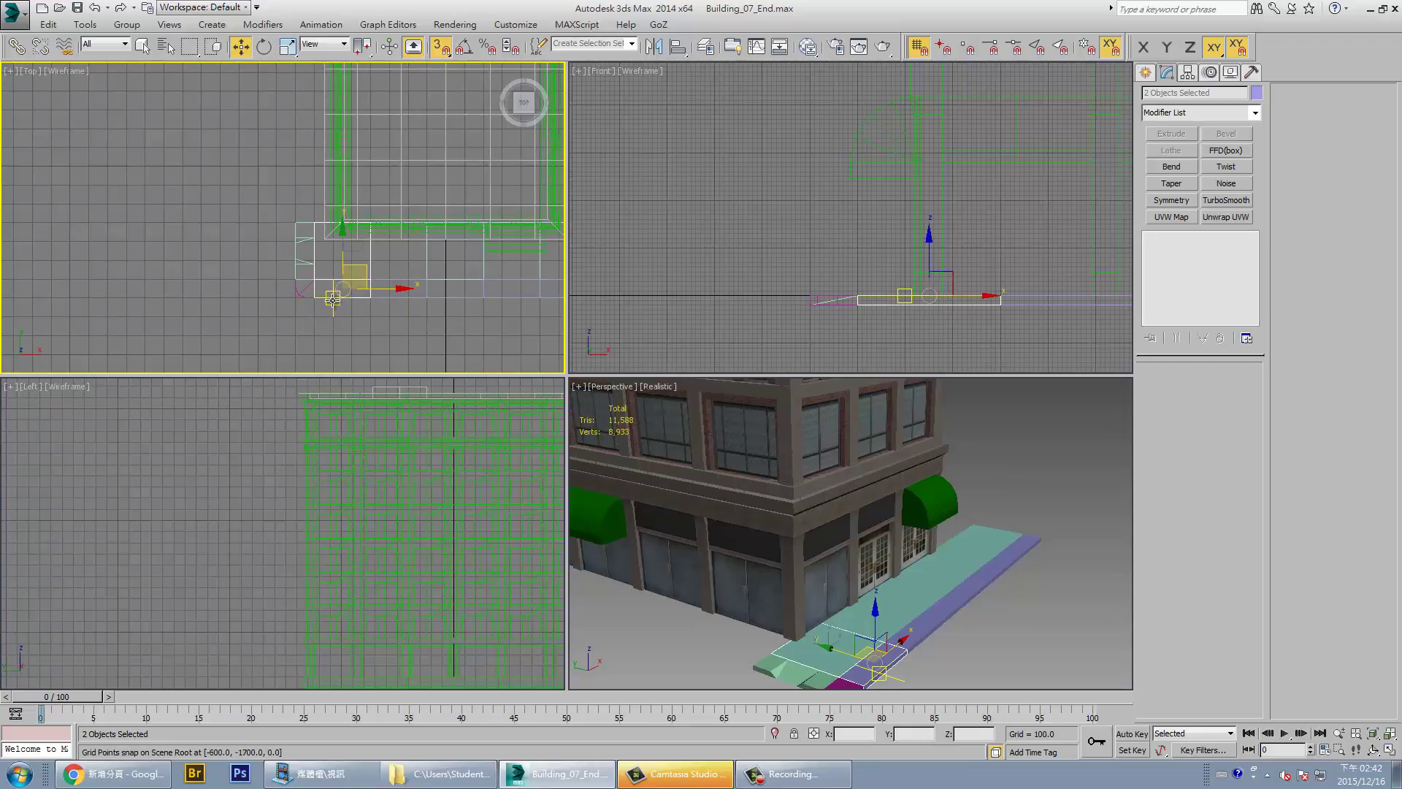
left_click_drag(333, 298, 211, 288, "shift")
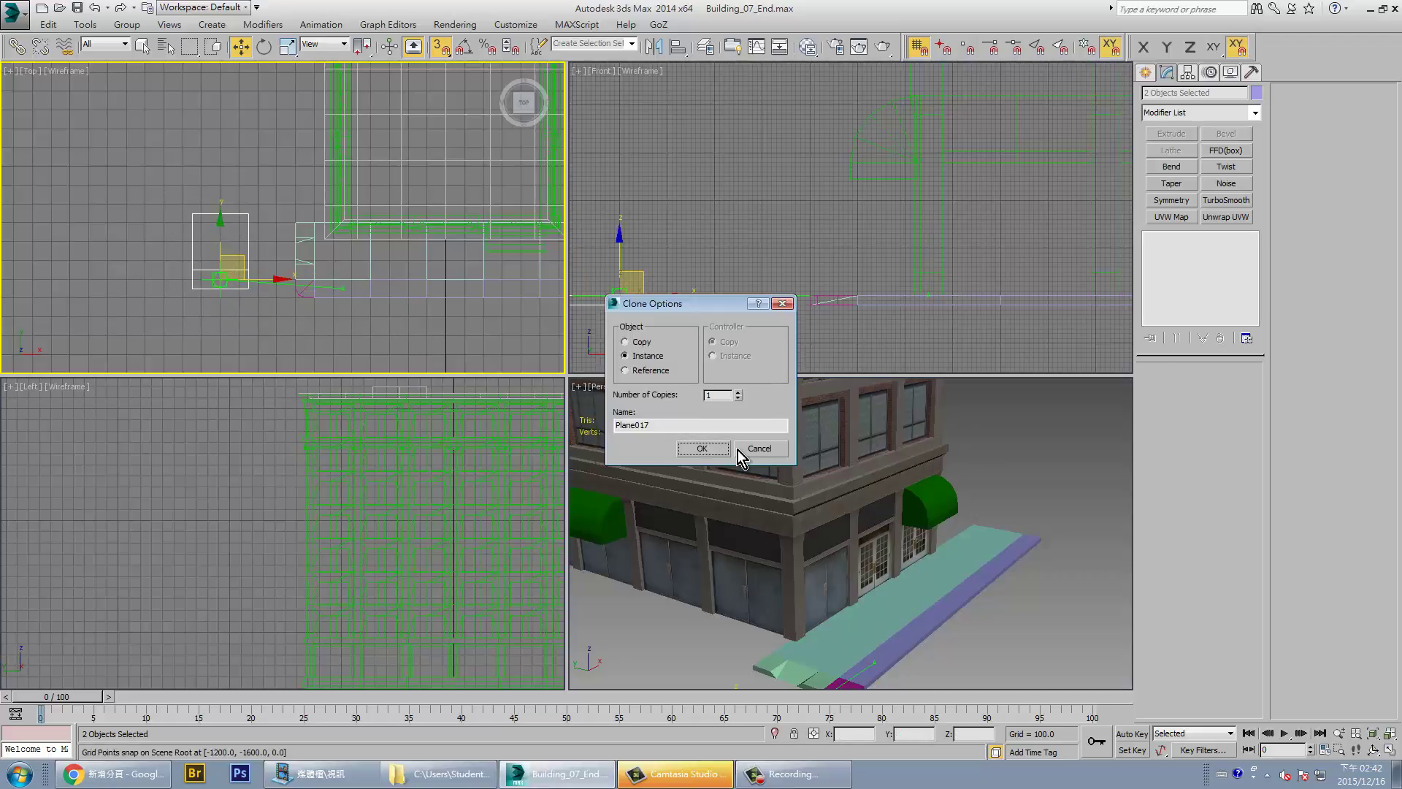
left_click(739, 449)
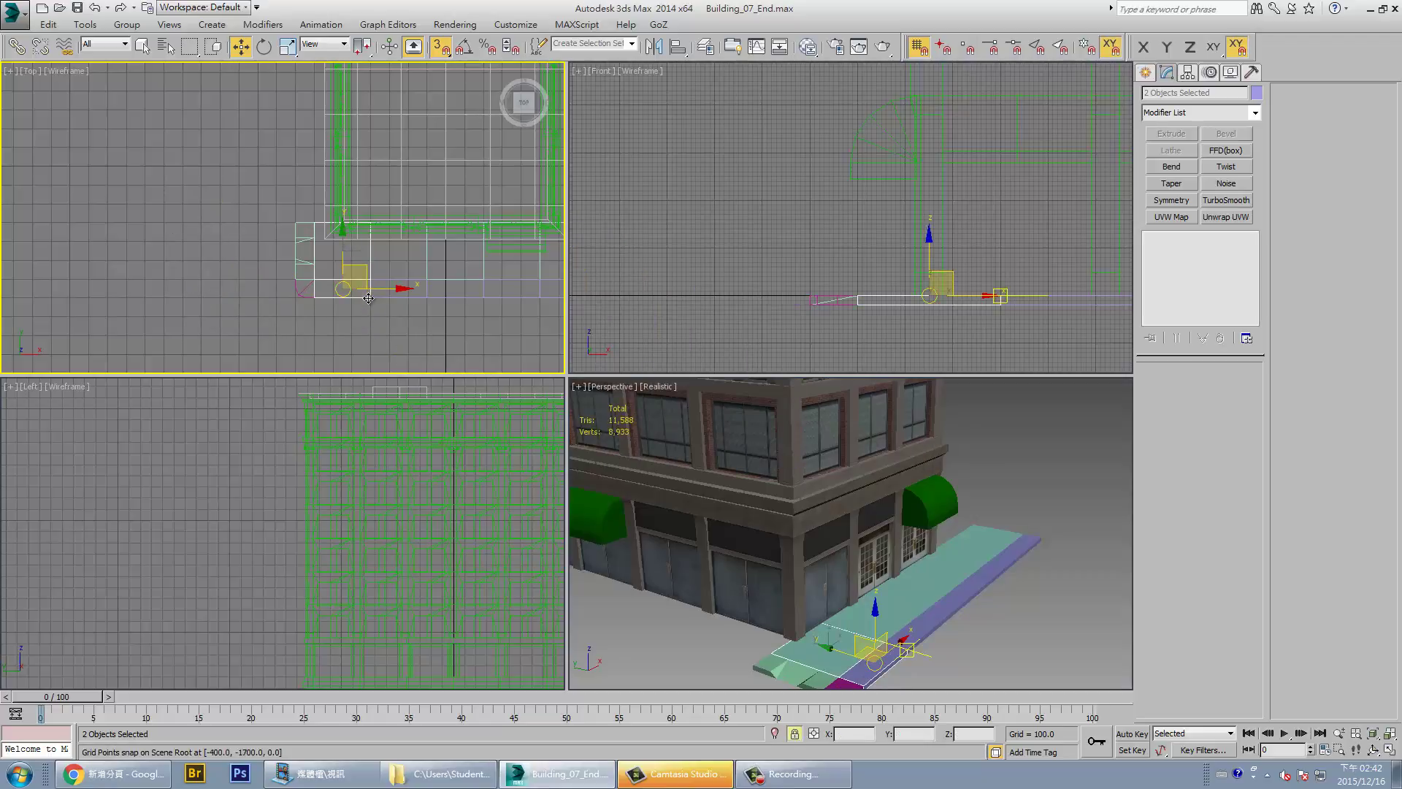
left_click_drag(368, 298, 276, 292, "shift")
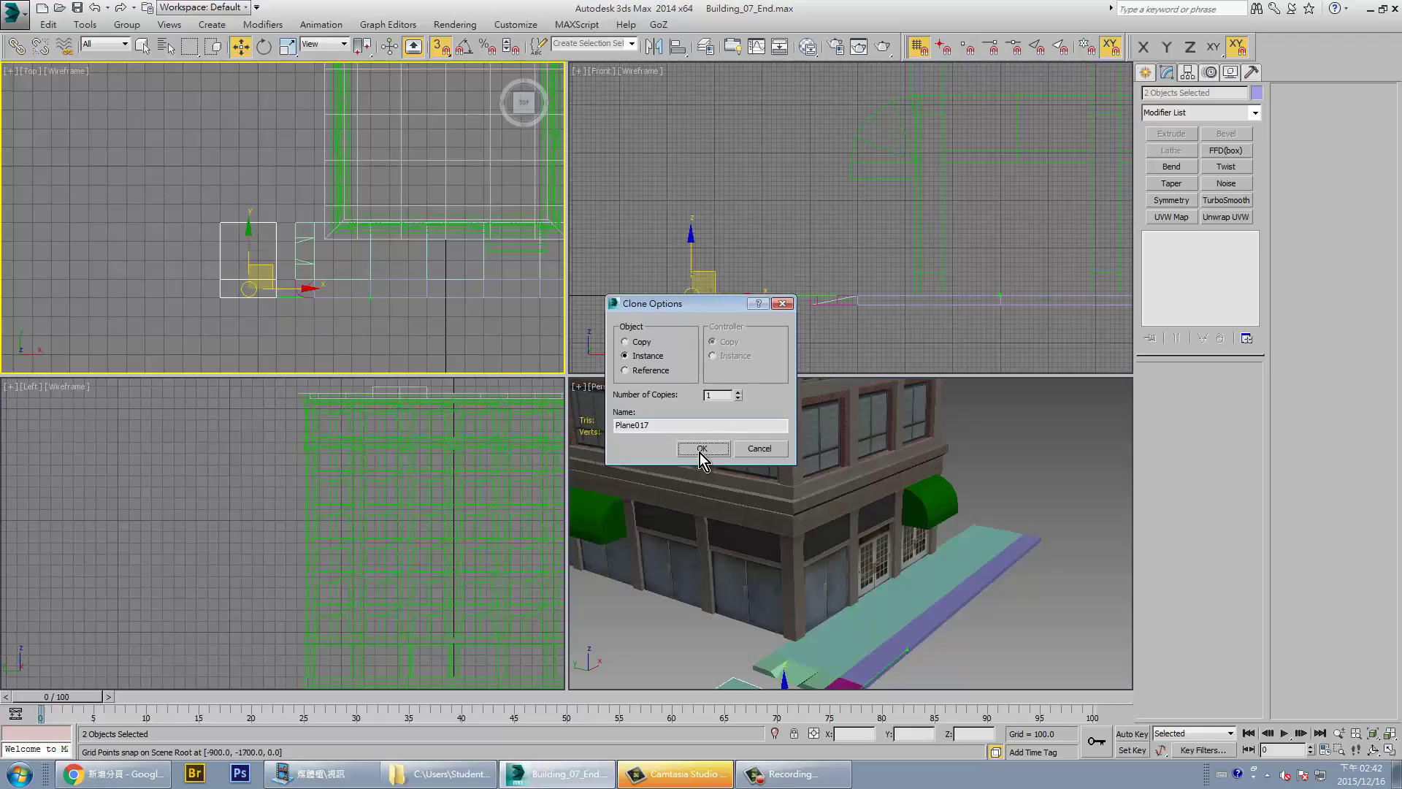
left_click(700, 453)
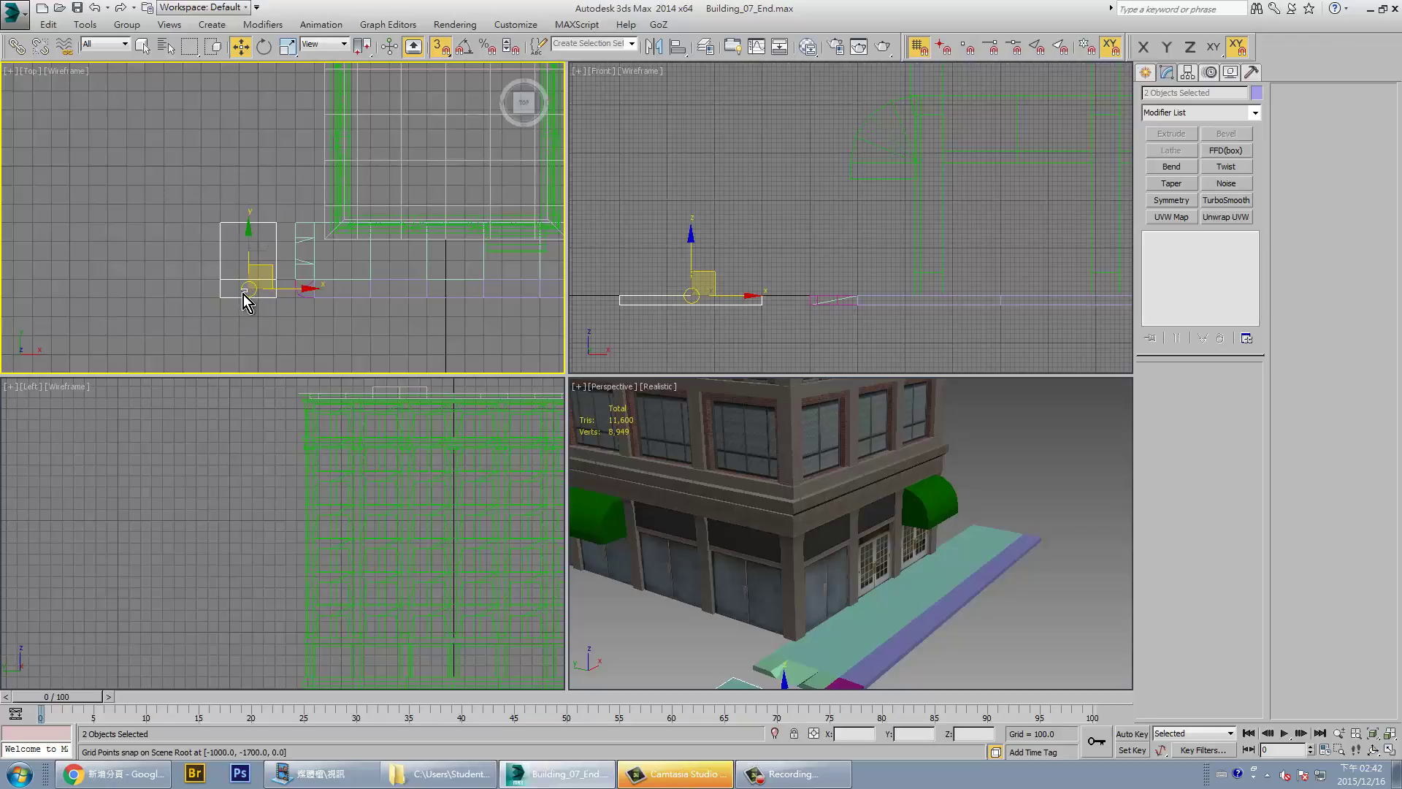
Select the cloned pair and nudge it up one grid cell
left_click(233, 302)
left_click_drag(282, 204, 281, 206)
mouse_move(252, 290)
left_mouse_down()
mouse_move(224, 284)
mouse_move(243, 285)
left_mouse_up()
left_click(759, 447)
left_click_drag(252, 285, 252, 246)
Rotate the two corner pieces about Z to roughly 90° using Angle Snap
left_click(263, 47)
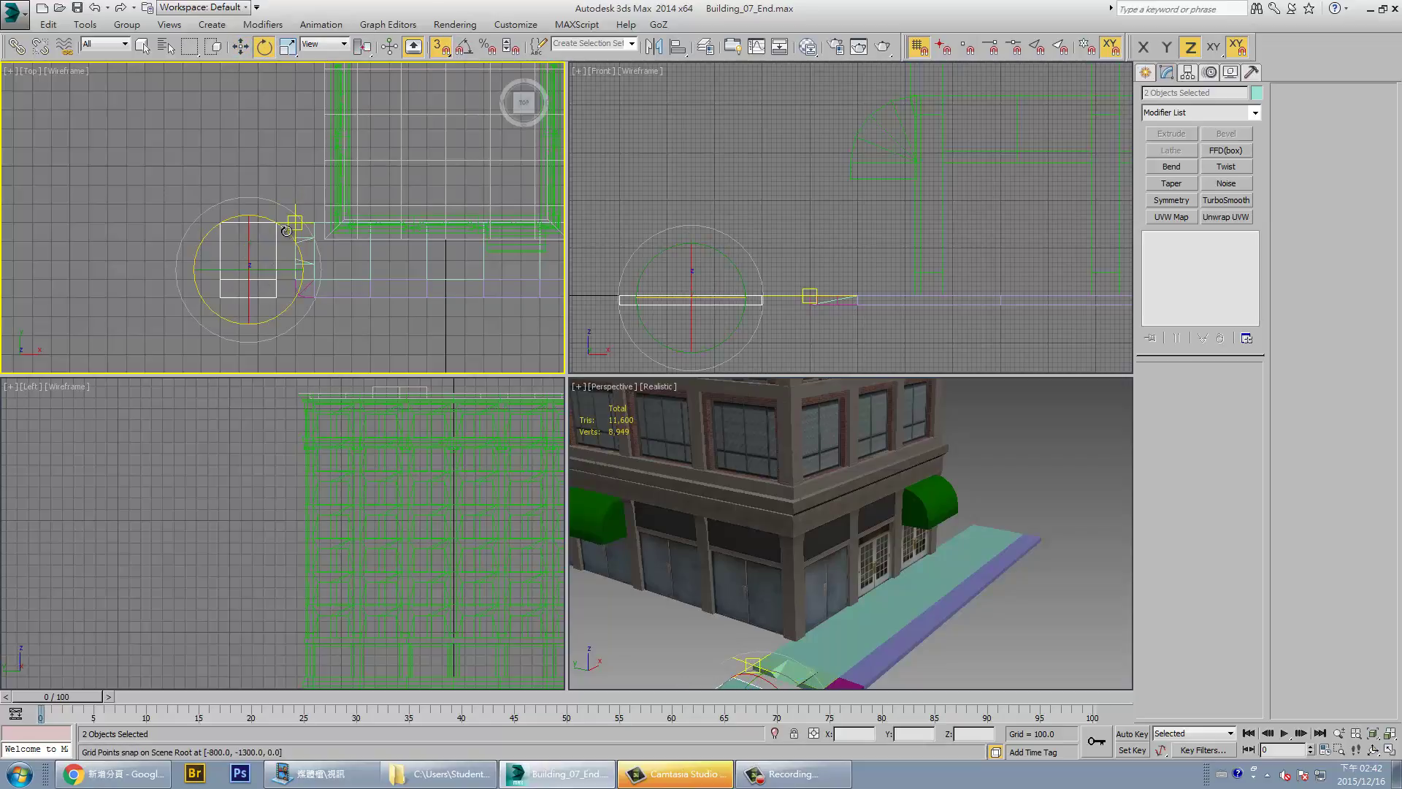
key("s")
left_click_drag(285, 231, 334, 397)
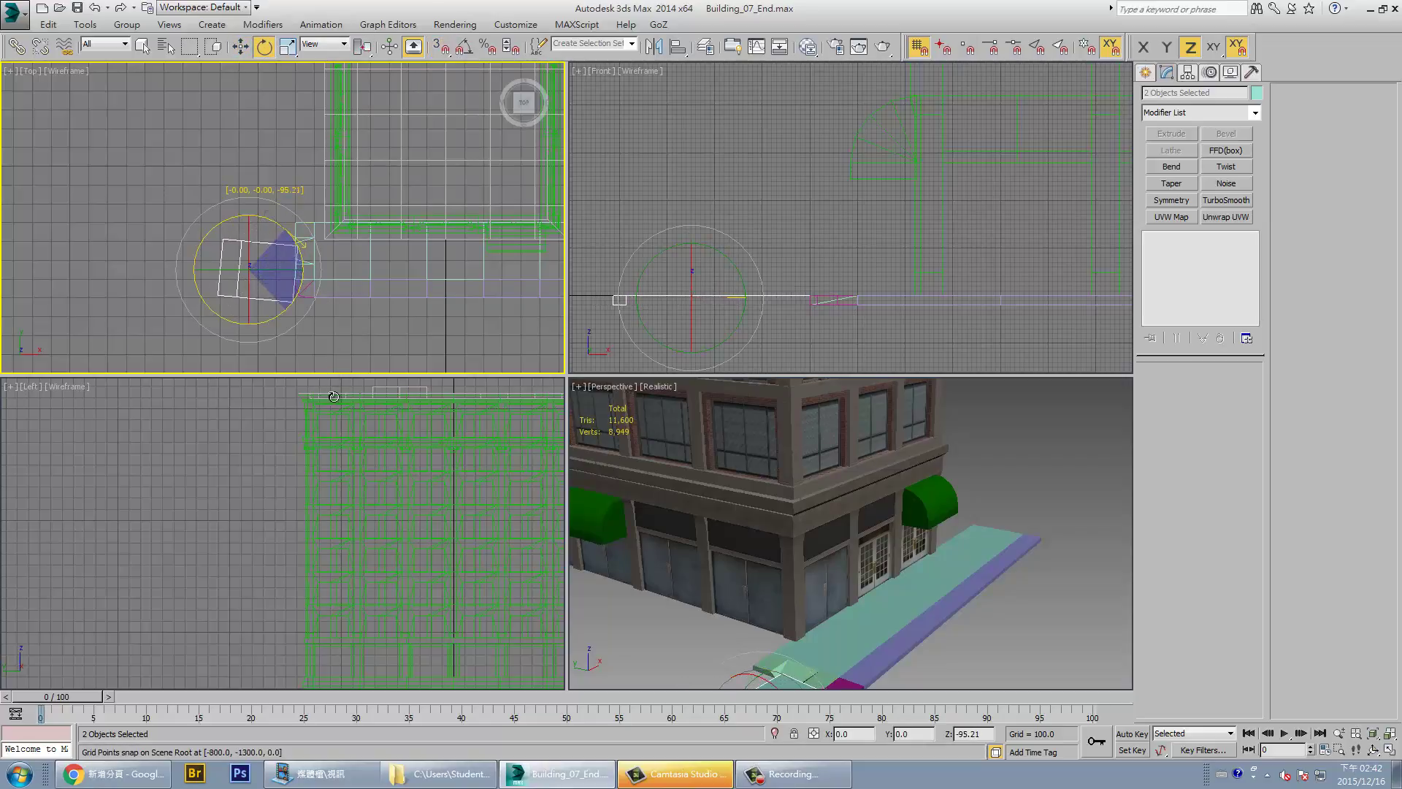
key("a")
left_click_drag(334, 397, 335, 271)
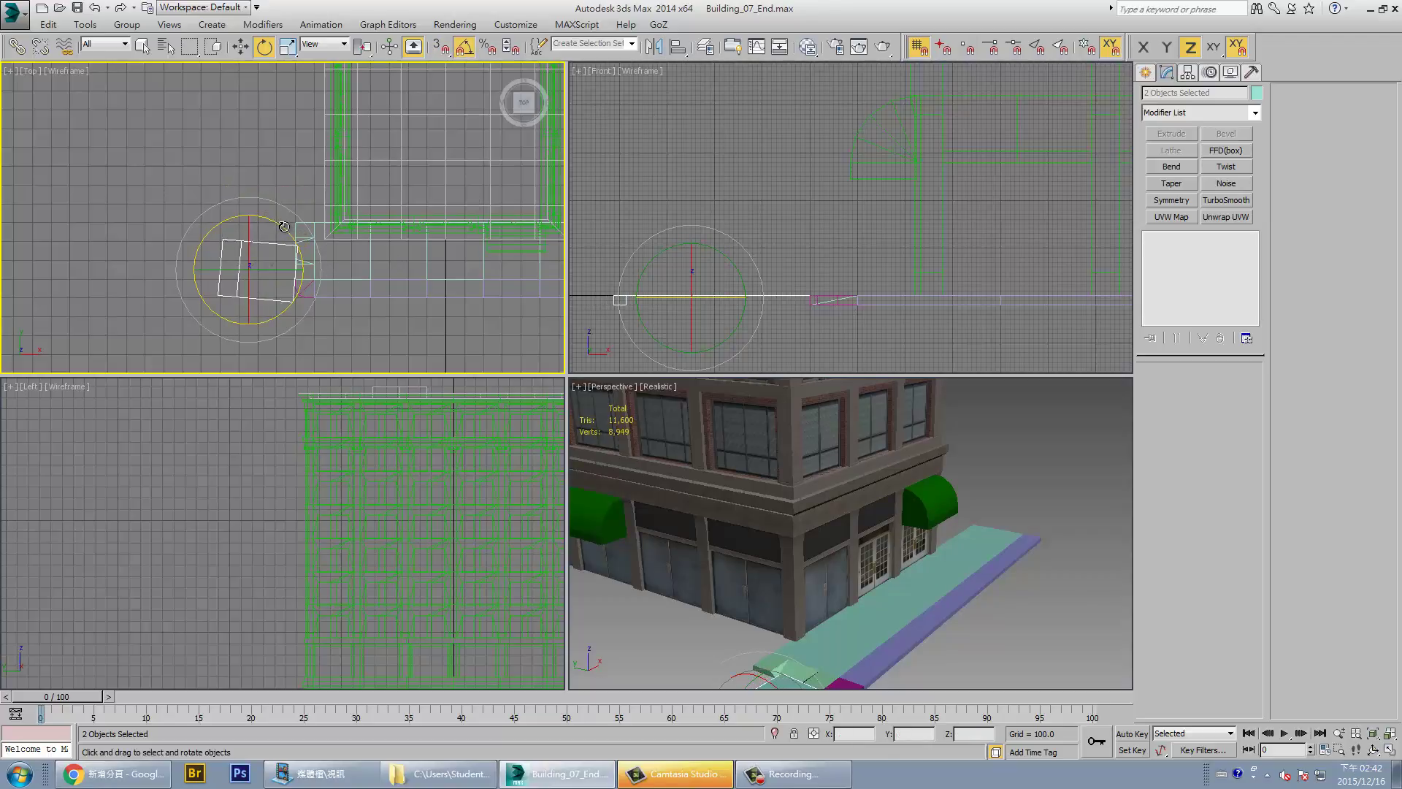
key("w")
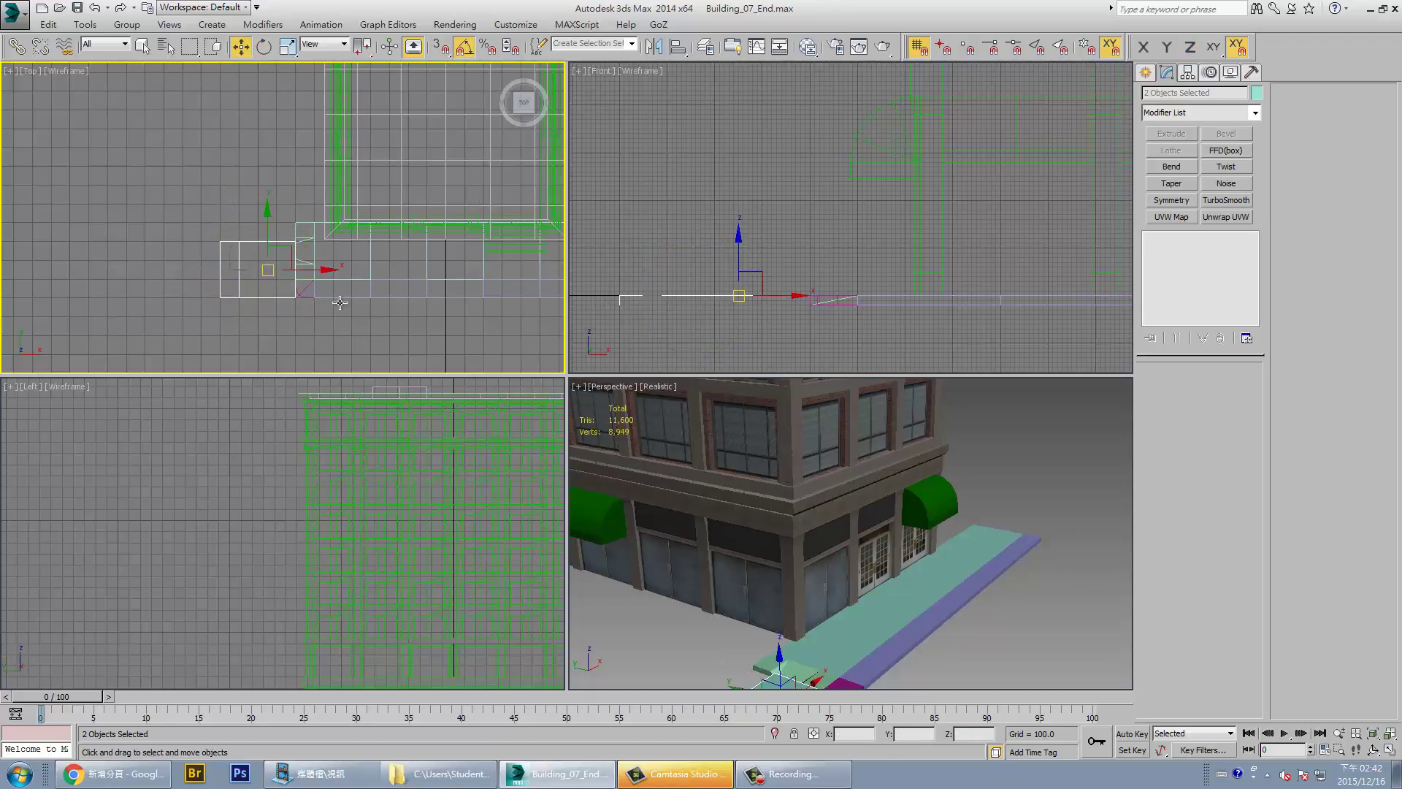
Make a trial instanced copy of the two pieces, then undo it
right_click(223, 296)
left_click(219, 313)
key("s")
left_click_drag(219, 297, 295, 215)
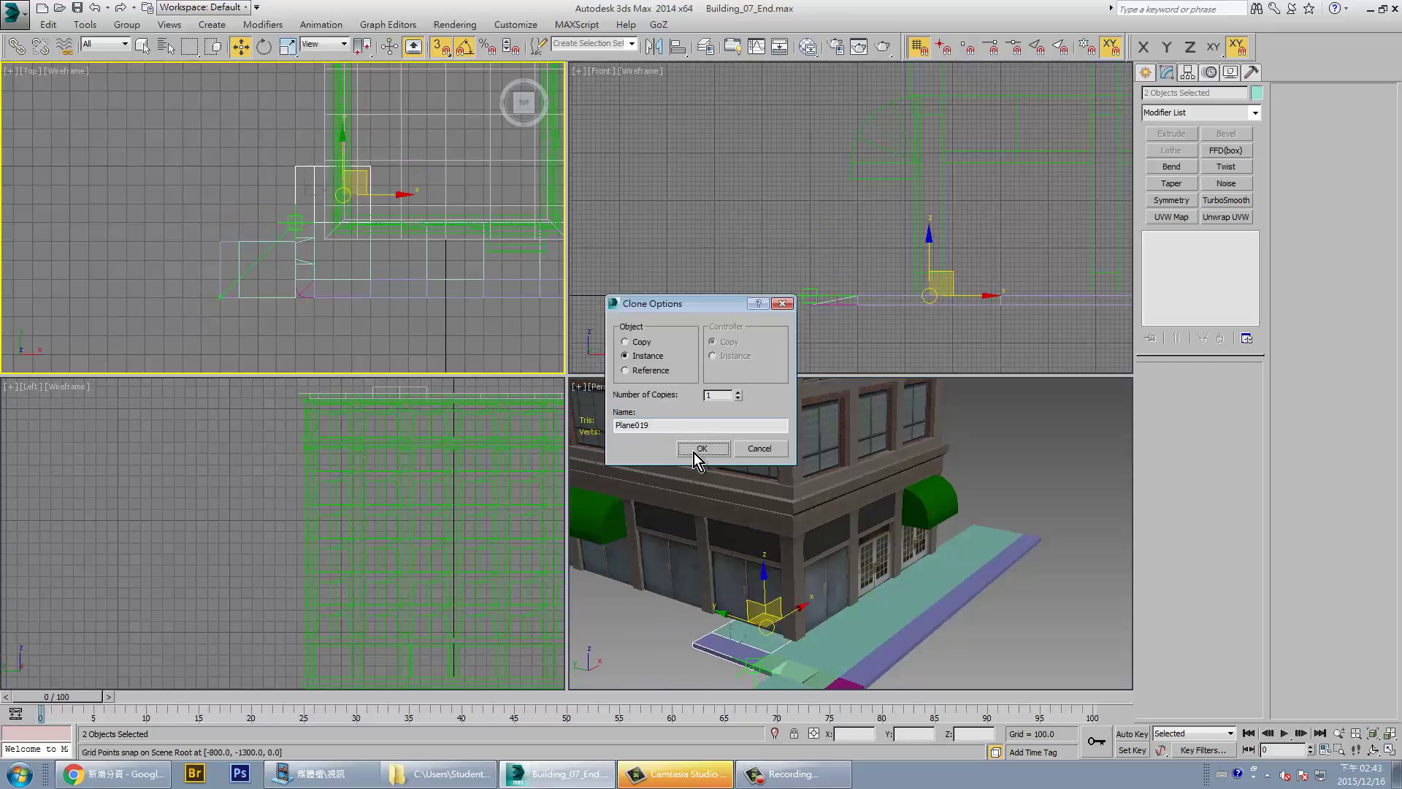
left_click(699, 449)
key("ctrl+z")
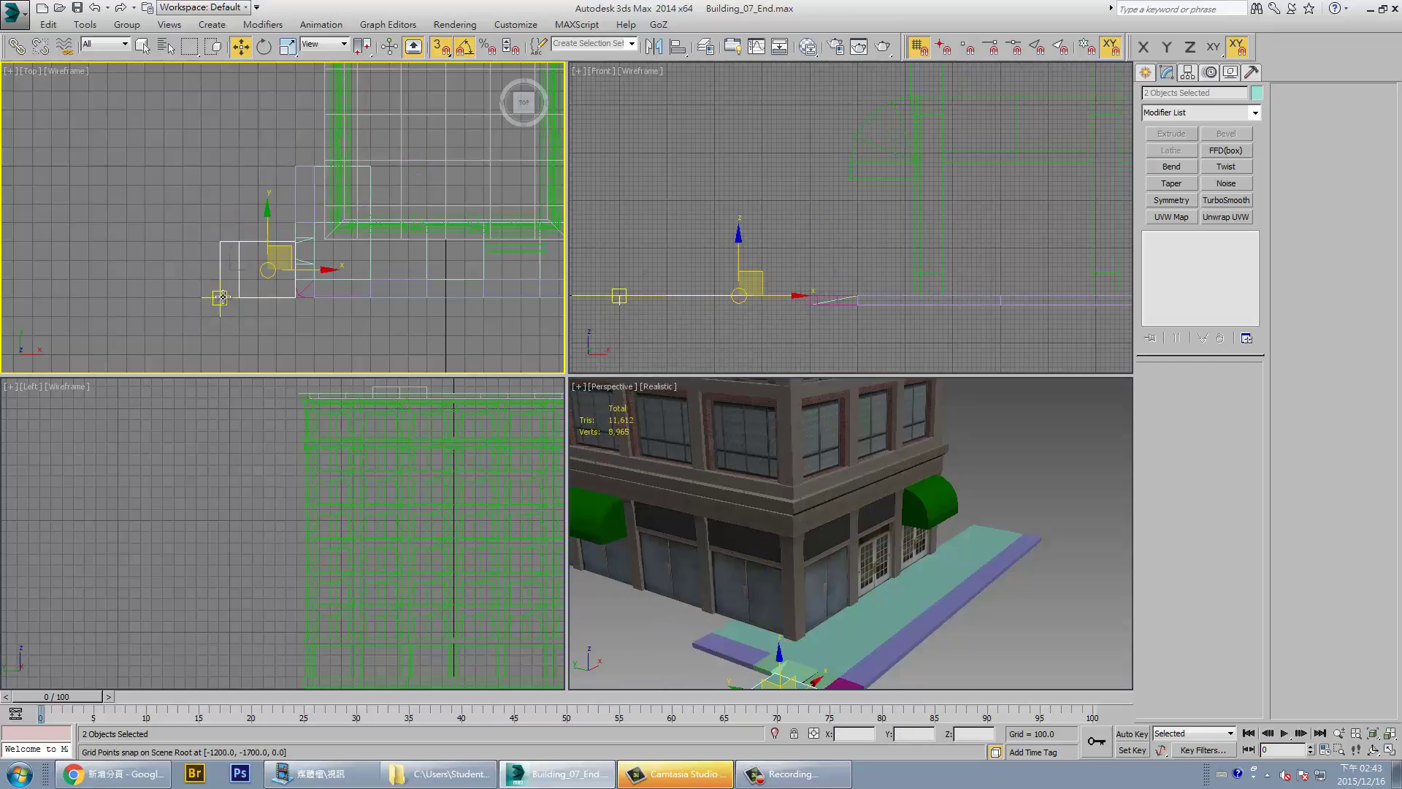
key("Delete")
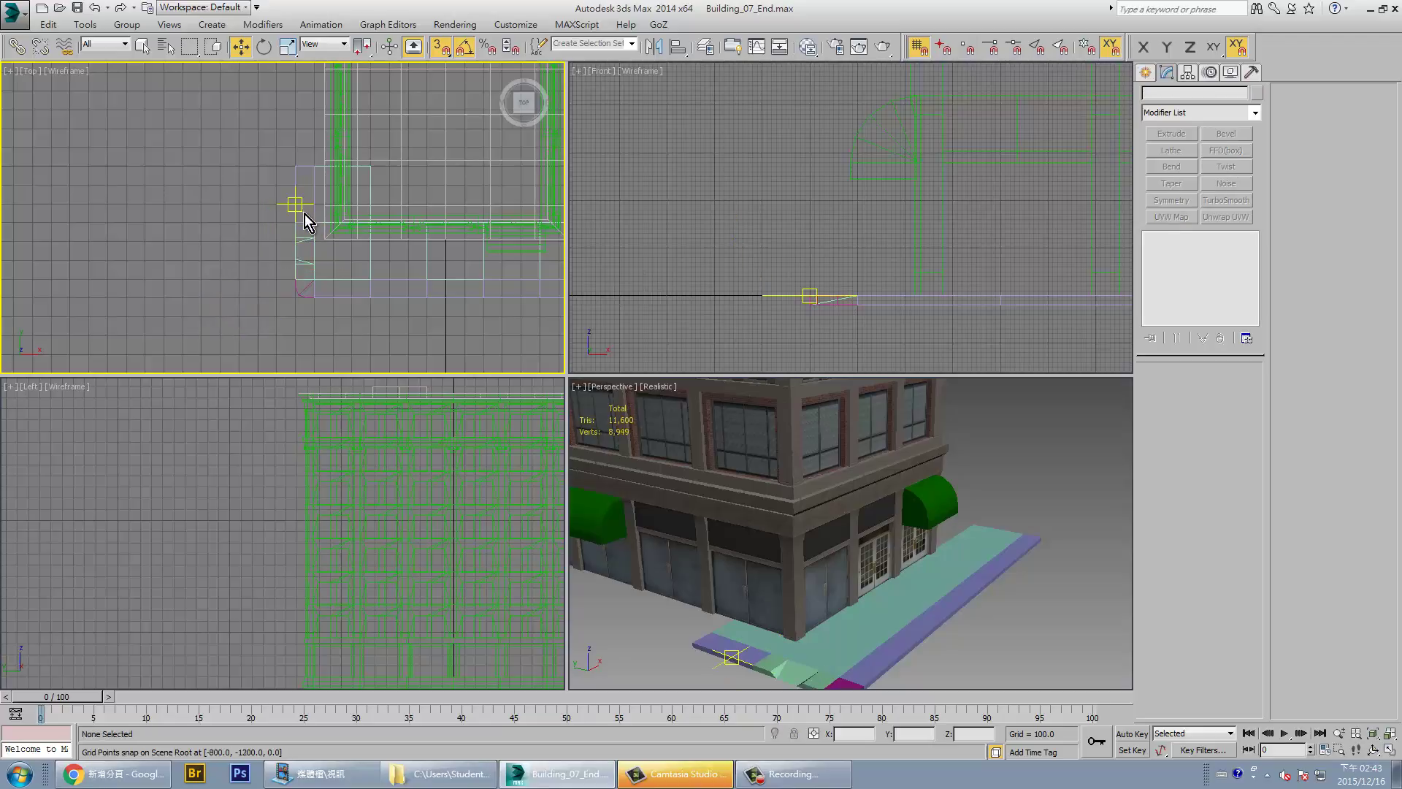
key("ctrl+z")
Clone the pieces up along the building side as a row of instances
middle_click_drag(316, 212, 407, 257)
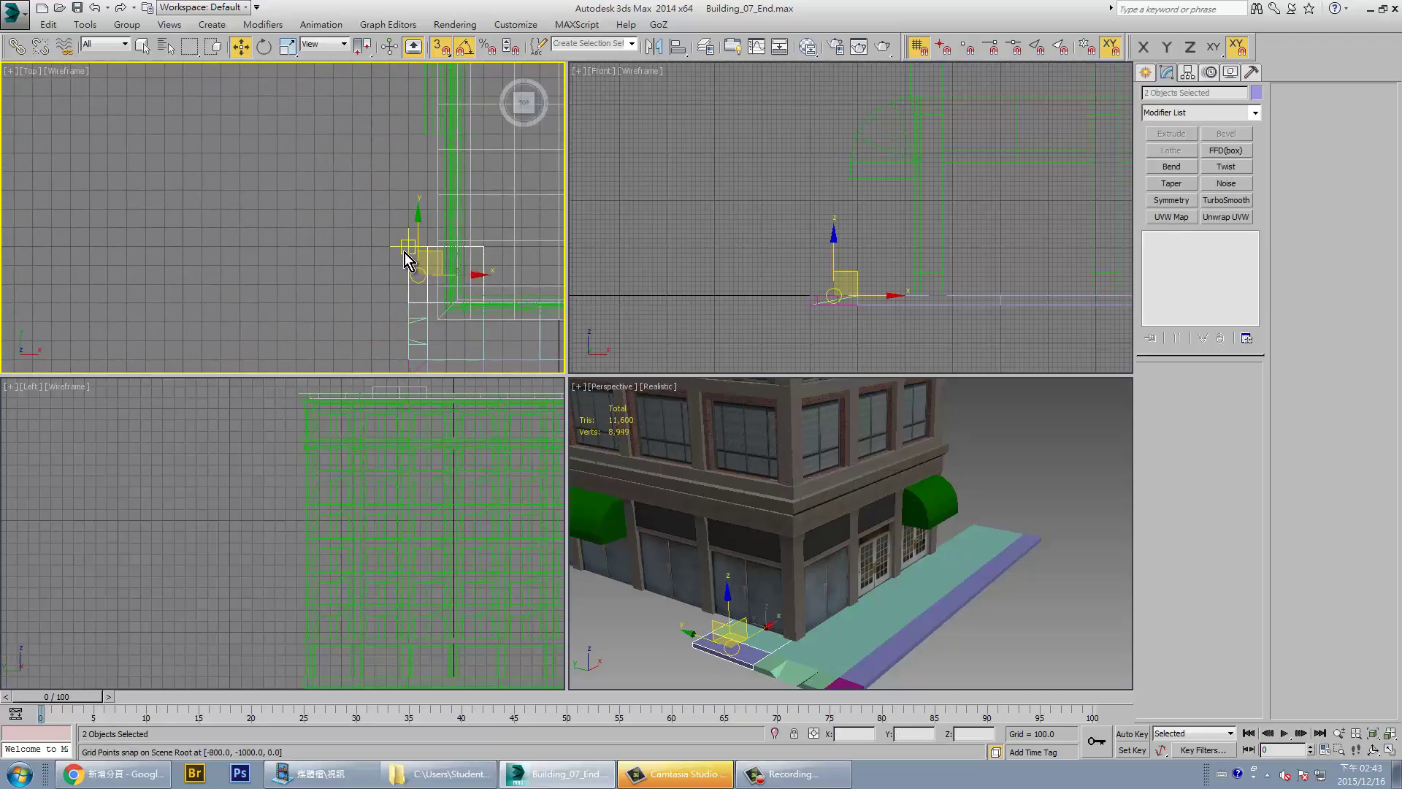
left_click_drag(410, 249, 409, 192, "shift")
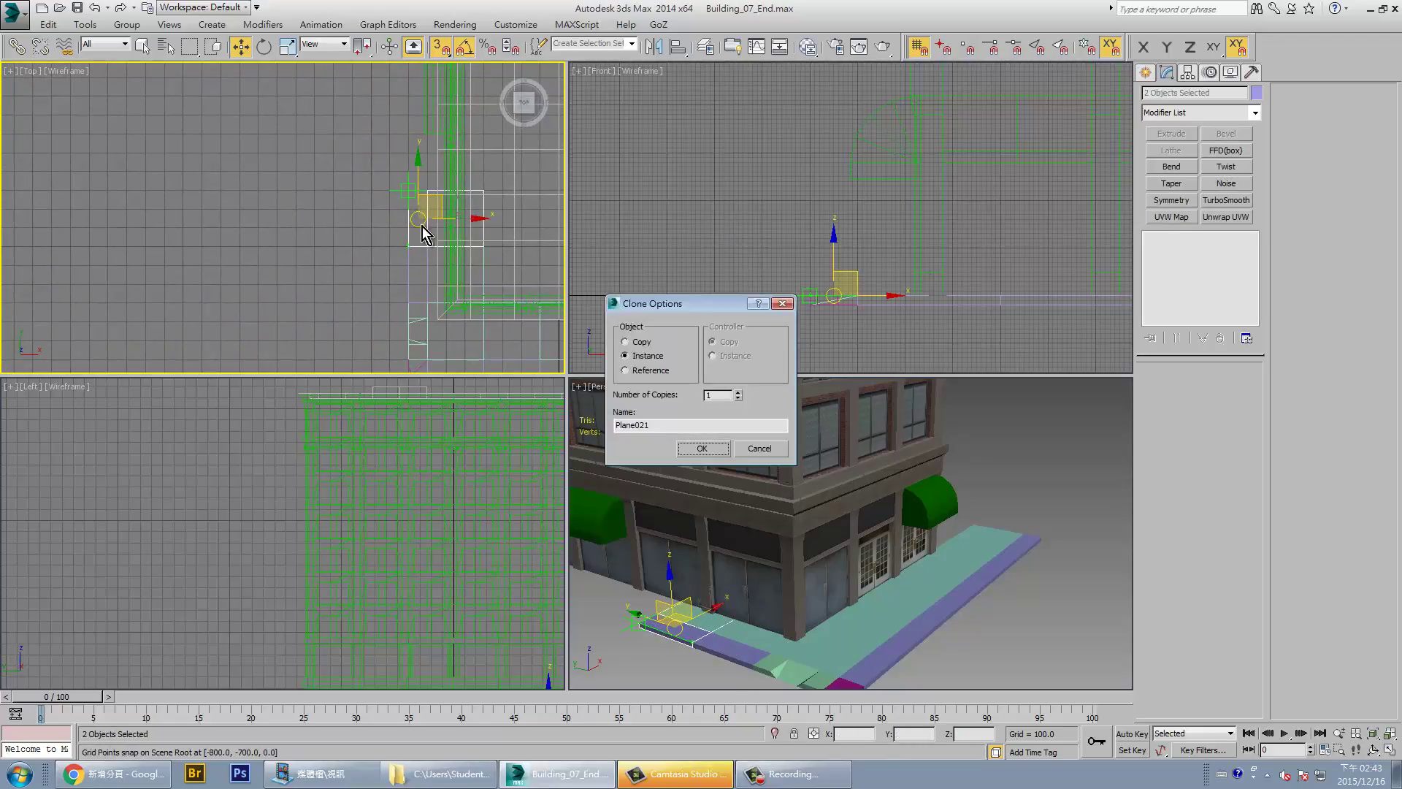
left_click_drag(737, 394, 723, 453)
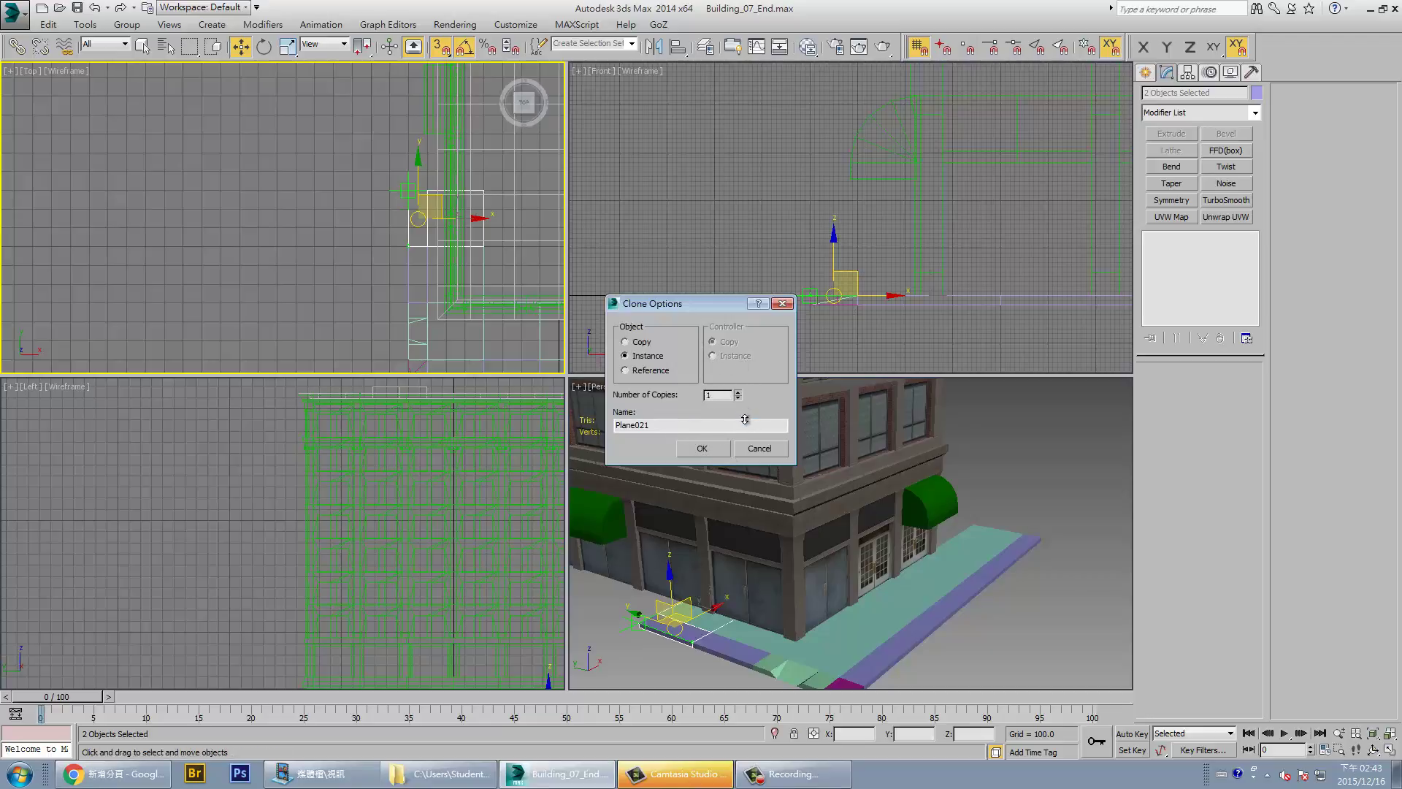
left_click(702, 448)
scroll(877, 607, "down", 5)
scroll(877, 607, "up", 5)
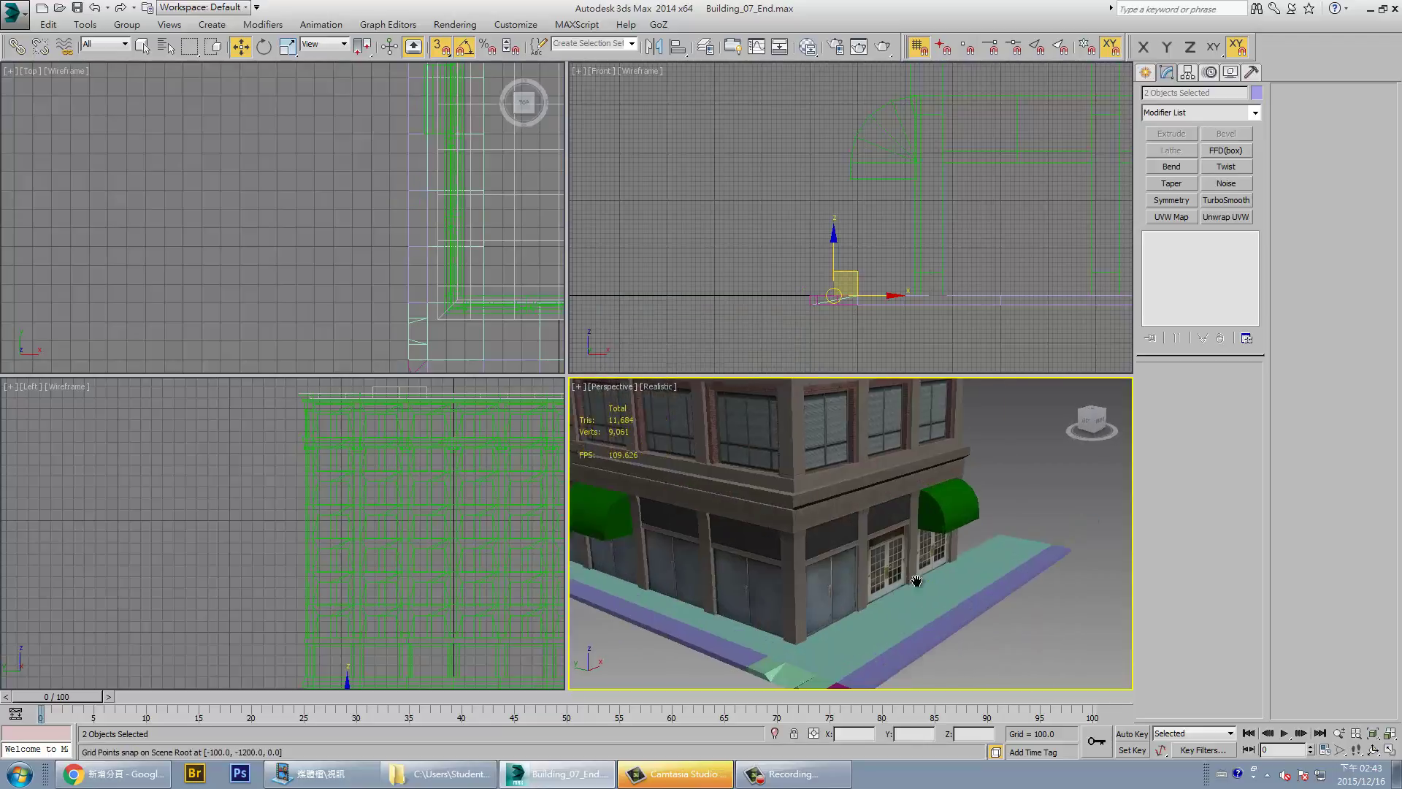
scroll(983, 614, "up", 3)
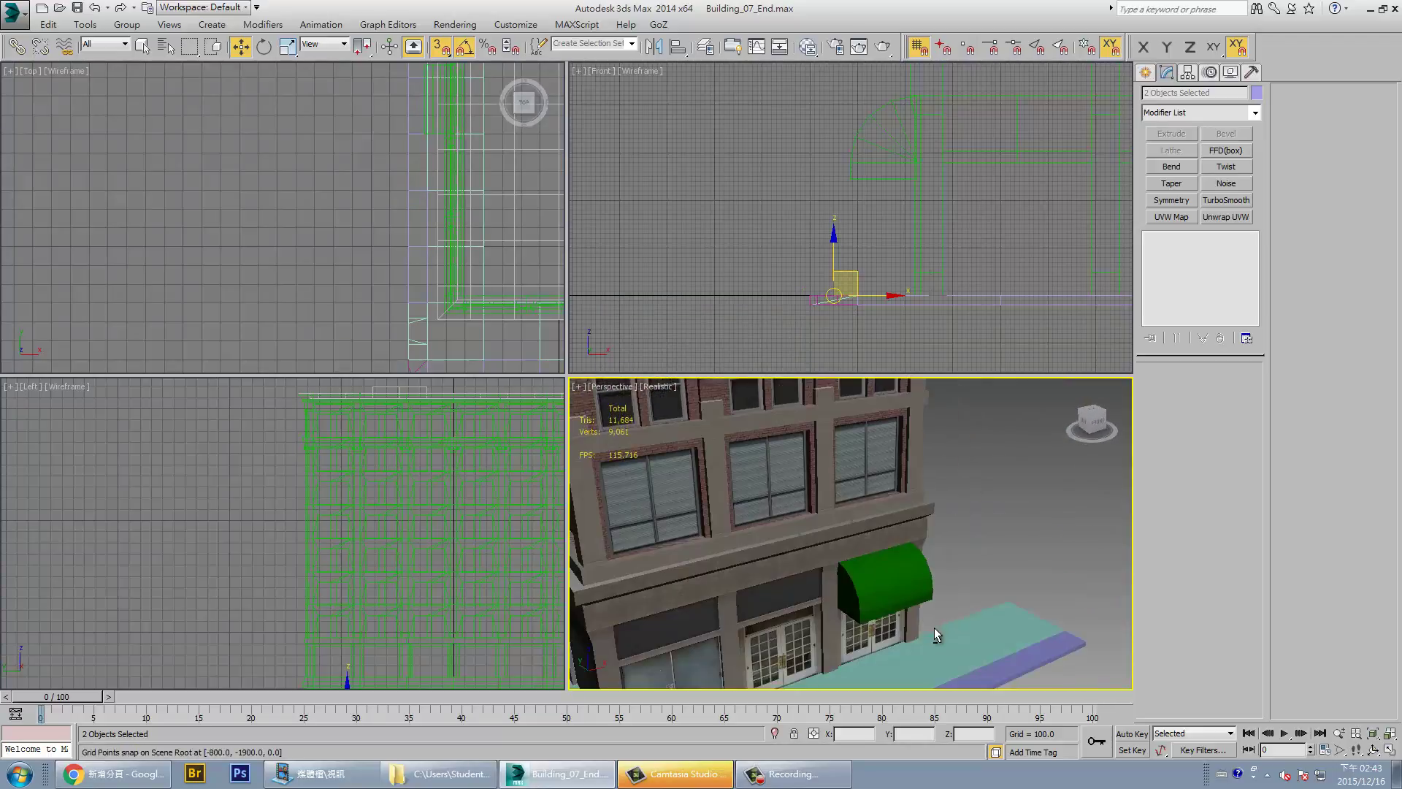
Window-select the new sidewalk pieces around the building corner
middle_click_drag(983, 613, 975, 567)
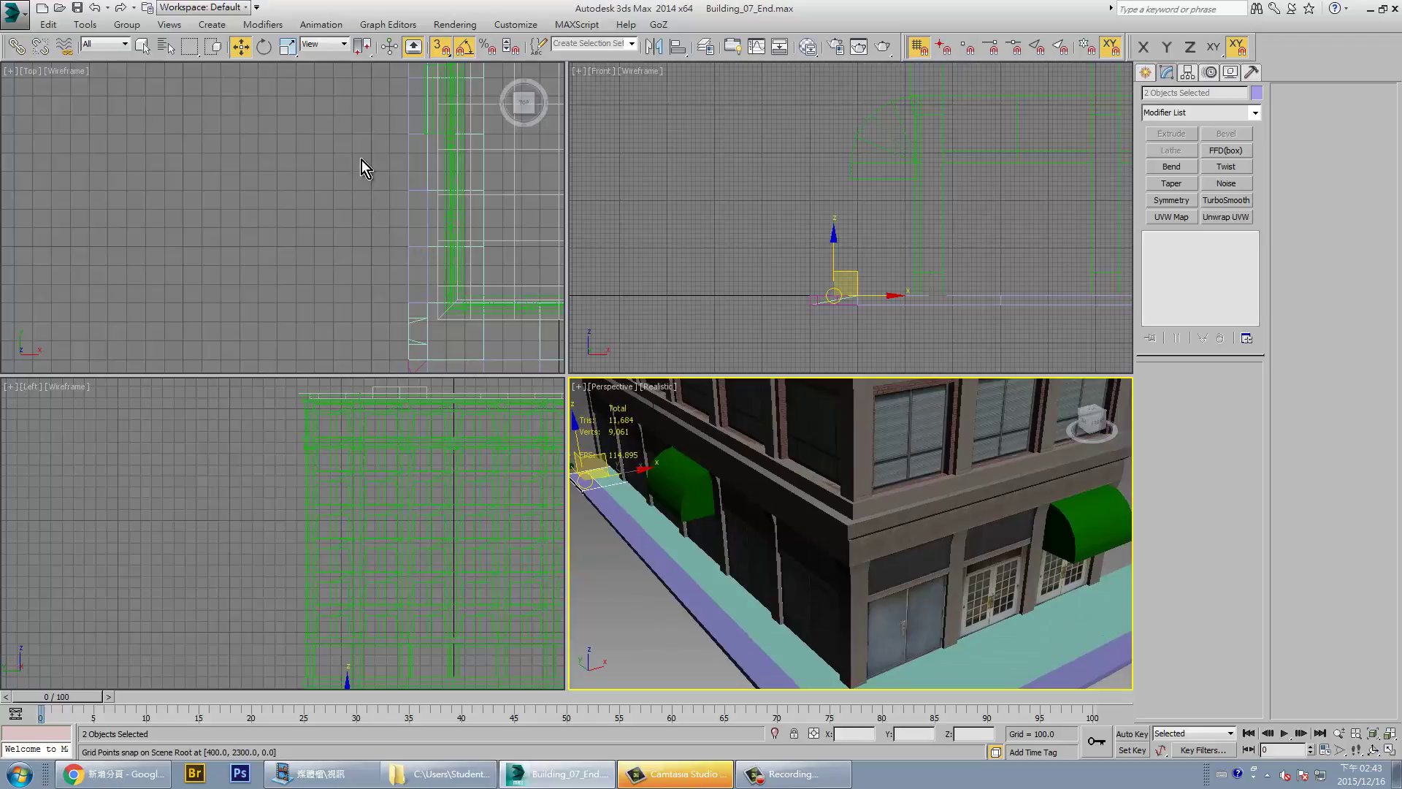
scroll(427, 174, "up", 2)
scroll(427, 174, "down", 1)
middle_click_drag(730, 570, 936, 557)
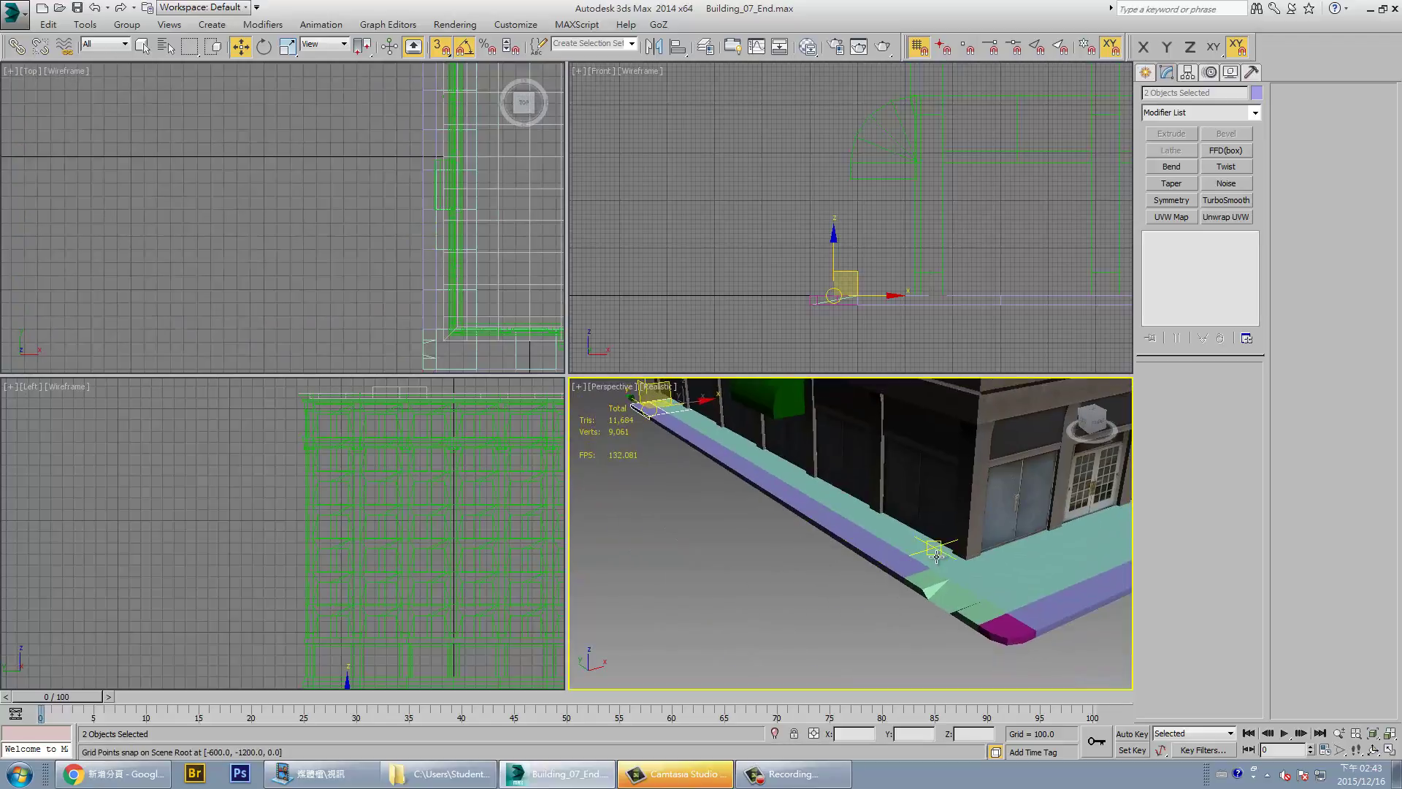
middle_click_drag(388, 269, 267, 207)
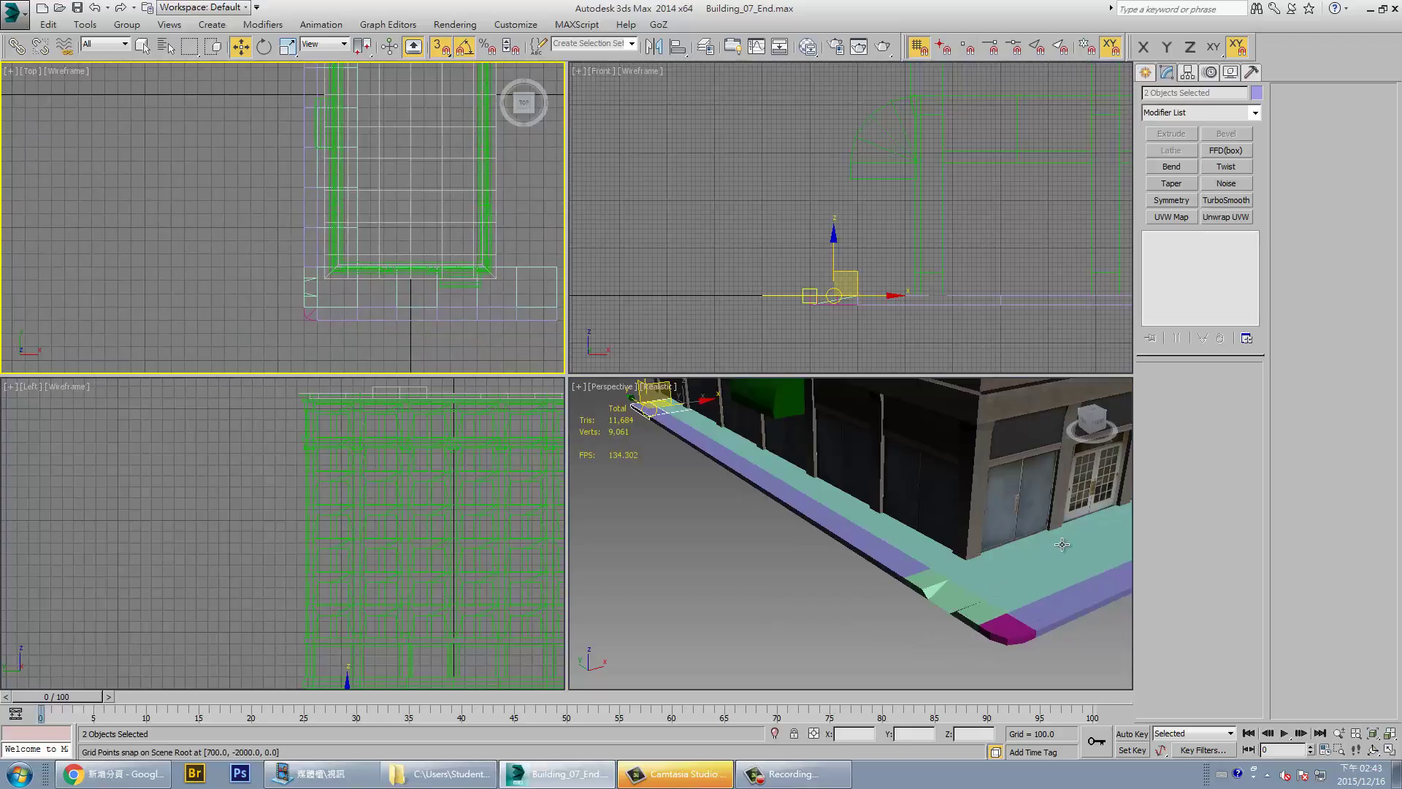
middle_click(1055, 631)
left_click_drag(919, 597, 796, 504)
left_click_drag(891, 409, 821, 504, "ctrl")
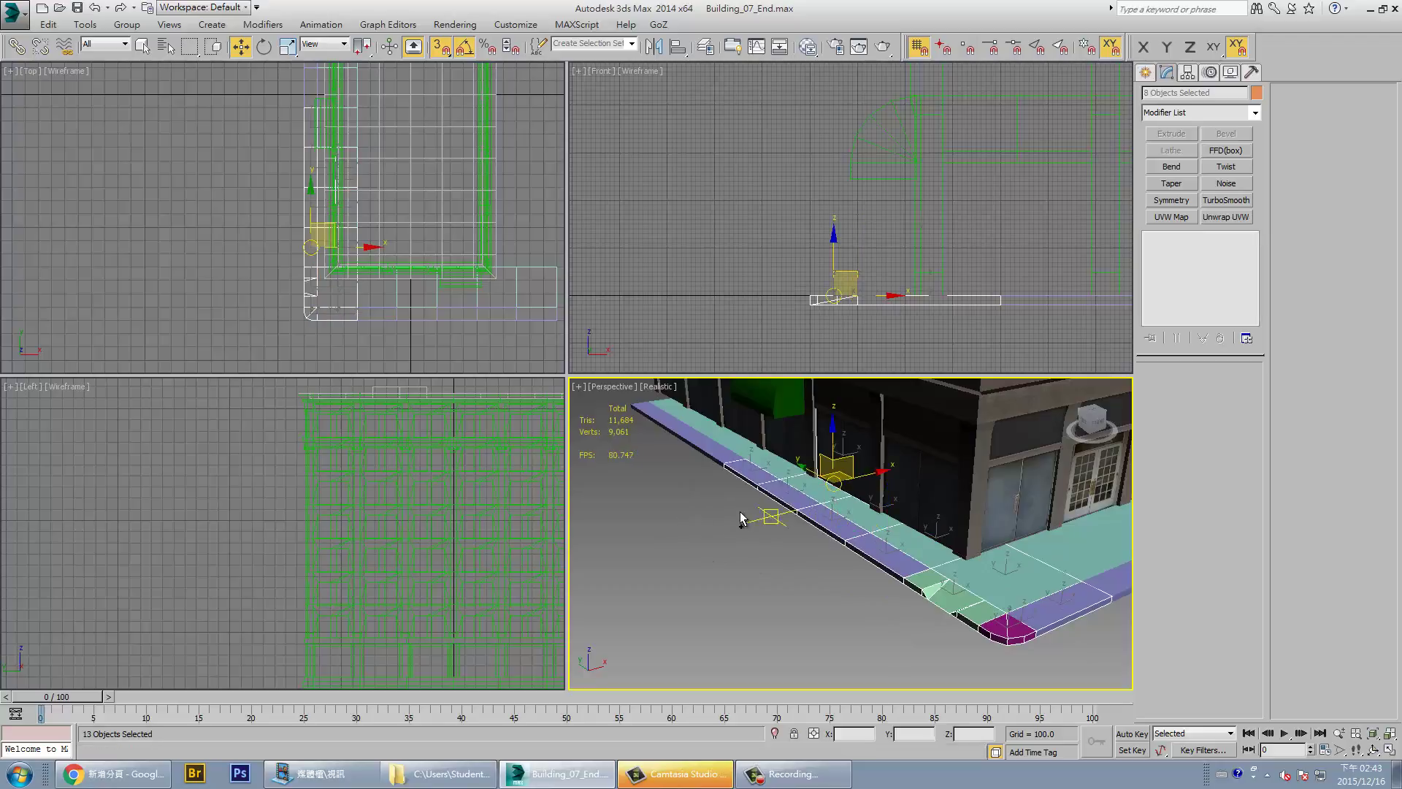
mouse_move(669, 486)
left_mouse_down("ctrl")
mouse_move(714, 457)
mouse_move(663, 449)
mouse_move(688, 440)
left_mouse_up("ctrl")
Add the tiles running up the building side to the selection
scroll(297, 636, "down", 5)
left_click_drag(257, 502, 423, 544, "ctrl")
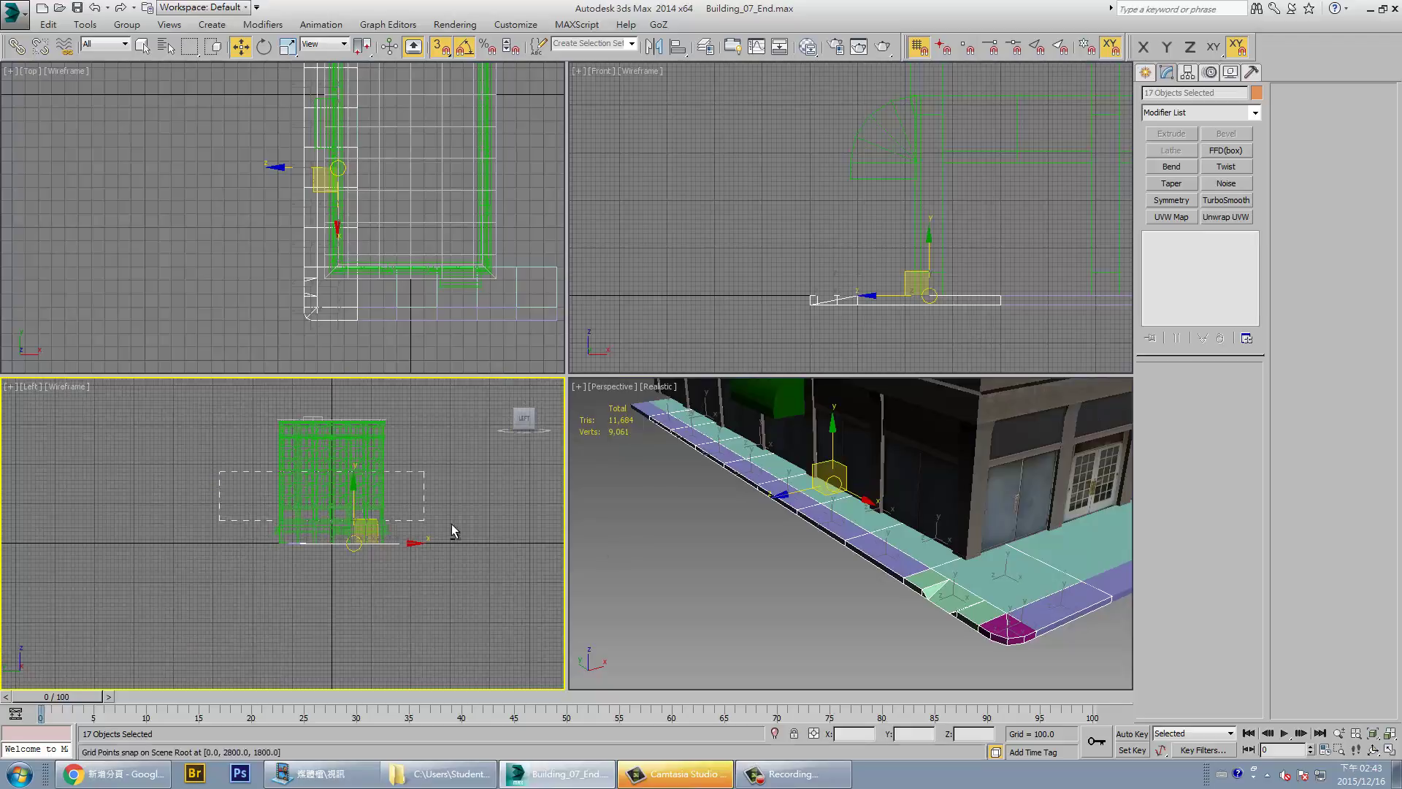
mouse_move(893, 526)
middle_mouse_down("alt")
mouse_move(912, 609)
mouse_move(908, 563)
middle_mouse_up("alt")
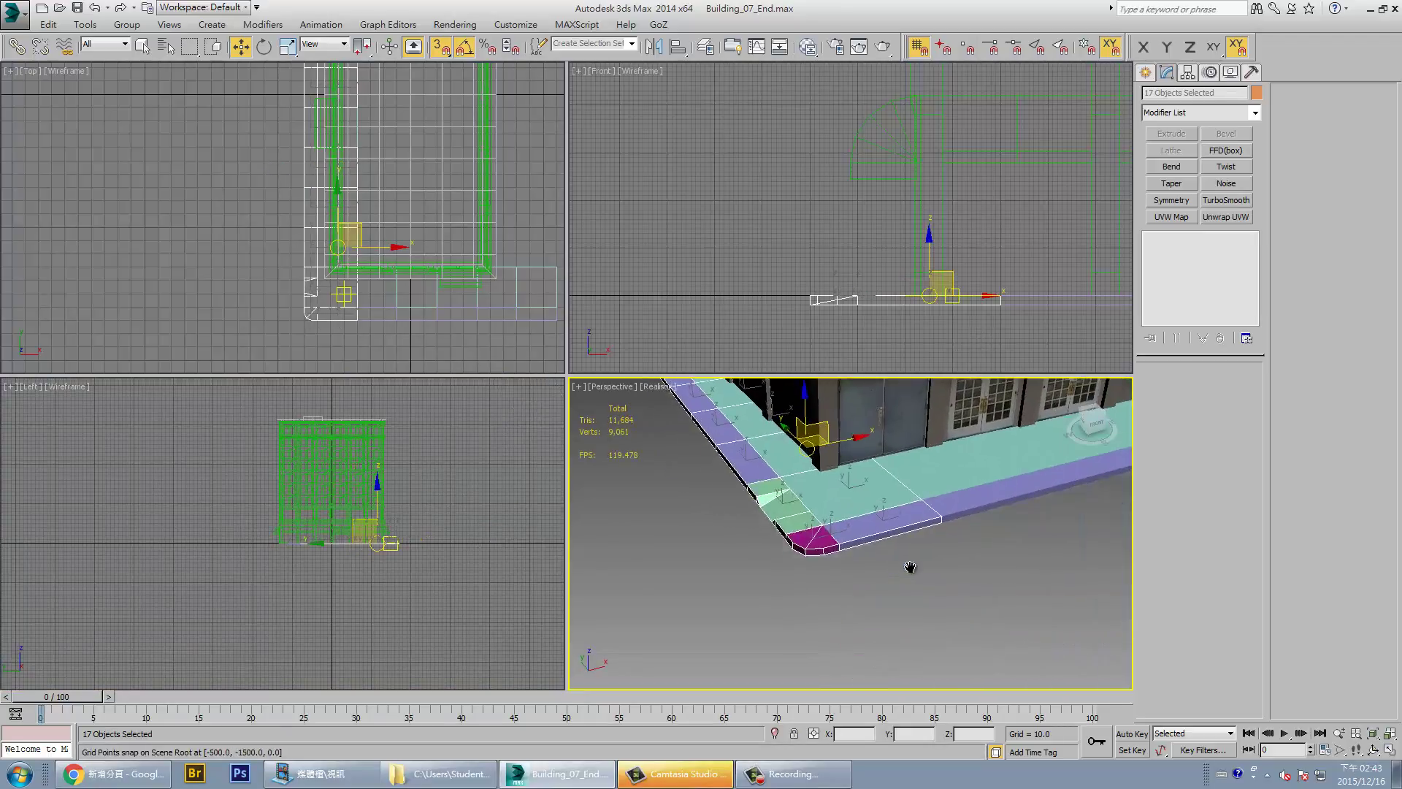
scroll(370, 287, "up", 3)
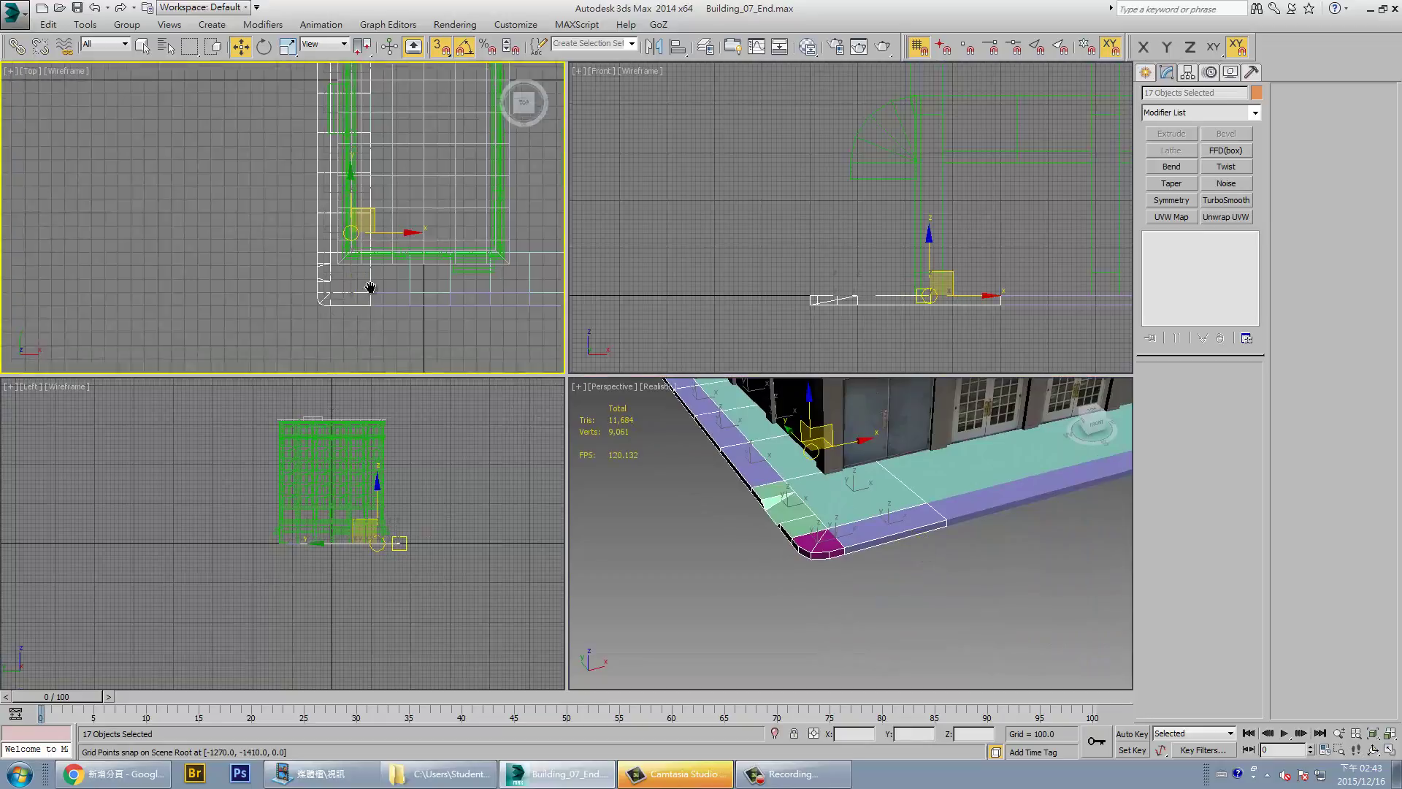
scroll(374, 287, "up", 3)
key("alt+space")
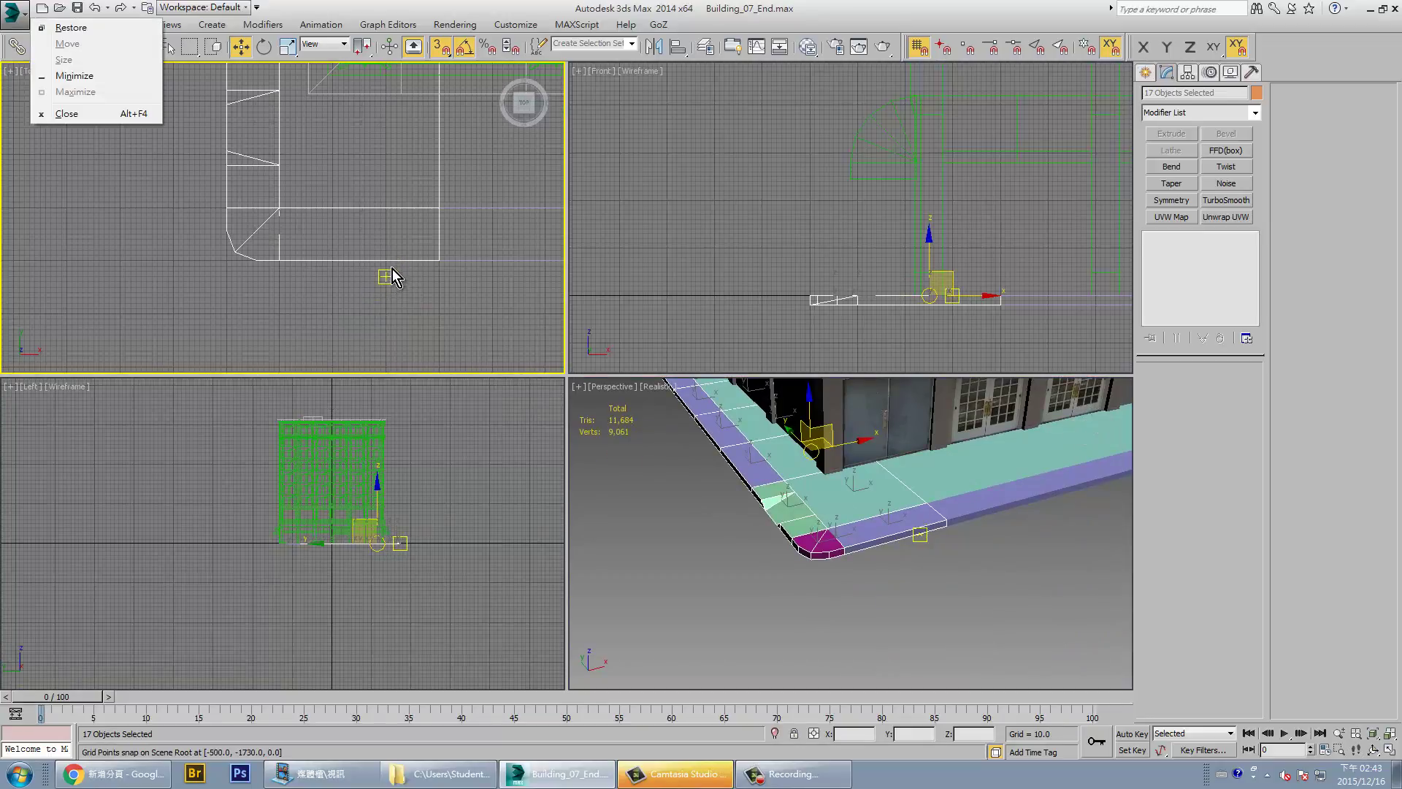
left_click(419, 305)
key("ctrl+z")
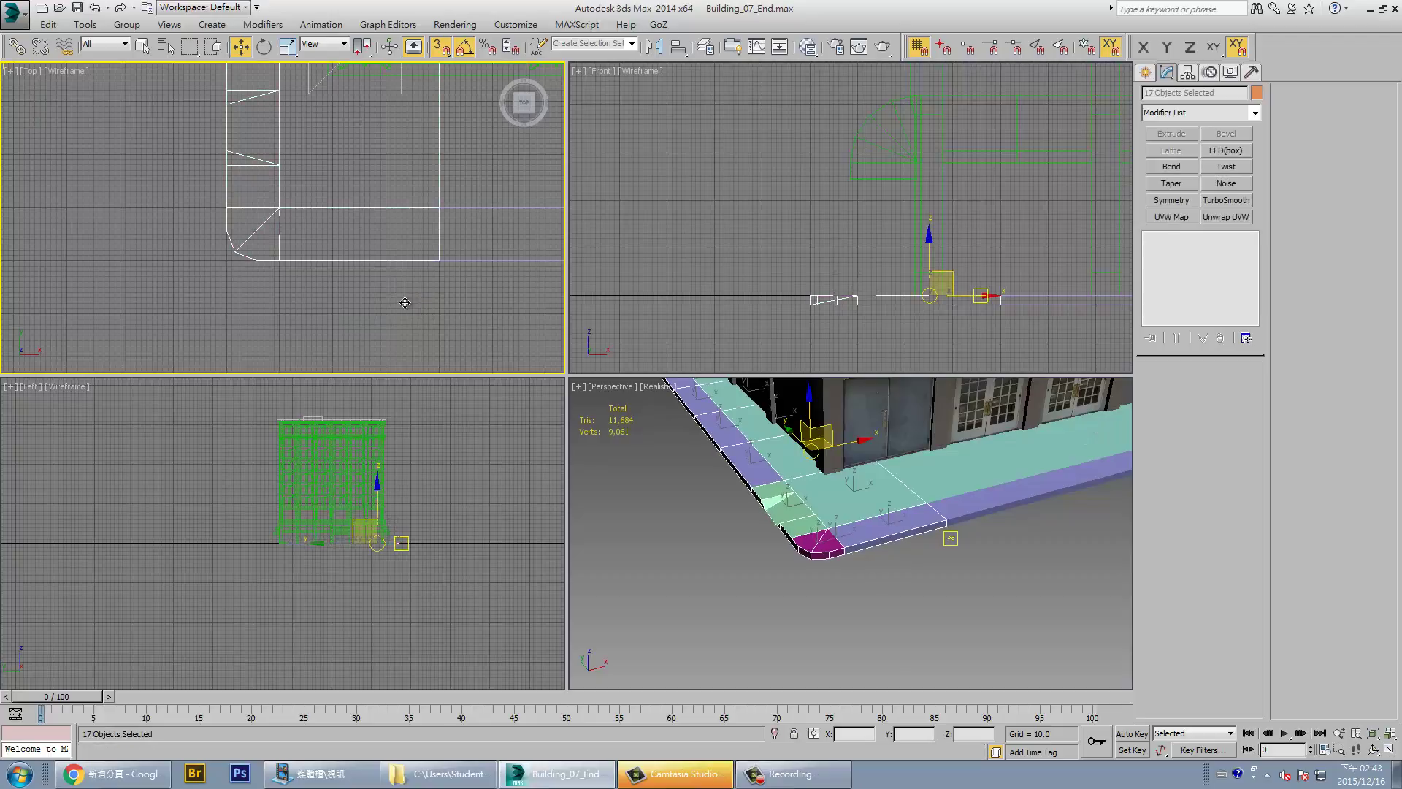
Instance-copy the sidewalk pieces left and move another set of tiles into place
mouse_move(386, 261)
left_mouse_down("shift")
mouse_move(197, 270)
mouse_move(224, 268)
left_mouse_up("shift")
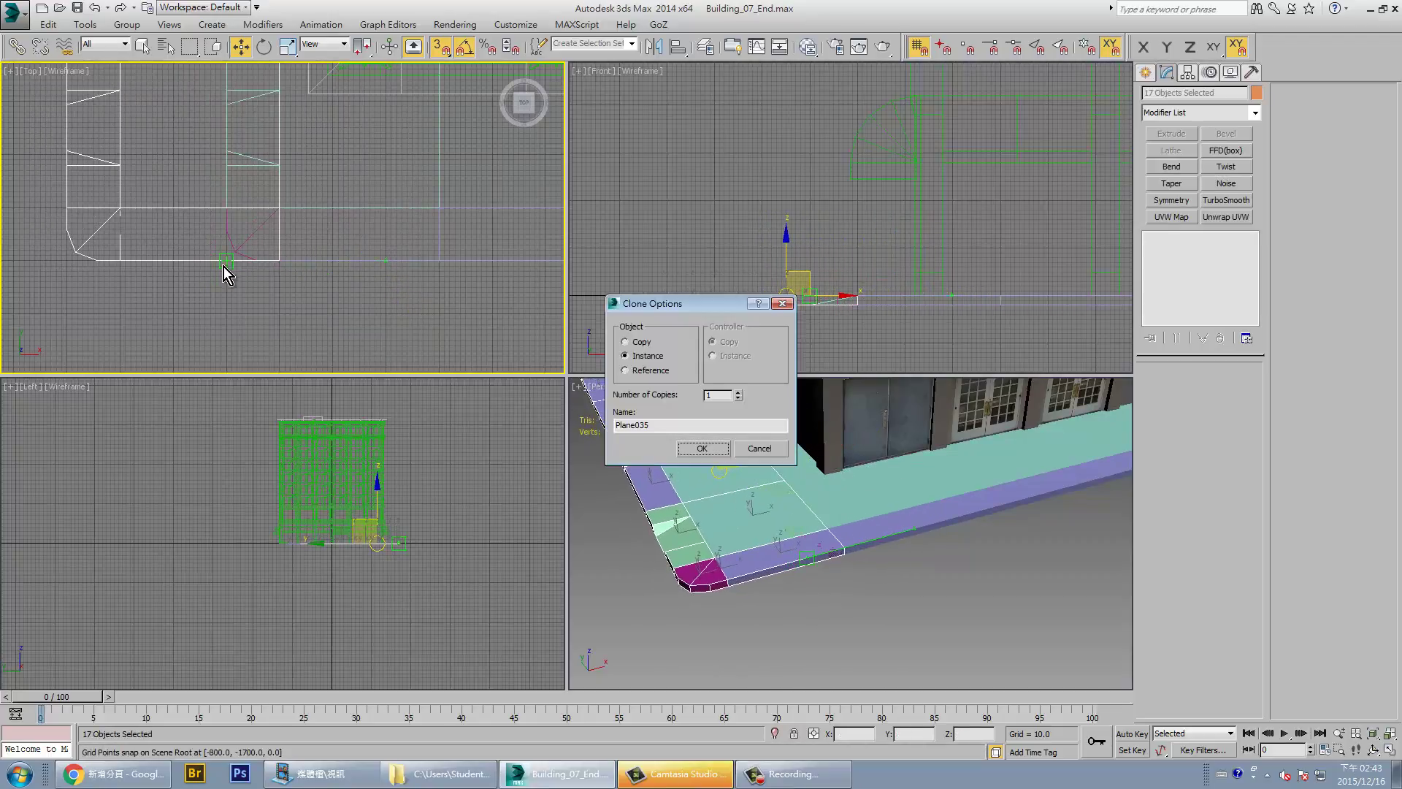
left_click(701, 448)
scroll(219, 307, "down", 3)
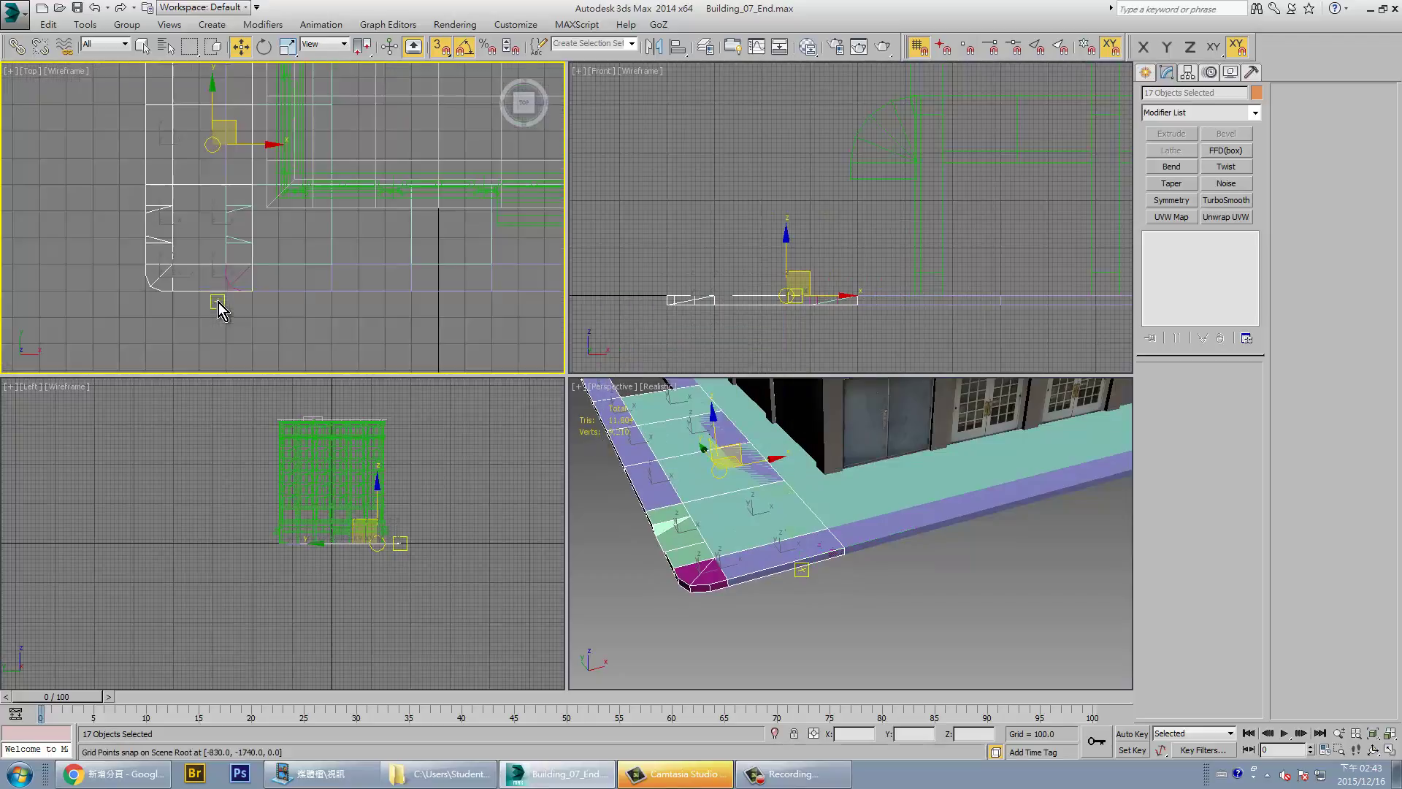
left_click(263, 110)
scroll(307, 314, "down", 4)
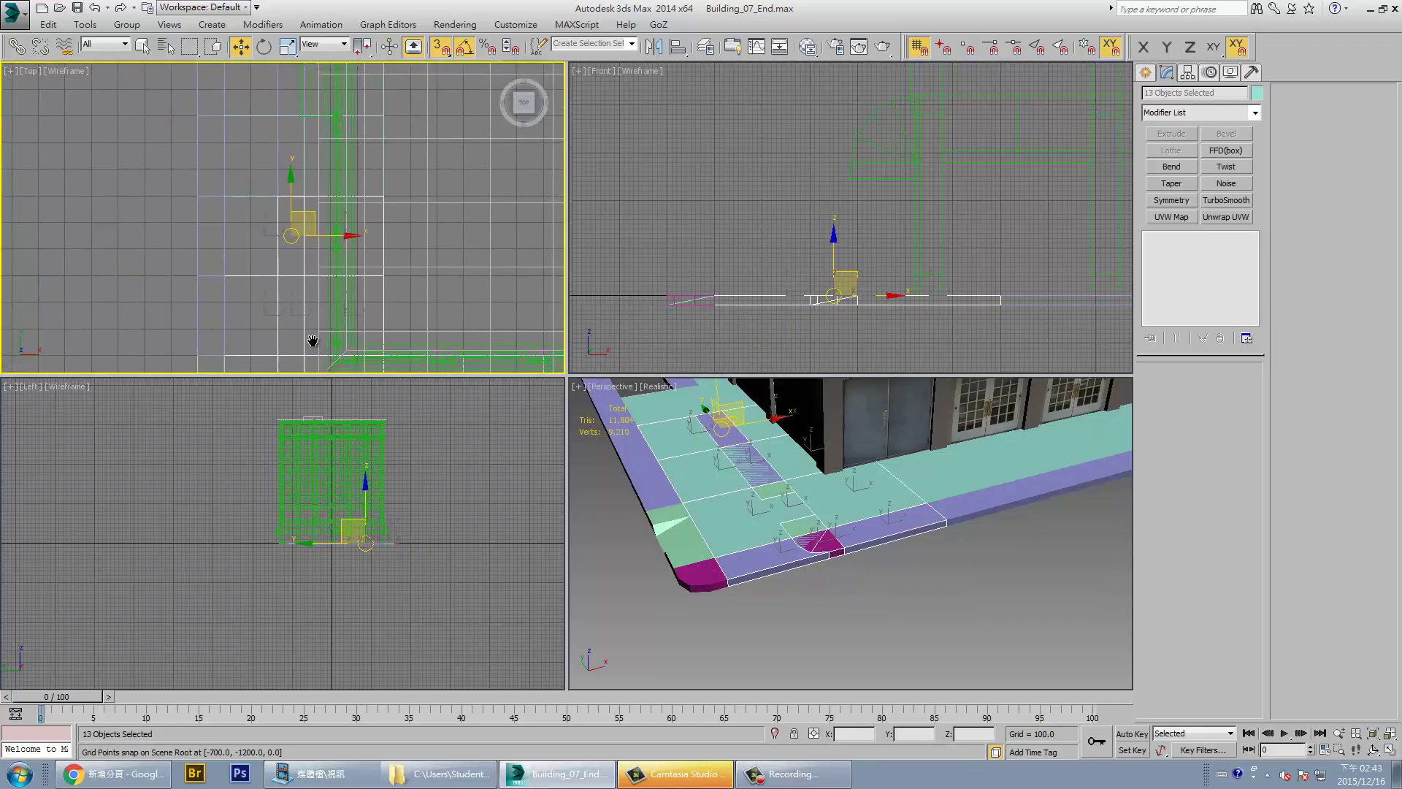
mouse_move(317, 287)
left_mouse_down()
mouse_move(293, 104)
mouse_move(305, 119)
left_mouse_up()
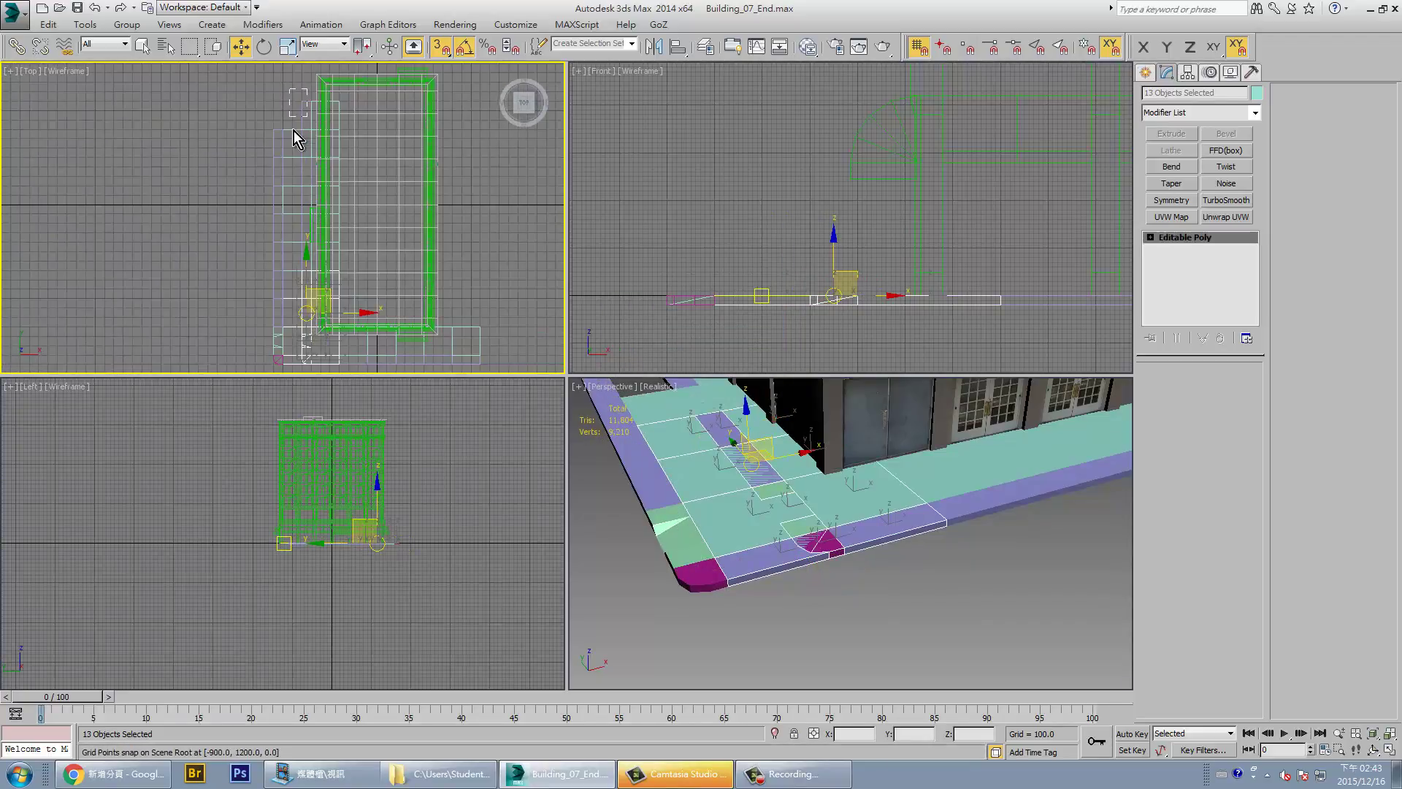
Delete the stray and extra sidewalk tiles along the building side
key("Delete")
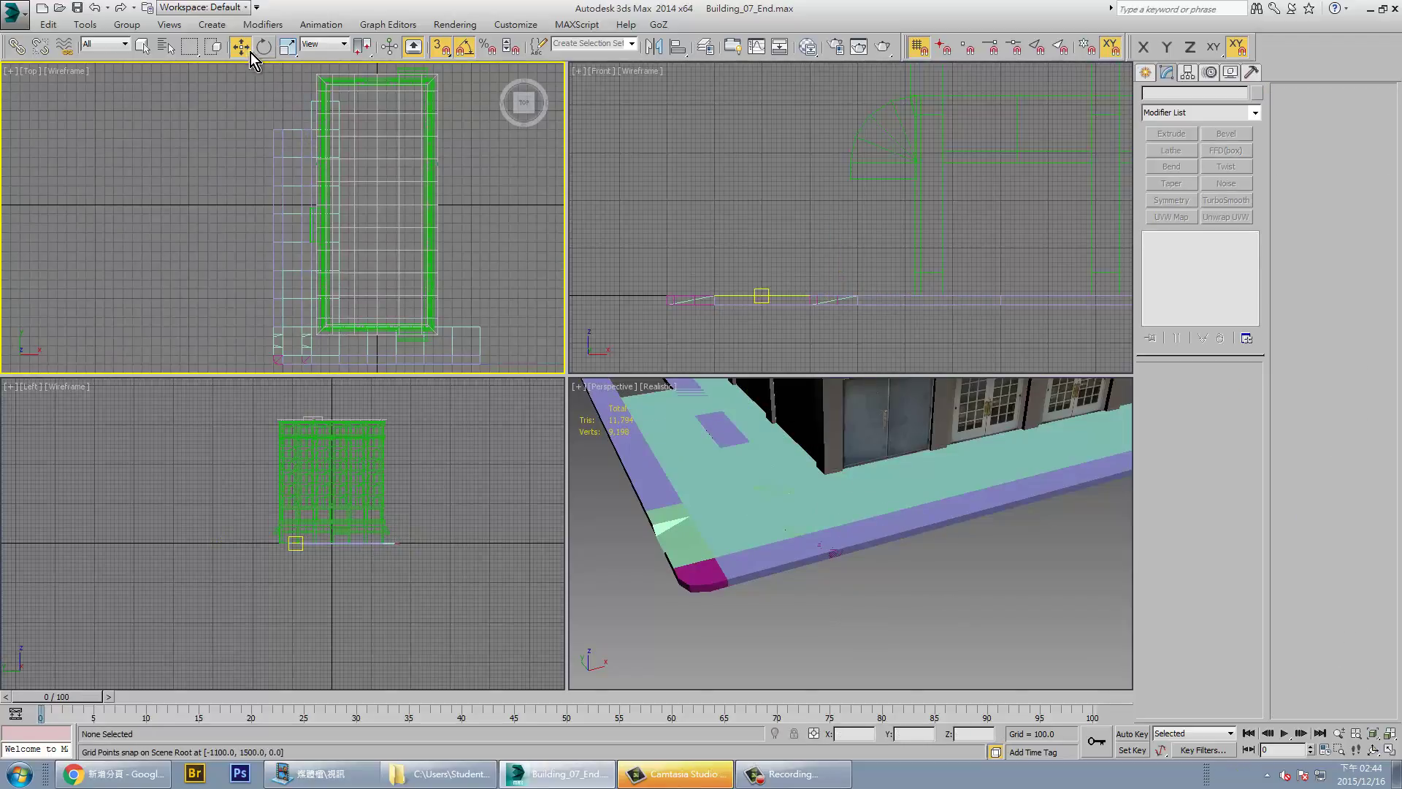
left_click(211, 48)
mouse_move(295, 117)
left_mouse_down()
mouse_move(326, 413)
mouse_move(320, 400)
left_mouse_up()
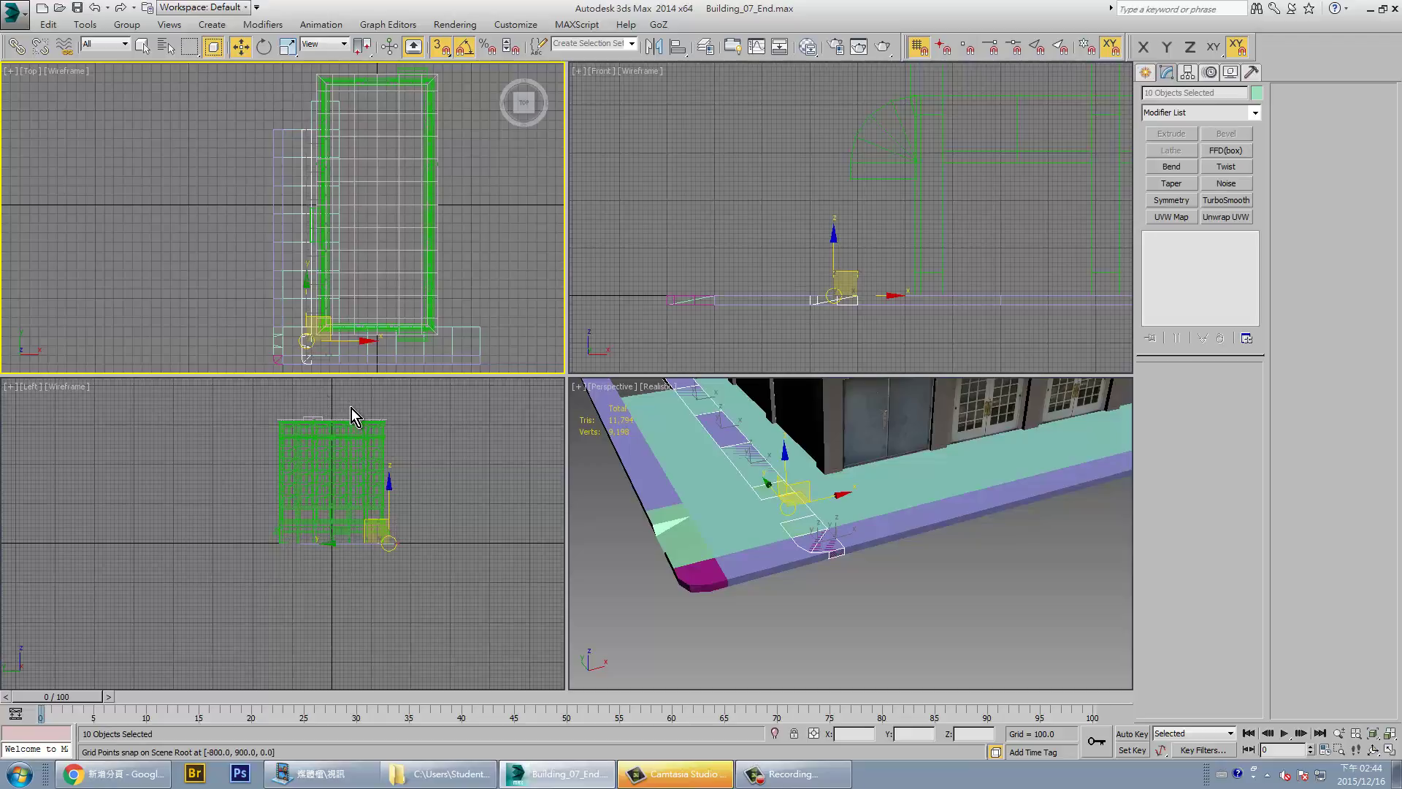
key("Delete")
middle_click_drag(1005, 569, 963, 614)
scroll(963, 615, "down", 5)
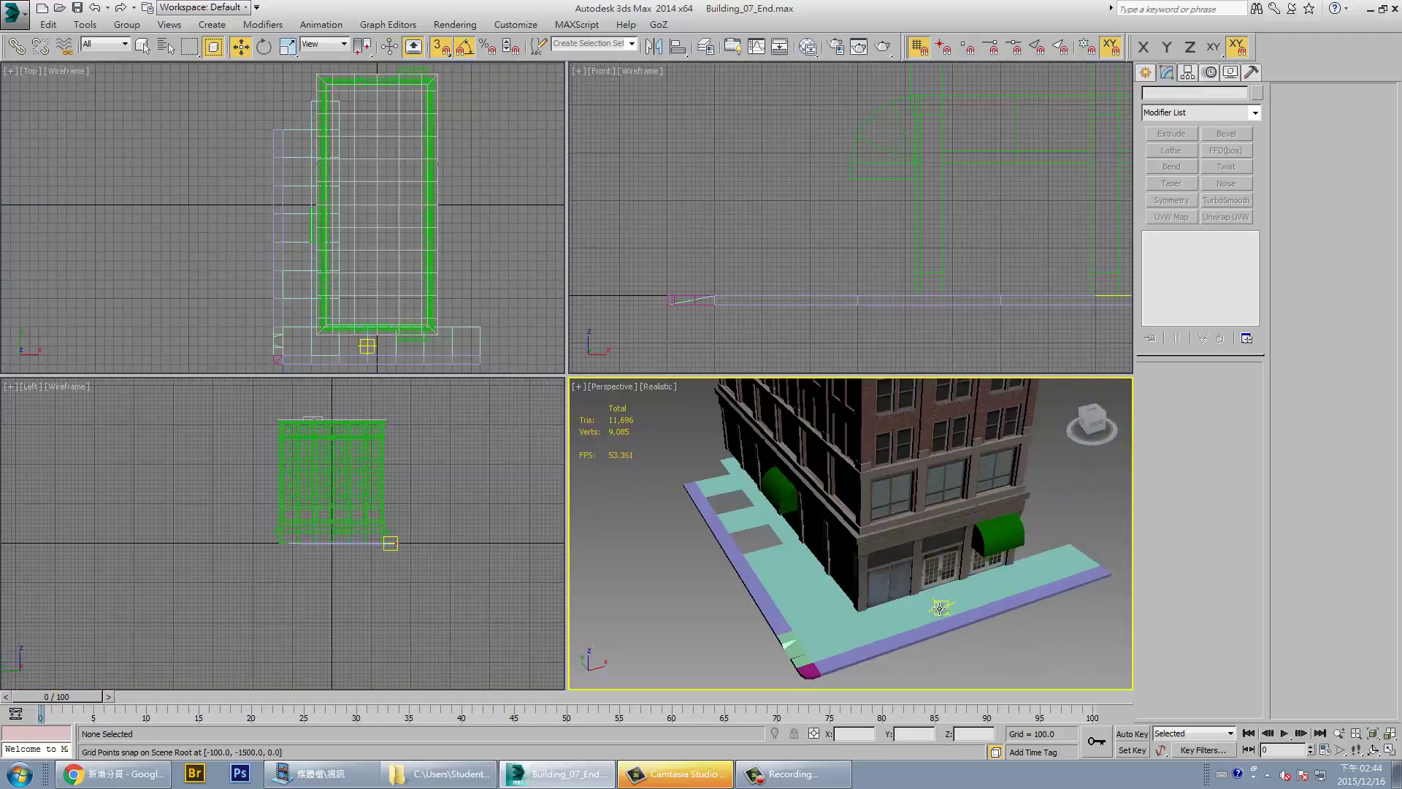
left_click(939, 610)
key("Delete")
mouse_move(913, 619)
middle_mouse_down("alt")
mouse_move(902, 632)
mouse_move(891, 598)
mouse_move(847, 584)
middle_mouse_up("alt")
Clone two tiles as instances into the gaps along the sidewalk
left_click(885, 575)
scroll(847, 584, "up", 3)
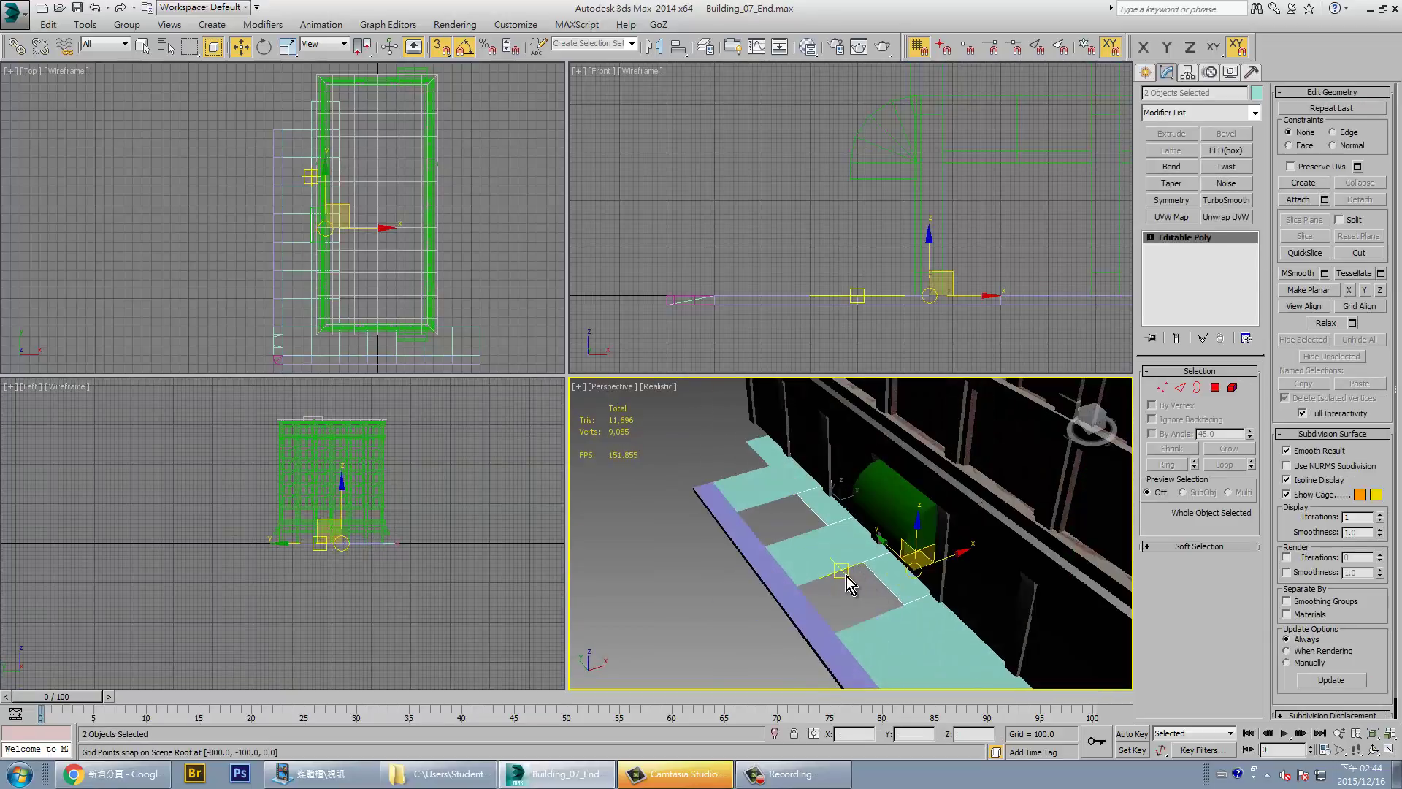
scroll(848, 584, "up", 3)
left_click_drag(957, 597, 813, 657)
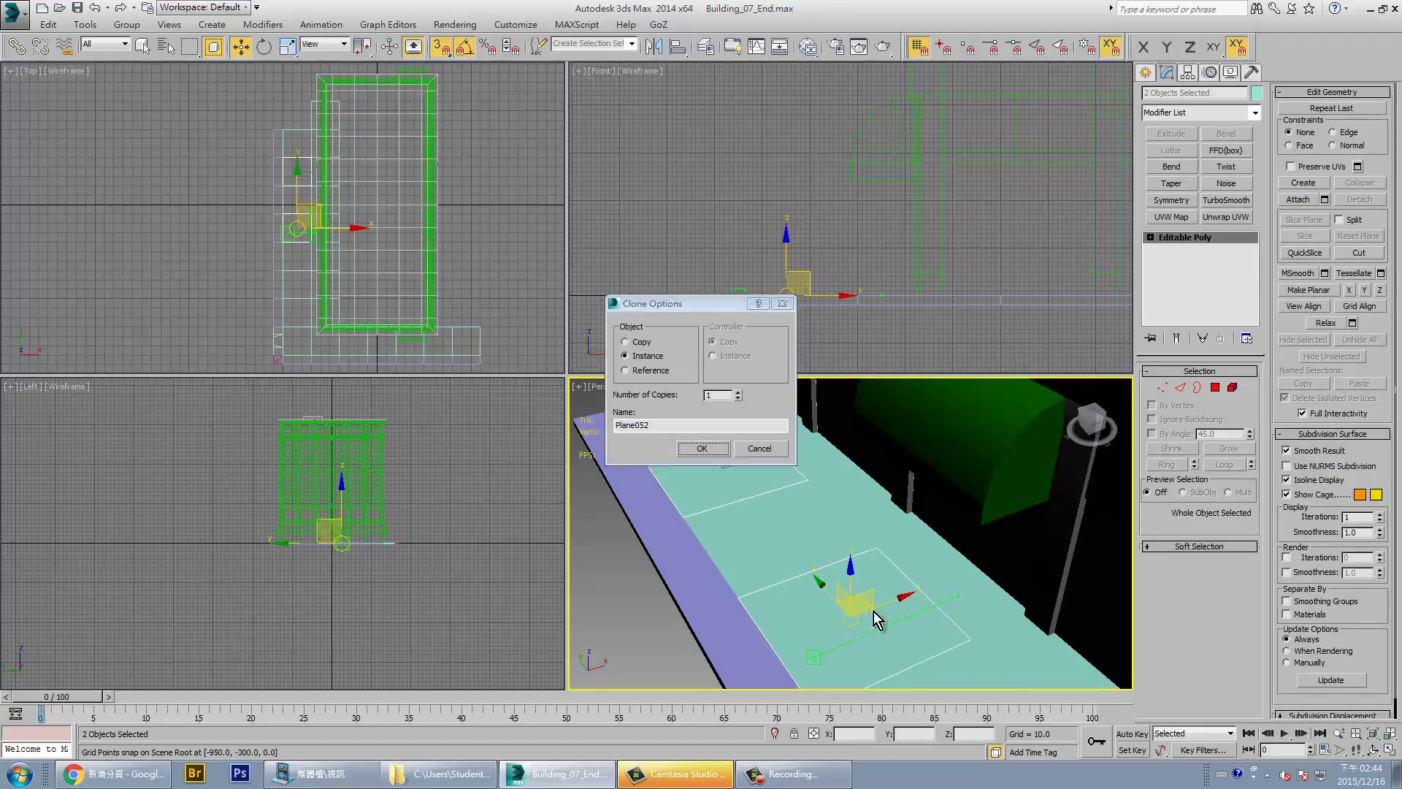
left_click(702, 449)
scroll(824, 572, "down", 10)
middle_click_drag(840, 555, 824, 573, "alt")
Maximize the Perspective viewport with Alt+W and orbit around the building facade
left_click(803, 535)
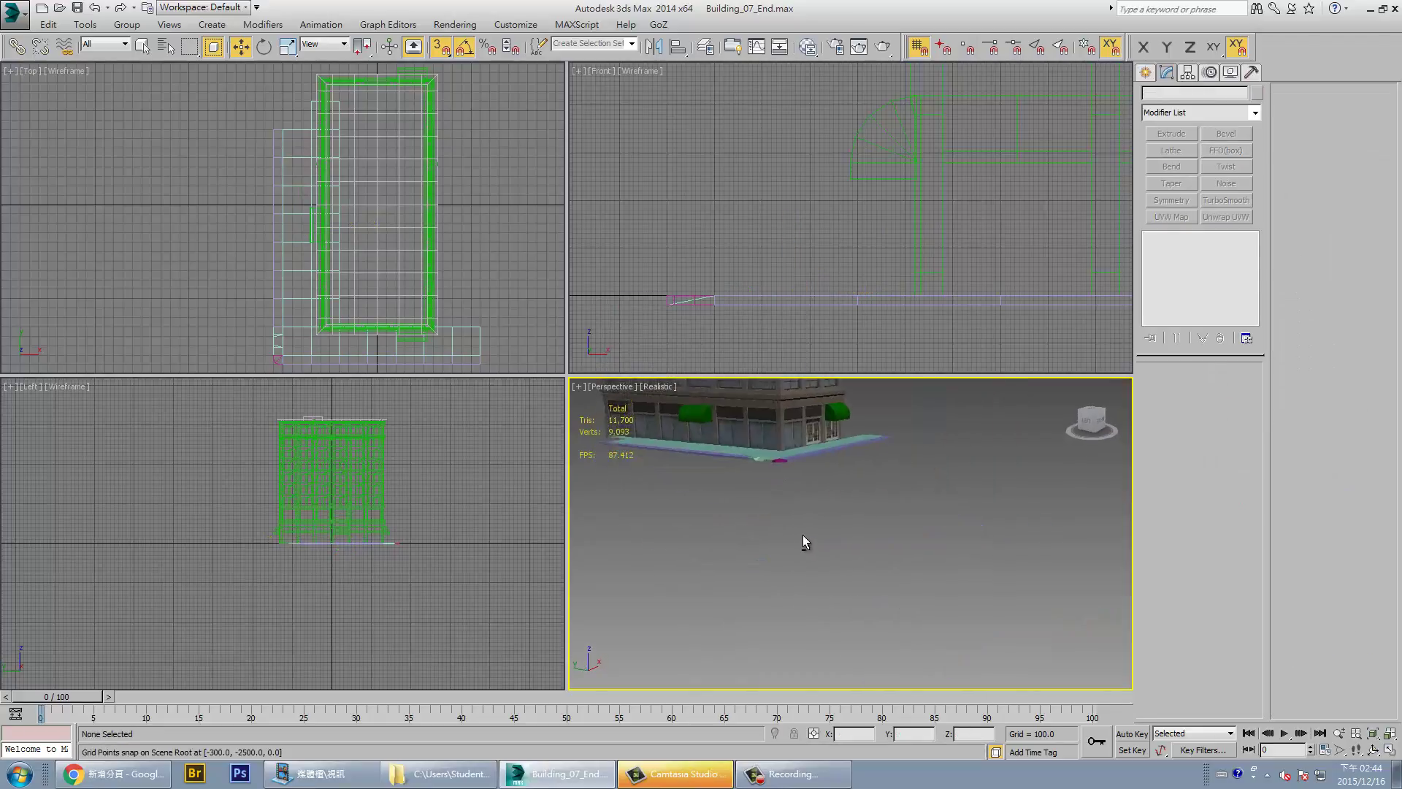
scroll(747, 507, "up", 2)
scroll(867, 582, "up", 3)
scroll(867, 582, "up", 3)
key("alt+w")
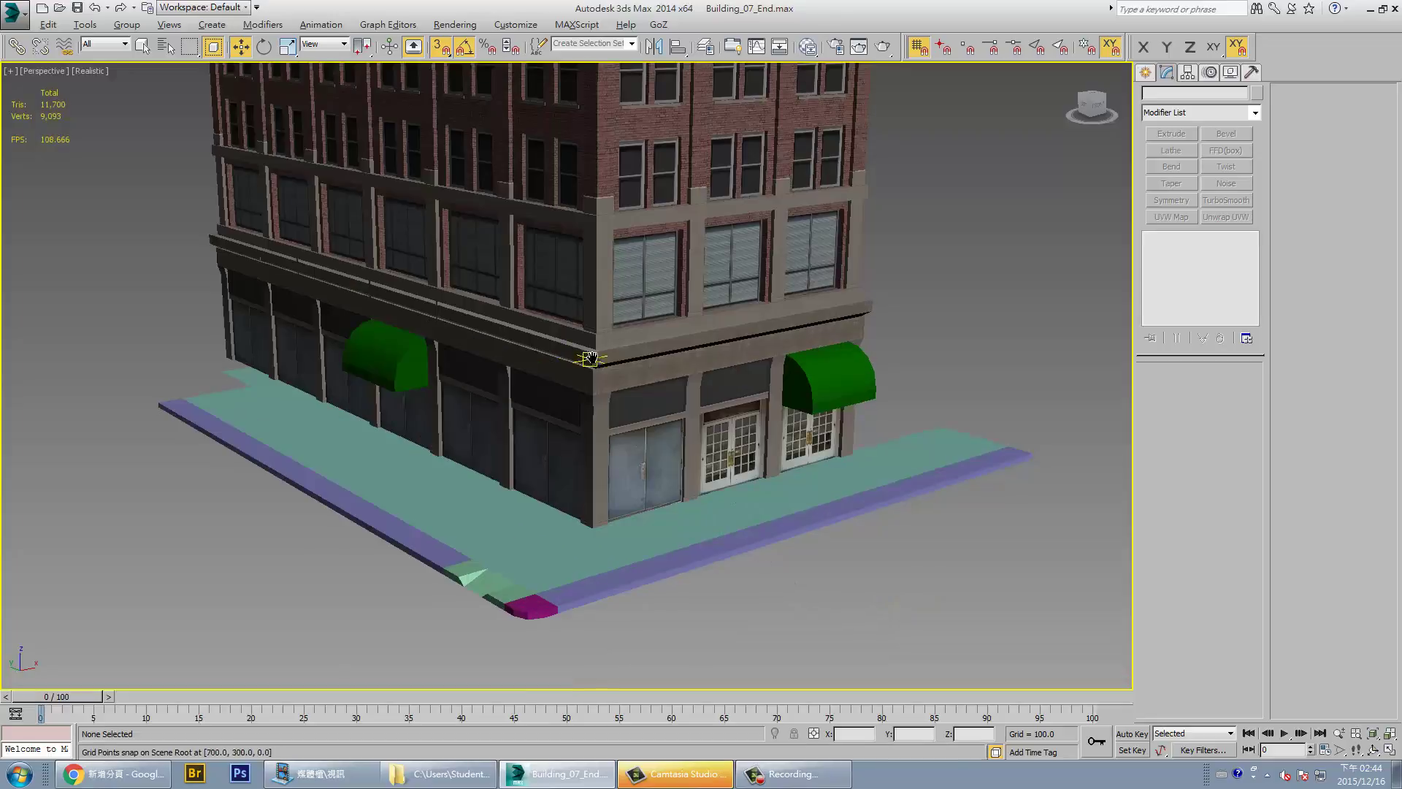
mouse_move(590, 358)
middle_mouse_down("alt")
mouse_move(659, 384)
mouse_move(653, 417)
middle_mouse_up("alt")
scroll(653, 417, "up", 3)
scroll(629, 158, "up", 3)
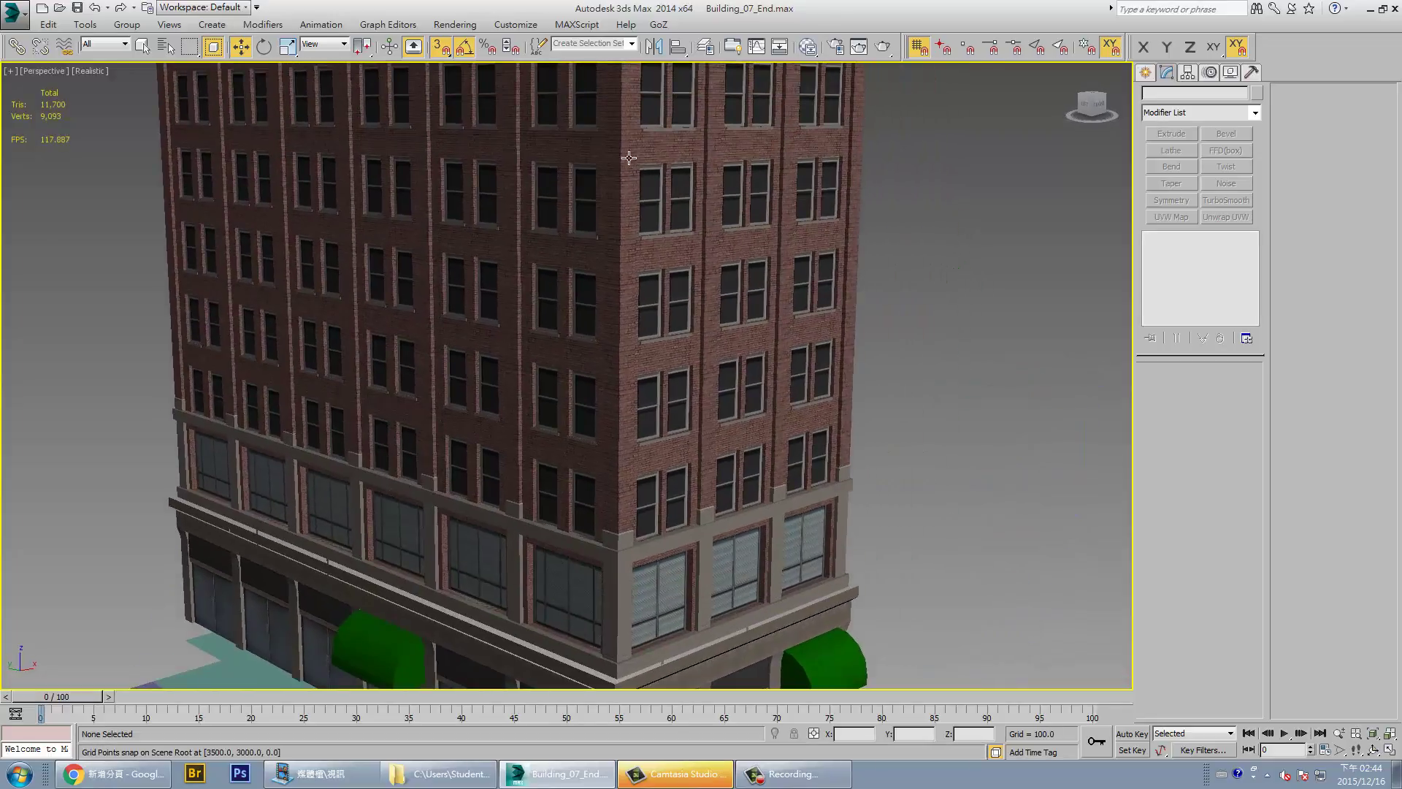
Look over the upper floors, then select a sidewalk tile near the corner
mouse_move(629, 158)
middle_mouse_down()
mouse_move(651, 299)
mouse_move(666, 307)
mouse_move(778, 249)
middle_mouse_up()
scroll(643, 343, "down", 4)
scroll(667, 307, "up", 3)
scroll(712, 306, "up", 2)
scroll(712, 307, "down", 3)
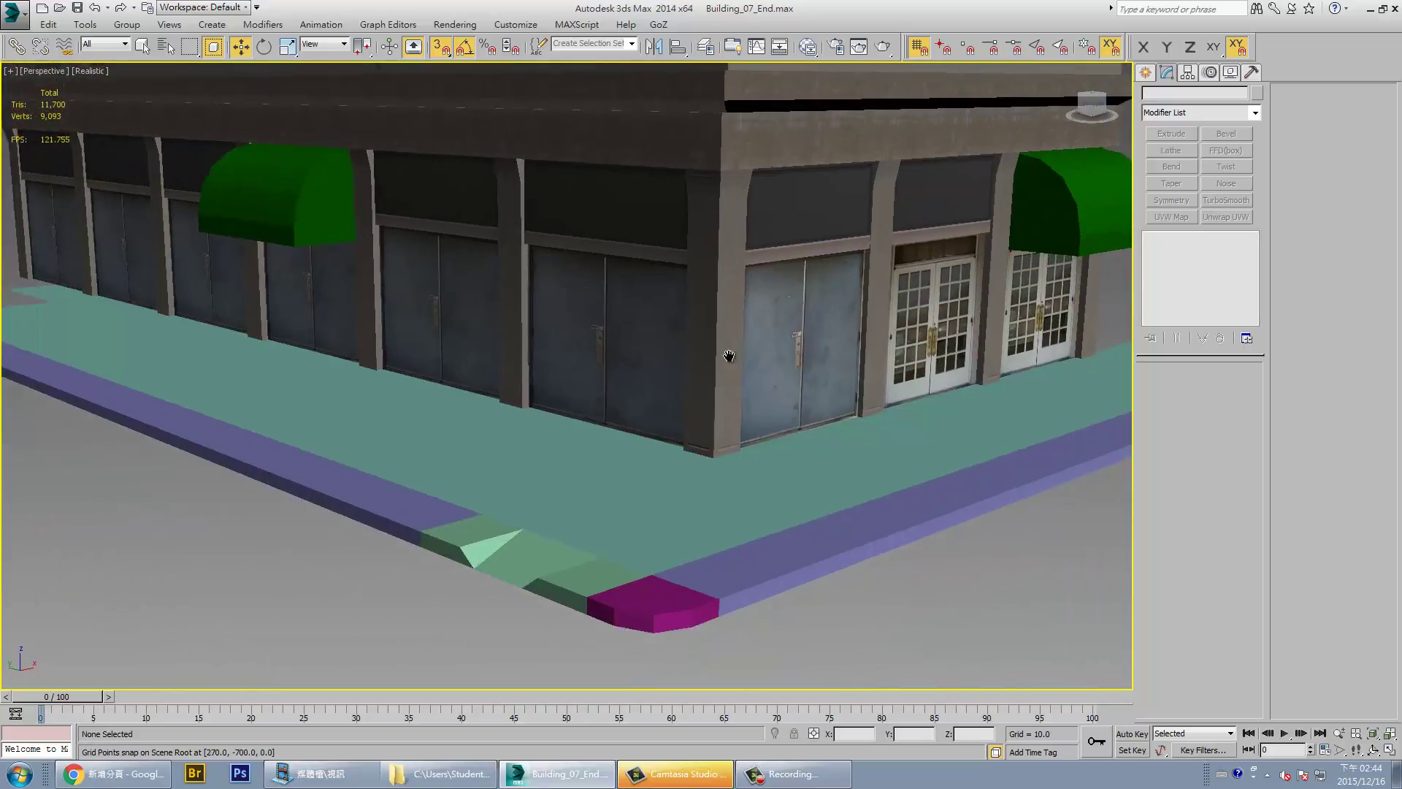
left_click(780, 491)
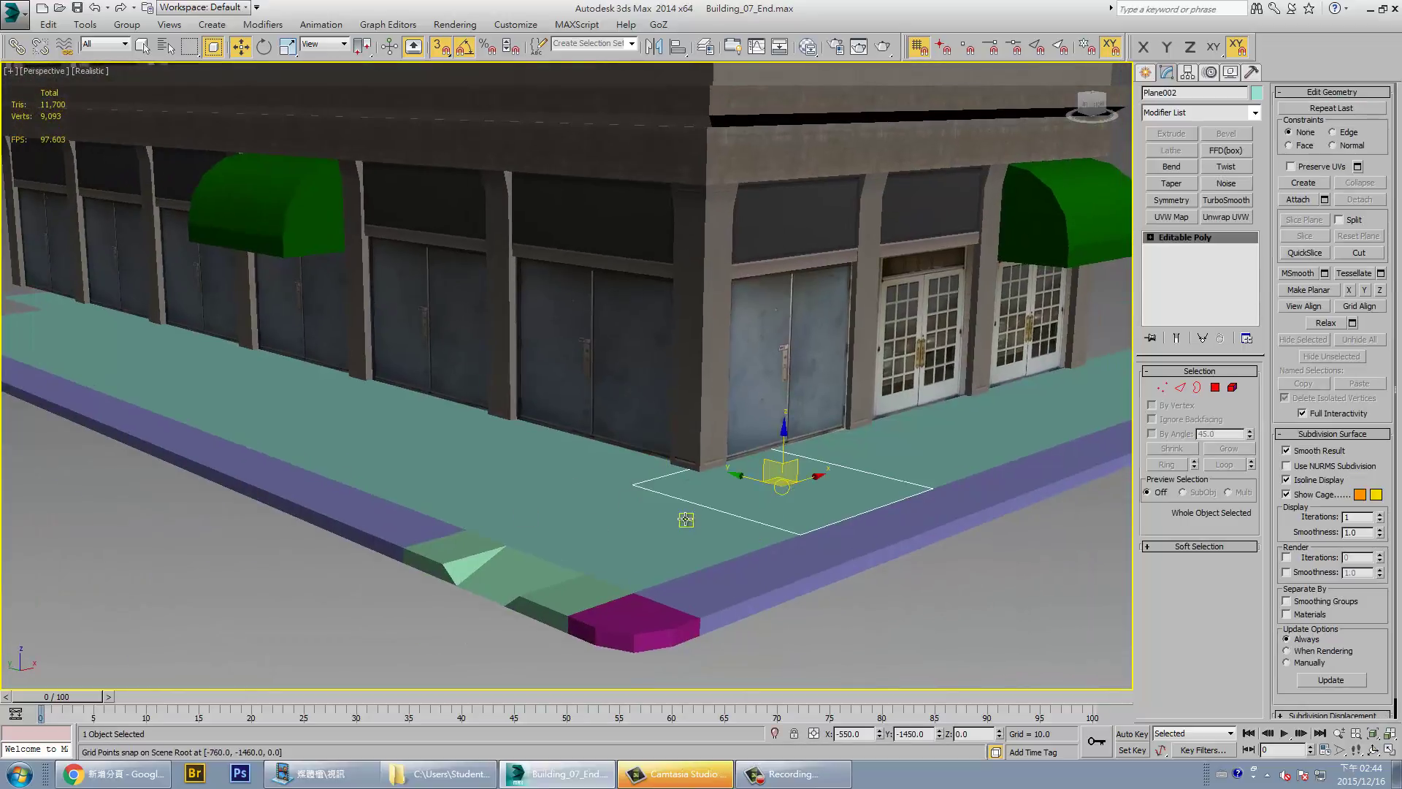
Select the neighbouring tile and corner curb piece, and turn on Edged Faces (F4)
left_click(686, 519)
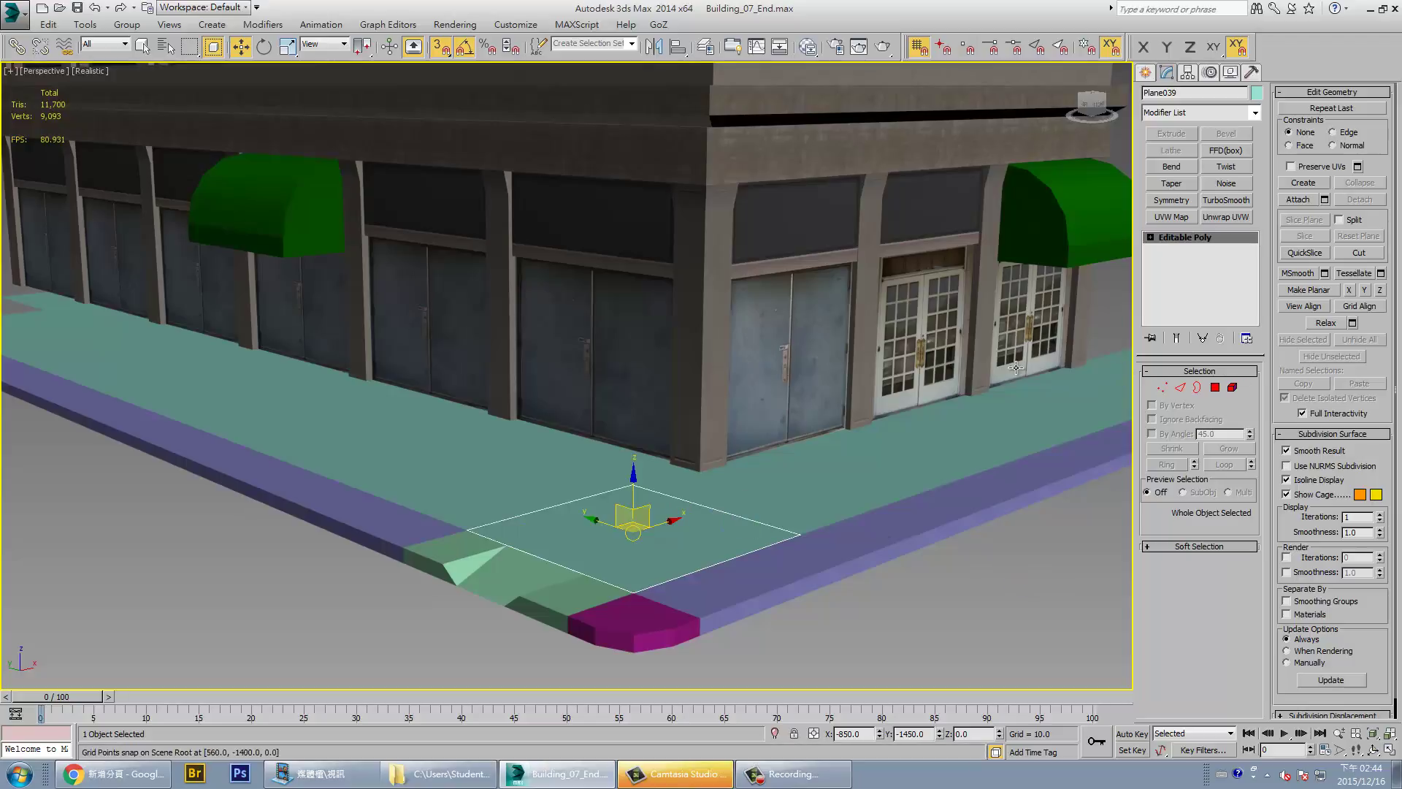
scroll(807, 504, "down", 5)
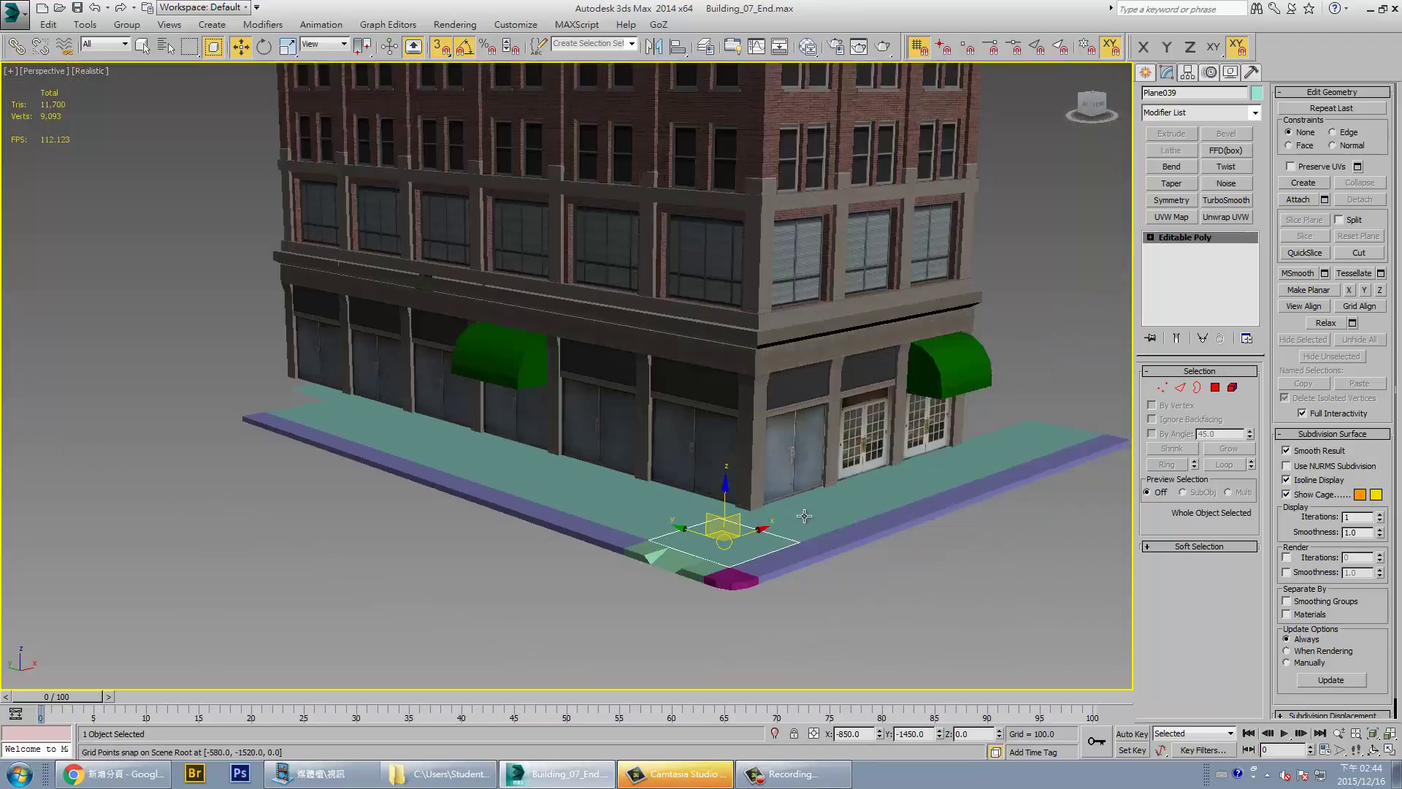
scroll(807, 488, "up", 2)
scroll(807, 488, "up", 2)
scroll(807, 487, "up", 2)
scroll(818, 511, "up", 1)
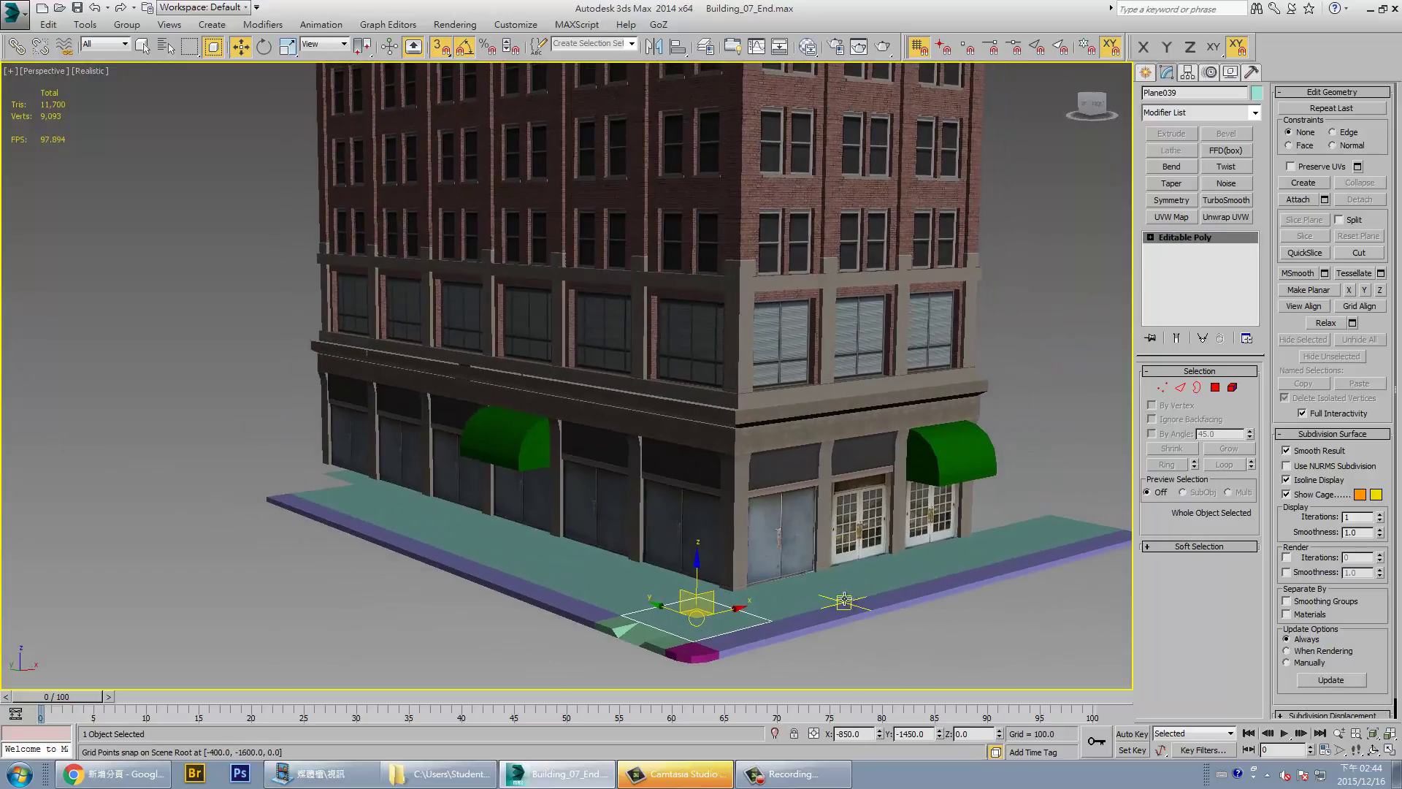
left_click(869, 624)
key("F4")
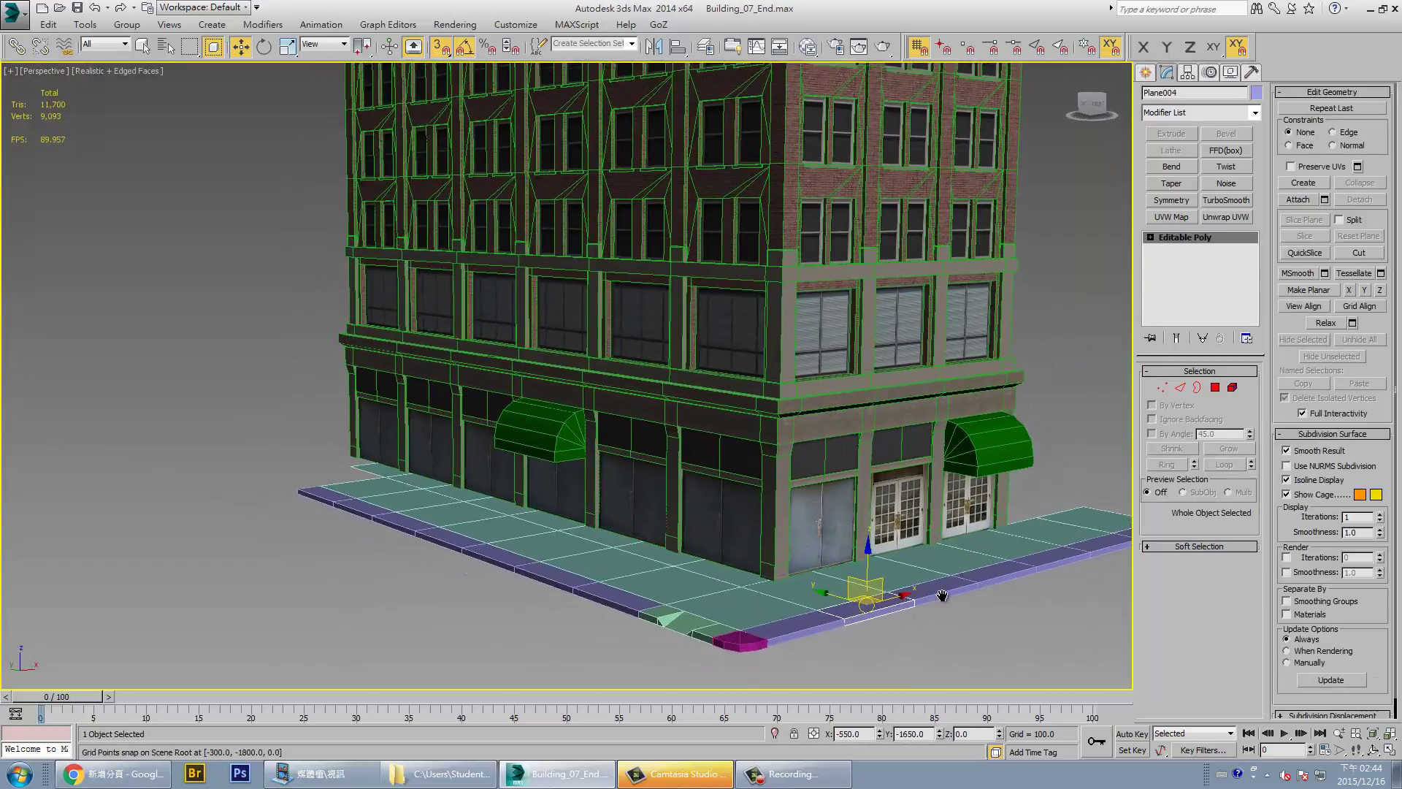
Select a sidewalk tile further along the building near the corner
scroll(878, 644, "up", 1)
mouse_move(878, 644)
middle_mouse_down()
mouse_move(874, 498)
mouse_move(884, 511)
mouse_move(474, 502)
middle_mouse_up()
scroll(884, 525, "up", 2)
scroll(884, 540, "up", 2)
scroll(898, 555, "down", 3)
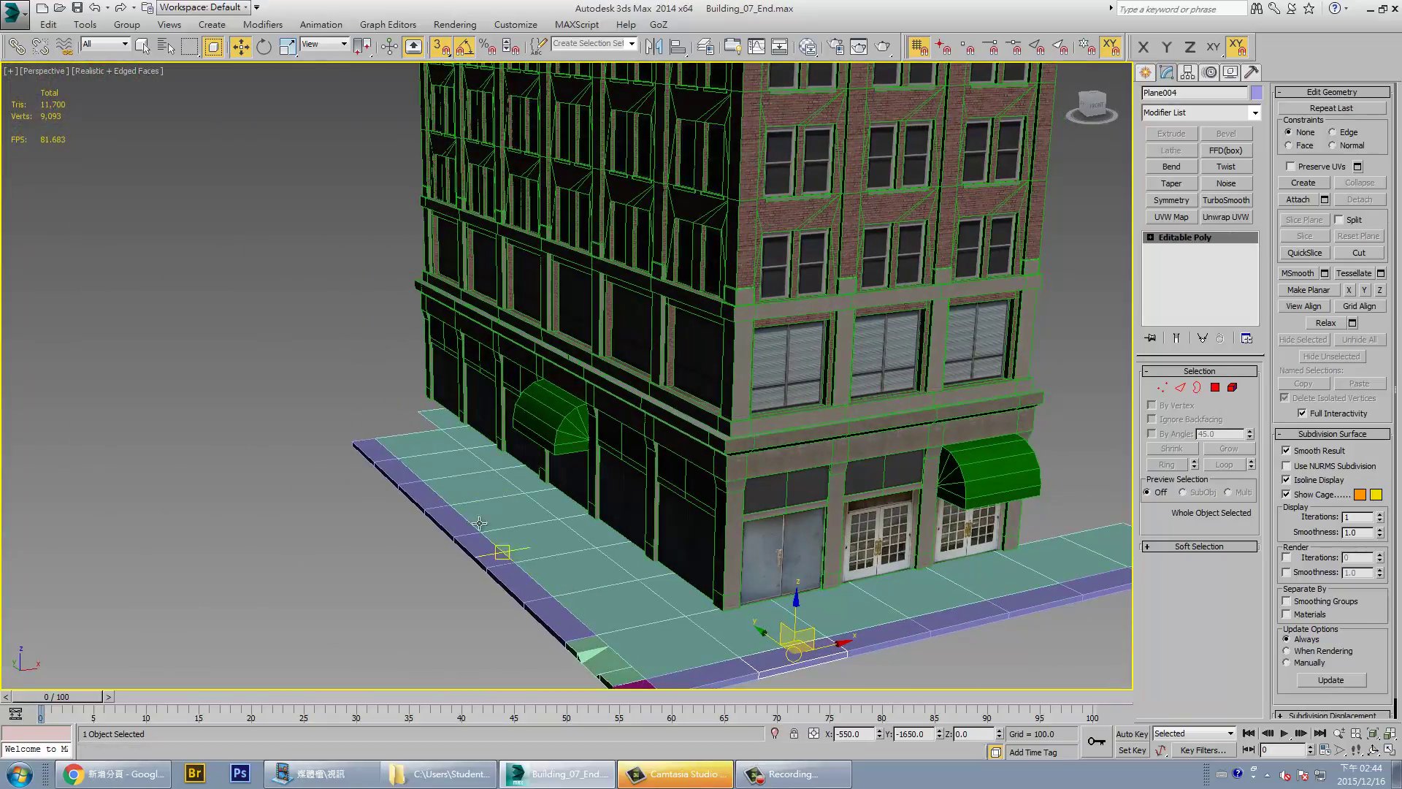
left_click(404, 461)
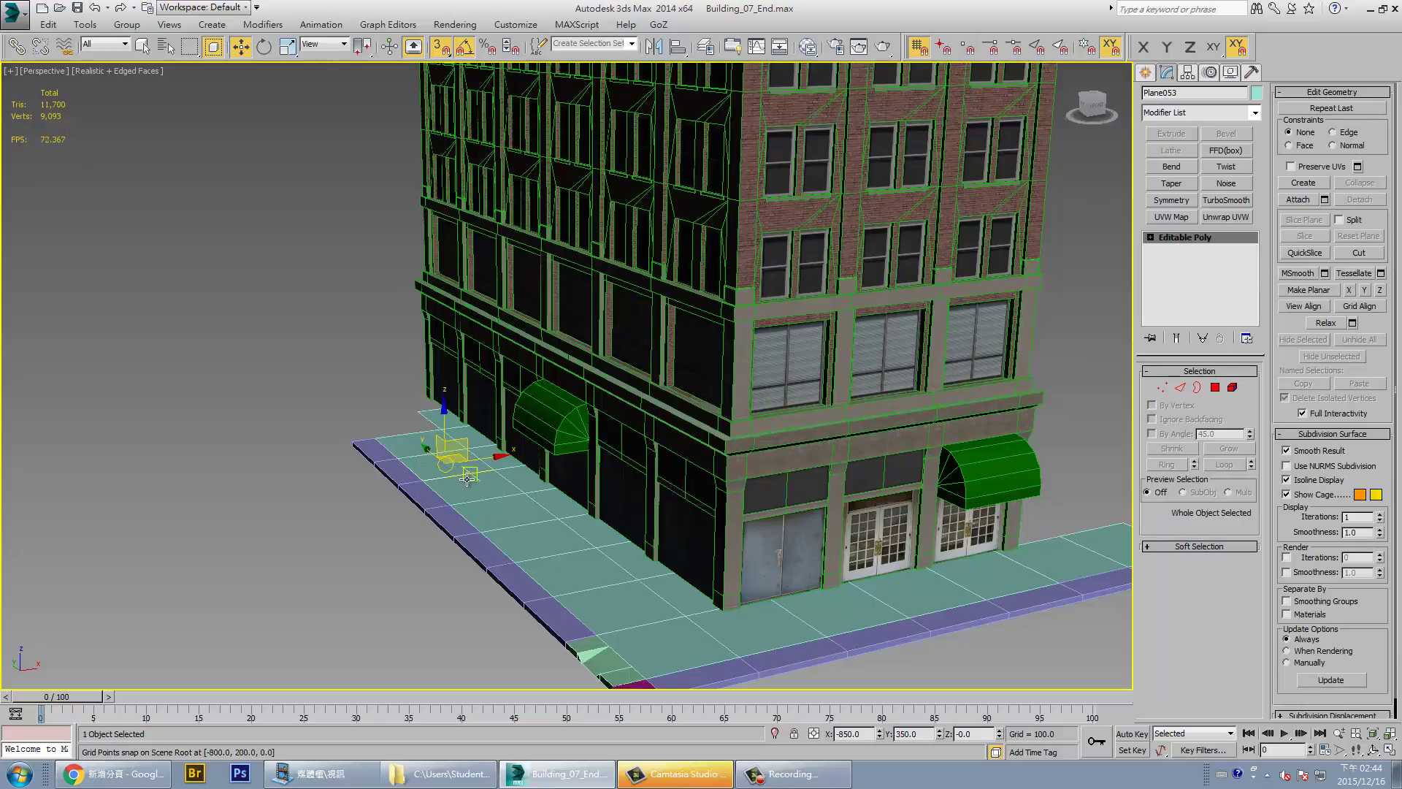
scroll(468, 478, "up", 3)
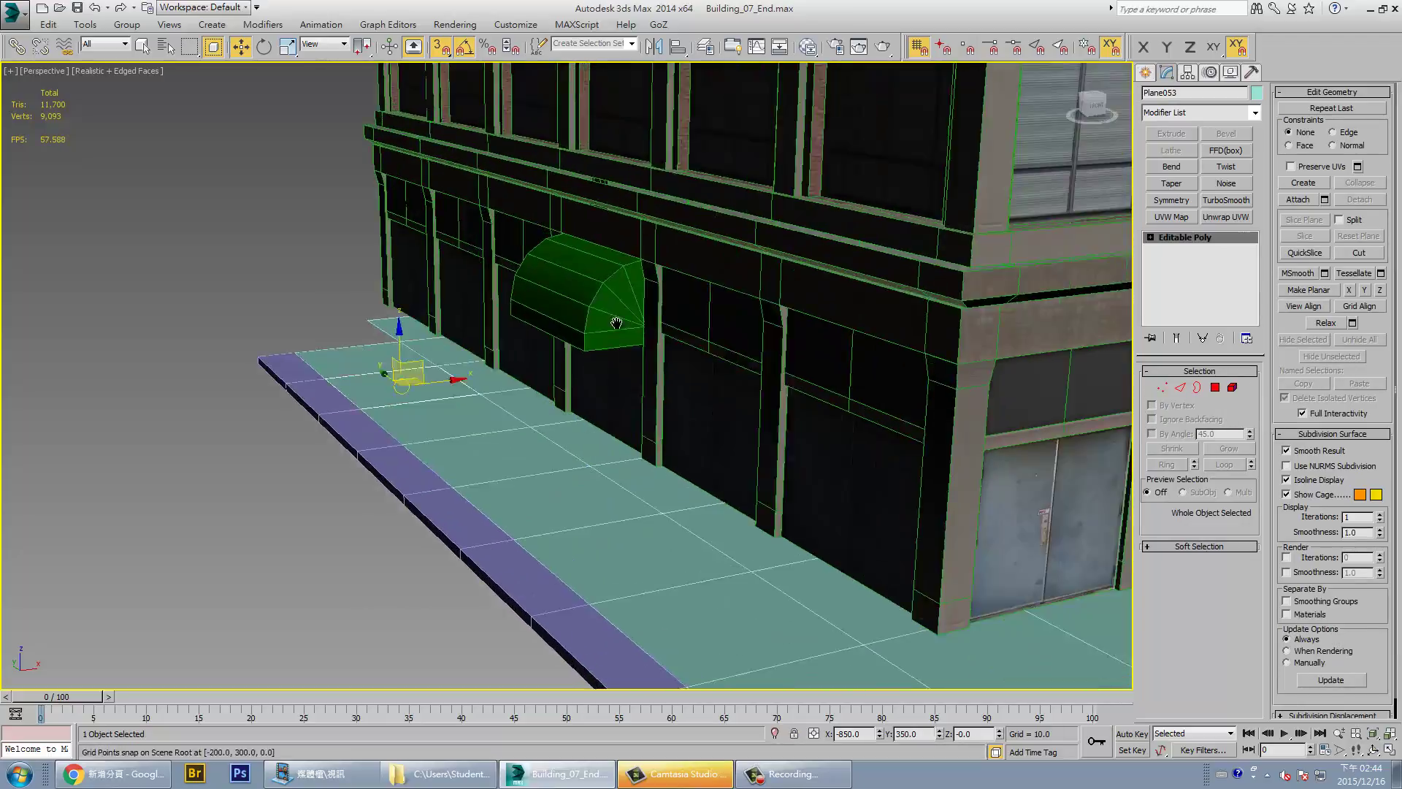
middle_click_drag(616, 317, 626, 385)
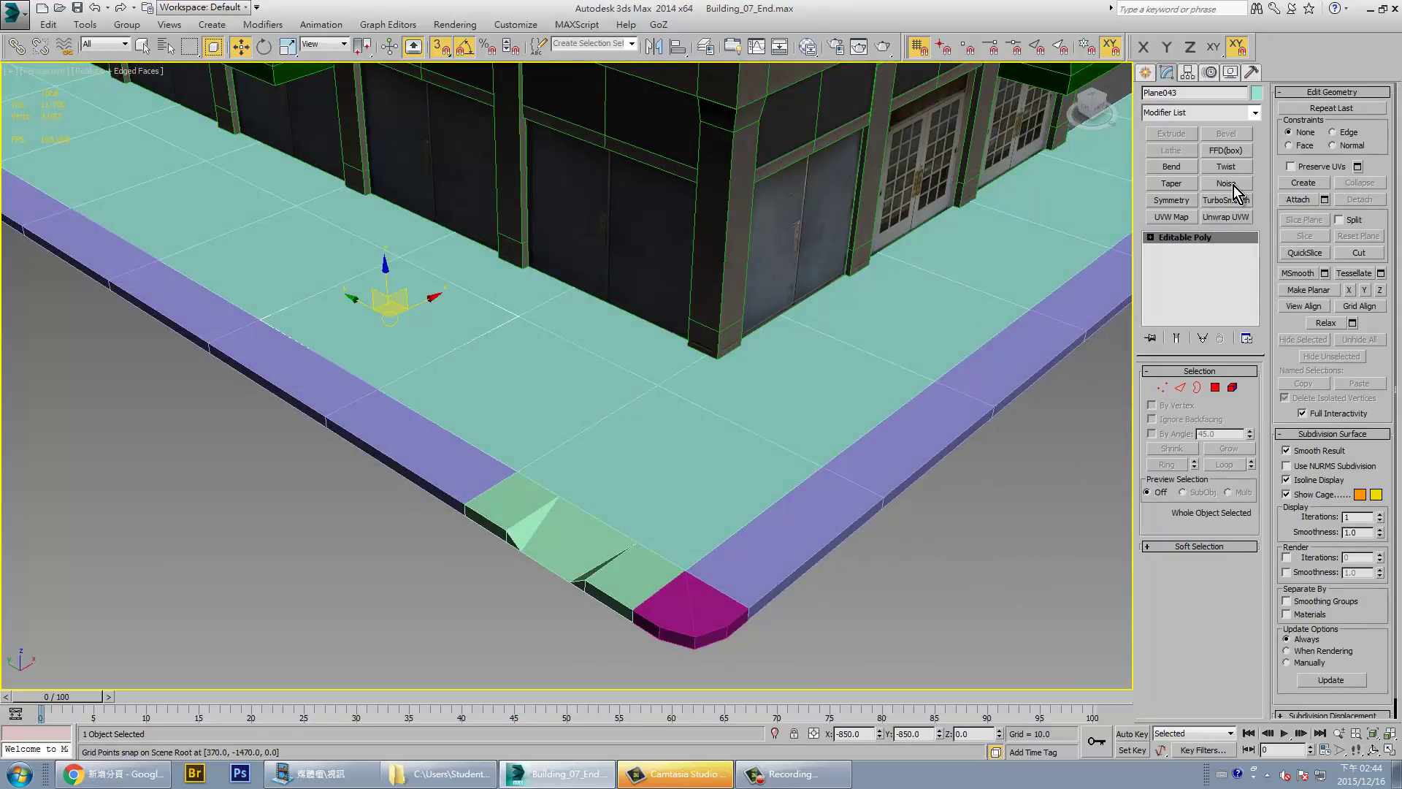
Make the sidewalk tile unique and inset a smaller square into its top face
left_click(1205, 339)
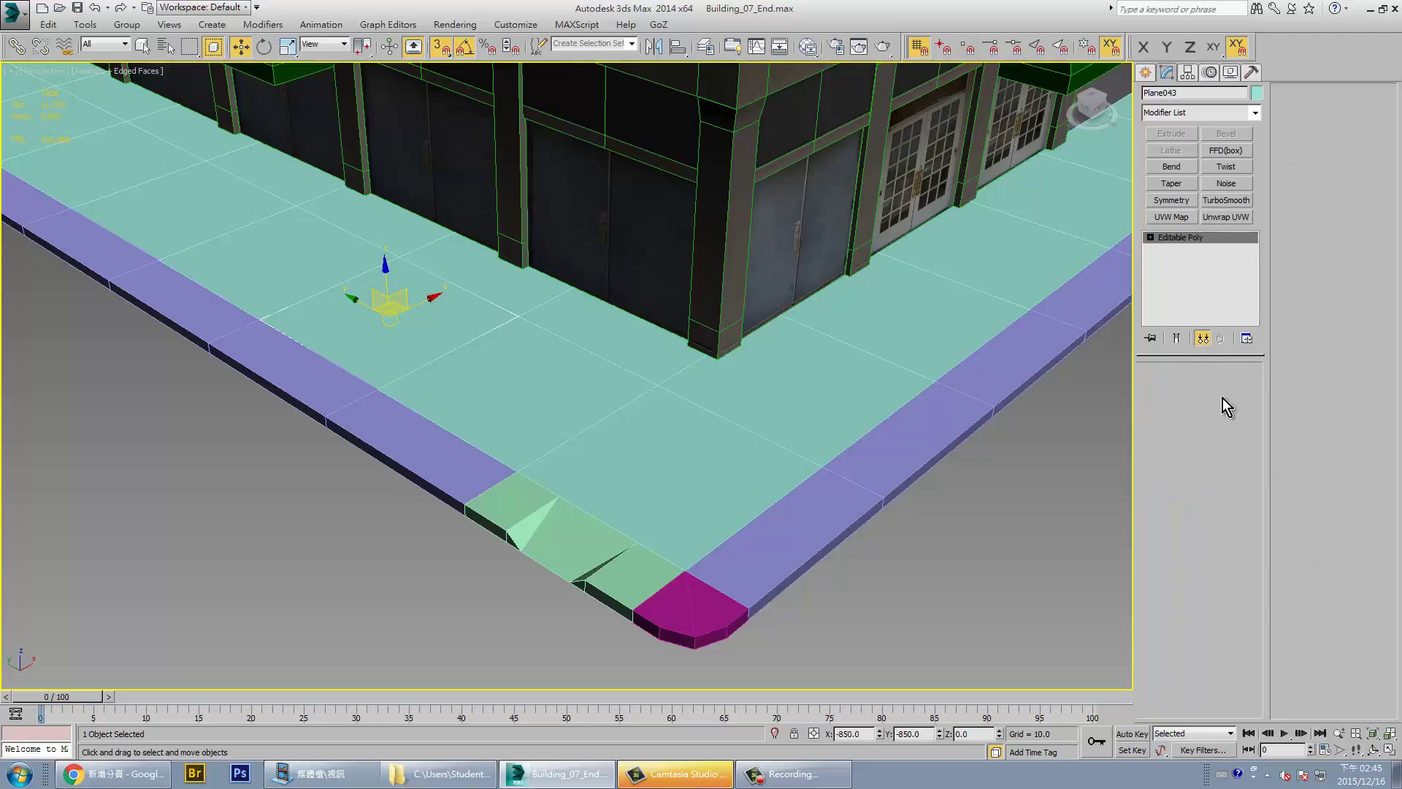
key("4")
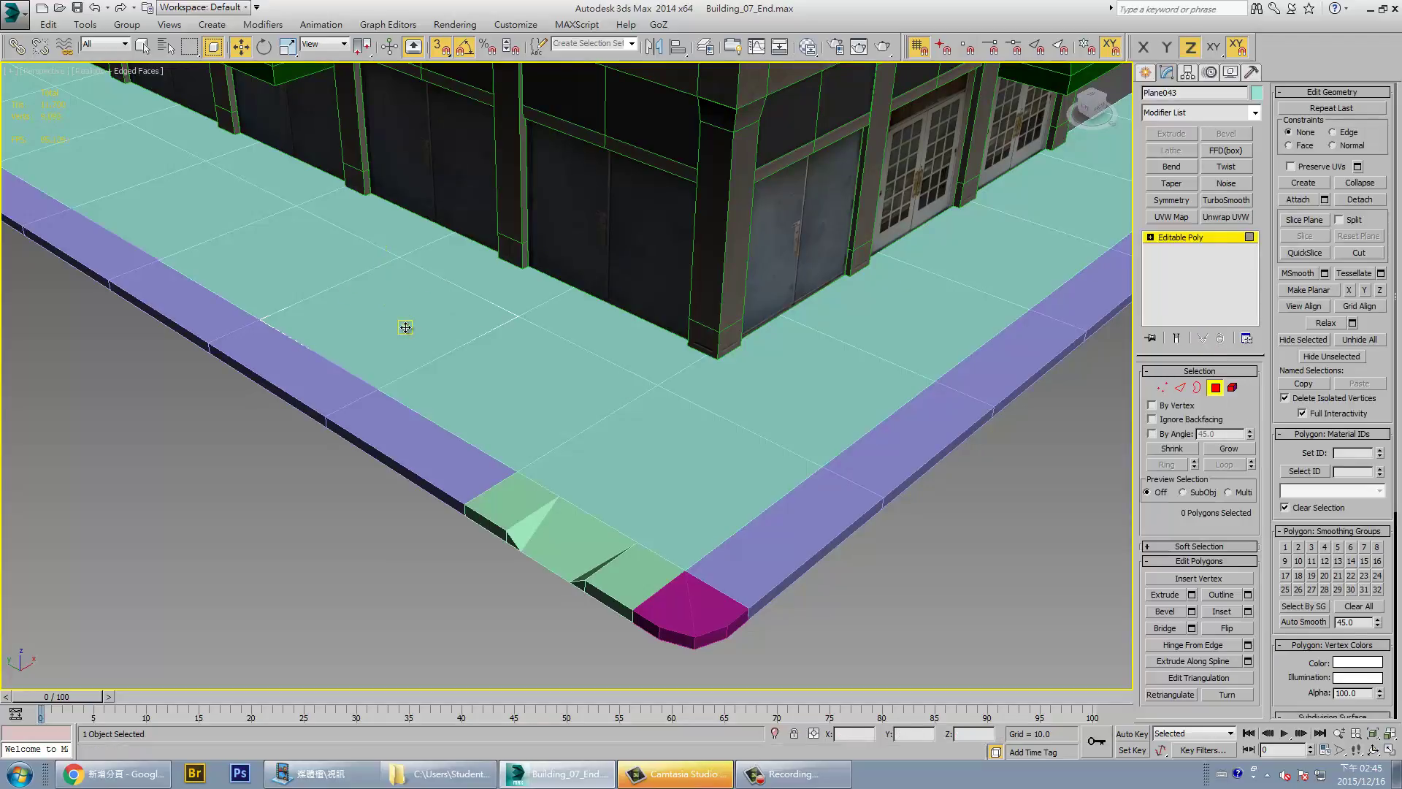
left_click(406, 322)
left_click(1230, 612)
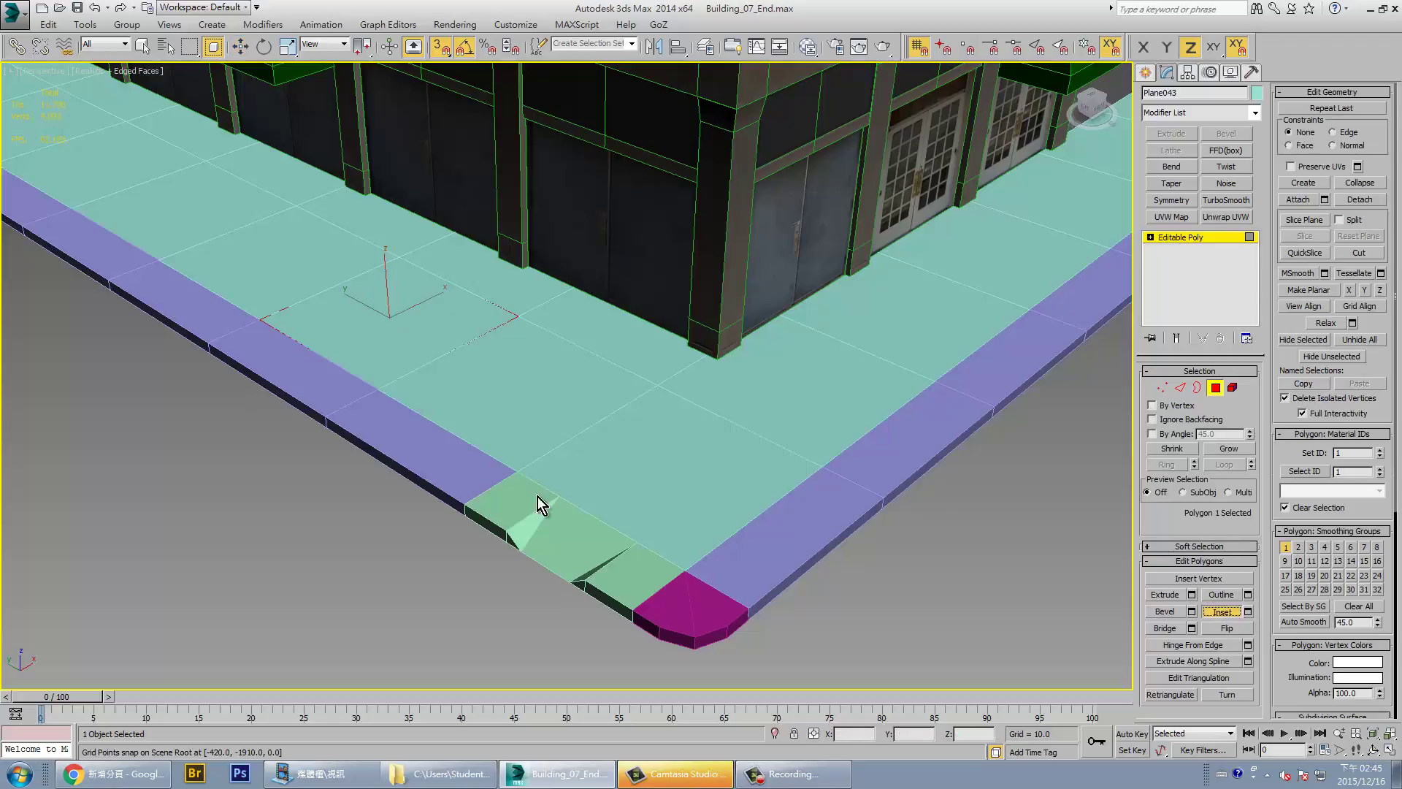
left_click_drag(379, 318, 547, 729)
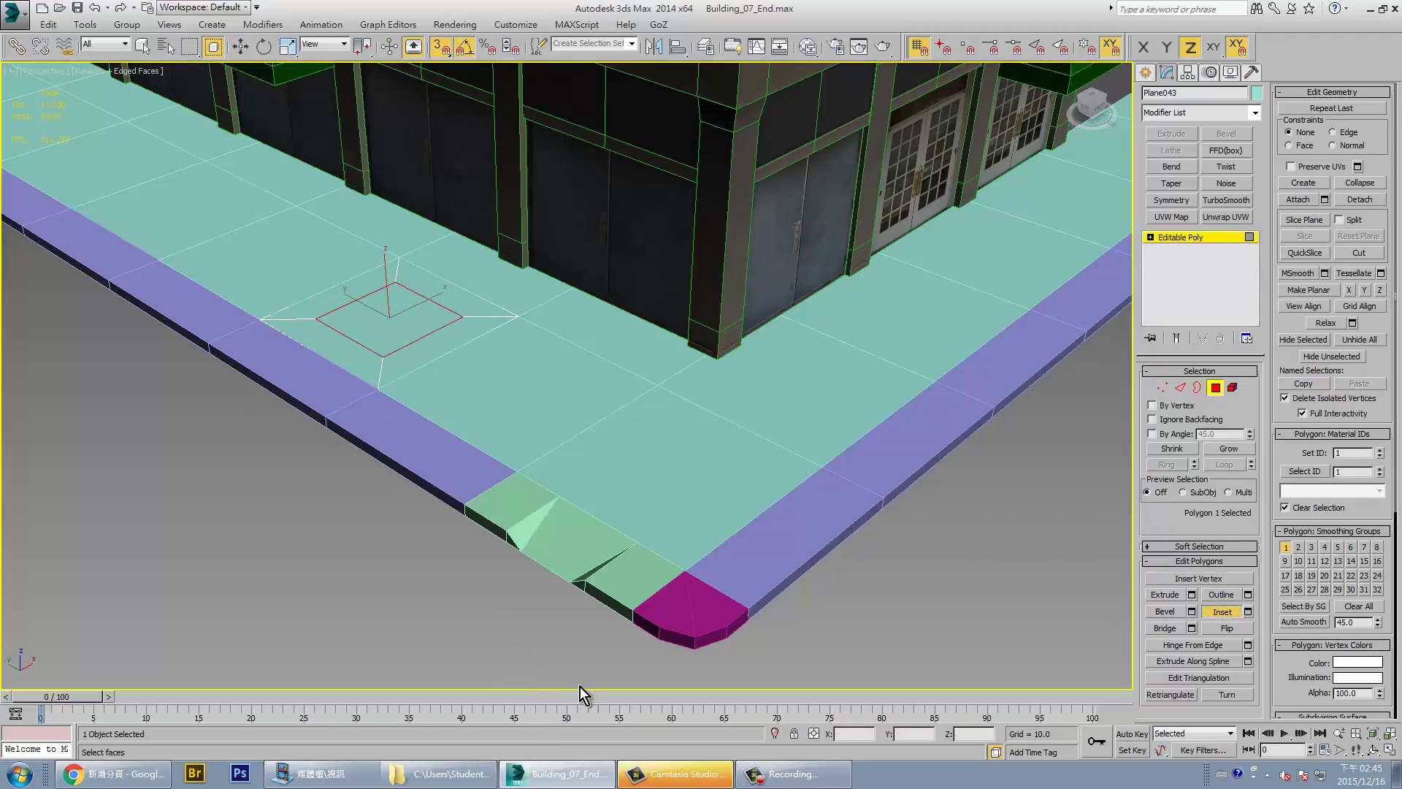
right_click(869, 522)
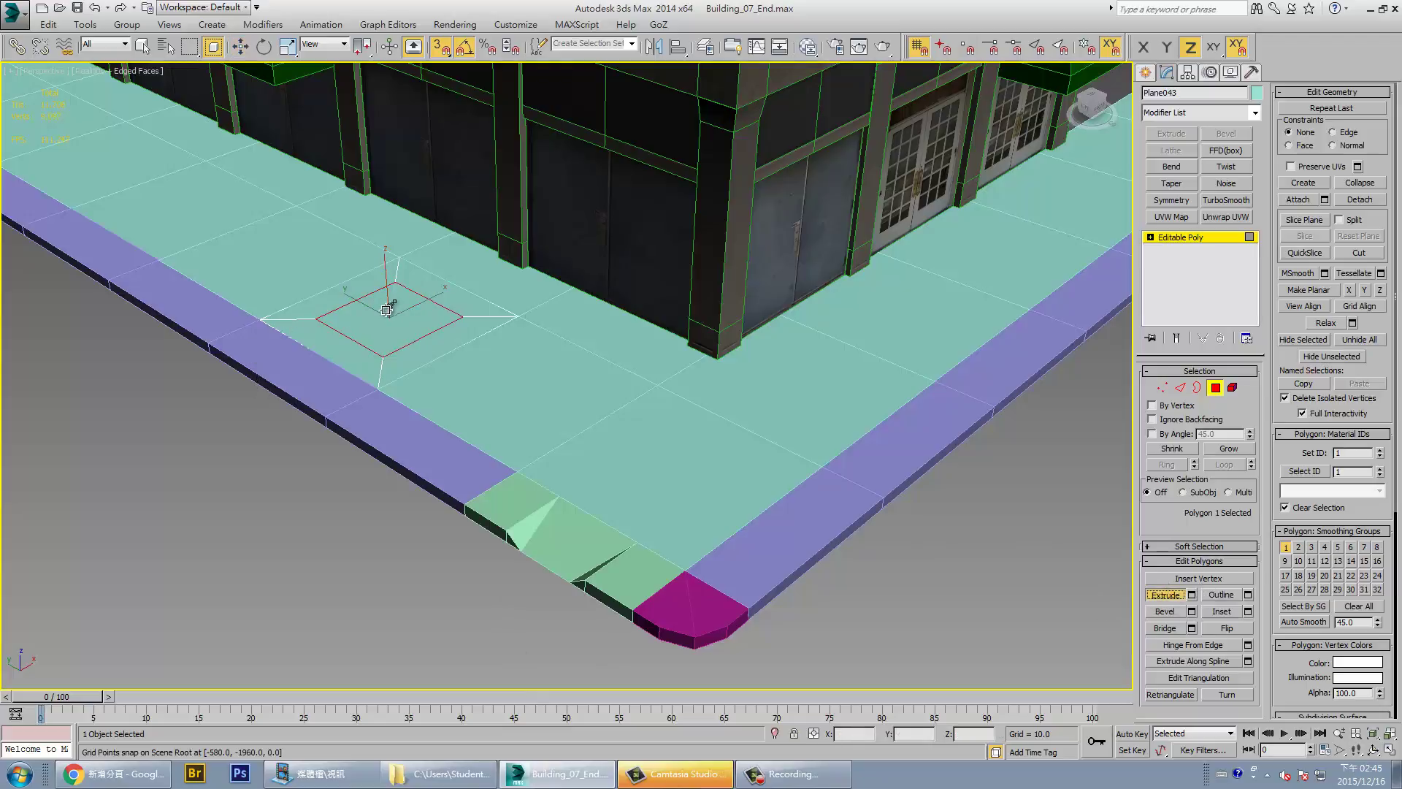
Extrude the inset square downward into a recess and select its floor
left_click(1155, 593)
left_click_drag(396, 322, 407, 491)
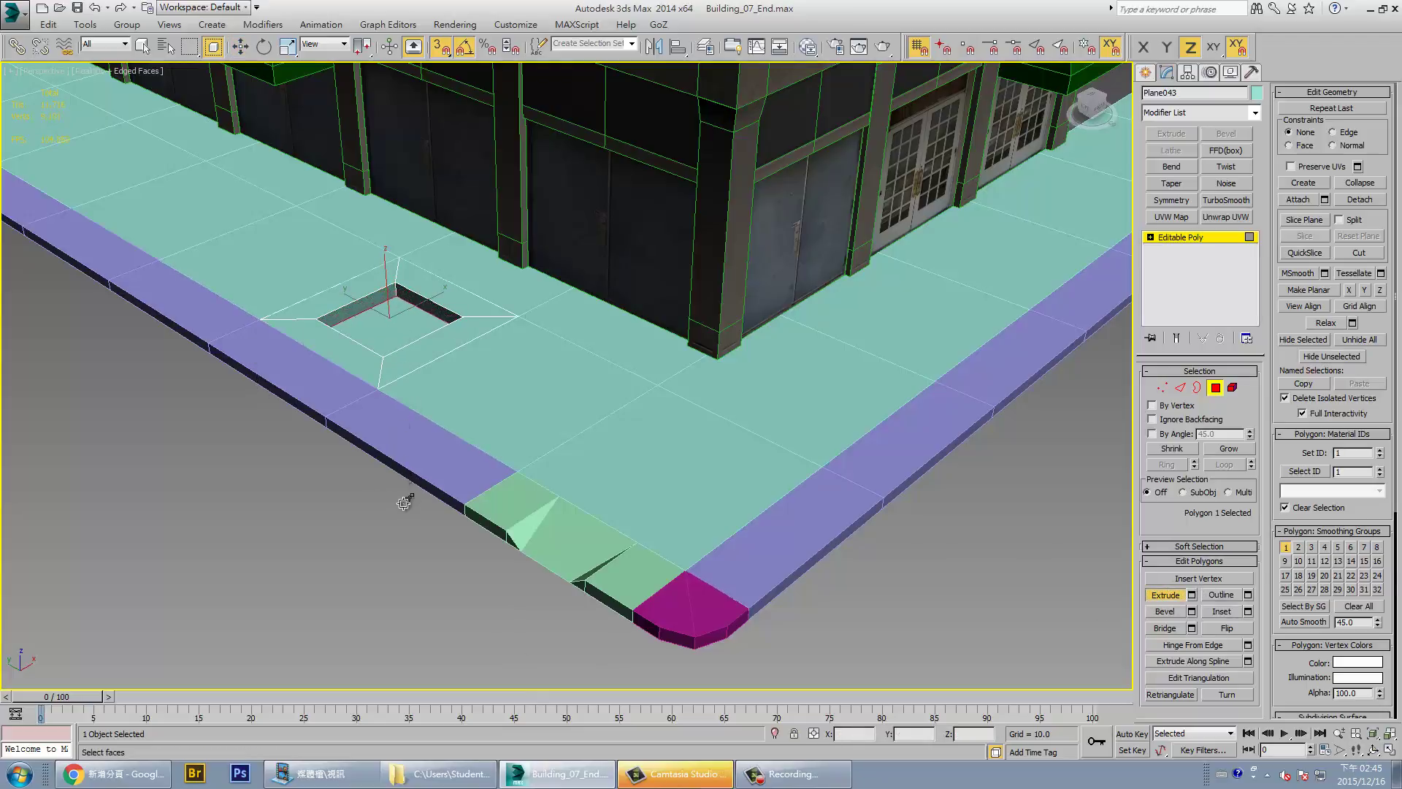
left_click(409, 339)
left_click(417, 339)
Delete the recess floor to preview an open hole, then undo to restore it
key("Delete")
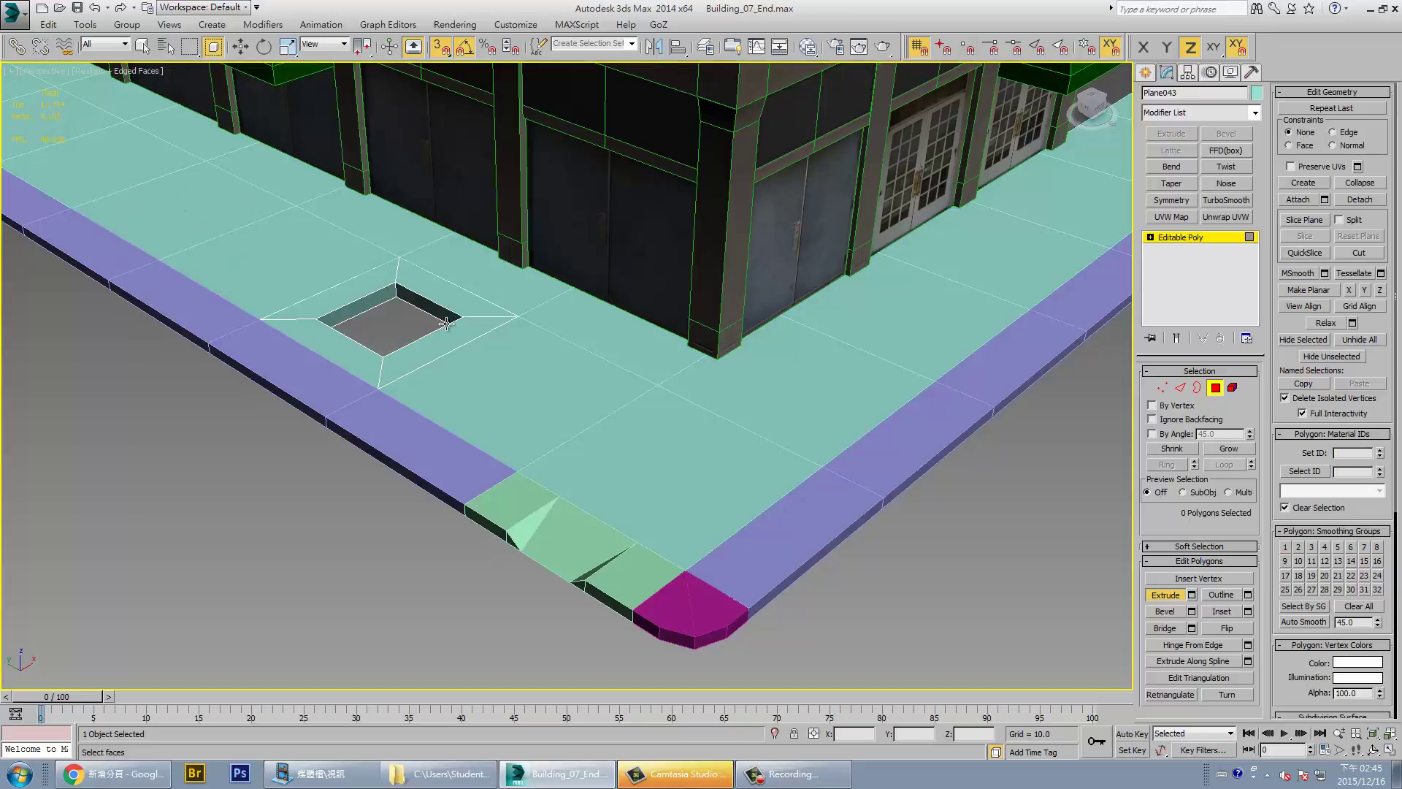
scroll(446, 323, "up", 5)
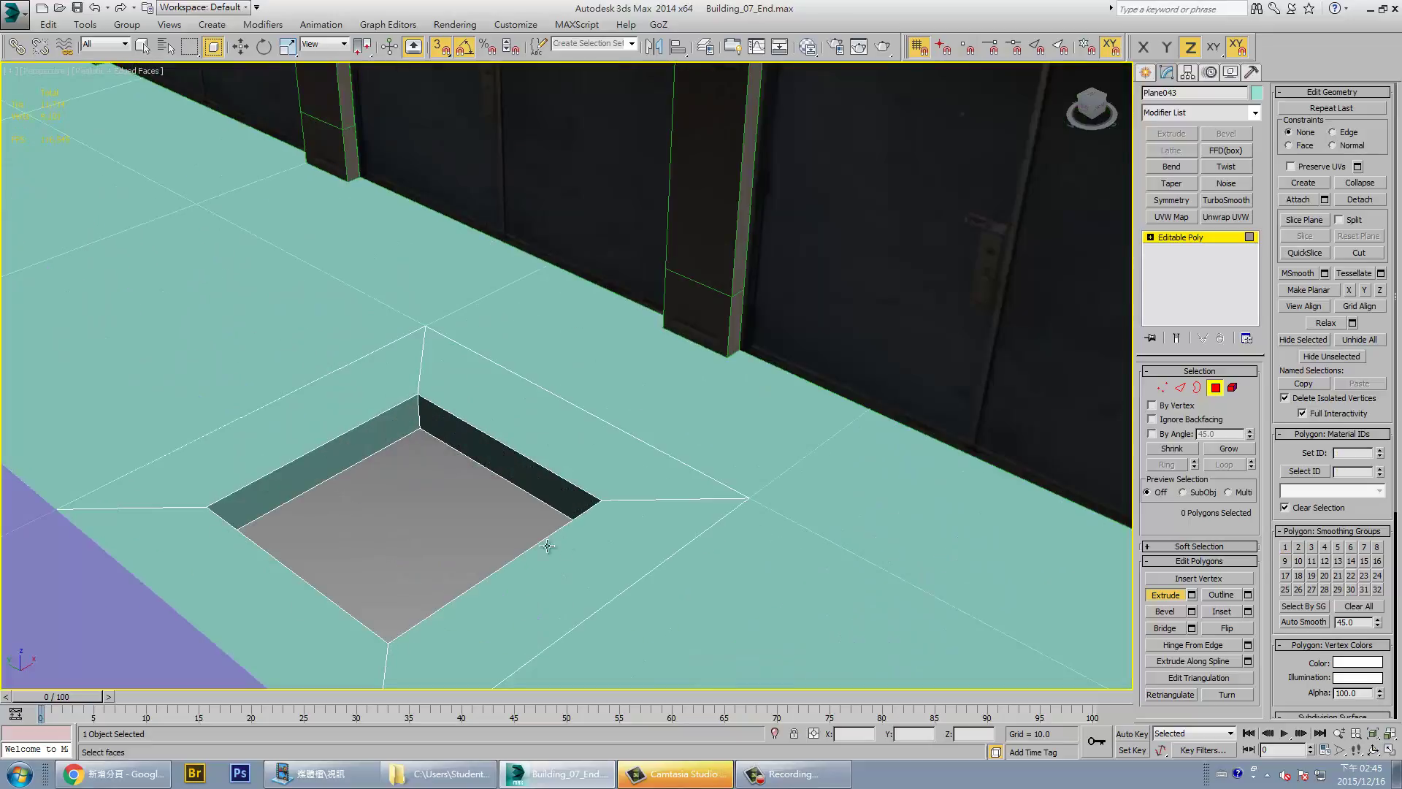
mouse_move(547, 546)
middle_mouse_down("alt")
mouse_move(502, 497)
mouse_move(495, 511)
mouse_move(528, 475)
middle_mouse_up("alt")
key("ctrl+z")
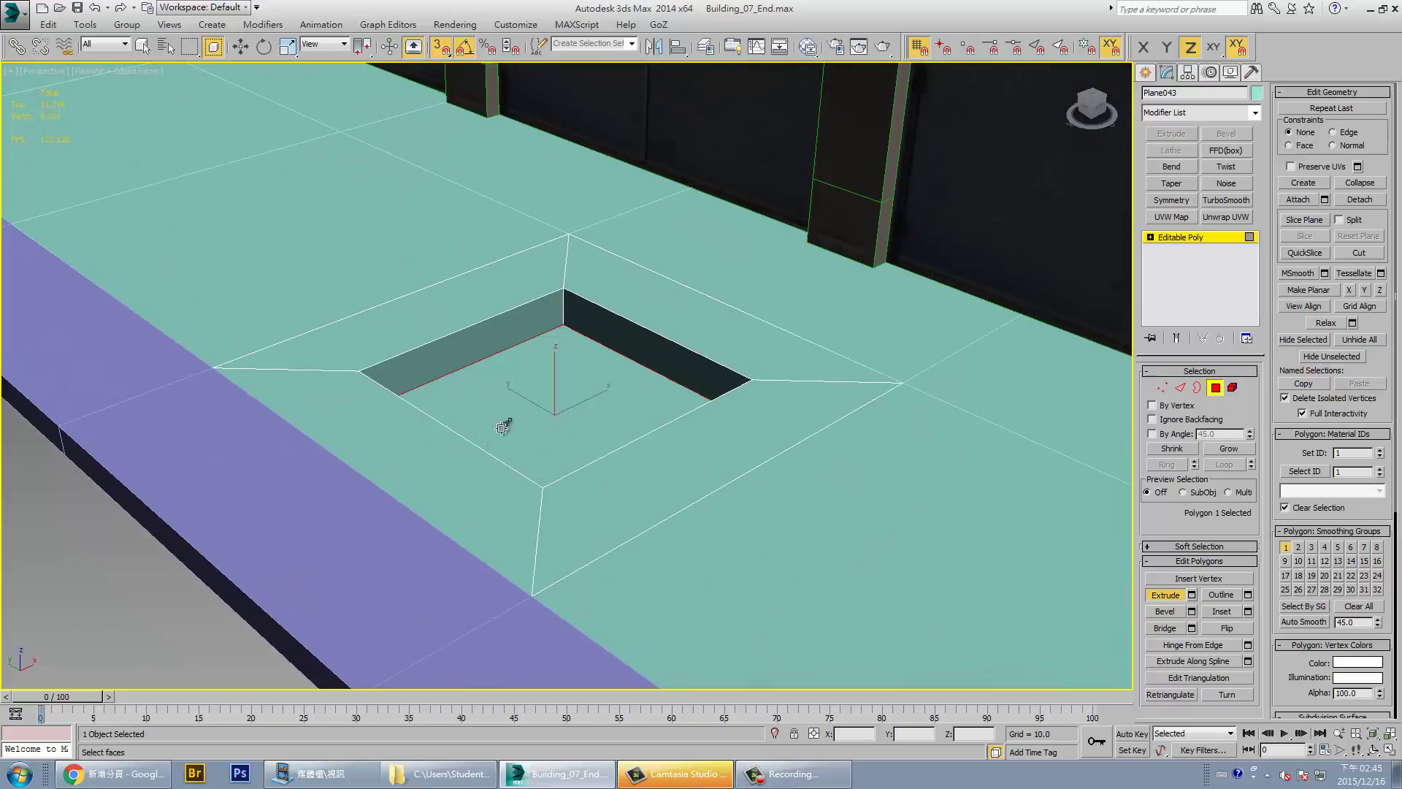
scroll(503, 427, "down", 3)
scroll(453, 416, "down", 3)
middle_click_drag(453, 422, 529, 445)
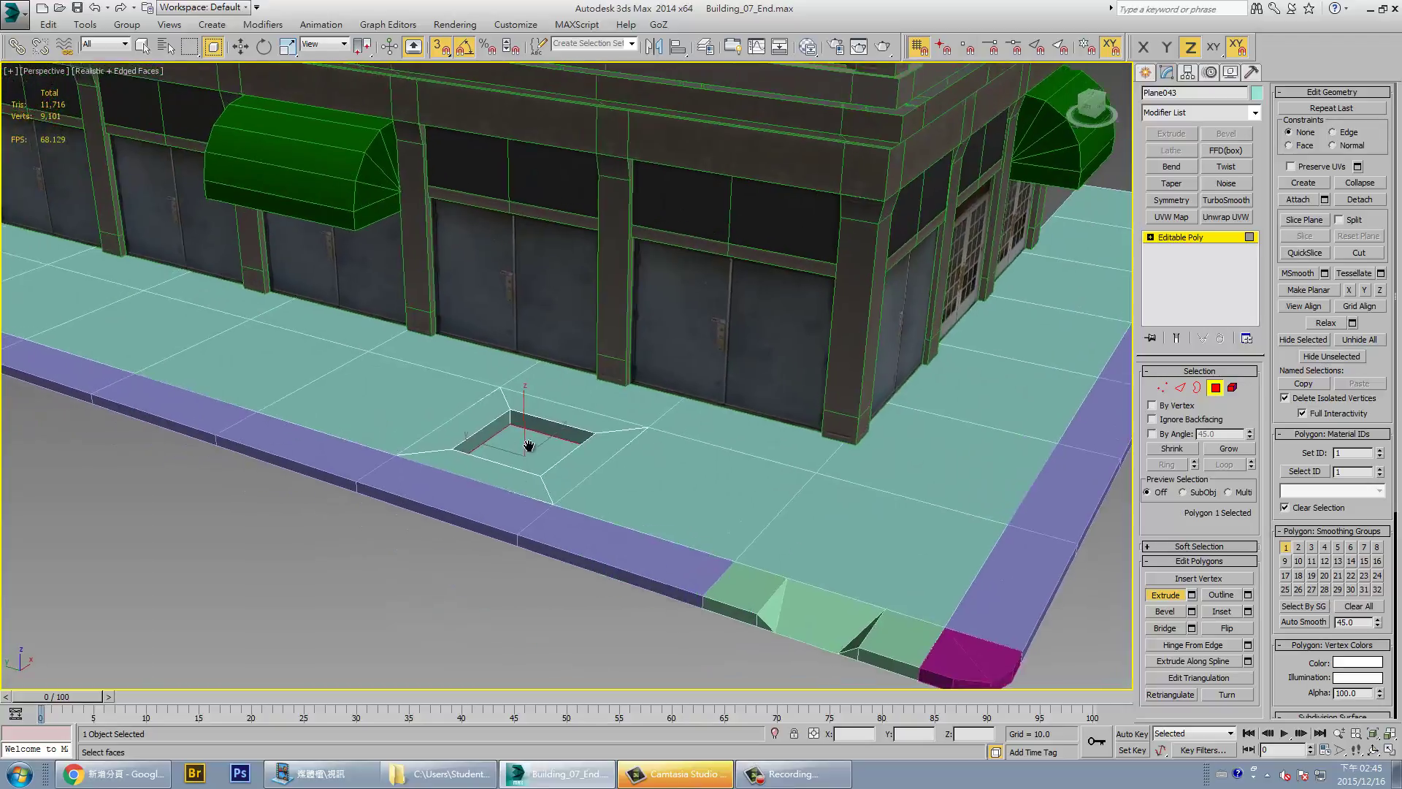
Orbit to the building's other facade and leave Polygon mode for object-level Move
scroll(529, 446, "down", 3)
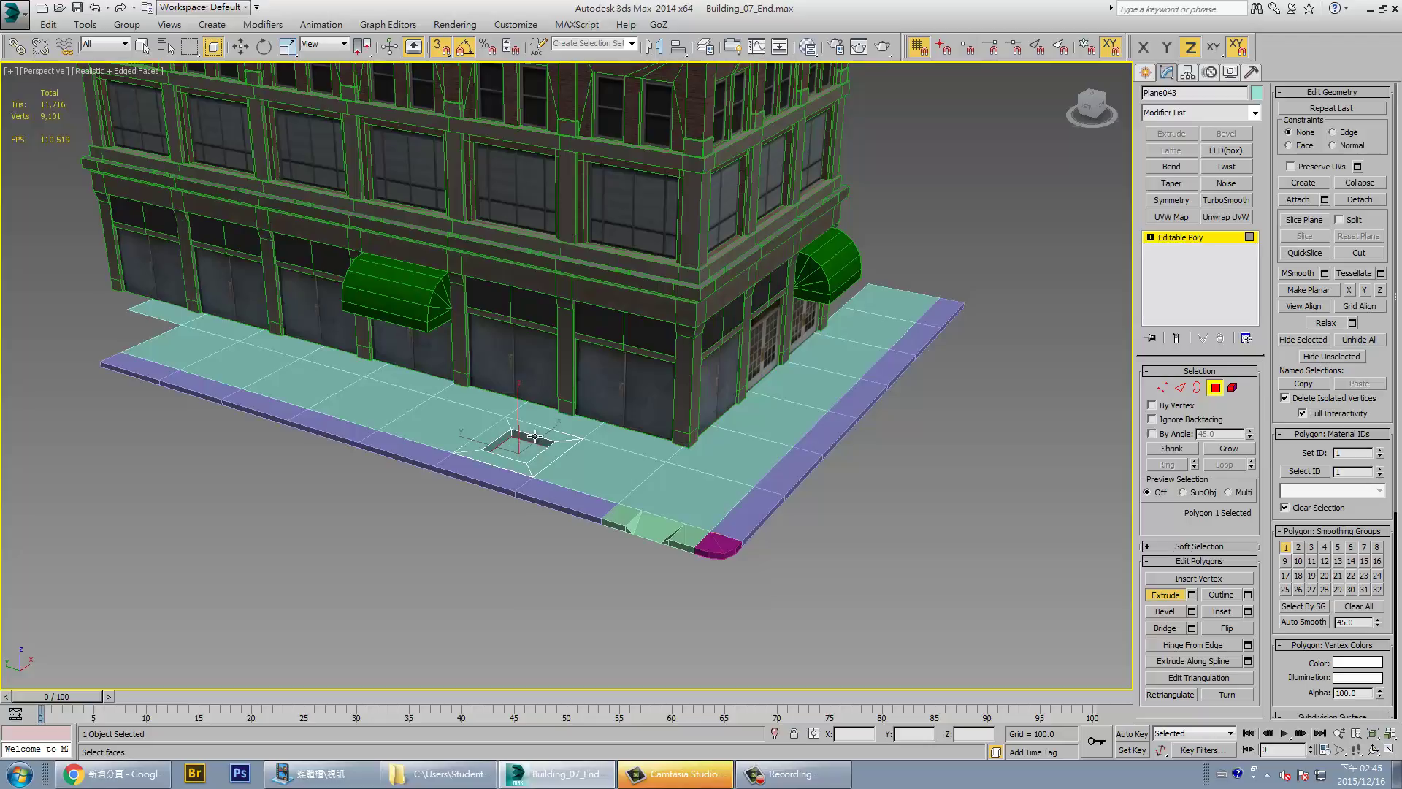
mouse_move(715, 415)
middle_mouse_down("alt")
mouse_move(760, 396)
mouse_move(1123, 435)
middle_mouse_up("alt")
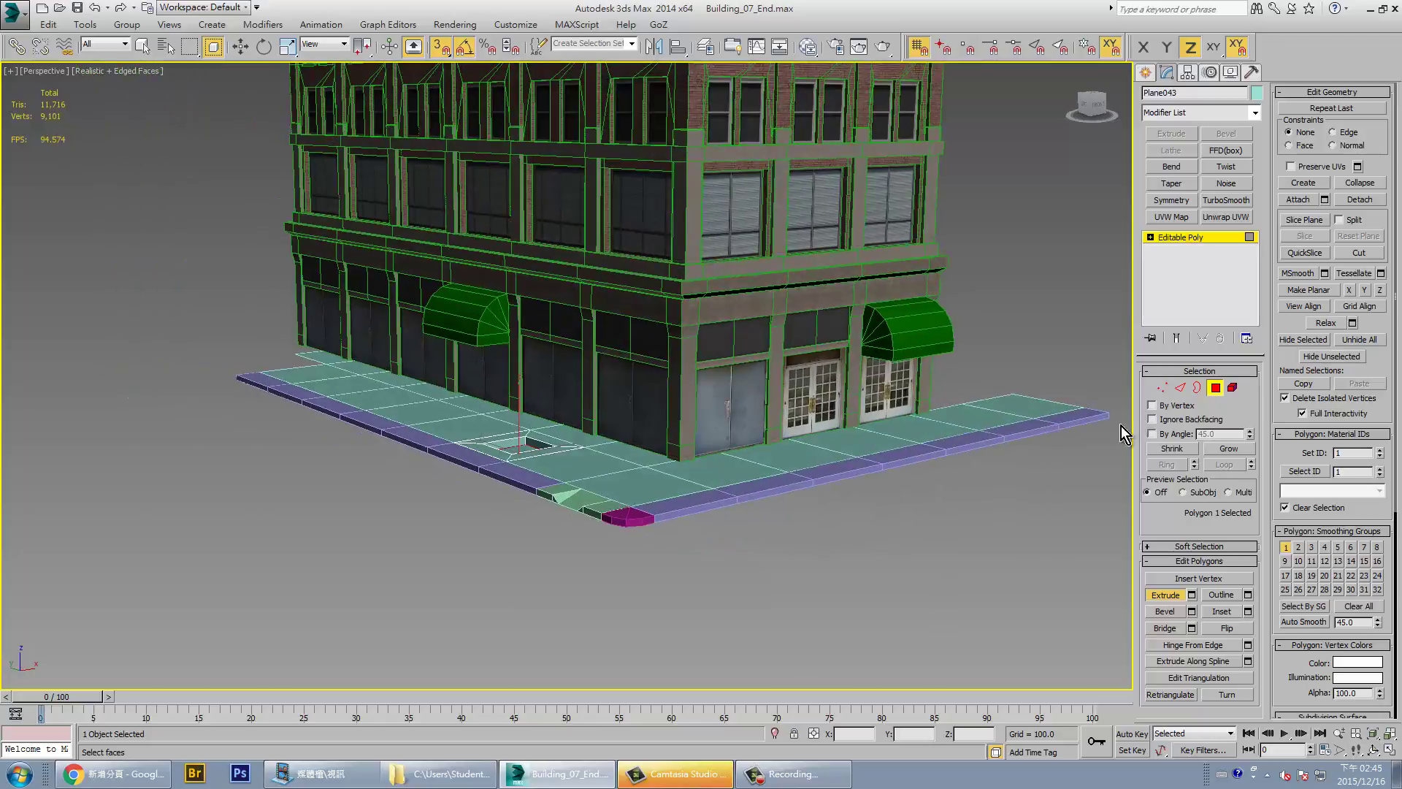
left_click(1216, 389)
key("w")
left_click(794, 773)
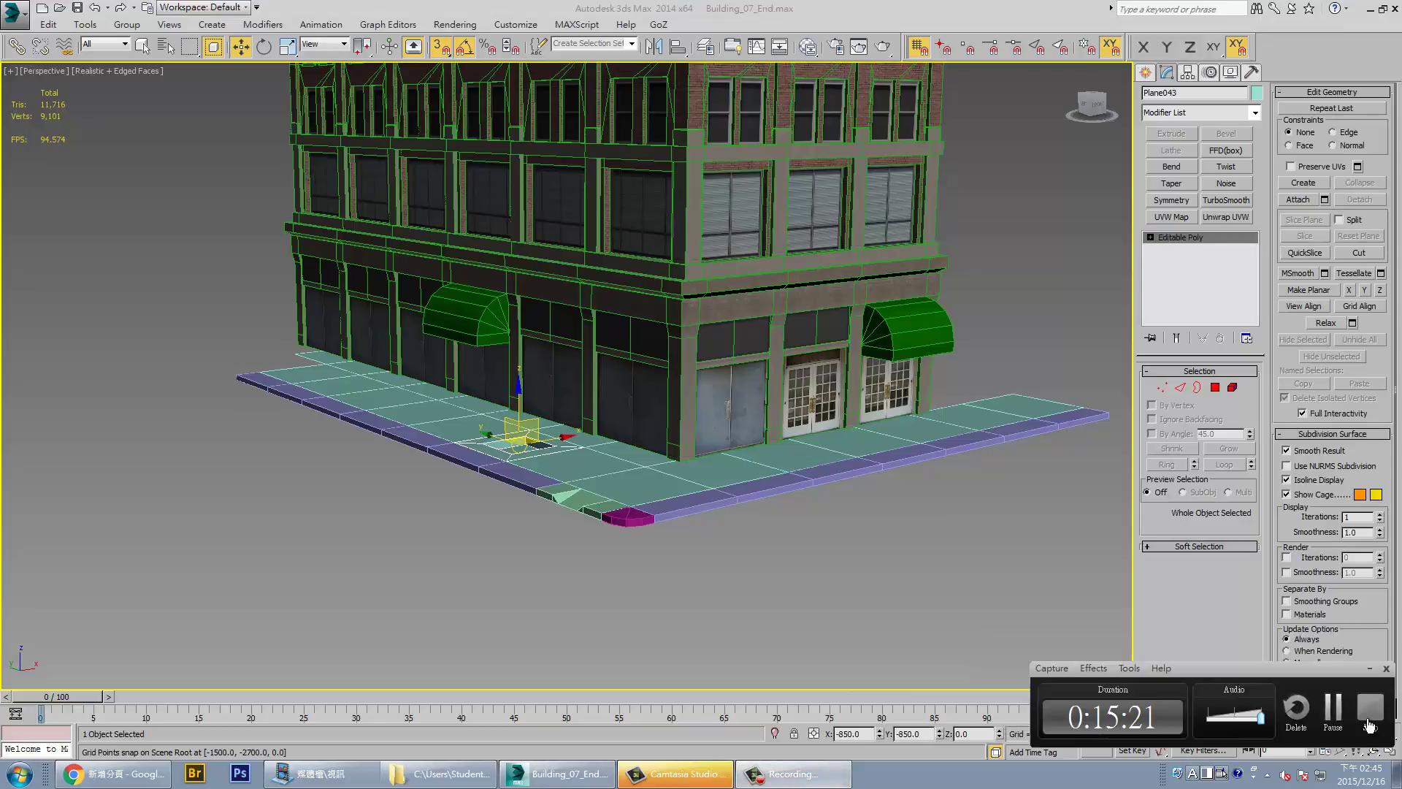